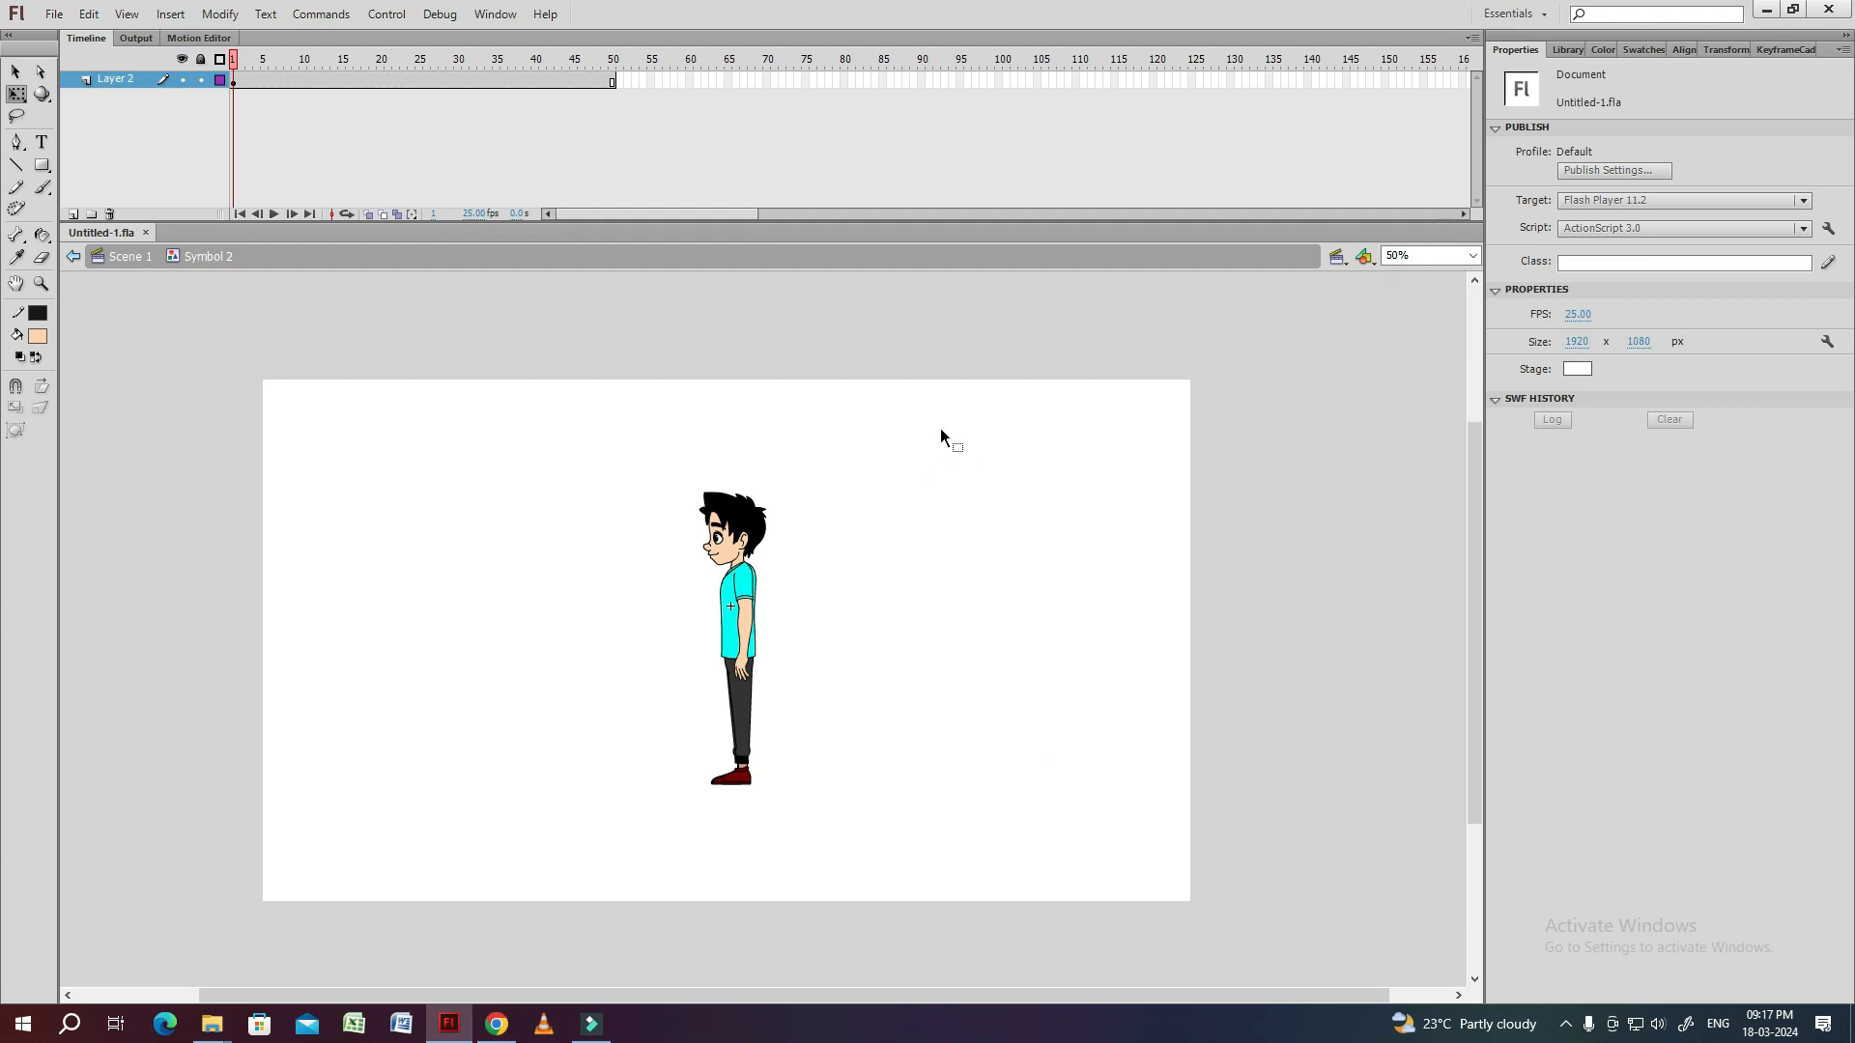
# Open the boy's symbol for editing, select all of its body parts and distribute them to separate layers.
pyautogui.moveTo(885, 441); pyautogui.dragTo(680, 654)
pyautogui.doubleClick(865, 533)
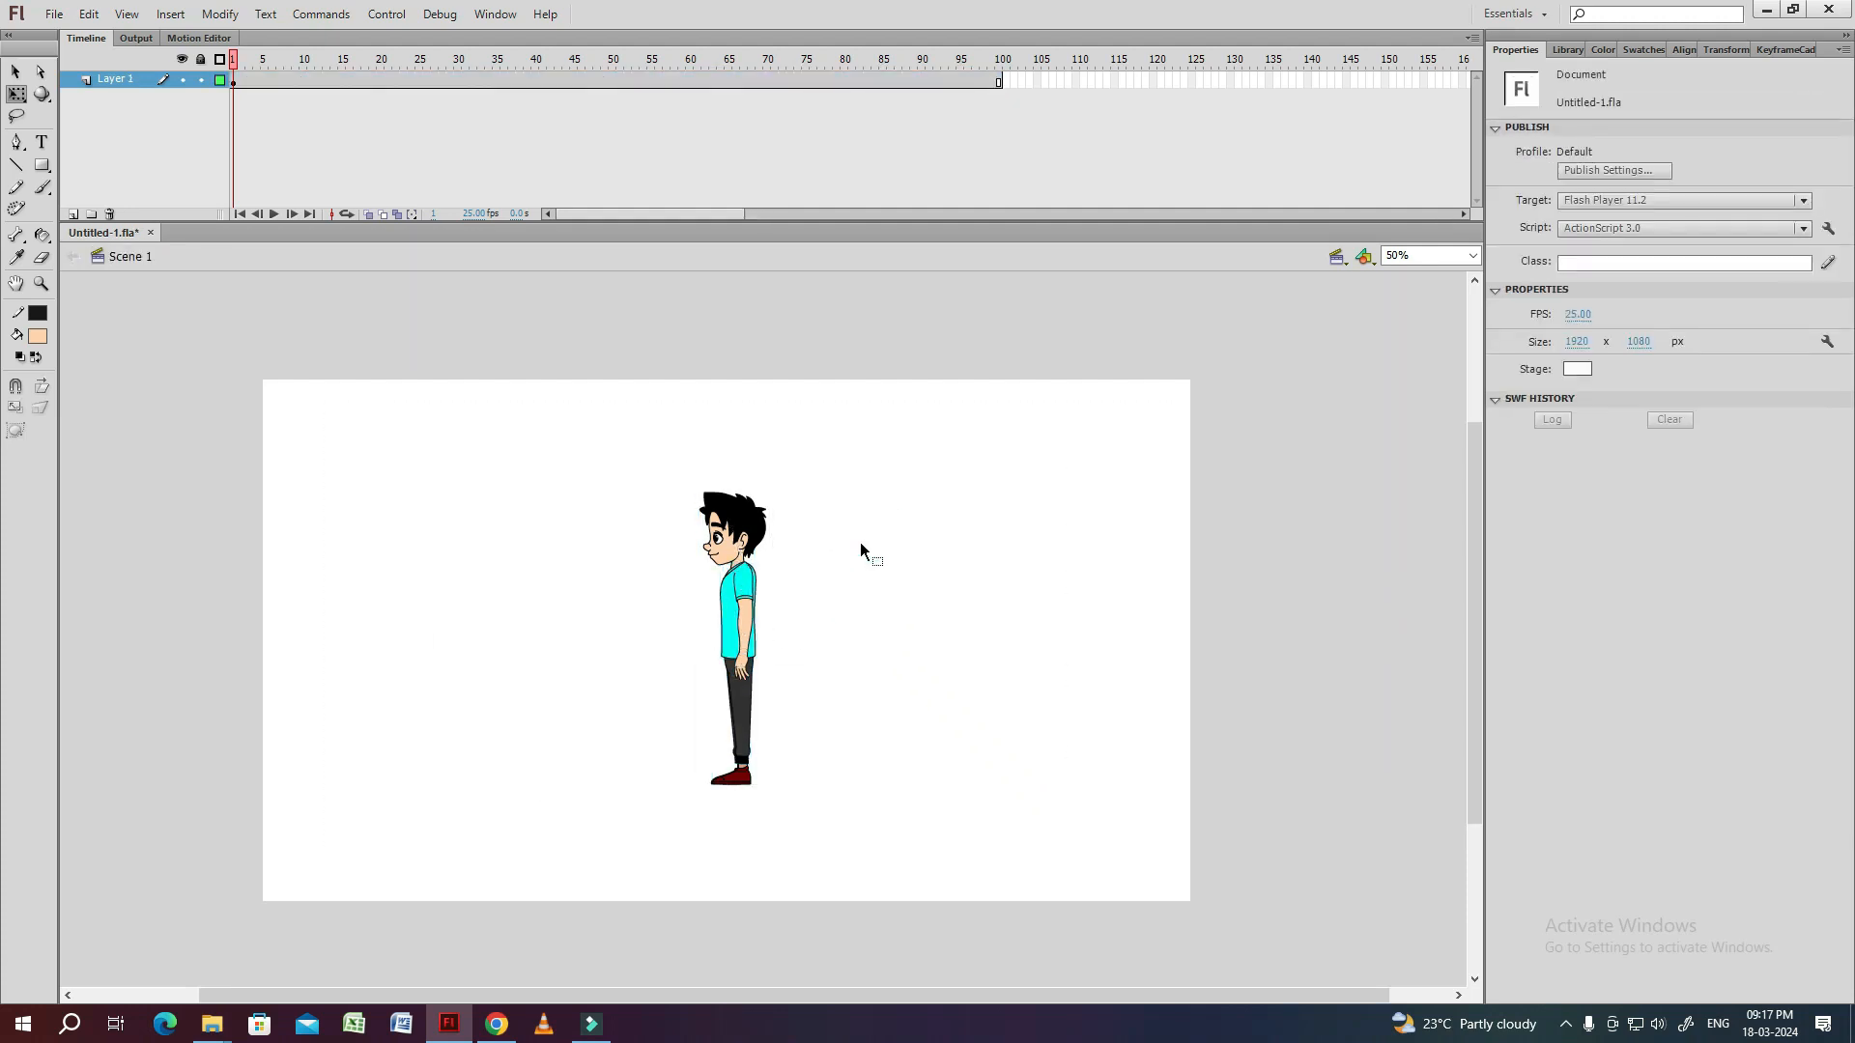
pyautogui.click(757, 535)
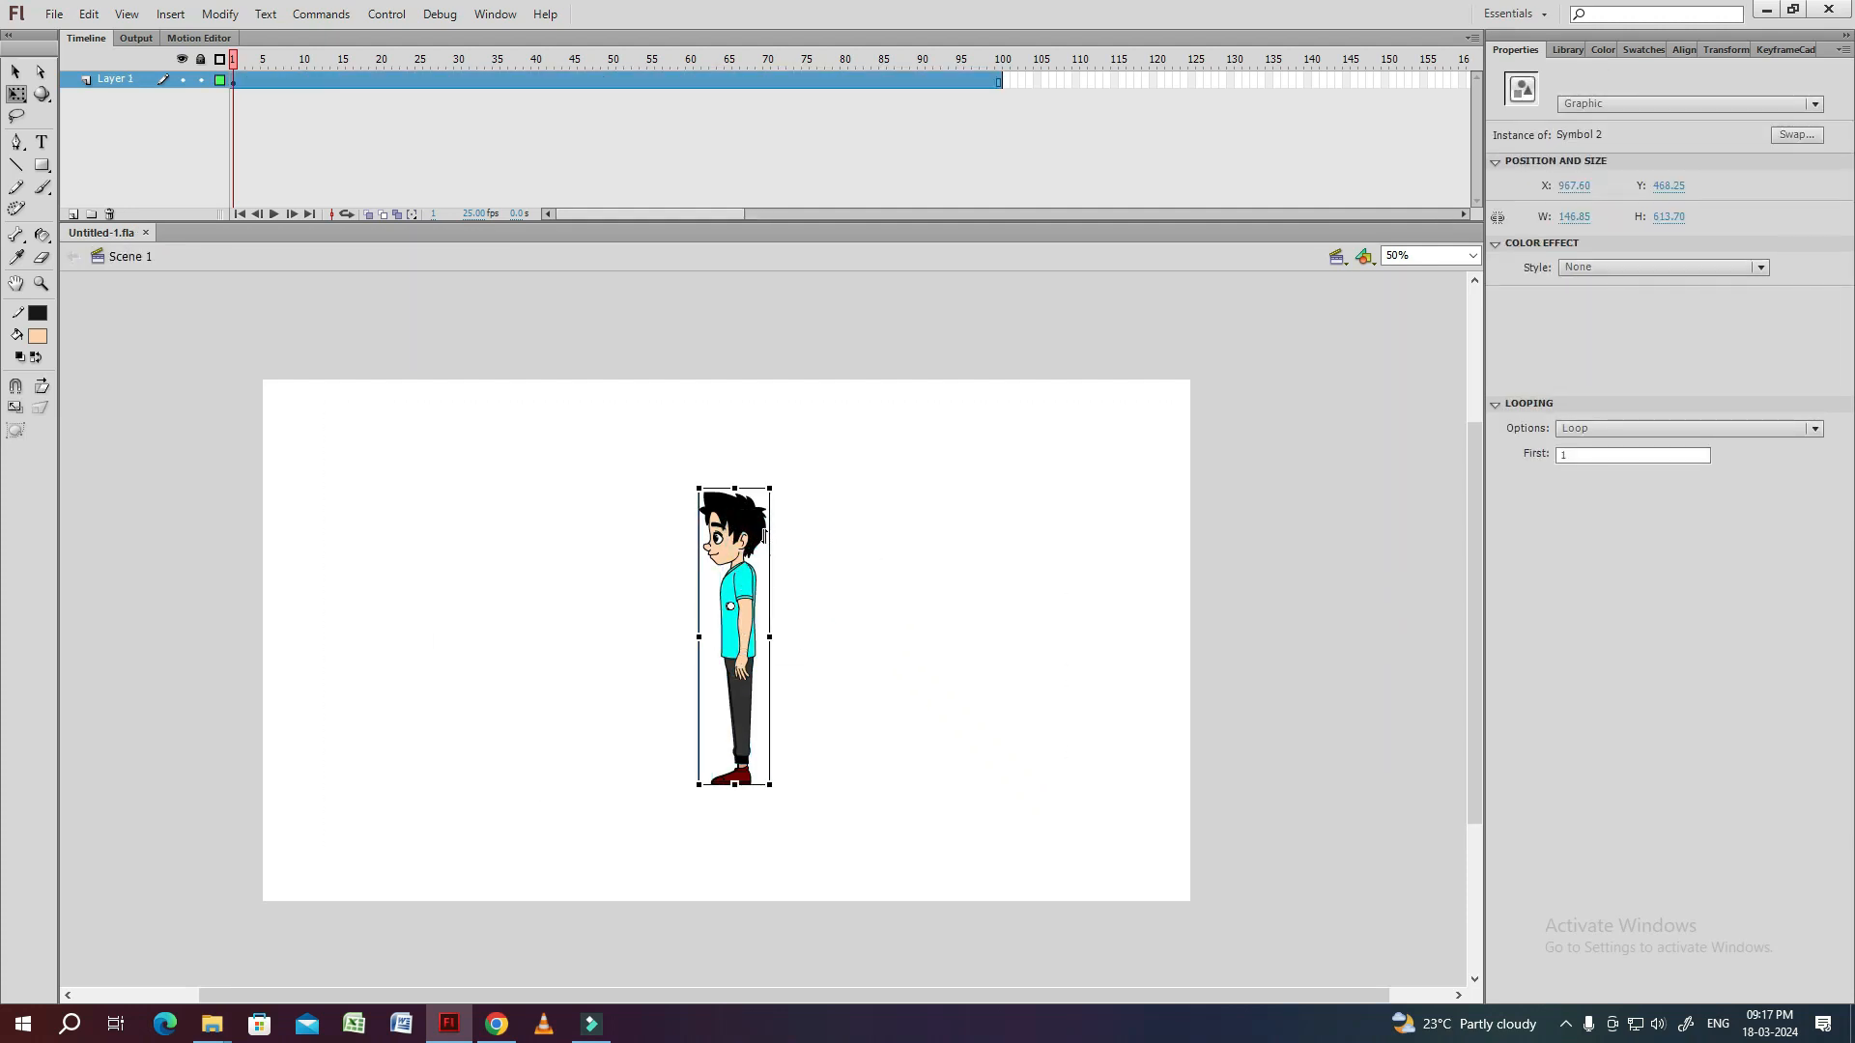
pyautogui.hotkey('ctrl', '=')
pyautogui.click(944, 535)
pyautogui.doubleClick(782, 435)
pyautogui.click(773, 454)
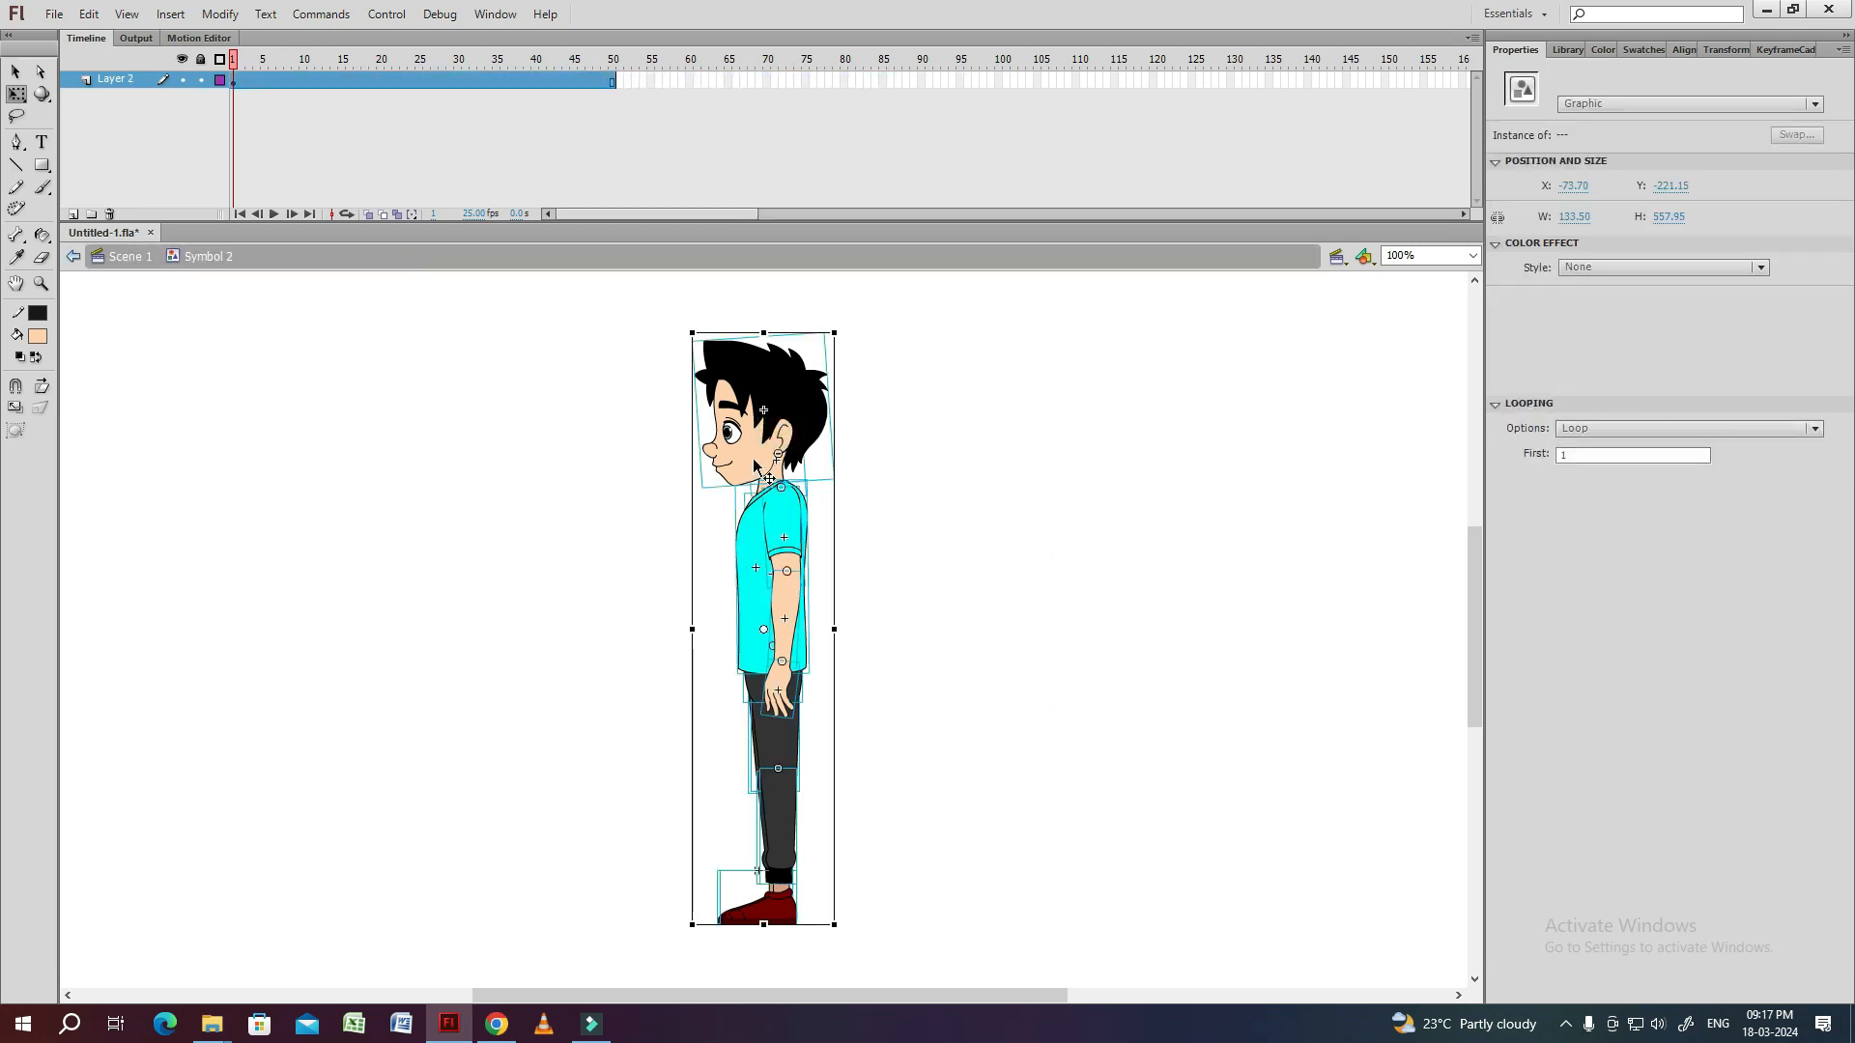
pyautogui.rightClick(751, 468)
pyautogui.click(817, 810)
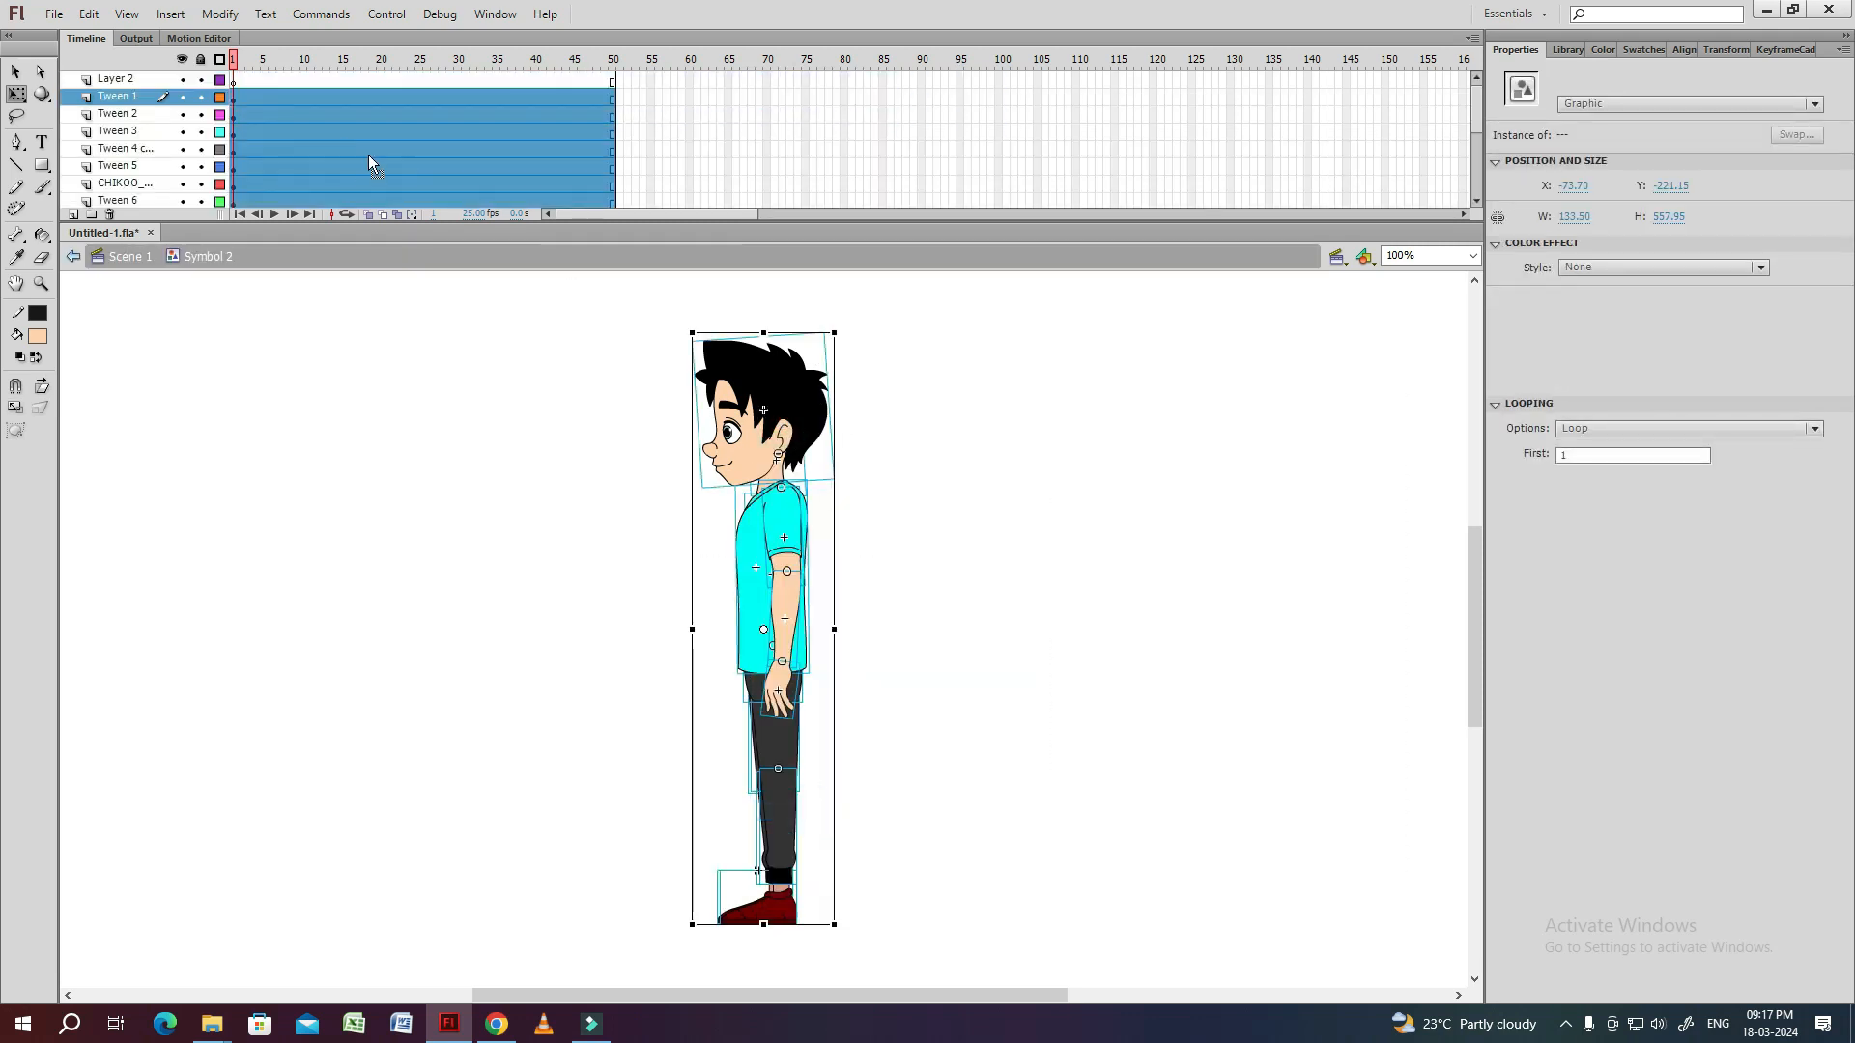
# Insert blank marker keyframes at frames 9, 17, 25 and 33 on Layer 2.
pyautogui.click(464, 60)
pyautogui.moveTo(255, 59); pyautogui.dragTo(303, 69)
pyautogui.click(135, 79)
pyautogui.click(480, 60)
pyautogui.click(298, 79)
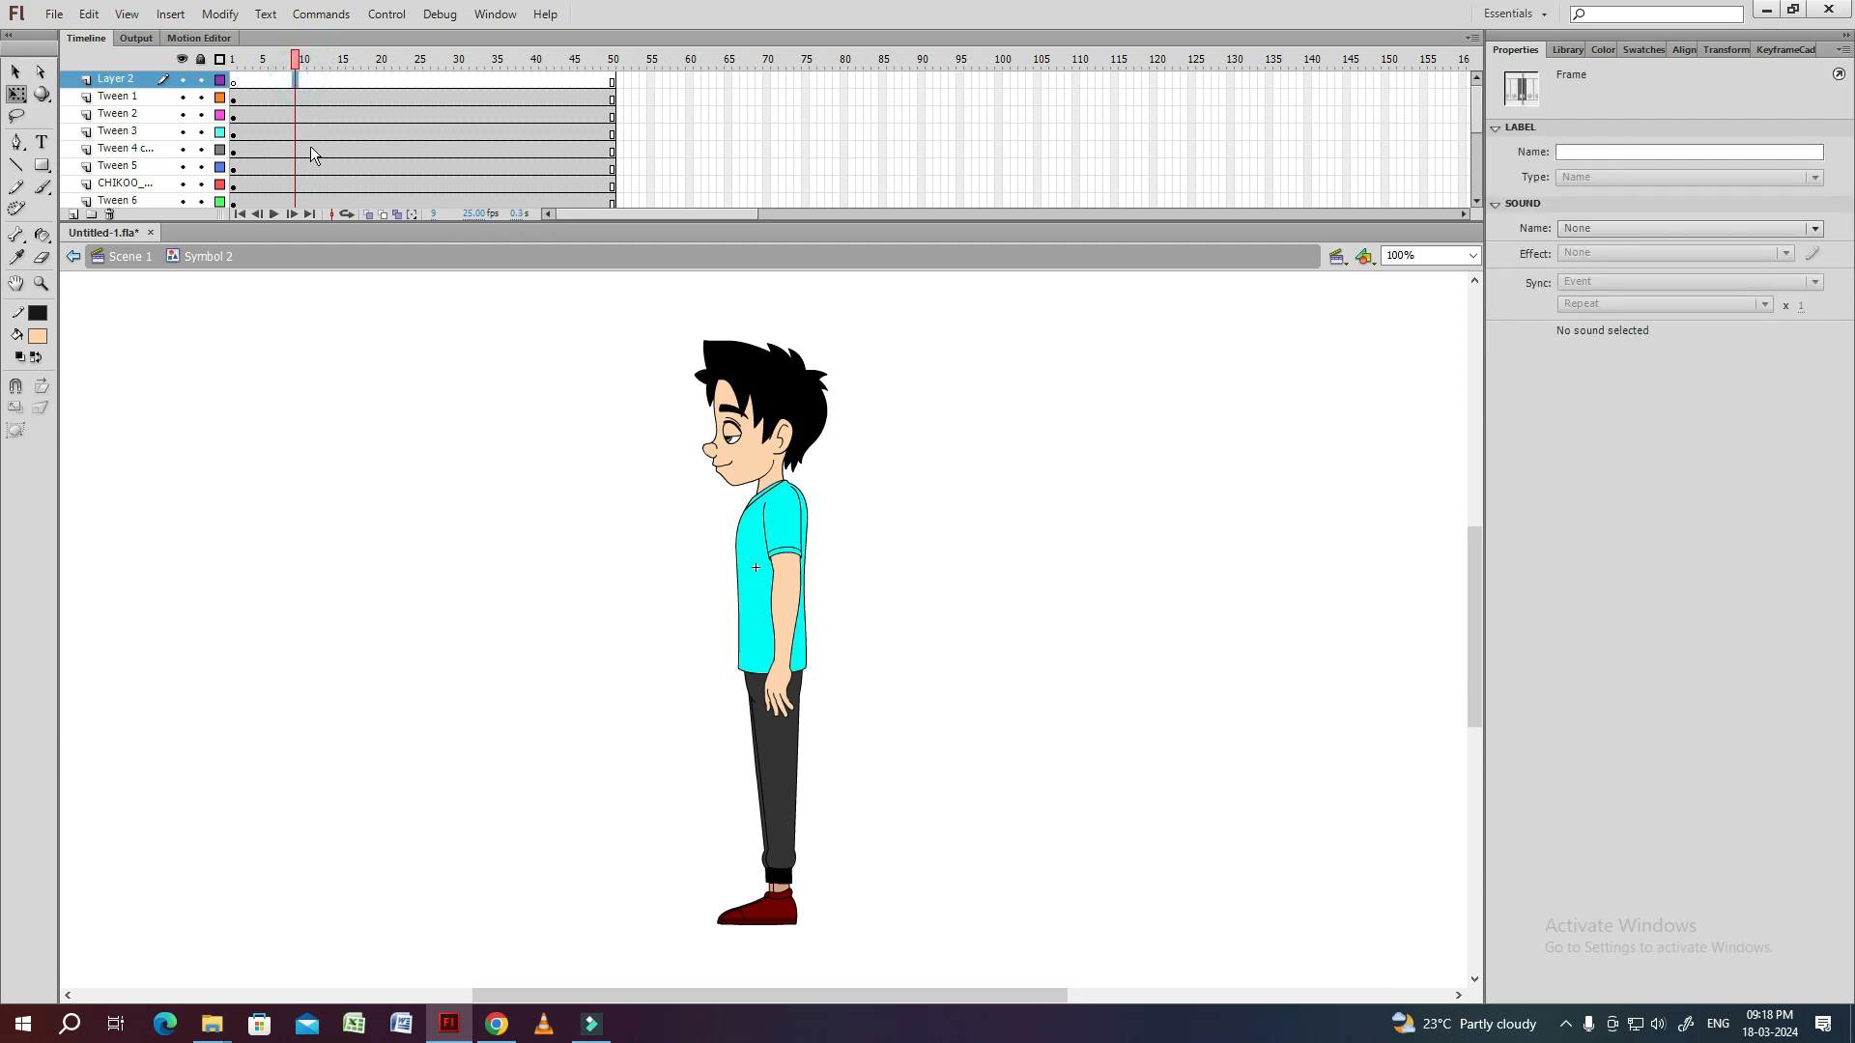
pyautogui.click(304, 60)
pyautogui.moveTo(230, 79); pyautogui.dragTo(357, 83)
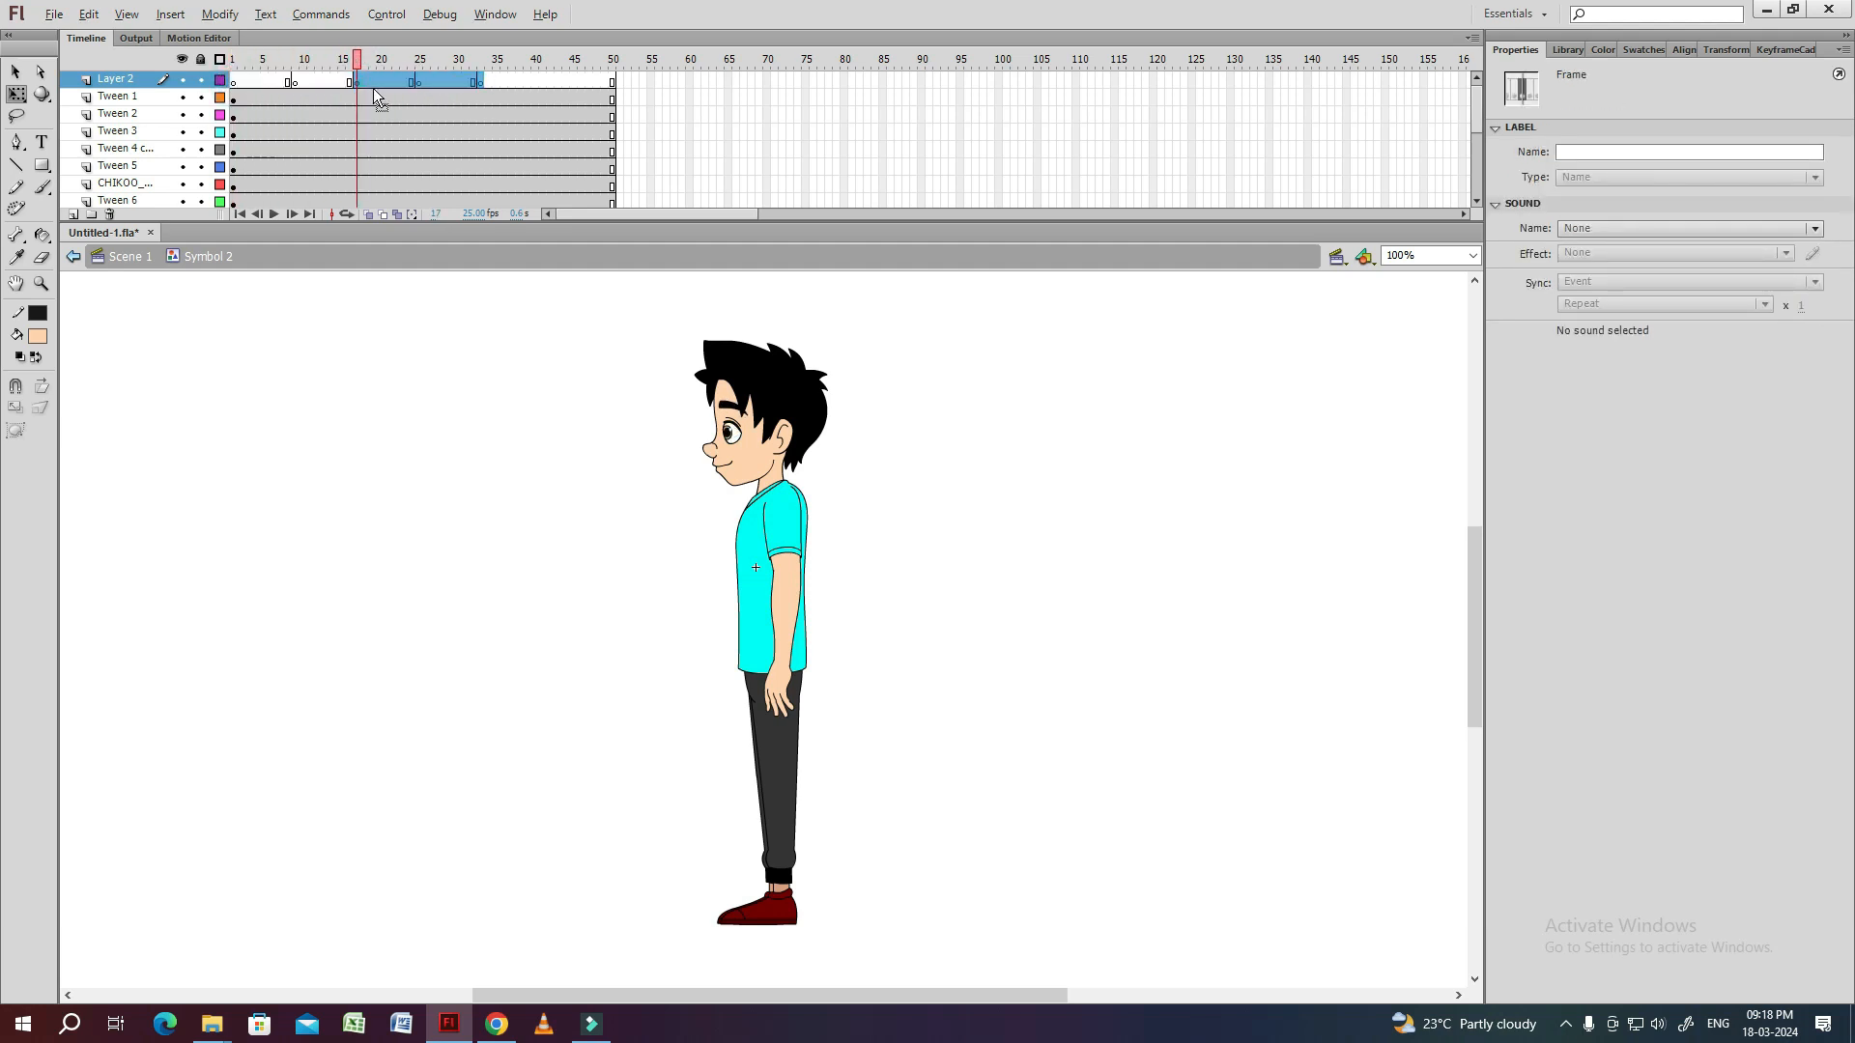
# Remove all frames after frame 33 on every layer and lock Layer 2.
pyautogui.click(487, 64)
pyautogui.moveTo(491, 93); pyautogui.dragTo(658, 363)
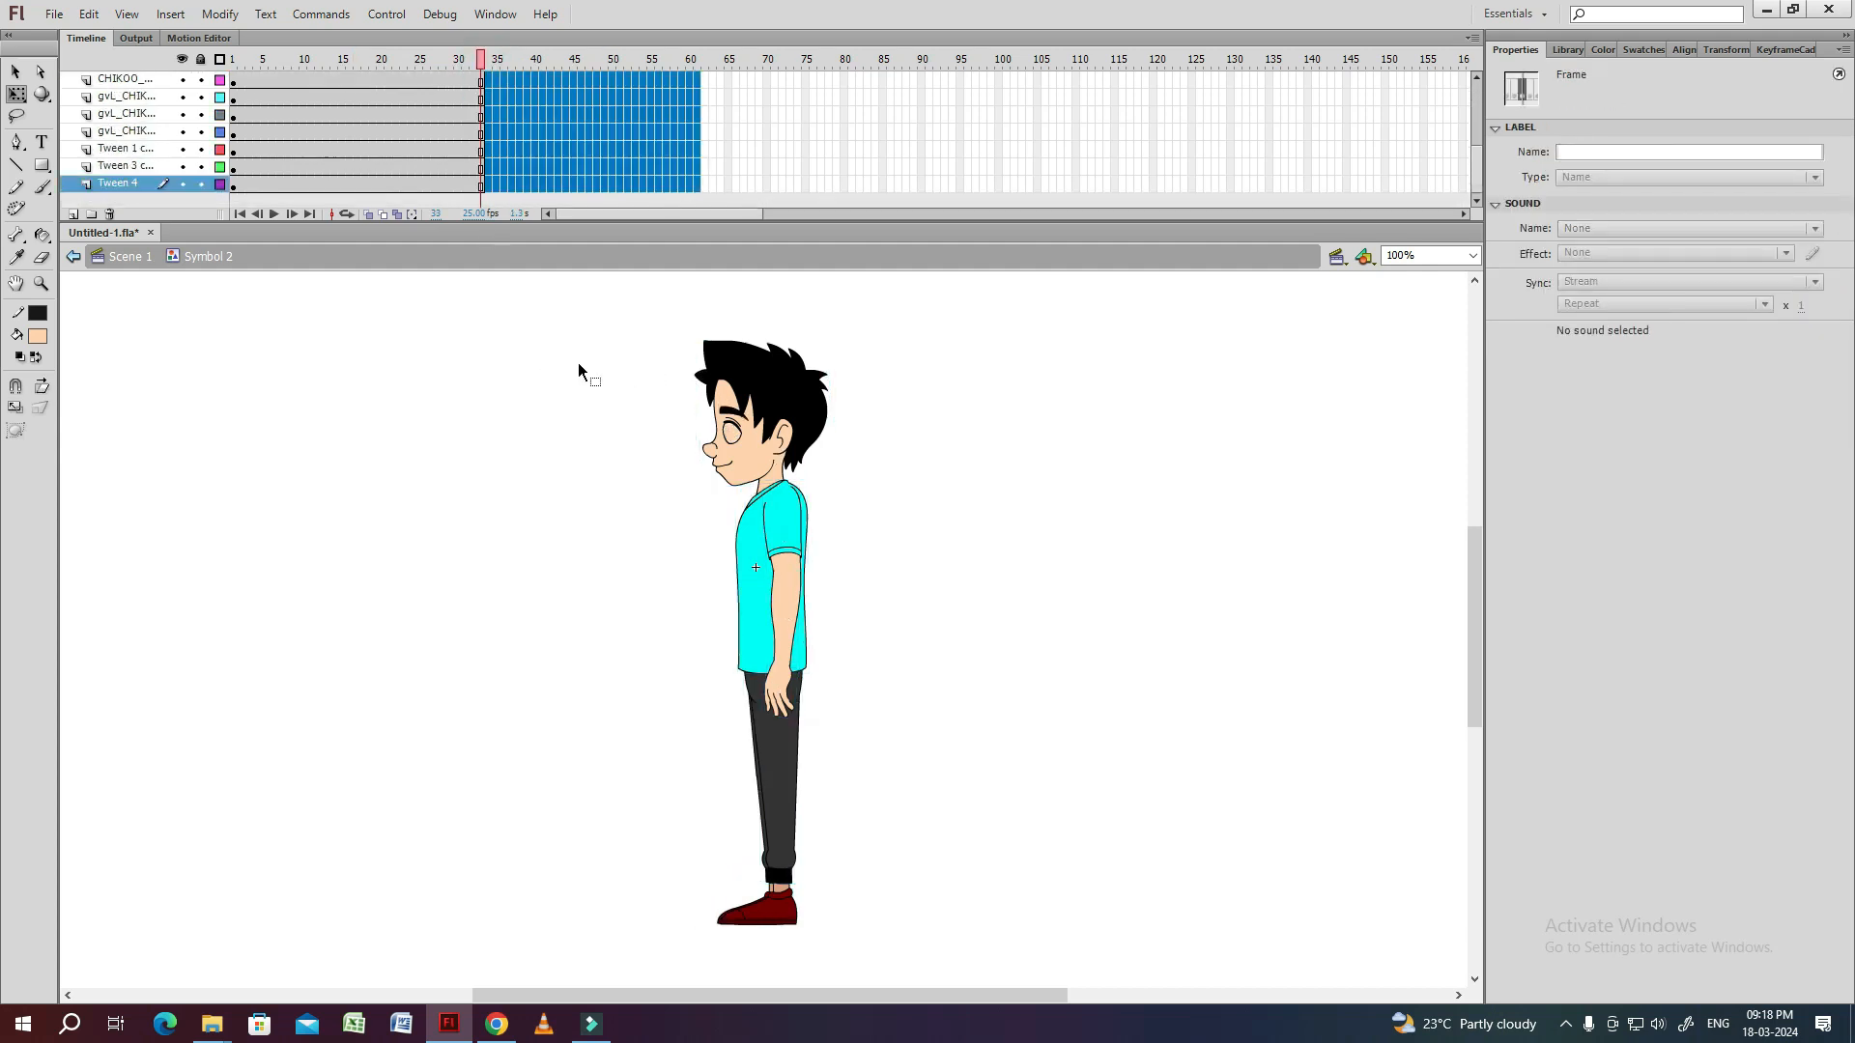
pyautogui.hotkey('shift', 'F5')
pyautogui.moveTo(1474, 176); pyautogui.dragTo(1493, 79)
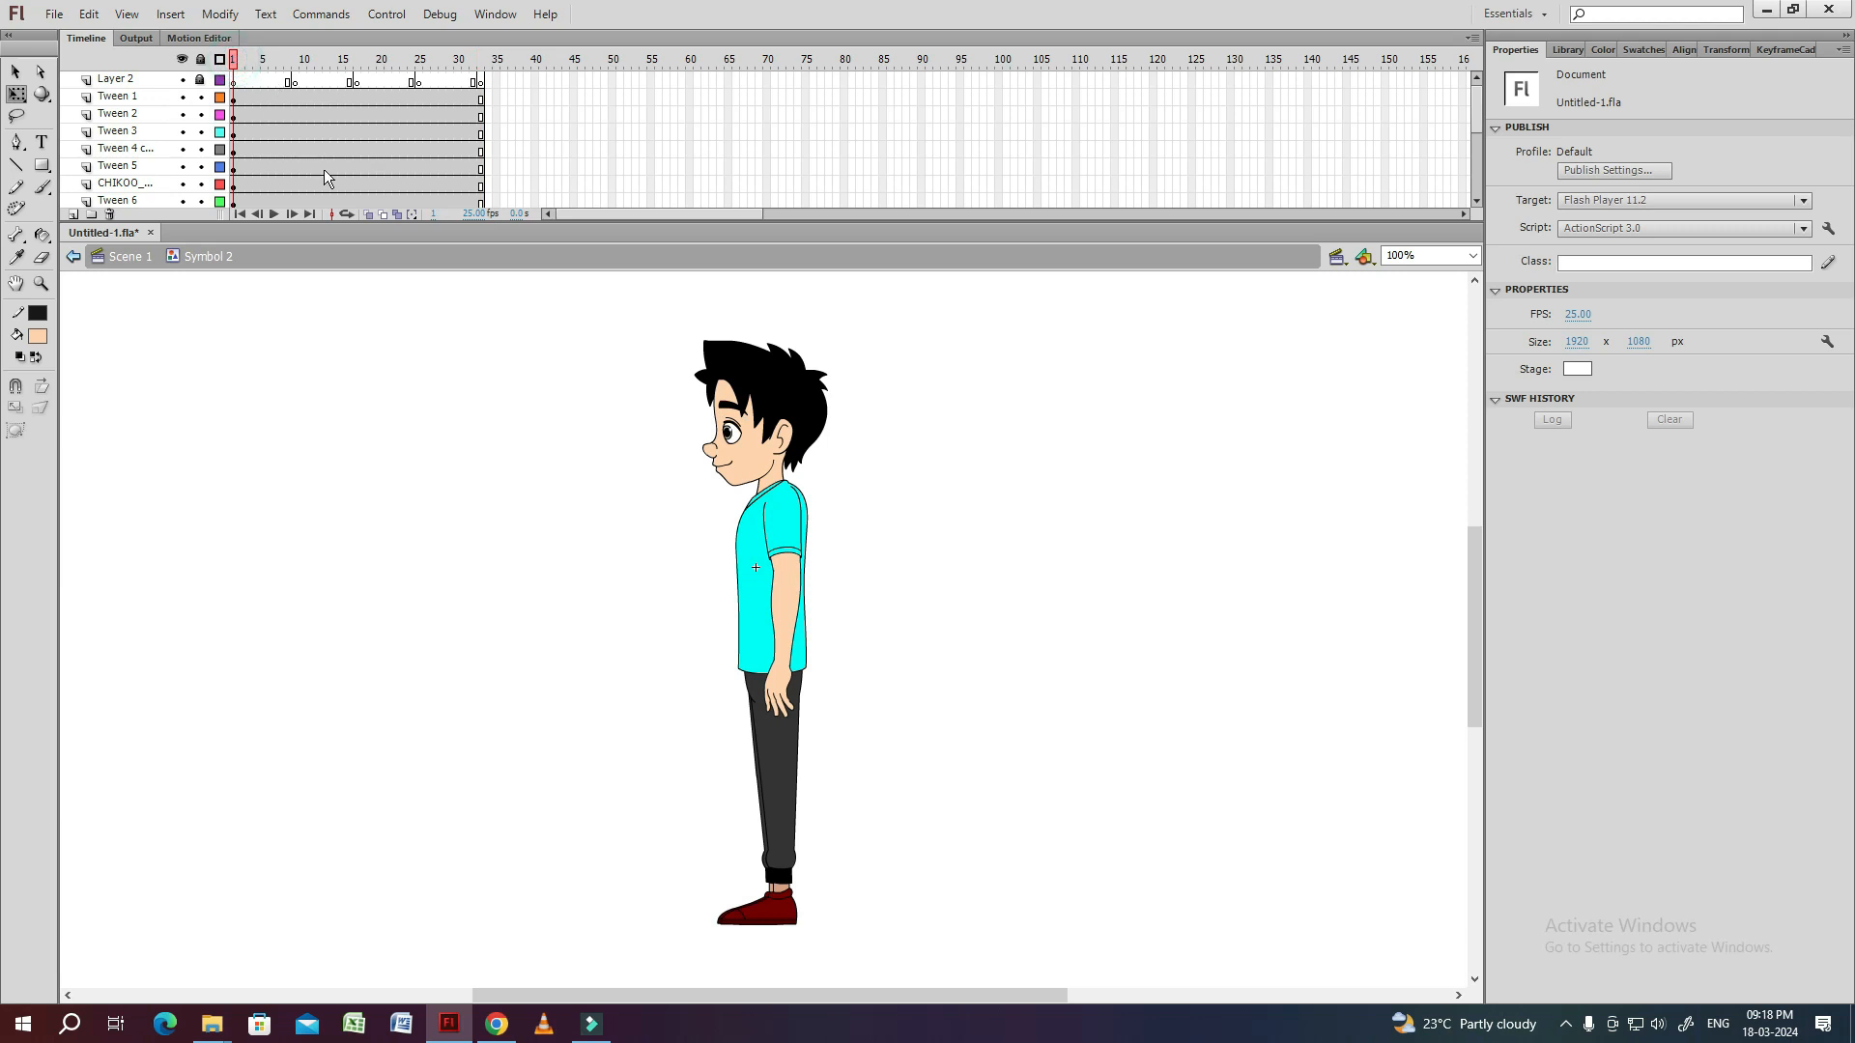
# Play the timeline and review the marker keyframes at frames 9, 17, 25 and 33.
pyautogui.press('Return')
pyautogui.click(743, 485)
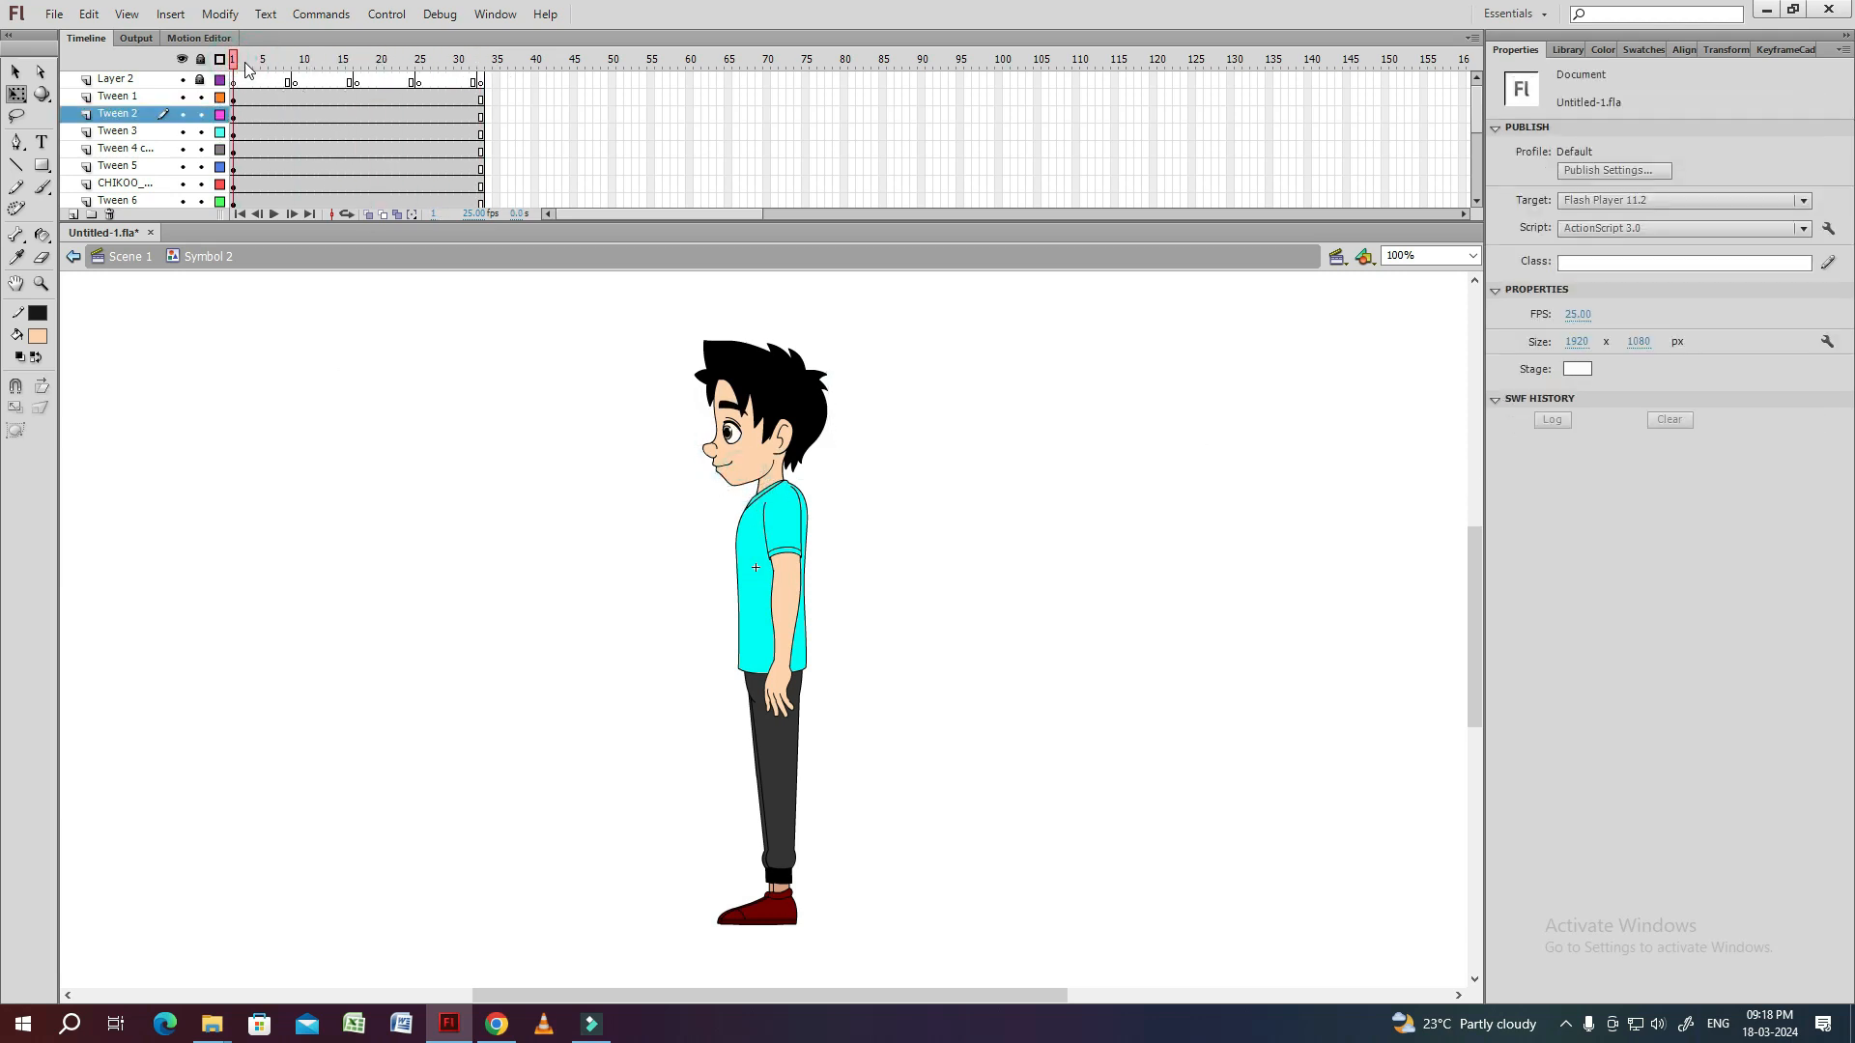
pyautogui.moveTo(365, 63); pyautogui.dragTo(509, 68)
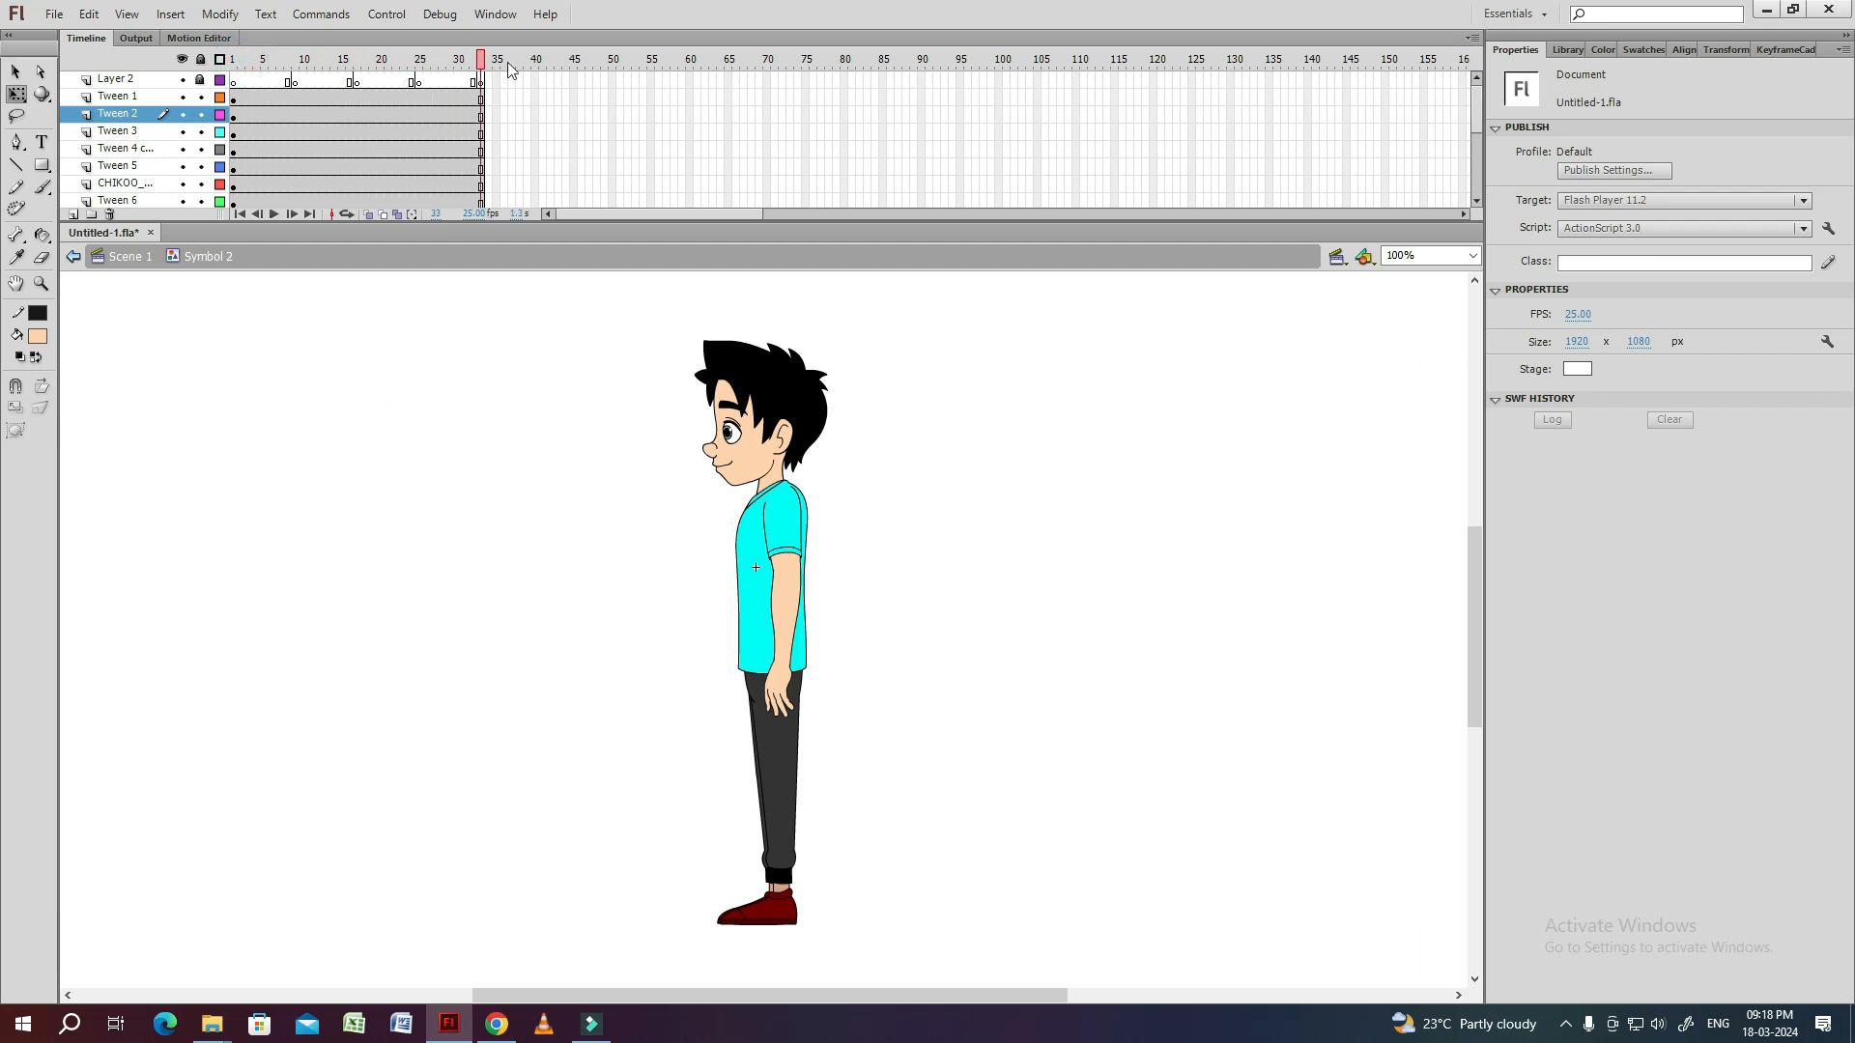
pyautogui.click(298, 85)
pyautogui.click(358, 84)
pyautogui.click(415, 83)
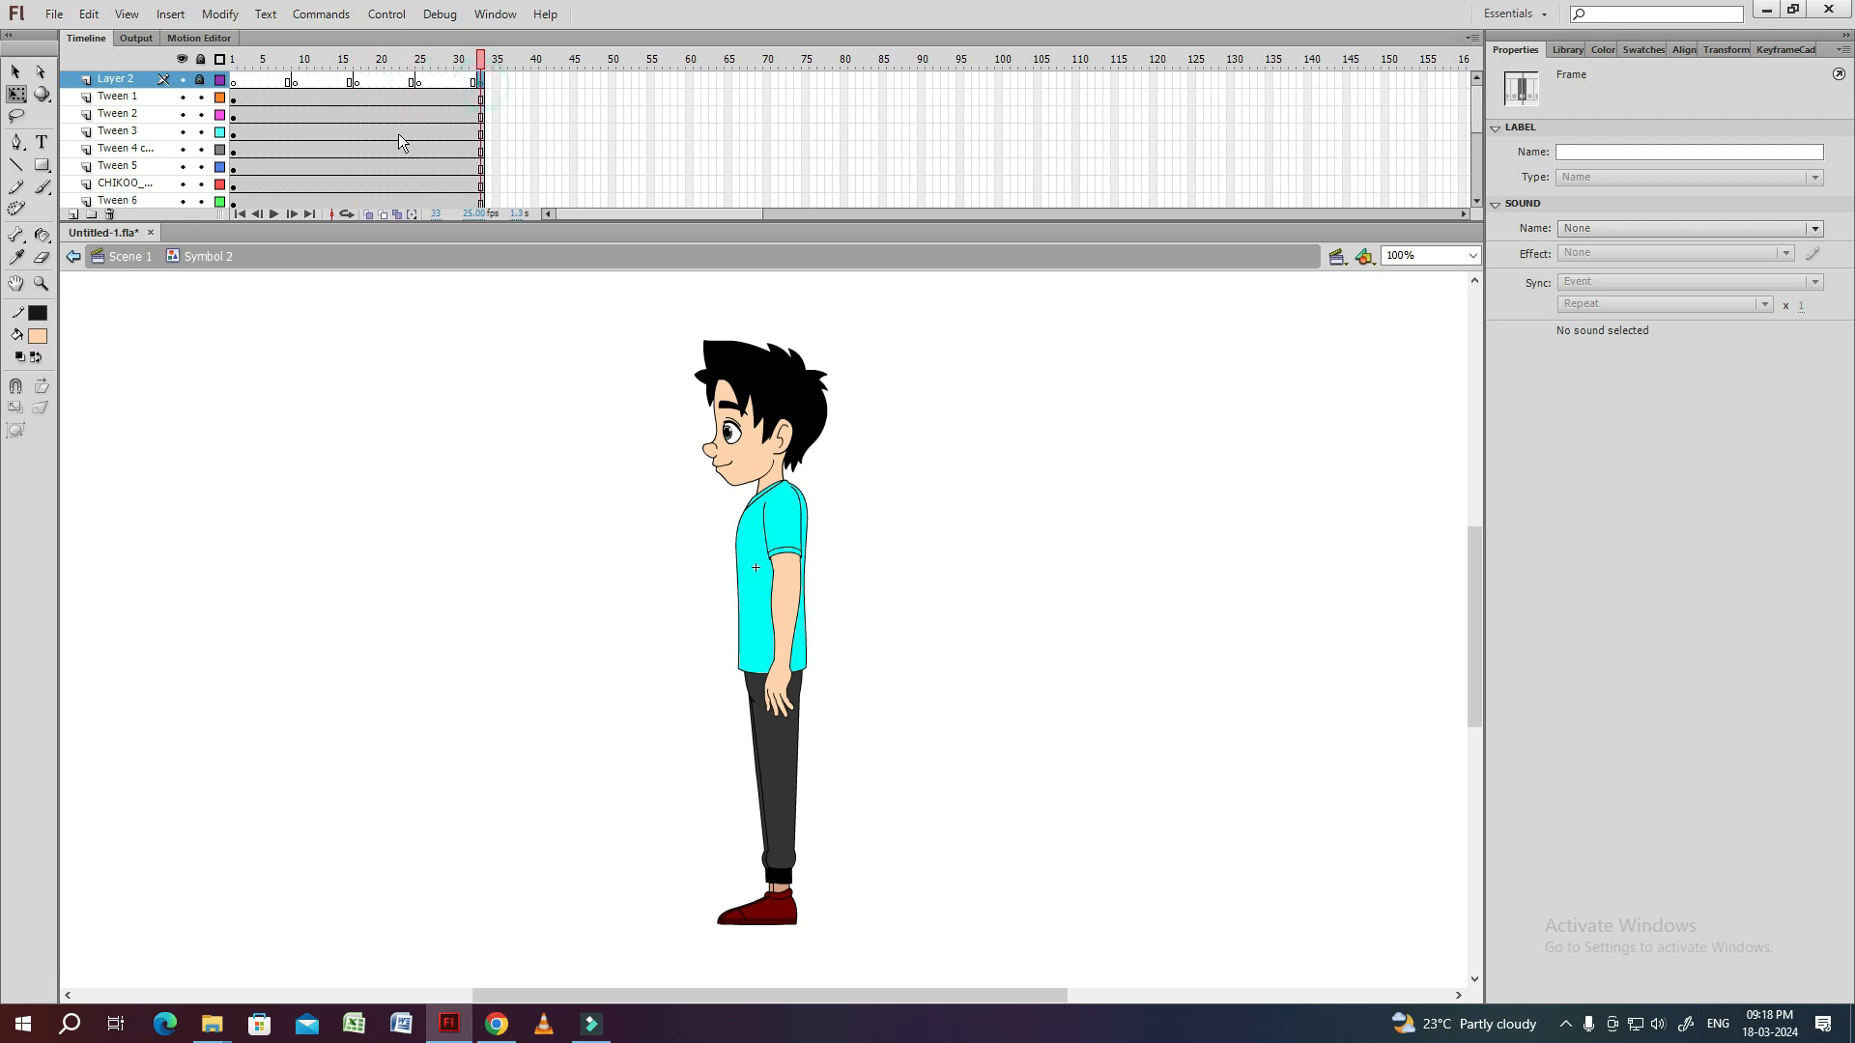
# Create classic tweens on all of the body-part layers below the marker layer.
pyautogui.moveTo(280, 104); pyautogui.dragTo(340, 346)
pyautogui.rightClick(314, 156)
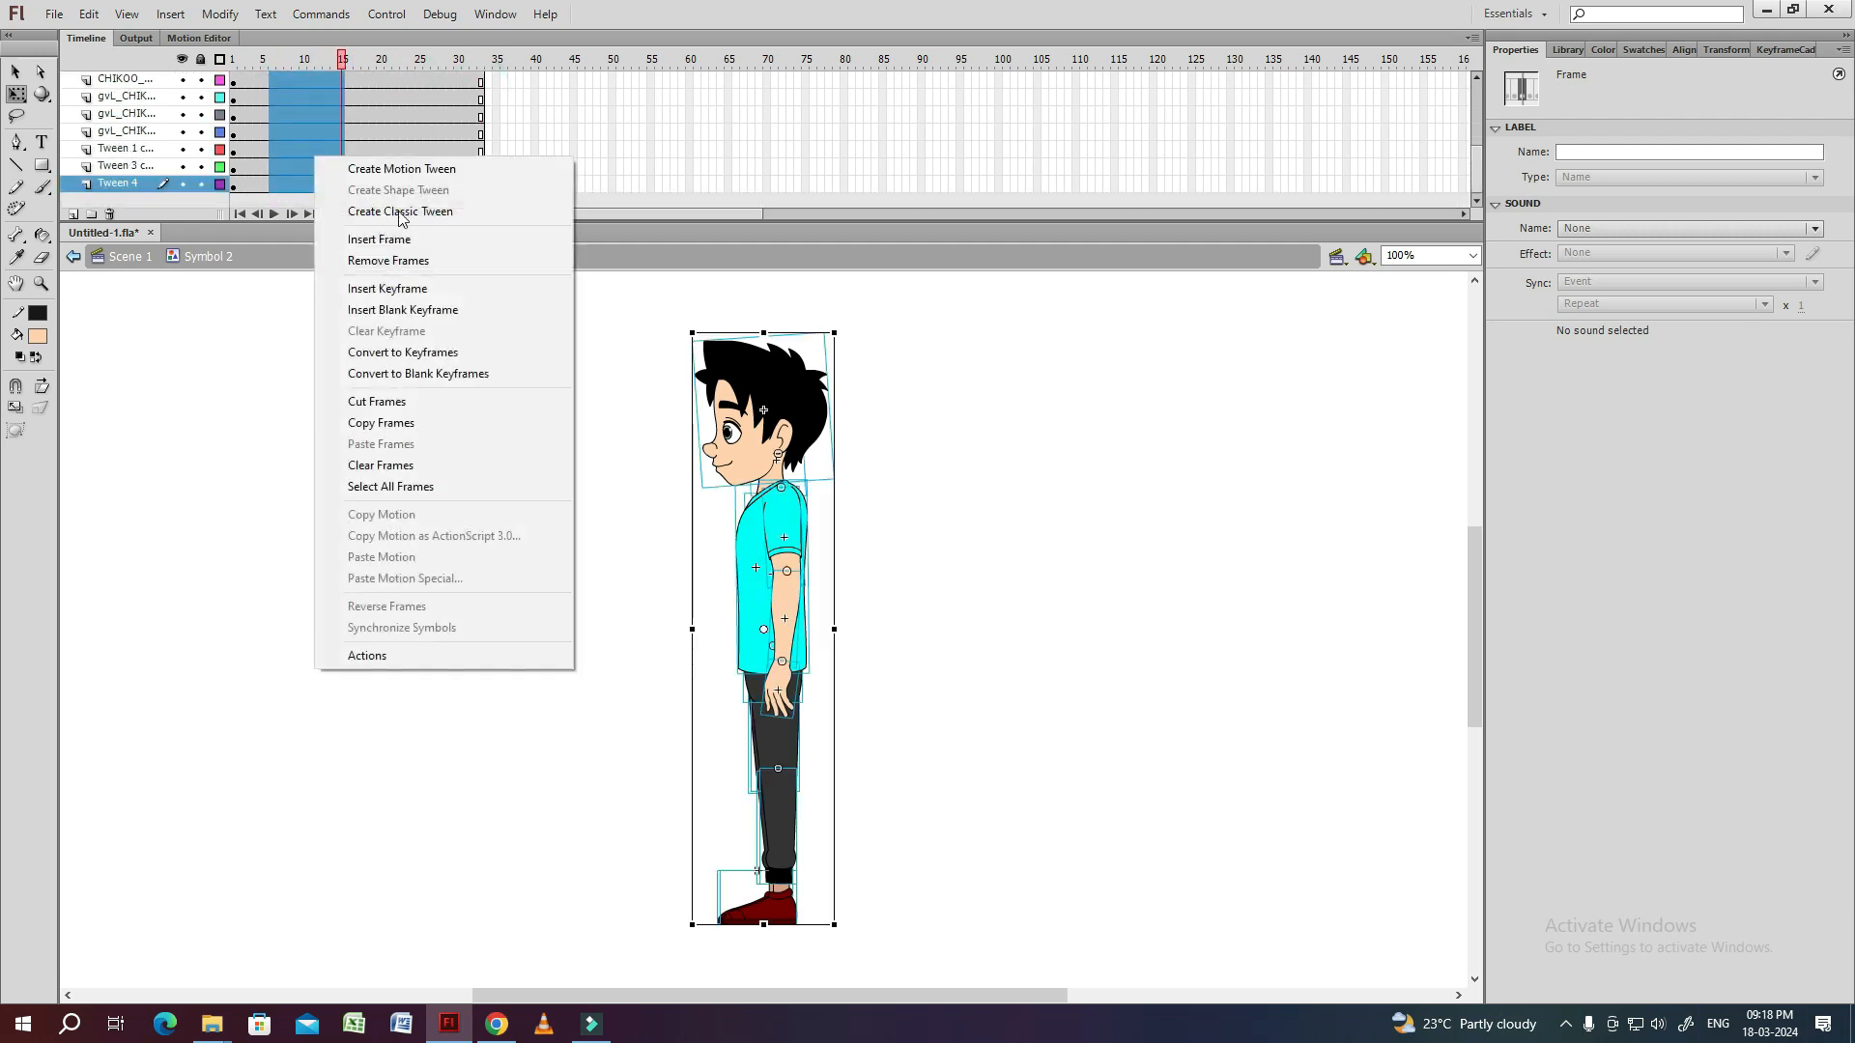
pyautogui.click(402, 192)
pyautogui.hotkey('ctrl', 's')
pyautogui.moveTo(1478, 170); pyautogui.dragTo(1480, 77)
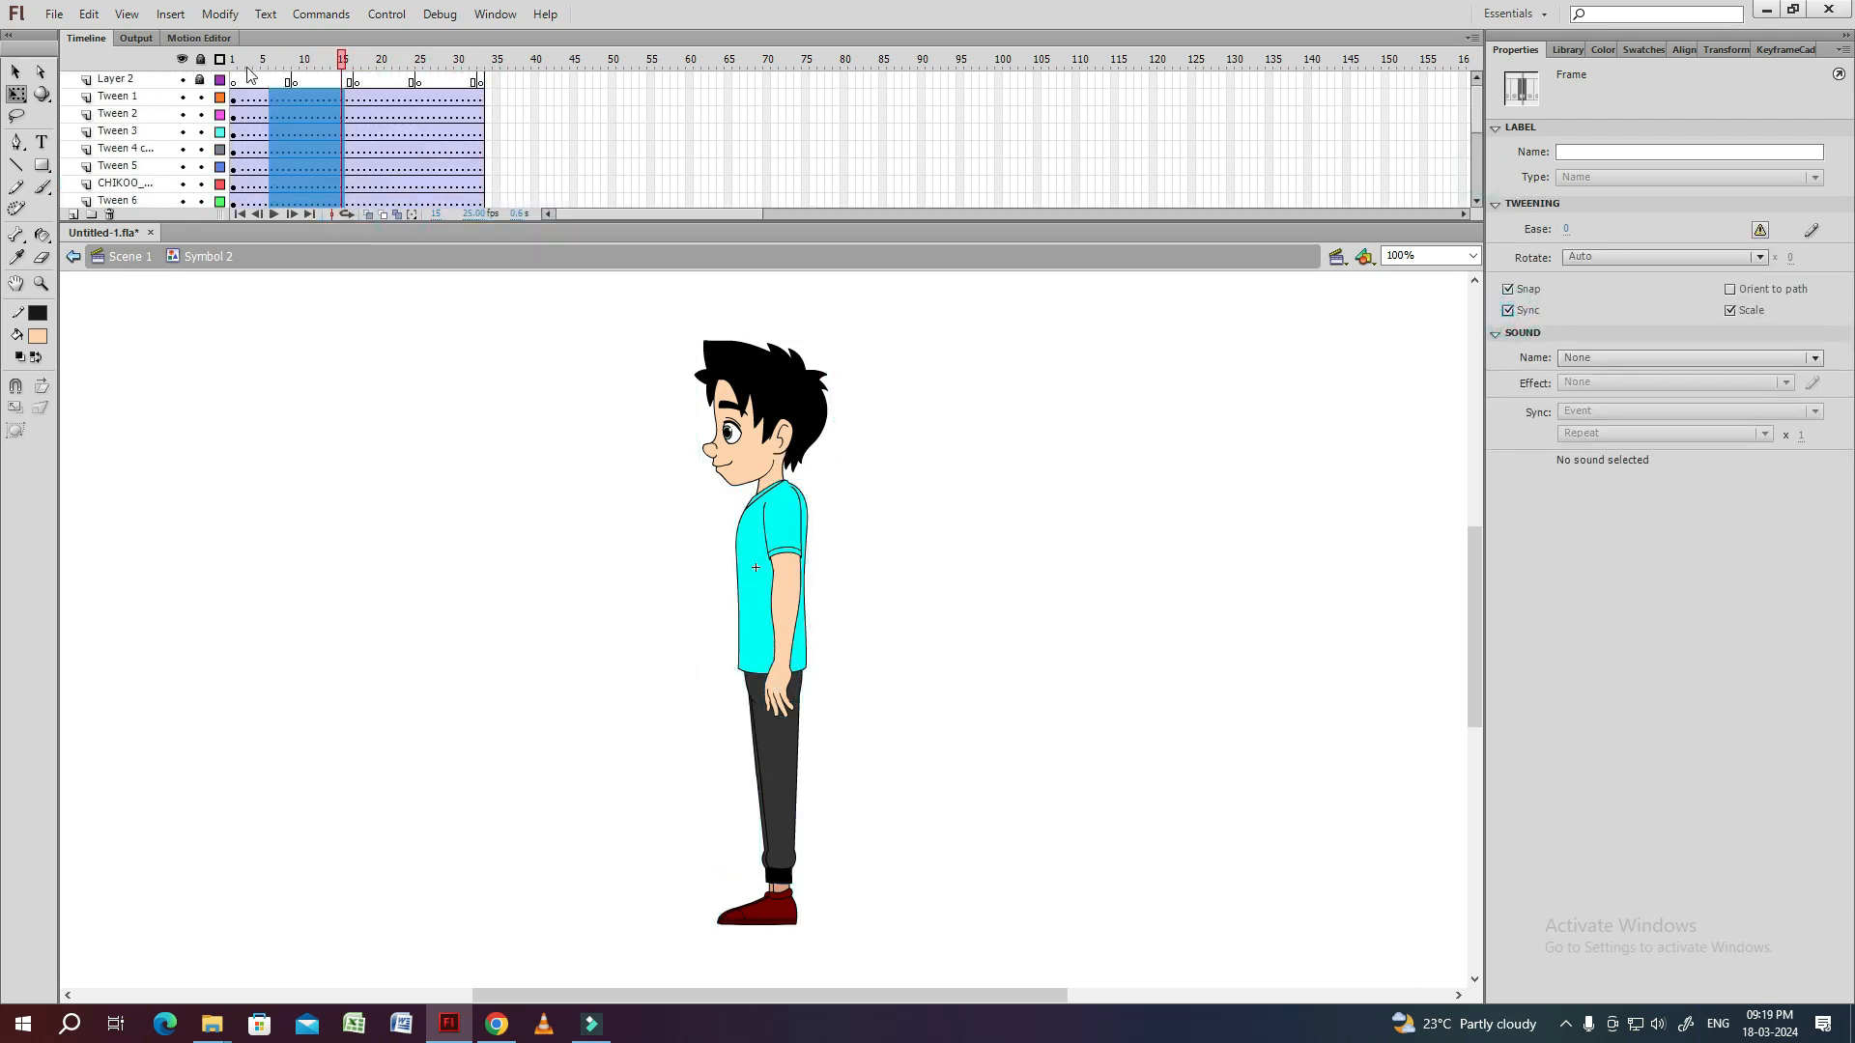
# Examine the pivot points of the head, neck, front arm and torso at frame 1.
pyautogui.click(234, 59)
pyautogui.click(765, 430)
pyautogui.hotkey('ctrl', '=')
pyautogui.click(1088, 531)
pyautogui.moveTo(977, 699); pyautogui.dragTo(916, 422)
pyautogui.click(727, 470)
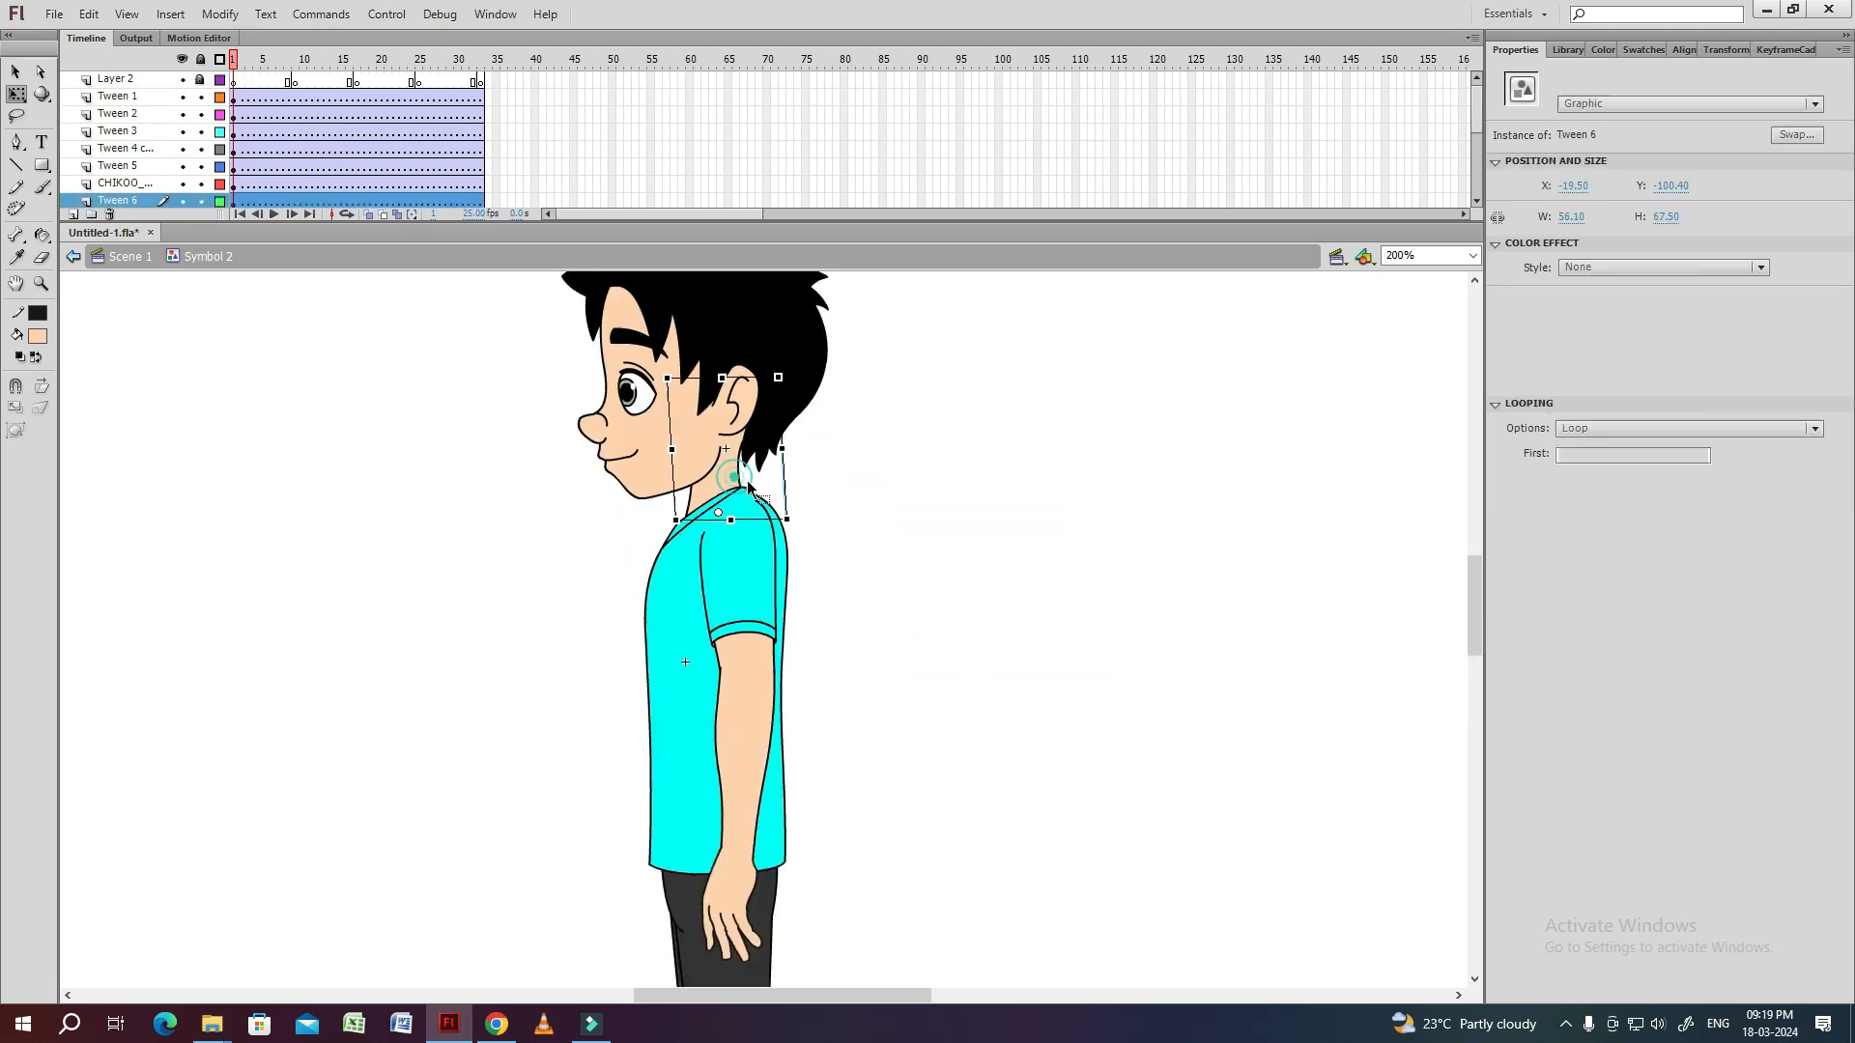
pyautogui.click(870, 580)
pyautogui.moveTo(871, 580); pyautogui.dragTo(887, 447)
pyautogui.click(768, 463)
pyautogui.click(757, 630)
pyautogui.moveTo(758, 766); pyautogui.dragTo(773, 628)
pyautogui.click(772, 628)
pyautogui.click(733, 437)
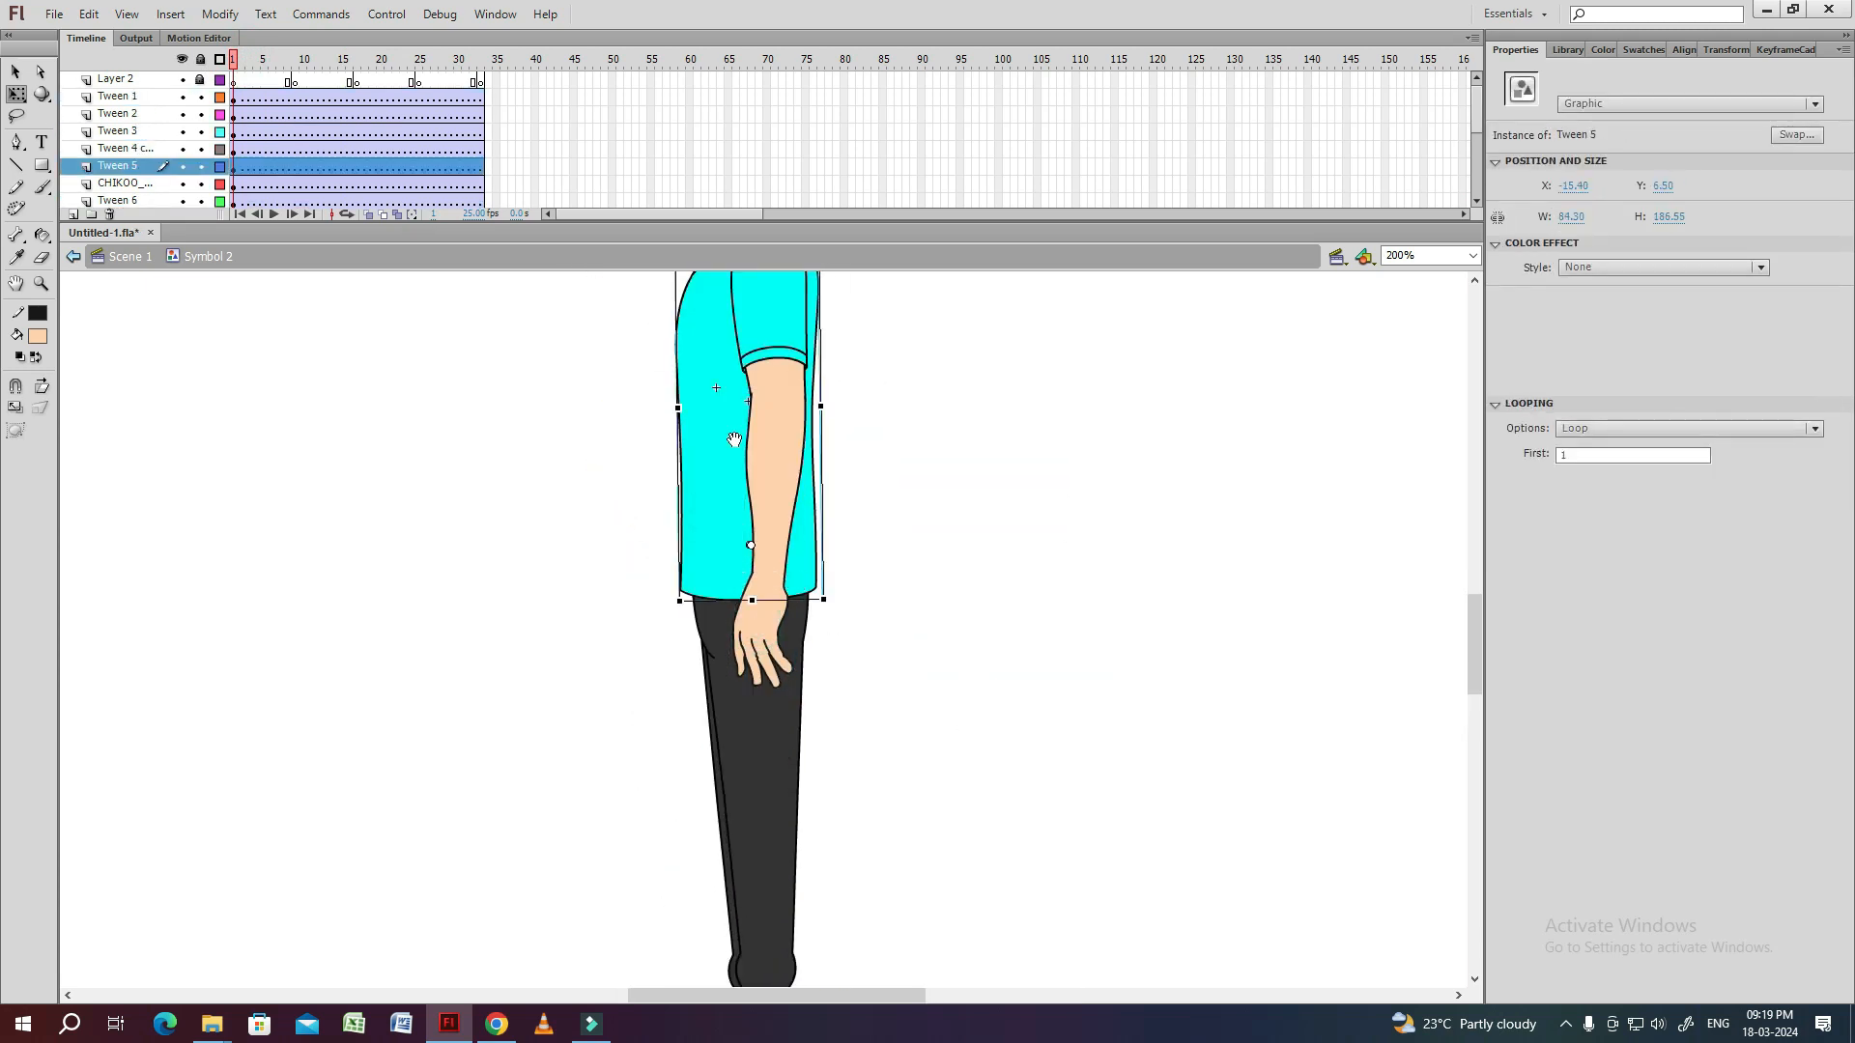
# Examine the pivot points of the hip and leg parts at frame 1.
pyautogui.moveTo(733, 438); pyautogui.dragTo(716, 555)
pyautogui.moveTo(694, 626); pyautogui.dragTo(588, 621)
pyautogui.hotkey('ctrl', 'z')
pyautogui.moveTo(735, 670); pyautogui.dragTo(733, 718)
pyautogui.moveTo(642, 794); pyautogui.dragTo(661, 524)
pyautogui.click(711, 623)
pyautogui.click(716, 810)
pyautogui.click(707, 666)
pyautogui.moveTo(886, 472); pyautogui.dragTo(860, 966)
pyautogui.click(691, 512)
# Show the torso and pelvis layers as outlines and examine the hidden back arm's pivot points.
pyautogui.click(219, 80)
pyautogui.click(658, 465)
pyautogui.click(668, 608)
pyautogui.moveTo(597, 704); pyautogui.dragTo(586, 583)
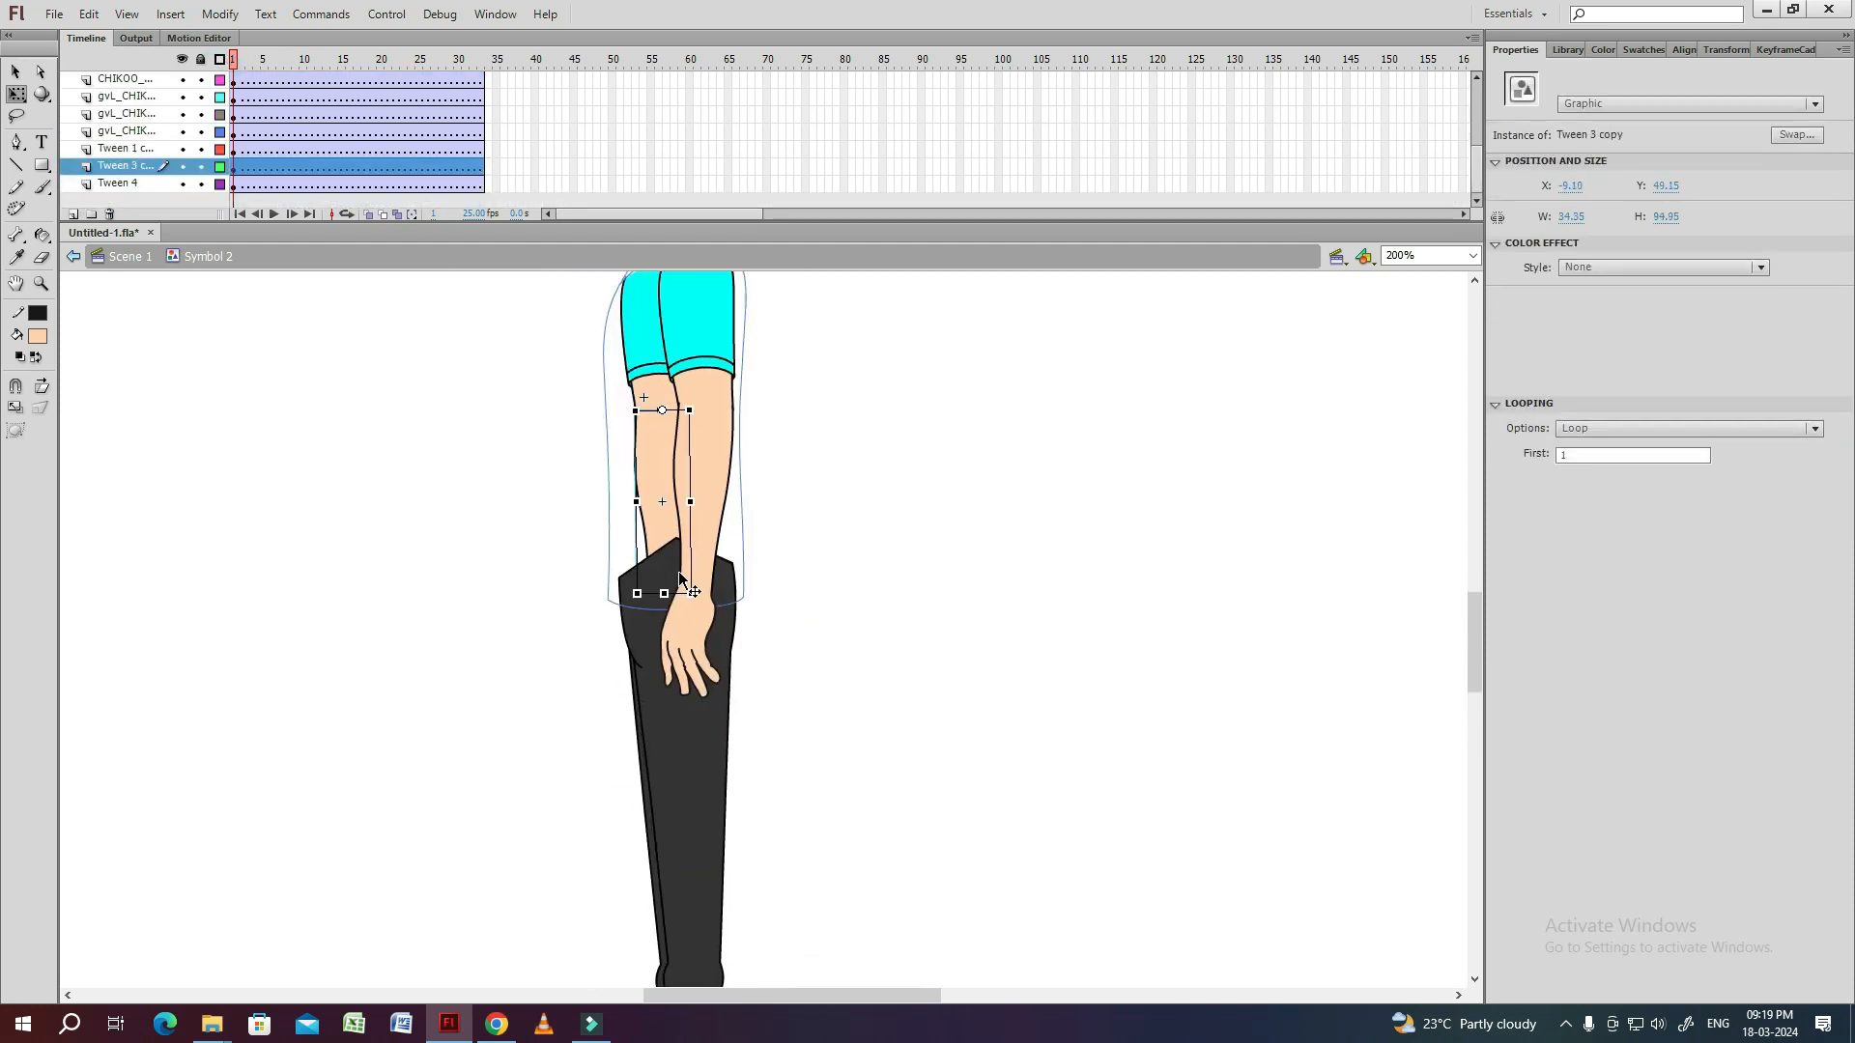
pyautogui.click(674, 570)
pyautogui.click(219, 81)
pyautogui.click(659, 606)
pyautogui.click(873, 573)
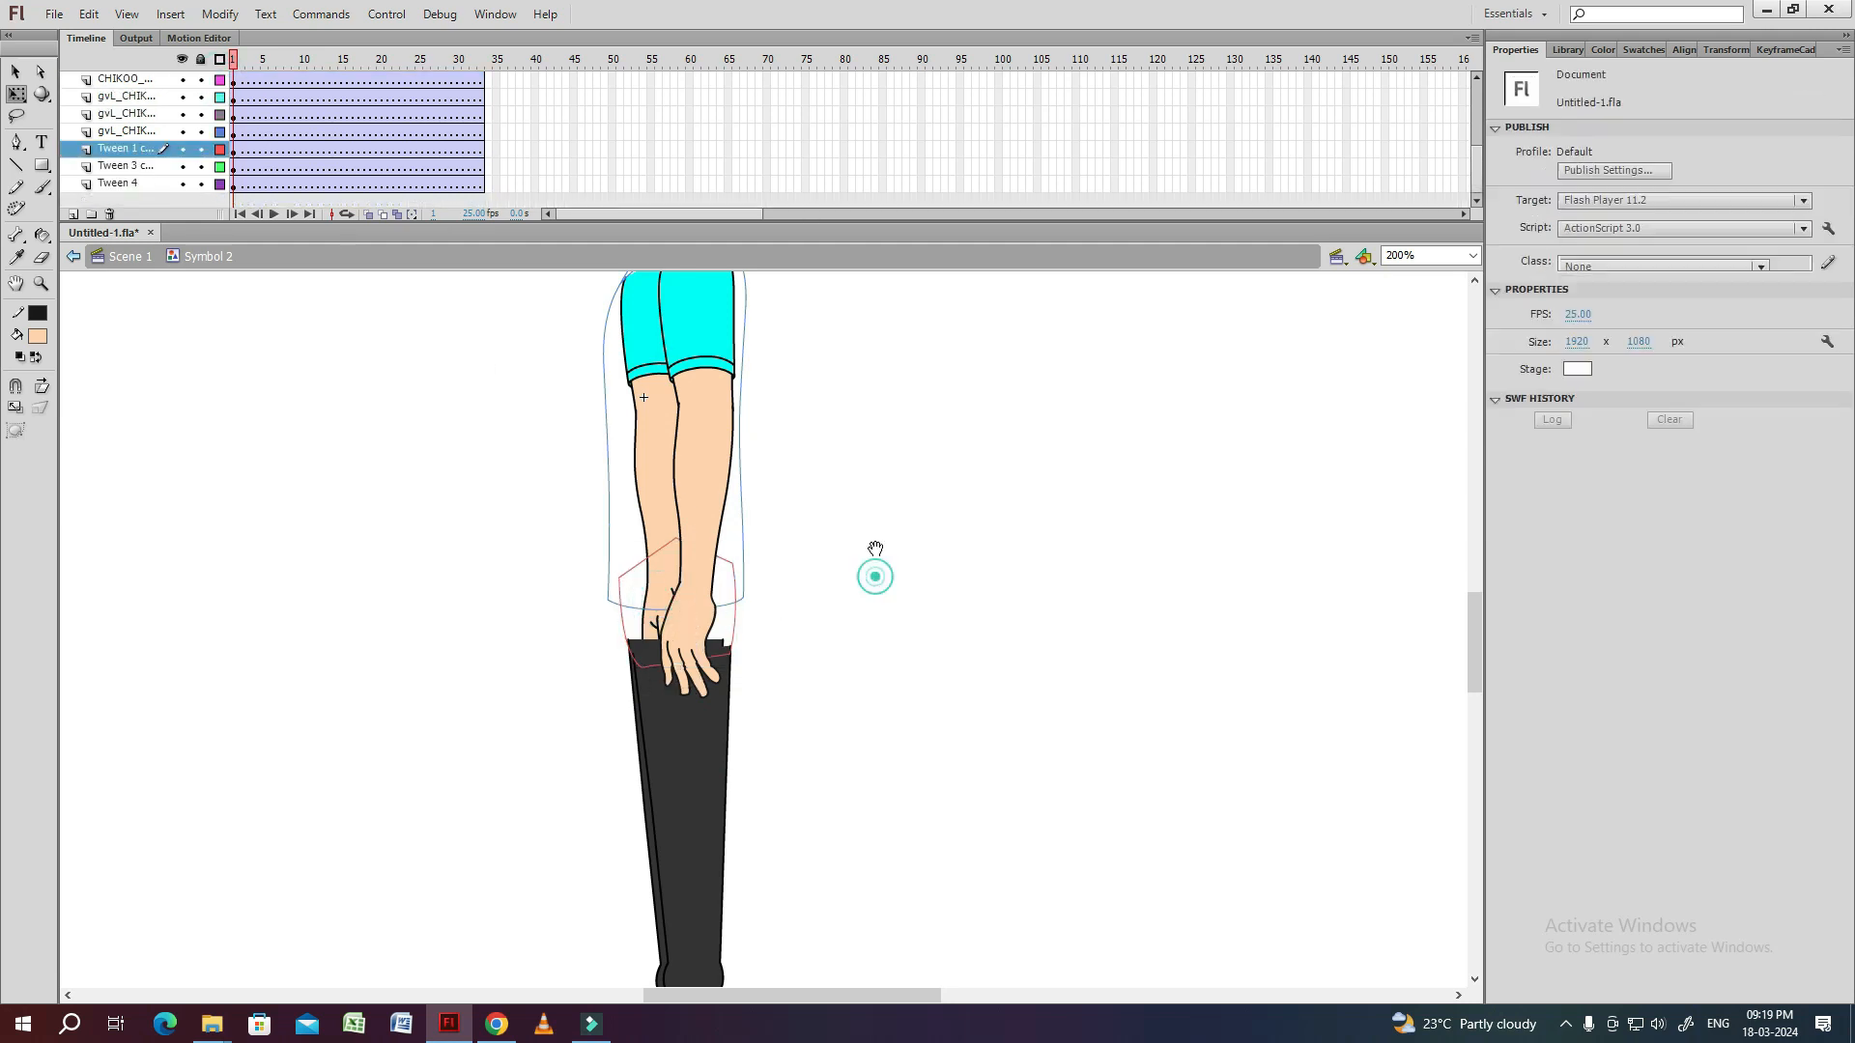
pyautogui.moveTo(878, 412); pyautogui.dragTo(857, 537)
# Restore the solid layer display, show the rulers and place a horizontal ground guide under the shoes.
pyautogui.click(220, 60)
pyautogui.hotkey('ctrl', '1')
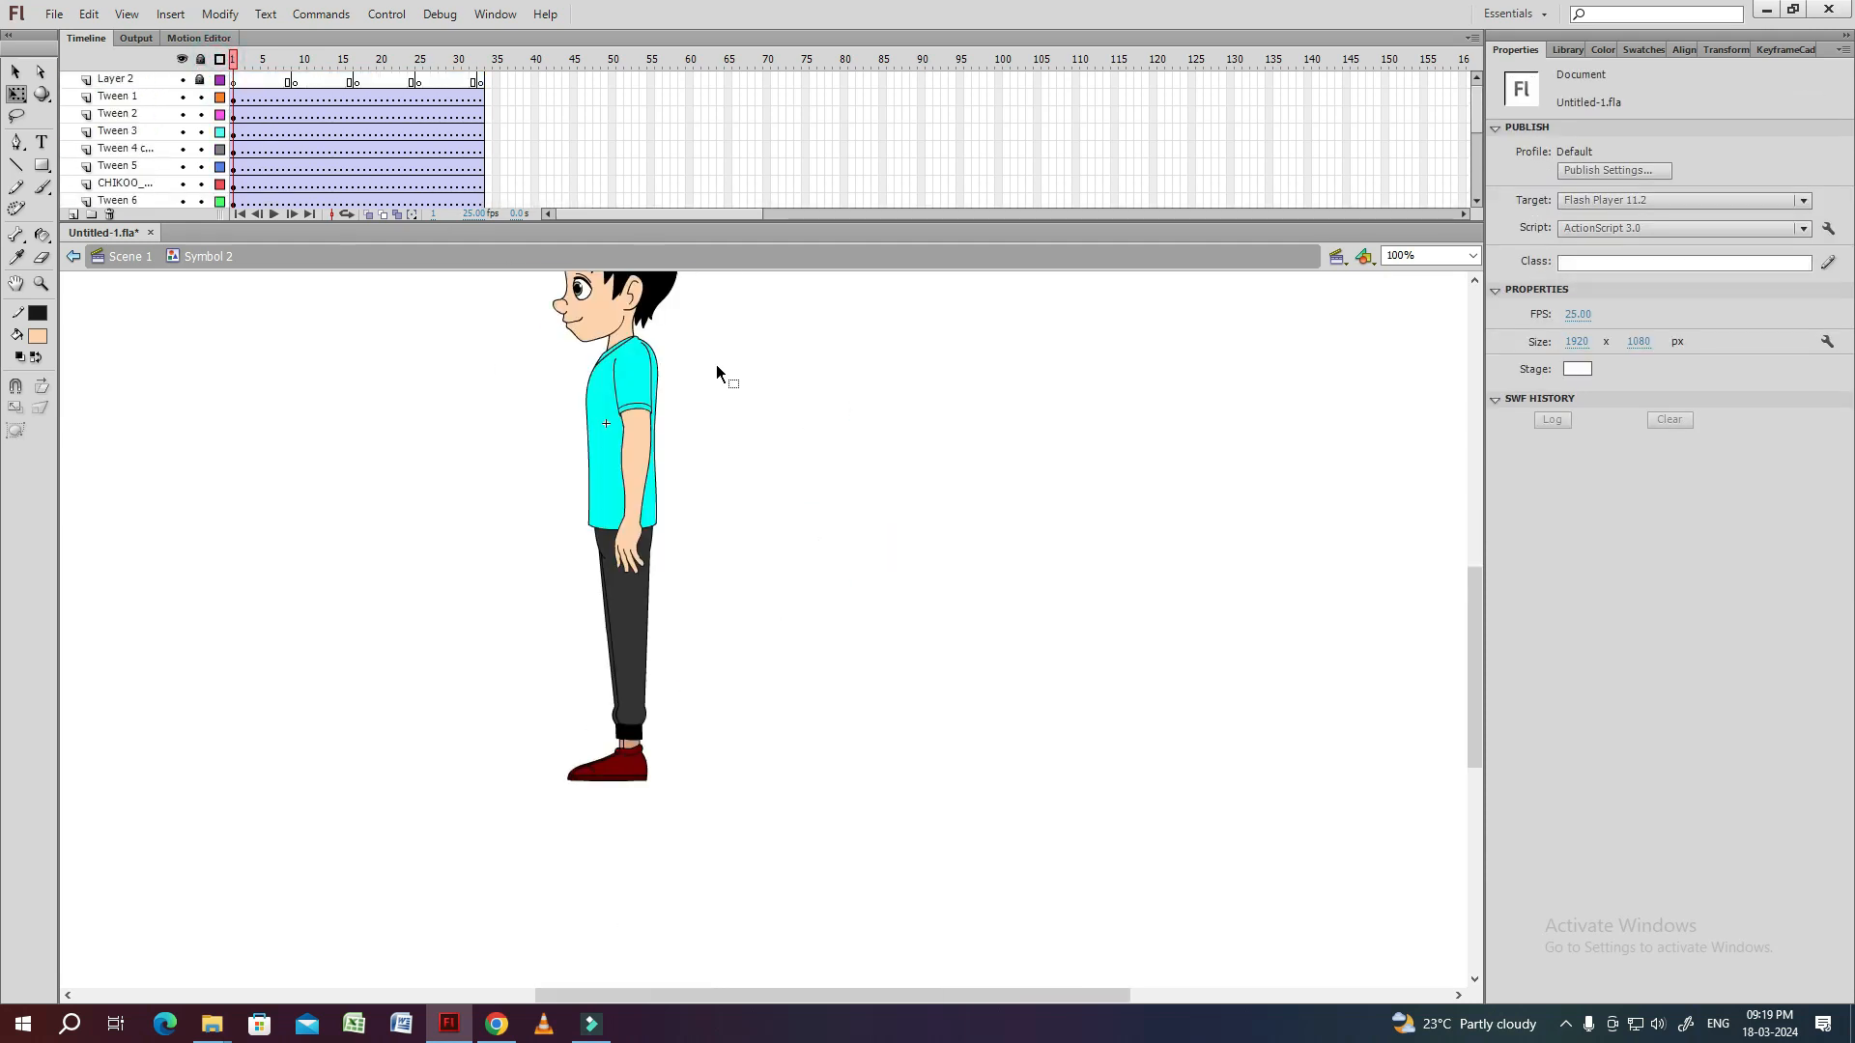
pyautogui.rightClick(716, 363)
pyautogui.click(763, 518)
pyautogui.moveTo(722, 678); pyautogui.dragTo(723, 797)
pyautogui.click(654, 785)
pyautogui.hotkey('ctrl', '=')
# Hide the rulers and fine-tune the horizontal guide so it lines up with the shoe soles.
pyautogui.hotkey('ctrl', '=')
pyautogui.hotkey('ctrl', '=')
pyautogui.click(686, 607)
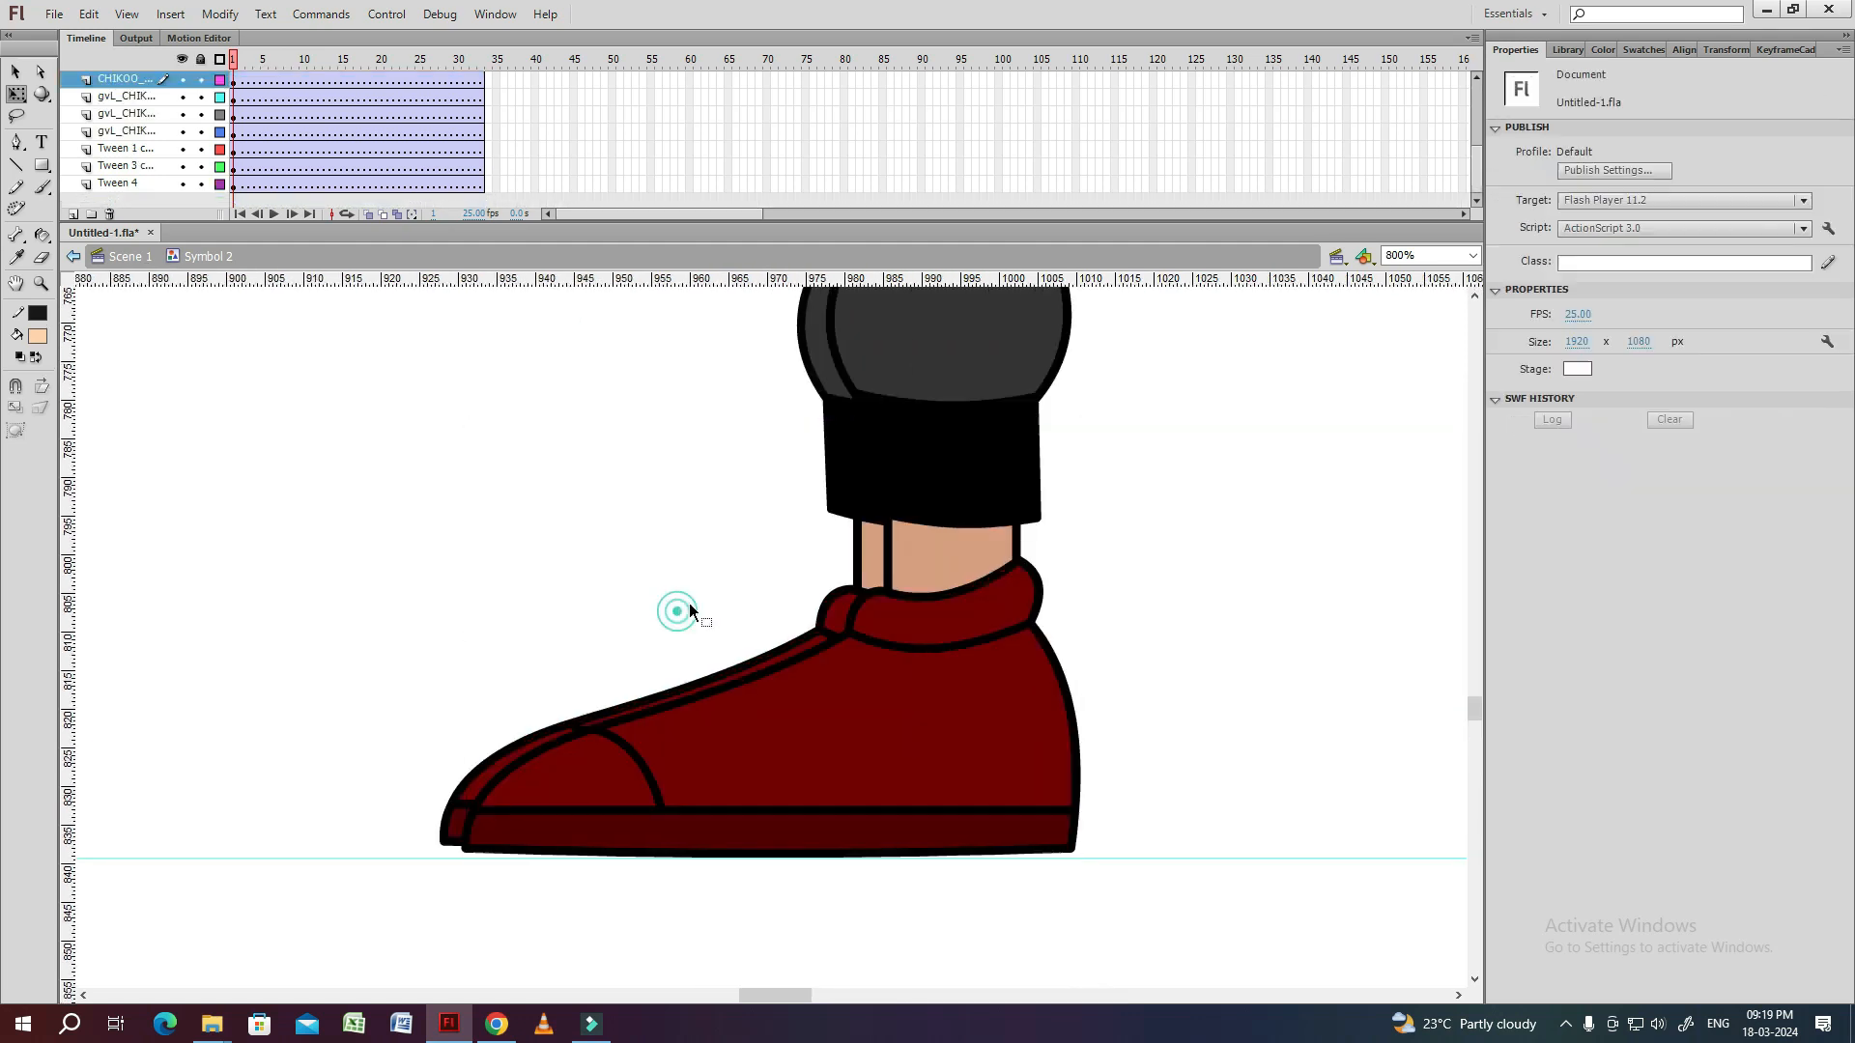
pyautogui.hotkey('ctrl', '-')
pyautogui.hotkey('ctrl', '-')
pyautogui.rightClick(929, 485)
pyautogui.click(978, 642)
pyautogui.moveTo(917, 526); pyautogui.dragTo(909, 538)
pyautogui.click(742, 635)
pyautogui.hotkey('ctrl', '=')
pyautogui.click(1019, 610)
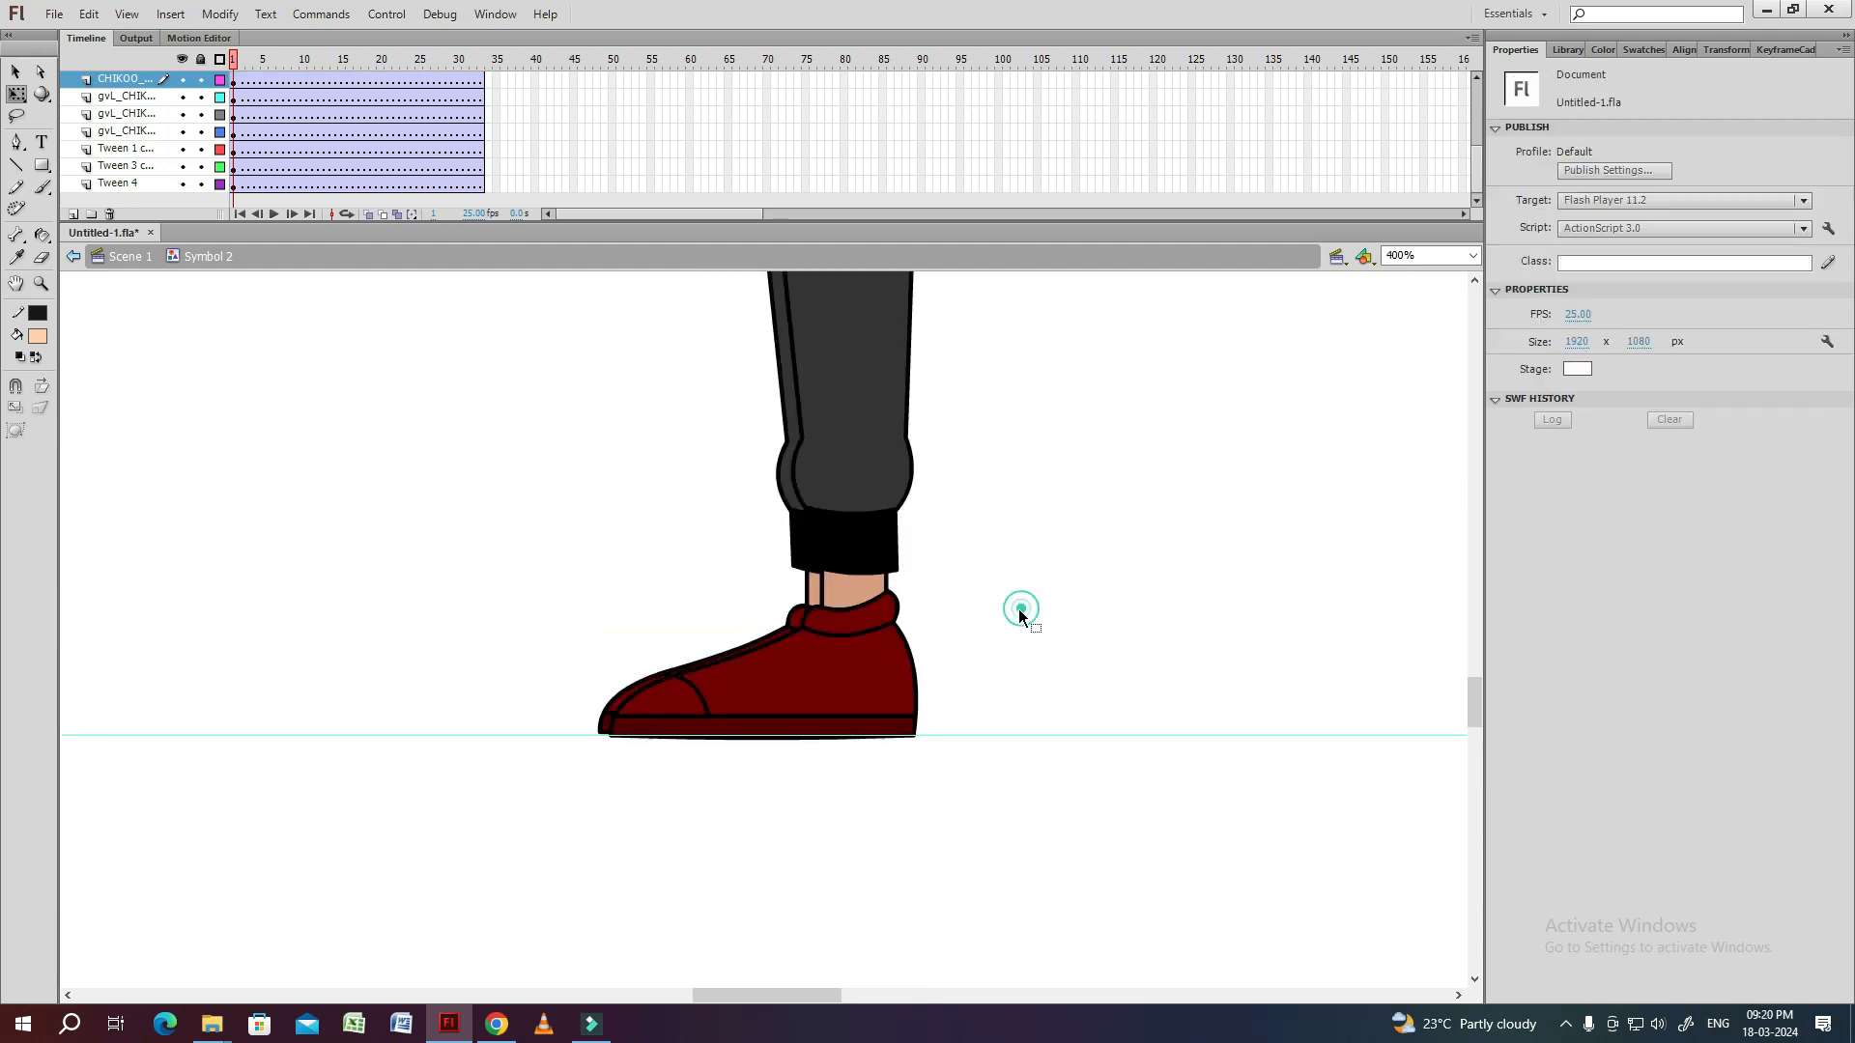
pyautogui.moveTo(871, 737); pyautogui.dragTo(877, 741)
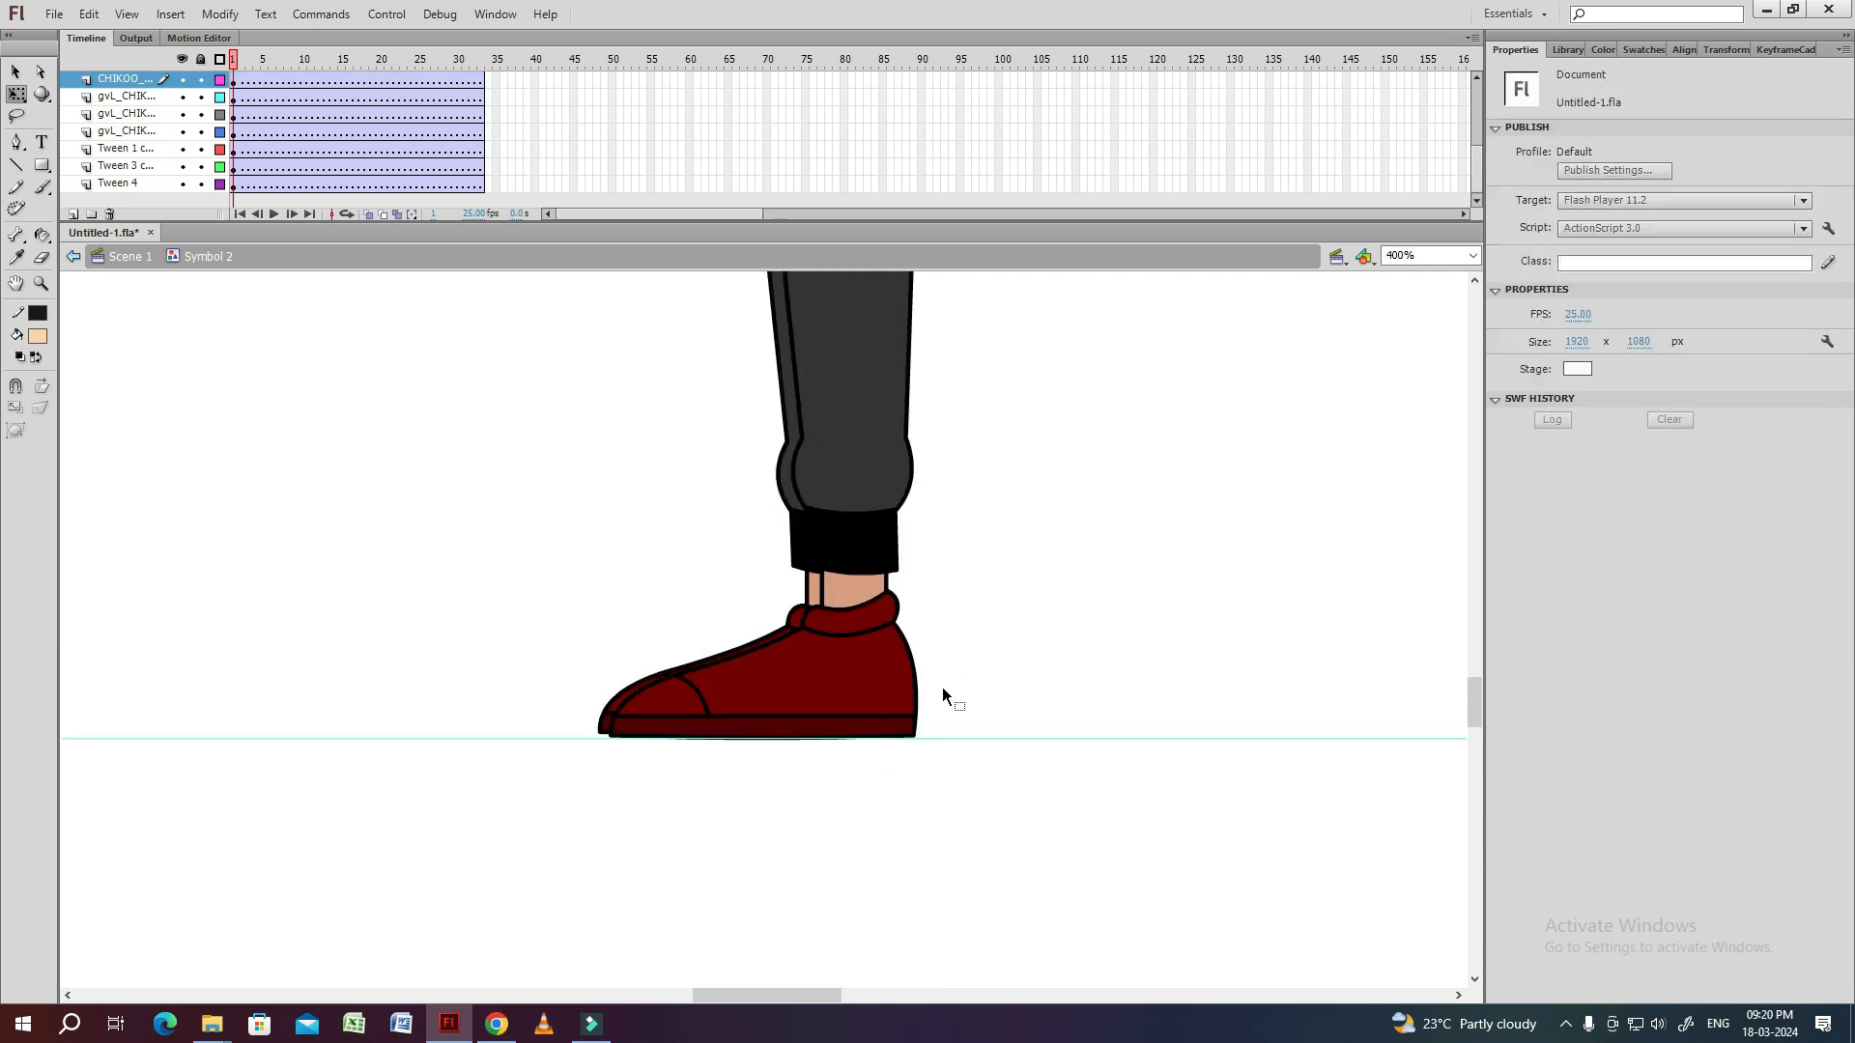
pyautogui.click(798, 673)
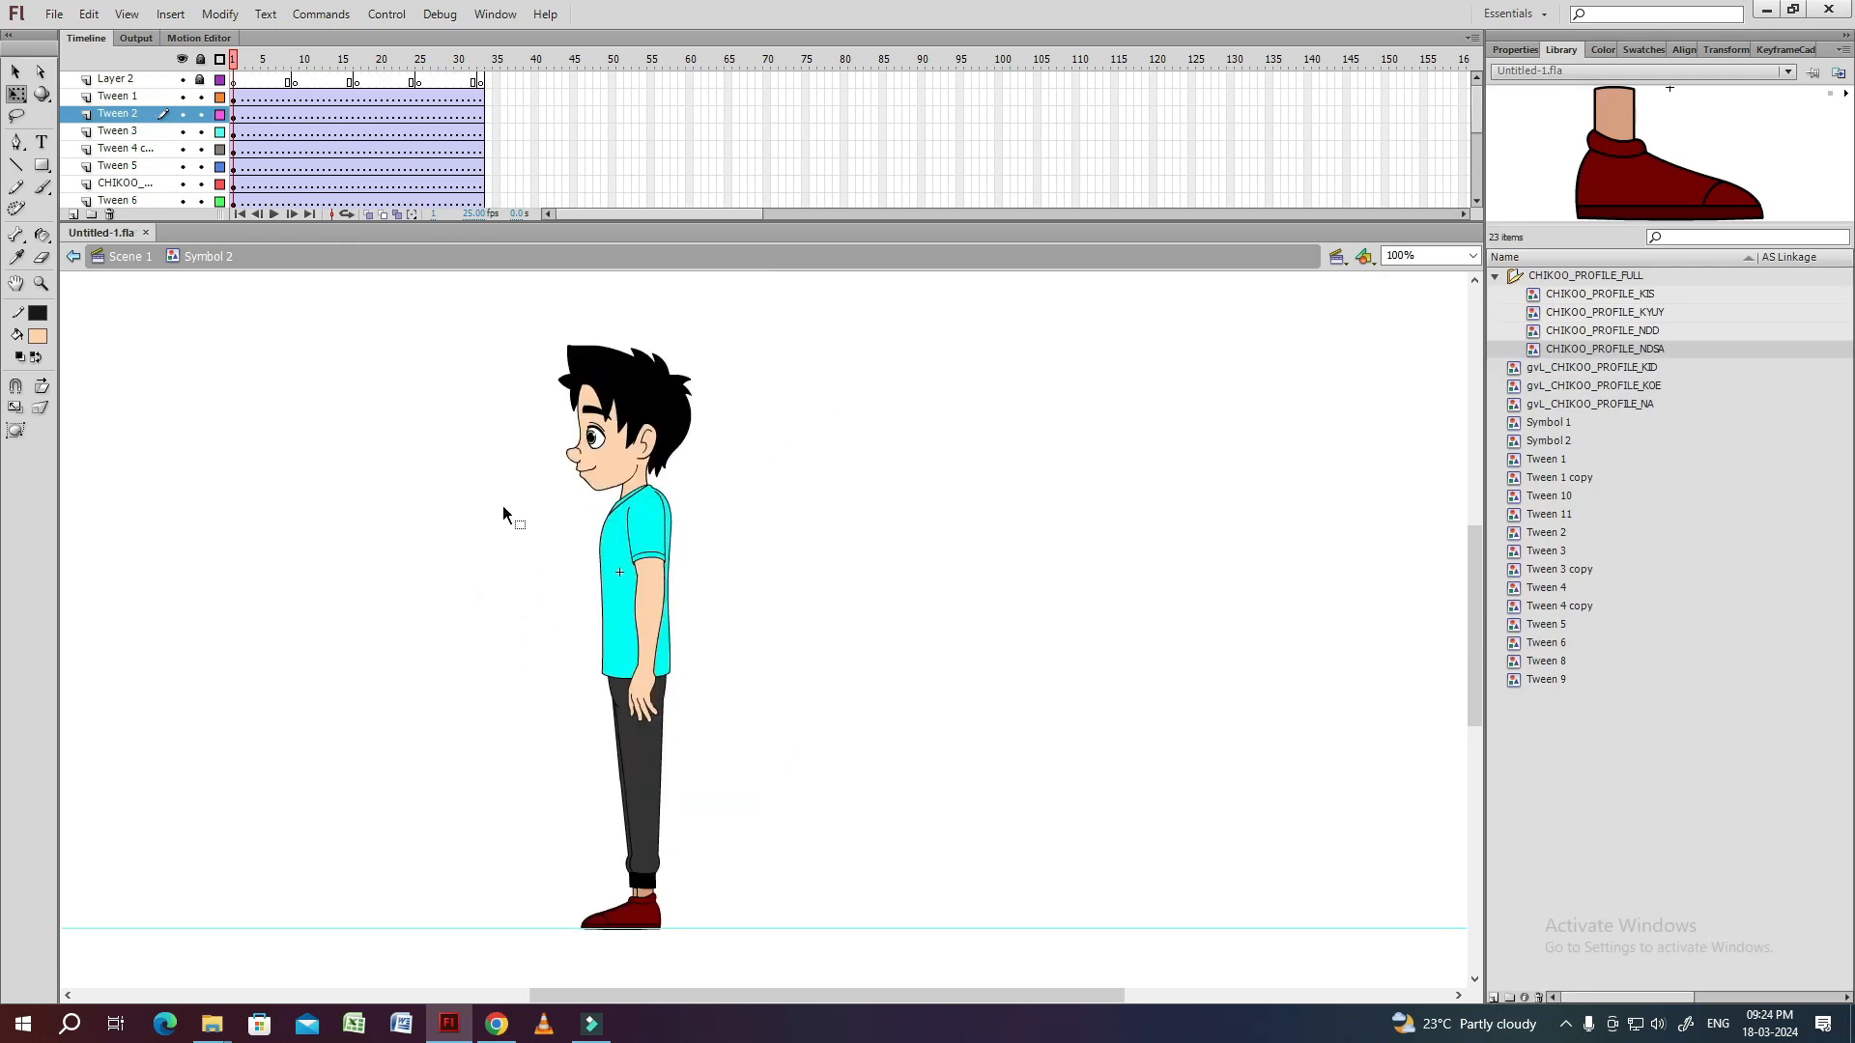
# Select the front leg's thigh, shin and shoe together and cut them from their layers.
pyautogui.moveTo(789, 580); pyautogui.dragTo(785, 634)
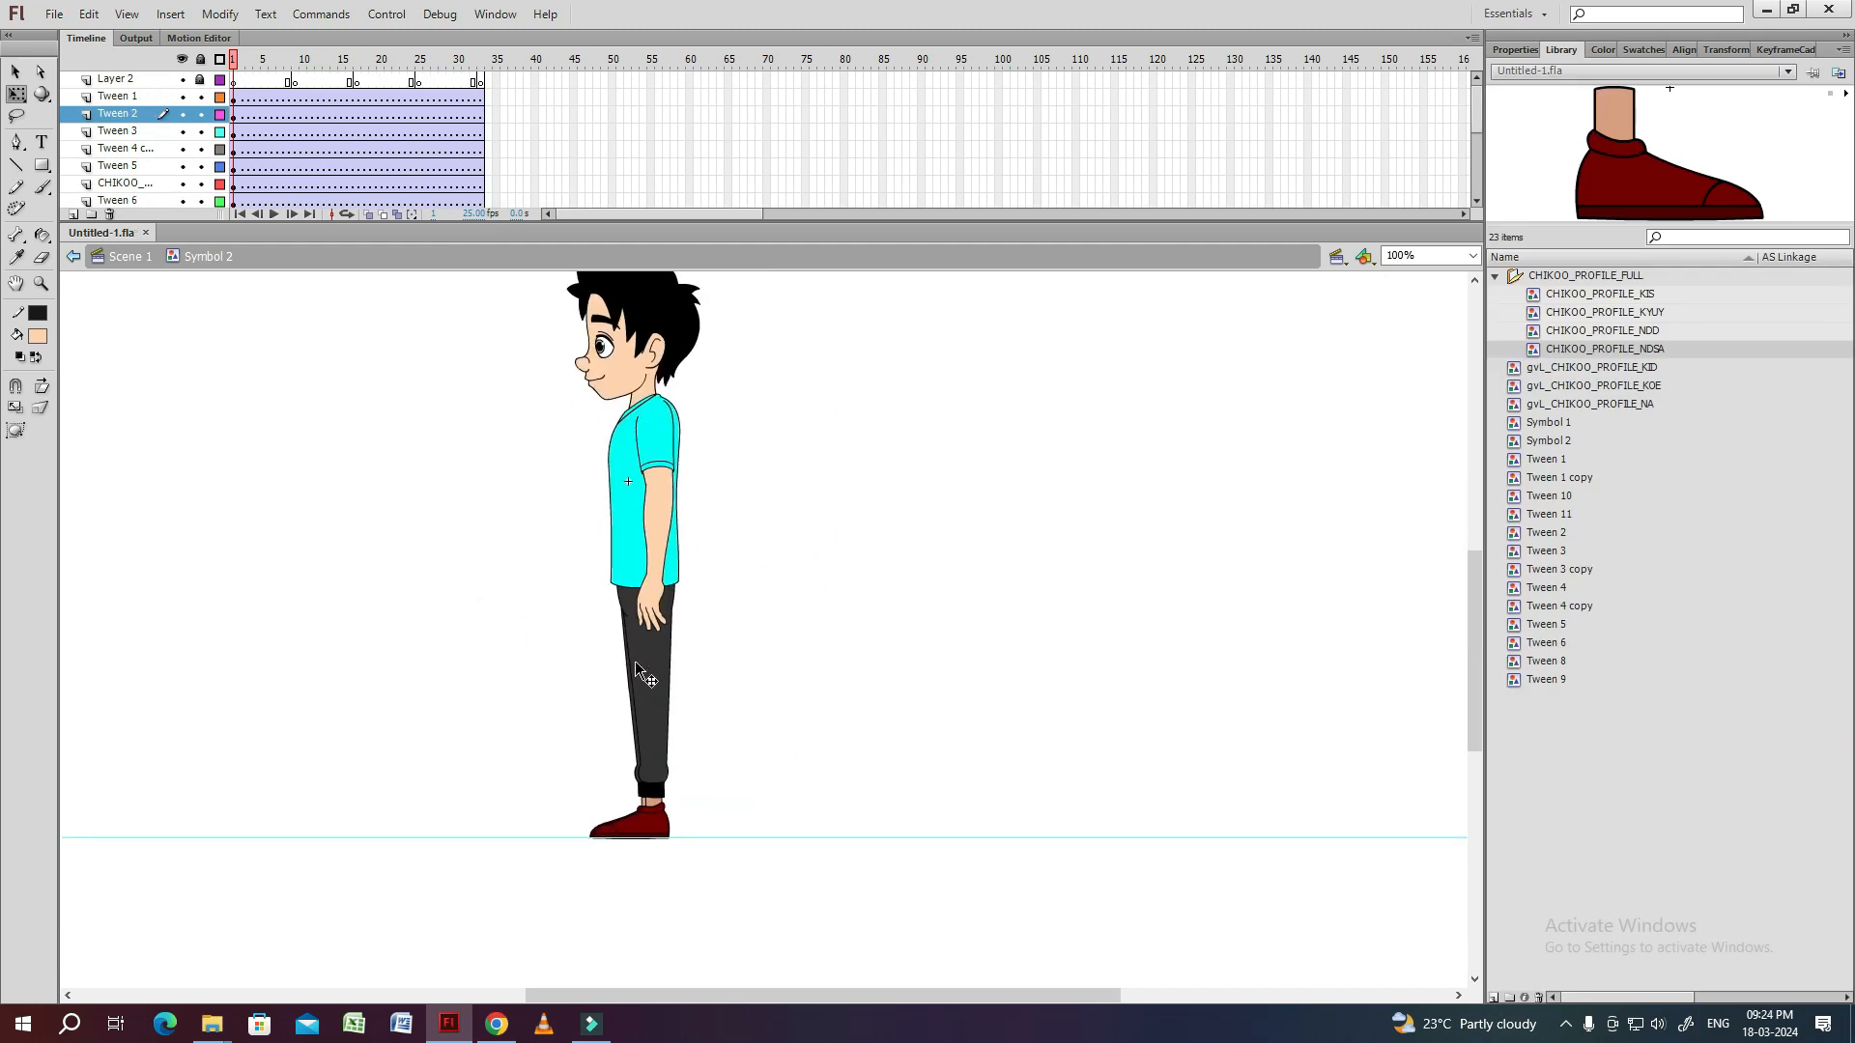
pyautogui.click(640, 668)
pyautogui.keyDown('shift'); pyautogui.click(655, 739); pyautogui.keyUp('shift')
pyautogui.keyDown('shift'); pyautogui.click(655, 819); pyautogui.keyUp('shift')
pyautogui.press('Delete')
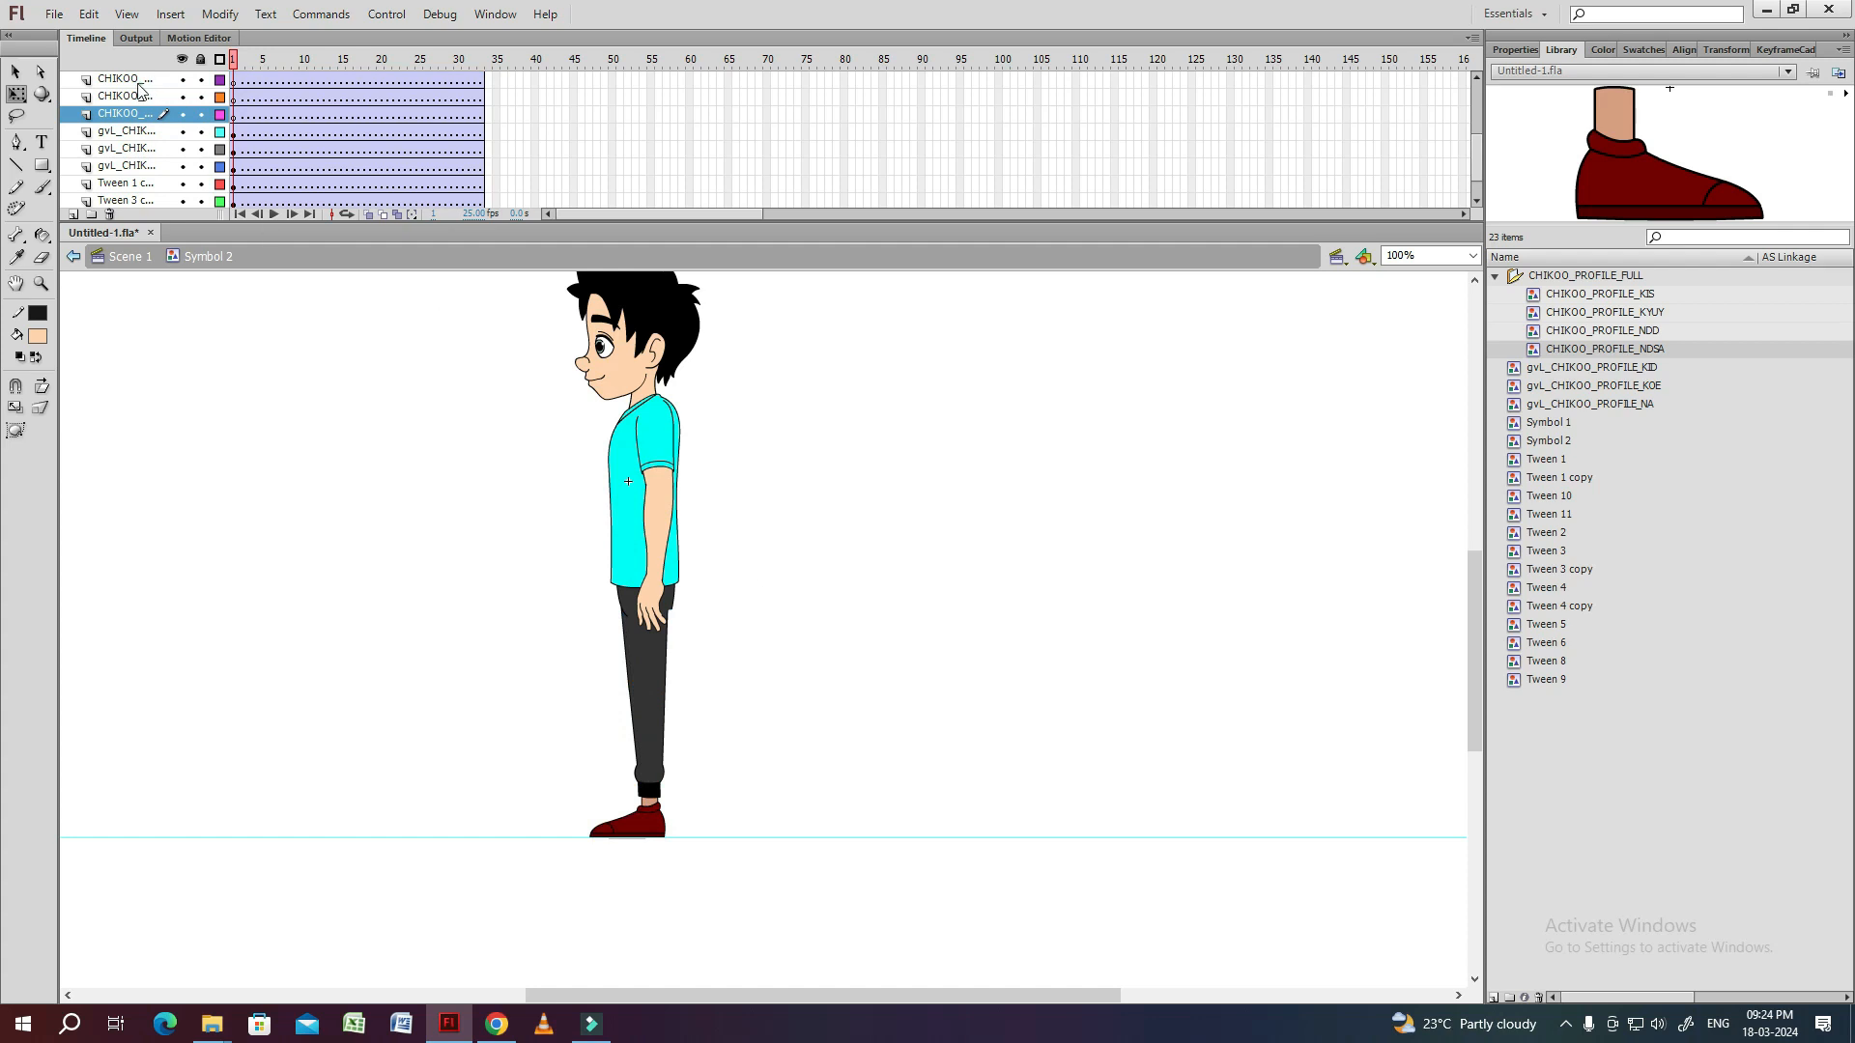
# Paste the front leg parts in place on a new layer and delete the three emptied leg layers.
pyautogui.click(137, 83)
pyautogui.click(73, 215)
pyautogui.hotkey('ctrl', 'shift', 'v')
pyautogui.click(143, 98)
pyautogui.keyDown('shift'); pyautogui.click(143, 151); pyautogui.keyUp('shift')
pyautogui.click(143, 99)
pyautogui.keyDown('shift'); pyautogui.click(144, 133); pyautogui.keyUp('shift')
pyautogui.click(111, 214)
pyautogui.click(234, 83)
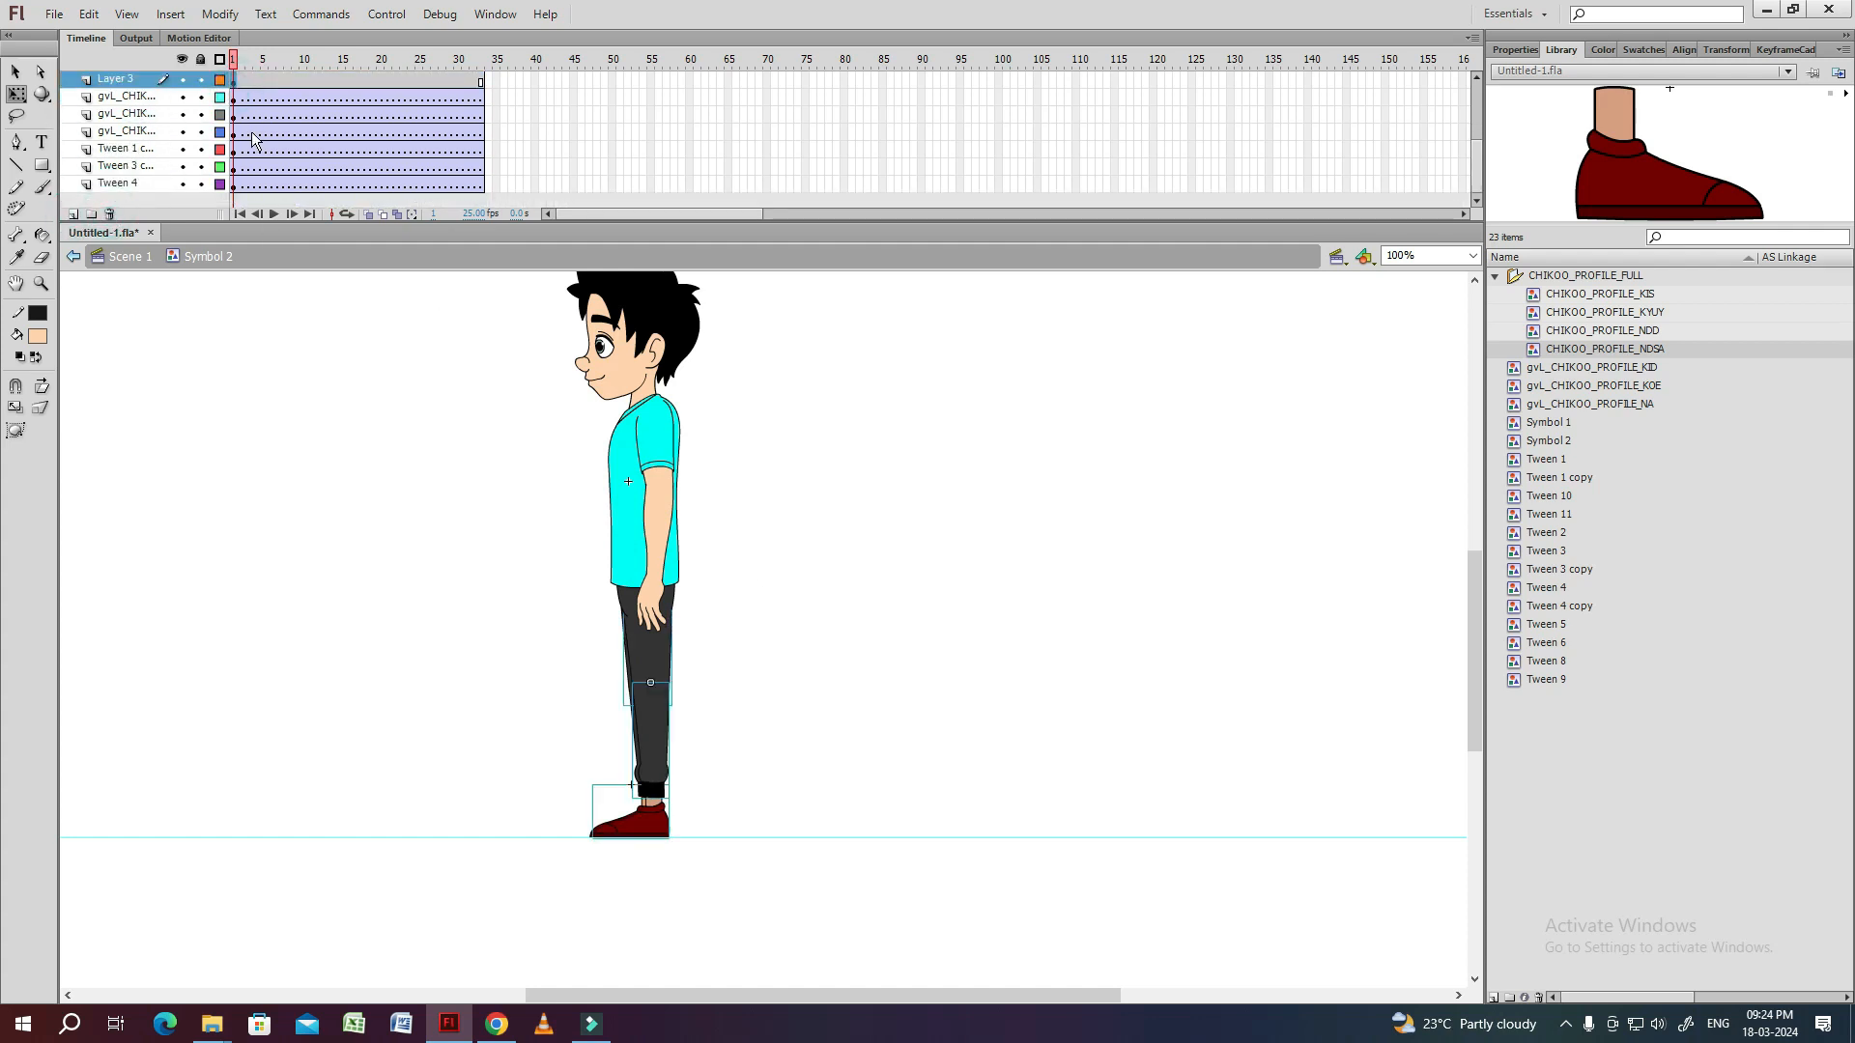
pyautogui.moveTo(671, 762); pyautogui.dragTo(770, 764)
pyautogui.hotkey('ctrl', 'z')
pyautogui.keyDown('ctrl'); pyautogui.click(689, 730); pyautogui.keyUp('ctrl')
# Create a classic tween on the front-leg layer and move the leg's pivot point to the hip.
pyautogui.rightClick(264, 80)
pyautogui.click(336, 139)
pyautogui.click(235, 83)
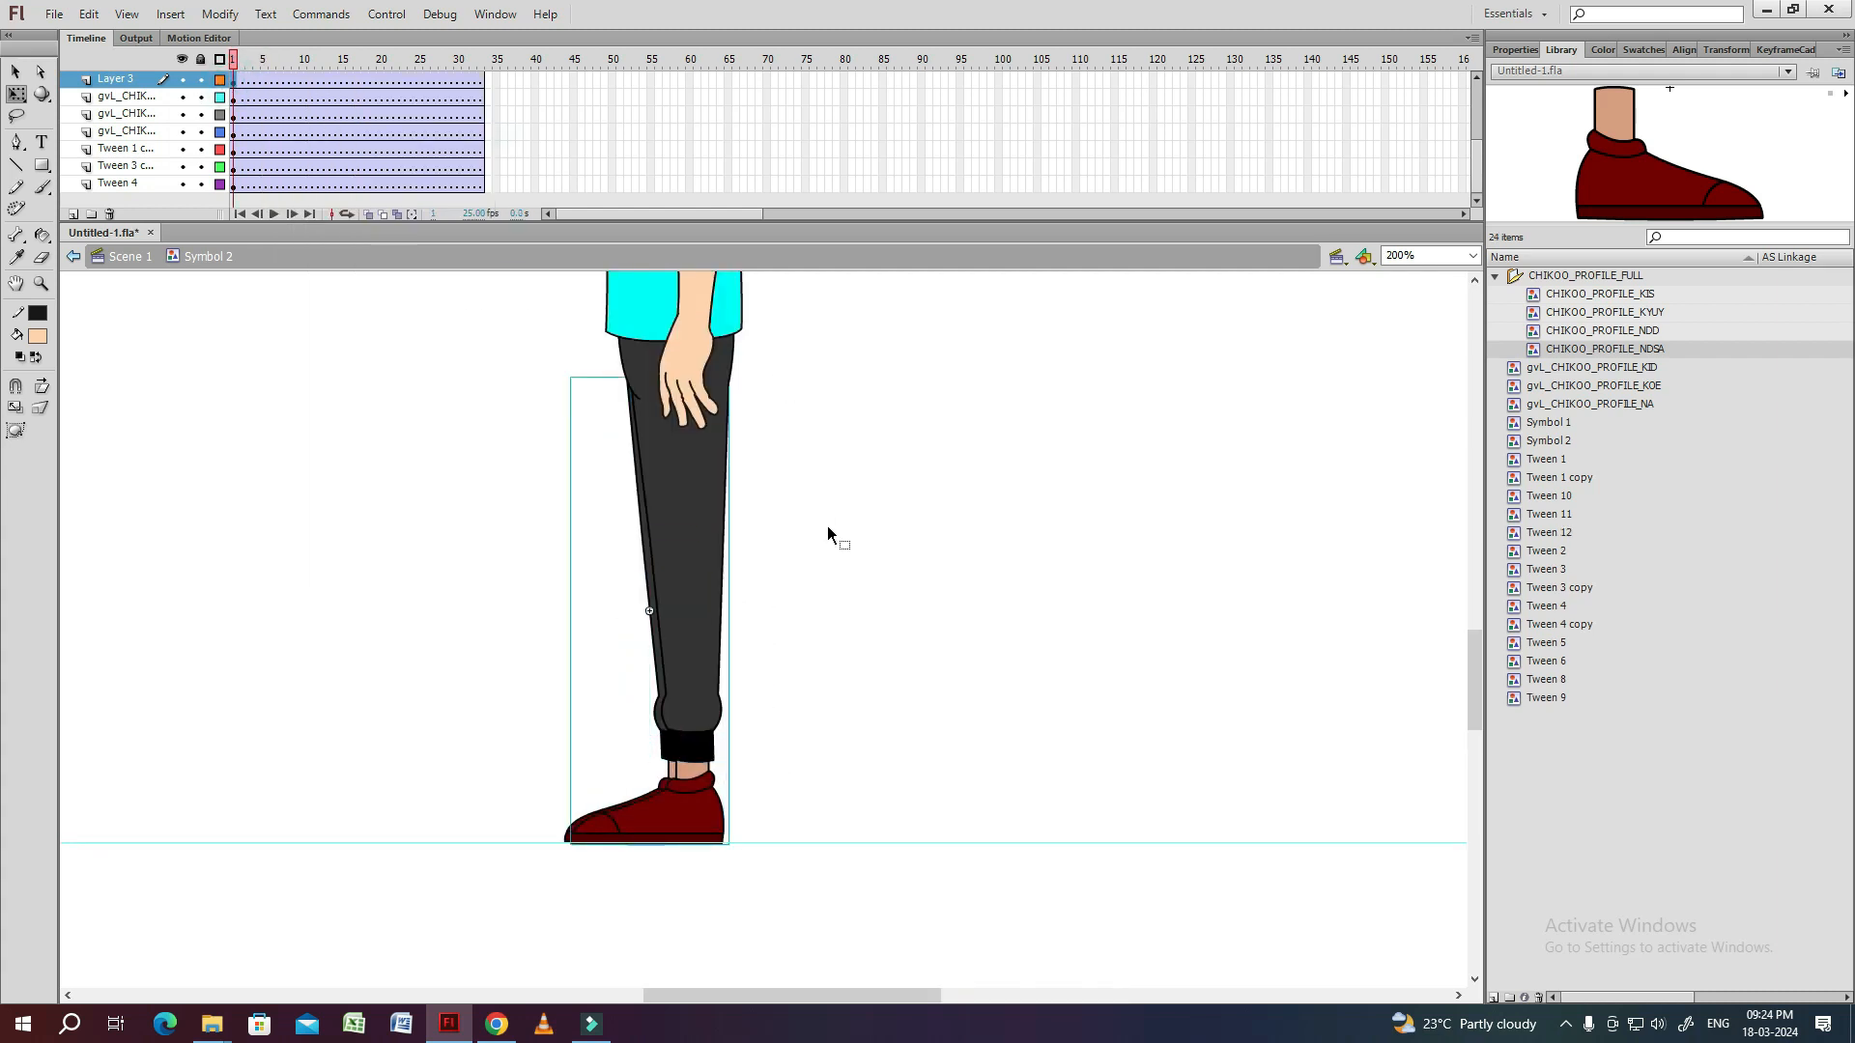
pyautogui.click(673, 615)
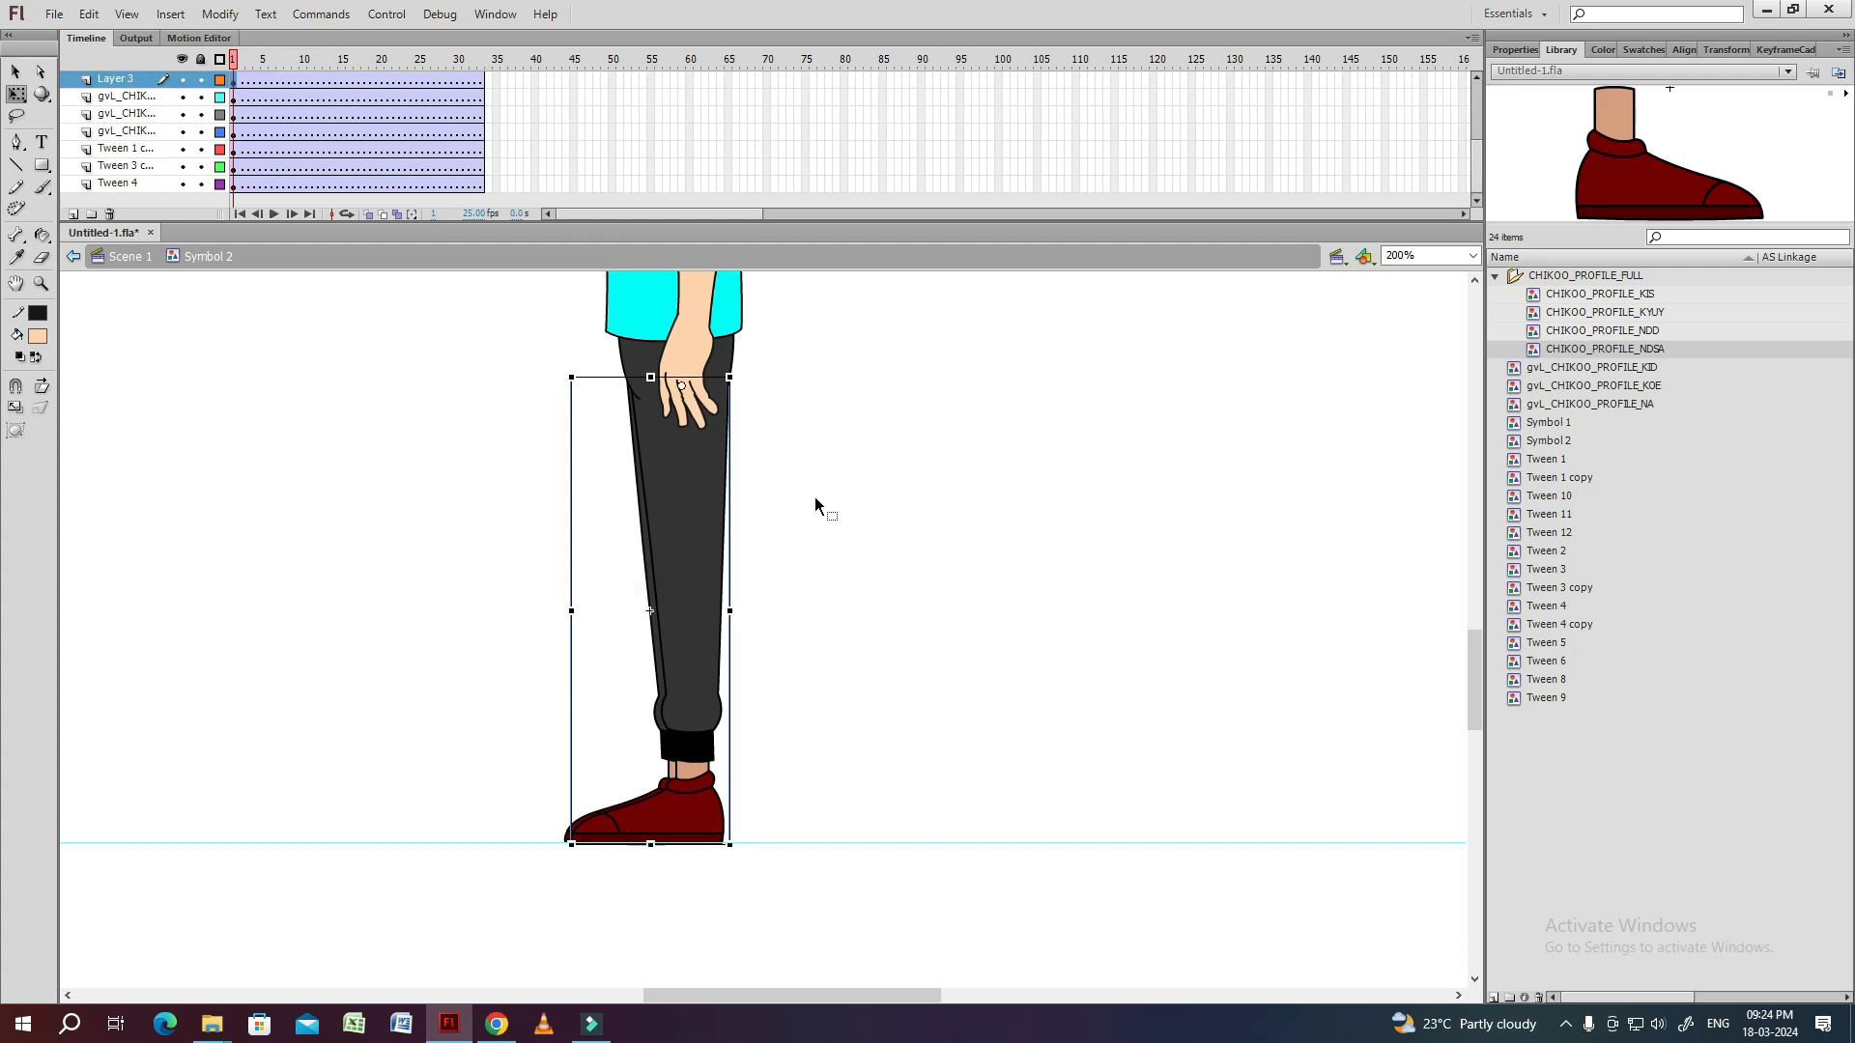
# Open the front-leg symbol, extend its timeline to frame 35 and distribute its parts to layers.
pyautogui.doubleClick(609, 495)
pyautogui.click(497, 80)
pyautogui.click(355, 463)
pyautogui.click(576, 473)
pyautogui.rightClick(578, 475)
pyautogui.click(641, 813)
pyautogui.click(438, 154)
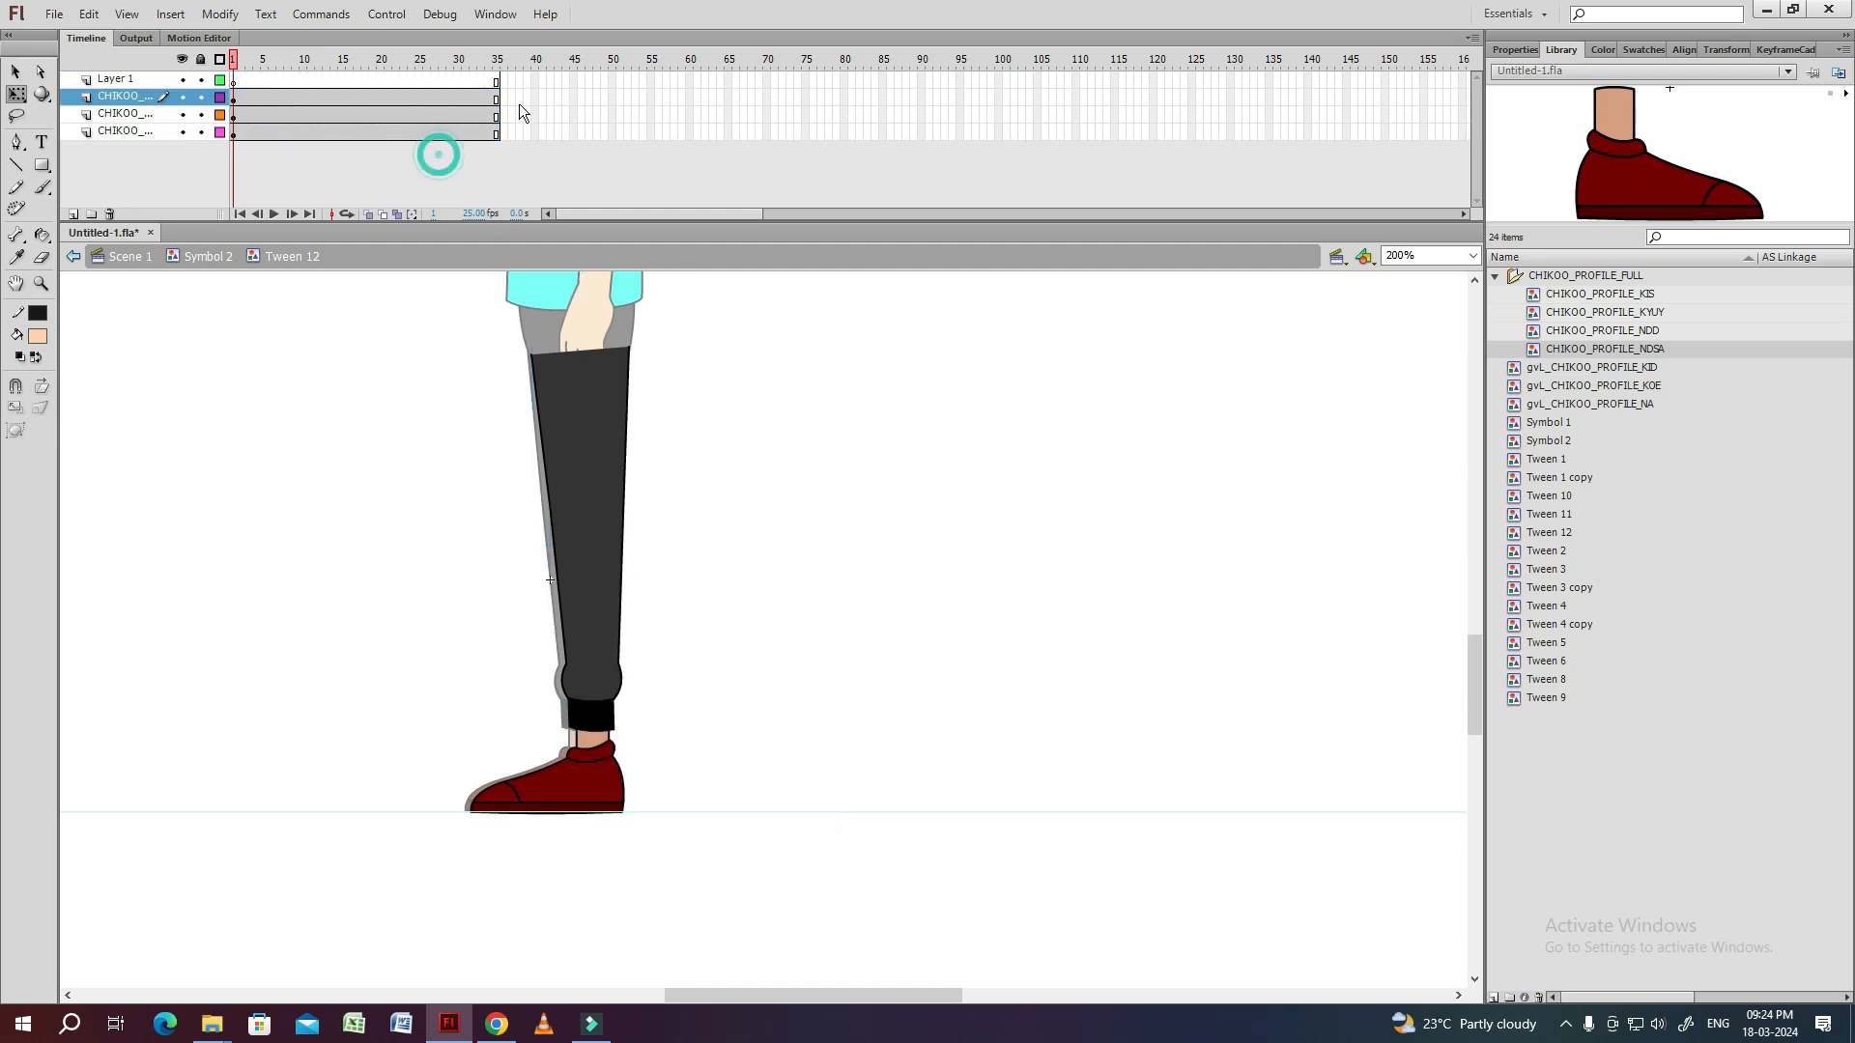
# Insert blank marker keyframes at frames 9, 17, 25 and 33 on the leg symbol's Layer 1, ending the timeline at frame 33.
pyautogui.click(295, 79)
pyautogui.press('F6')
pyautogui.moveTo(296, 82); pyautogui.dragTo(365, 84)
pyautogui.click(356, 63)
pyautogui.press('Return')
pyautogui.click(235, 63)
# Create classic tweens on the thigh, shin and shoe layers and display the object properties.
pyautogui.moveTo(357, 134); pyautogui.dragTo(335, 101)
pyautogui.rightClick(343, 107)
pyautogui.click(403, 166)
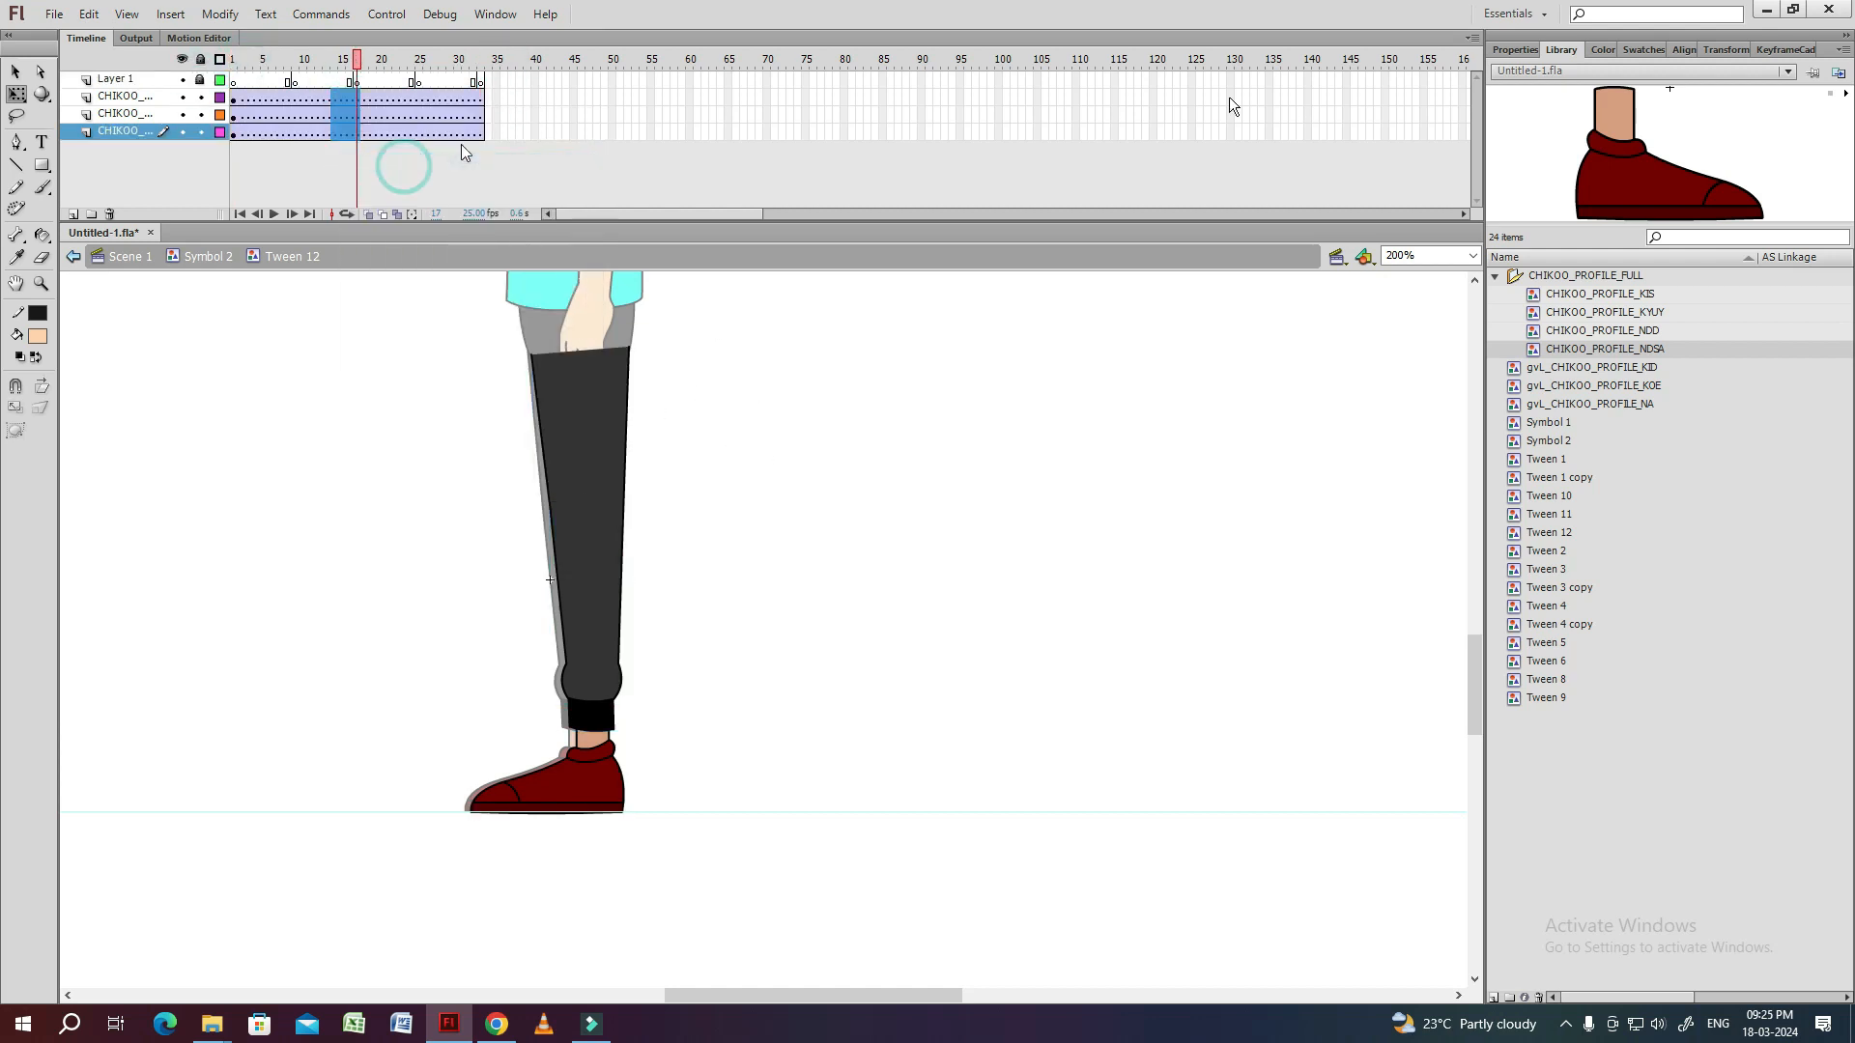
pyautogui.click(1514, 49)
pyautogui.click(800, 446)
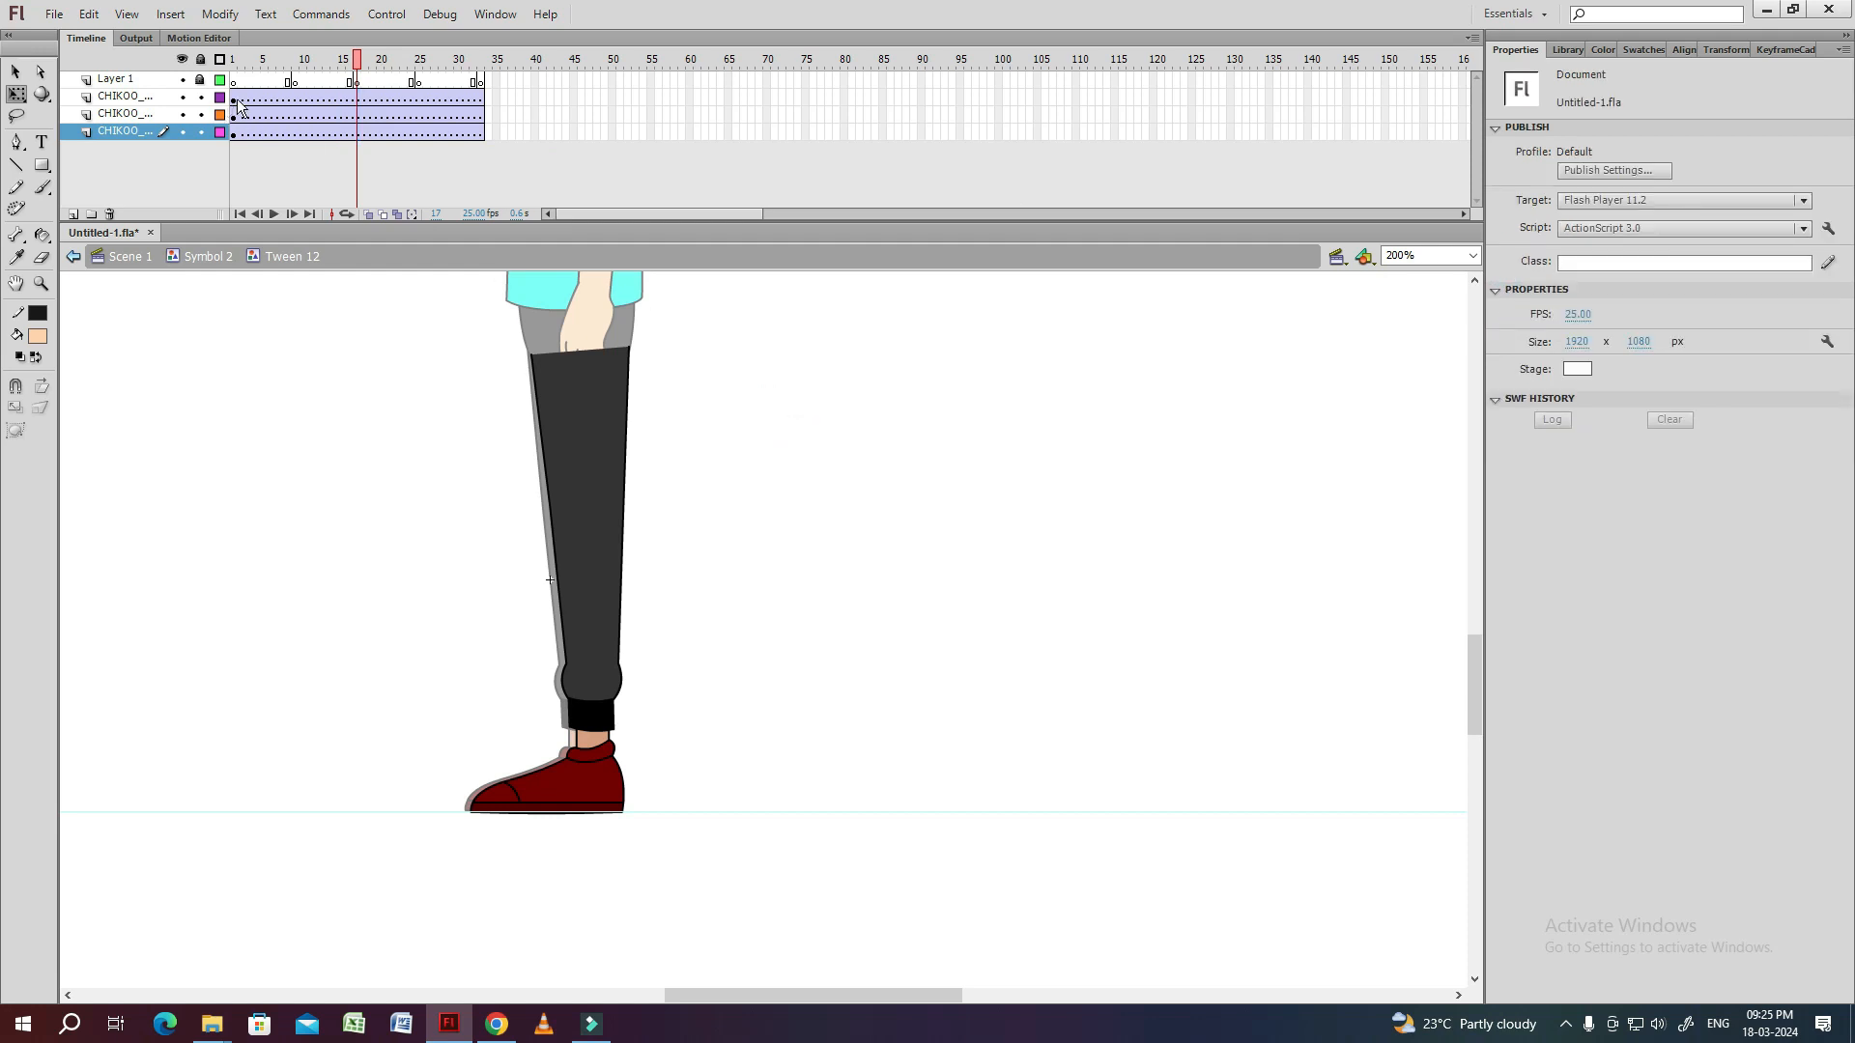
# Examine the pivot points of the front thigh, shin and shoe inside the leg symbol.
pyautogui.click(235, 100)
pyautogui.click(739, 463)
pyautogui.click(592, 425)
pyautogui.click(591, 618)
pyautogui.click(587, 790)
# Insert keyframes at frames 9, 17, 25 and 33 on the thigh, shin and shoe layers.
pyautogui.click(735, 681)
pyautogui.moveTo(357, 100); pyautogui.dragTo(294, 135)
pyautogui.press('F6')
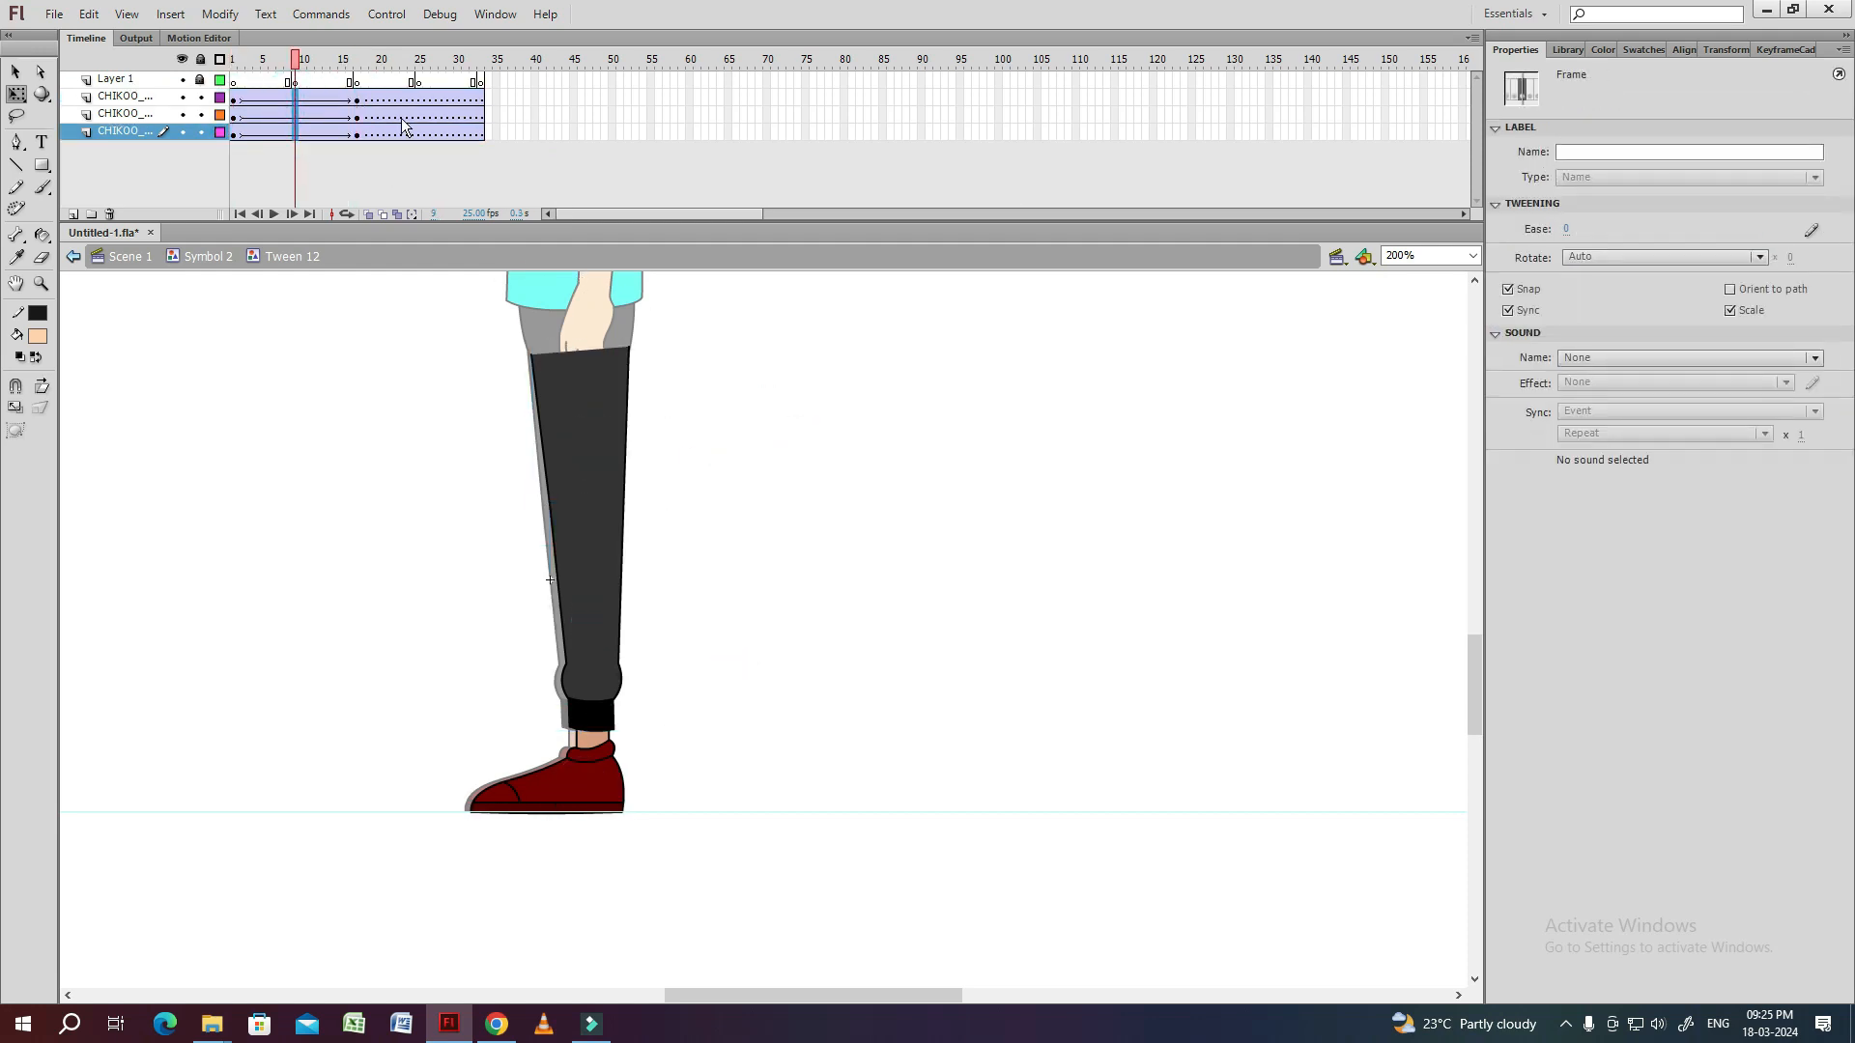
pyautogui.press('F6')
# Rotate the whole leg forward about the hip at frame 1.
pyautogui.click(240, 60)
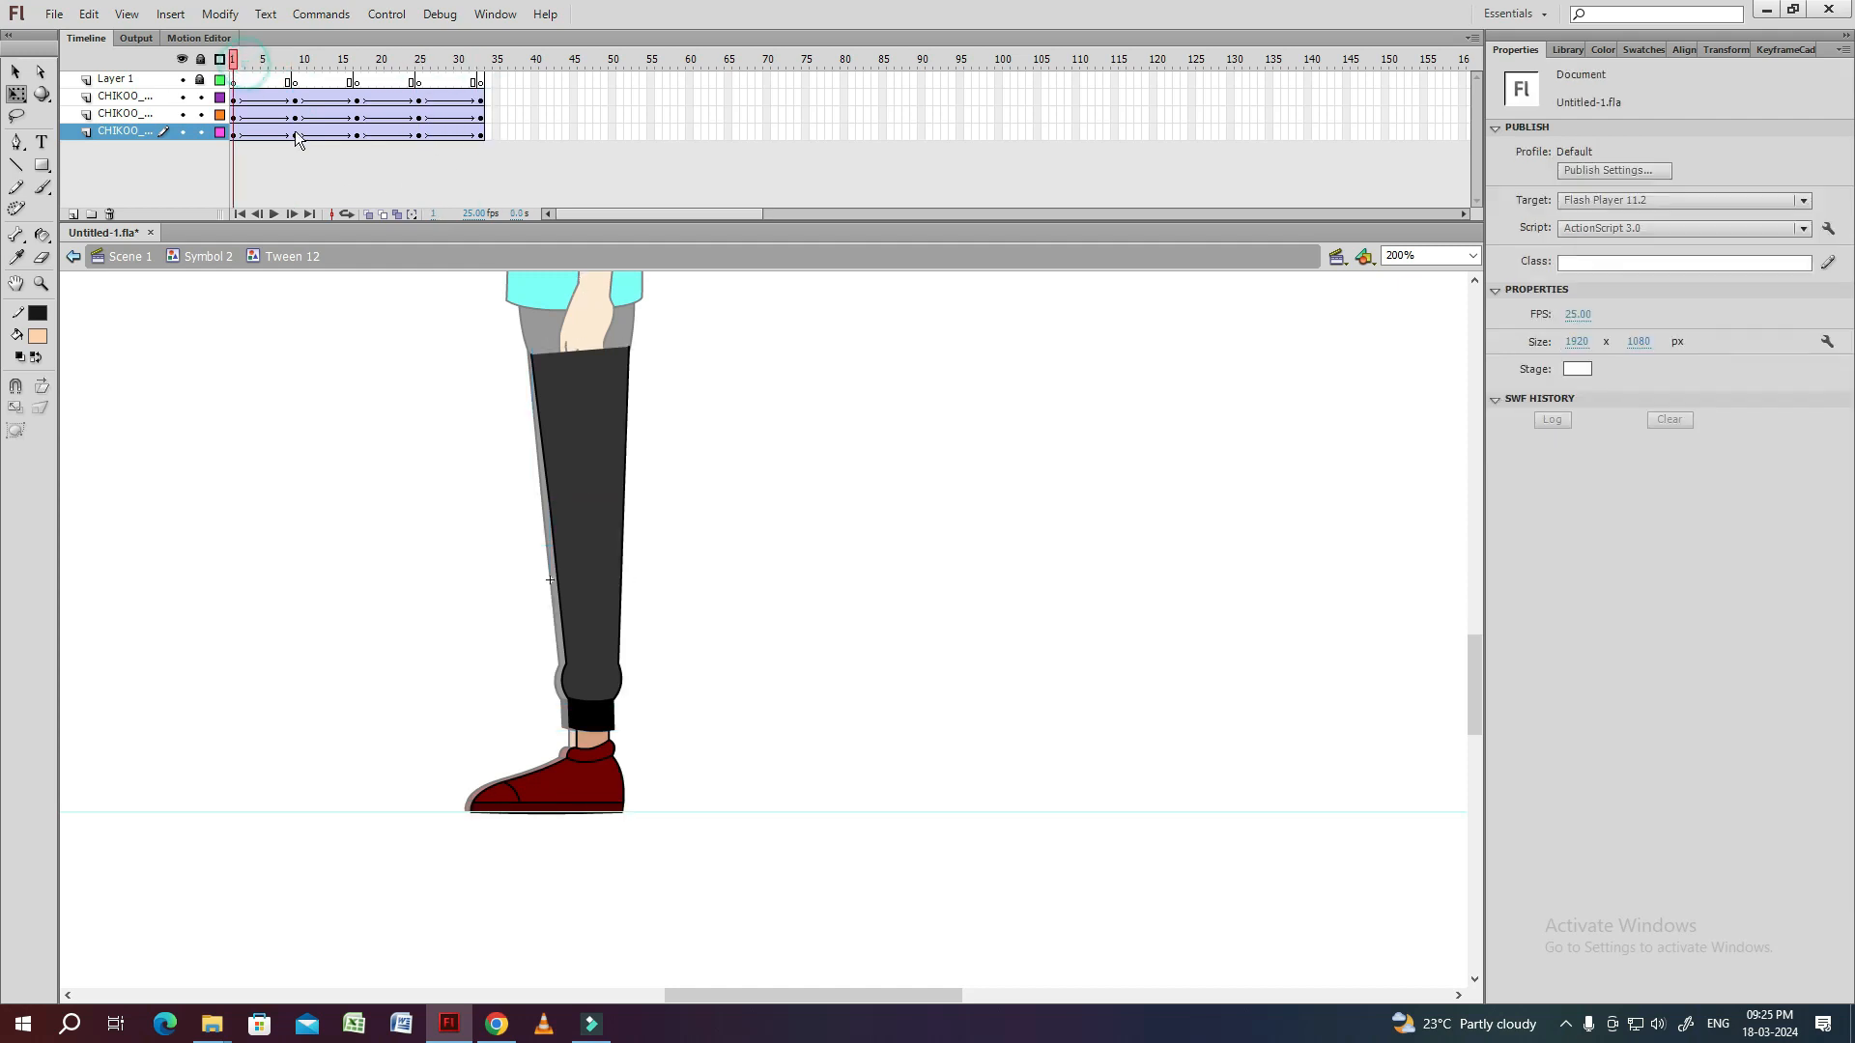
pyautogui.moveTo(745, 478); pyautogui.dragTo(790, 493)
pyautogui.hotkey('ctrl', 'a')
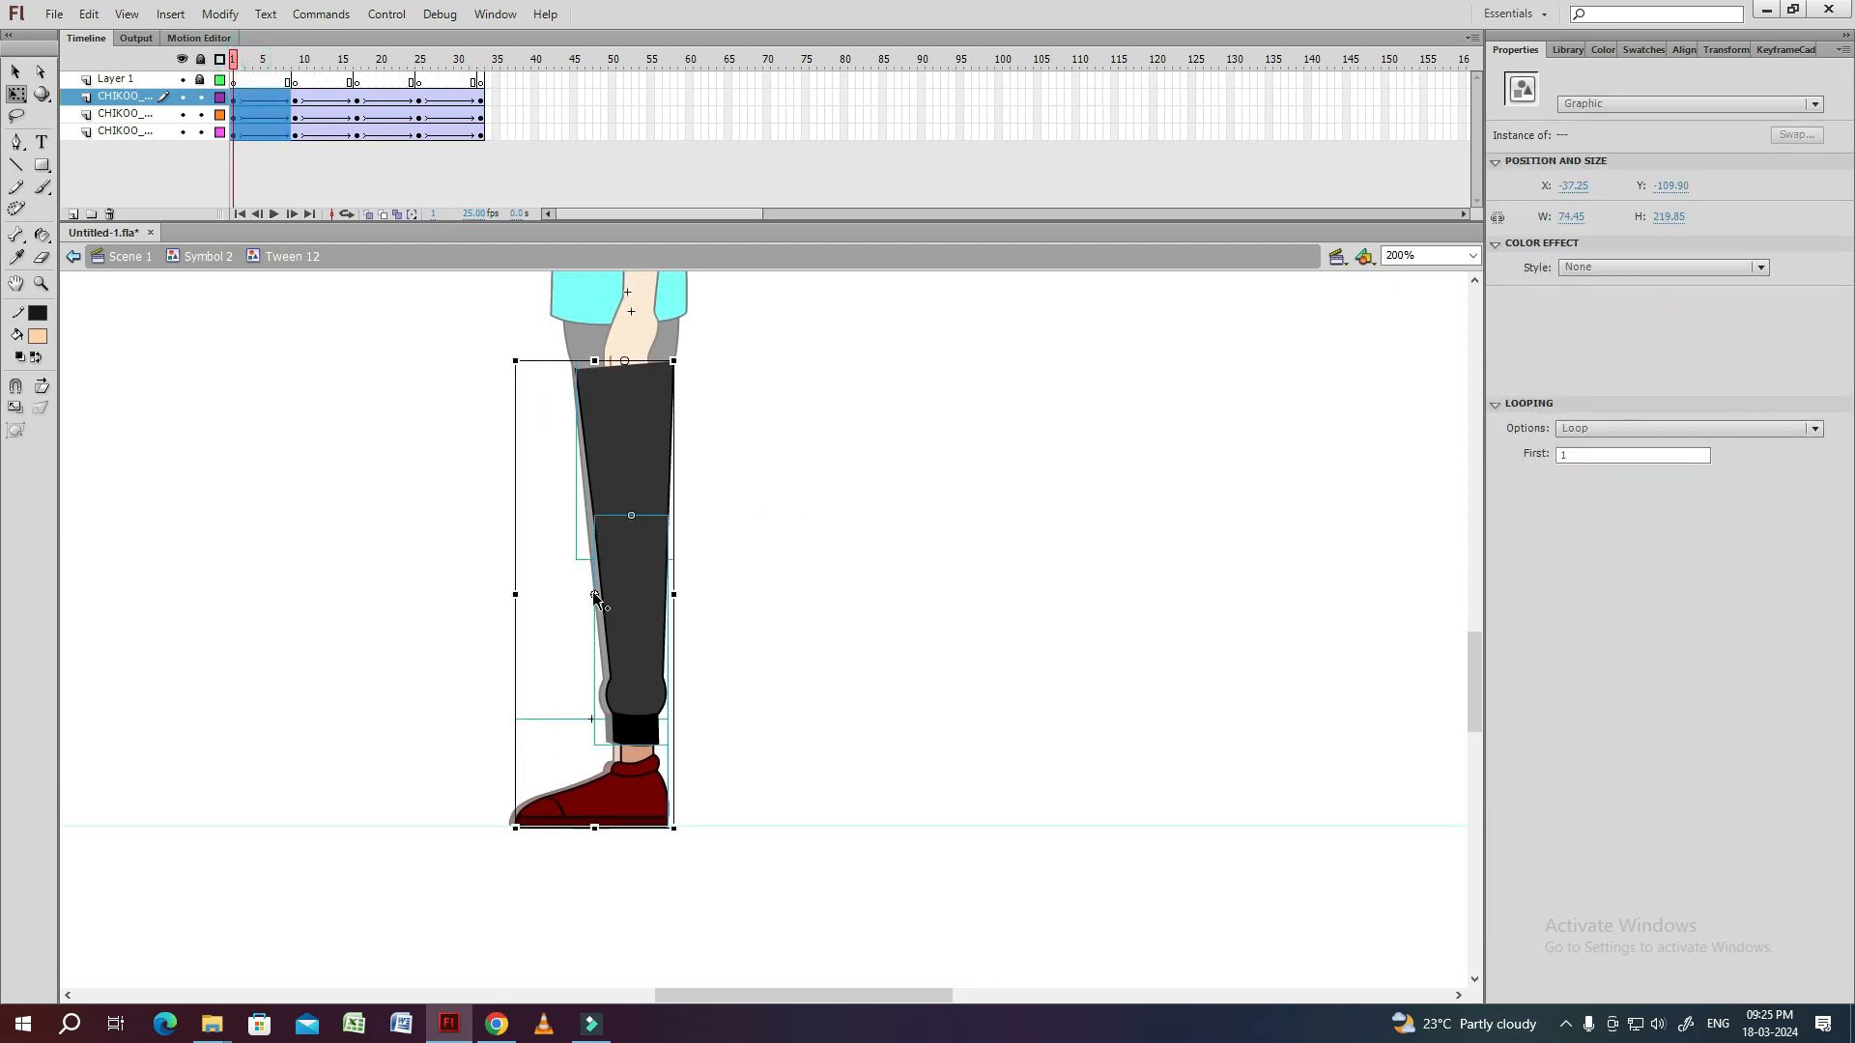
pyautogui.moveTo(697, 854); pyautogui.dragTo(556, 800)
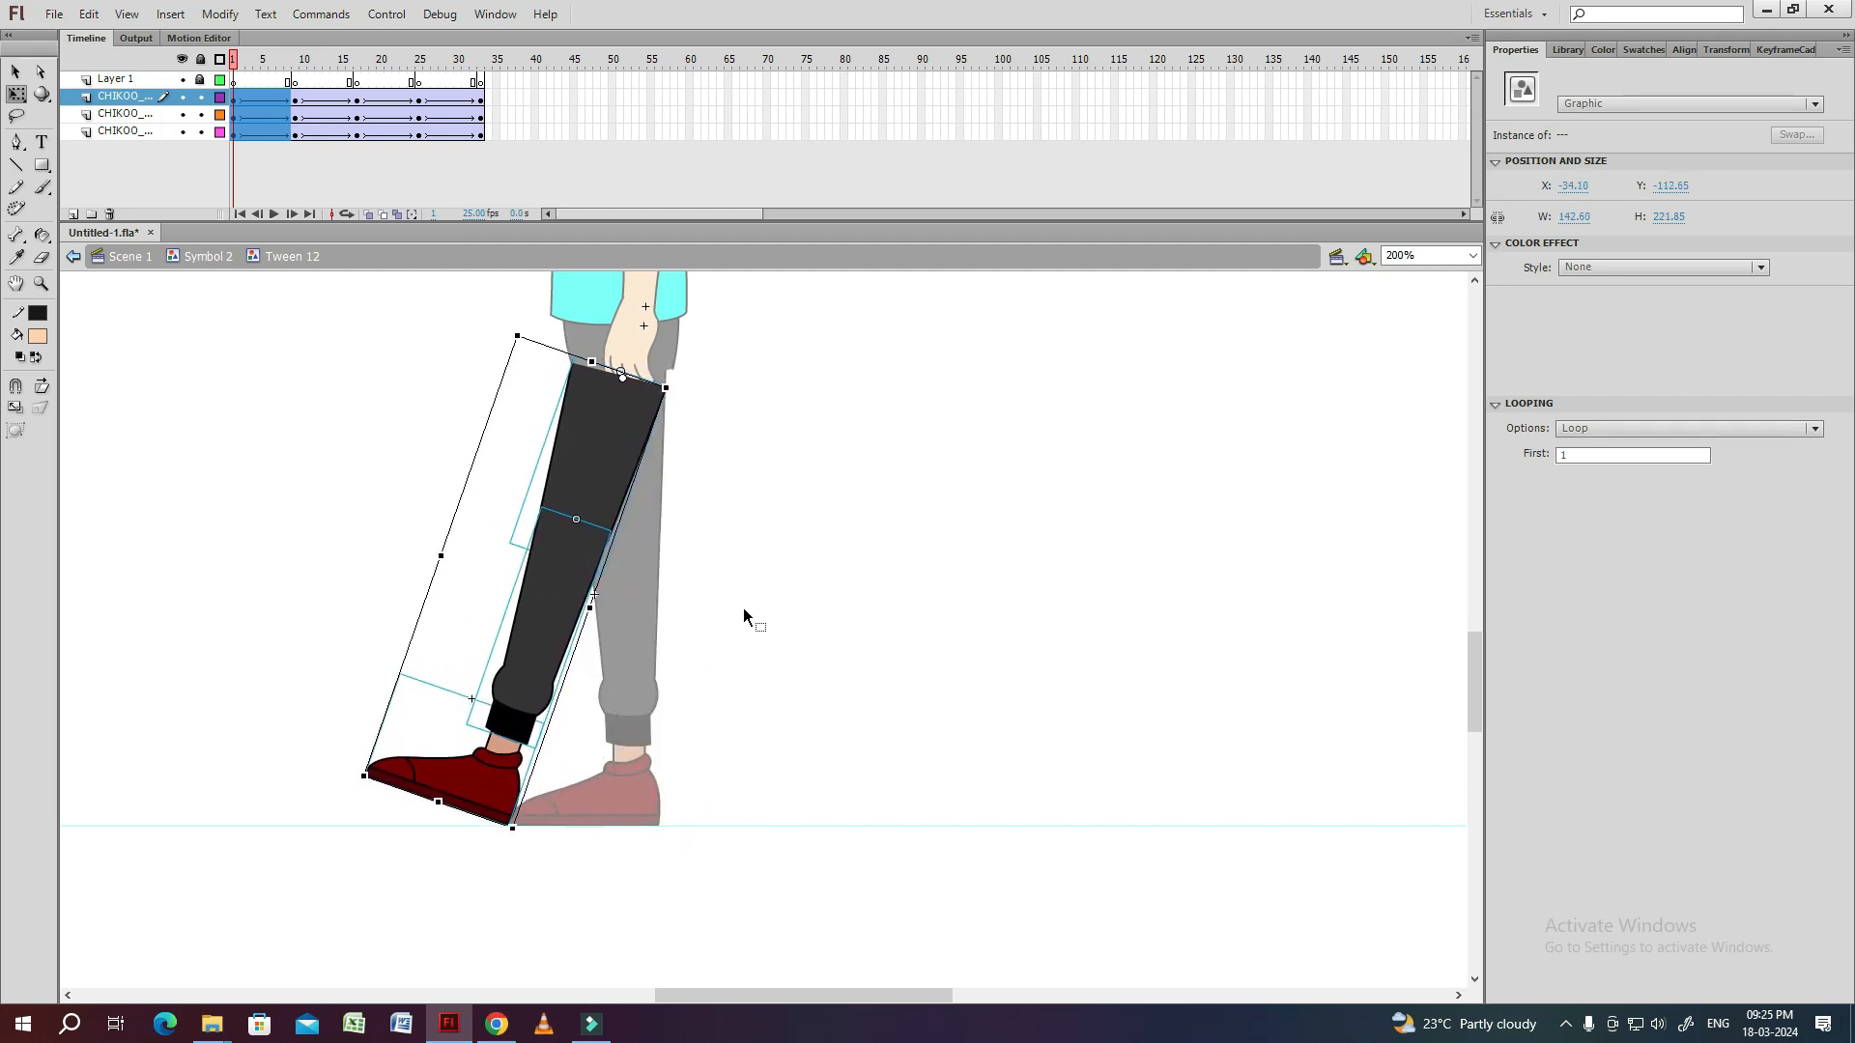
pyautogui.click(701, 689)
# Rotate the shoe at frame 1 to raise its toe further and adjust its position at the ankle.
pyautogui.click(502, 798)
pyautogui.hotkey('ctrl', '=')
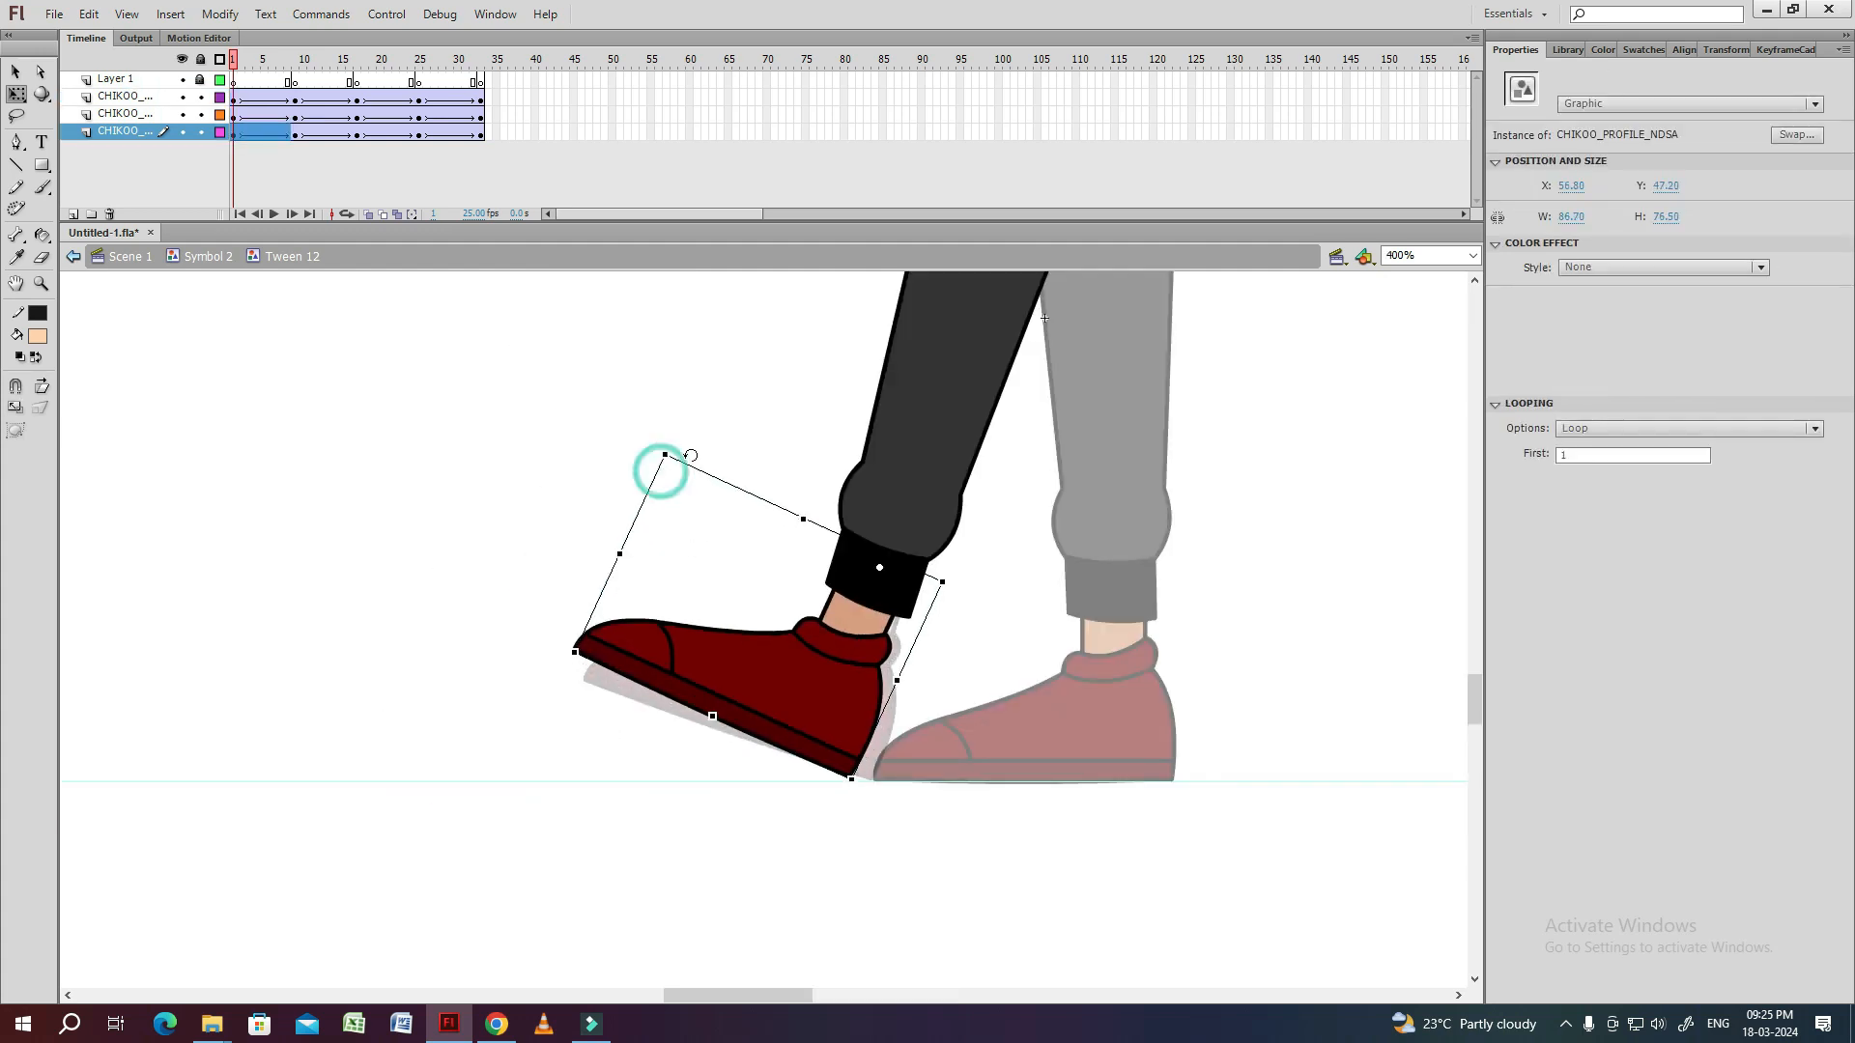
pyautogui.moveTo(692, 455); pyautogui.dragTo(680, 458)
pyautogui.moveTo(738, 716); pyautogui.dragTo(734, 711)
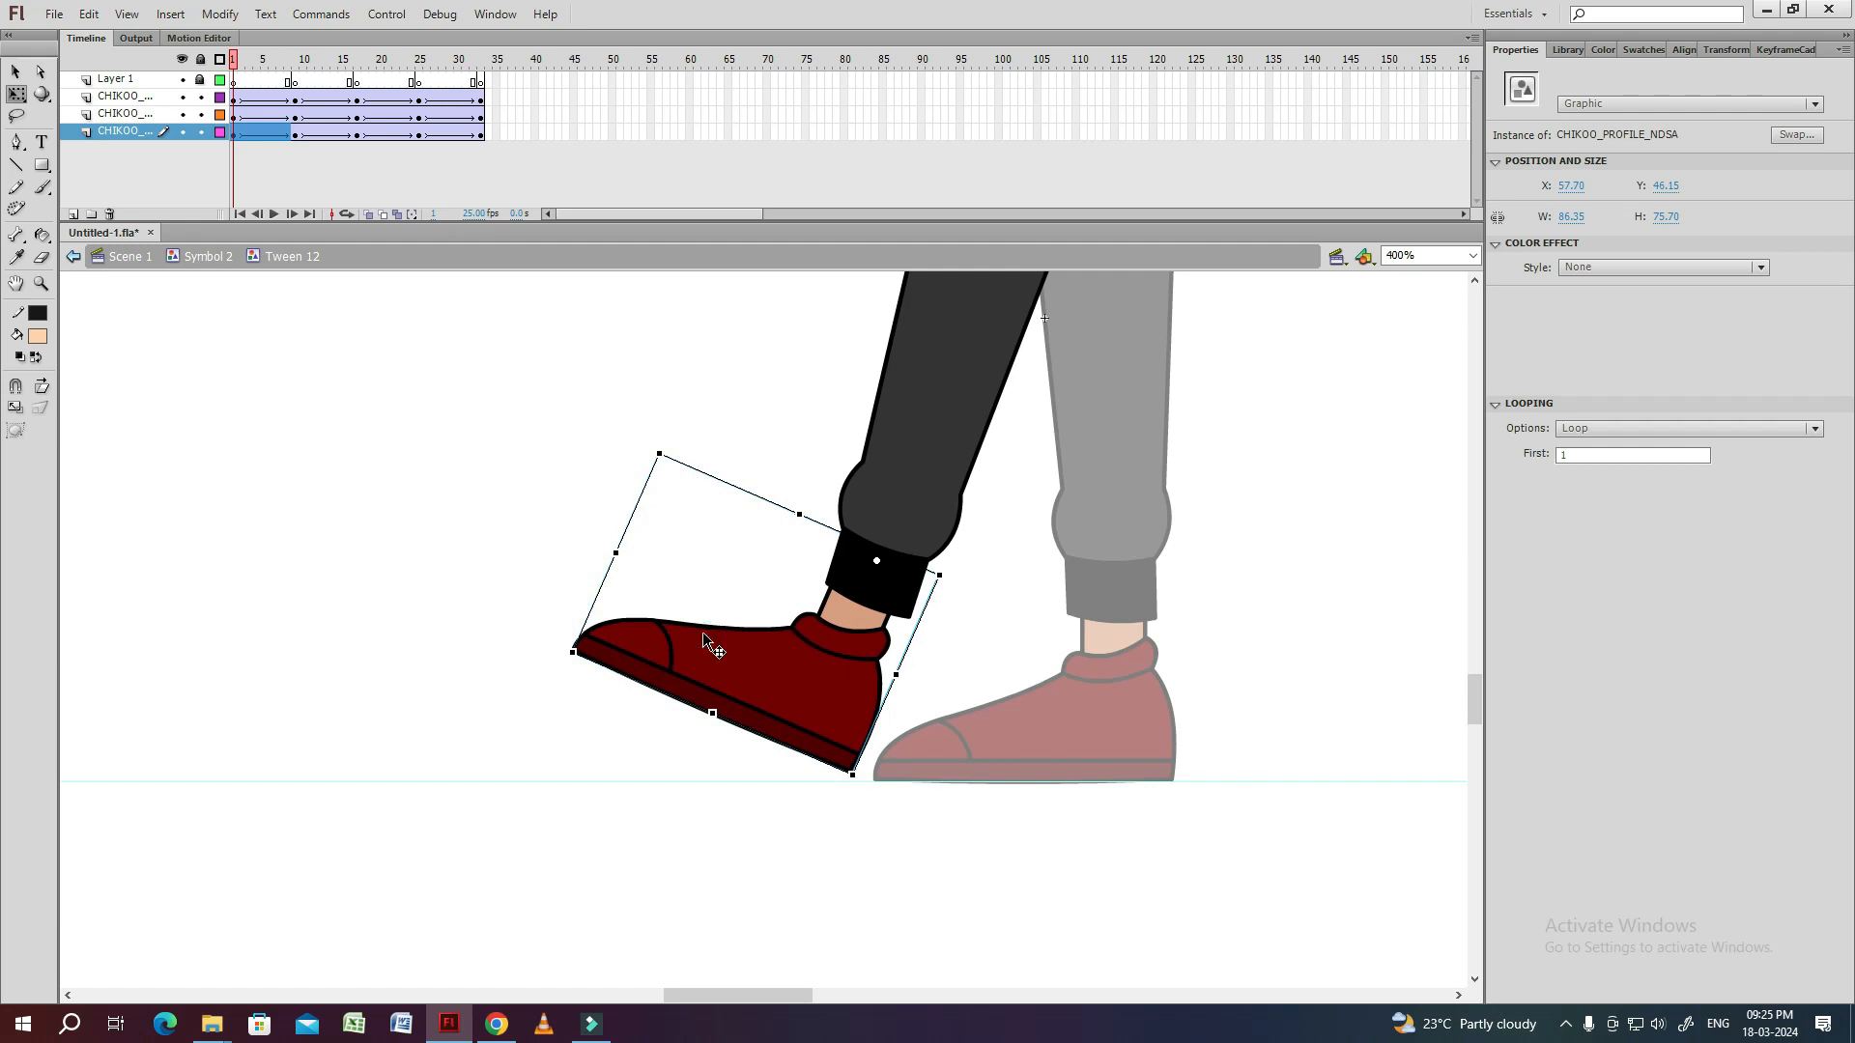
# Select all of the leg parts at frame 1 and nudge them down until the heel meets the ground guide.
pyautogui.hotkey('ctrl', '-')
pyautogui.moveTo(727, 334); pyautogui.dragTo(596, 441)
pyautogui.moveTo(597, 441); pyautogui.dragTo(731, 824)
pyautogui.press('Down')
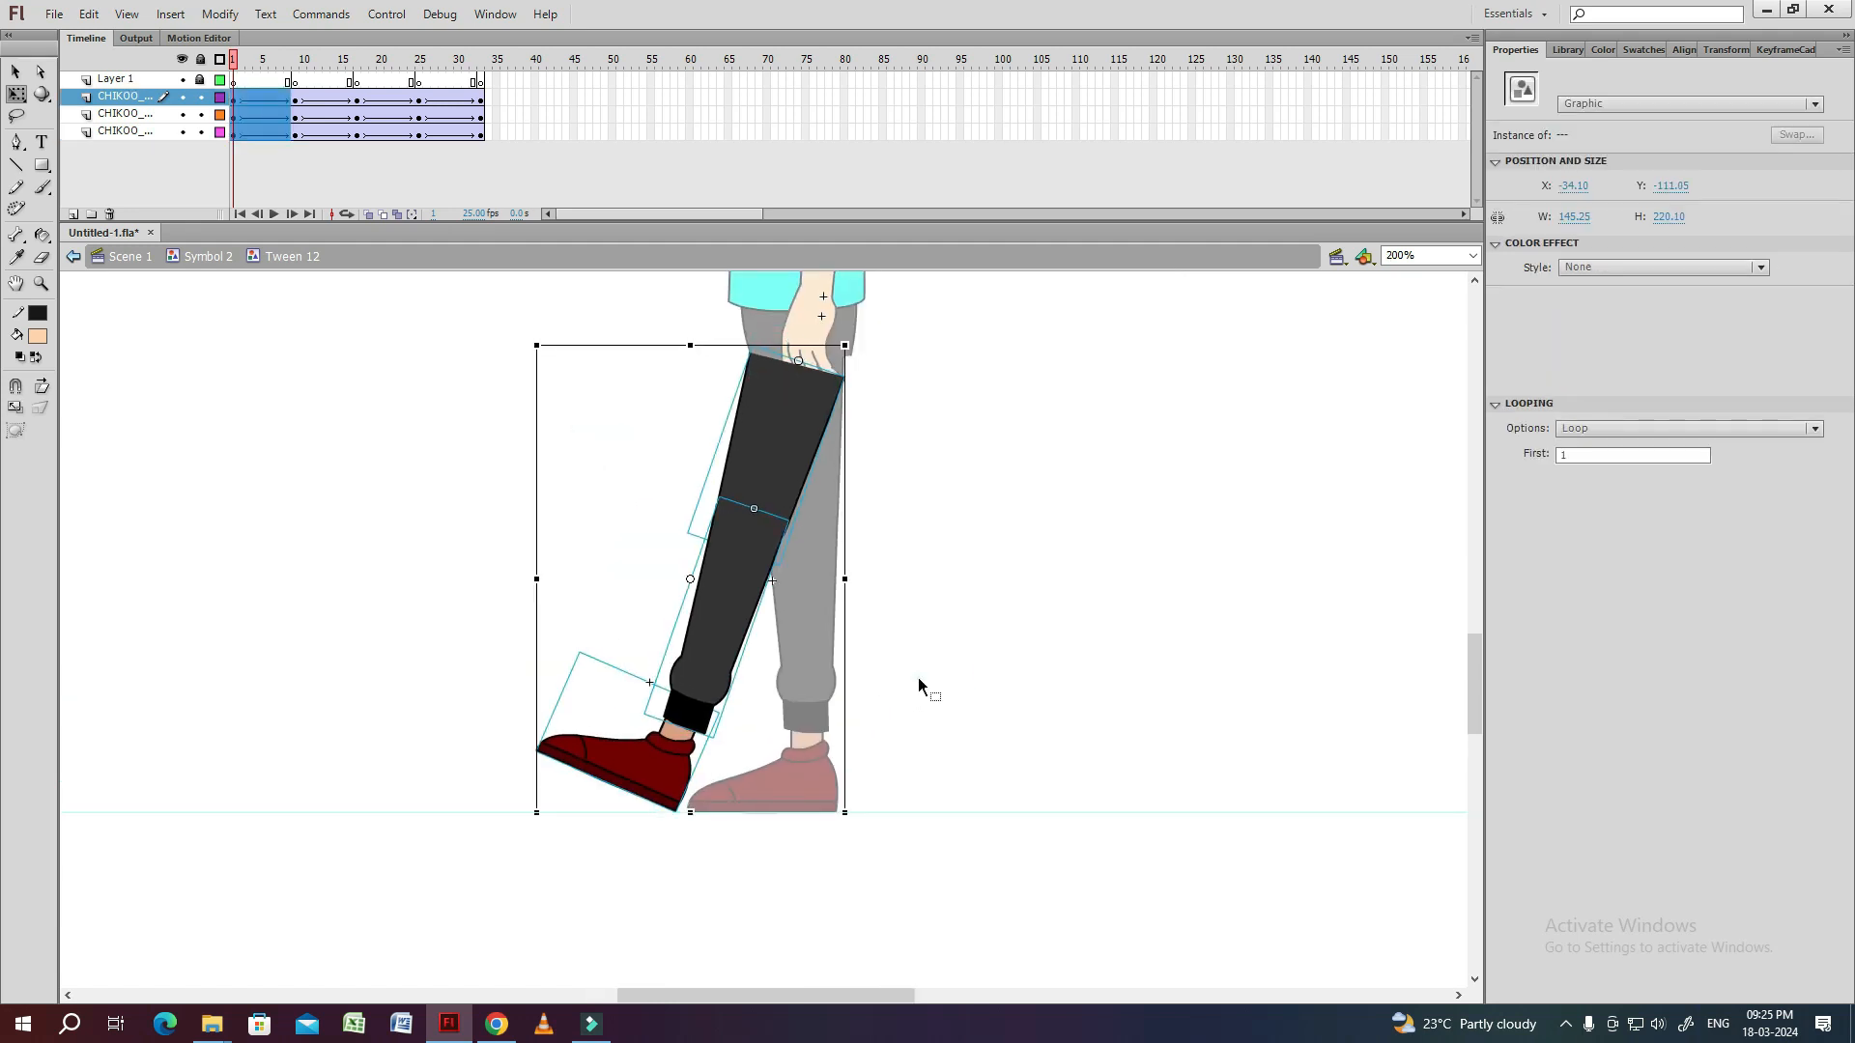
# Select all of the leg parts at frame 17 and rotate the whole leg backward about the hip.
pyautogui.click(943, 581)
pyautogui.moveTo(945, 579); pyautogui.dragTo(930, 569)
pyautogui.click(359, 60)
pyautogui.hotkey('ctrl', 'a')
pyautogui.hotkey('ctrl', 's')
pyautogui.moveTo(867, 840); pyautogui.dragTo(953, 790)
# Stretch the thigh and shin slightly downward at frame 17, then tilt the shoe onto its toe and fit it at the ankle.
pyautogui.click(858, 530)
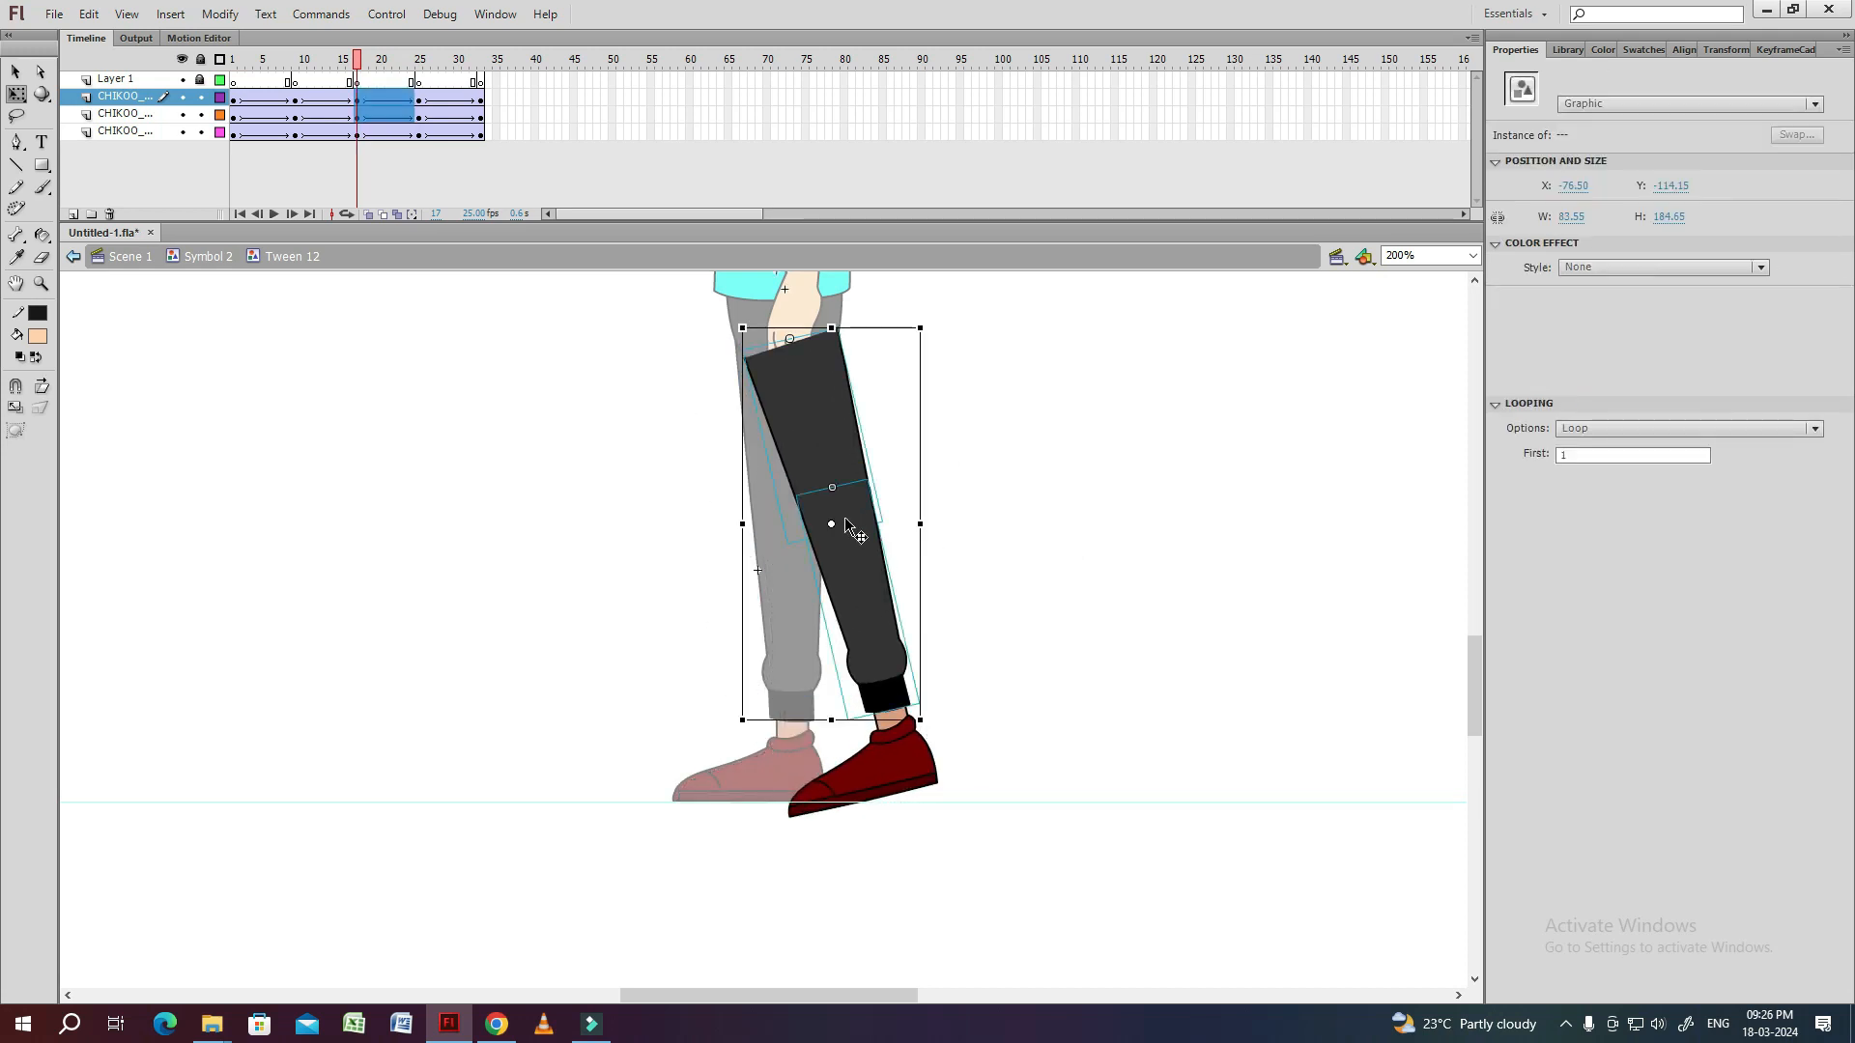
pyautogui.moveTo(831, 721); pyautogui.dragTo(831, 734)
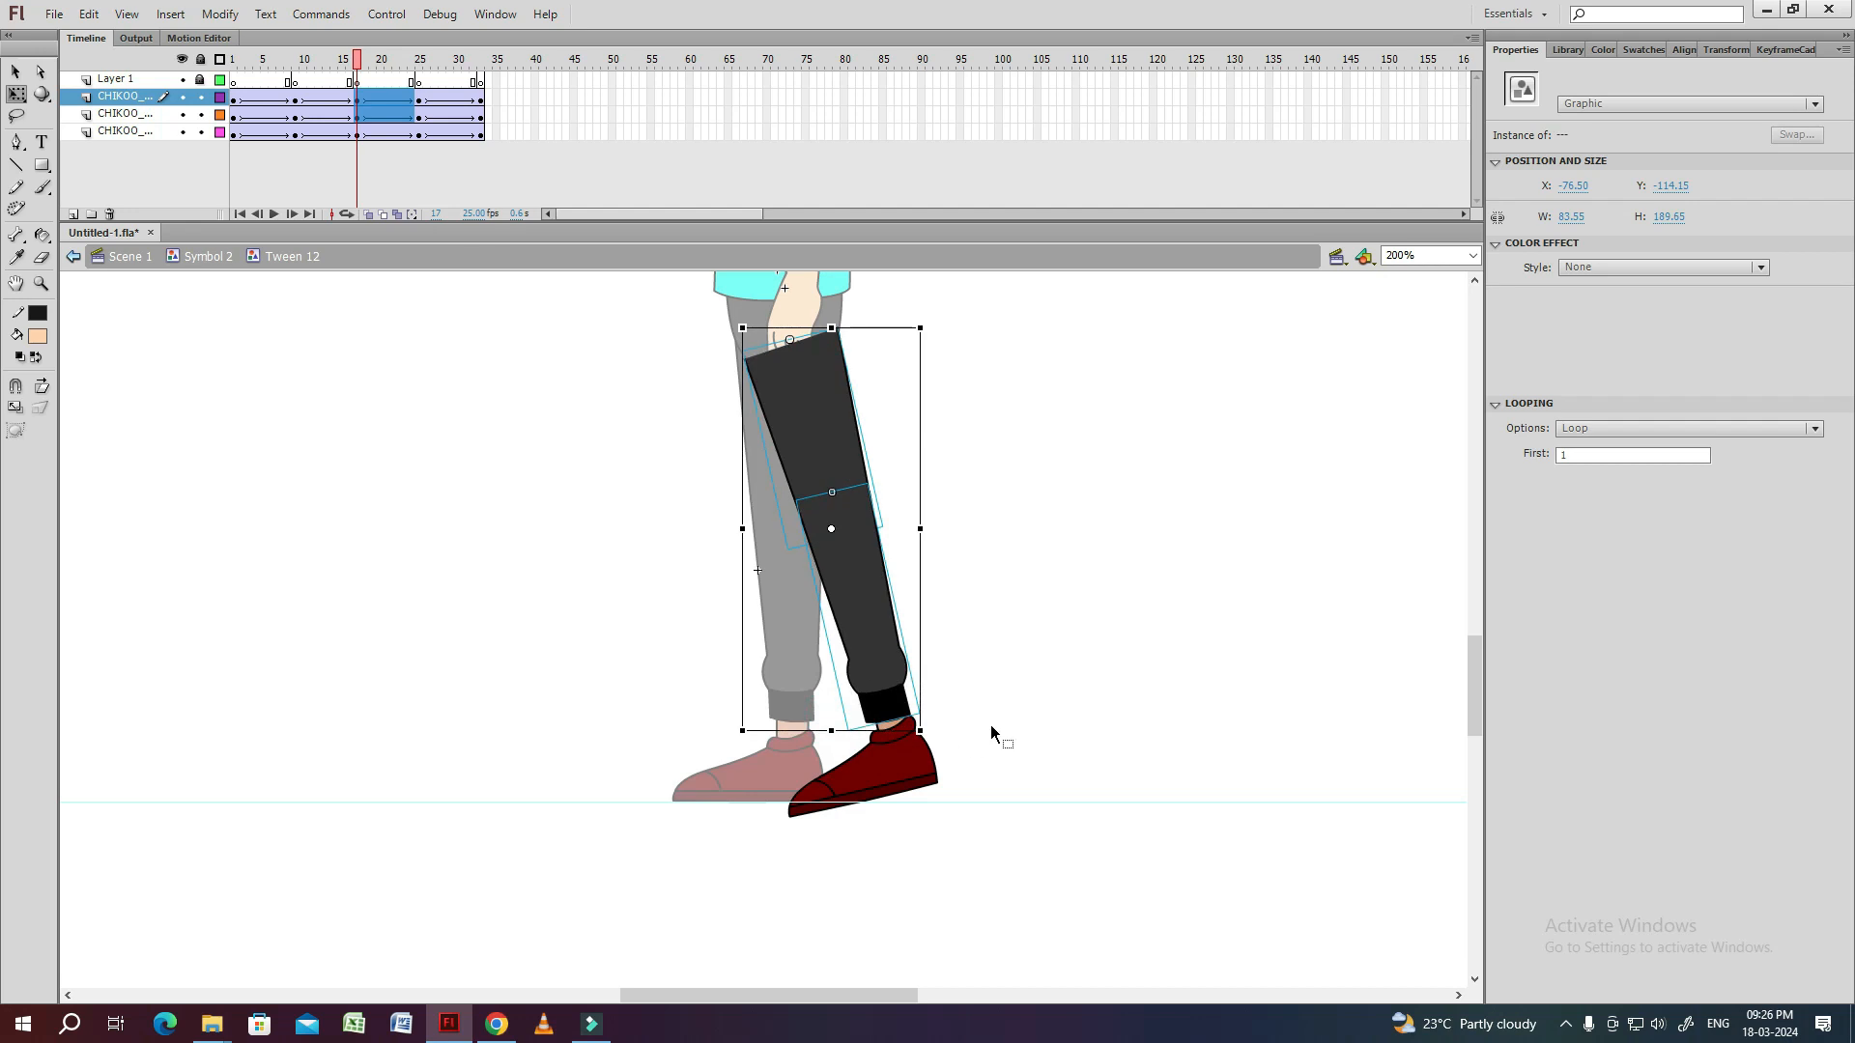
pyautogui.click(890, 763)
pyautogui.hotkey('ctrl', '=')
pyautogui.moveTo(653, 770); pyautogui.dragTo(678, 786)
pyautogui.moveTo(893, 656); pyautogui.dragTo(888, 666)
pyautogui.click(969, 580)
pyautogui.hotkey('ctrl', '-')
pyautogui.moveTo(927, 397); pyautogui.dragTo(933, 527)
# Play and scrub the leg animation to examine how the foot travels between the poses at frames 1, 9, 17 and 25.
pyautogui.moveTo(353, 61); pyautogui.dragTo(234, 64)
pyautogui.press('Return')
pyautogui.click(296, 133)
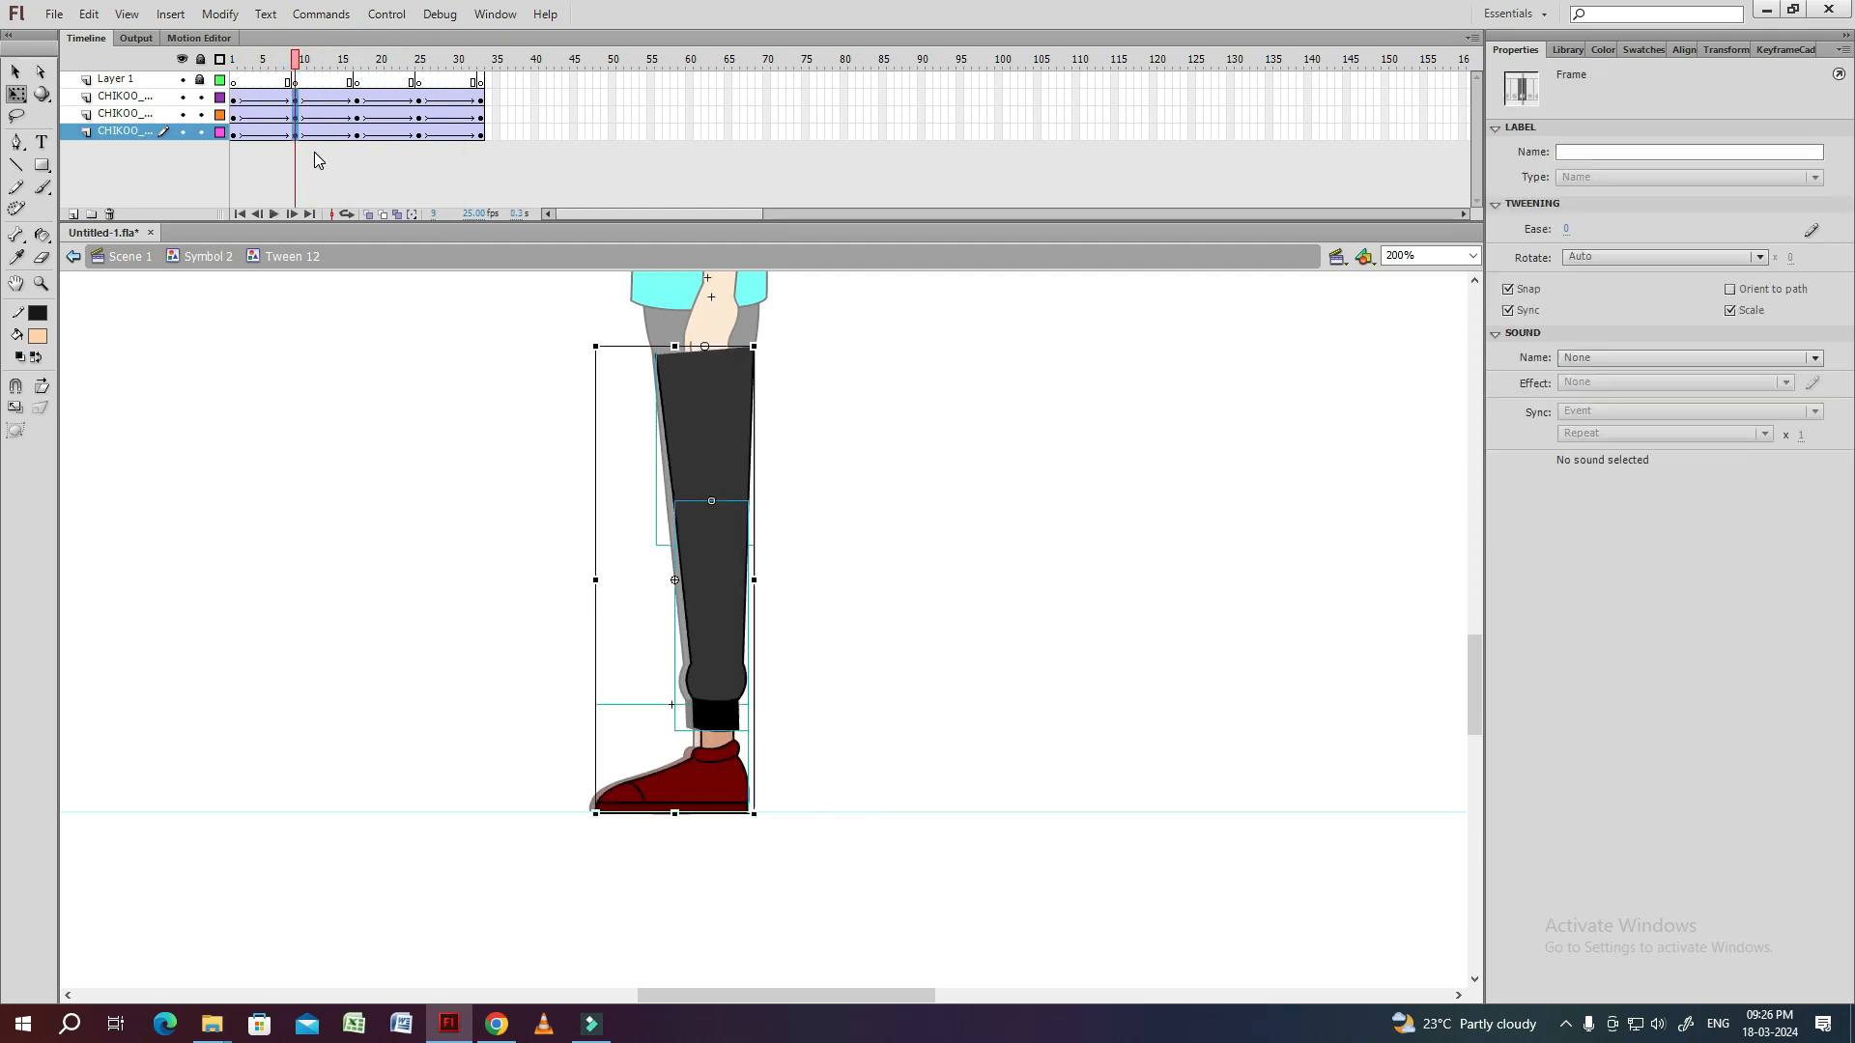
pyautogui.press('Return')
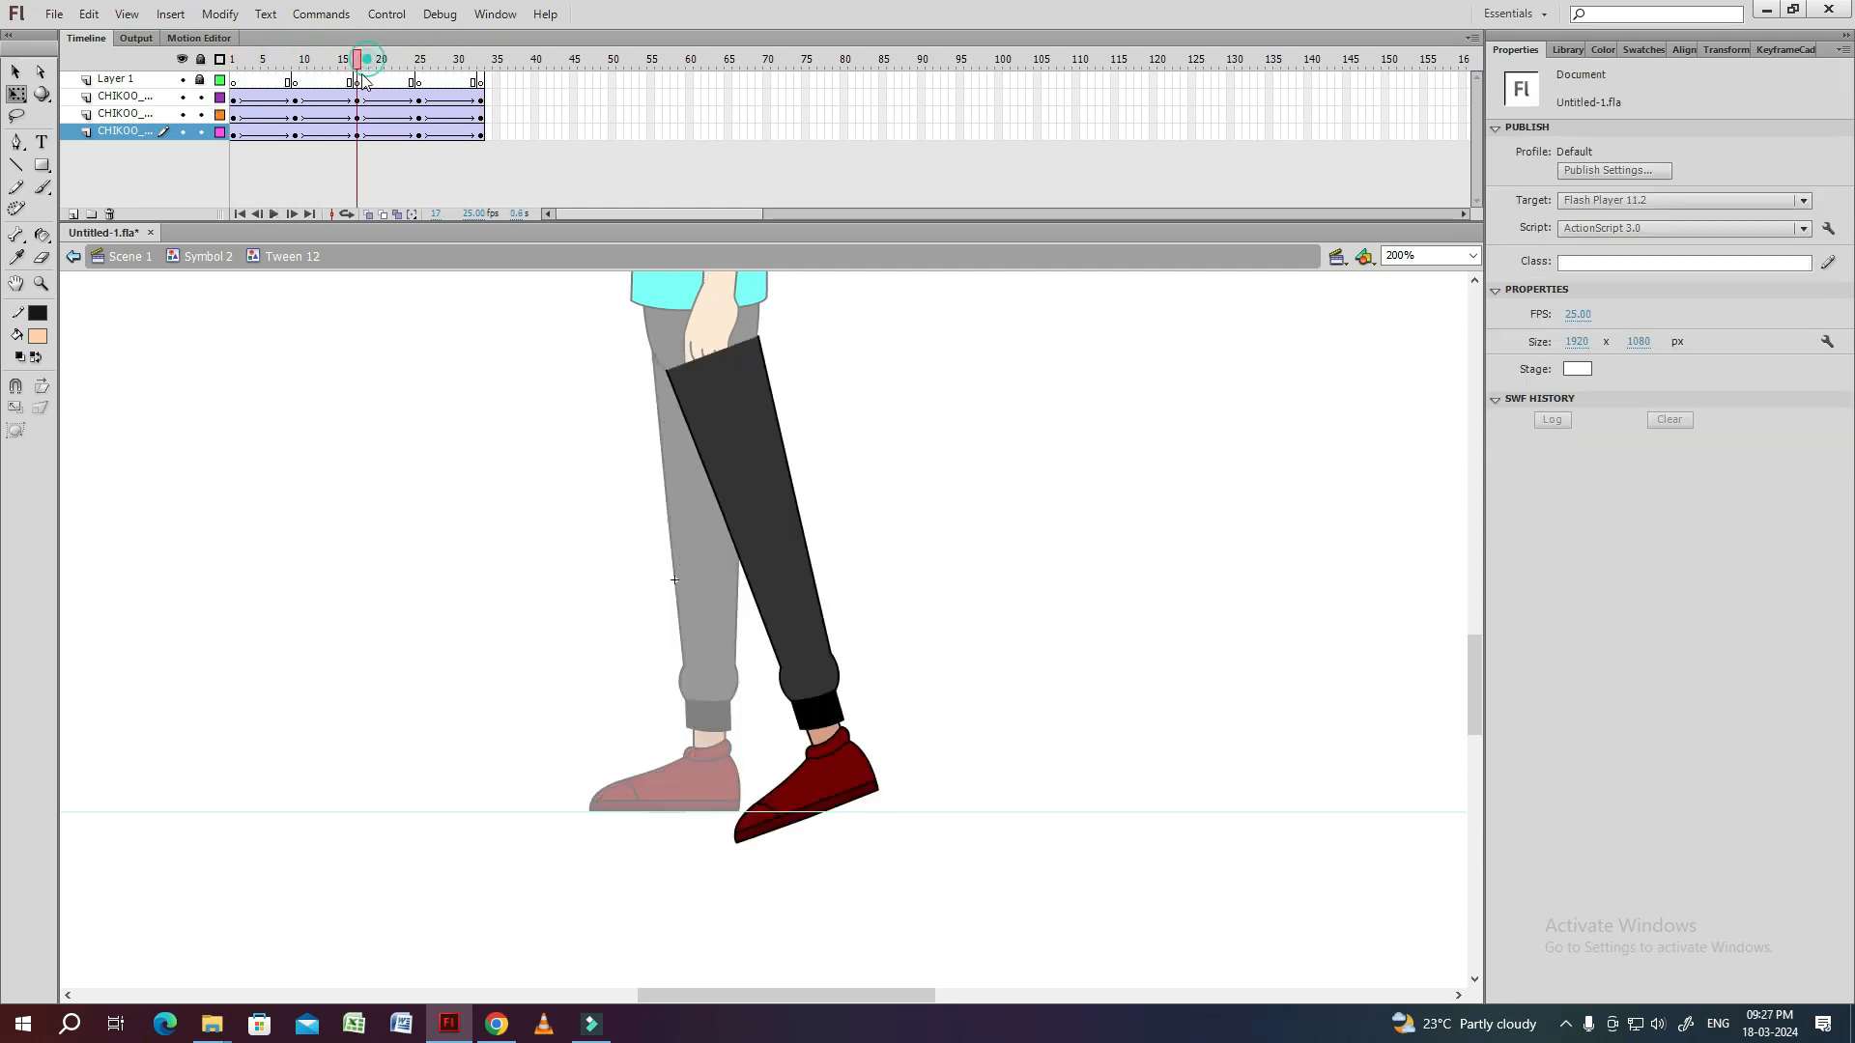
pyautogui.click(234, 133)
pyautogui.press('Return')
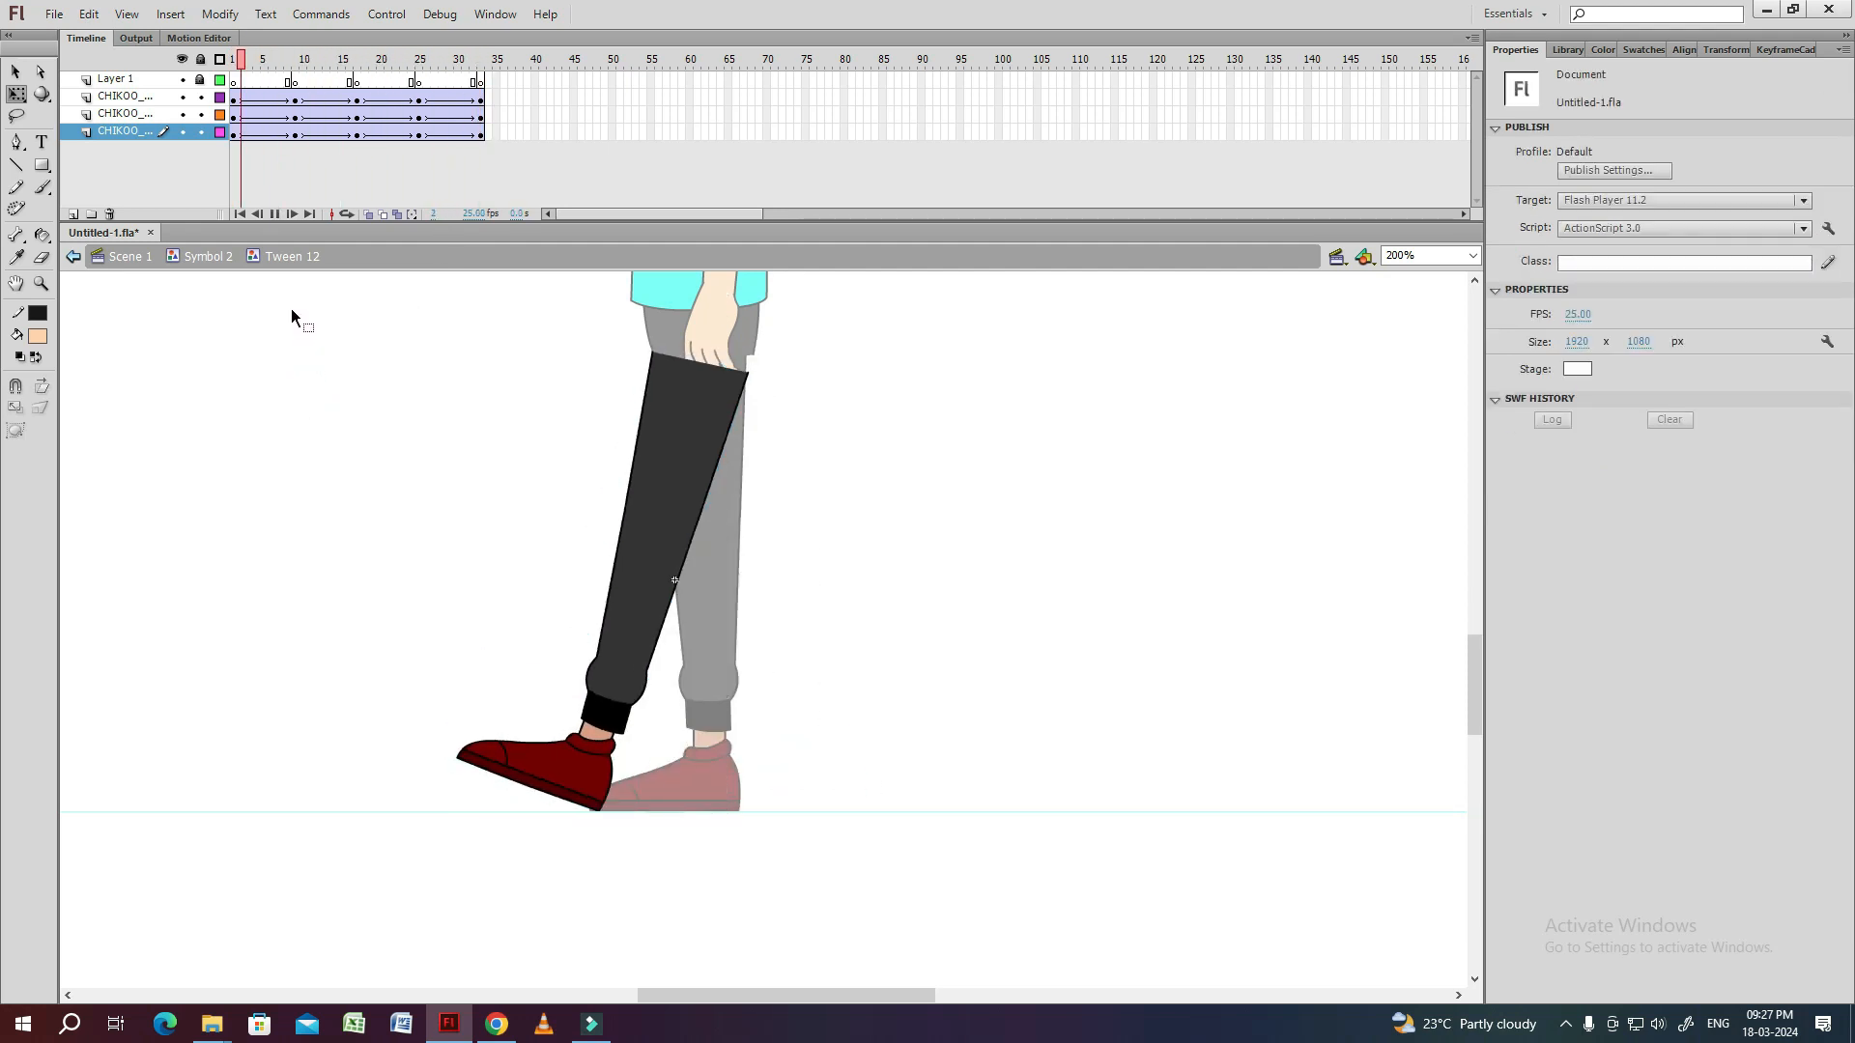
pyautogui.press('Return')
pyautogui.click(358, 61)
pyautogui.click(419, 64)
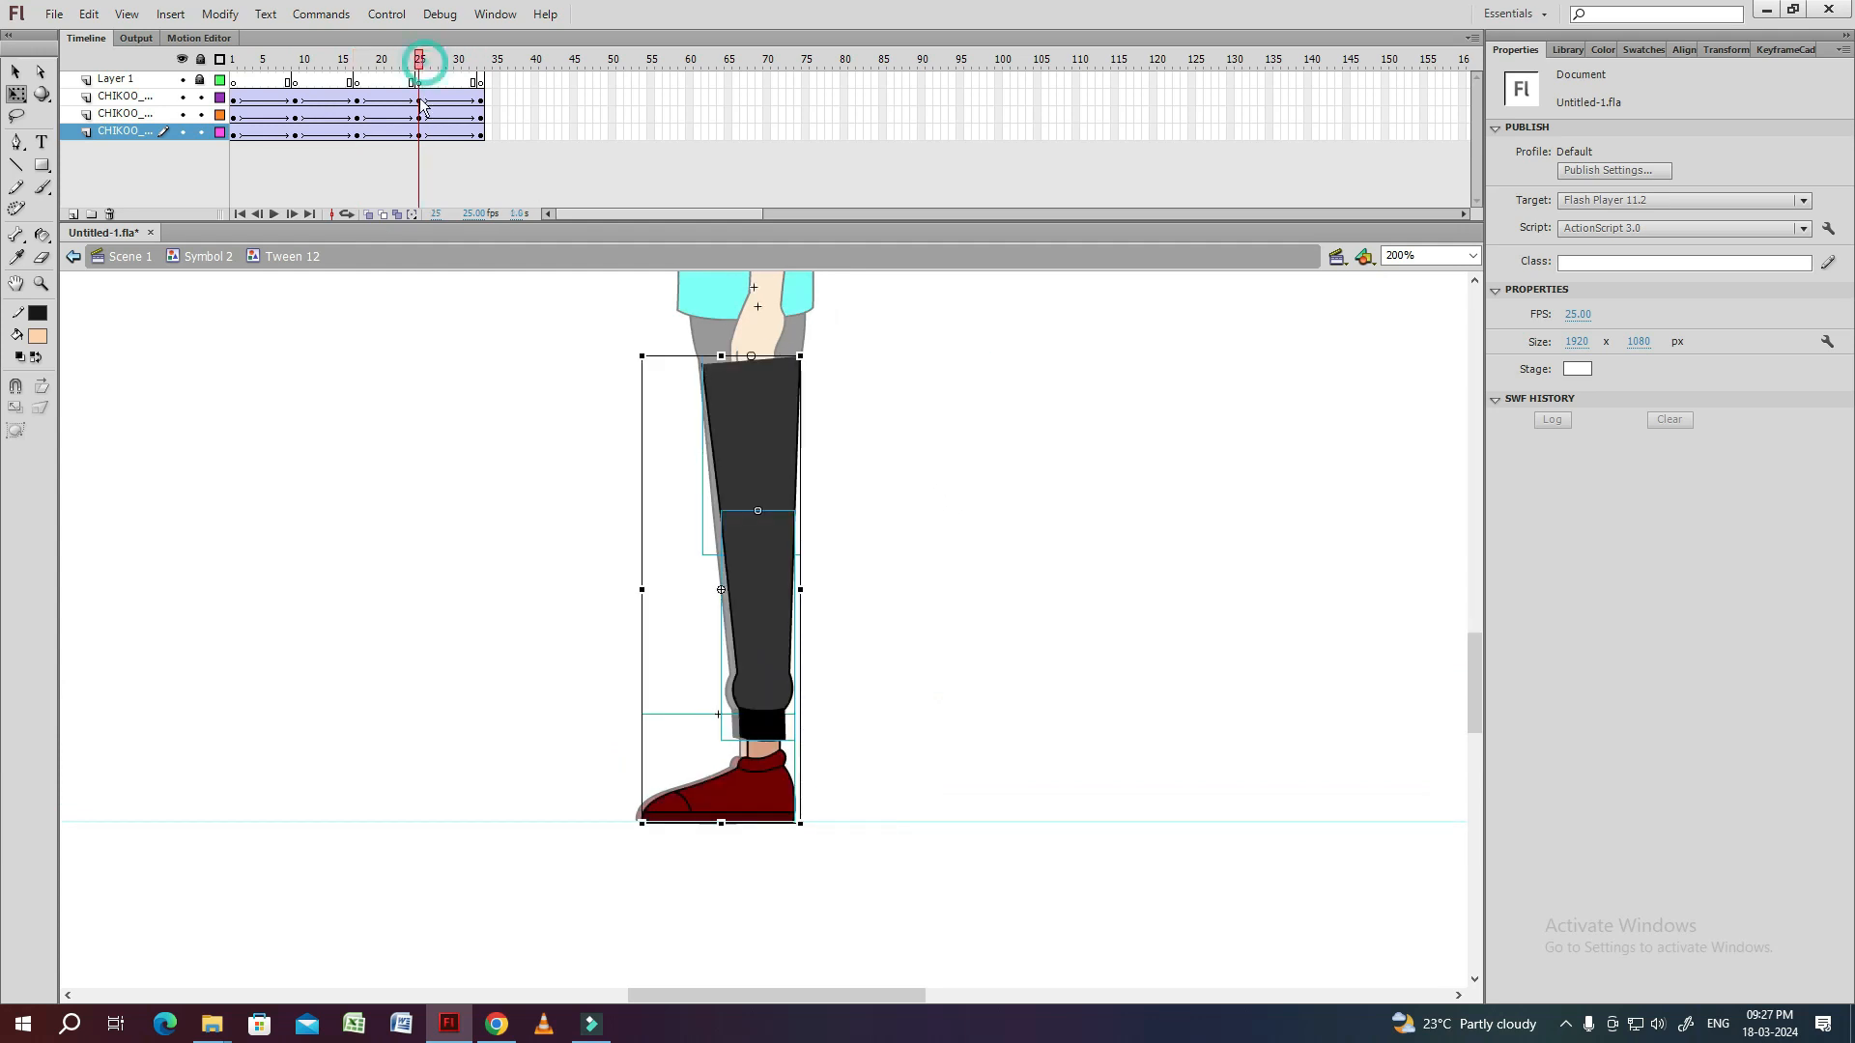
# Copy the flat shoe pose from frame 9 to frame 3 and shift it forward until the ankle meets the trouser cuff.
pyautogui.click(756, 799)
pyautogui.click(295, 133)
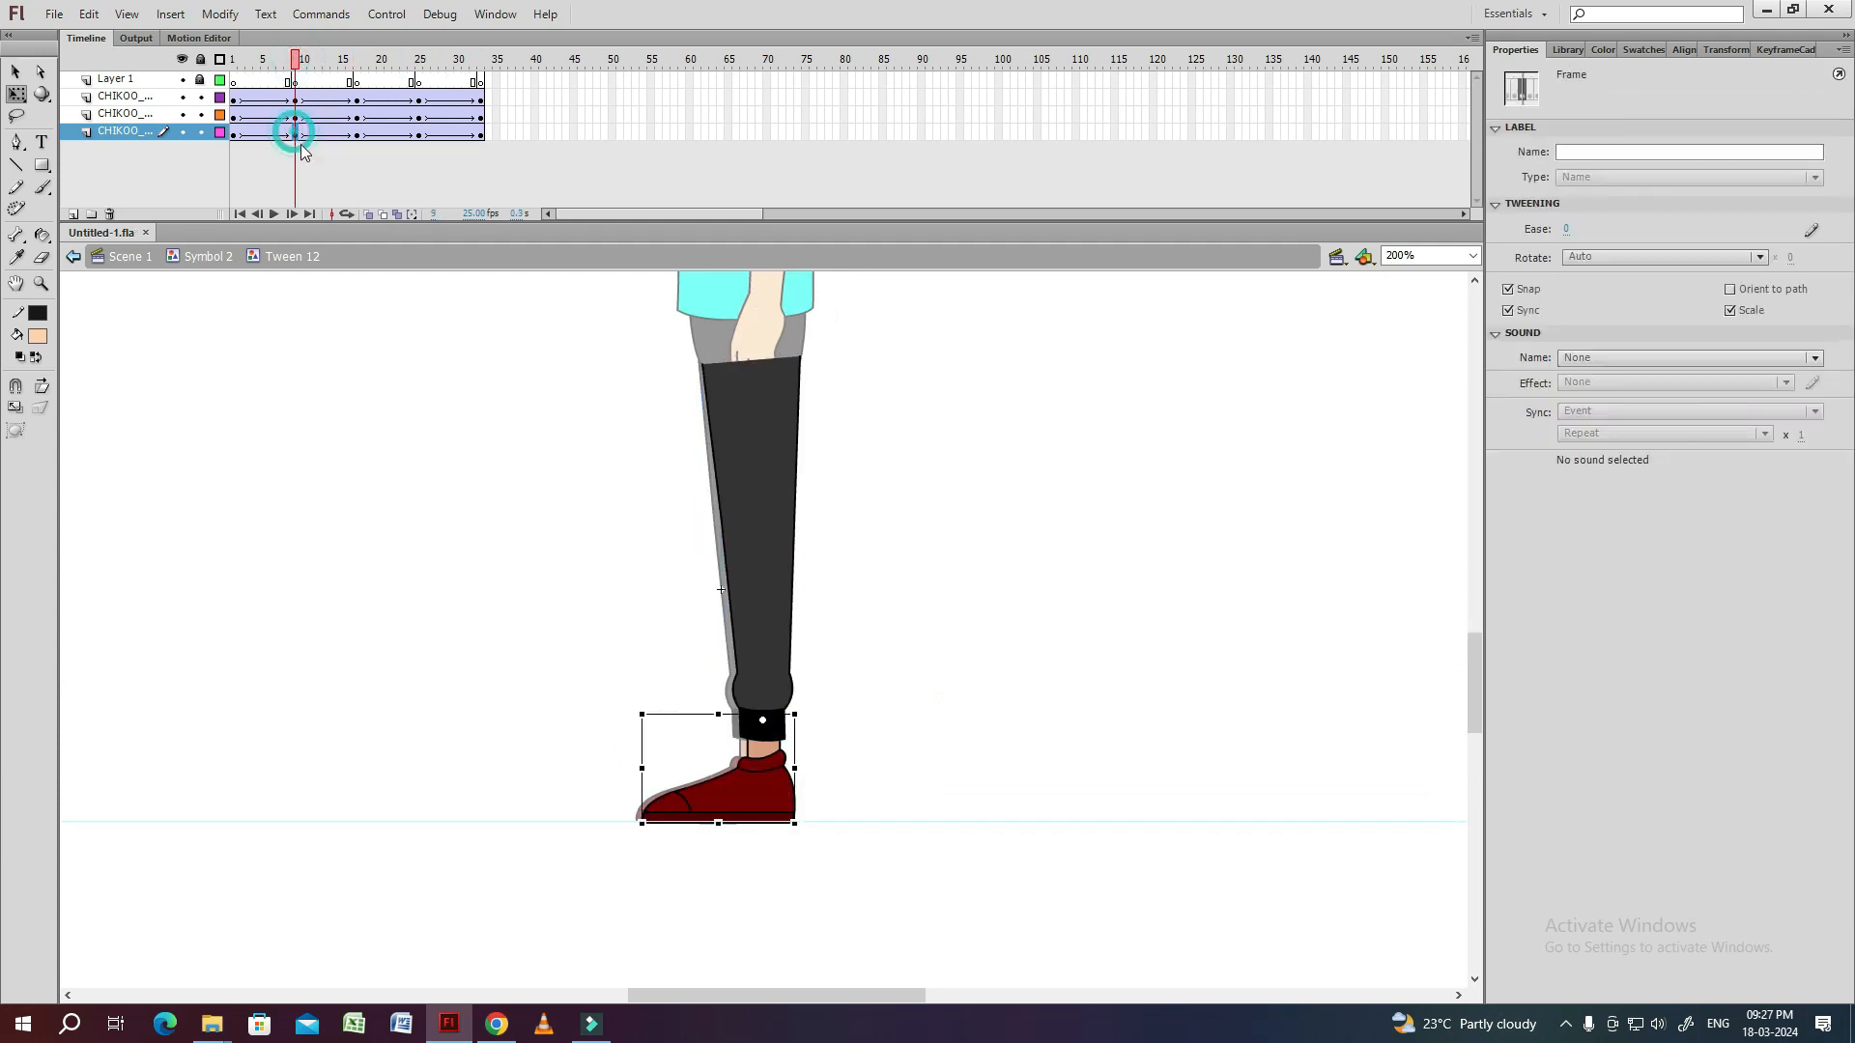
pyautogui.click(251, 135)
pyautogui.click(763, 784)
pyautogui.press('Left')
pyautogui.press('Left')
pyautogui.press('Left')
pyautogui.press('Left')
pyautogui.press('Left')
pyautogui.press('Left')
pyautogui.press('Left')
pyautogui.press('Left')
pyautogui.press('Left')
pyautogui.press('Left')
pyautogui.press('Left')
pyautogui.press('Left')
pyautogui.press('Left')
pyautogui.press('Left')
pyautogui.press('Left')
pyautogui.press('Left')
pyautogui.press('Left')
pyautogui.press('Left')
pyautogui.press('Left')
pyautogui.press('Left')
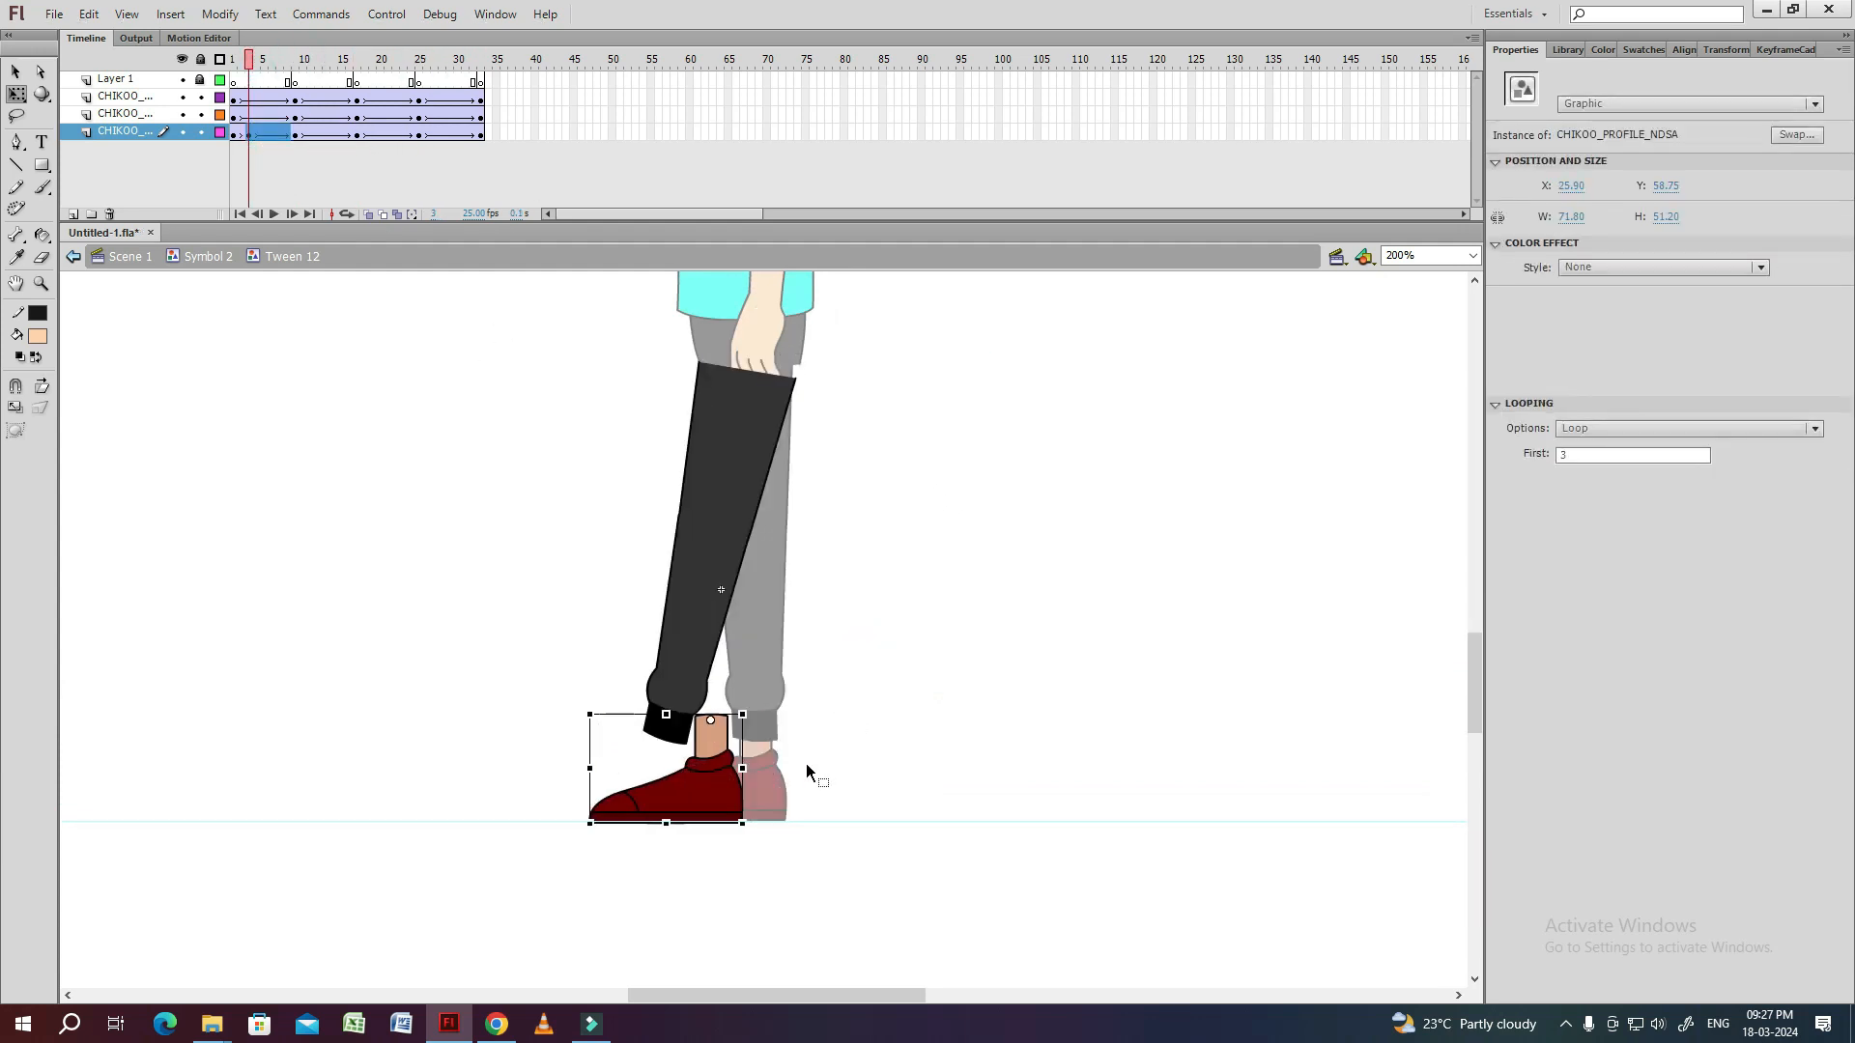
pyautogui.press('Left')
pyautogui.press('Left')
pyautogui.press('Left')
pyautogui.press('Left')
pyautogui.press('Left')
pyautogui.press('Left')
pyautogui.press('Left')
pyautogui.press('Left')
pyautogui.press('Left')
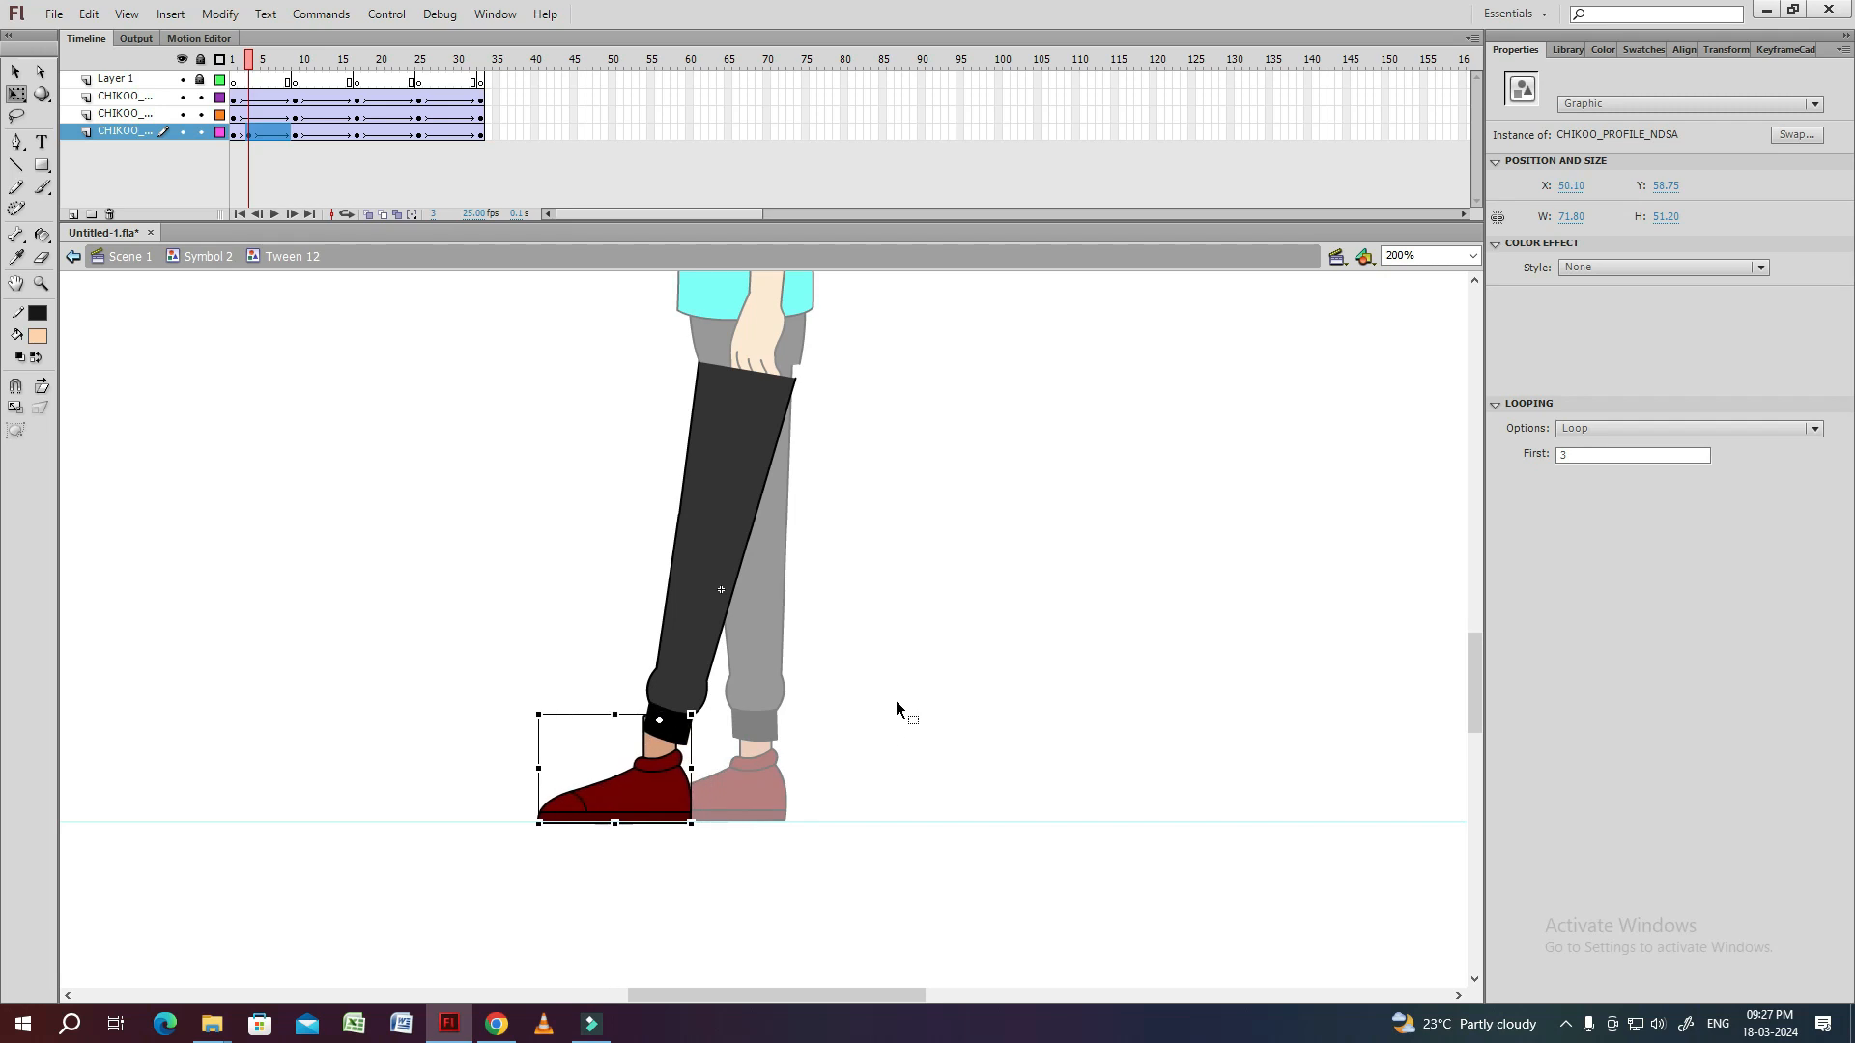
pyautogui.click(897, 710)
# Copy the flat shoe pose from frame 9 to frame 15 and shift it backward under the trailing leg's cuff.
pyautogui.click(296, 134)
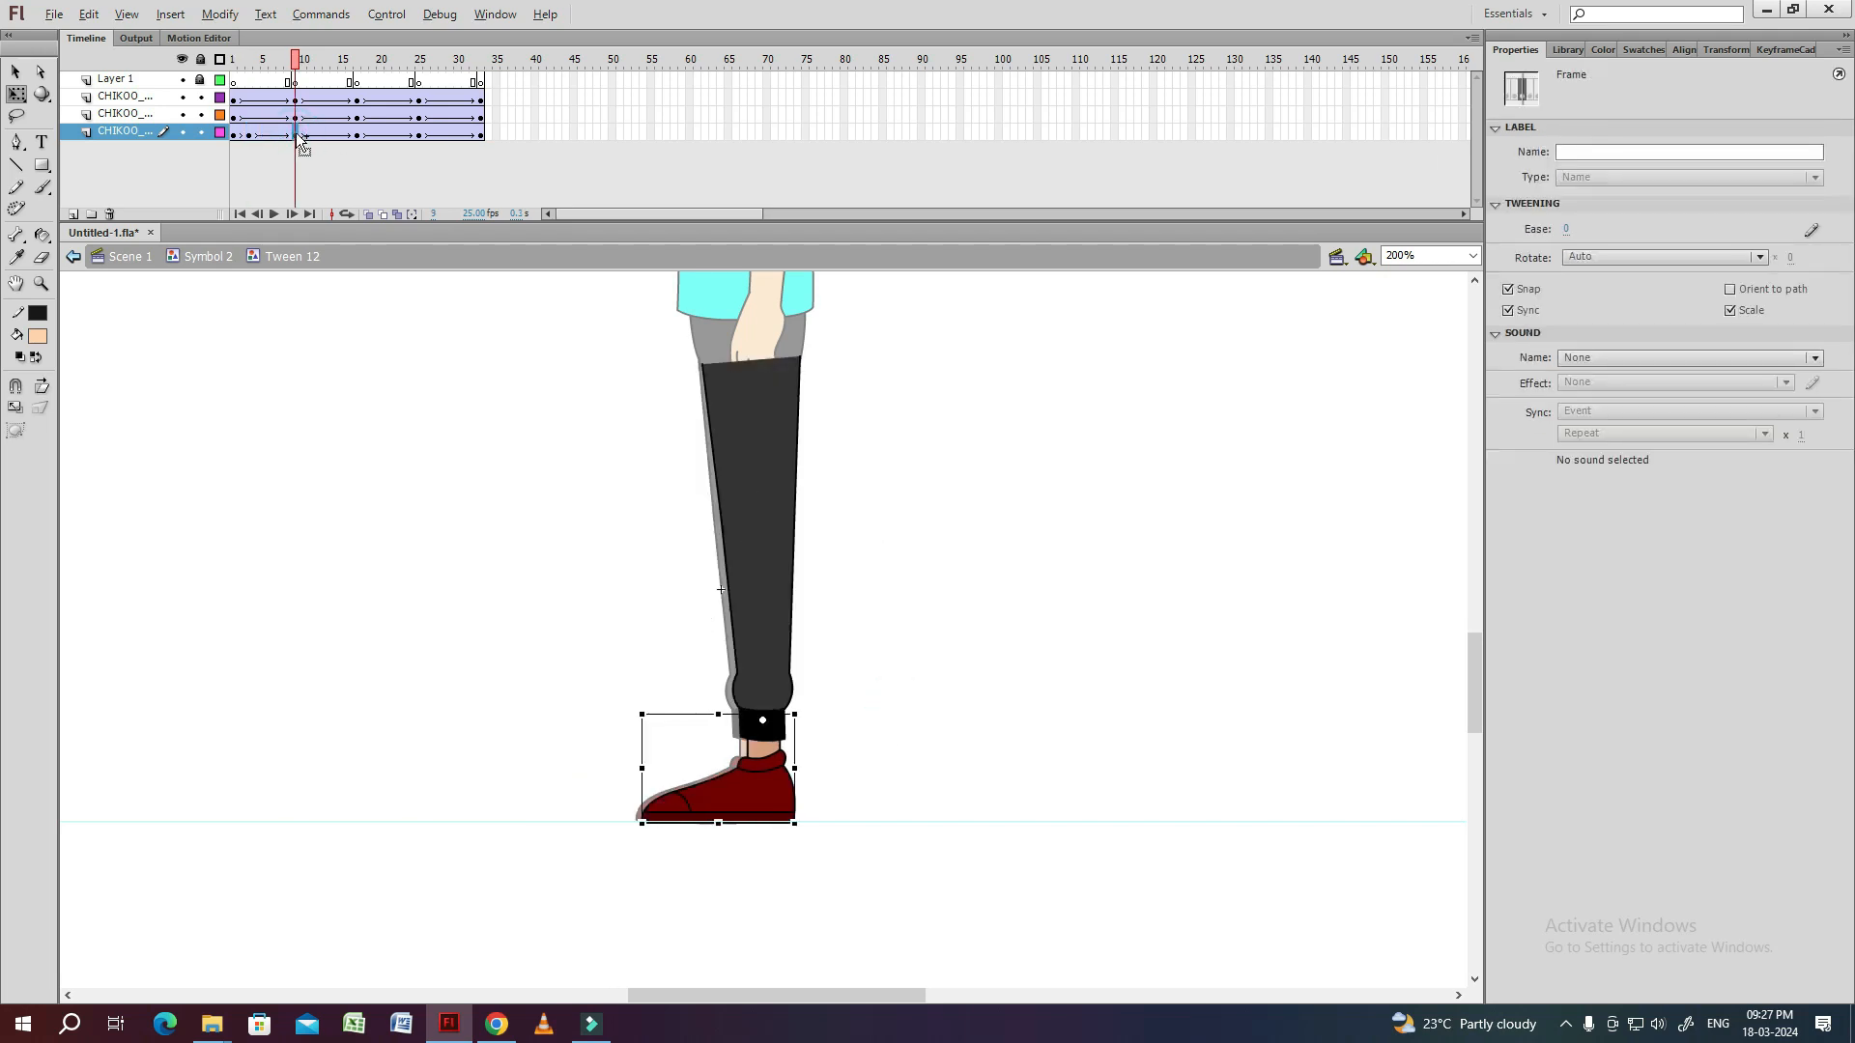
pyautogui.hotkey('shift', 'Right')
pyautogui.hotkey('shift', 'Right')
pyautogui.hotkey('shift', 'Right')
pyautogui.hotkey('shift', 'Right')
pyautogui.hotkey('shift', 'Right')
pyautogui.hotkey('shift', 'Right')
pyautogui.hotkey('shift', 'Right')
pyautogui.hotkey('shift', 'Right')
pyautogui.hotkey('shift', 'Right')
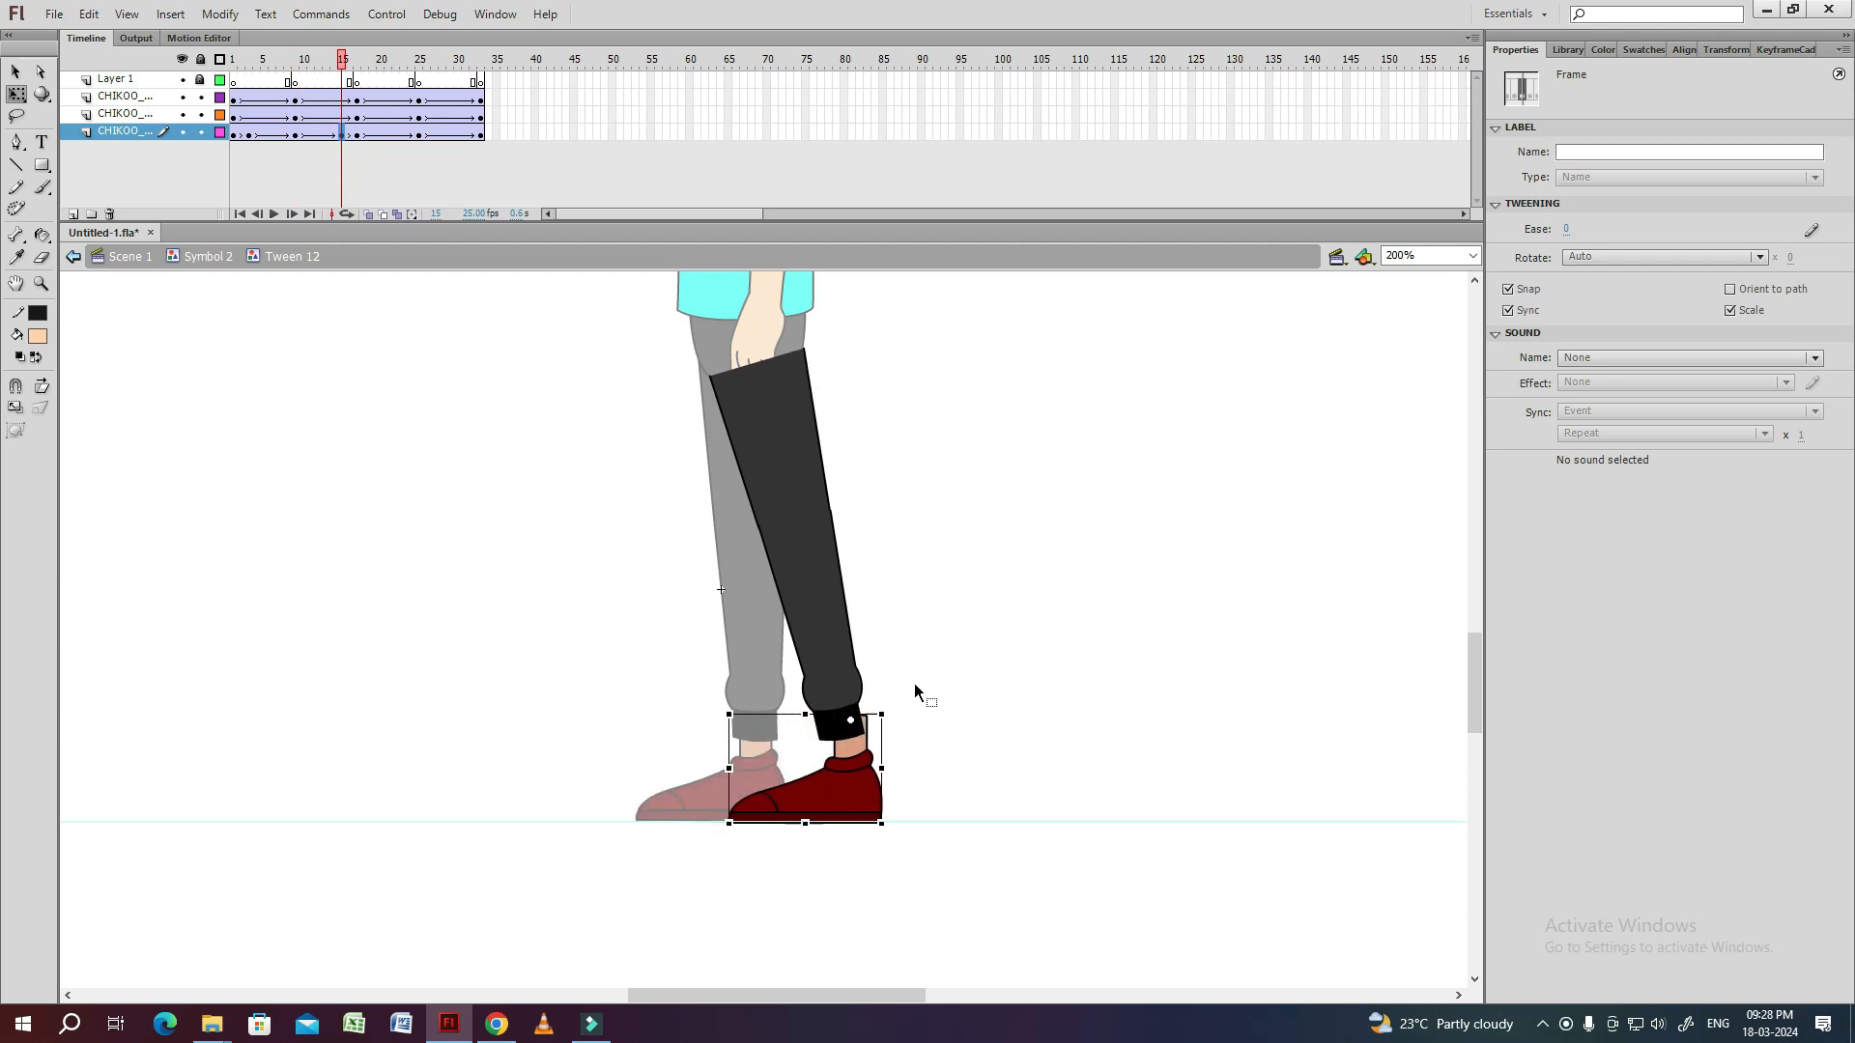
pyautogui.press('Left')
pyautogui.press('Left')
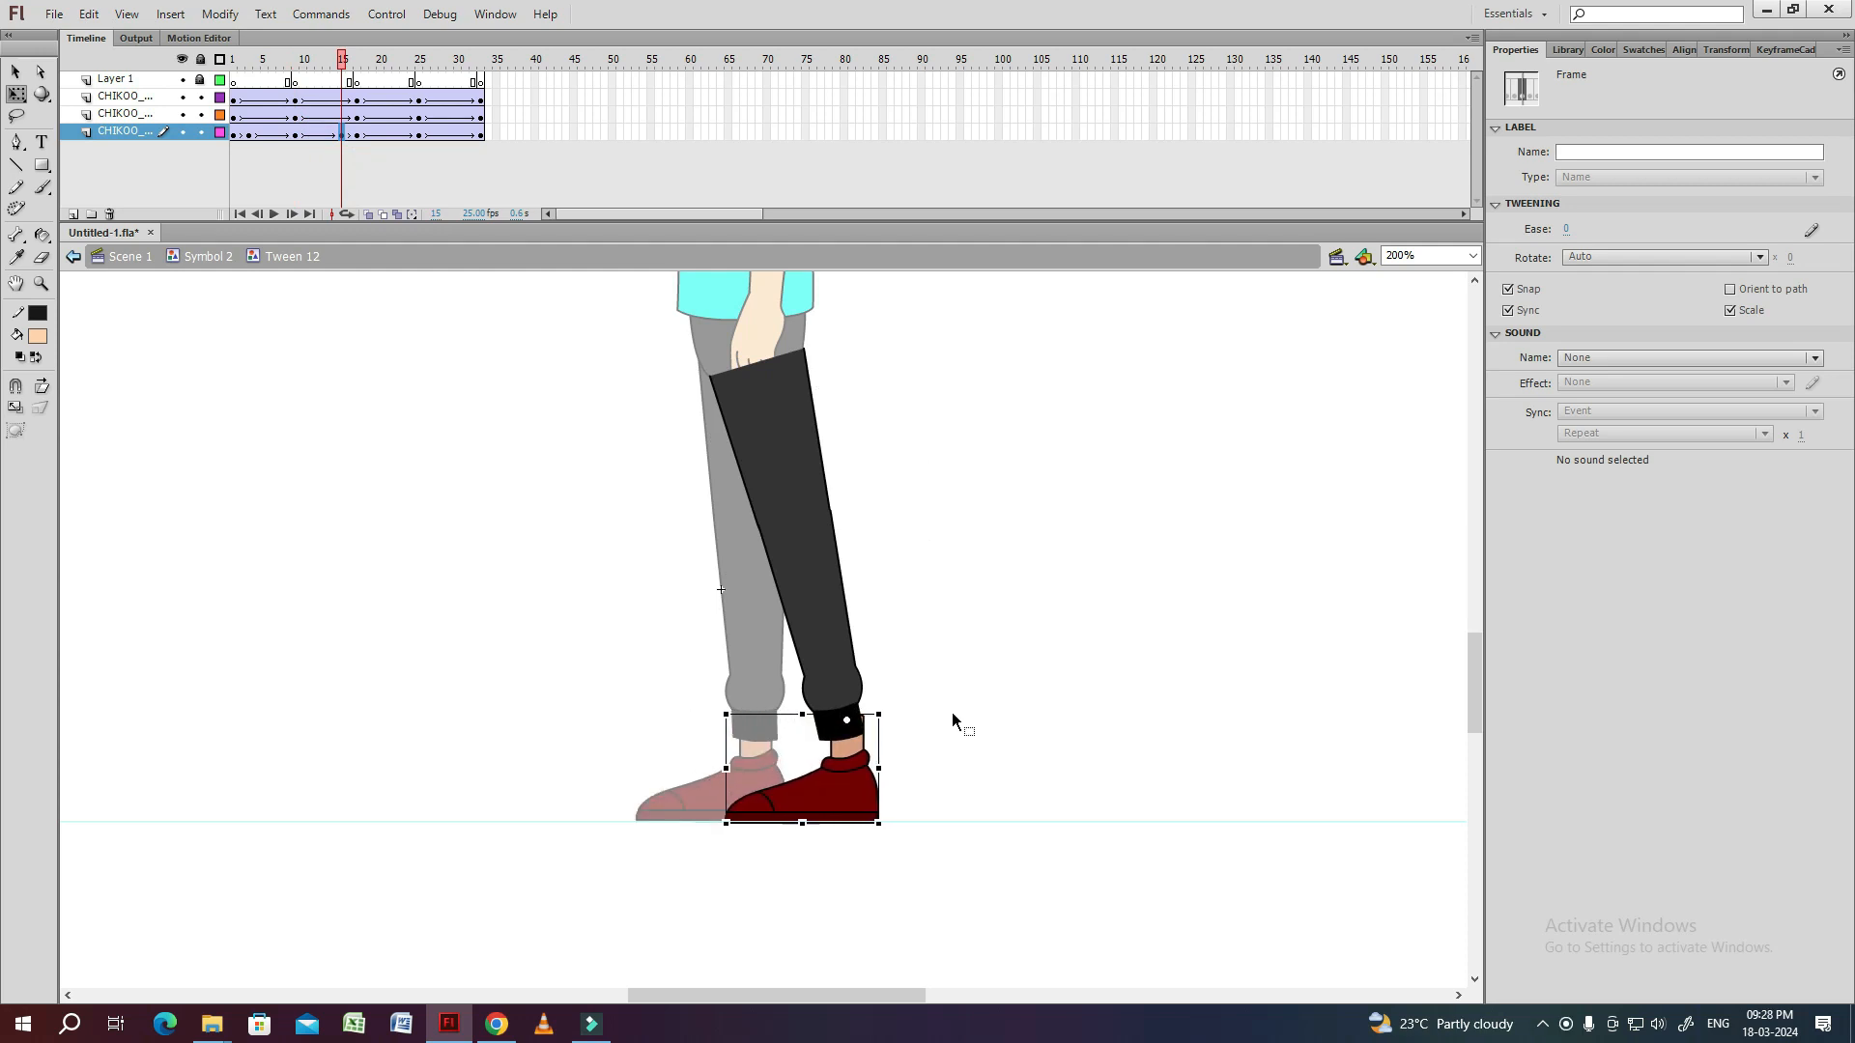
# Inside the shoe symbol, add a Layer 3 keyframe at frame 15 and rotate the ankle to line up with the trailing shin.
pyautogui.click(855, 797)
pyautogui.hotkey('ctrl', '=')
pyautogui.click(1070, 586)
pyautogui.doubleClick(866, 657)
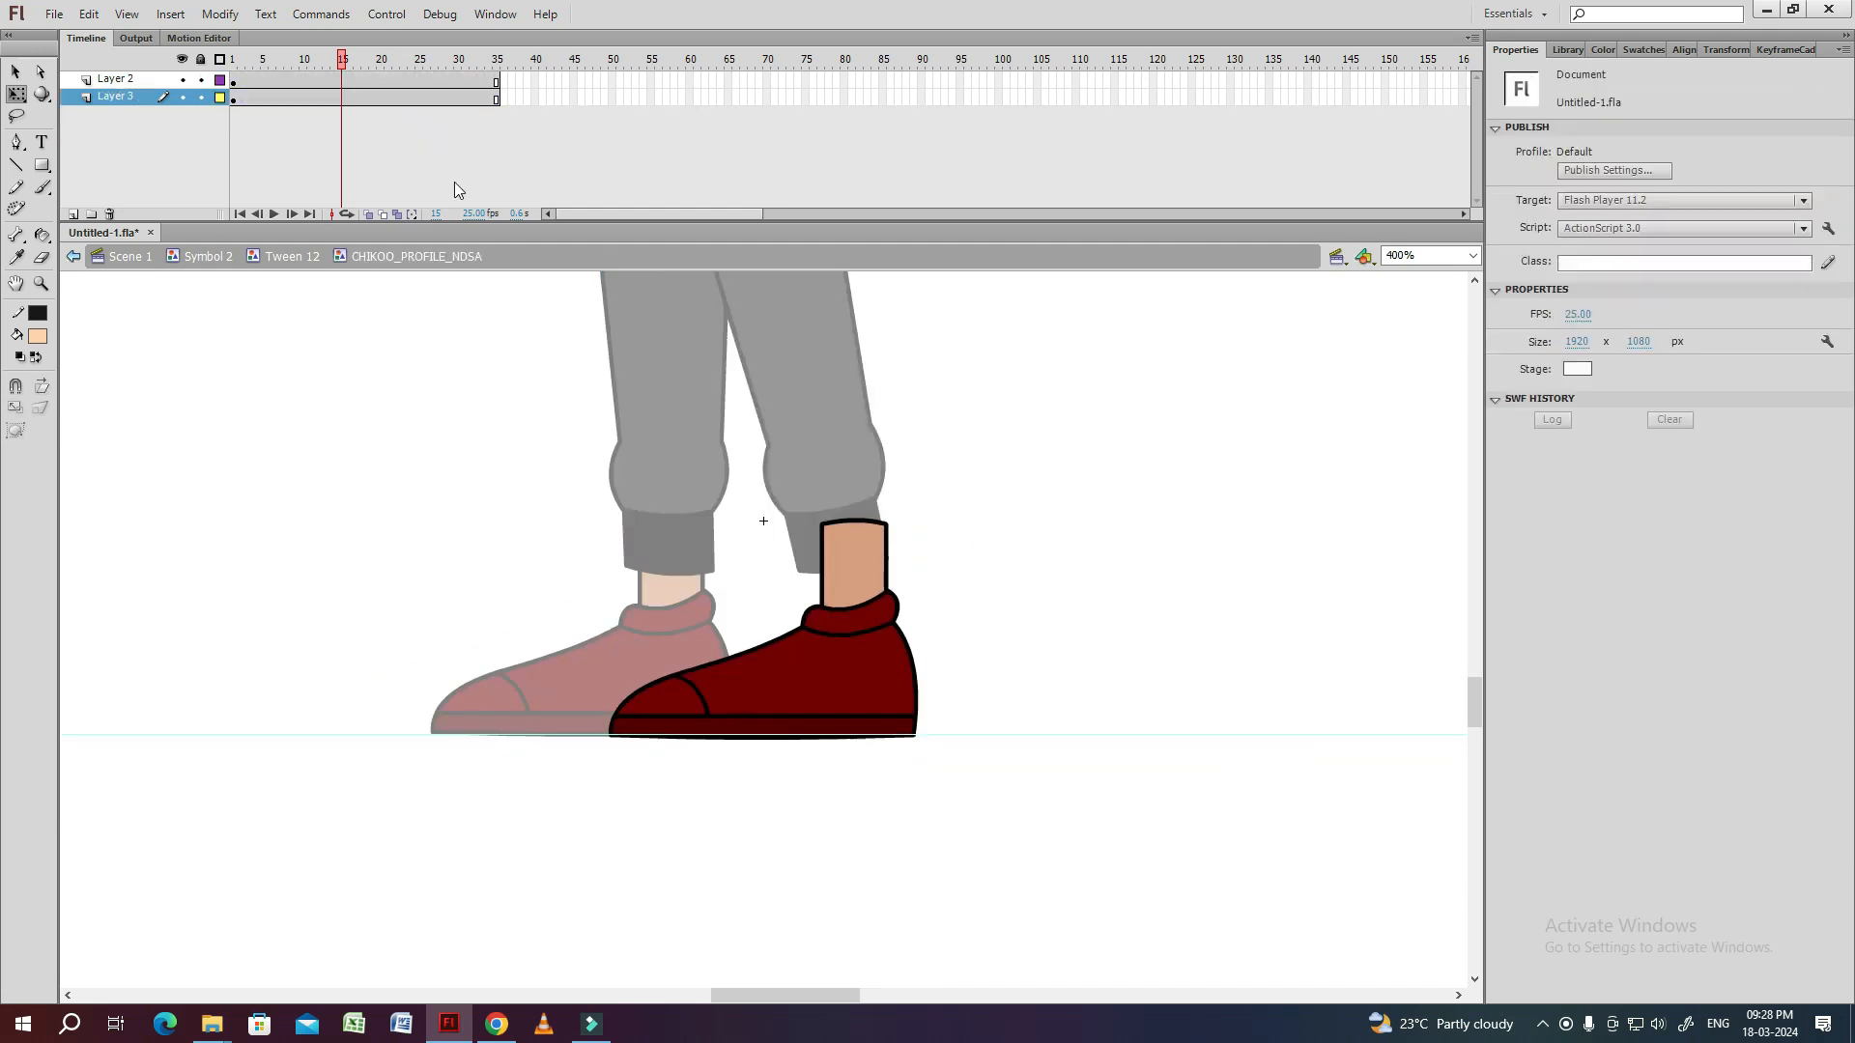
pyautogui.click(344, 96)
pyautogui.hotkey('ctrl', '=')
pyautogui.moveTo(842, 530); pyautogui.dragTo(800, 519)
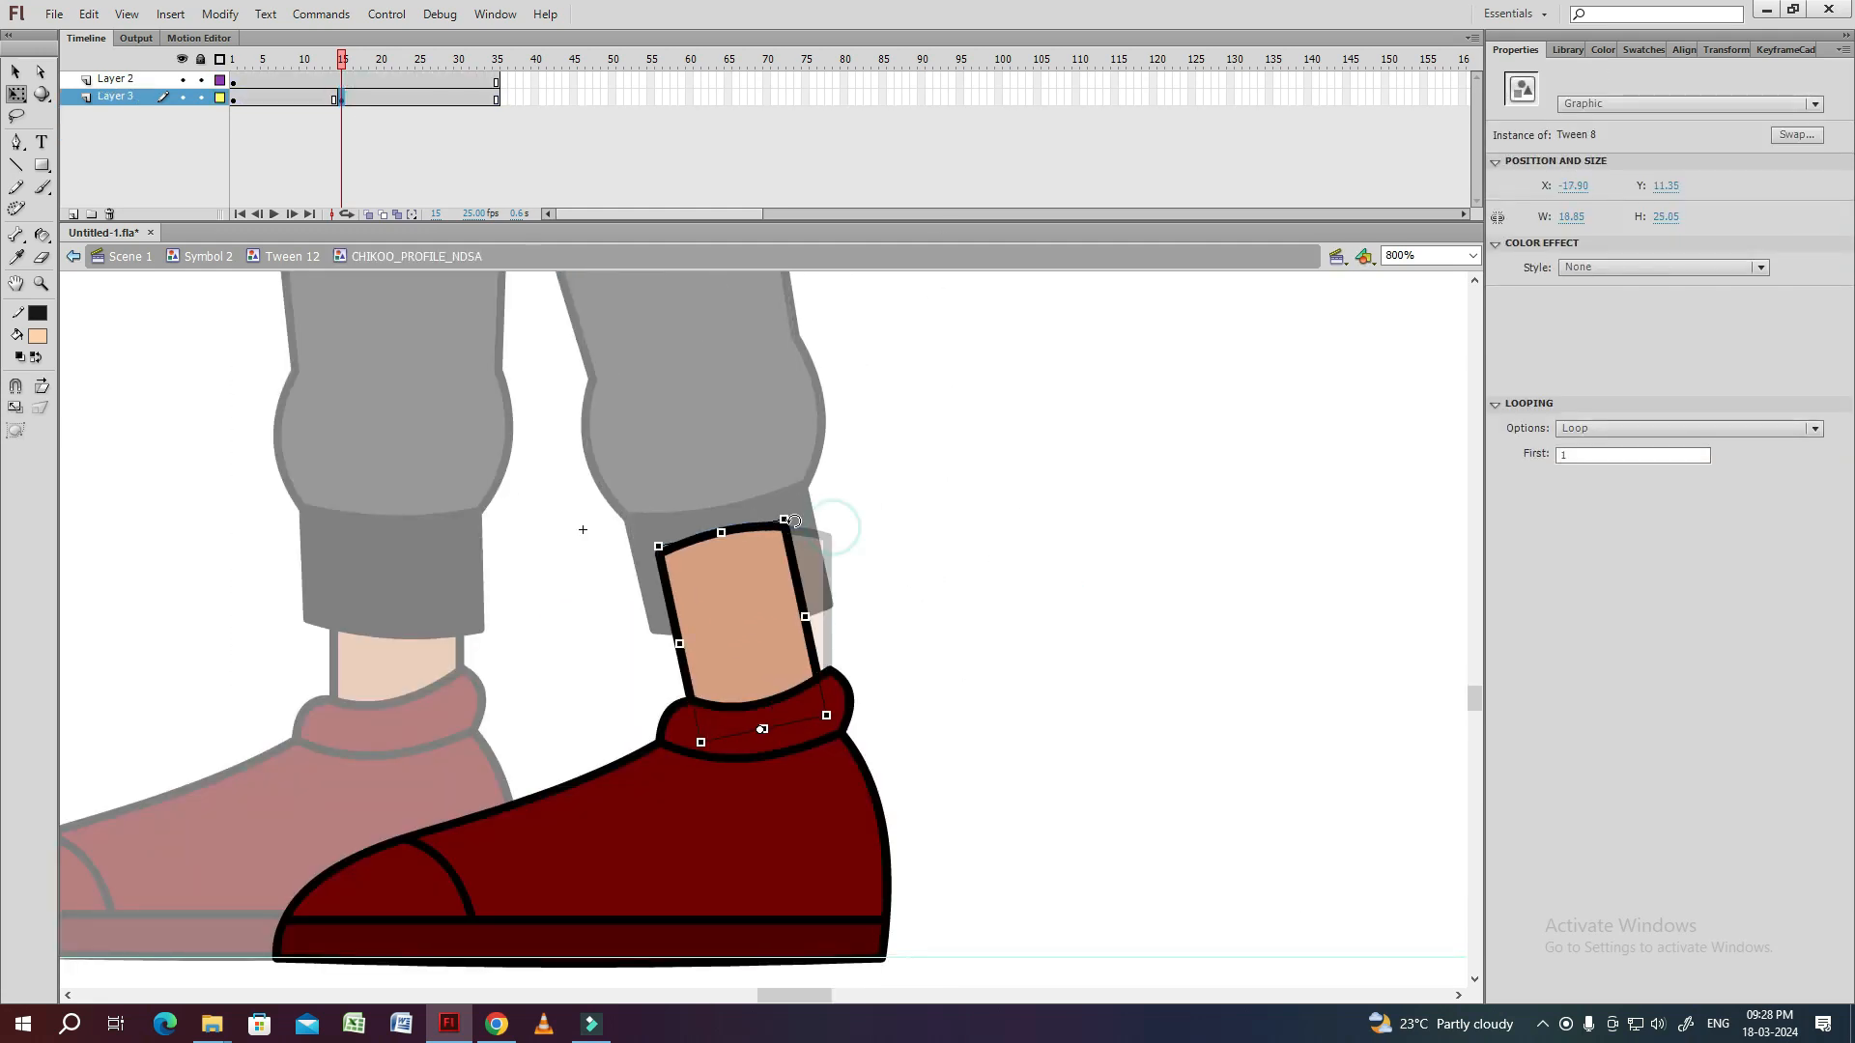
pyautogui.press('Right')
pyautogui.press('Right')
pyautogui.doubleClick(907, 599)
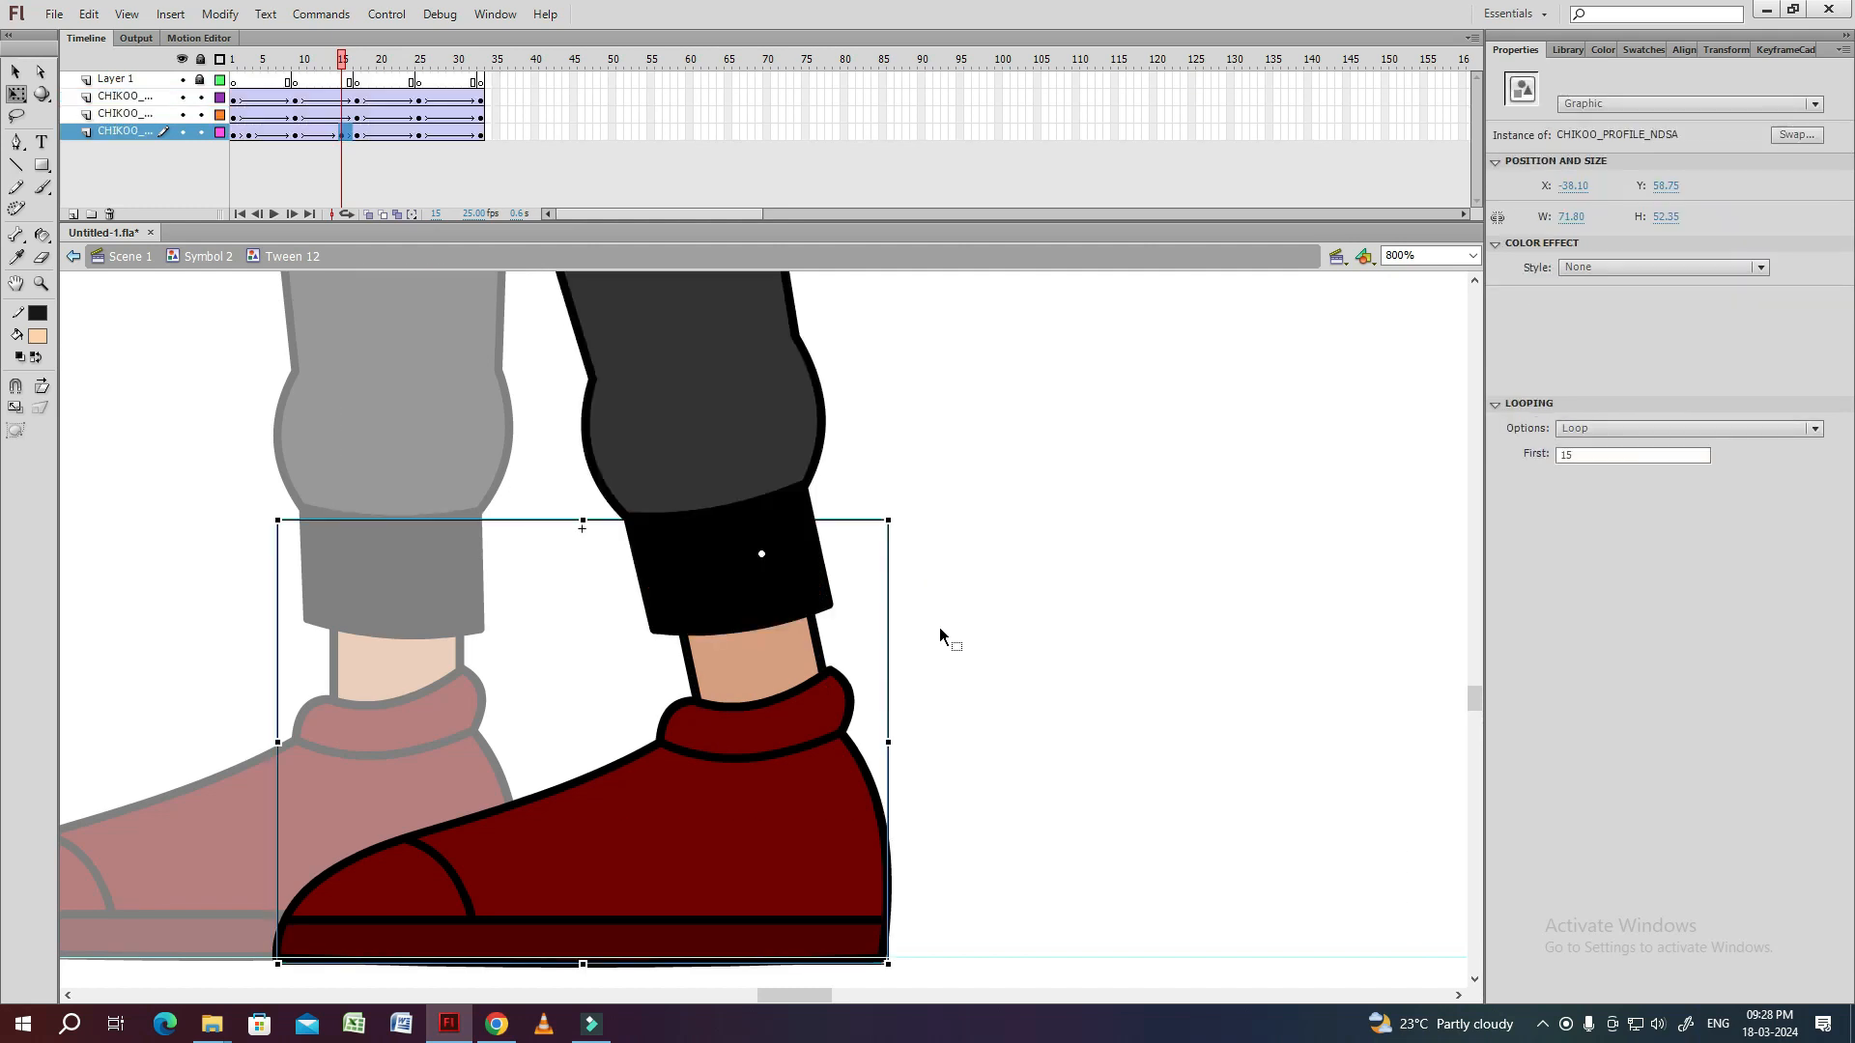
pyautogui.click(939, 628)
# Insert a keyframe at frame 9 on the ankle's Layer 3 inside the shoe symbol to hold the upright ankle.
pyautogui.hotkey('ctrl', '-')
pyautogui.click(294, 60)
pyautogui.click(613, 670)
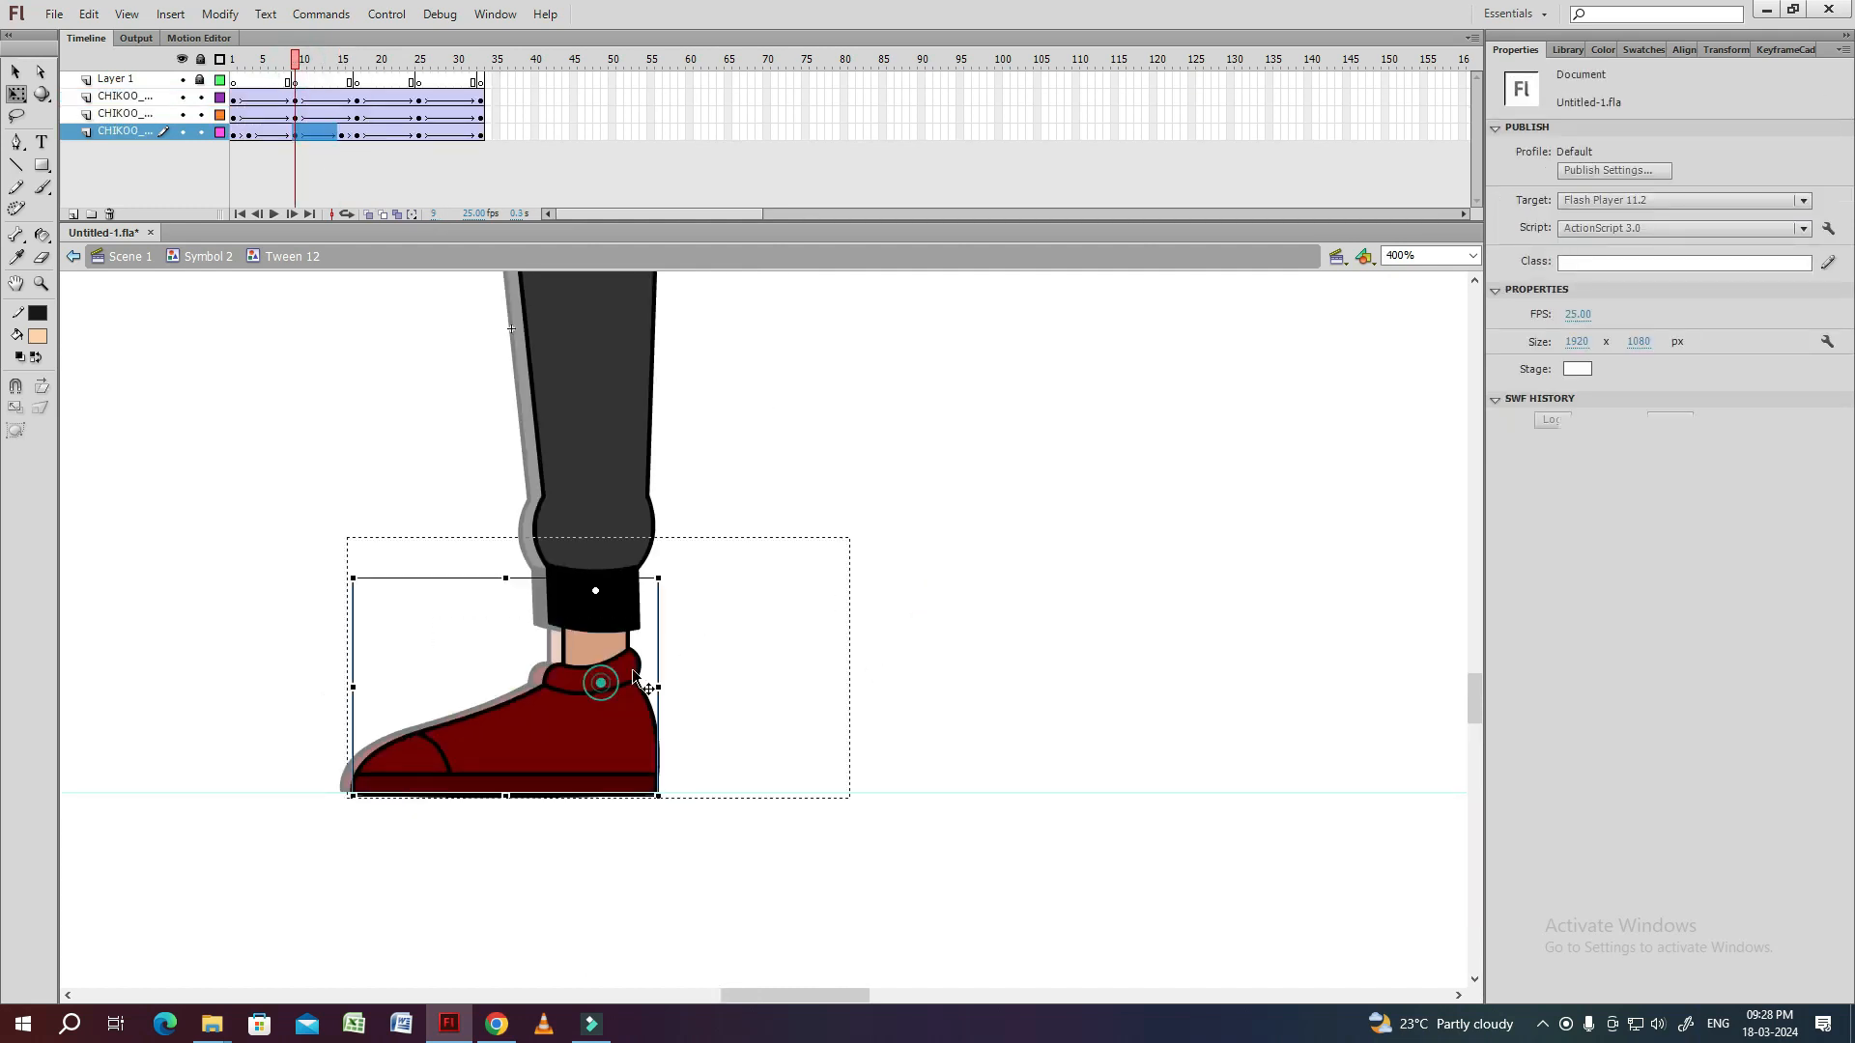
pyautogui.doubleClick(612, 670)
pyautogui.click(298, 99)
pyautogui.doubleClick(293, 460)
# Inside the shoe symbol, add a Layer 3 keyframe at frame 3, then rotate and shift the ankle to follow the forward shin.
pyautogui.moveTo(258, 62); pyautogui.dragTo(249, 60)
pyautogui.click(390, 684)
pyautogui.hotkey('ctrl', '=')
pyautogui.press('space')
pyautogui.moveTo(740, 571); pyautogui.dragTo(556, 597)
pyautogui.doubleClick(737, 584)
pyautogui.click(256, 123)
pyautogui.click(779, 526)
pyautogui.moveTo(836, 429); pyautogui.dragTo(872, 473)
pyautogui.click(626, 613)
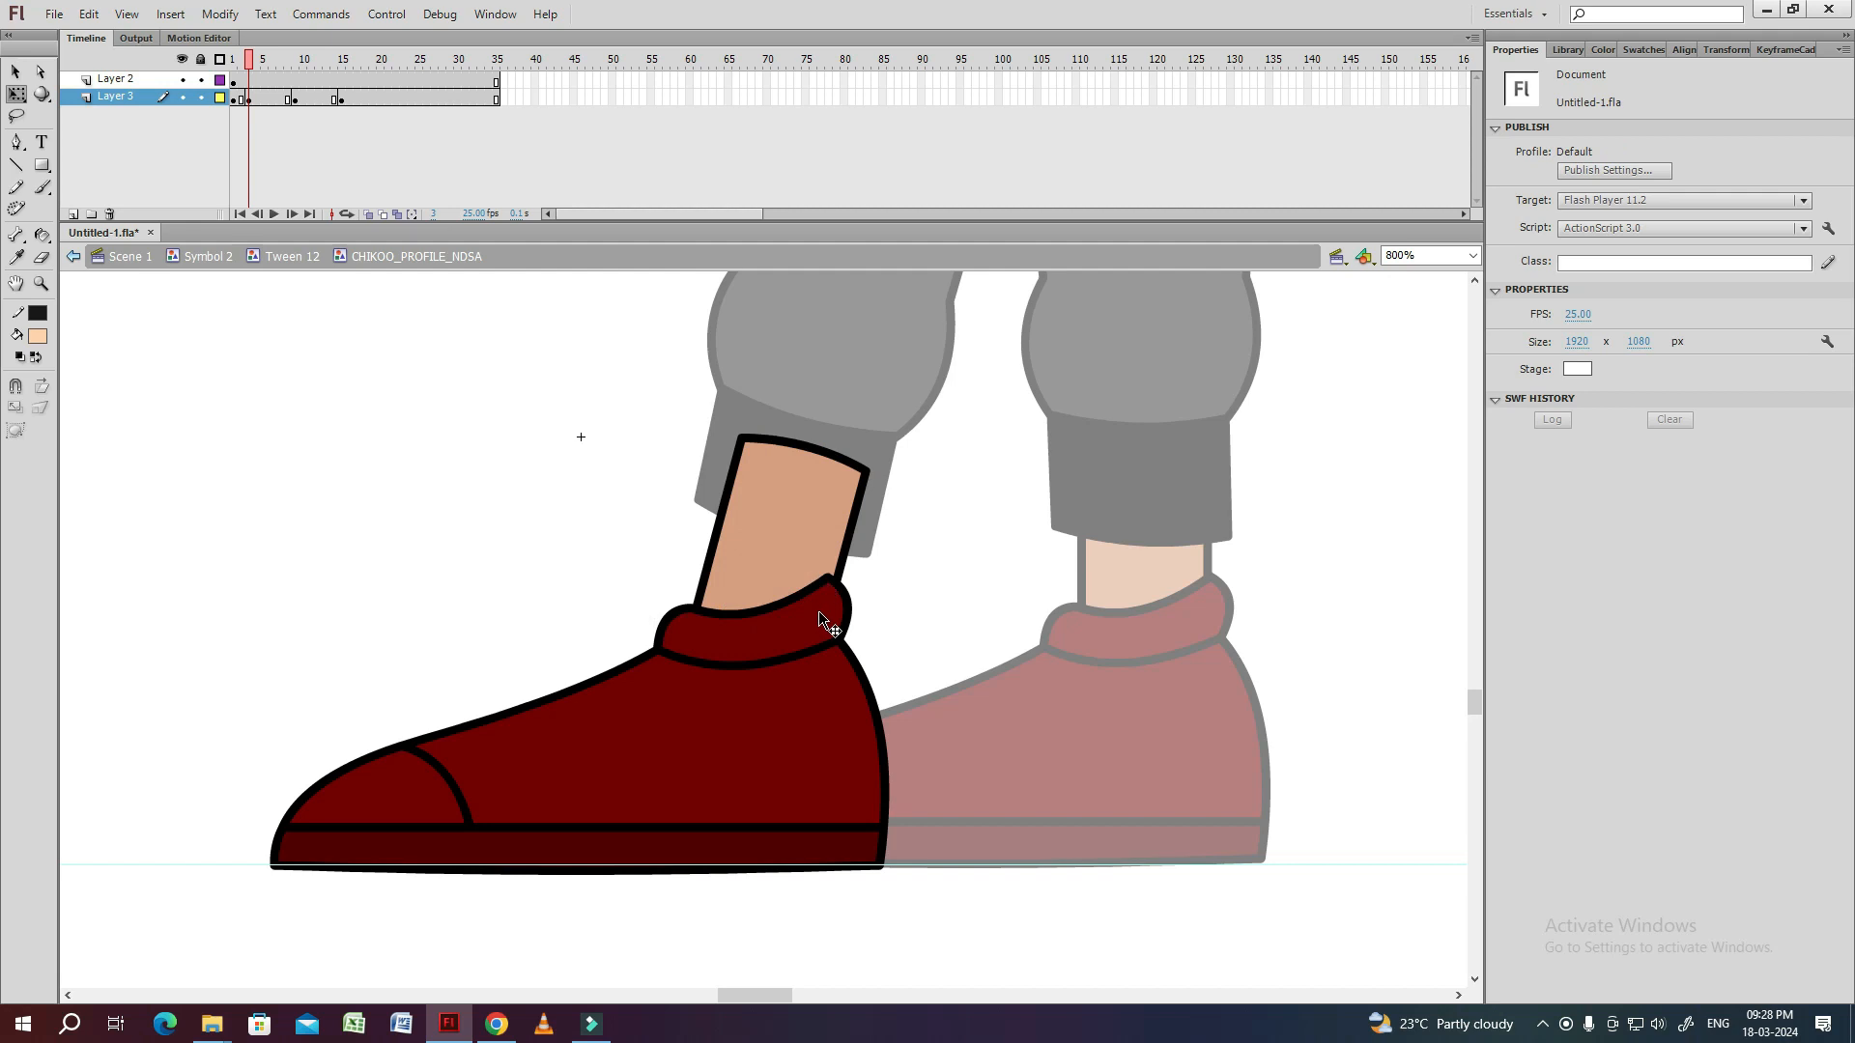
pyautogui.click(830, 535)
pyautogui.moveTo(833, 537); pyautogui.dragTo(823, 536)
pyautogui.doubleClick(601, 589)
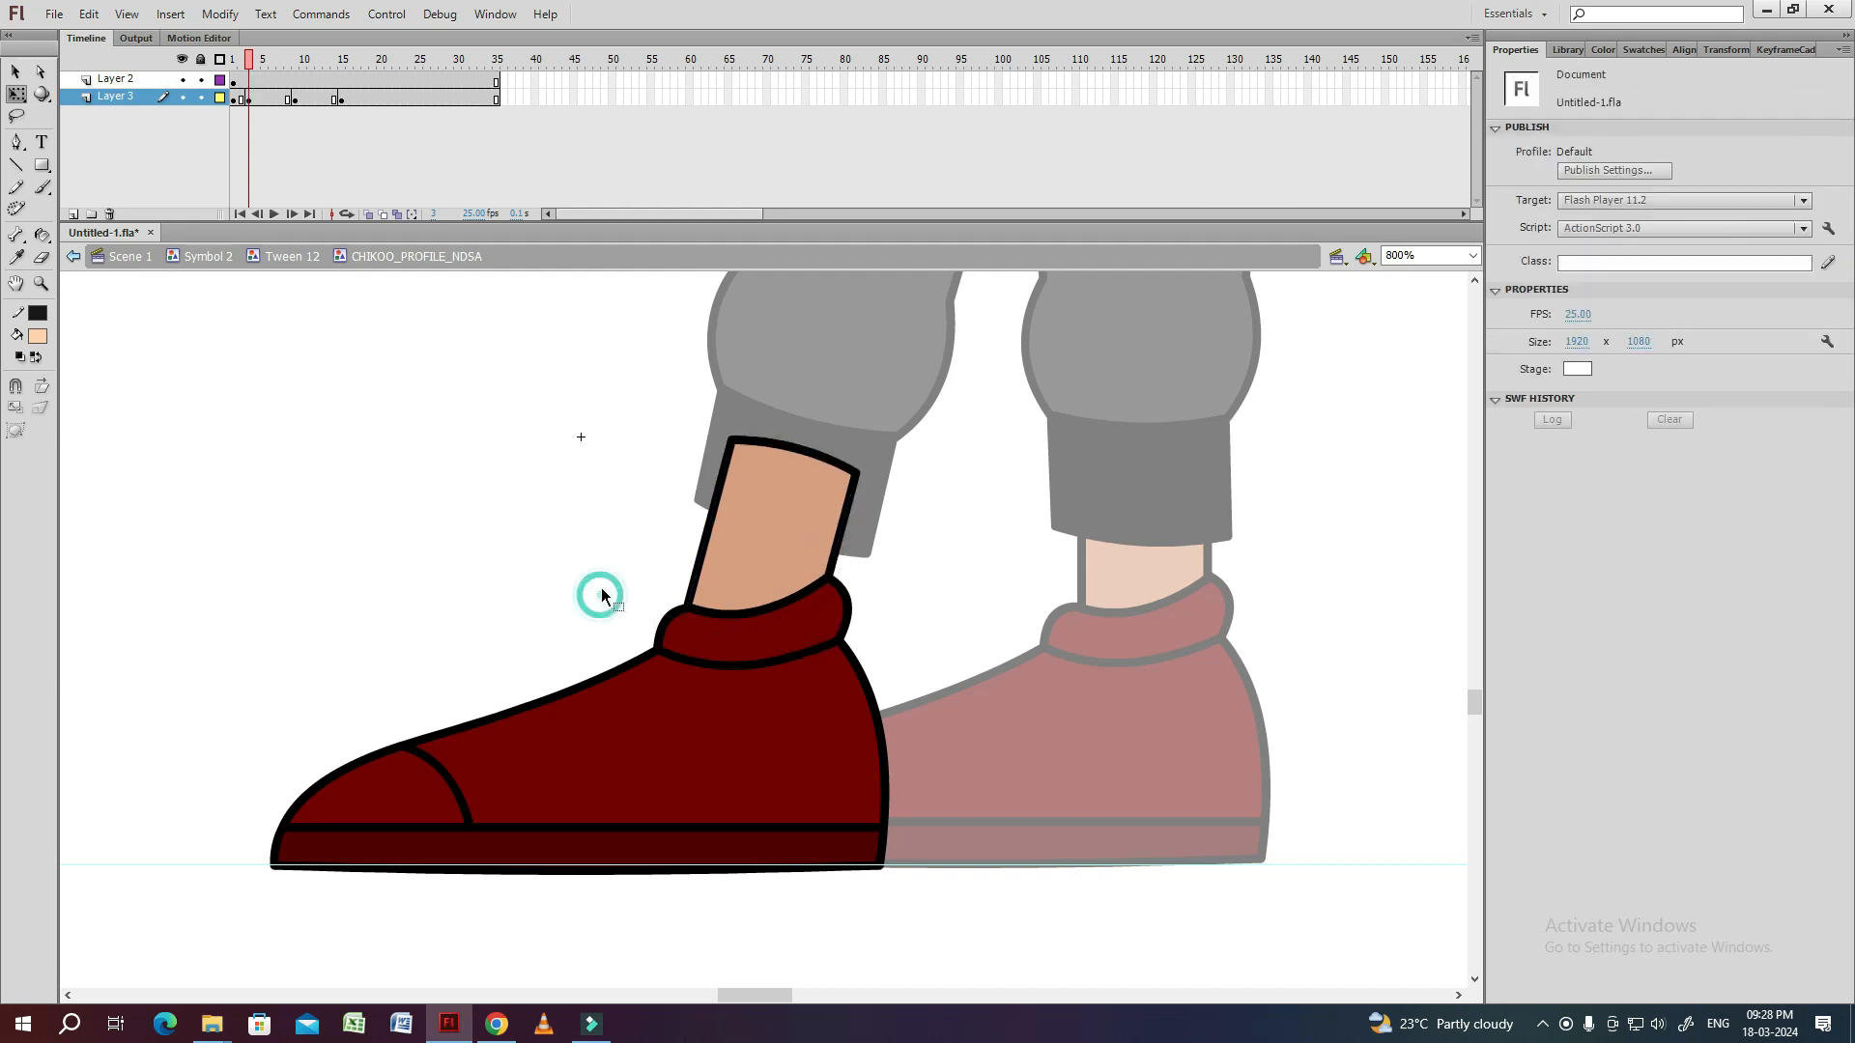
# Copy the ankle pose from frame 1 to frame 17 on Layer 3 inside the shoe symbol.
pyautogui.click(298, 64)
pyautogui.moveTo(302, 70); pyautogui.dragTo(358, 64)
pyautogui.doubleClick(1086, 628)
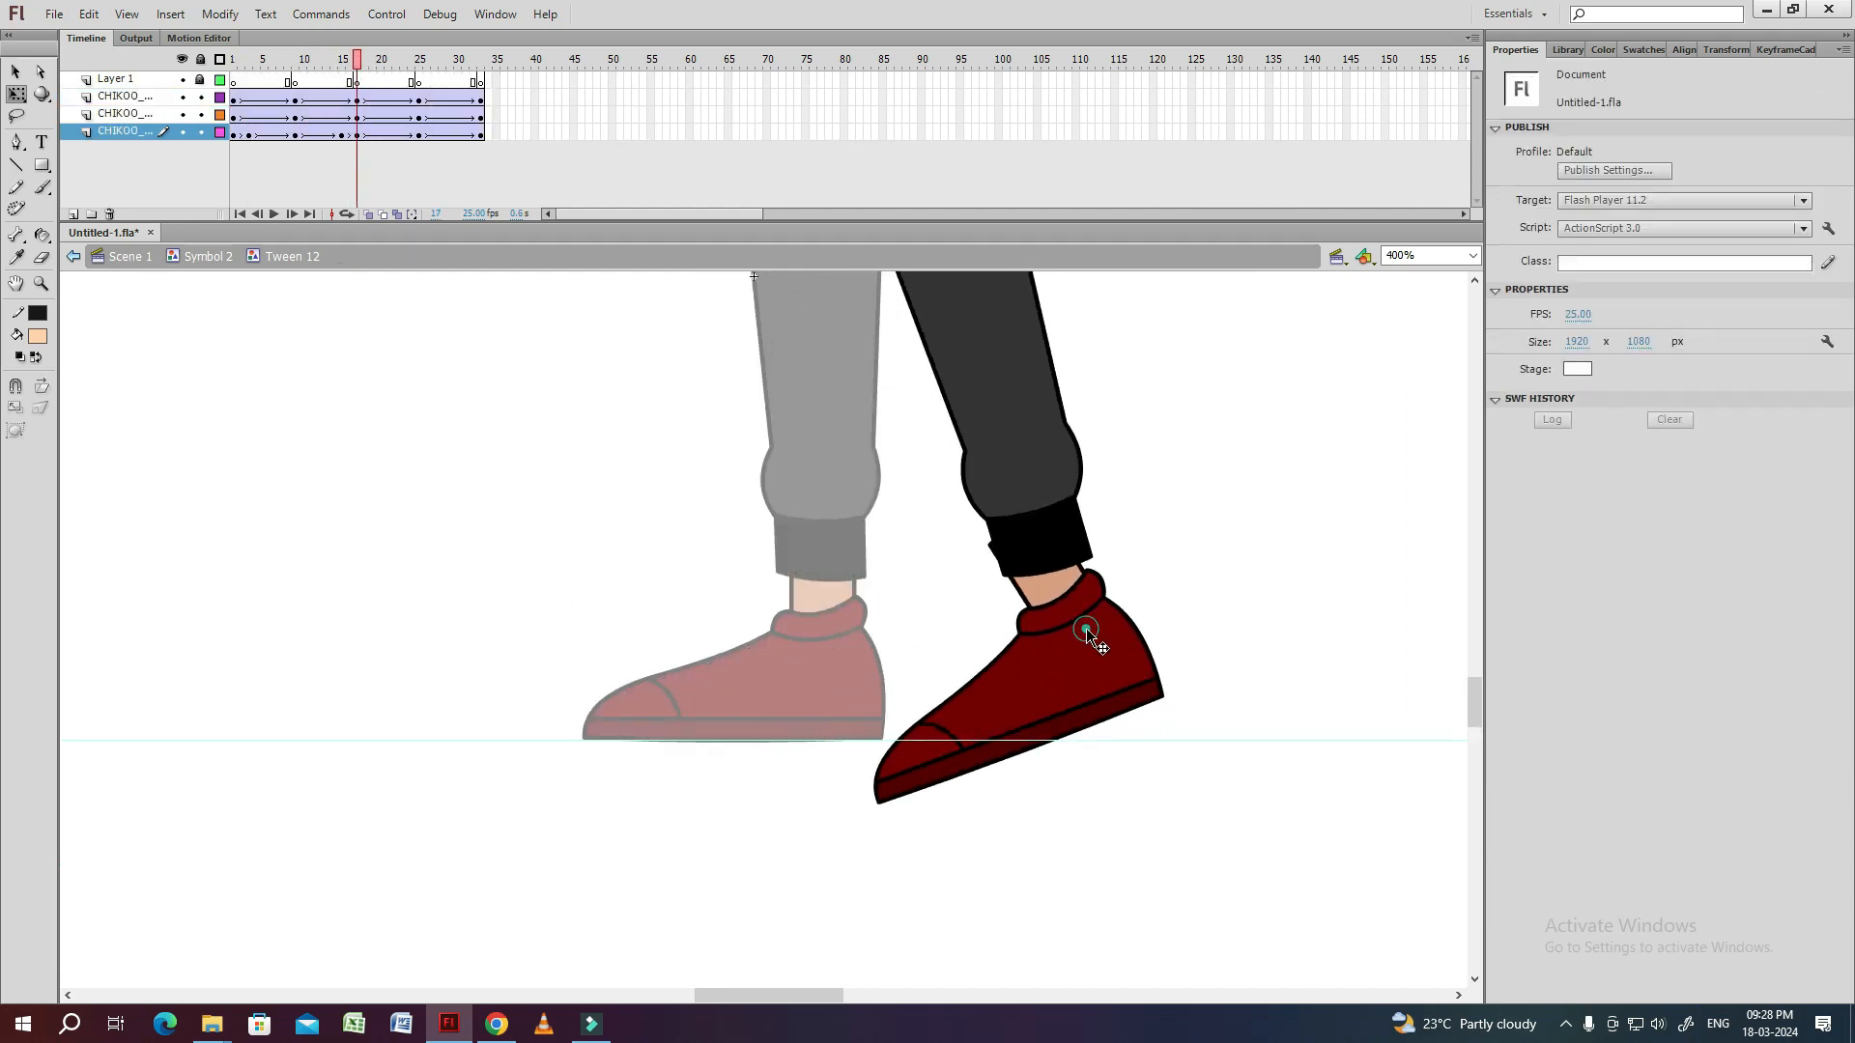
pyautogui.click(235, 99)
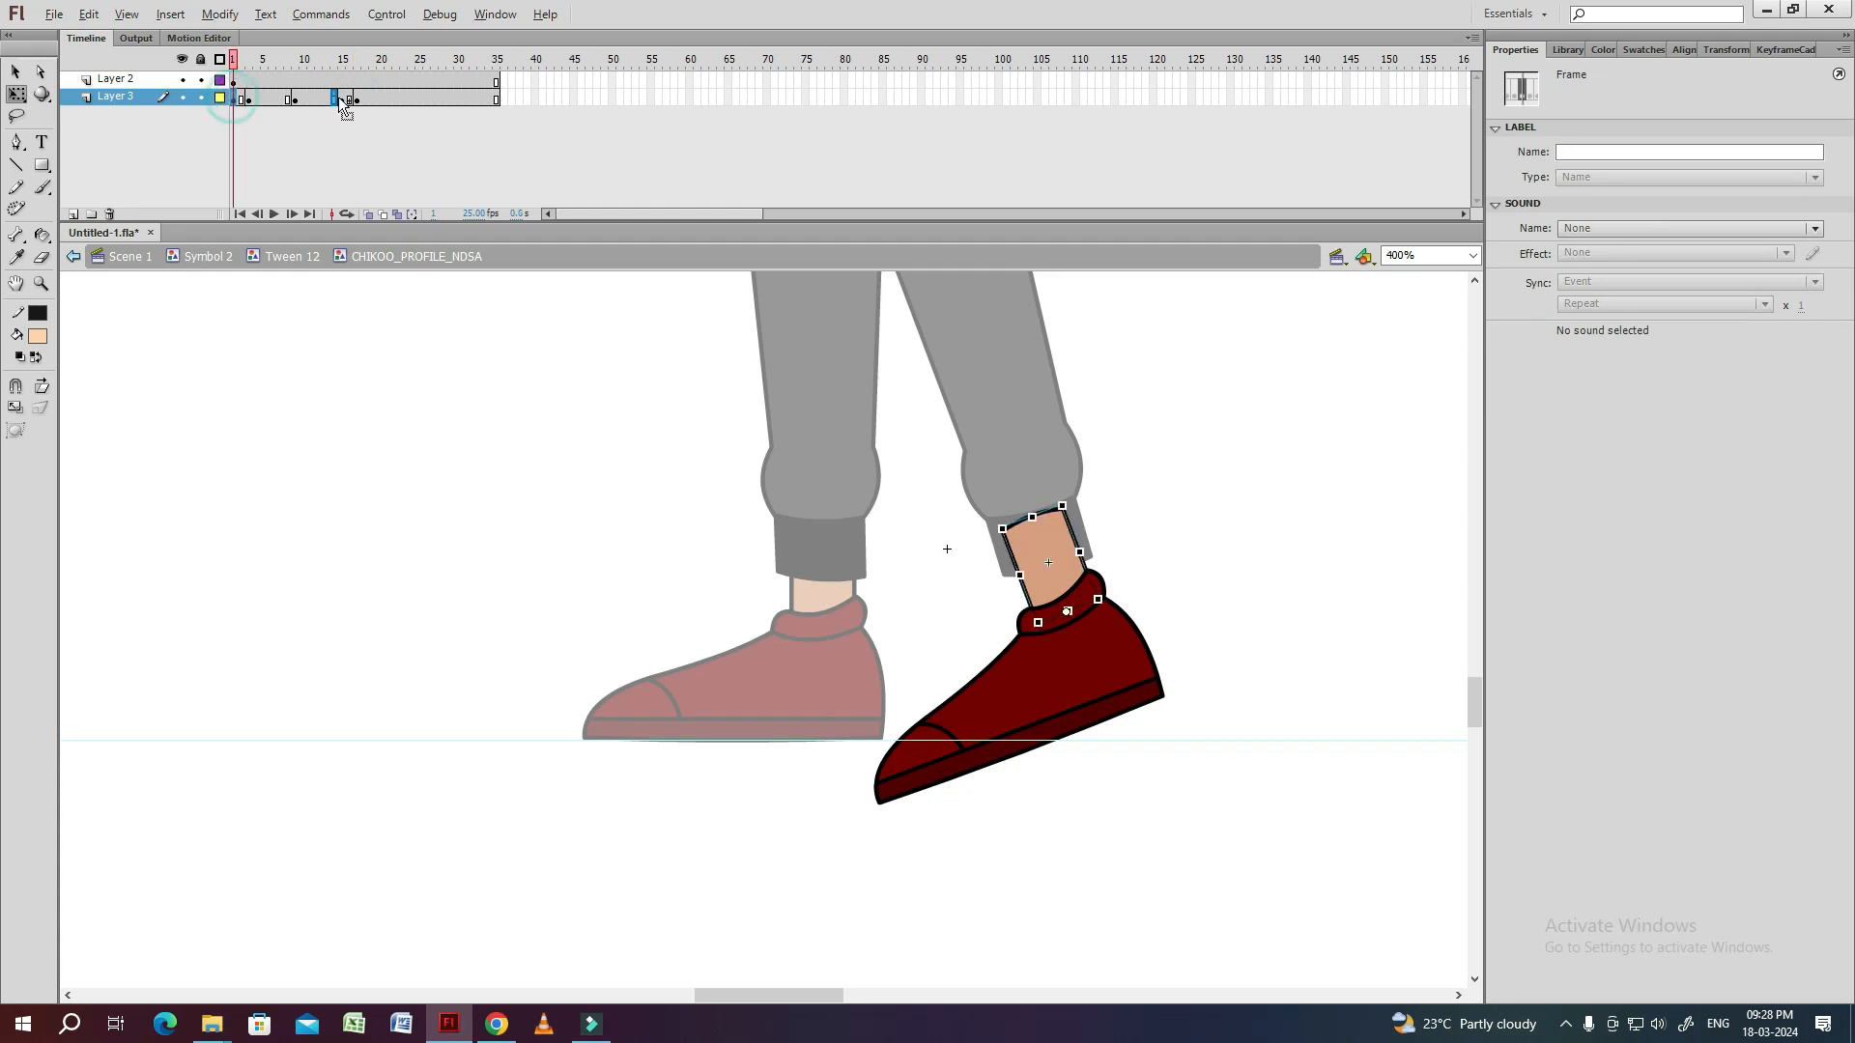
pyautogui.click(563, 489)
pyautogui.doubleClick(664, 512)
# Rotate the thigh forward at frame 25, bend the shin backward and fit it to the thigh at the knee.
pyautogui.hotkey('ctrl', '-')
pyautogui.moveTo(248, 59); pyautogui.dragTo(356, 60)
pyautogui.moveTo(609, 390); pyautogui.dragTo(564, 469)
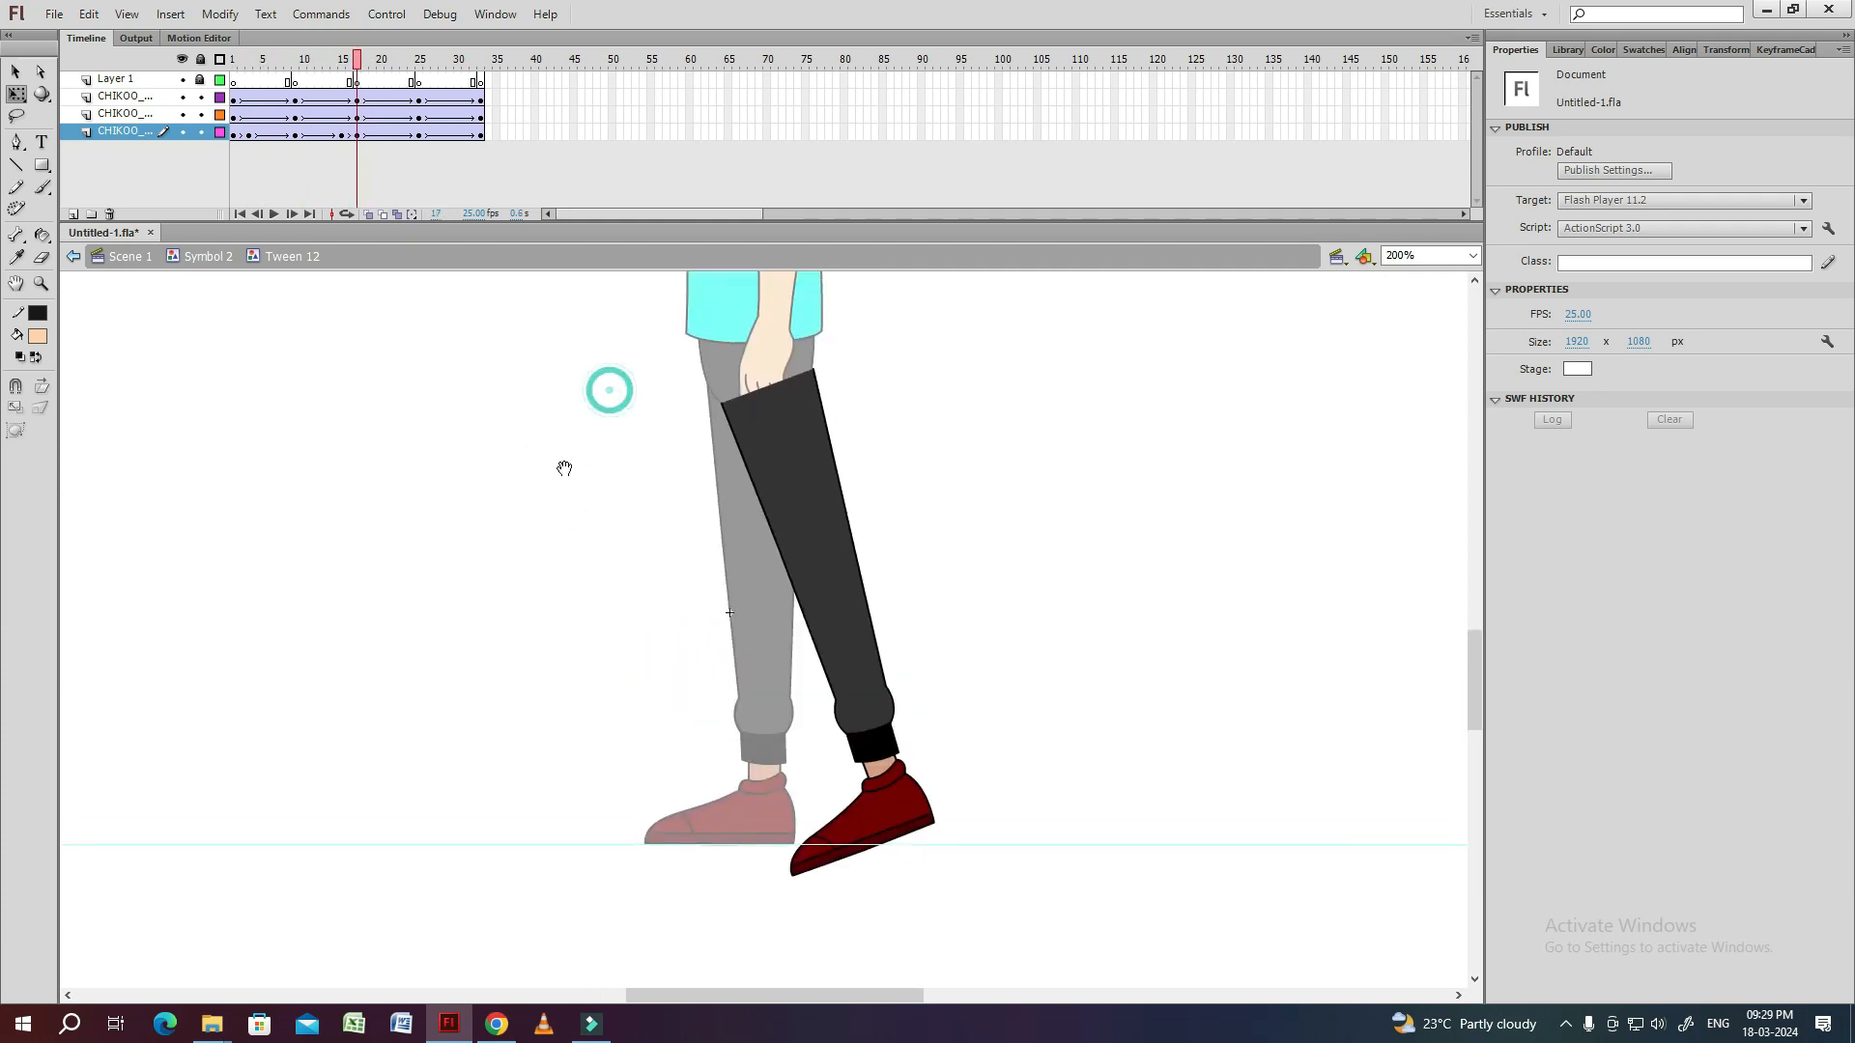
pyautogui.click(422, 64)
pyautogui.click(779, 506)
pyautogui.moveTo(790, 579); pyautogui.dragTo(751, 581)
pyautogui.moveTo(817, 757); pyautogui.dragTo(891, 711)
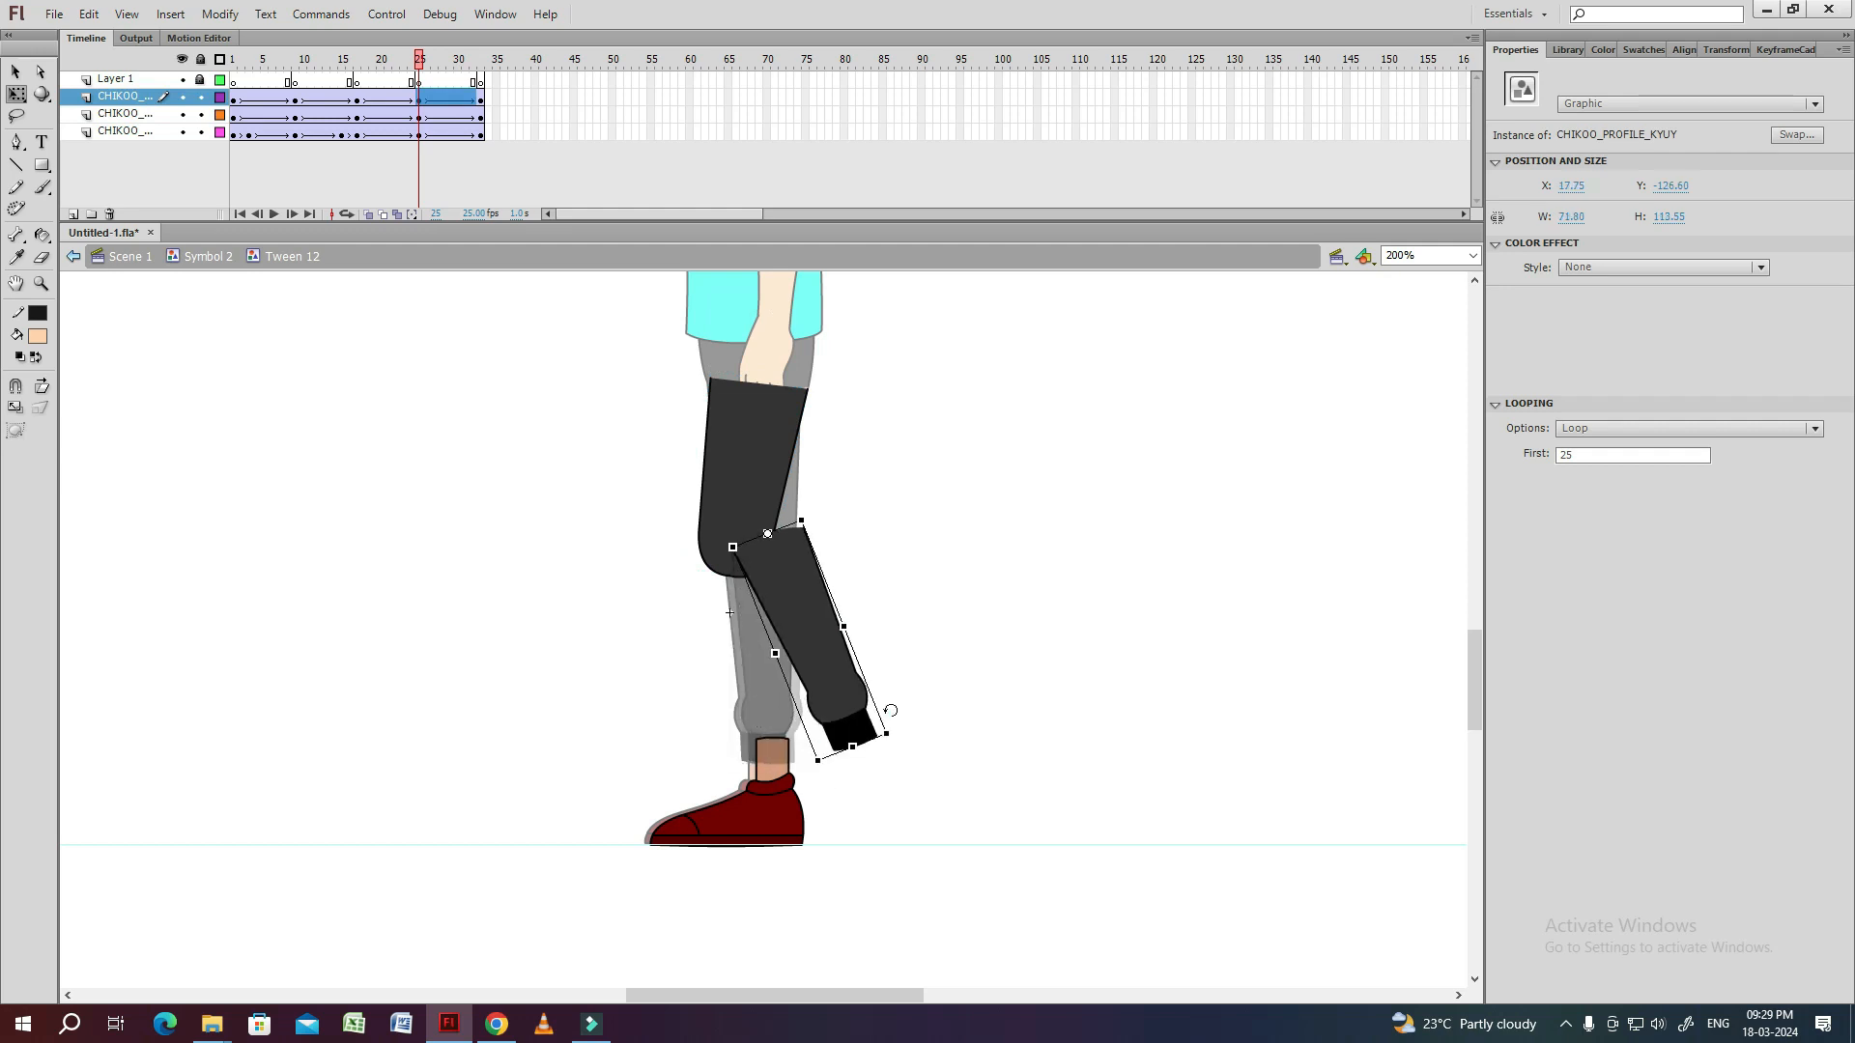
pyautogui.click(781, 601)
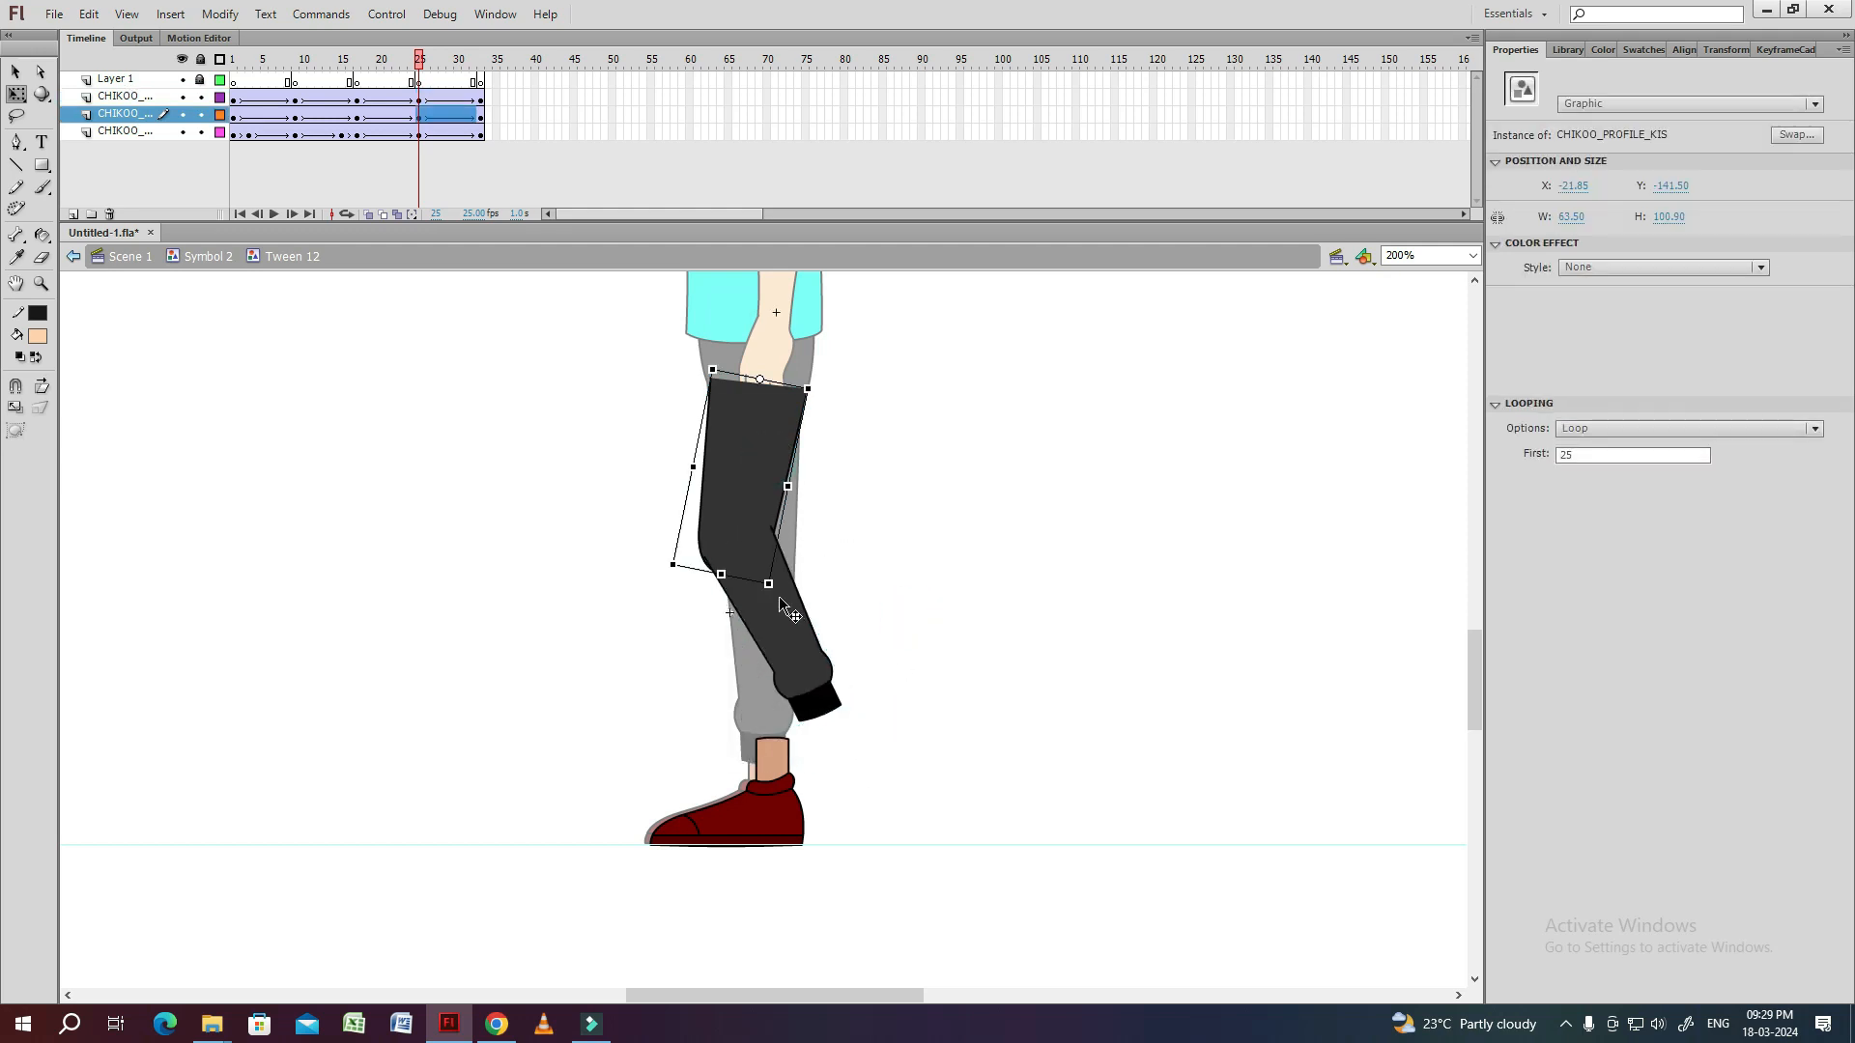
pyautogui.click(779, 634)
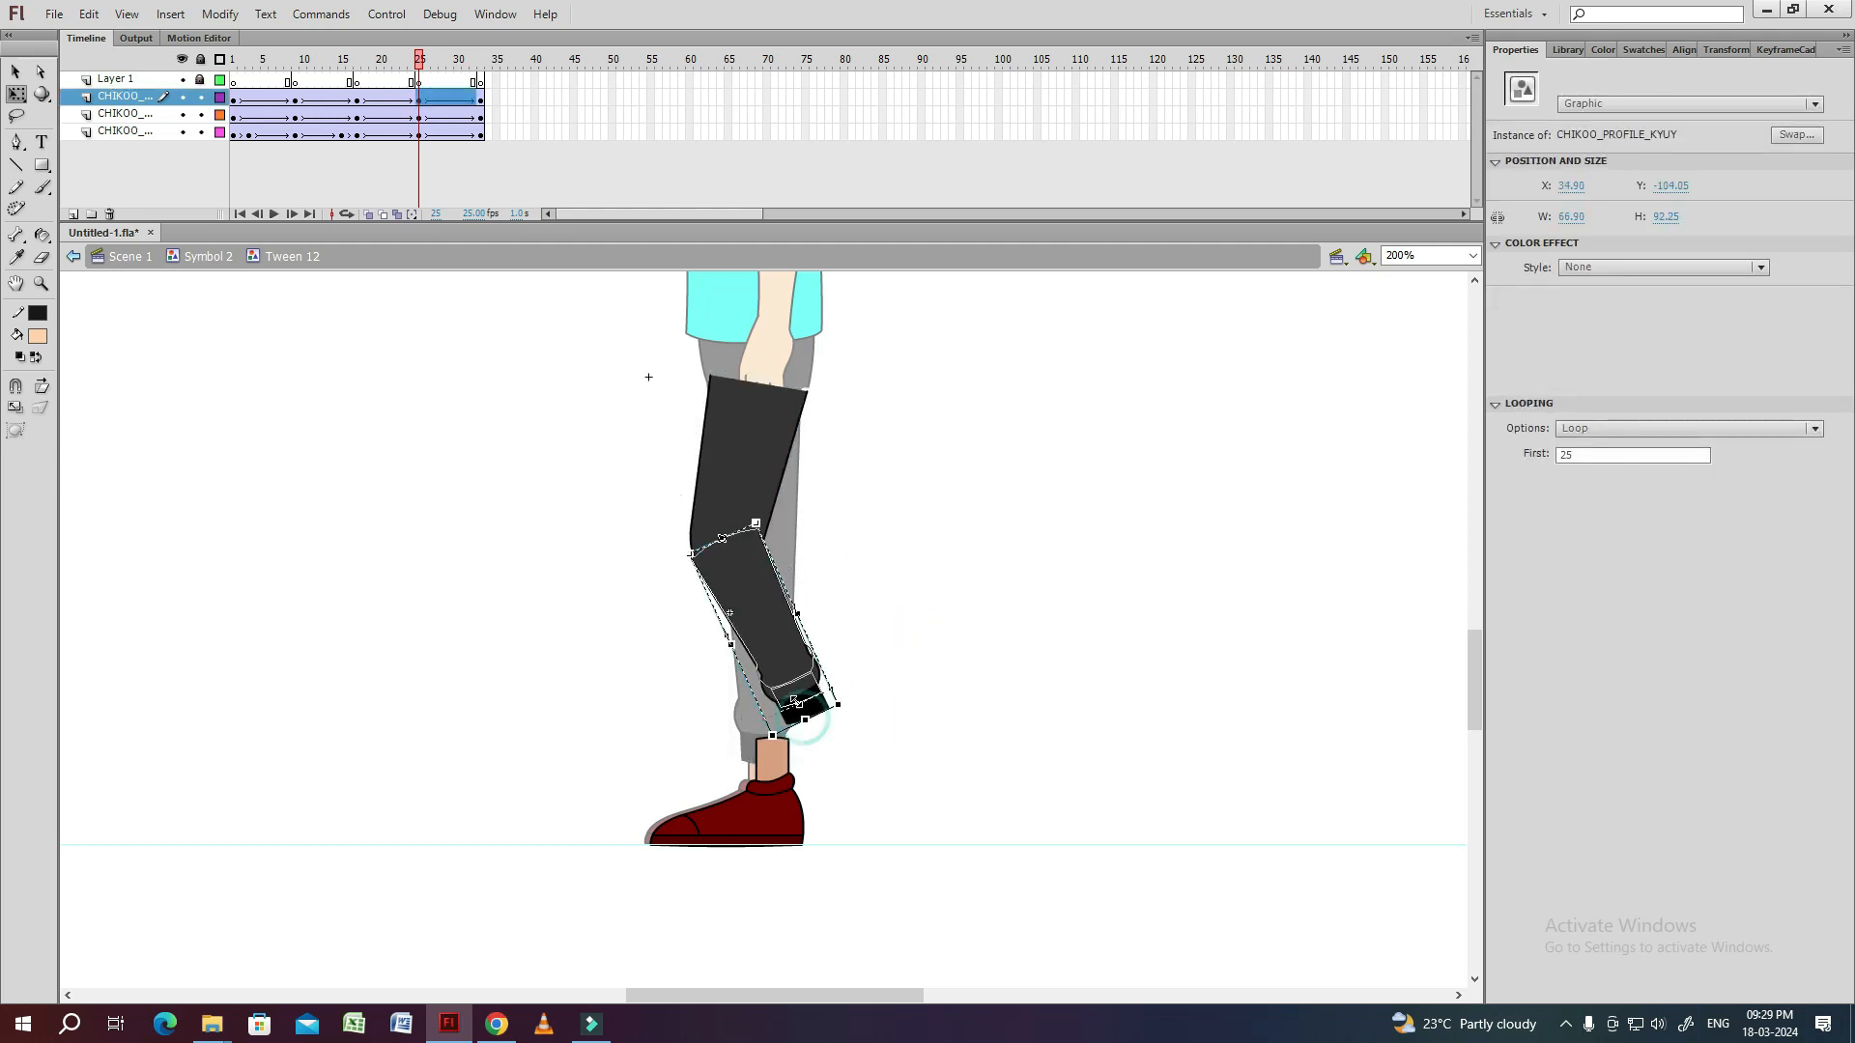
pyautogui.click(877, 650)
# Raise the shoe to the bent shin at frame 25, rotate it so the toe points down, and preview the motion.
pyautogui.moveTo(781, 813); pyautogui.dragTo(931, 637)
pyautogui.moveTo(882, 650); pyautogui.dragTo(837, 670)
pyautogui.moveTo(770, 467); pyautogui.dragTo(764, 448)
pyautogui.moveTo(863, 811); pyautogui.dragTo(836, 724)
pyautogui.moveTo(418, 61); pyautogui.dragTo(233, 67)
pyautogui.press('Return')
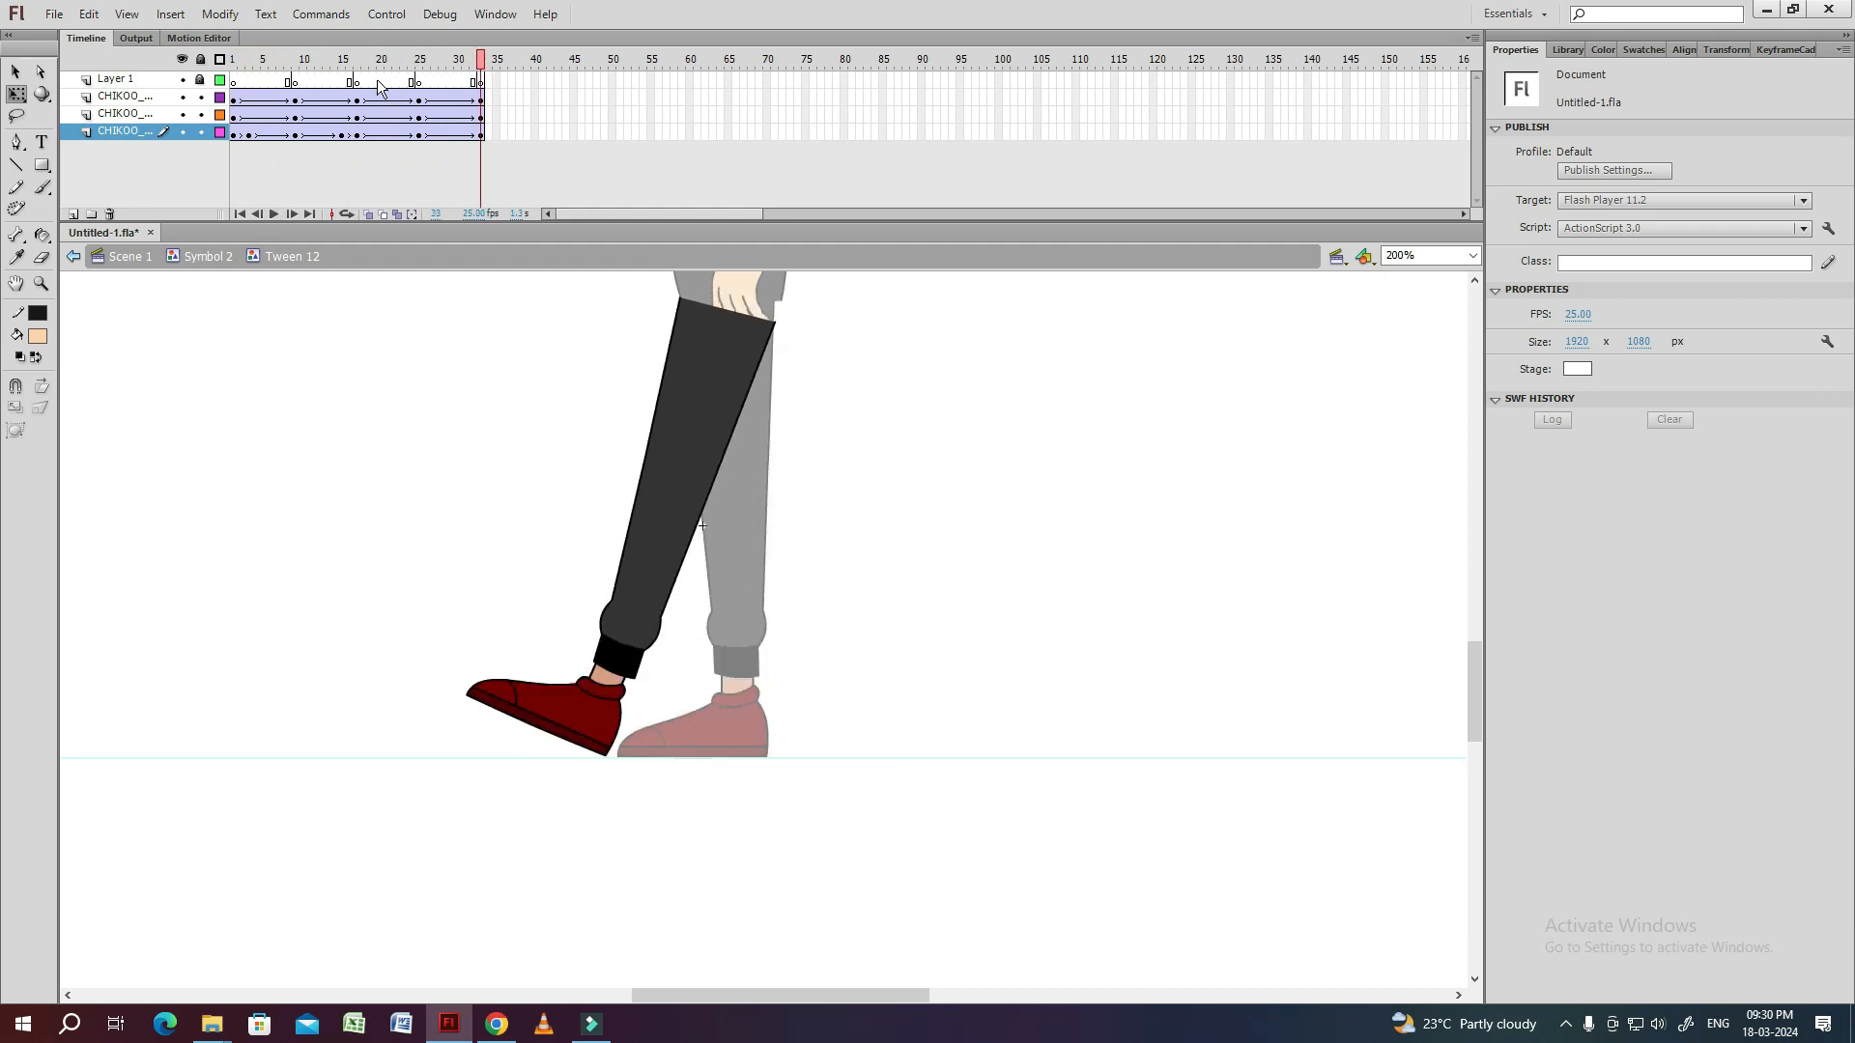
# Inside the shoe symbol, add a Layer 3 keyframe at frame 25 and rotate the ankle into the bent shin's cuff.
pyautogui.click(414, 63)
pyautogui.click(419, 63)
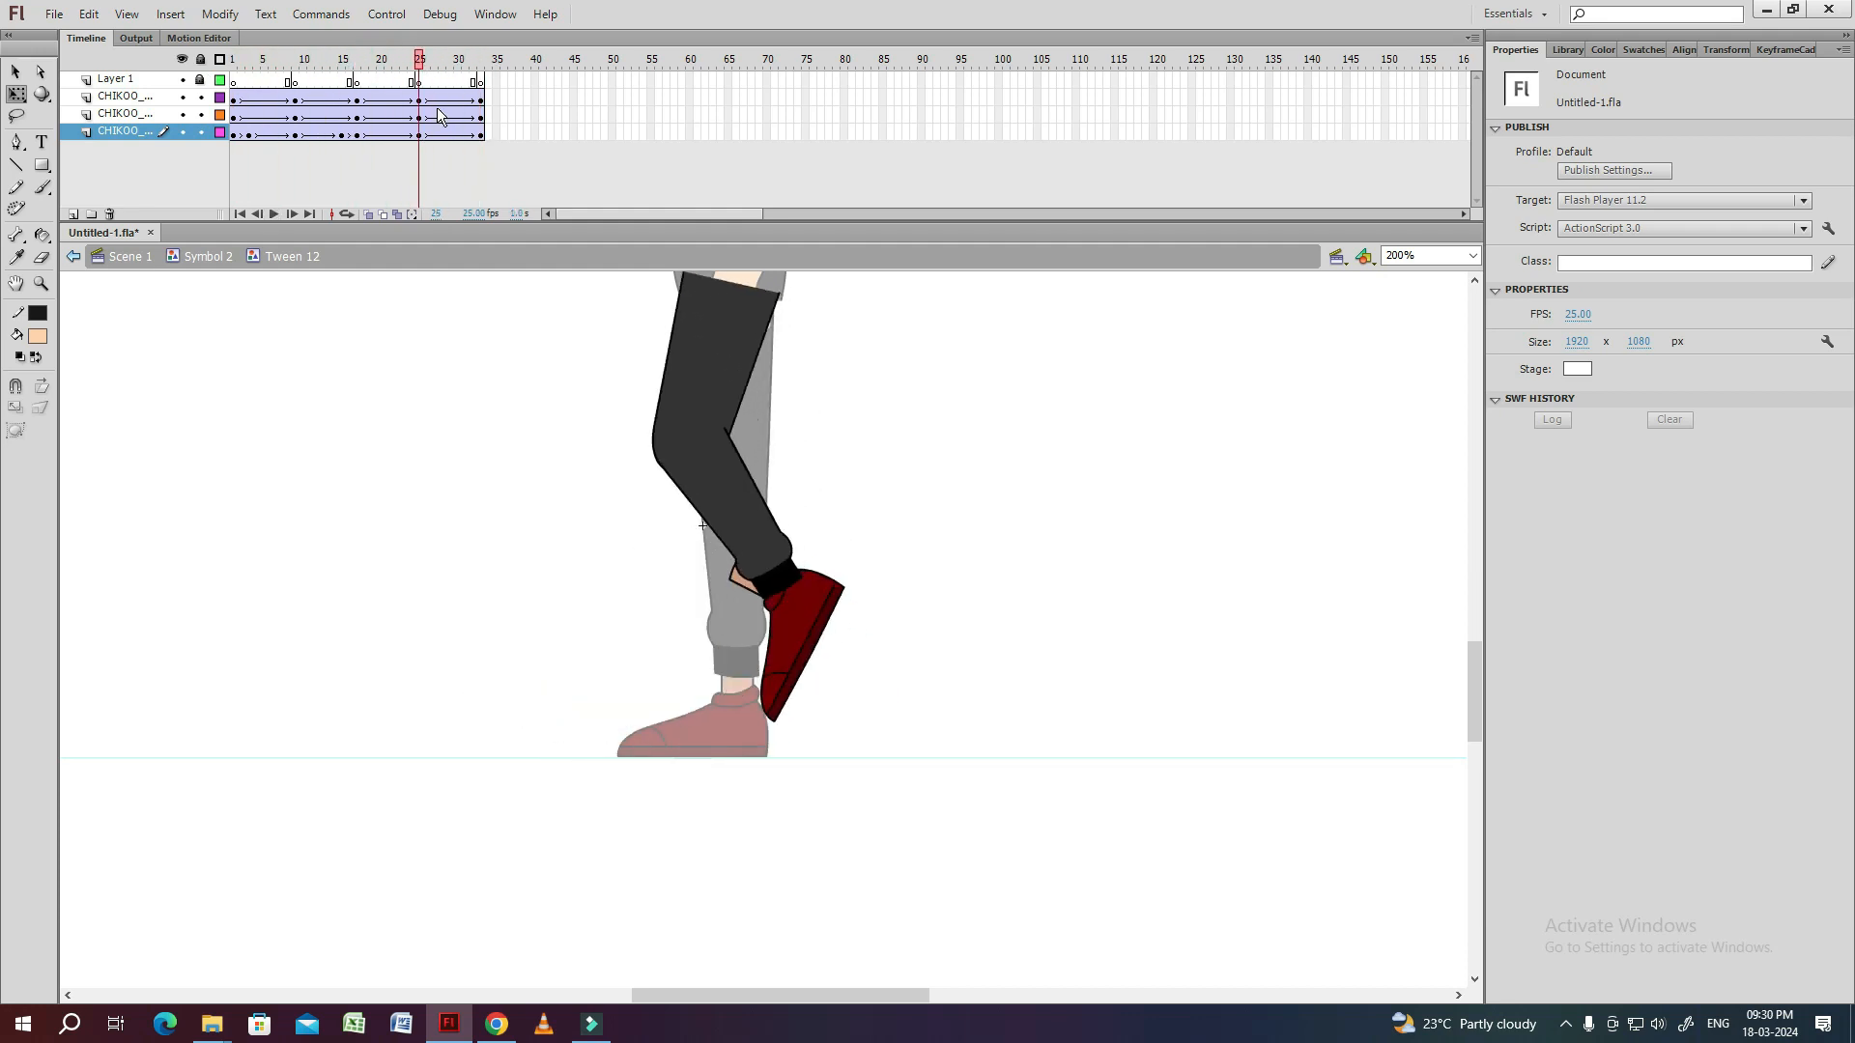
pyautogui.click(806, 647)
pyautogui.hotkey('ctrl', '=')
pyautogui.click(964, 514)
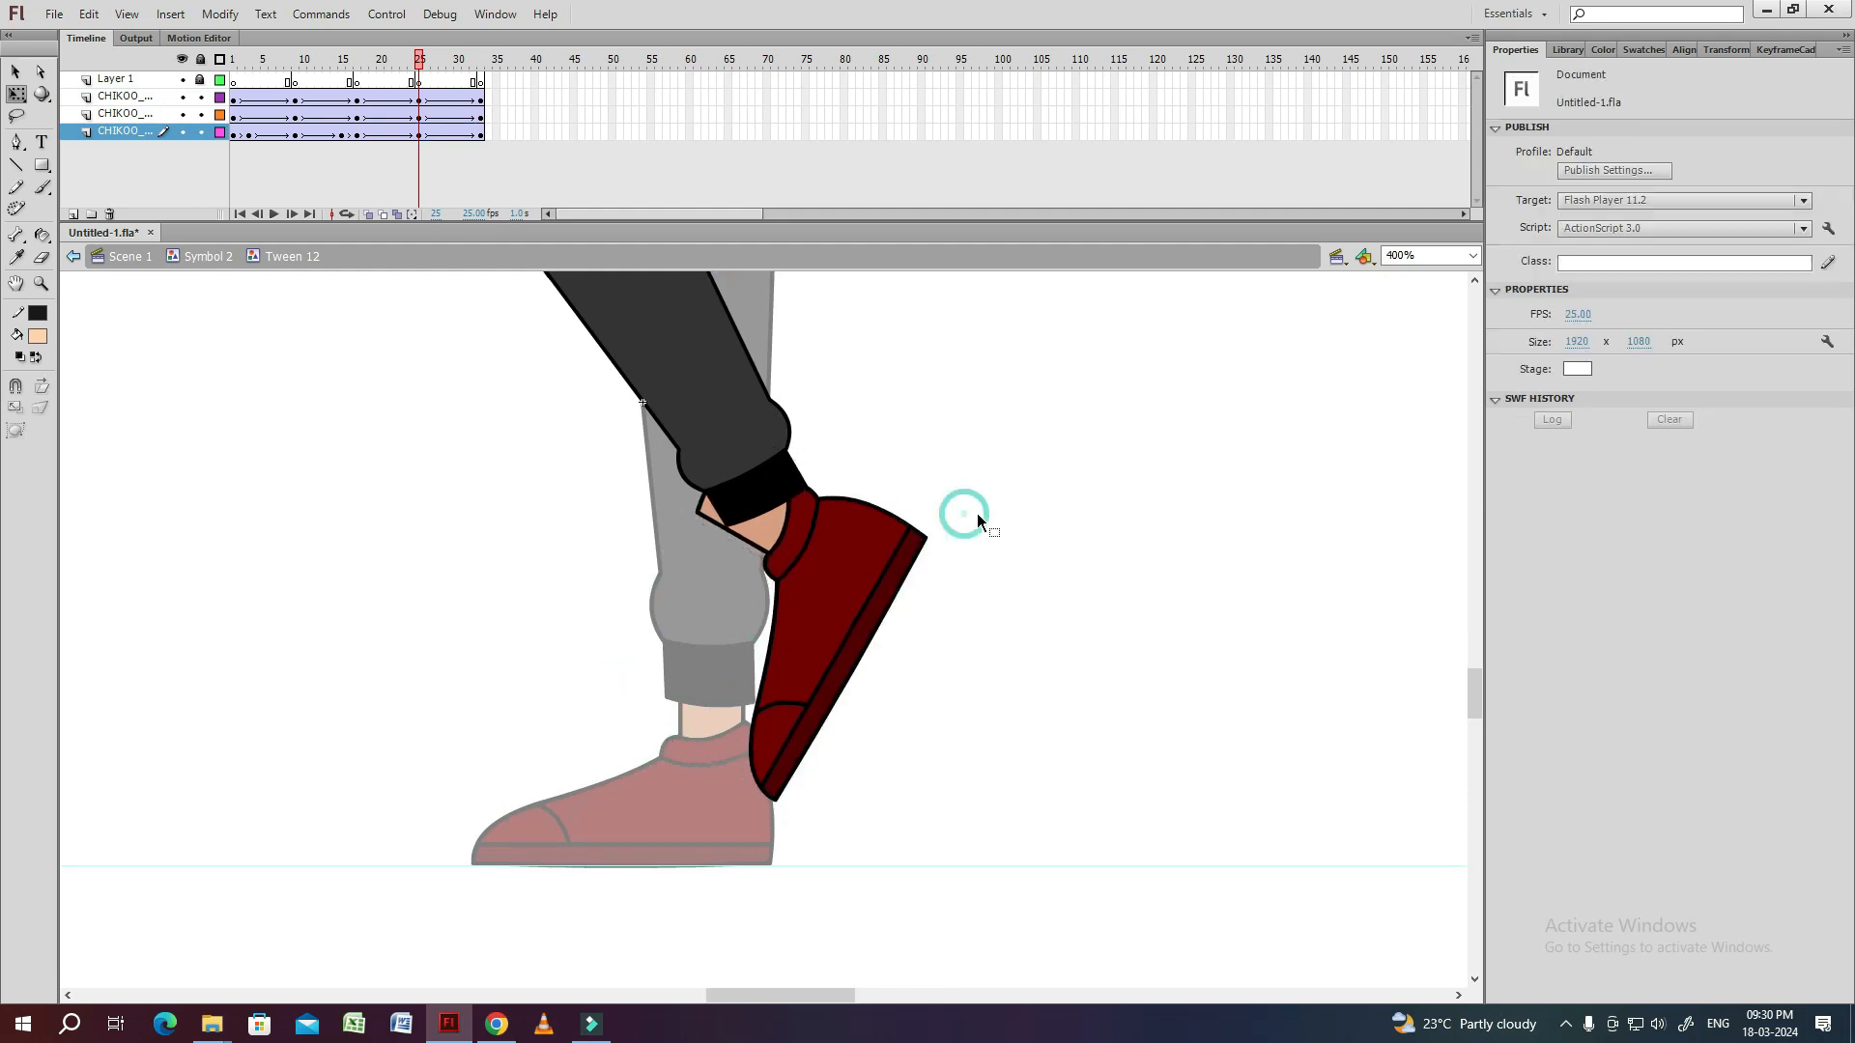
pyautogui.doubleClick(825, 559)
pyautogui.click(746, 520)
pyautogui.hotkey('ctrl', '=')
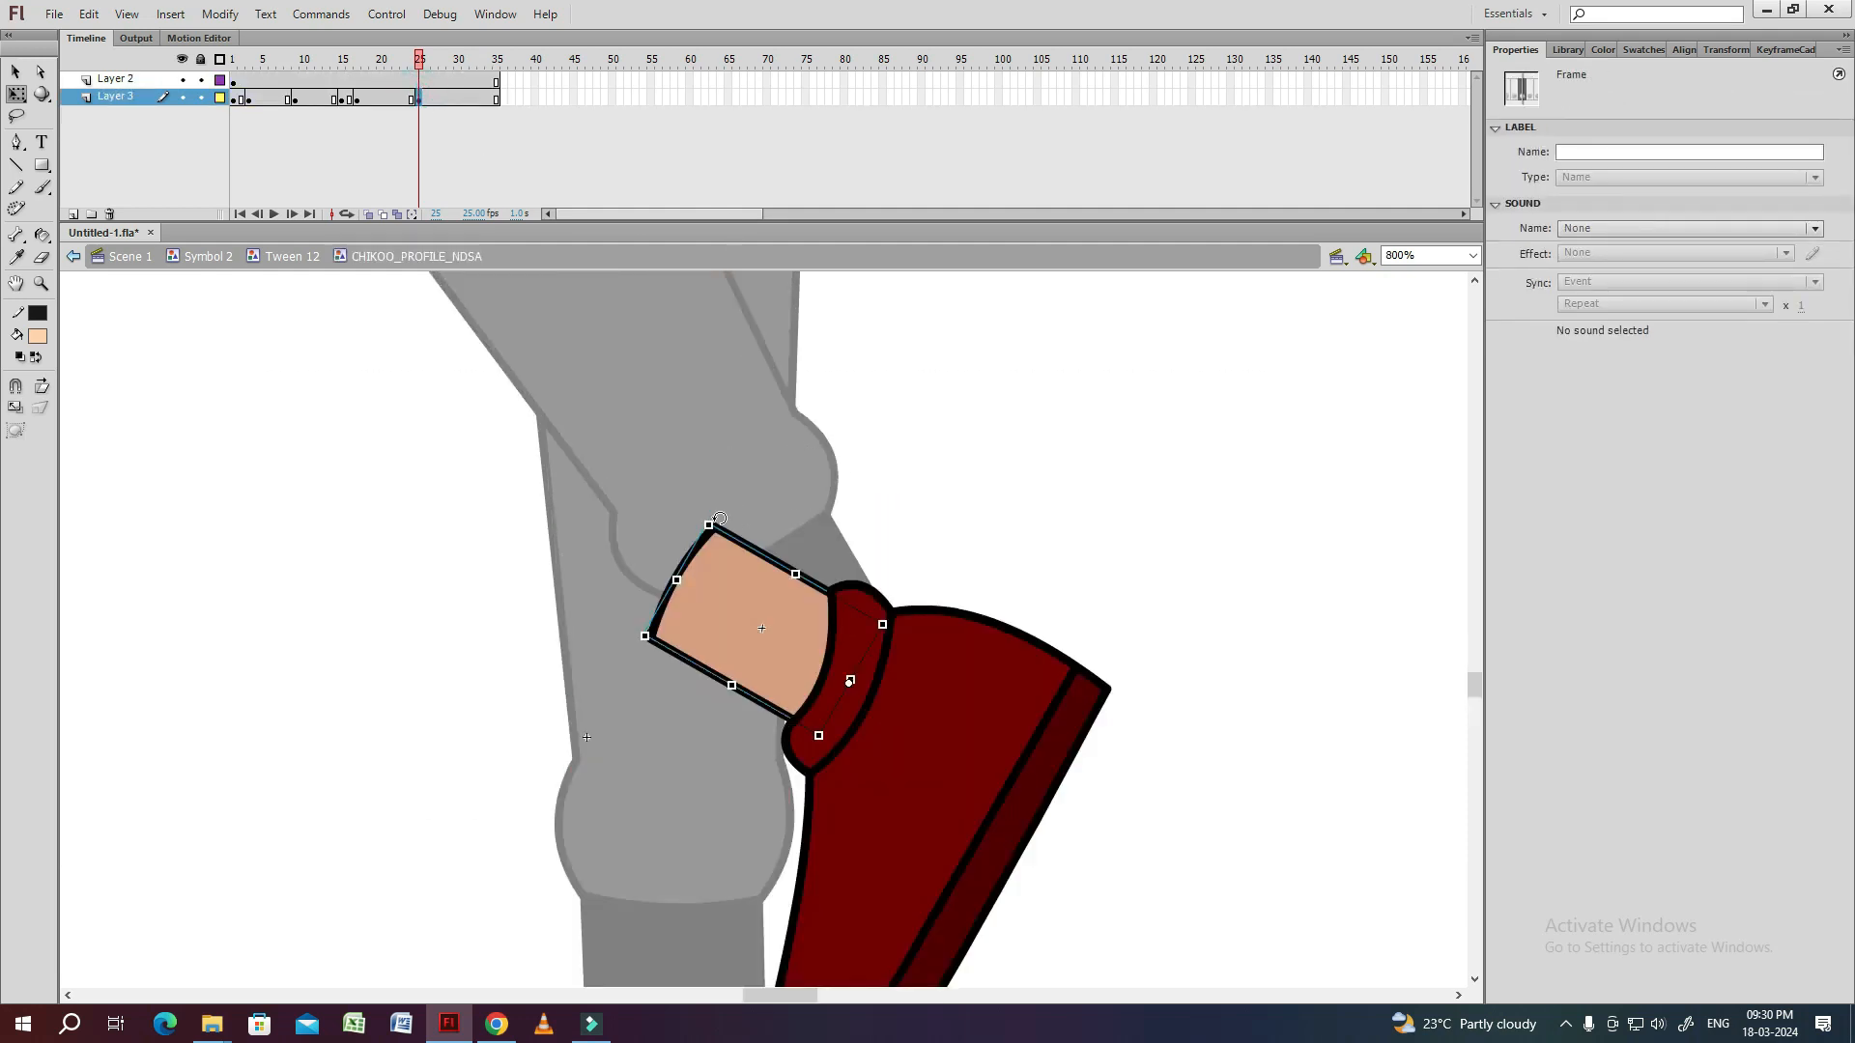
pyautogui.moveTo(773, 562); pyautogui.dragTo(775, 596)
pyautogui.doubleClick(919, 531)
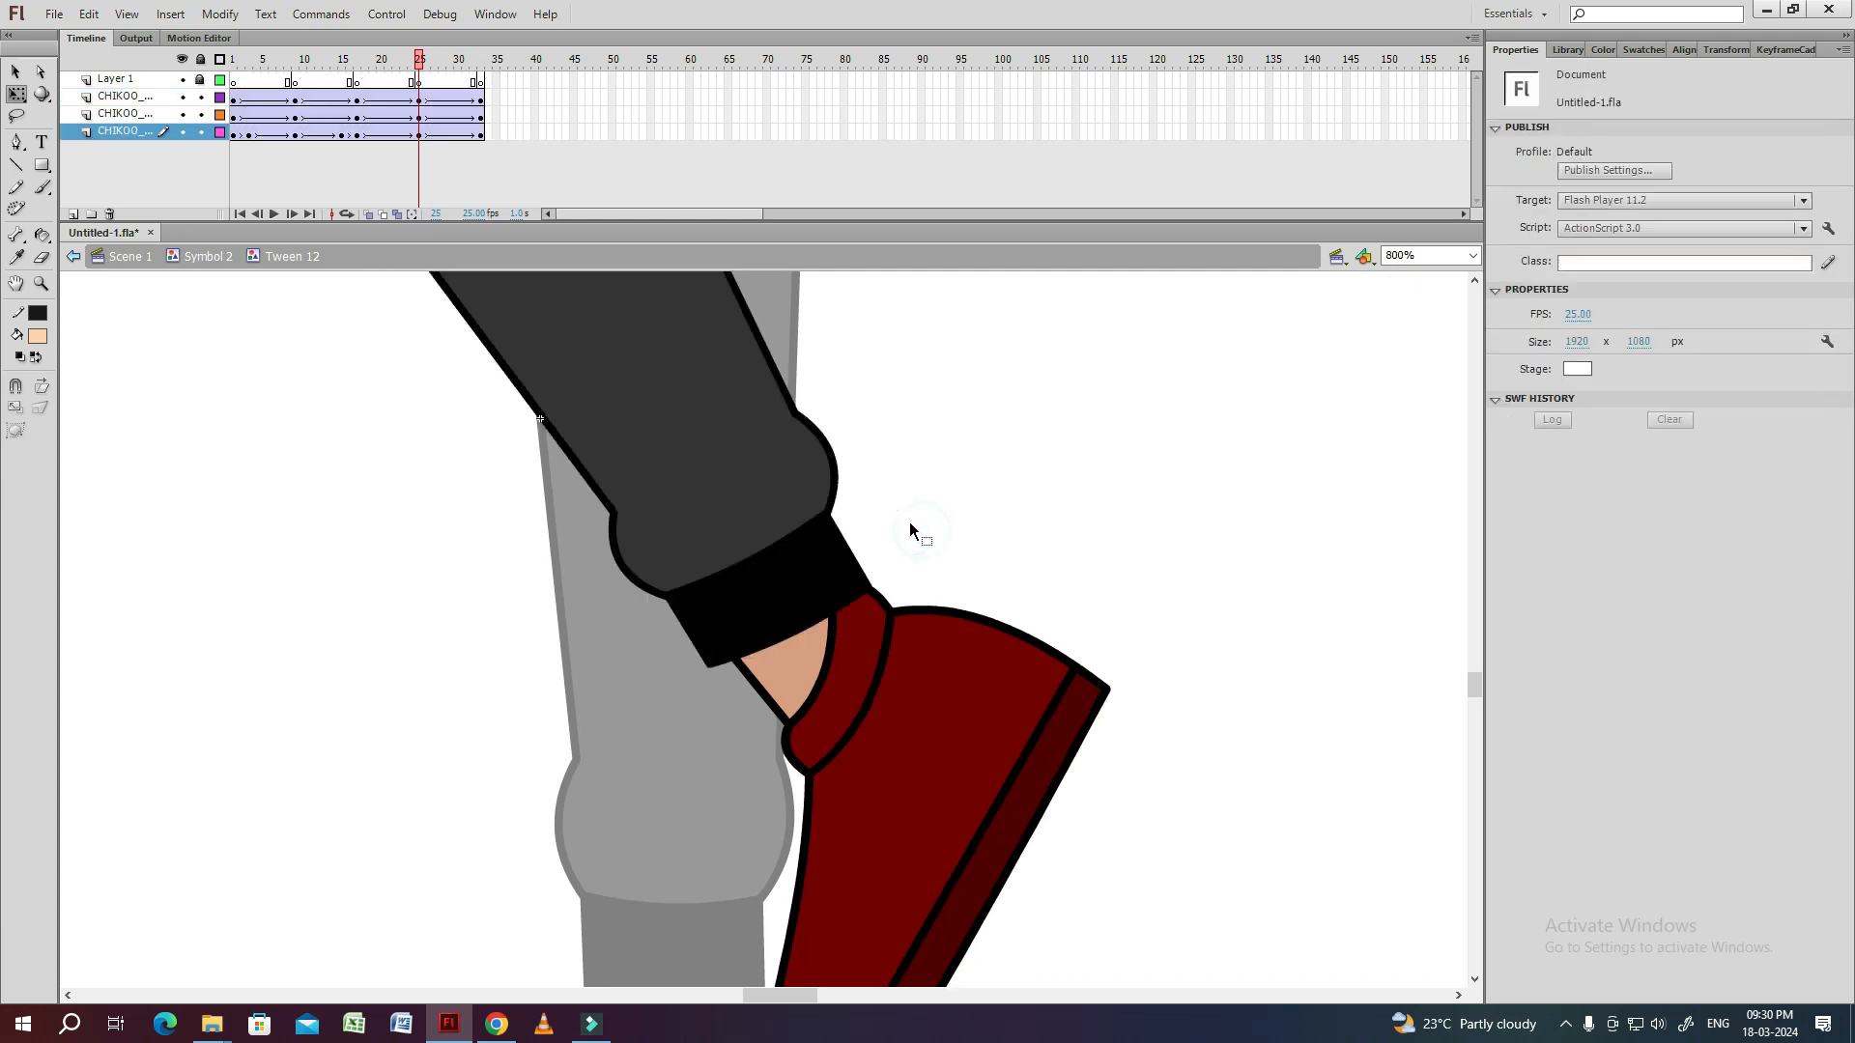
# Copy the ankle pose from frame 1 to frame 33 on Layer 3 inside the shoe symbol.
pyautogui.press('Return')
pyautogui.doubleClick(956, 634)
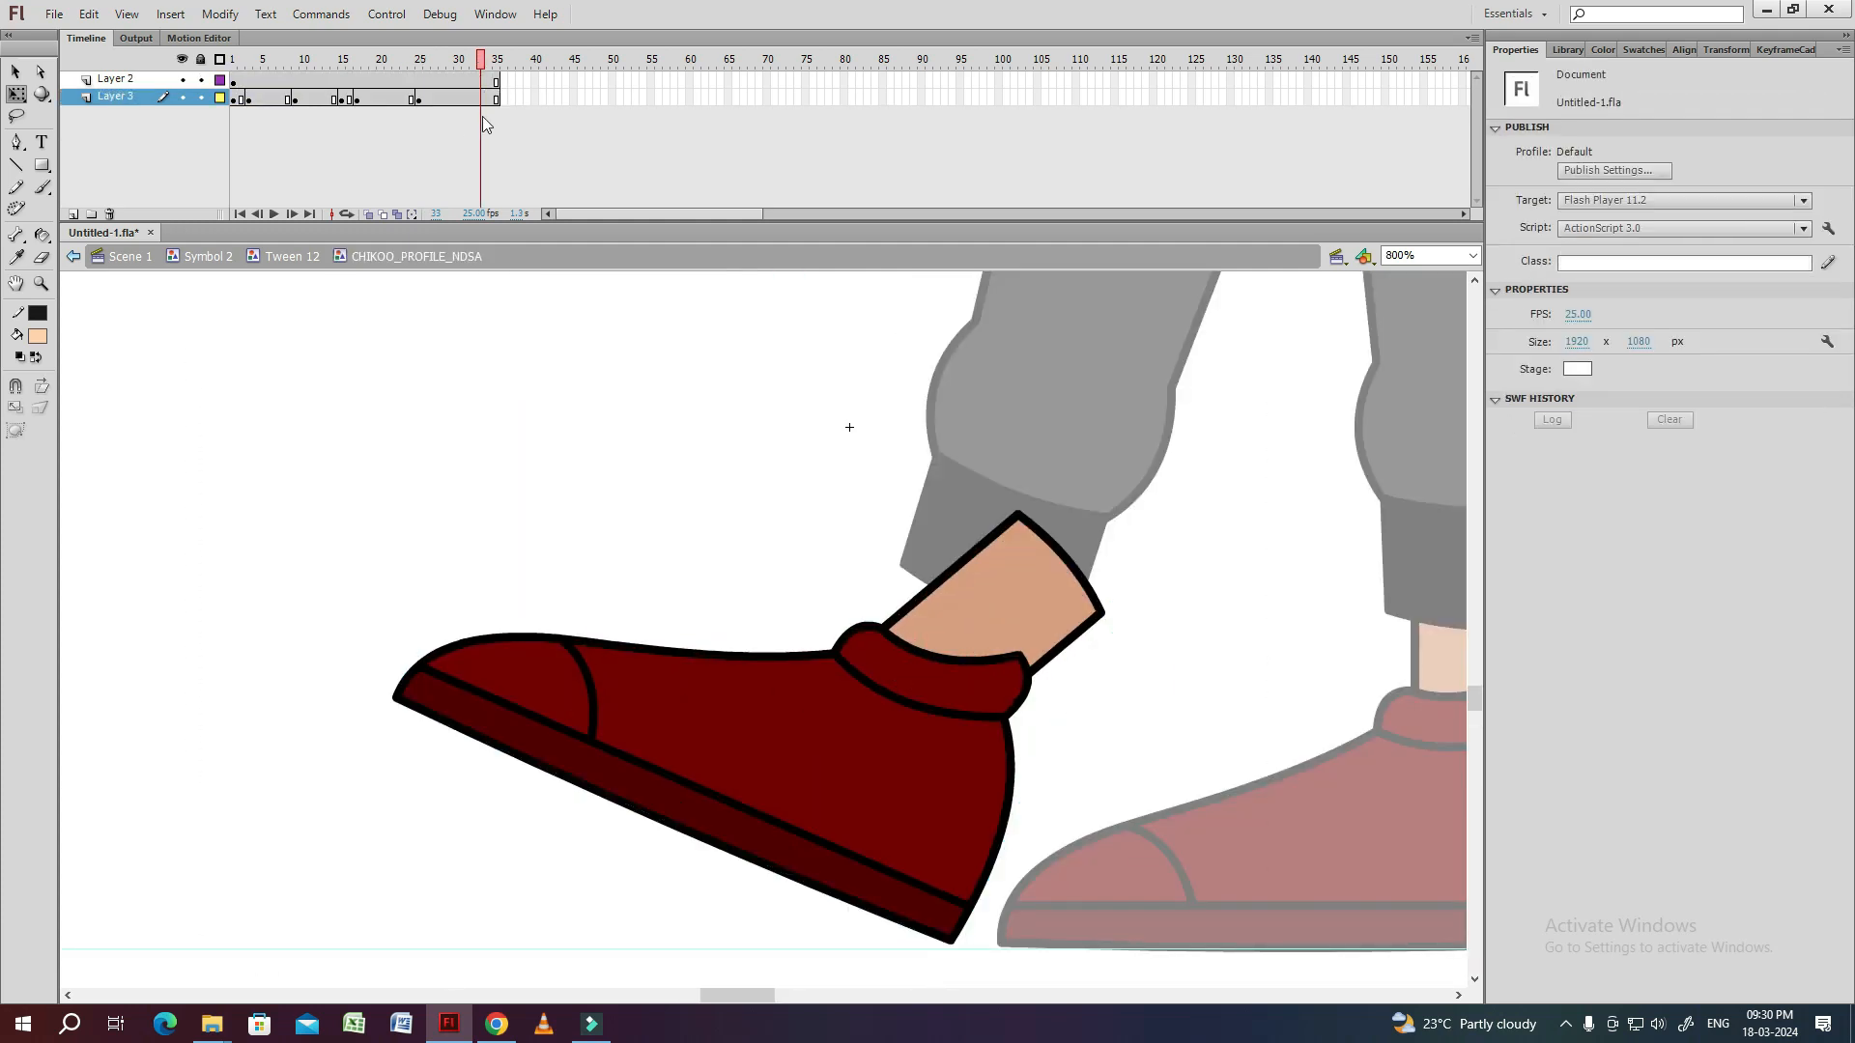
pyautogui.click(471, 142)
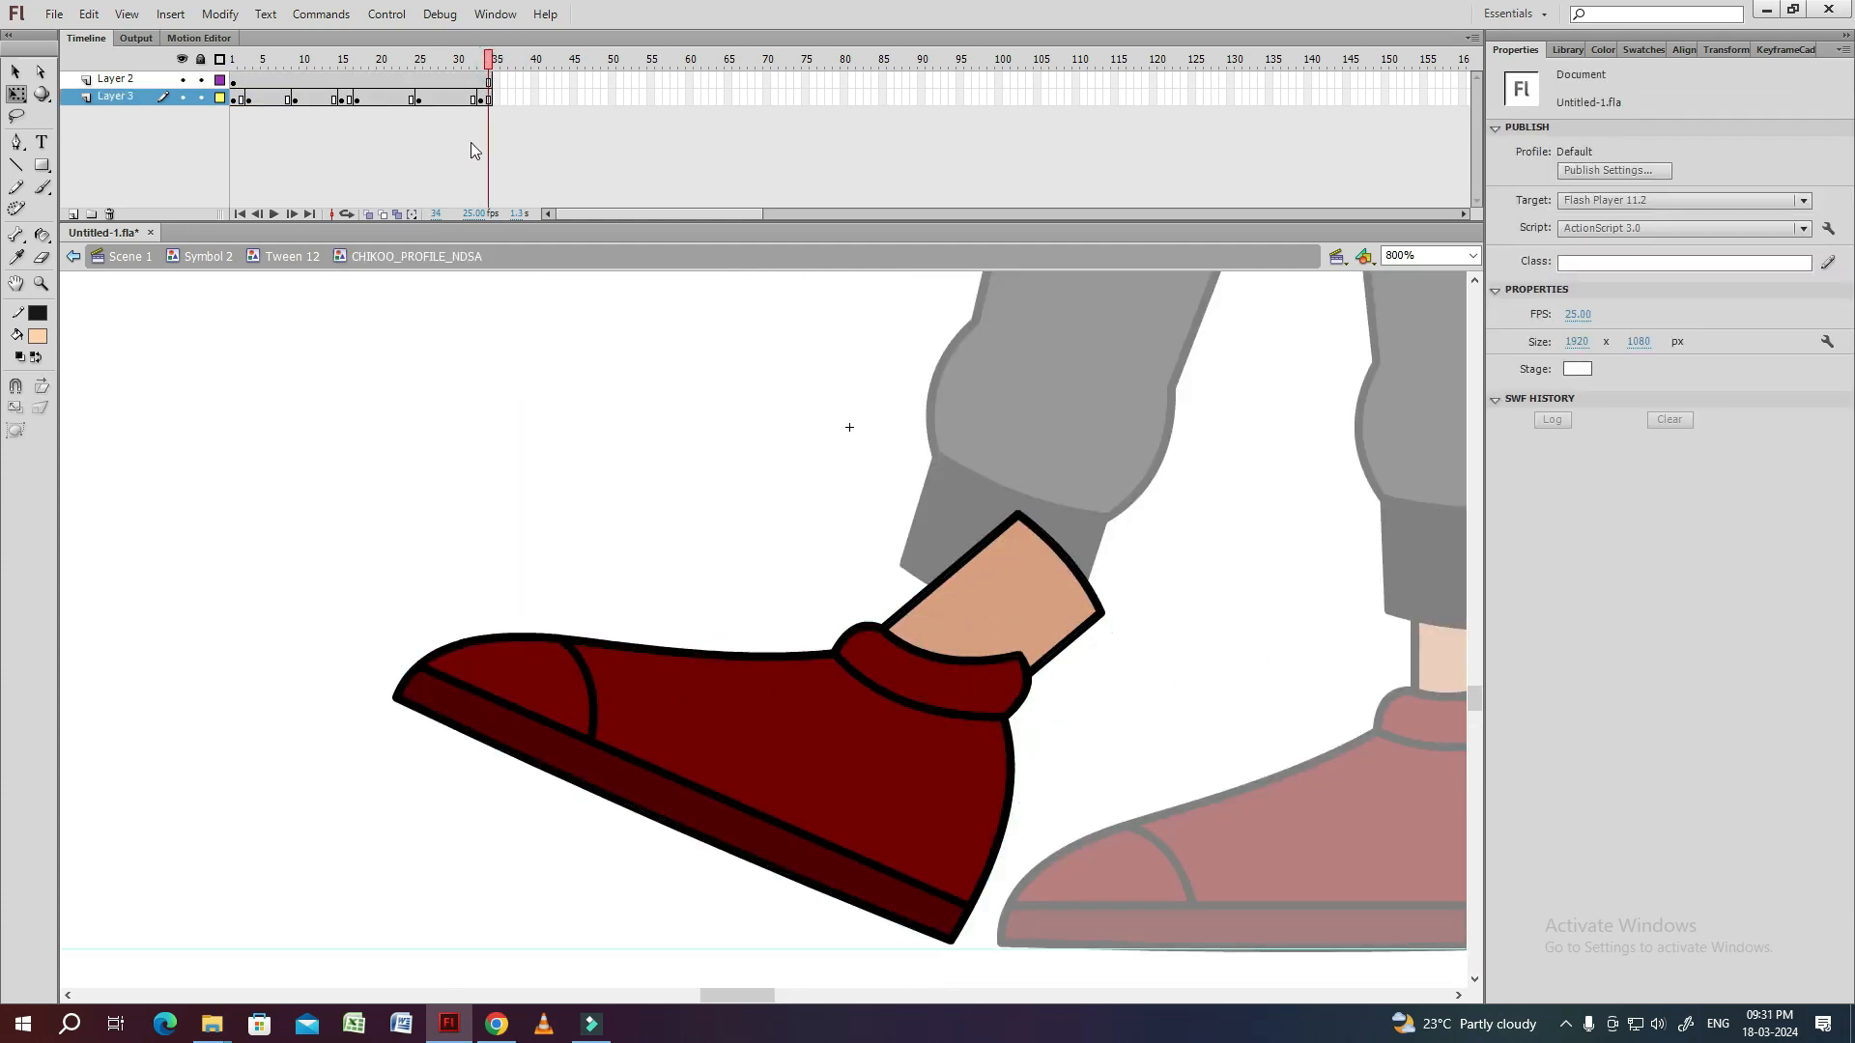
pyautogui.click(237, 101)
pyautogui.doubleClick(594, 462)
pyautogui.moveTo(423, 58); pyautogui.dragTo(473, 58)
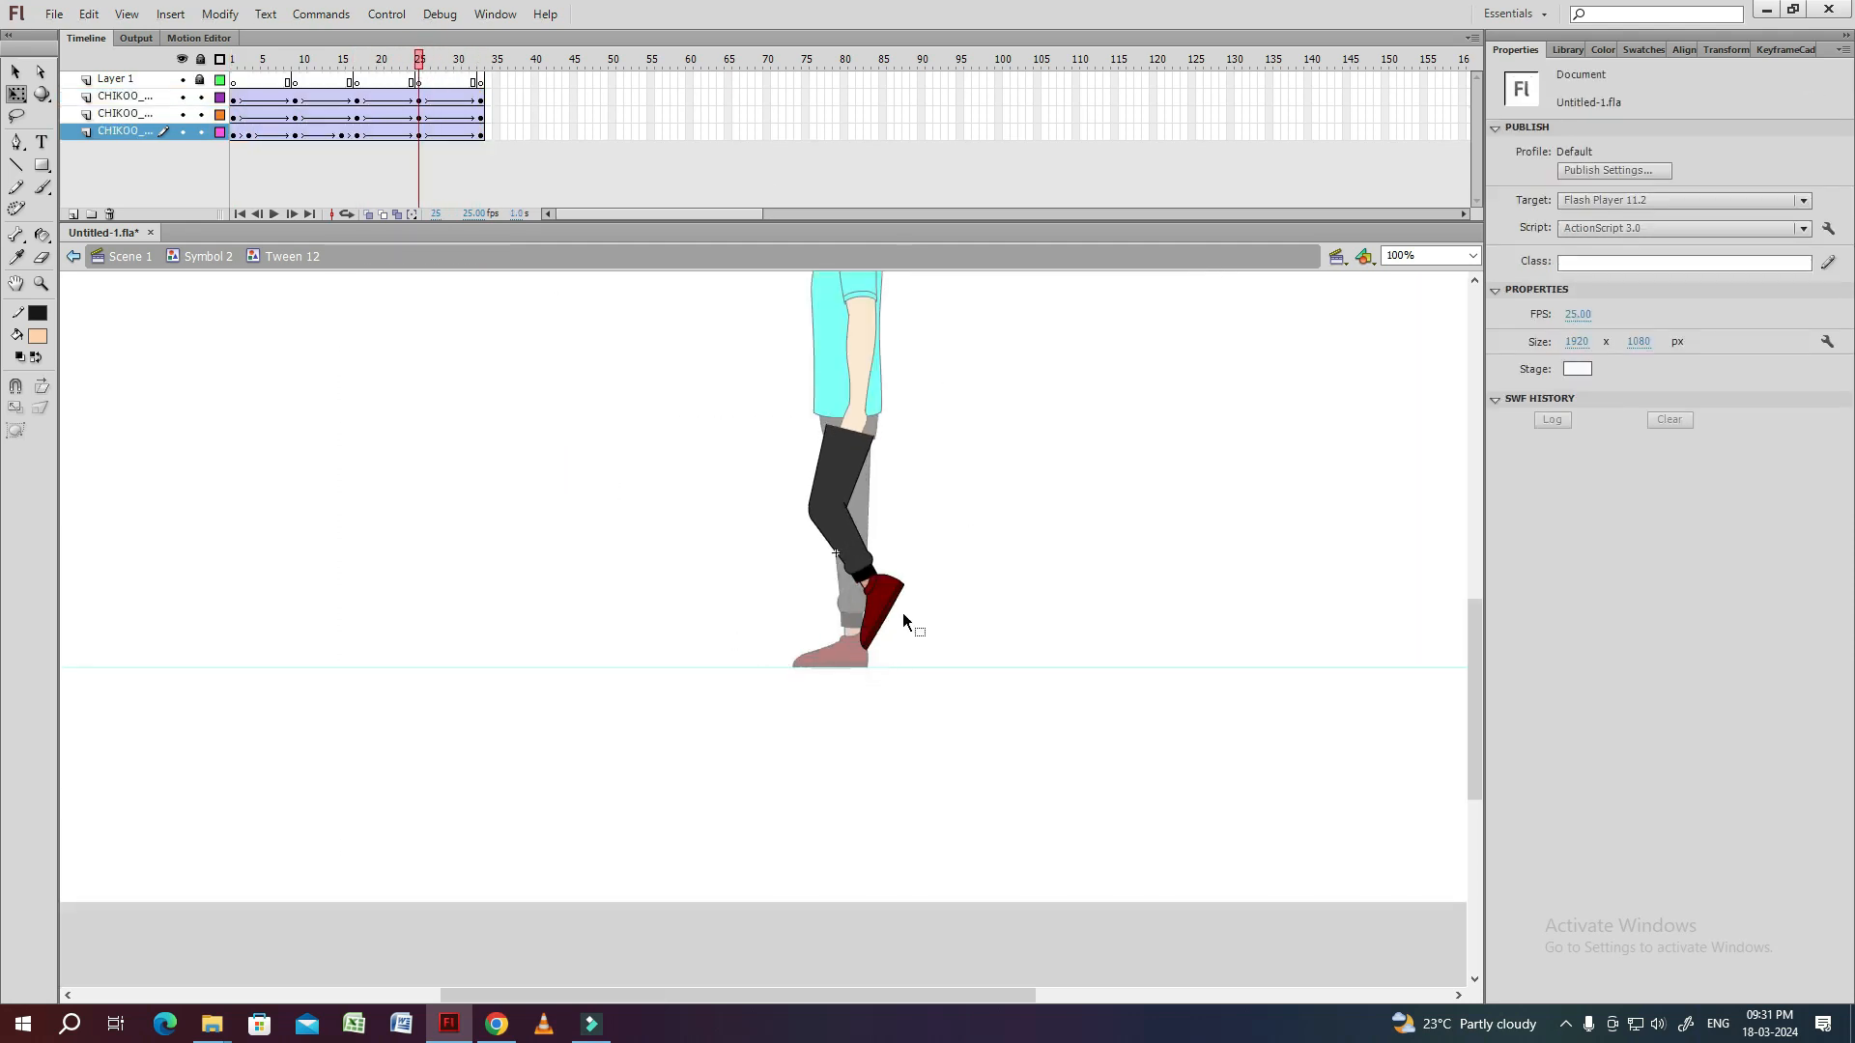
# Select all of the leg parts at frame 25, nudge them up at the hip, and play the animation.
pyautogui.click(886, 606)
pyautogui.hotkey('ctrl', '=')
pyautogui.hotkey('ctrl', '=')
pyautogui.click(962, 524)
pyautogui.hotkey('ctrl', '-')
pyautogui.moveTo(869, 372); pyautogui.dragTo(877, 430)
pyautogui.hotkey('ctrl', 'a')
pyautogui.hotkey('shift', 'Up')
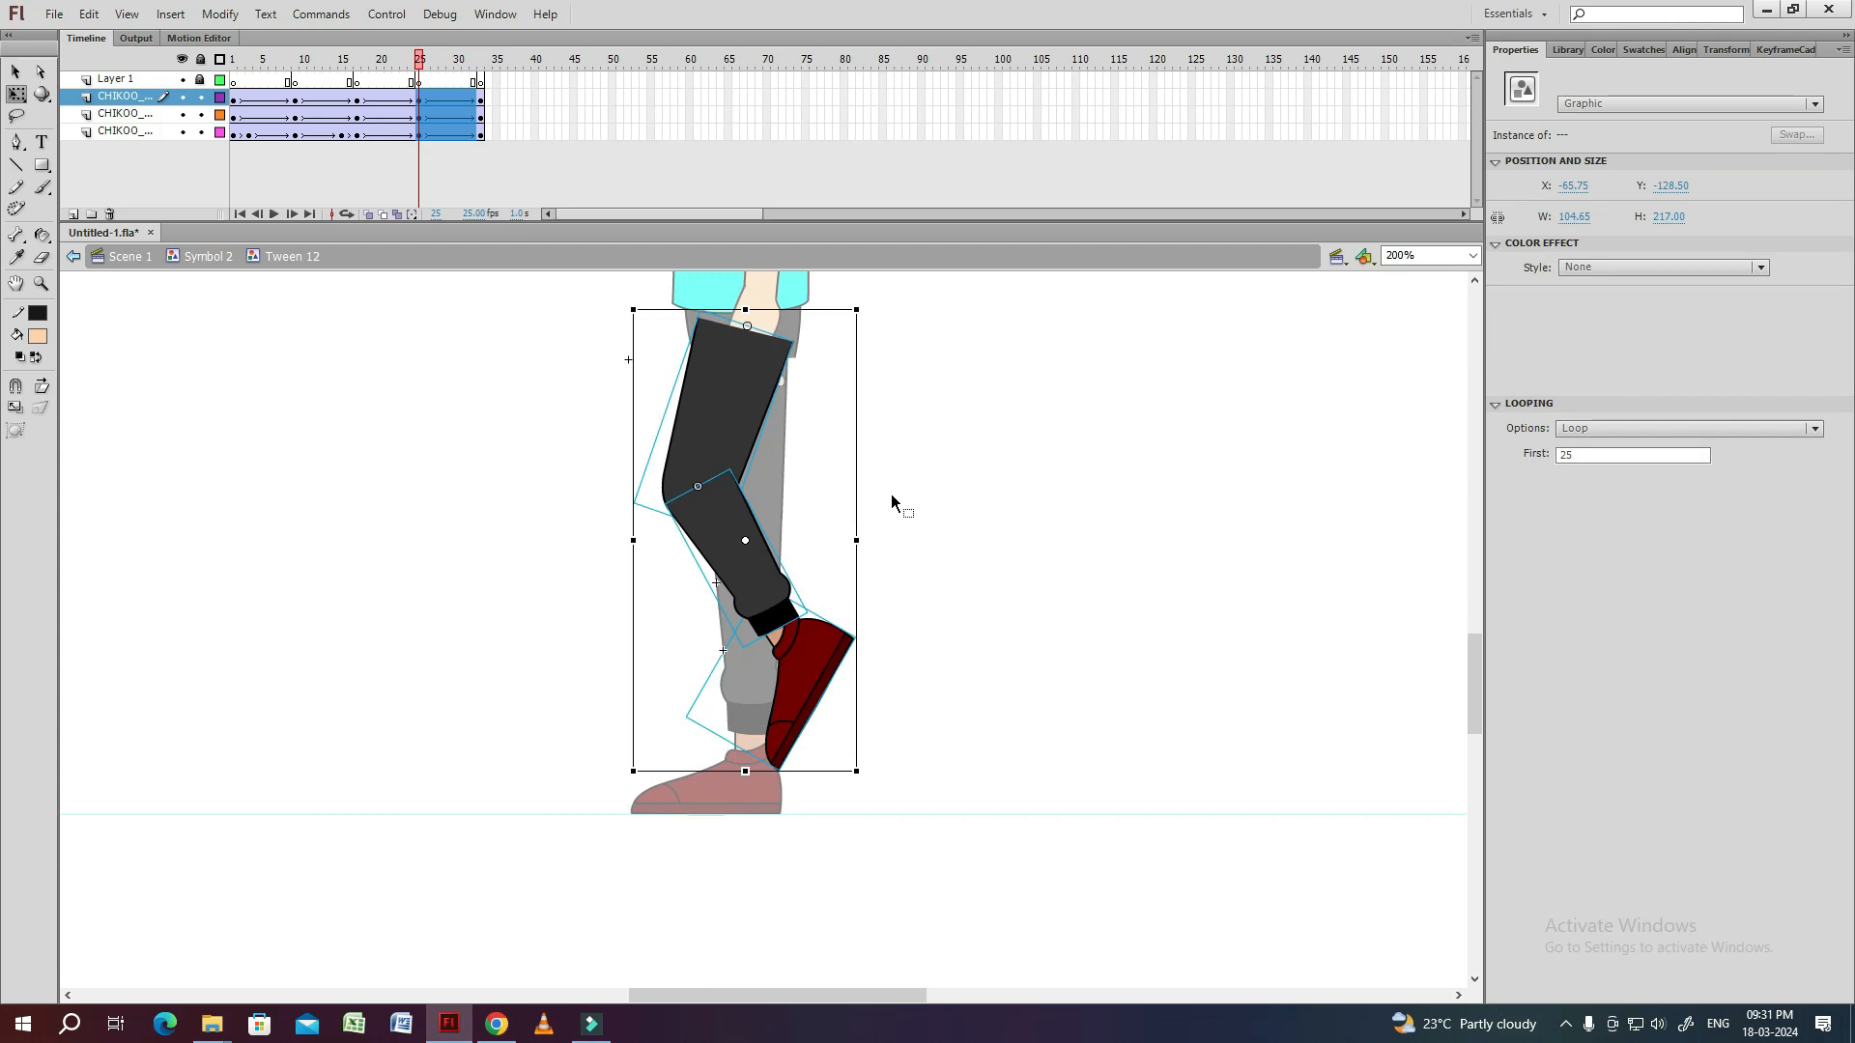
pyautogui.click(891, 494)
pyautogui.press('Return')
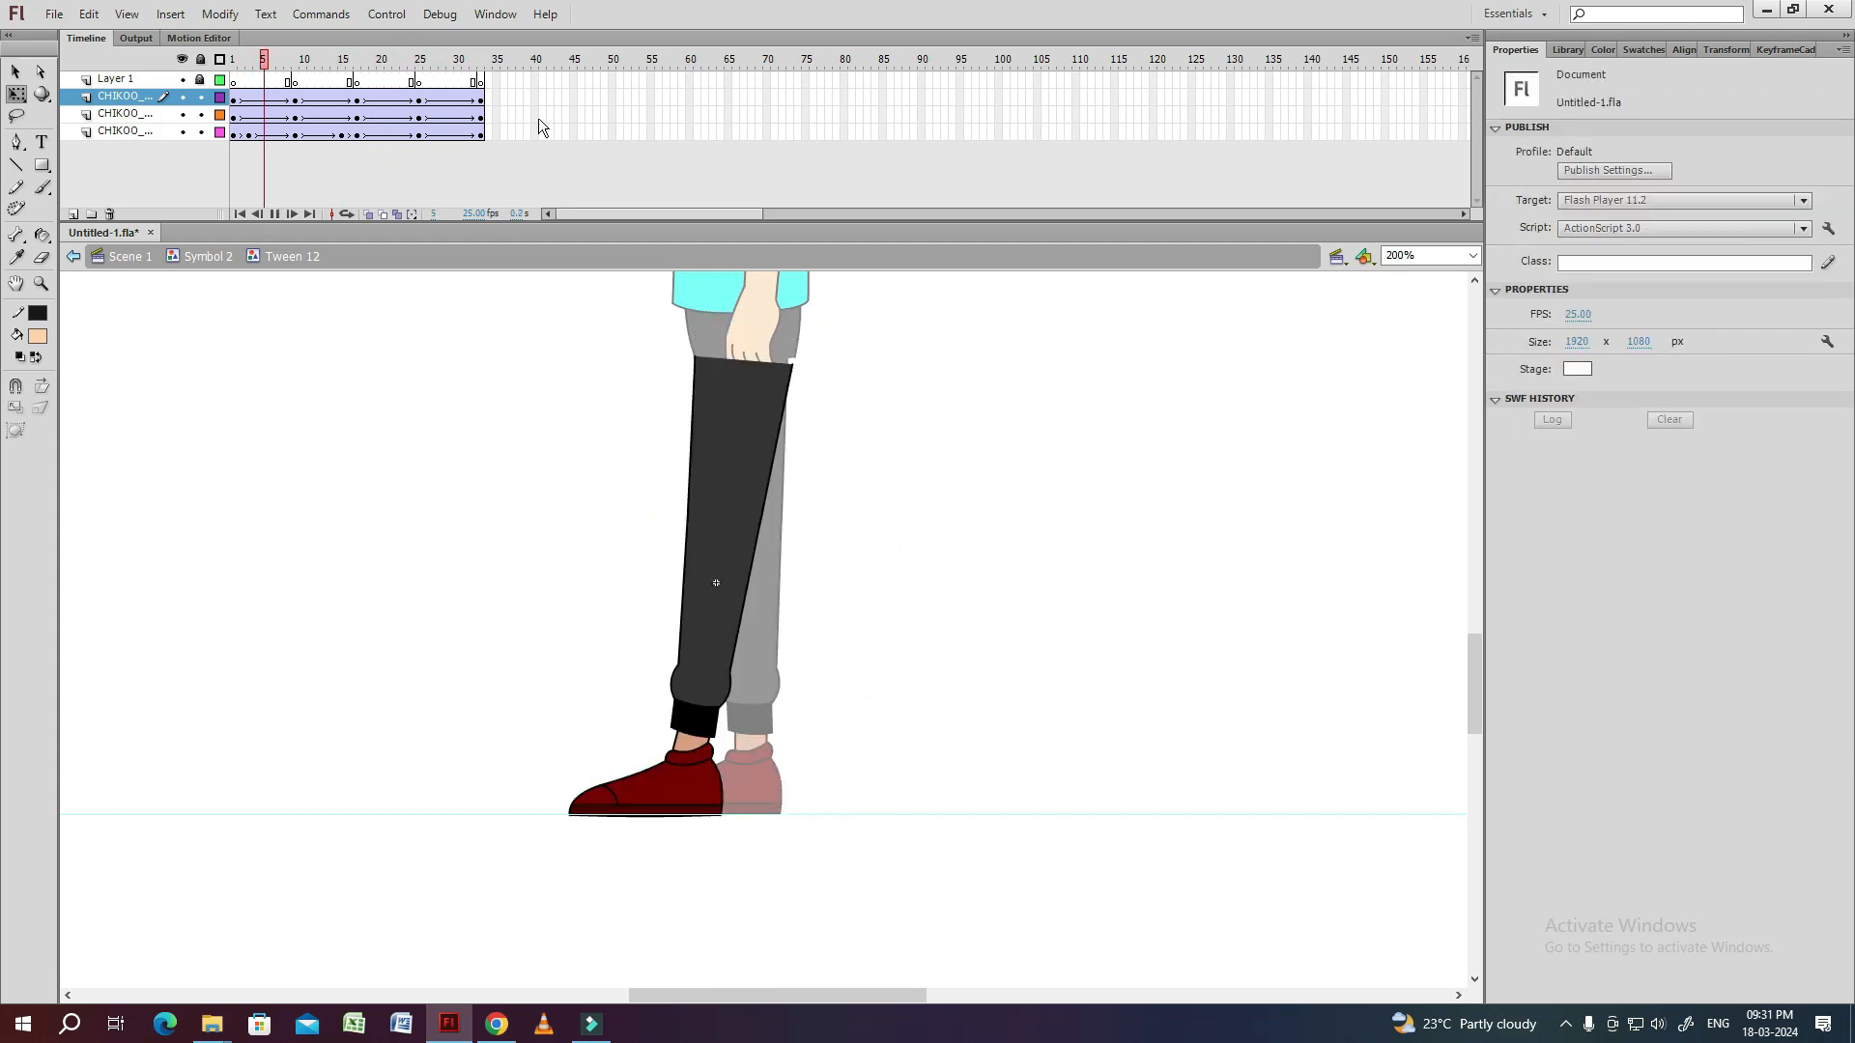
# Create classic tweens between the ankle keyframes on Layer 3 inside the shoe symbol.
pyautogui.click(235, 61)
pyautogui.click(609, 766)
pyautogui.hotkey('ctrl', '=')
pyautogui.doubleClick(825, 703)
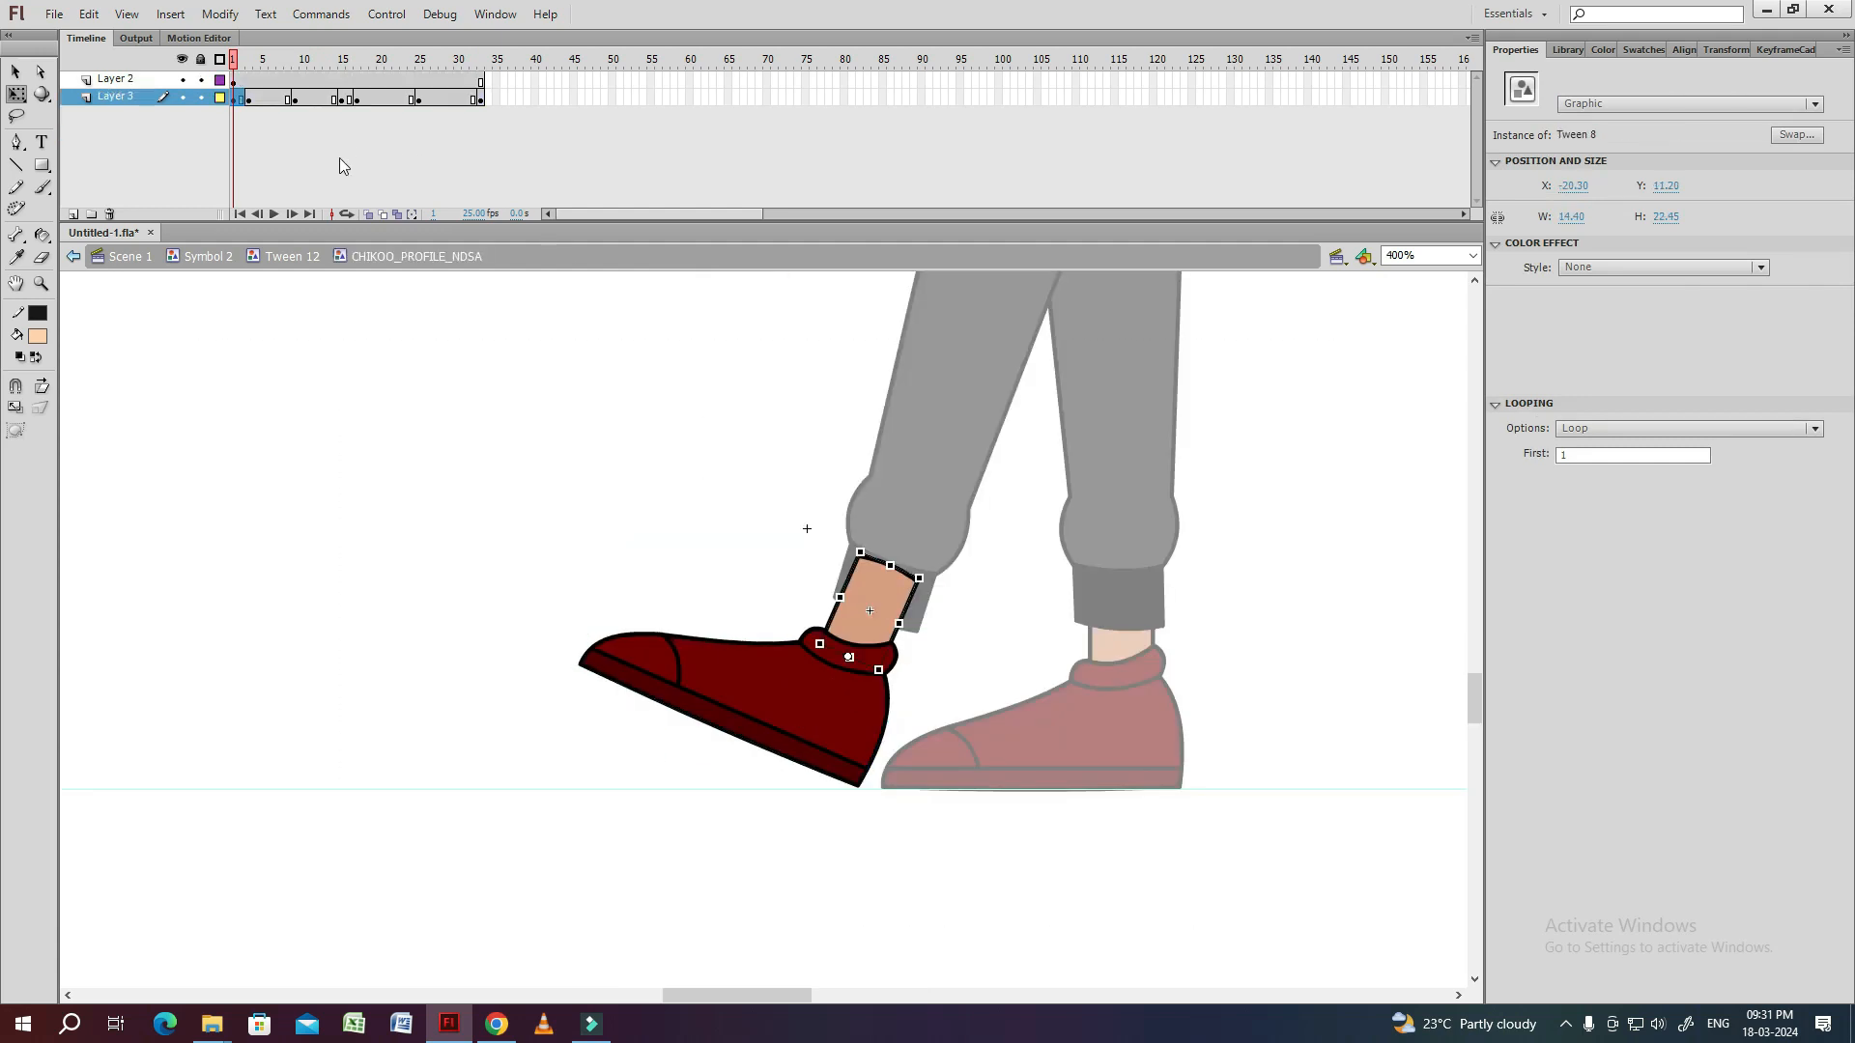
pyautogui.click(339, 159)
pyautogui.click(442, 133)
pyautogui.moveTo(389, 109); pyautogui.dragTo(481, 103)
pyautogui.rightClick(443, 102)
pyautogui.click(505, 159)
pyautogui.doubleClick(503, 469)
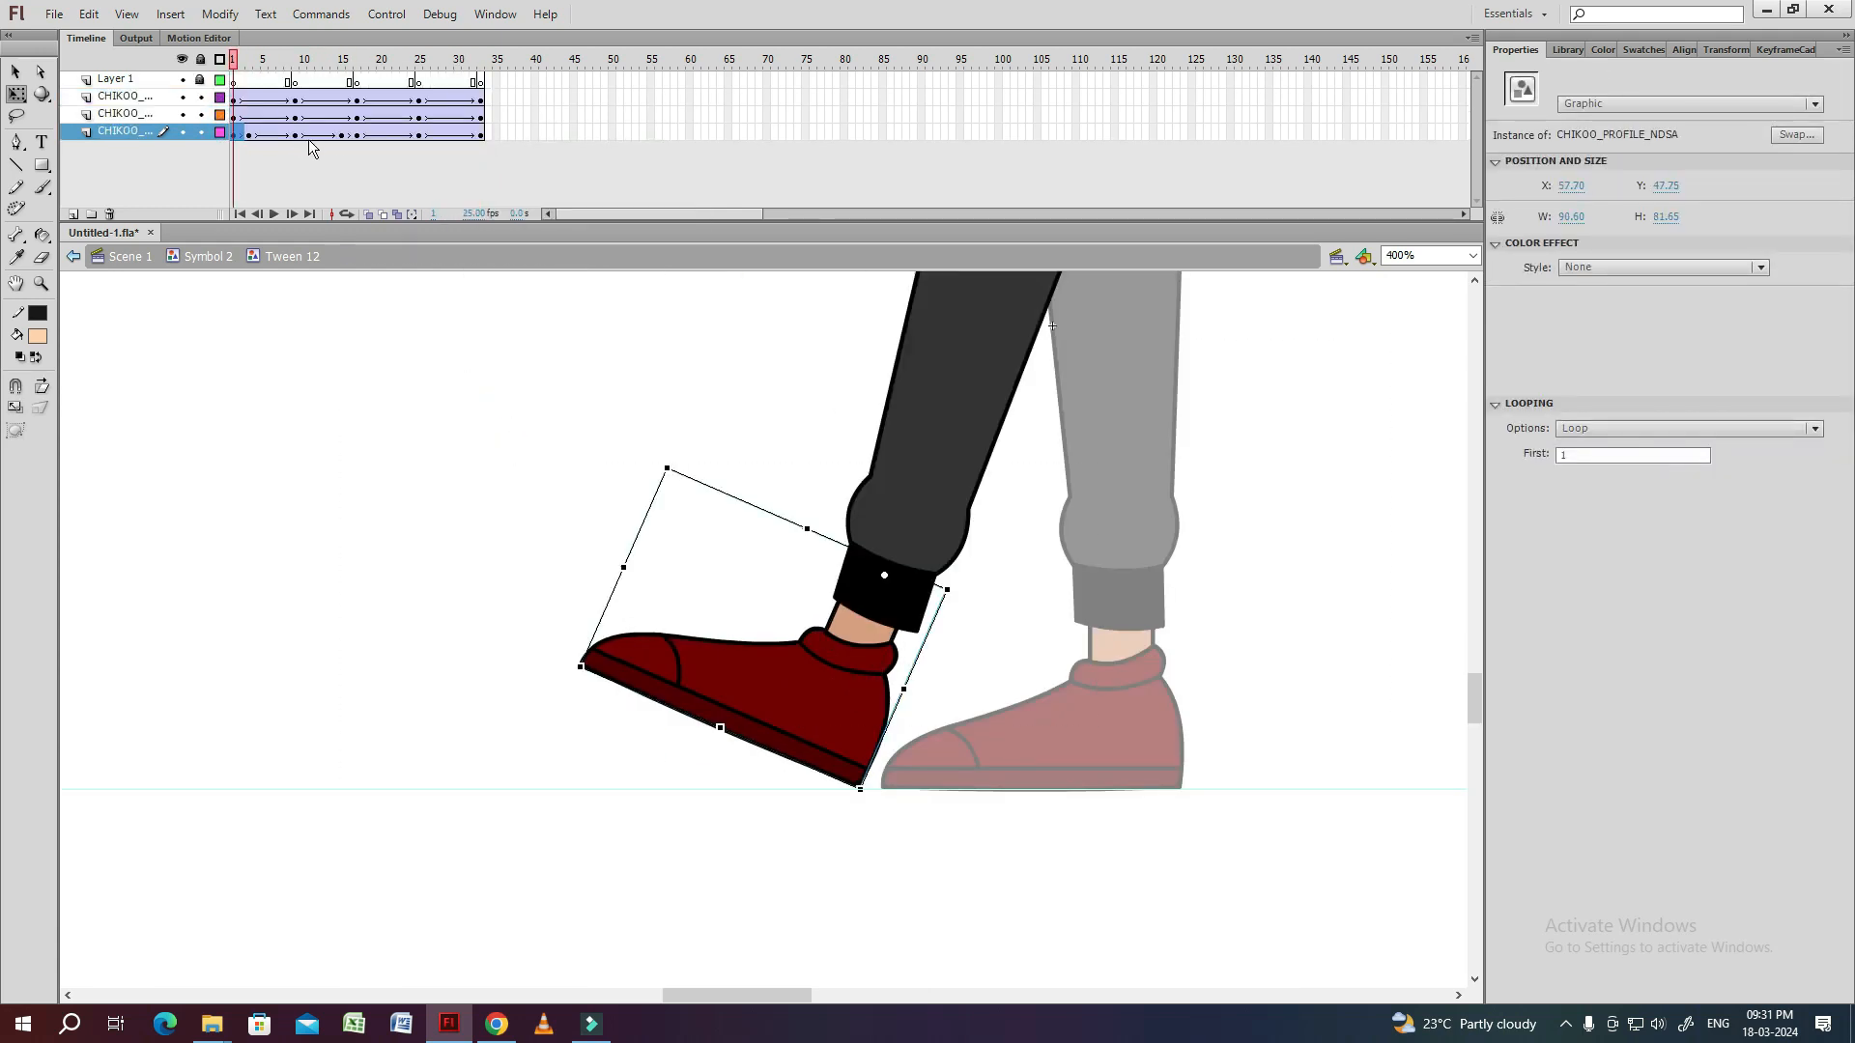
# Play the animation, then inside the shoe symbol add a Layer 2 keyframe at frame 17.
pyautogui.press('Return')
pyautogui.moveTo(357, 60); pyautogui.dragTo(360, 73)
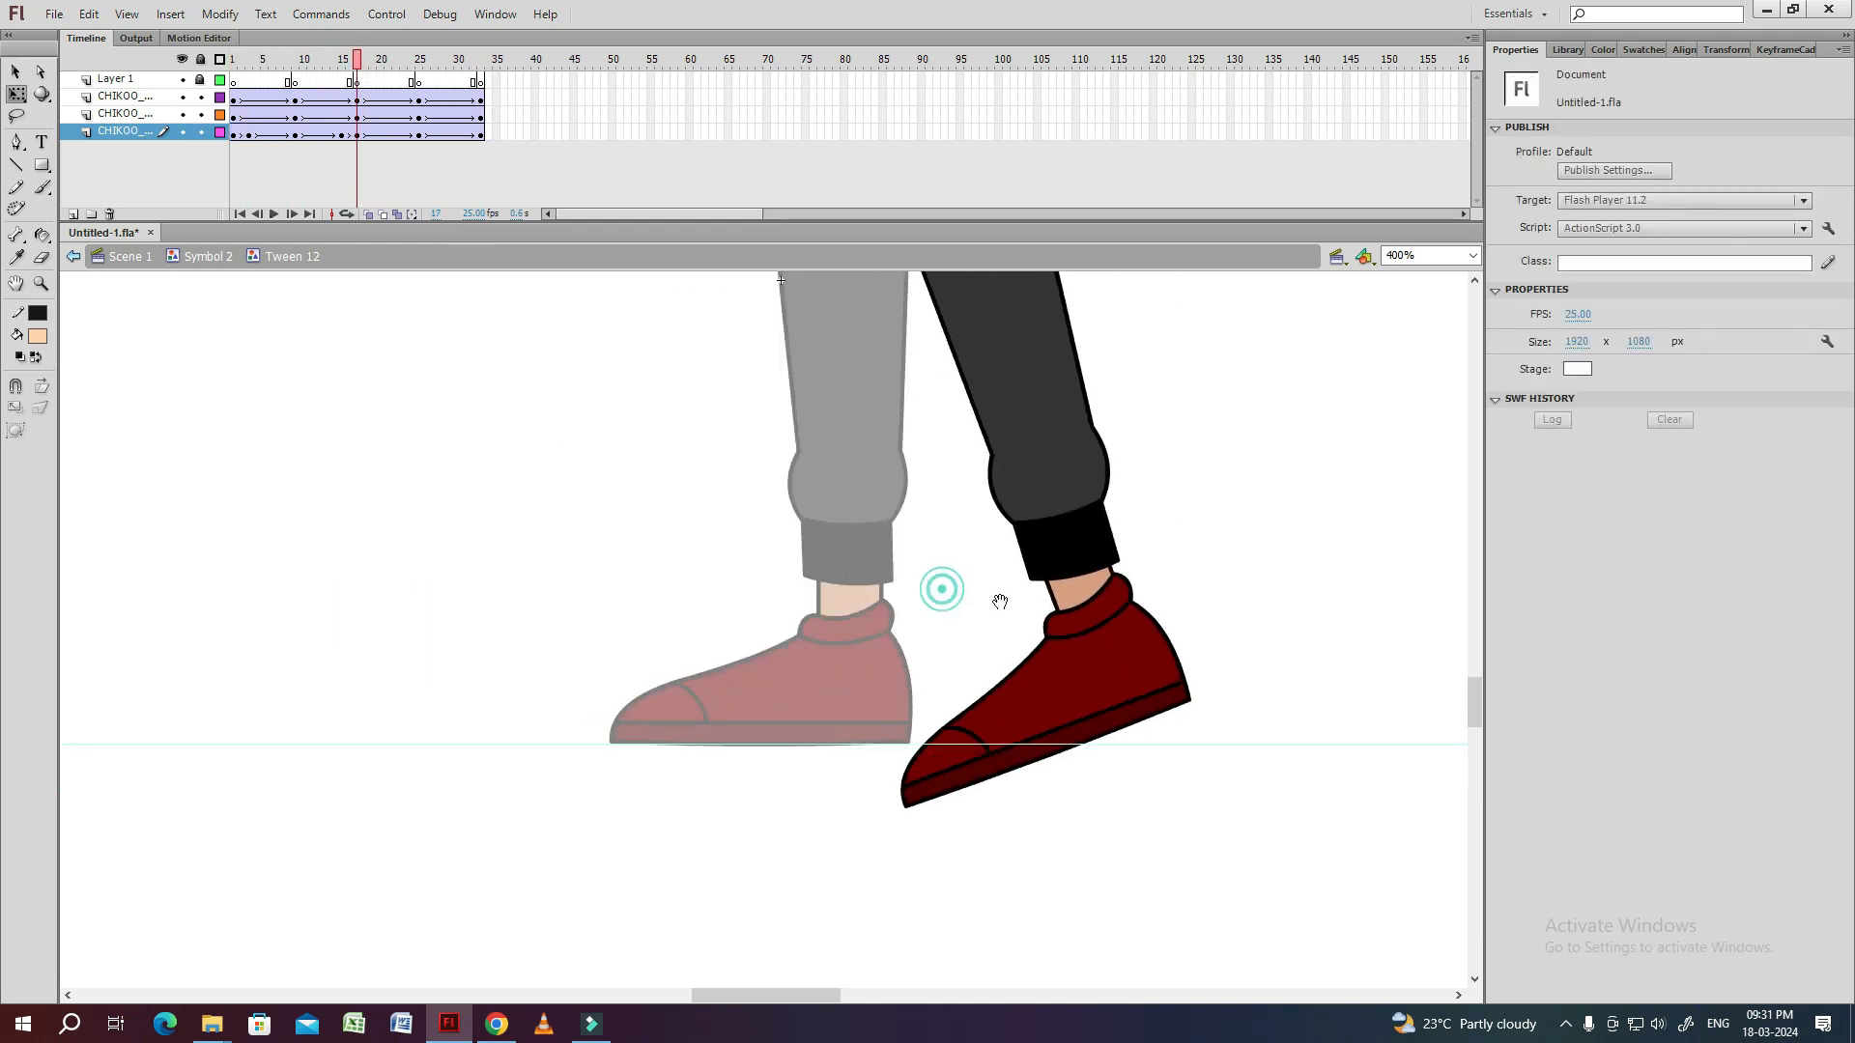
pyautogui.moveTo(999, 602); pyautogui.dragTo(801, 528)
pyautogui.doubleClick(898, 608)
pyautogui.click(358, 82)
pyautogui.hotkey('ctrl', '=')
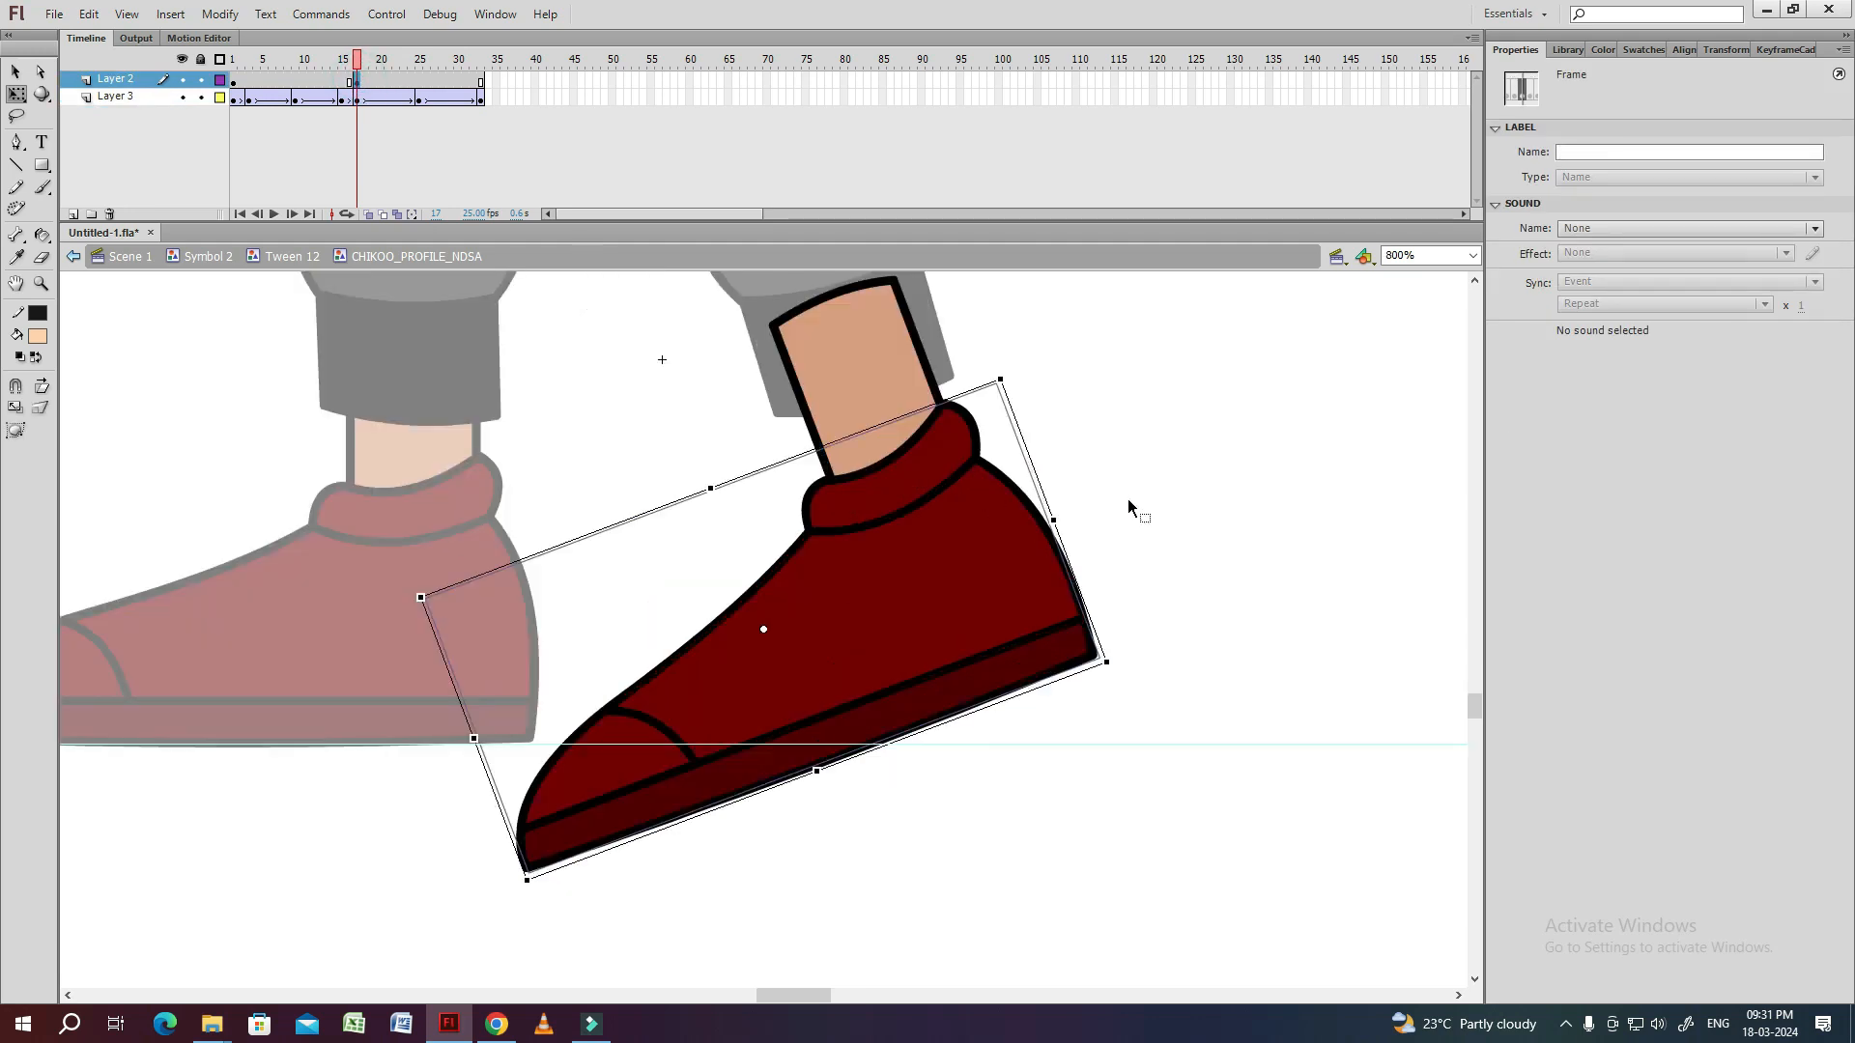
# Separate the front part of the shoe at frame 17 as a group and rotate it level with the ground.
pyautogui.doubleClick(933, 589)
pyautogui.press('l')
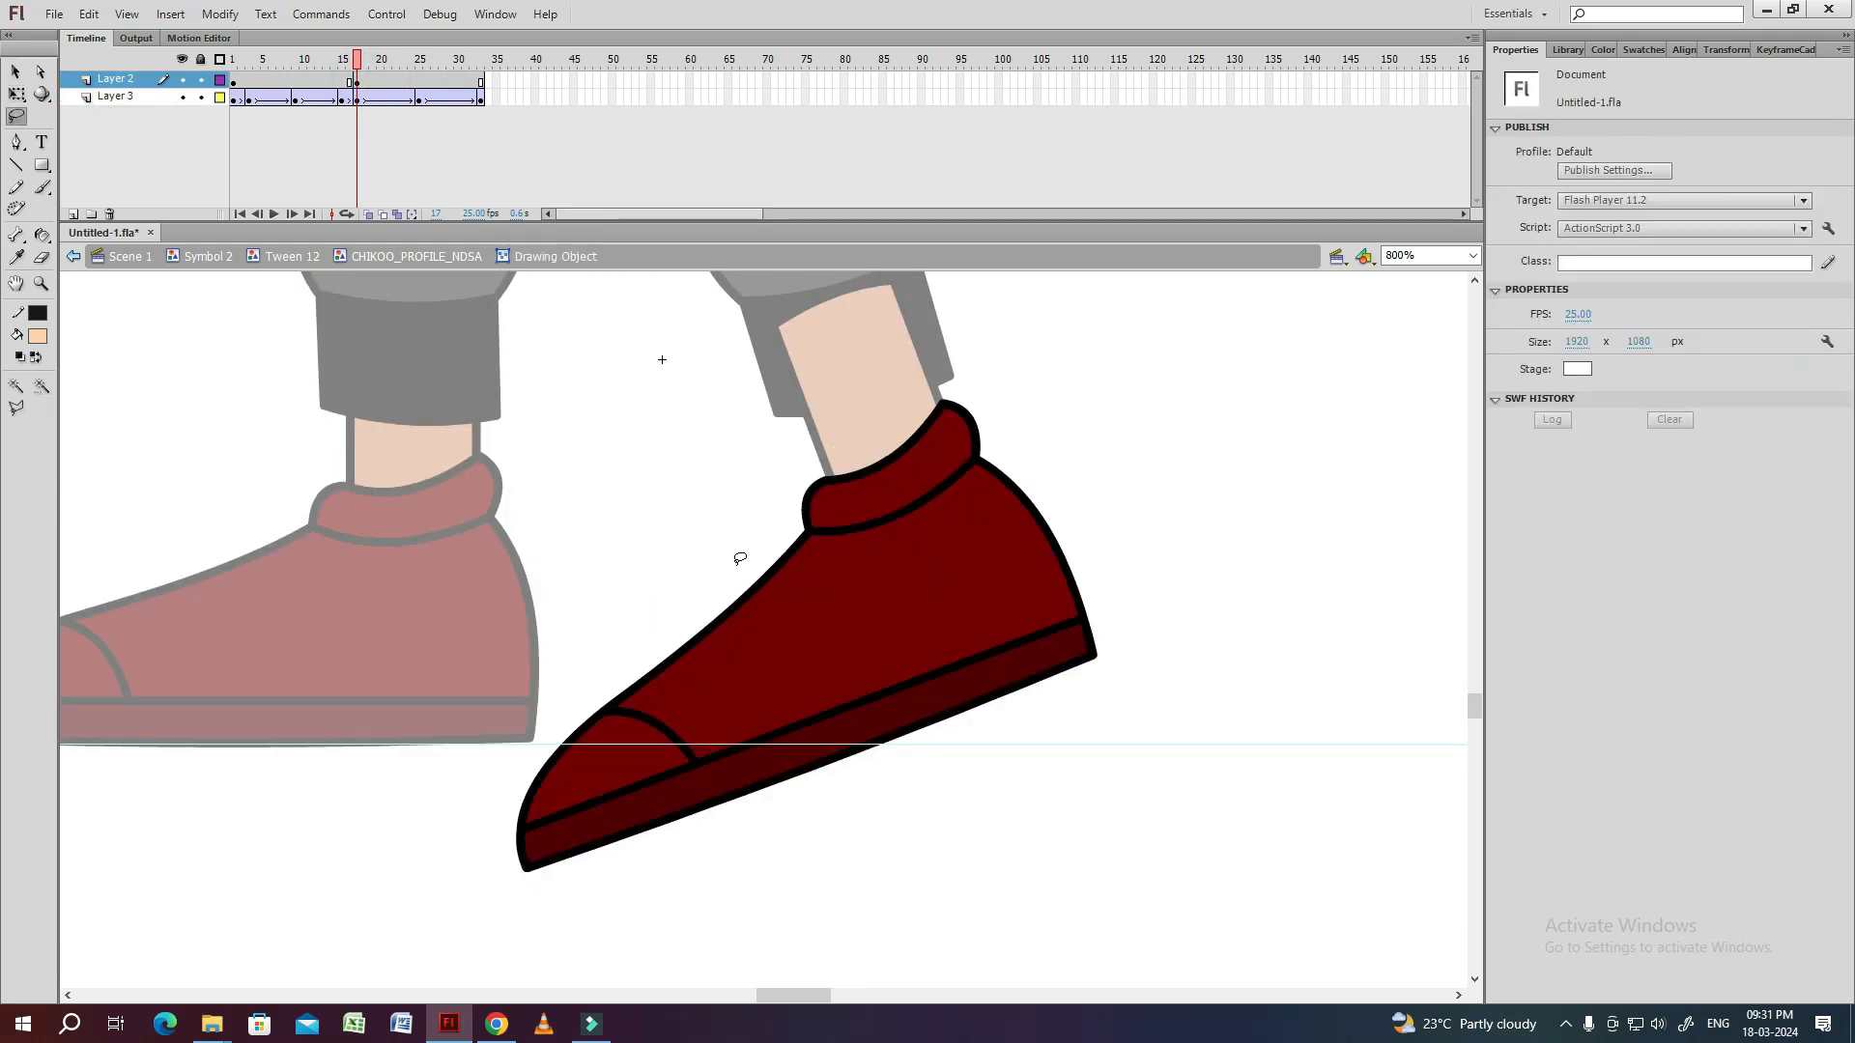
pyautogui.moveTo(377, 741); pyautogui.dragTo(379, 739)
pyautogui.hotkey('ctrl', 'g')
pyautogui.press('q')
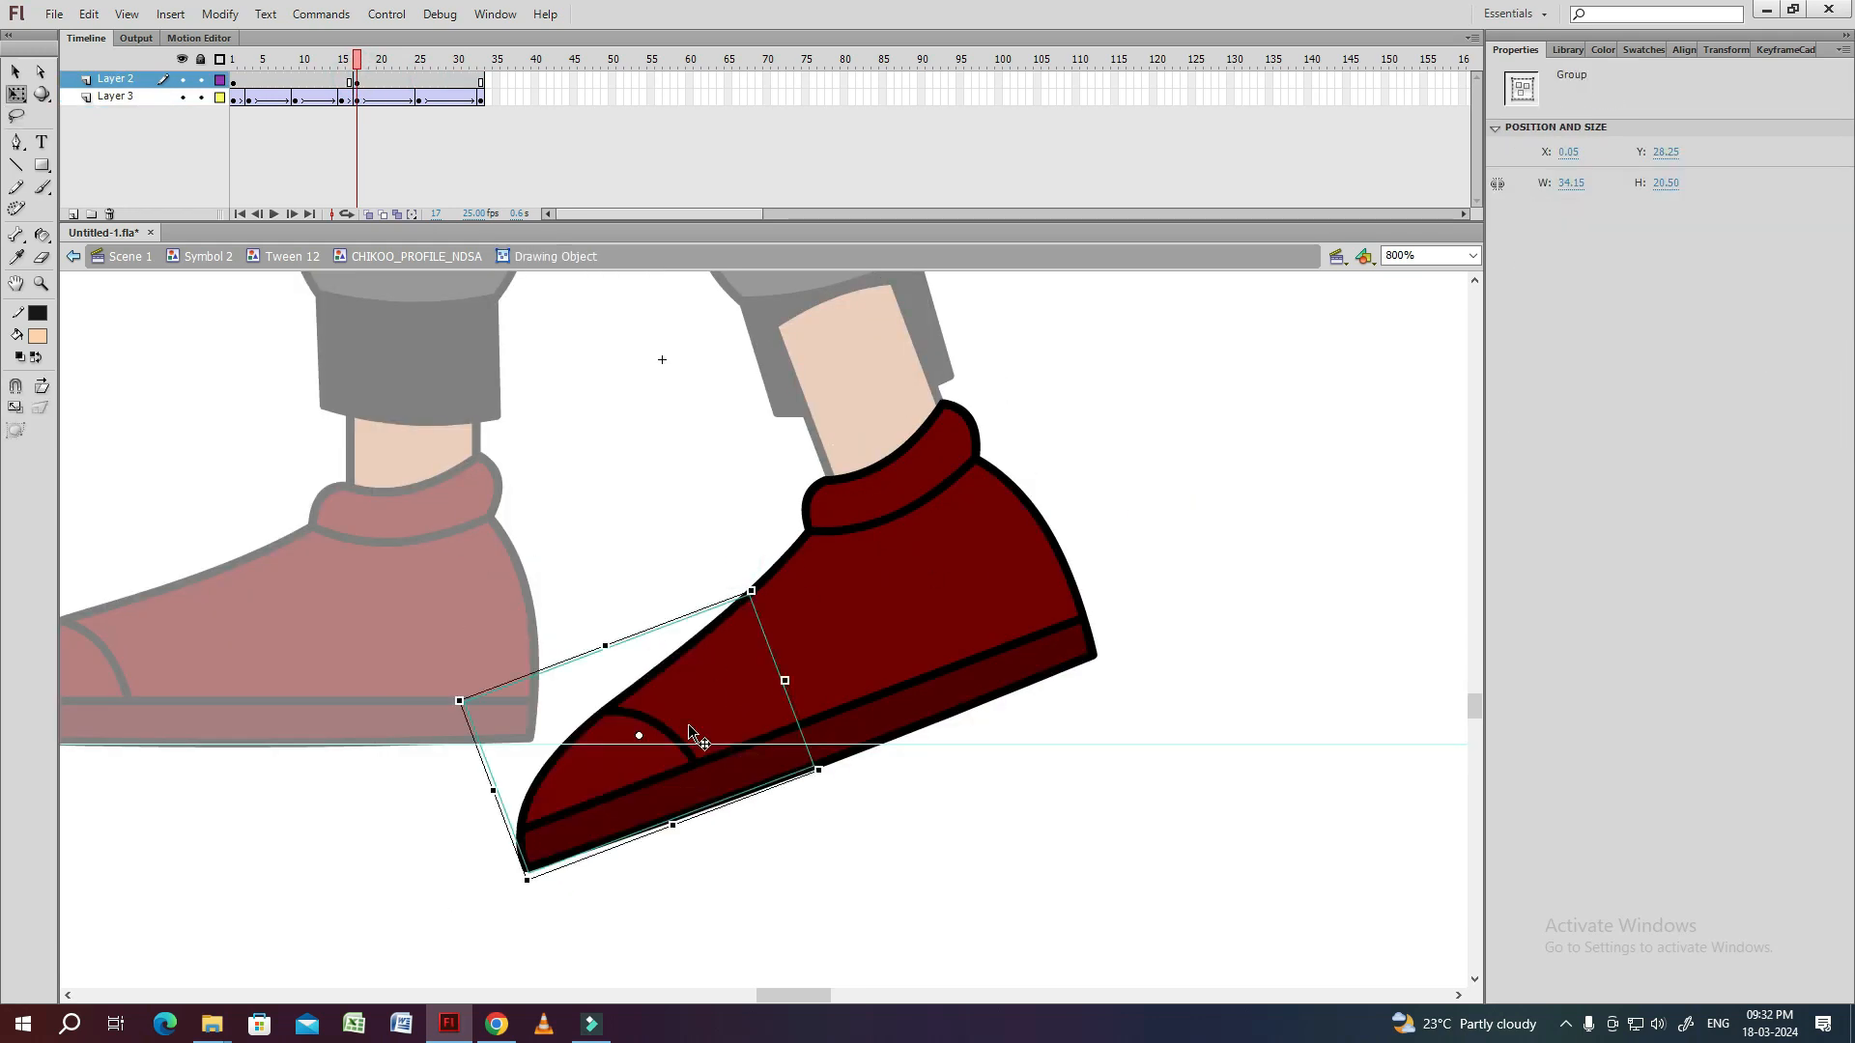
pyautogui.moveTo(569, 890)
pyautogui.mouseDown()
pyautogui.moveTo(513, 808)
pyautogui.moveTo(546, 826)
pyautogui.mouseUp()
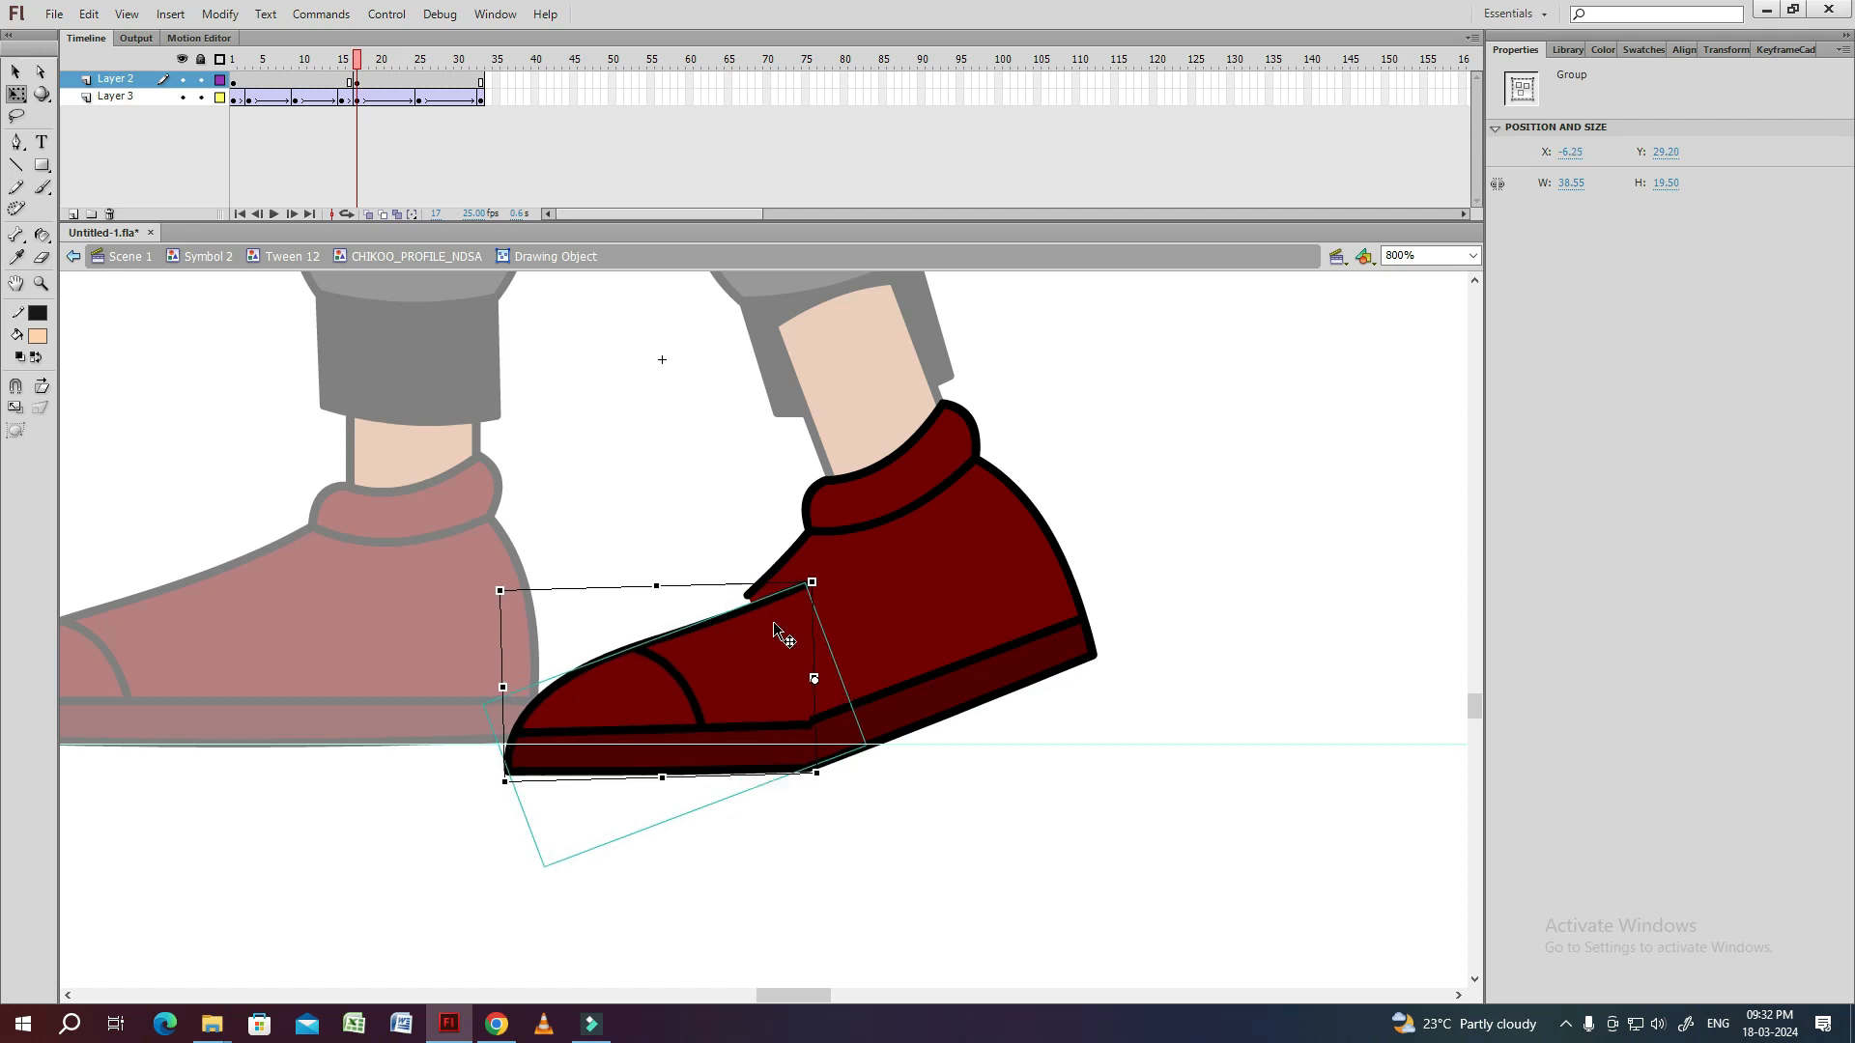
# Reshape the toe group's upper and sole lines at frame 17 so they run into the raised heel part.
pyautogui.doubleClick(778, 632)
pyautogui.hotkey('ctrl', '=')
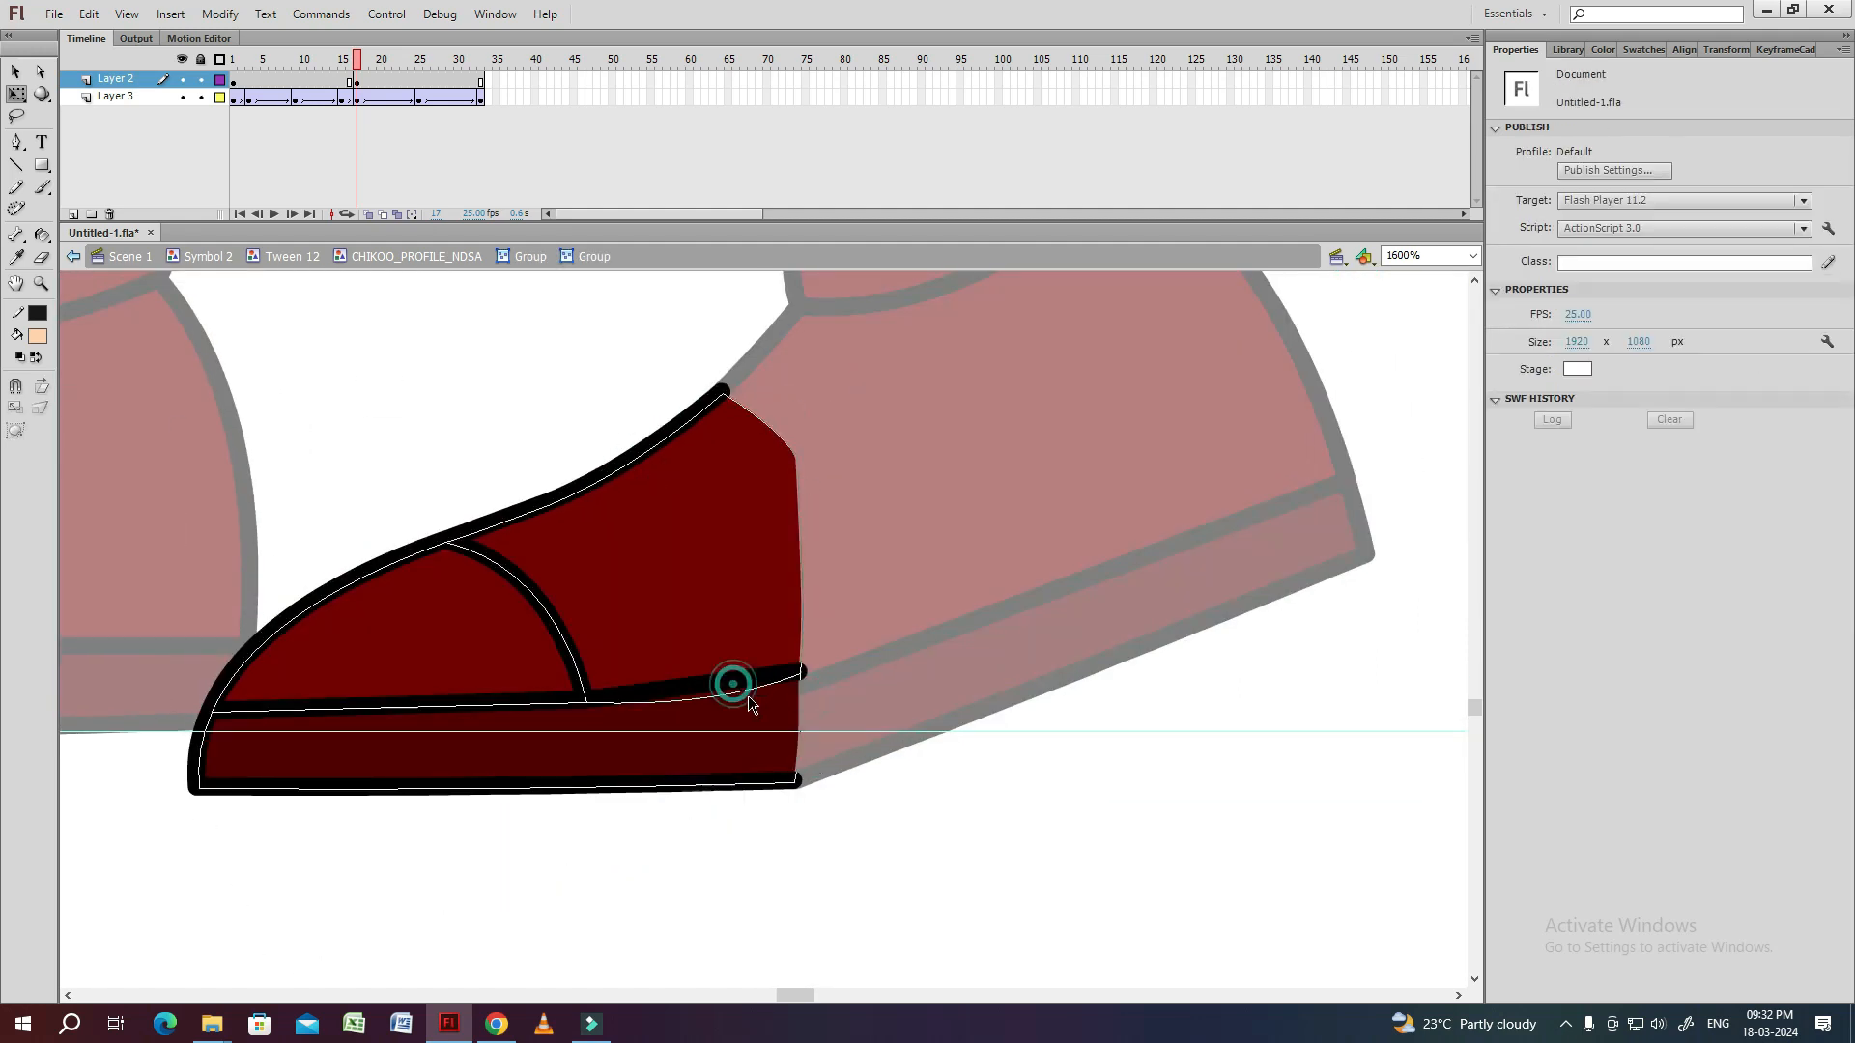
pyautogui.moveTo(795, 460); pyautogui.dragTo(706, 414)
pyautogui.press('space')
pyautogui.moveTo(616, 658)
pyautogui.mouseDown()
pyautogui.moveTo(666, 521)
pyautogui.moveTo(671, 665)
pyautogui.mouseUp()
pyautogui.click(676, 645)
pyautogui.click(686, 704)
pyautogui.doubleClick(650, 717)
pyautogui.click(786, 724)
pyautogui.hotkey('ctrl', '-')
pyautogui.hotkey('ctrl', '-')
pyautogui.press('space')
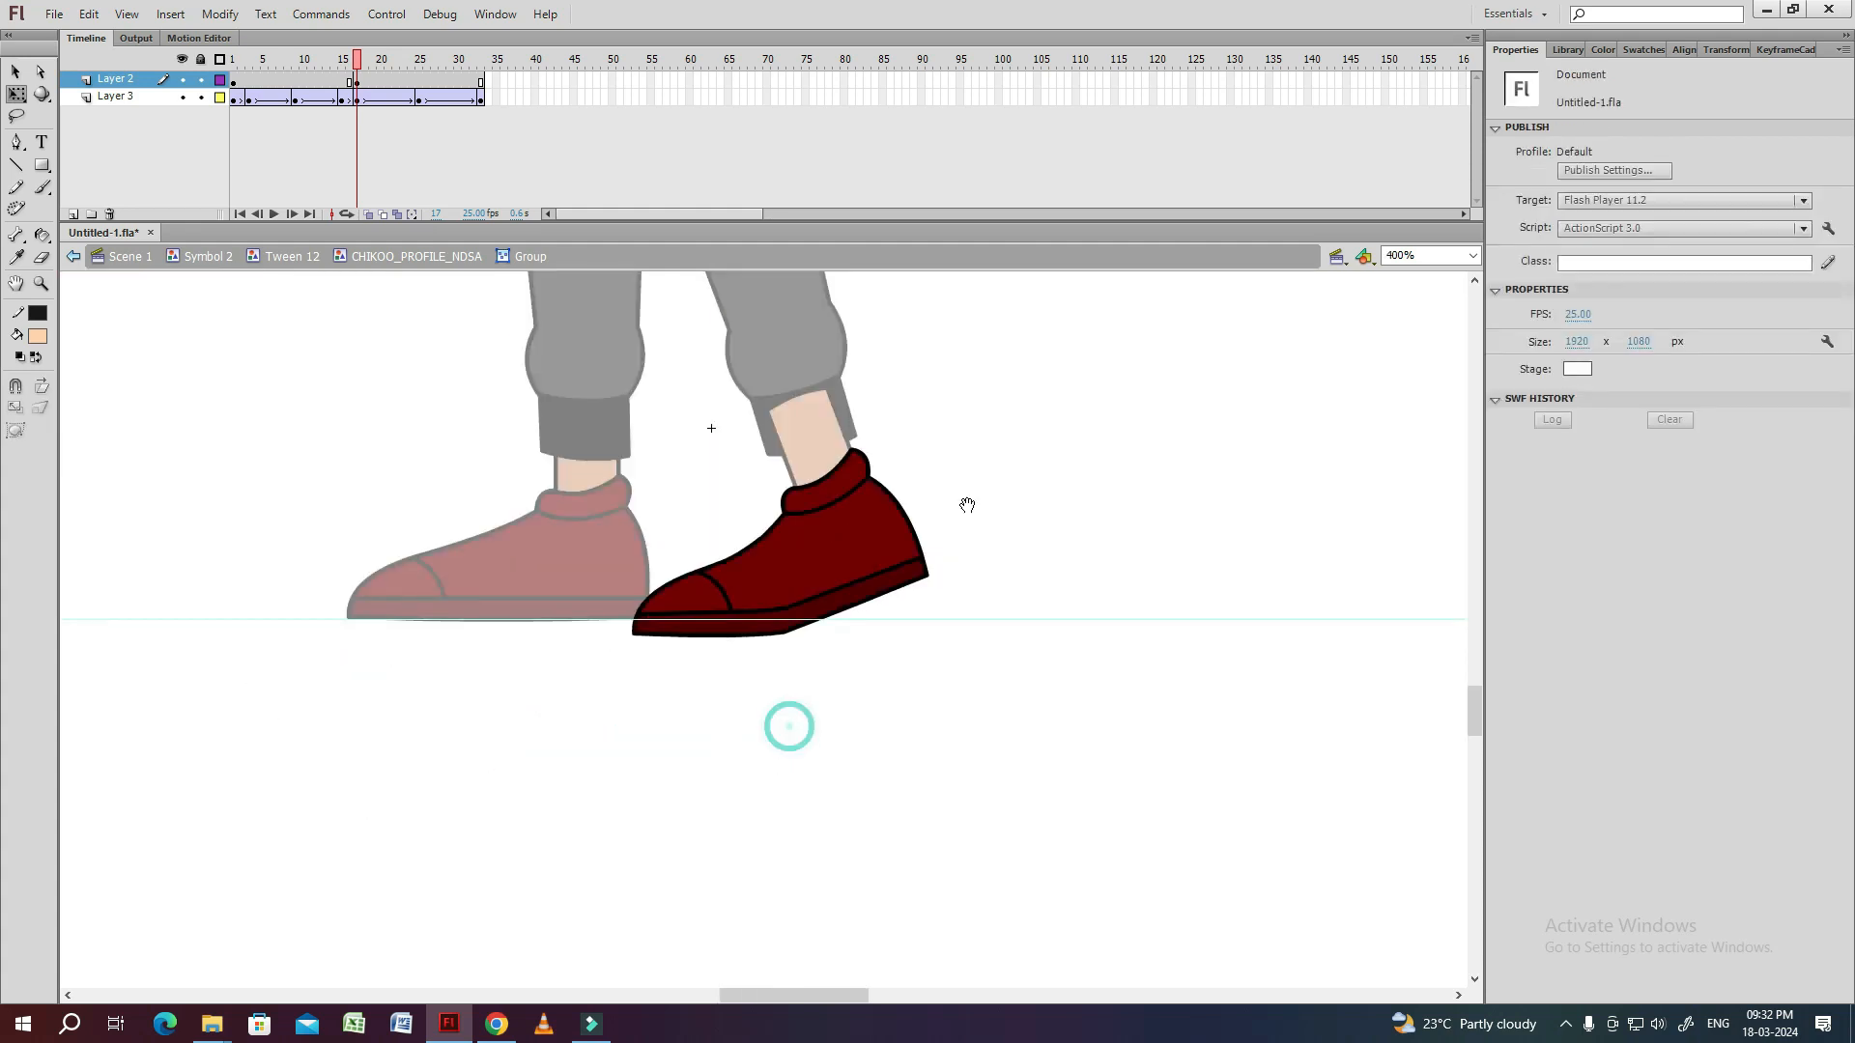
# Clean up the outline joints between the toe and the heel section of the bent shoe at frame 17.
pyautogui.moveTo(967, 504); pyautogui.dragTo(937, 501)
pyautogui.hotkey('ctrl', '=')
pyautogui.moveTo(856, 570)
pyautogui.mouseDown()
pyautogui.moveTo(797, 616)
pyautogui.moveTo(813, 664)
pyautogui.moveTo(787, 621)
pyautogui.moveTo(794, 670)
pyautogui.mouseUp()
pyautogui.click(963, 562)
pyautogui.hotkey('ctrl', '=')
pyautogui.click(949, 561)
pyautogui.hotkey('ctrl', '-')
pyautogui.hotkey('ctrl', '-')
pyautogui.doubleClick(1001, 532)
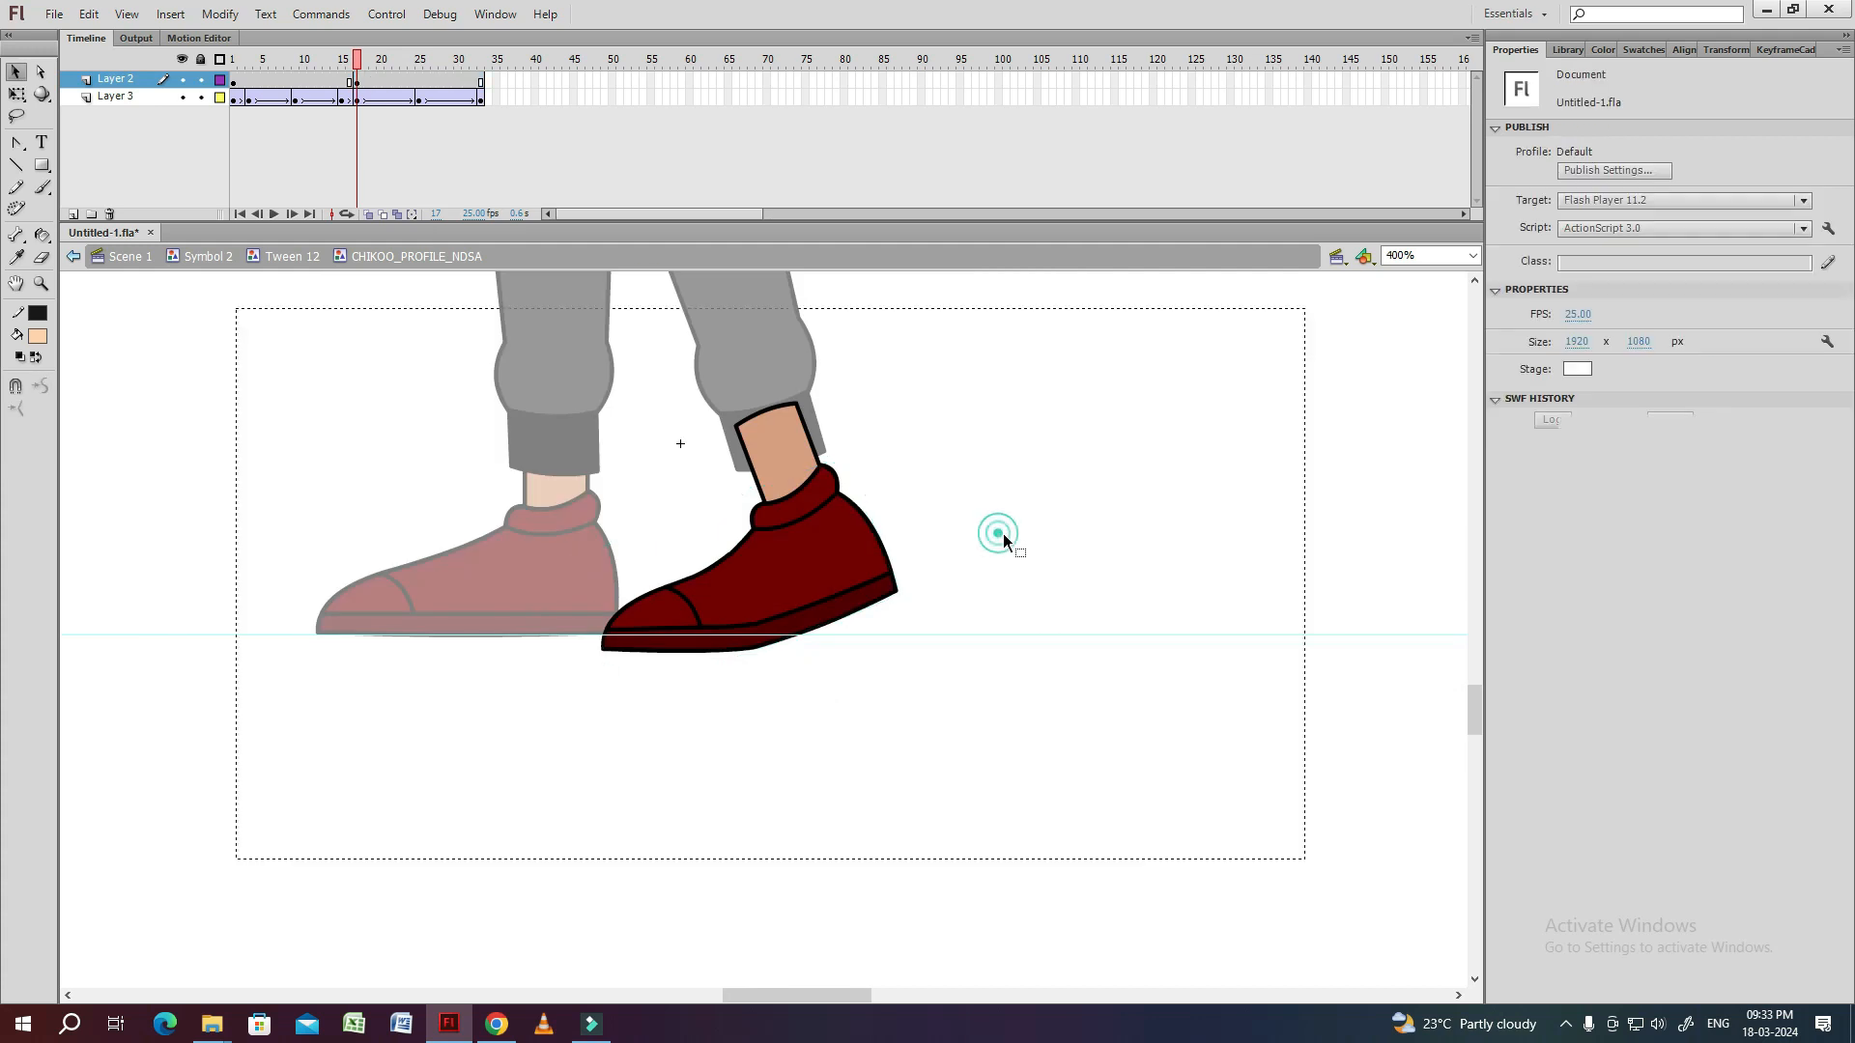
# In the leg symbol, move the bent shoe at frame 17 up so its toe rests on the ground line.
pyautogui.doubleClick(999, 521)
pyautogui.click(998, 515)
pyautogui.press('v')
pyautogui.click(849, 559)
pyautogui.hotkey('shift', 'Up')
pyautogui.hotkey('shift', 'Up')
pyautogui.press('Down')
pyautogui.press('Down')
pyautogui.press('Down')
pyautogui.press('Down')
pyautogui.press('Down')
pyautogui.click(960, 531)
pyautogui.moveTo(889, 561); pyautogui.dragTo(877, 560)
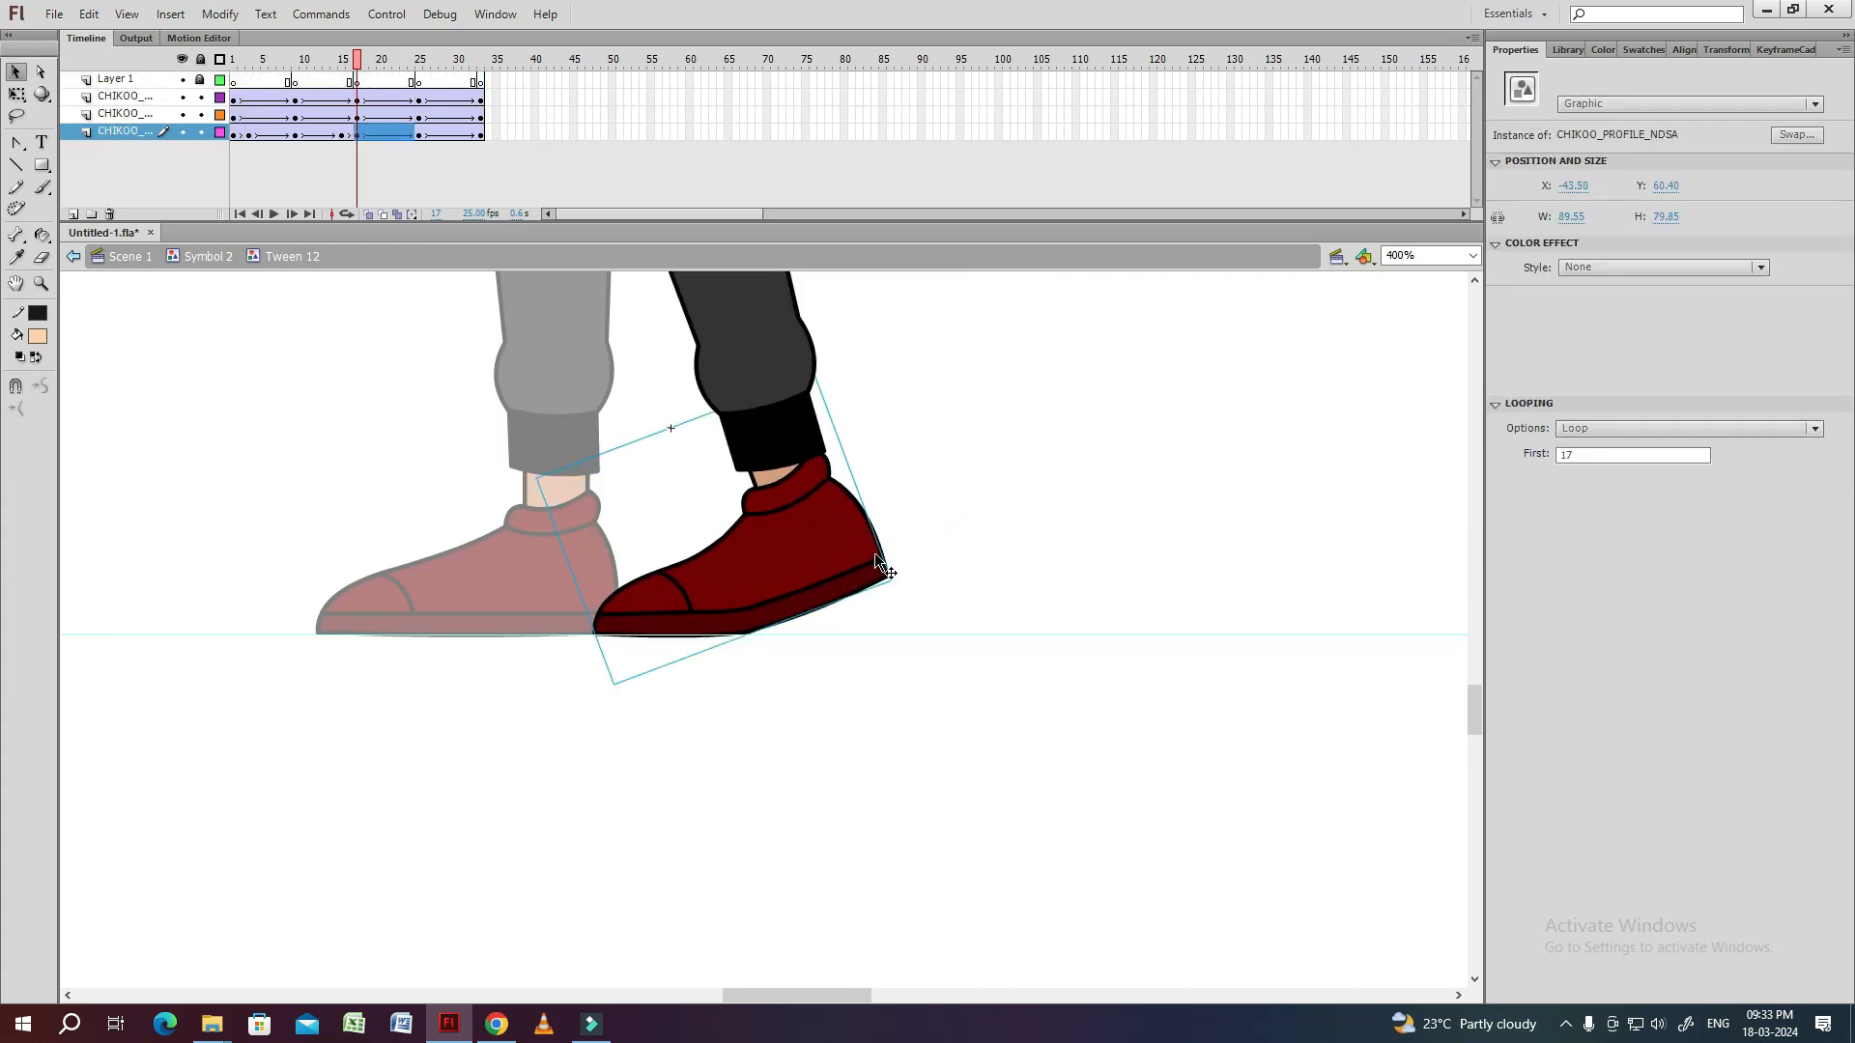
pyautogui.click(931, 533)
# Inside the shoe symbol, copy the straight shoe from frame 15 to frame 20 on Layer 2, and play the leg animation.
pyautogui.press('.')
pyautogui.press('.')
pyautogui.press('.')
pyautogui.click(832, 558)
pyautogui.press('.')
pyautogui.press('.')
pyautogui.press('.')
pyautogui.doubleClick(823, 558)
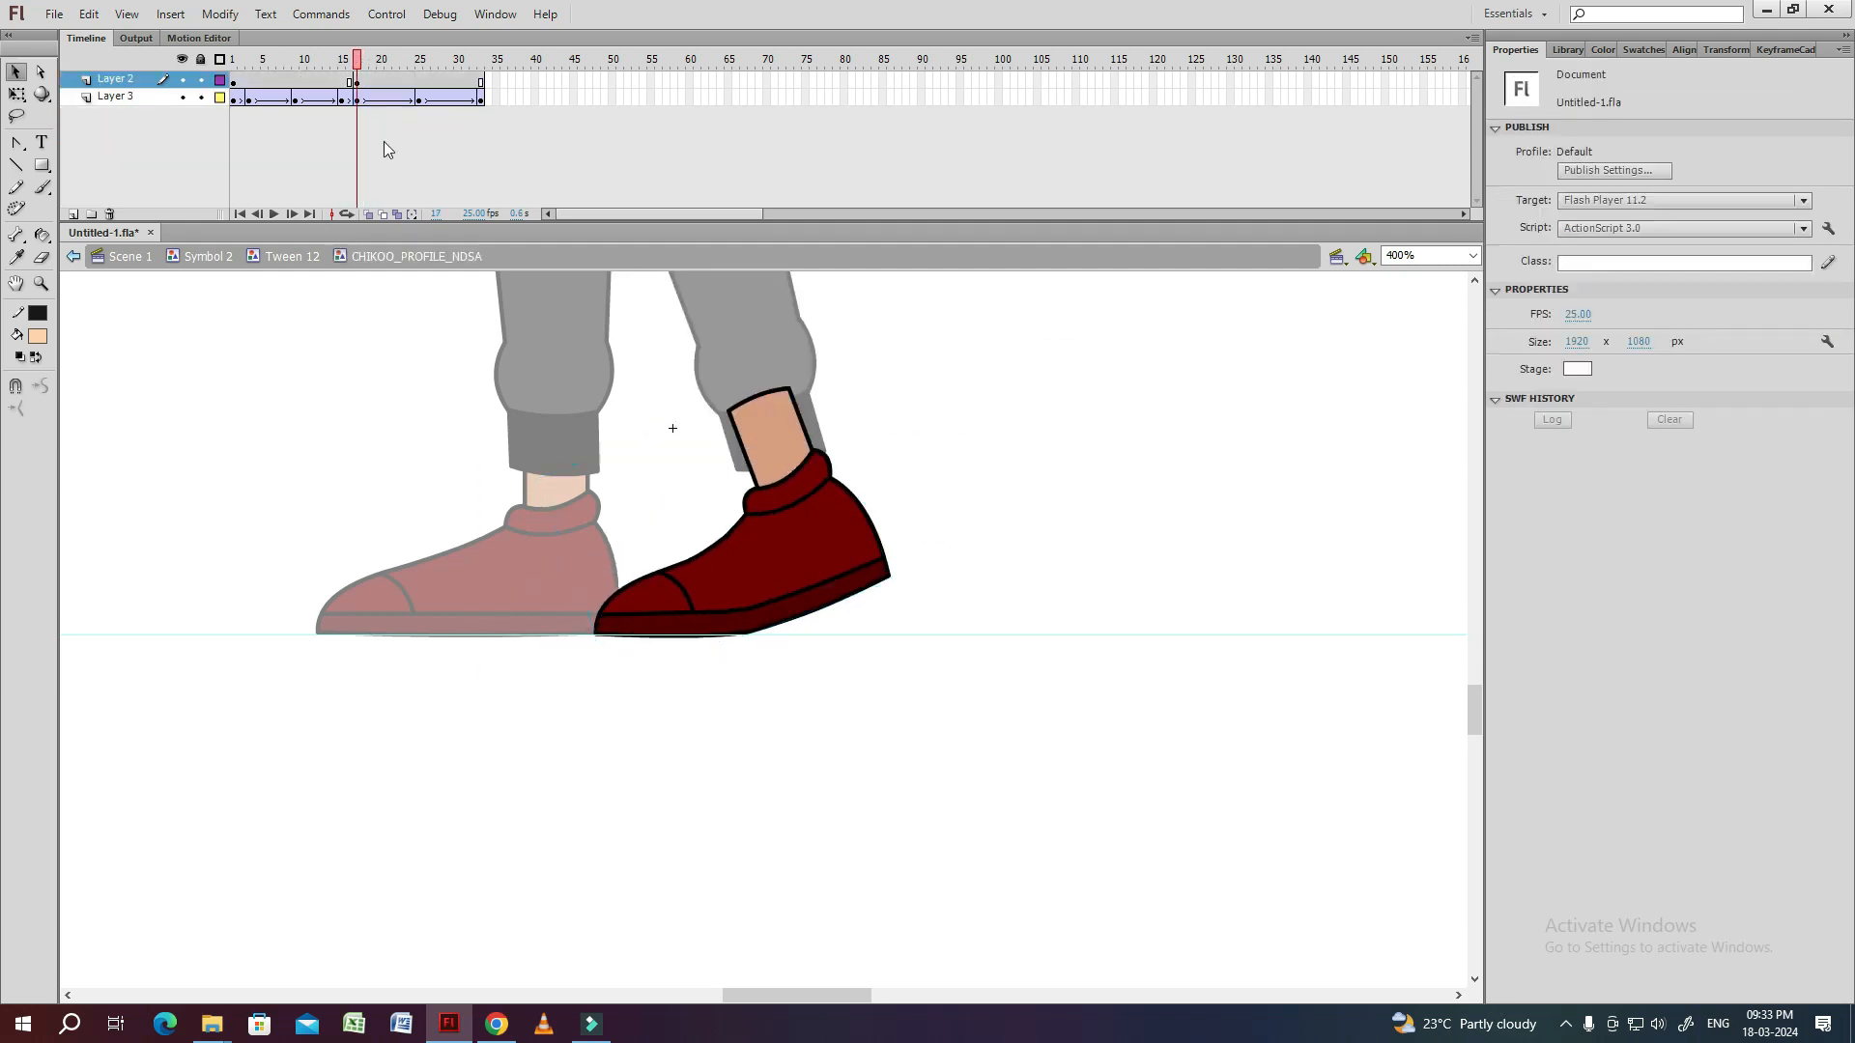
pyautogui.click(342, 80)
pyautogui.click(382, 81)
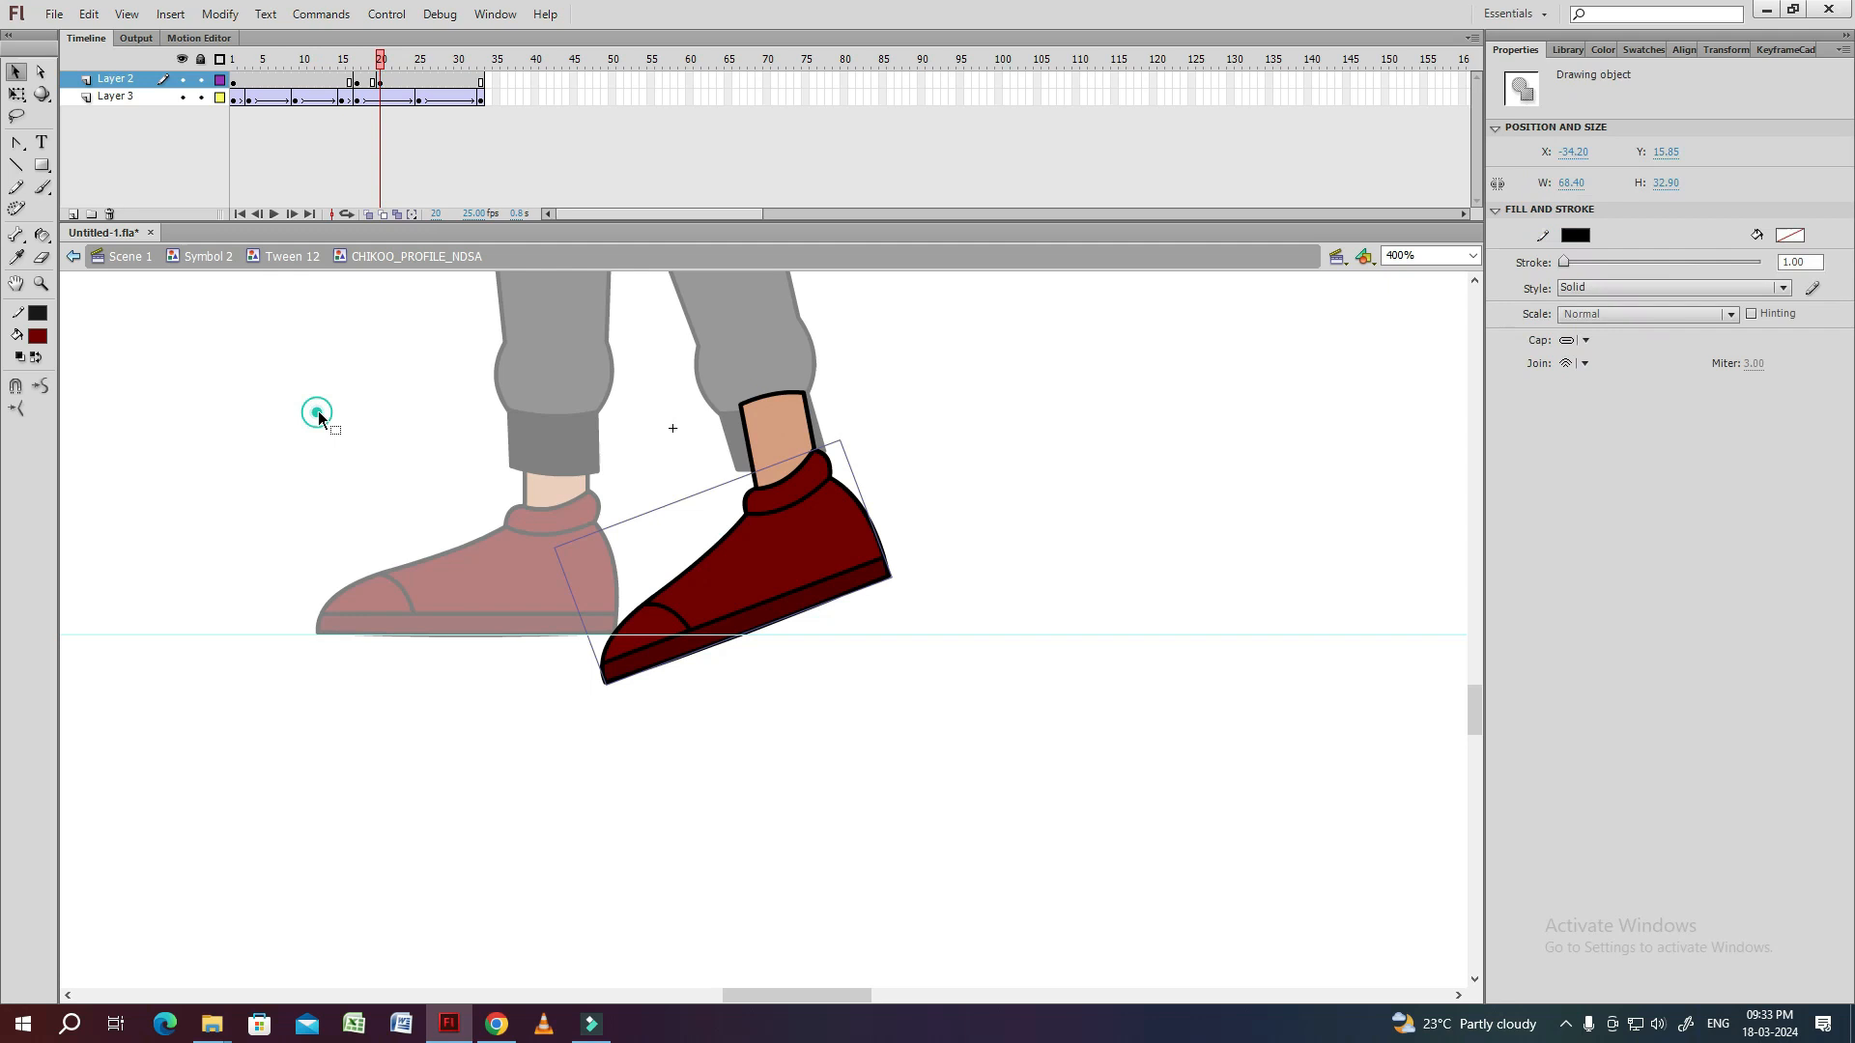
pyautogui.doubleClick(316, 410)
pyautogui.press('.')
pyautogui.press('.')
pyautogui.press('.')
pyautogui.hotkey('ctrl', '1')
pyautogui.press('Return')
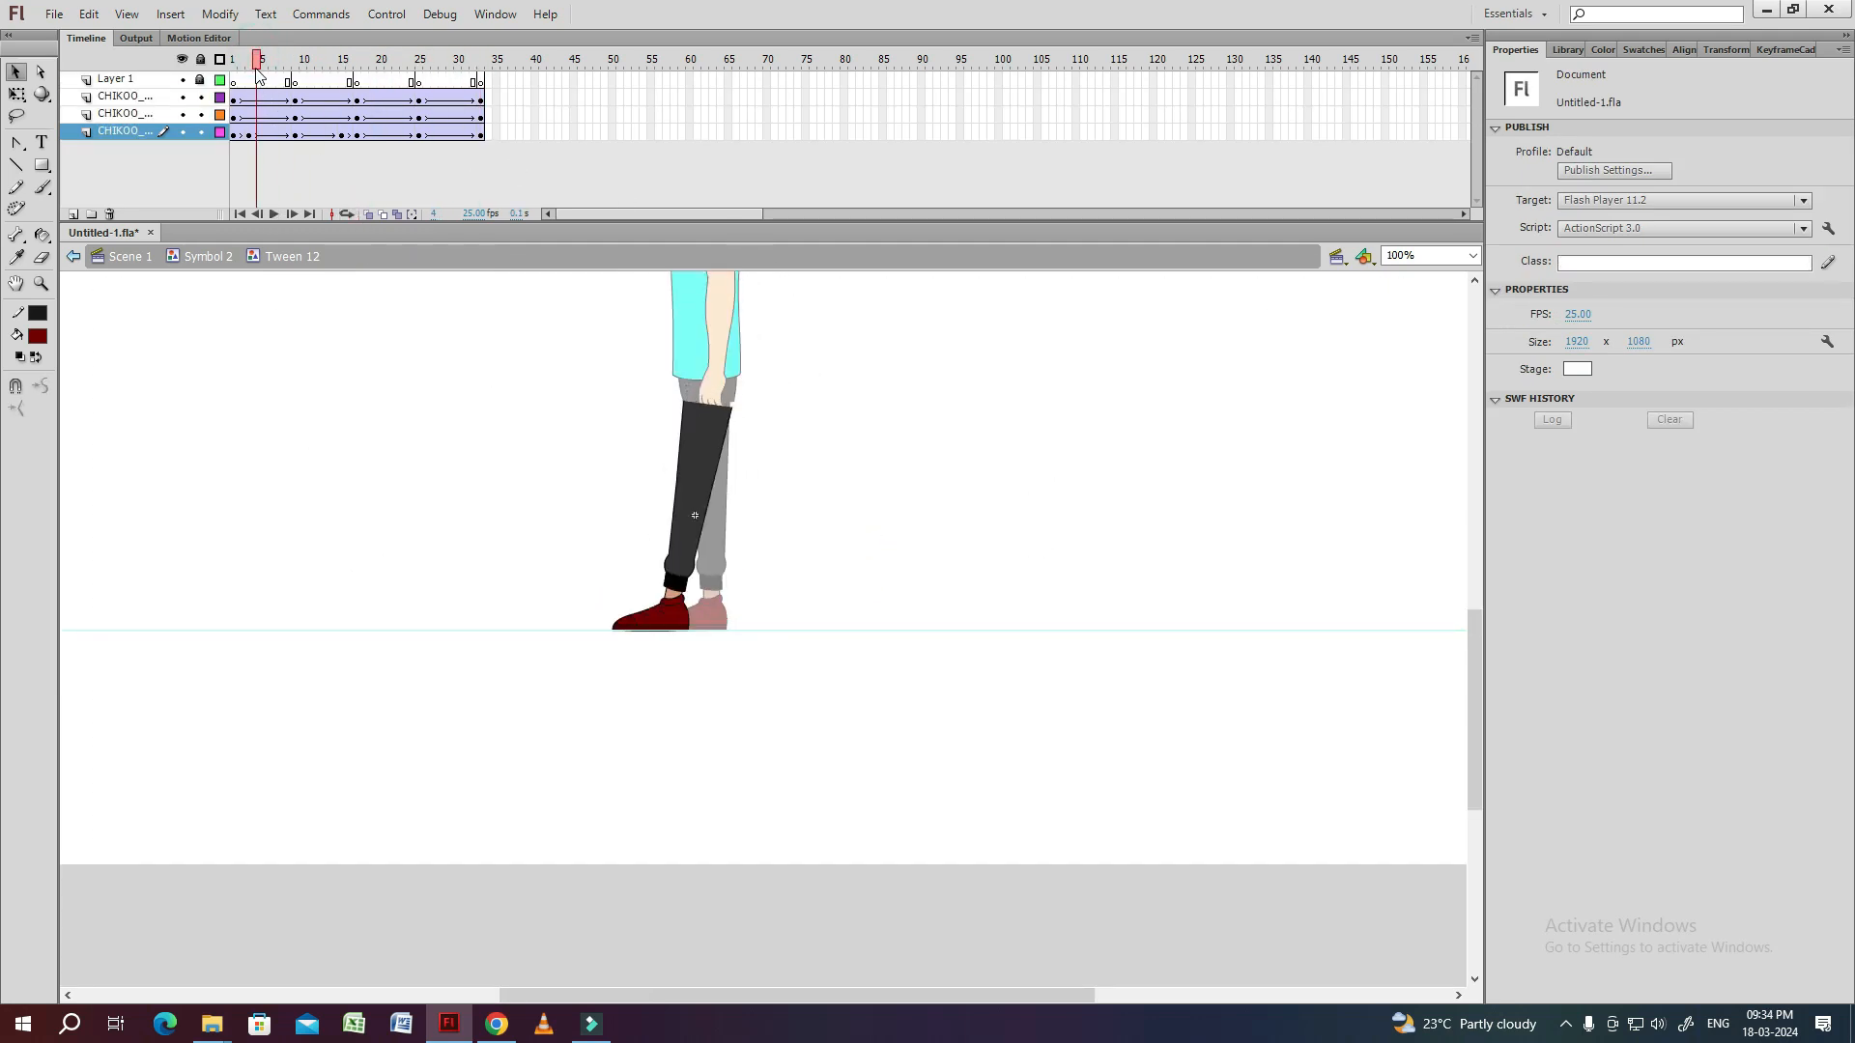
# Step through the foot-contact frames and add shoe keyframes at frames 2 and 16 in the leg symbol.
pyautogui.click(640, 613)
pyautogui.hotkey('ctrl', '4')
pyautogui.click(734, 587)
pyautogui.moveTo(810, 586); pyautogui.dragTo(475, 440)
pyautogui.press('.')
pyautogui.press('.')
pyautogui.press('.')
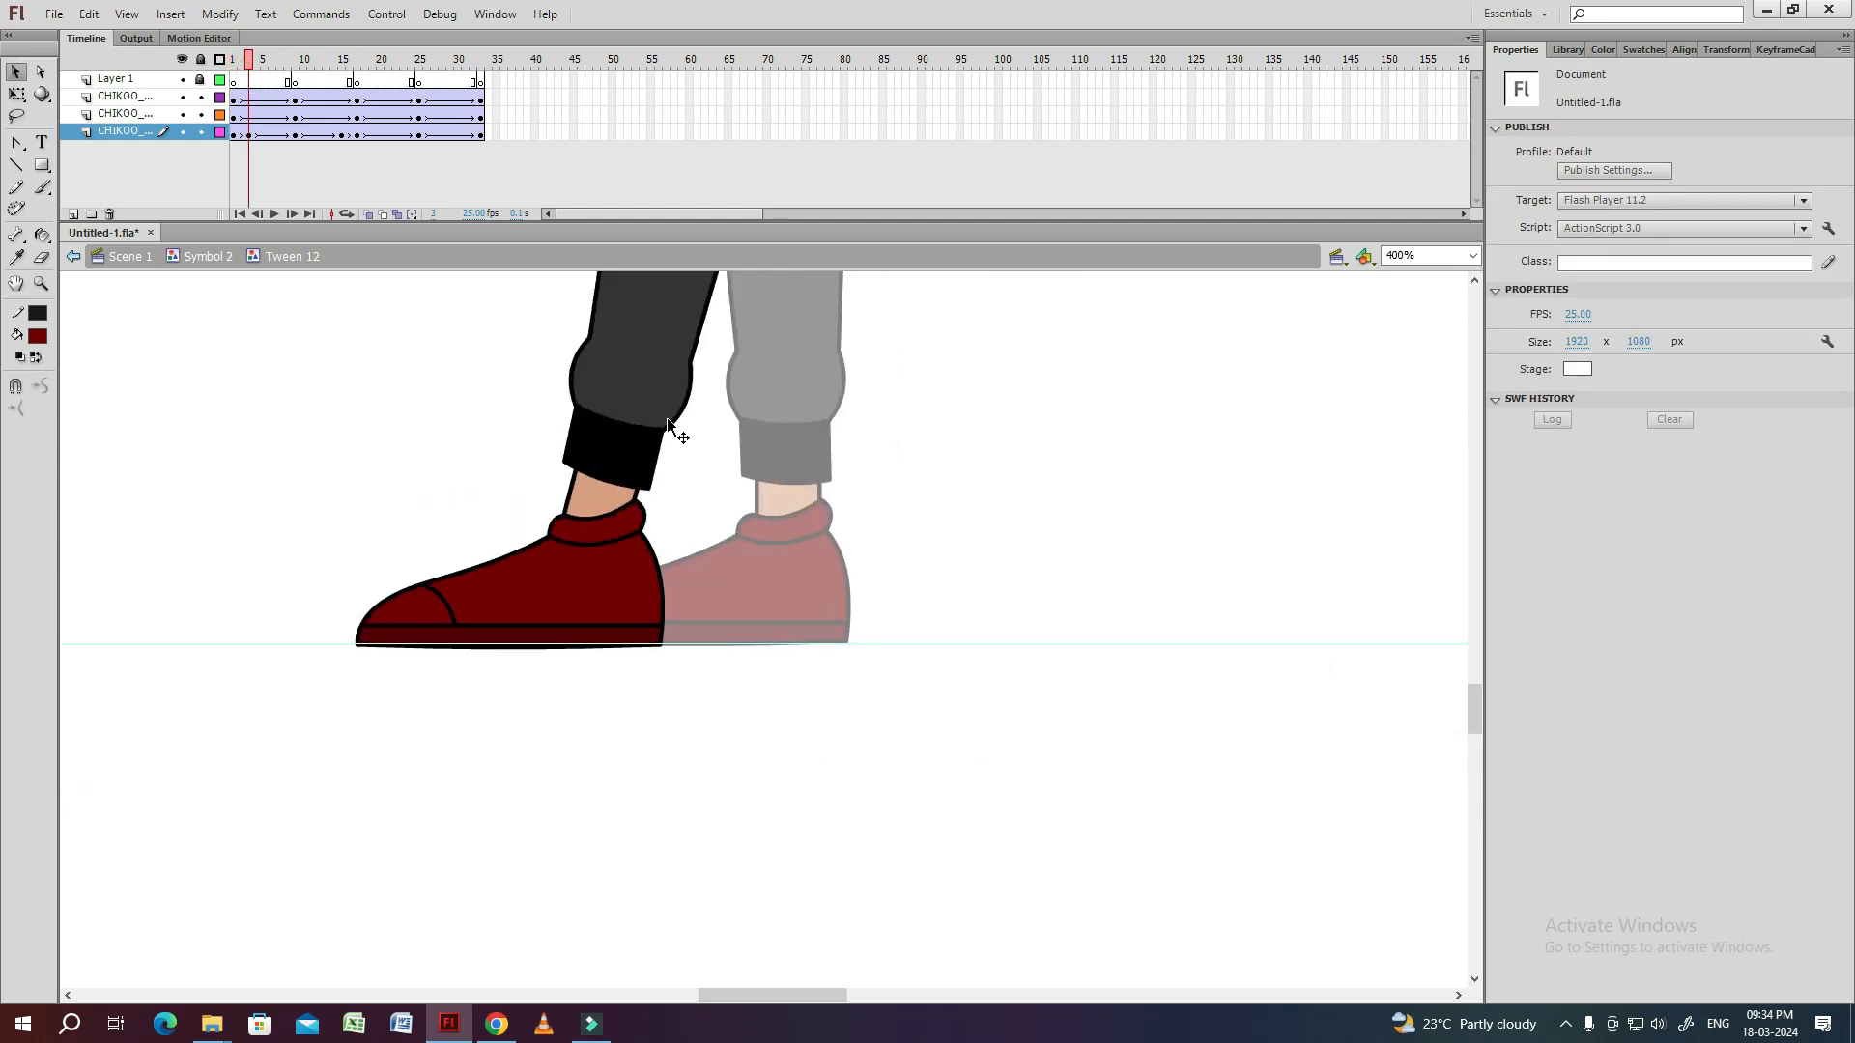
pyautogui.press('.')
pyautogui.press('.')
pyautogui.press('.')
pyautogui.press('.')
pyautogui.press('.')
pyautogui.press('.')
pyautogui.press('.')
pyautogui.press('.')
pyautogui.press('.')
pyautogui.press('.')
pyautogui.press('.')
pyautogui.press('.')
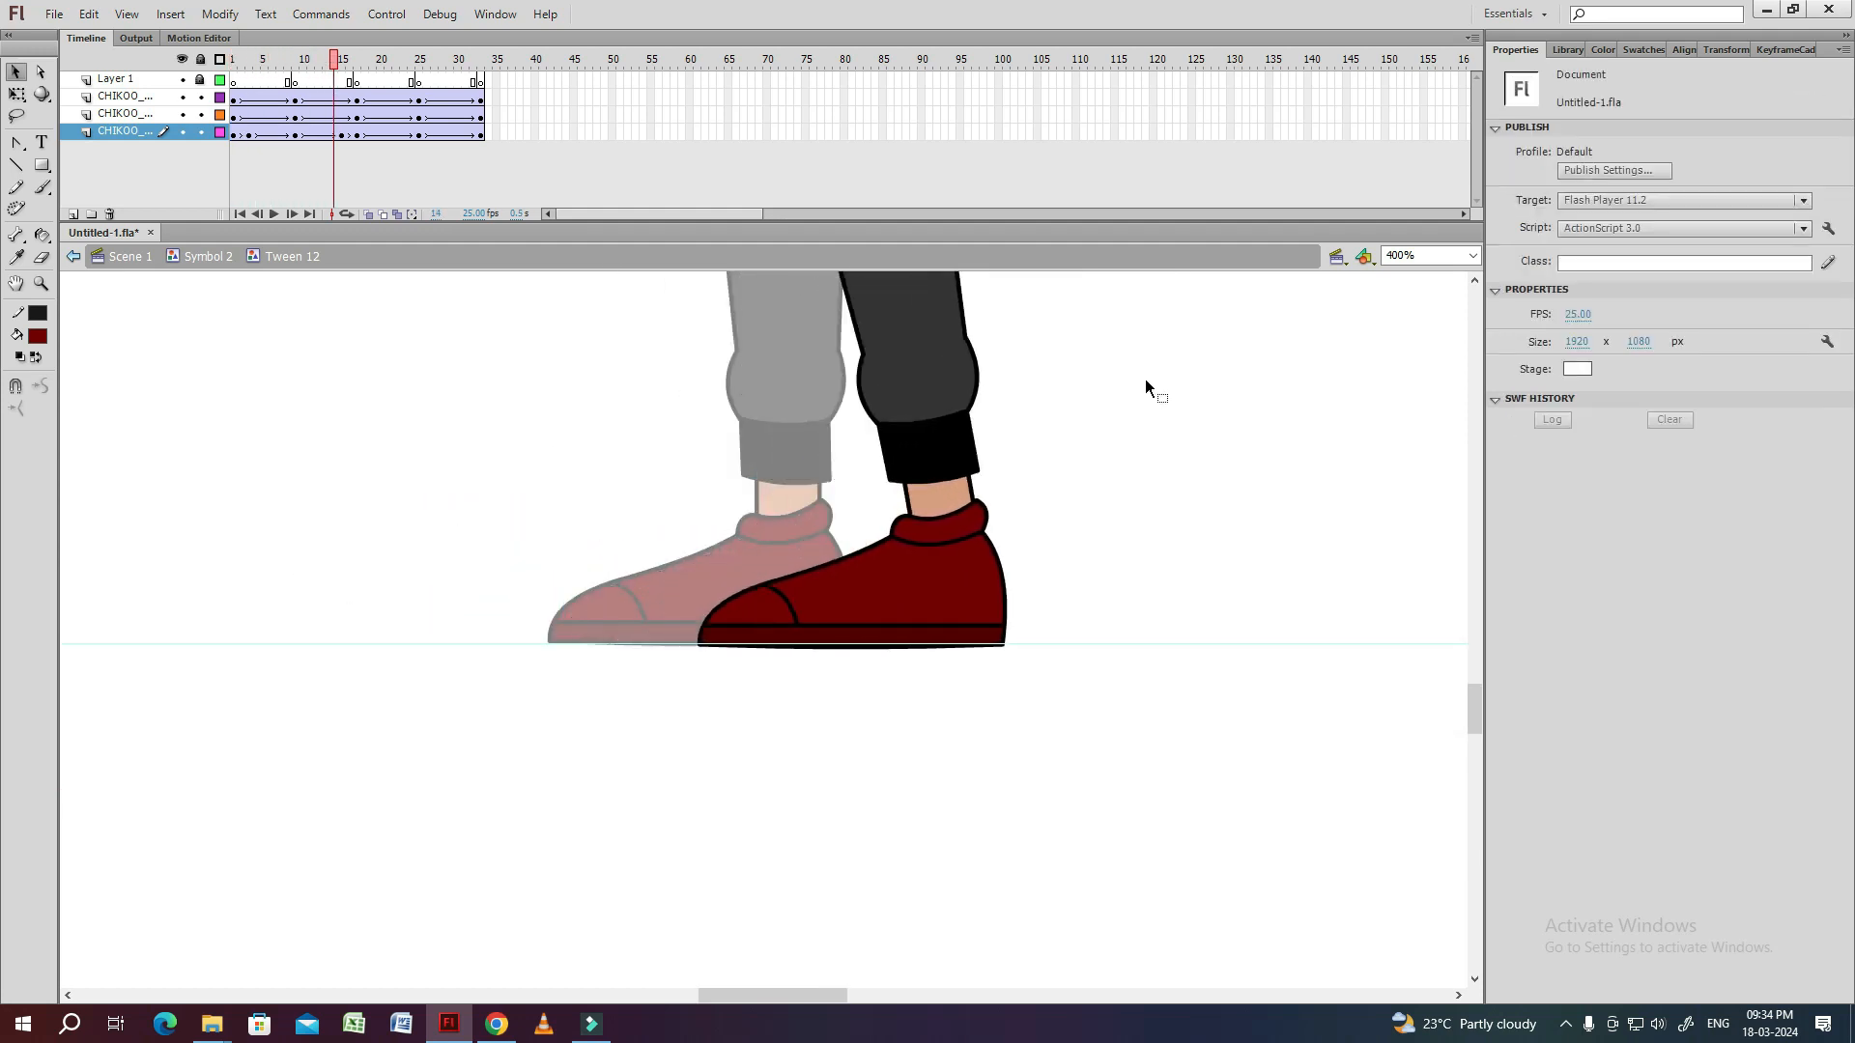
pyautogui.click(1155, 493)
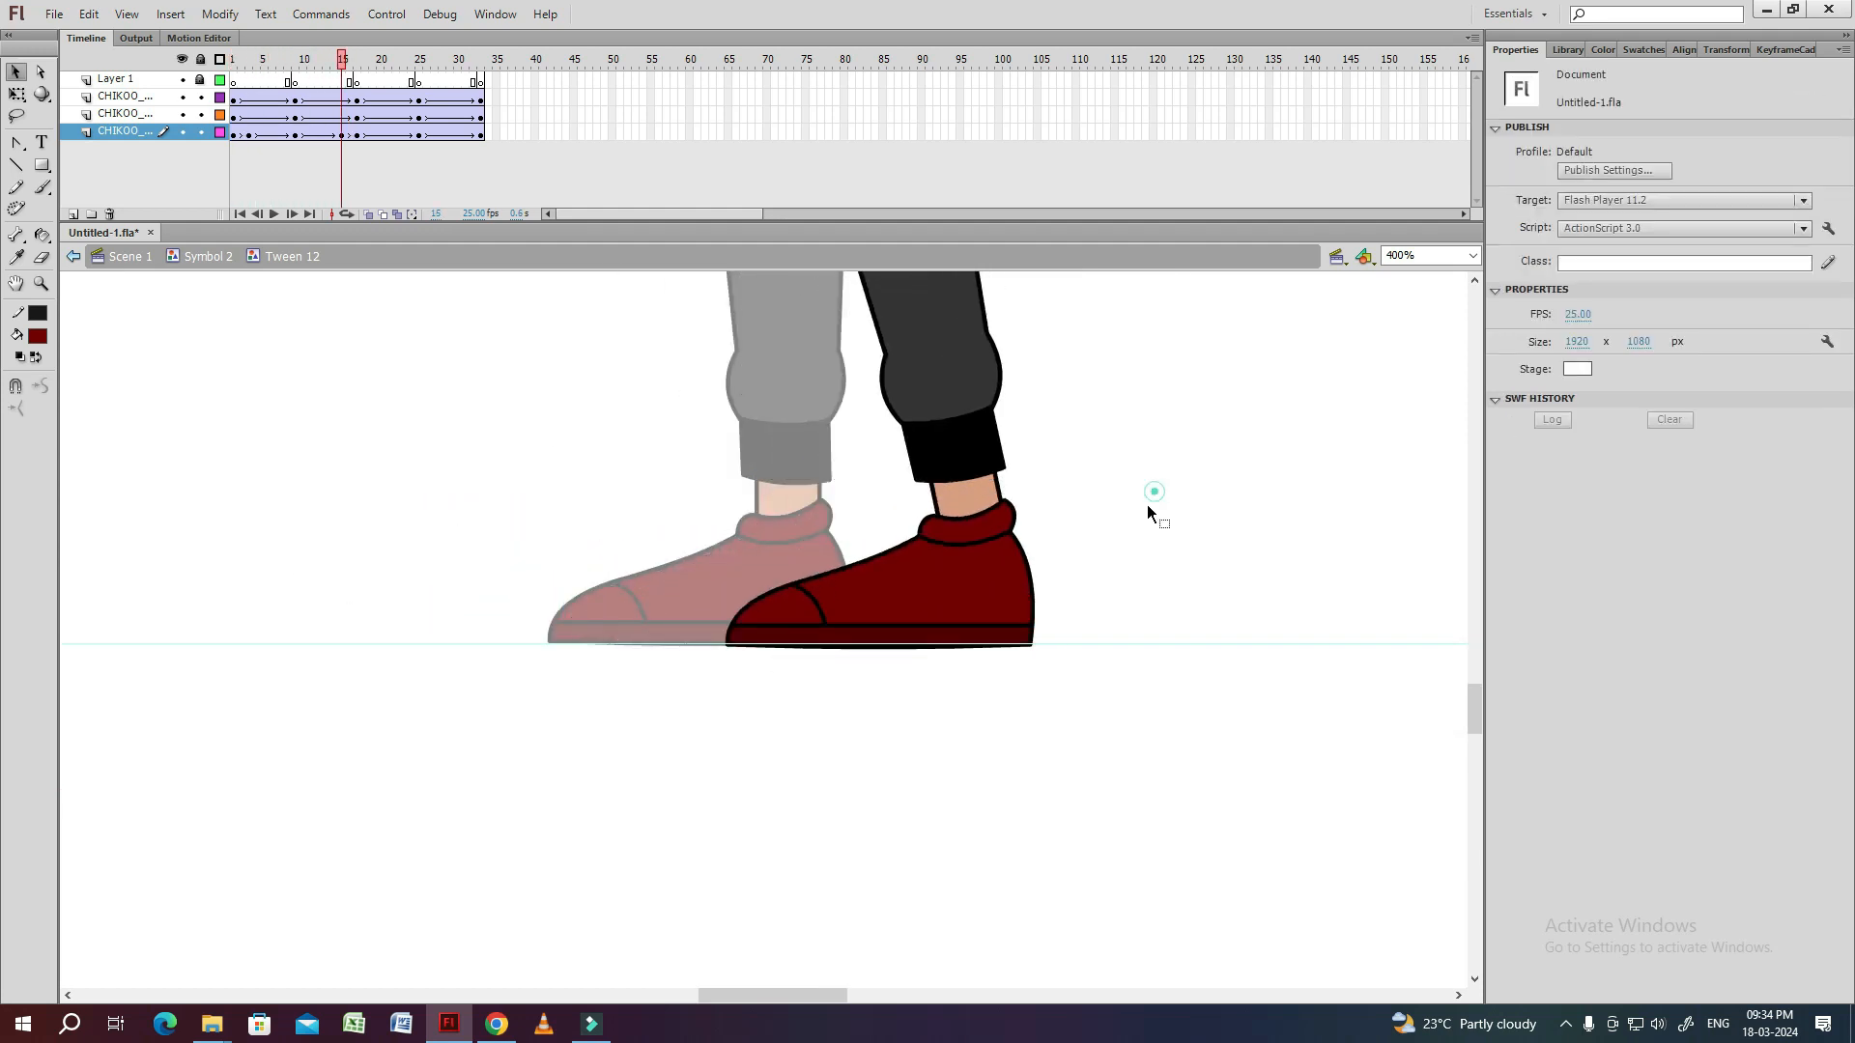
pyautogui.click(996, 582)
pyautogui.press('.')
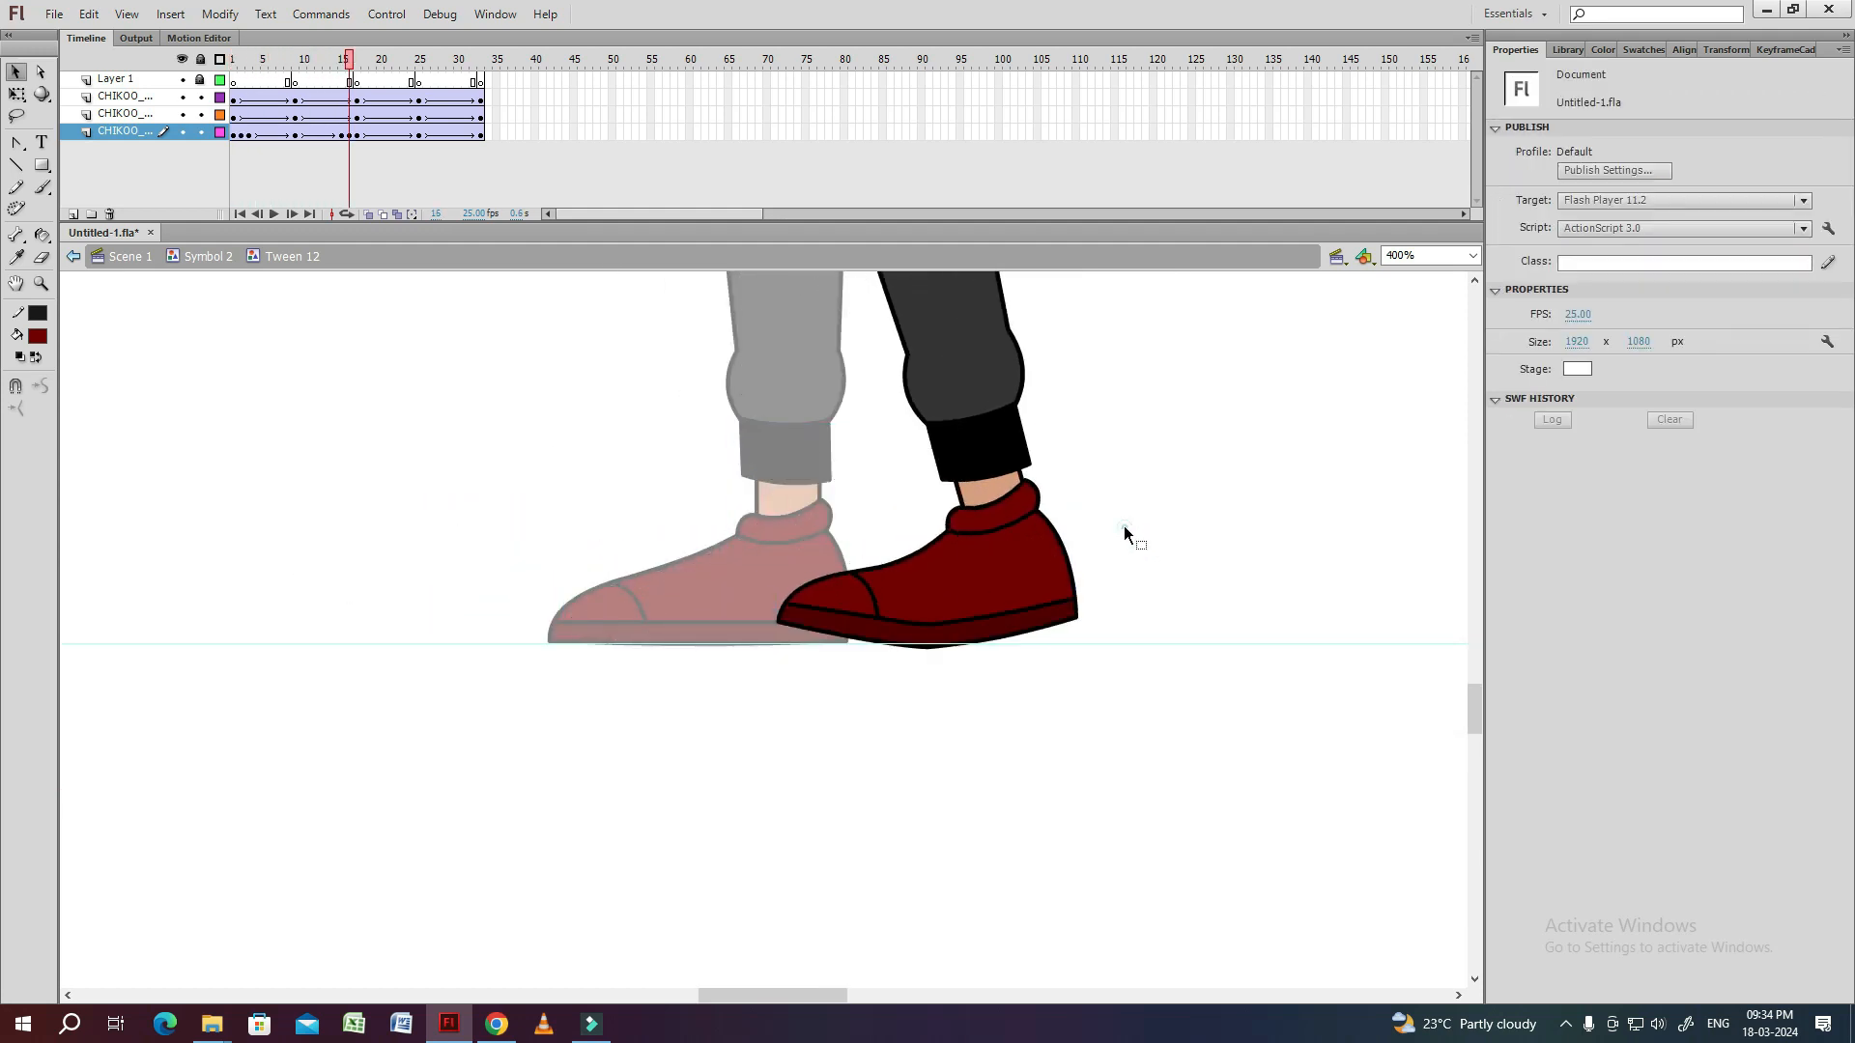
# Inside the shoe symbol at frame 16, rotate the toe group down onto the ground line.
pyautogui.moveTo(1143, 515); pyautogui.dragTo(1056, 486)
pyautogui.doubleClick(960, 519)
pyautogui.click(807, 570)
pyautogui.hotkey('ctrl', '=')
pyautogui.click(722, 555)
pyautogui.doubleClick(688, 653)
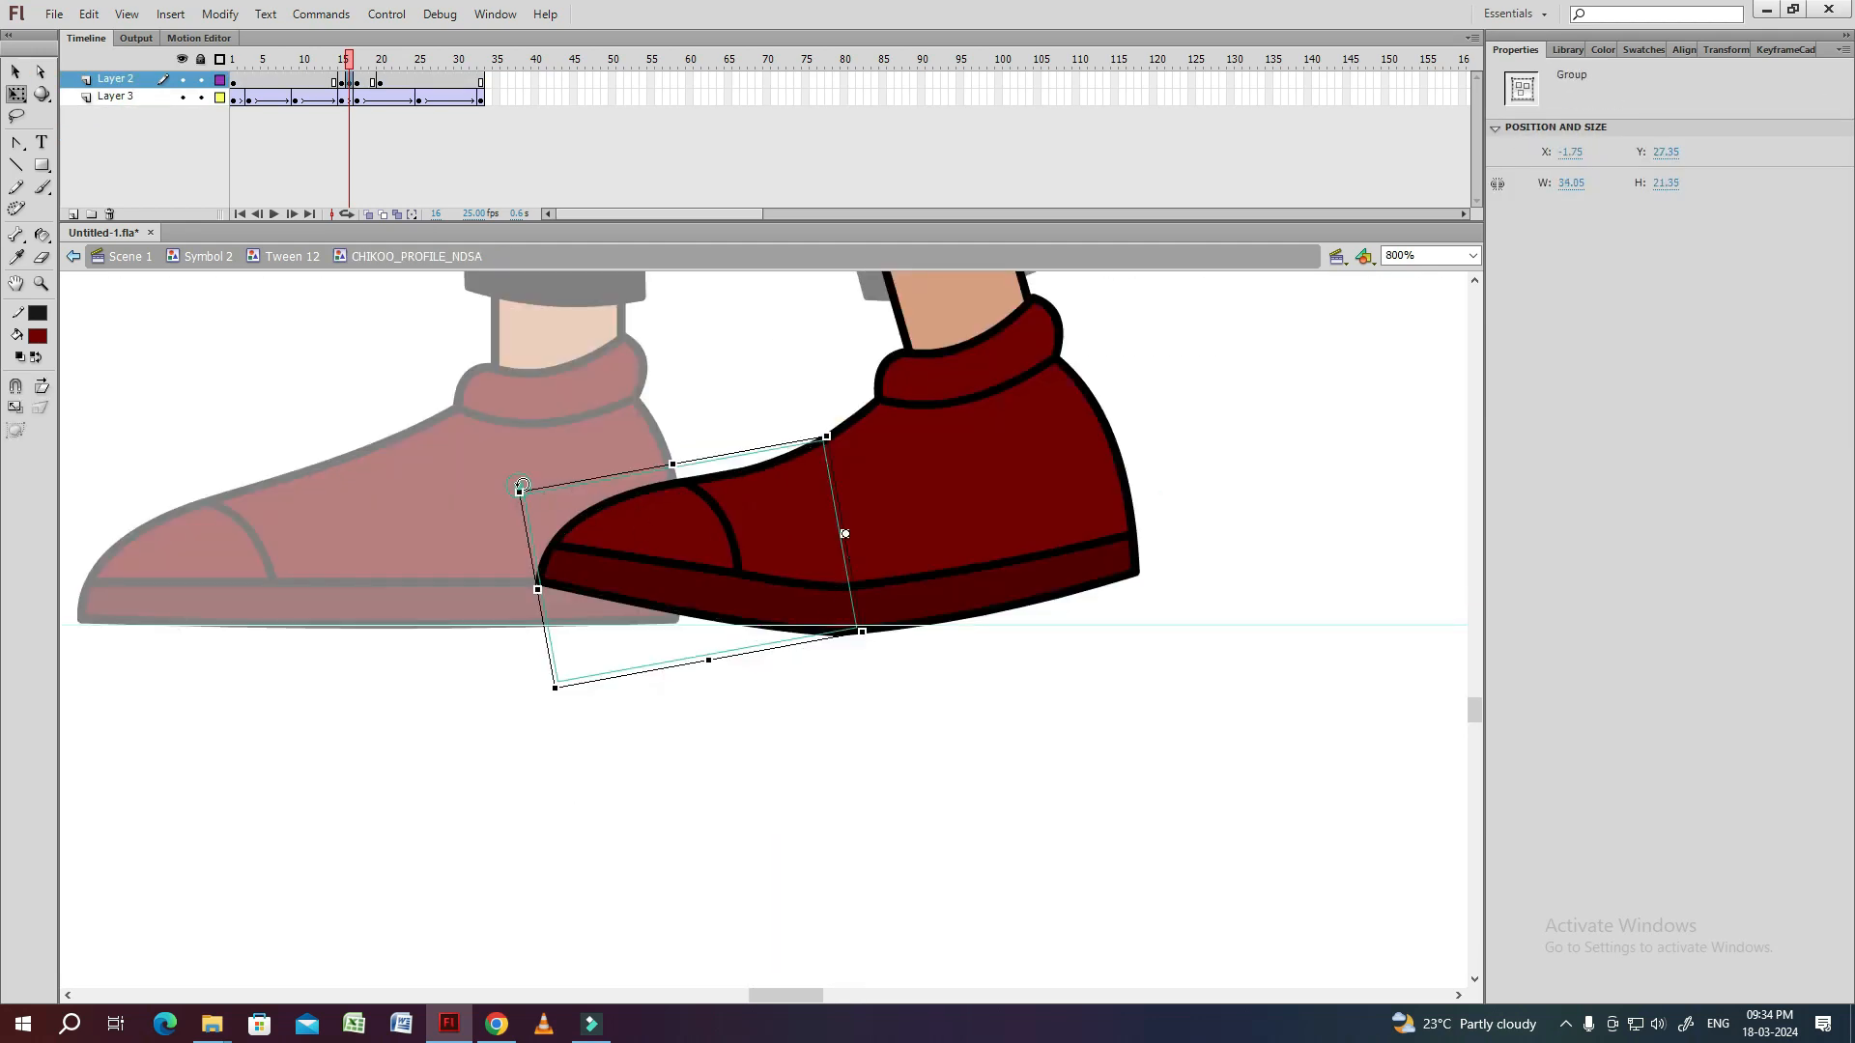
pyautogui.moveTo(515, 483); pyautogui.dragTo(519, 547)
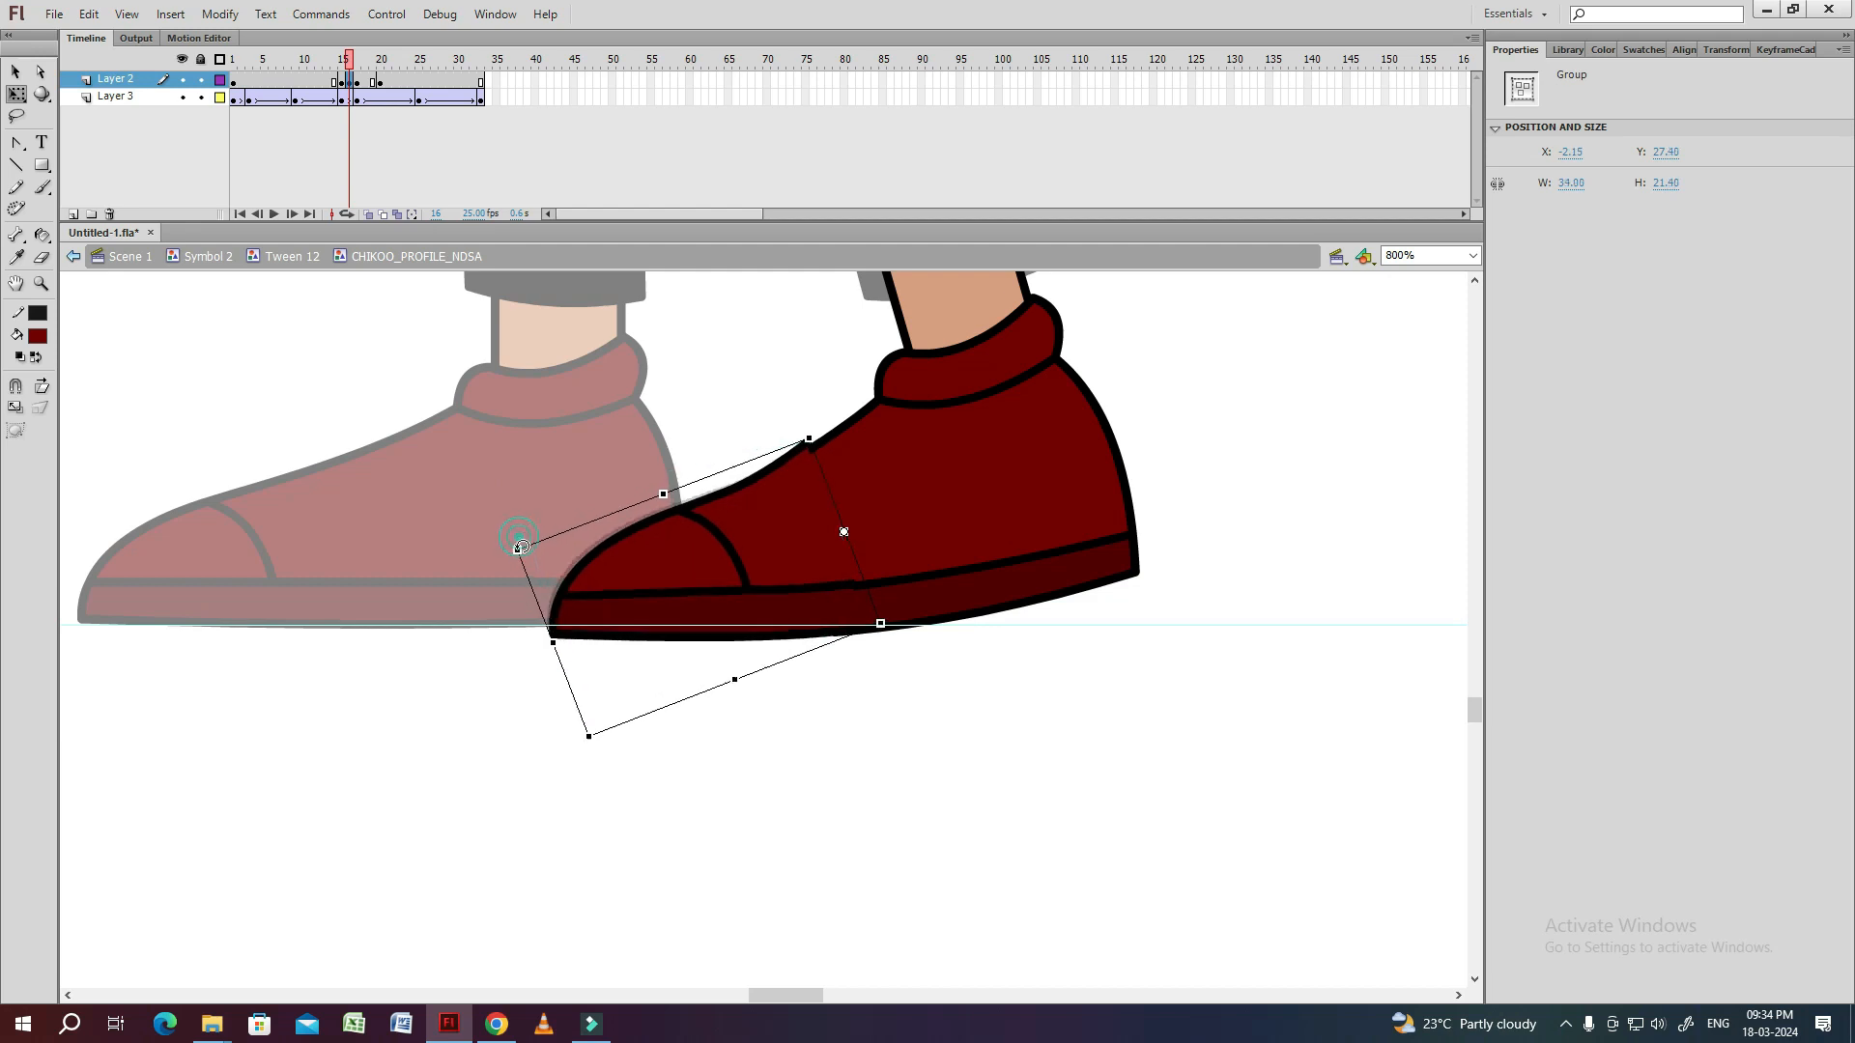
# Smooth the joints between the toe group and the heel outline at frame 16, and return to the leg symbol.
pyautogui.hotkey('ctrl', '=')
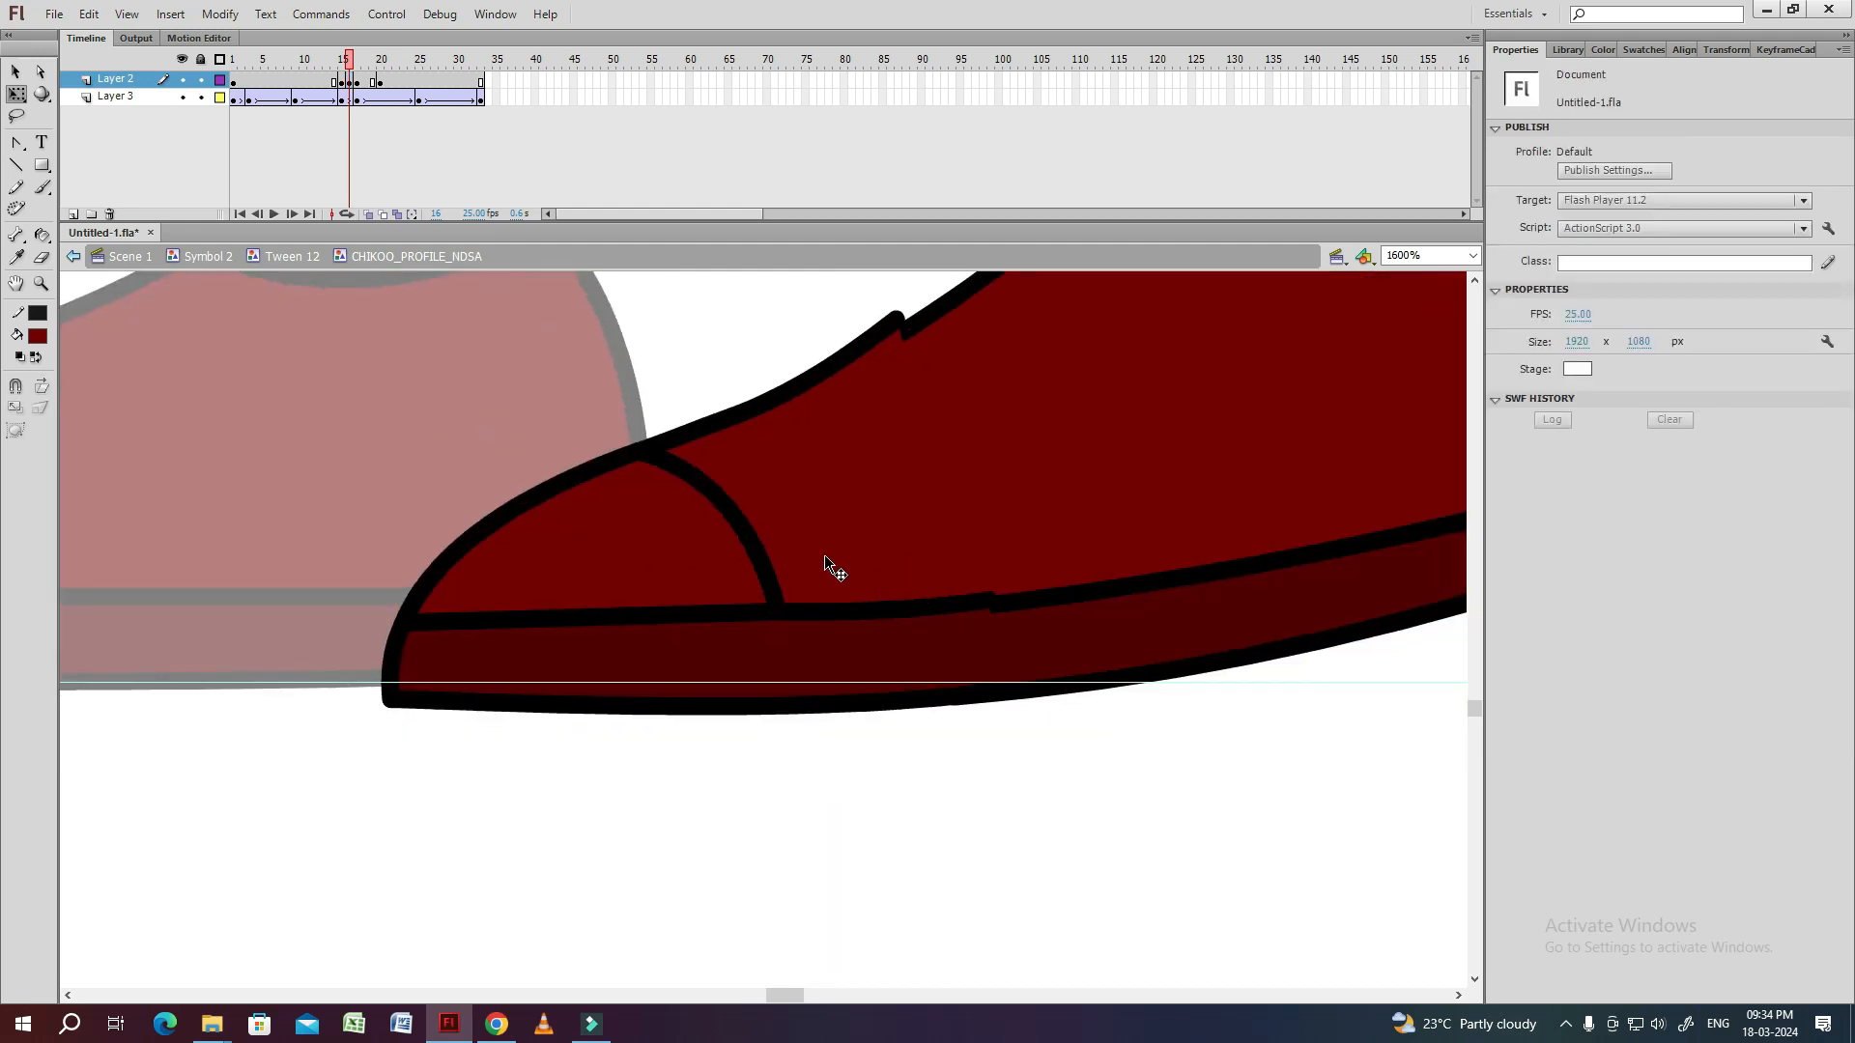
pyautogui.doubleClick(816, 638)
pyautogui.moveTo(1034, 455); pyautogui.dragTo(982, 406)
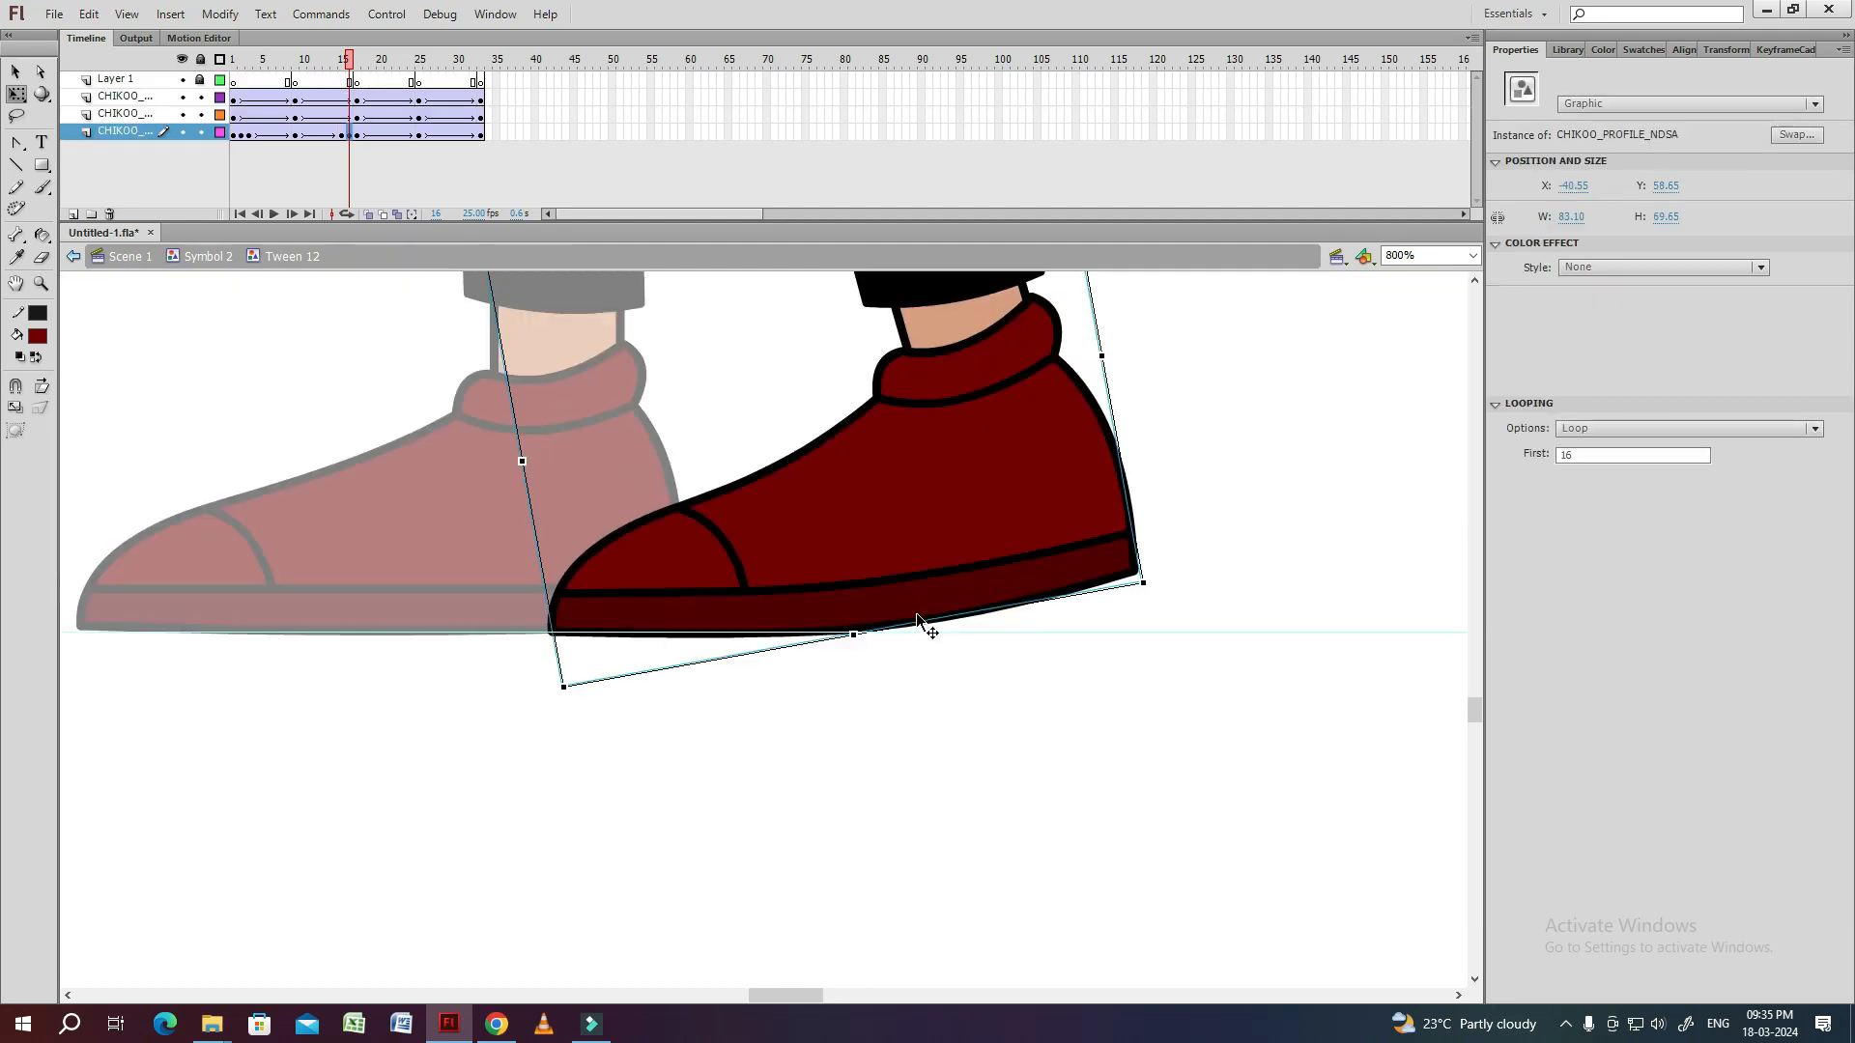
pyautogui.press('.')
pyautogui.press('.')
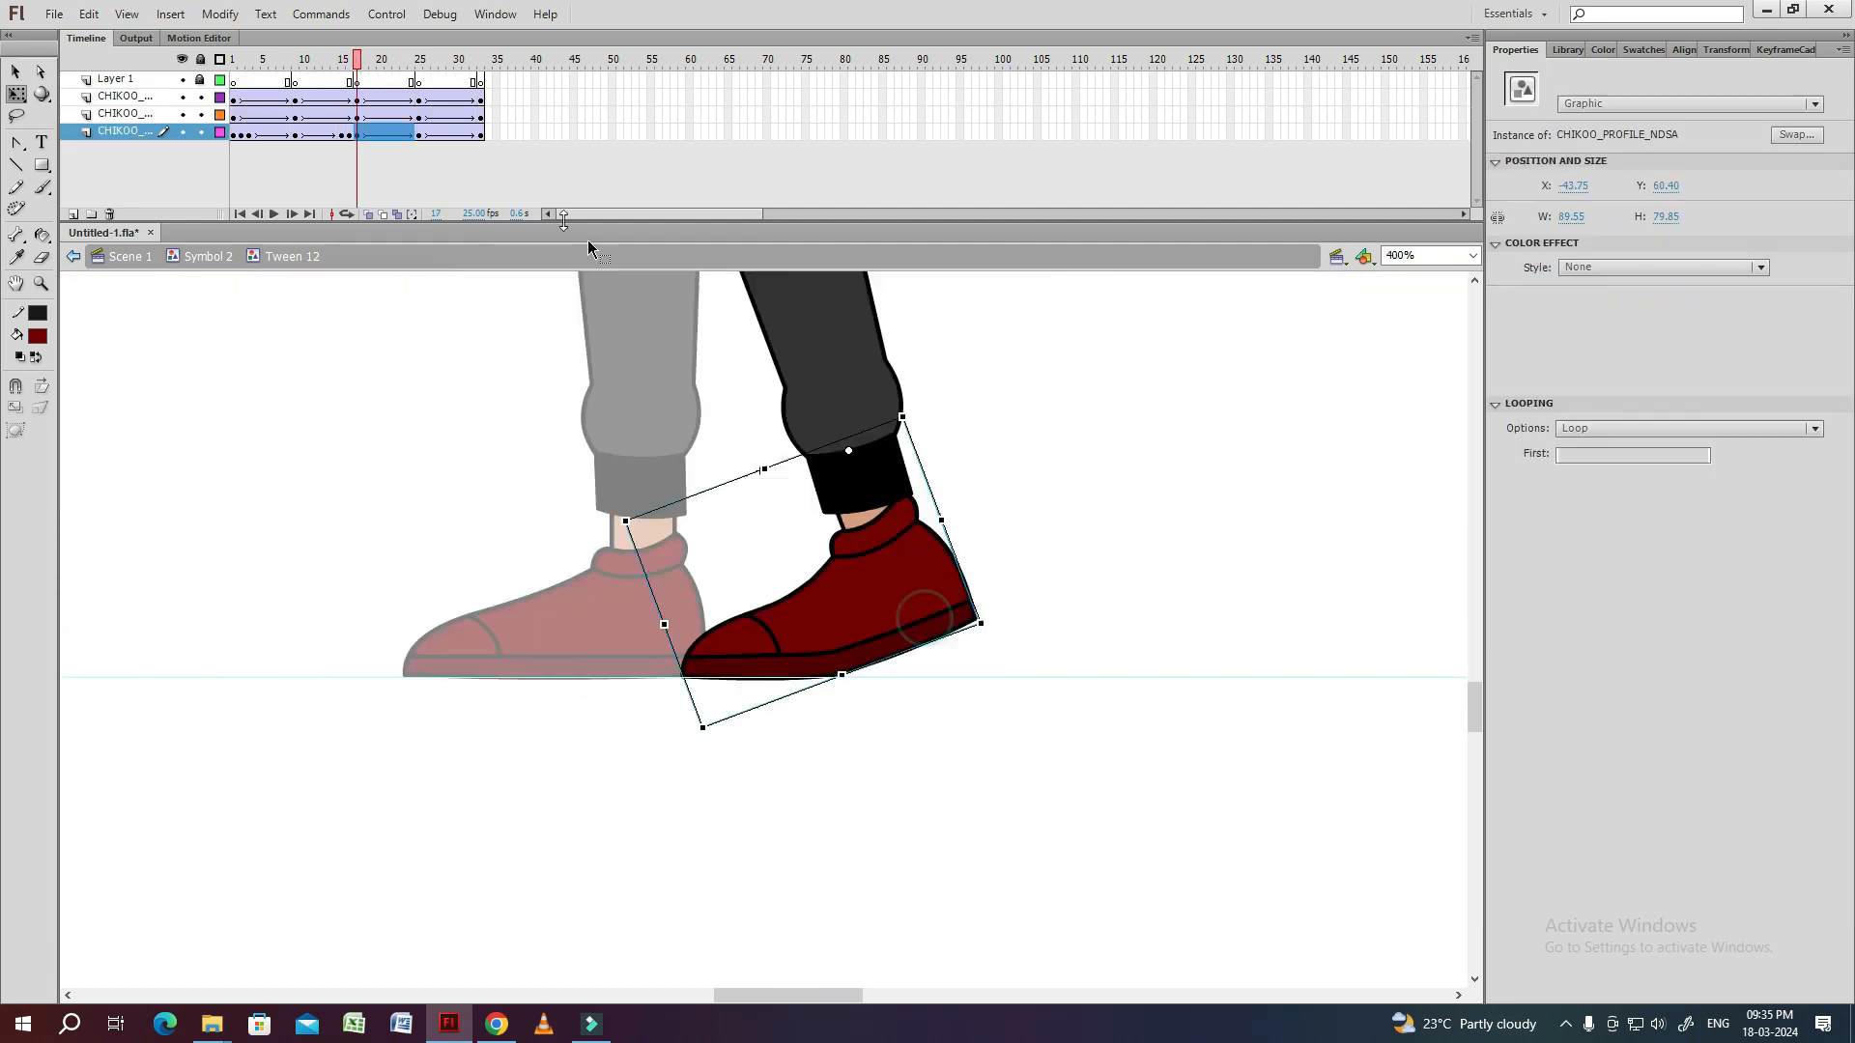
pyautogui.click(354, 98)
pyautogui.doubleClick(332, 444)
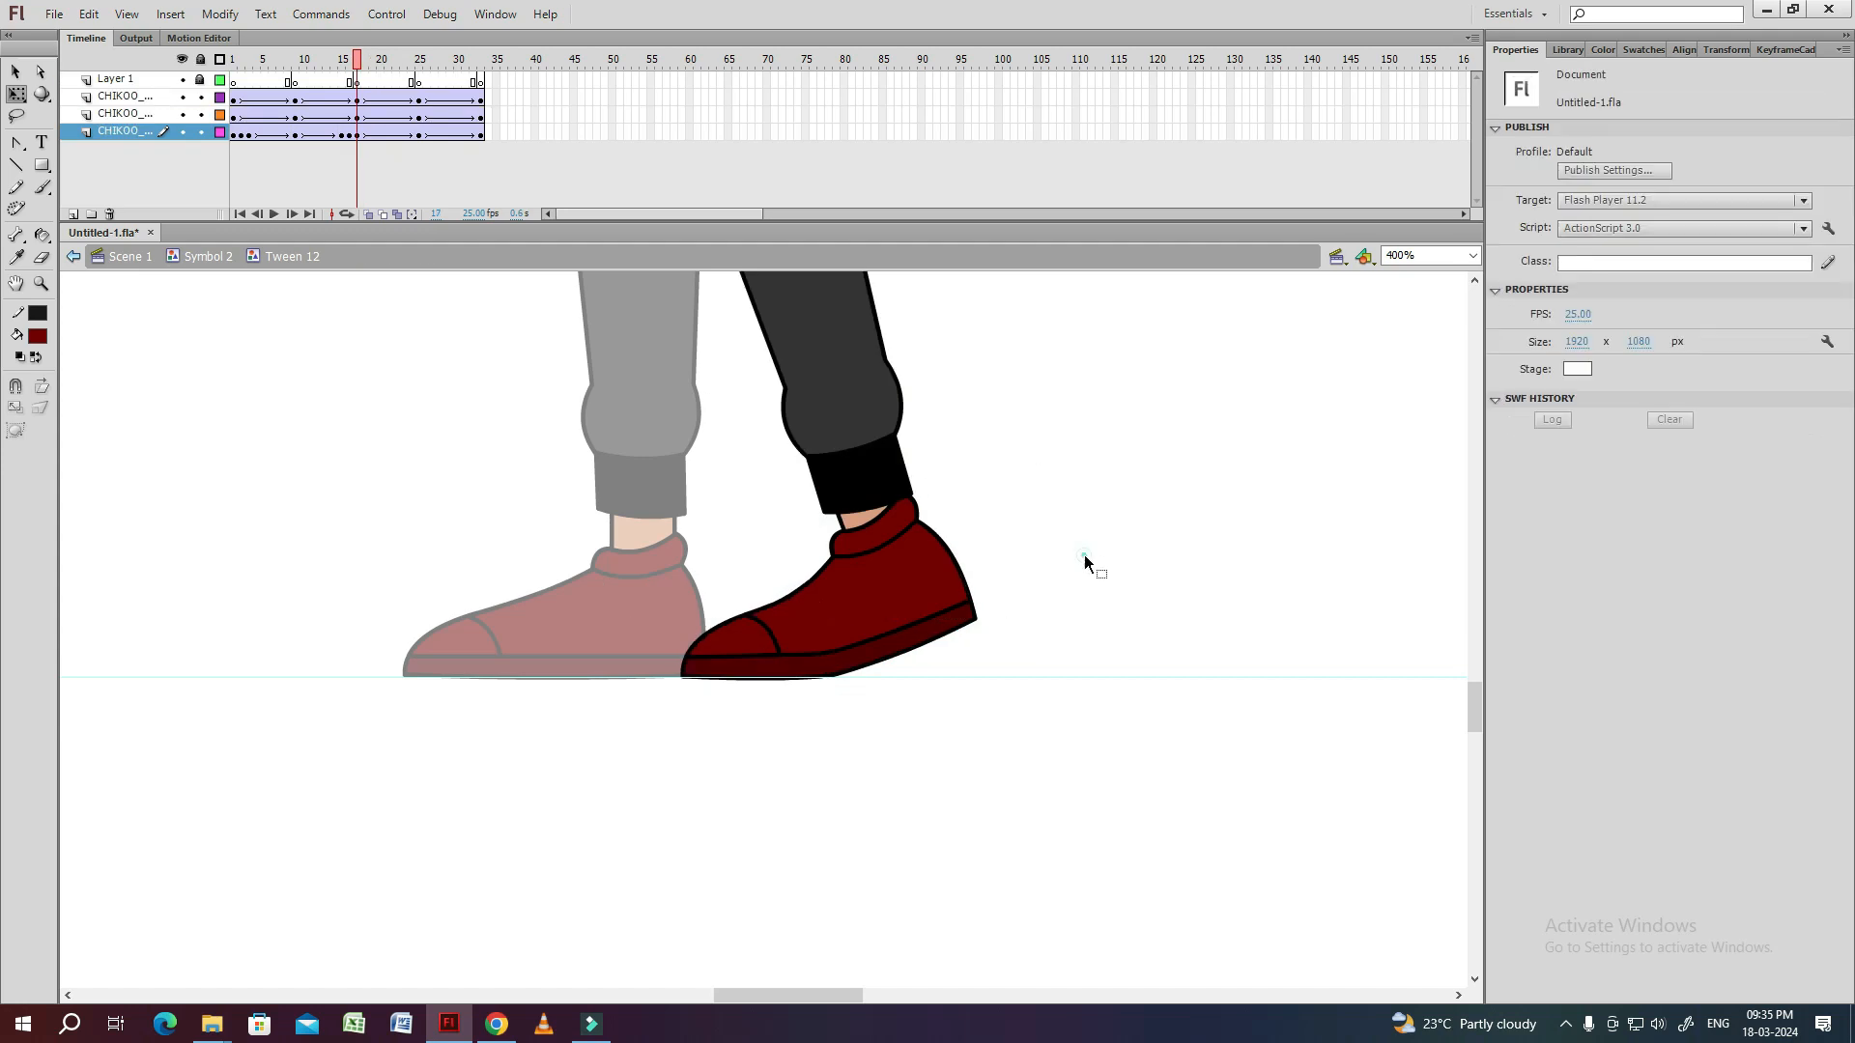
# Add shoe keyframes from frame 18 to frame 20 in the leg symbol and check the foot against the ground line.
pyautogui.press('.')
pyautogui.press('.')
pyautogui.press(',')
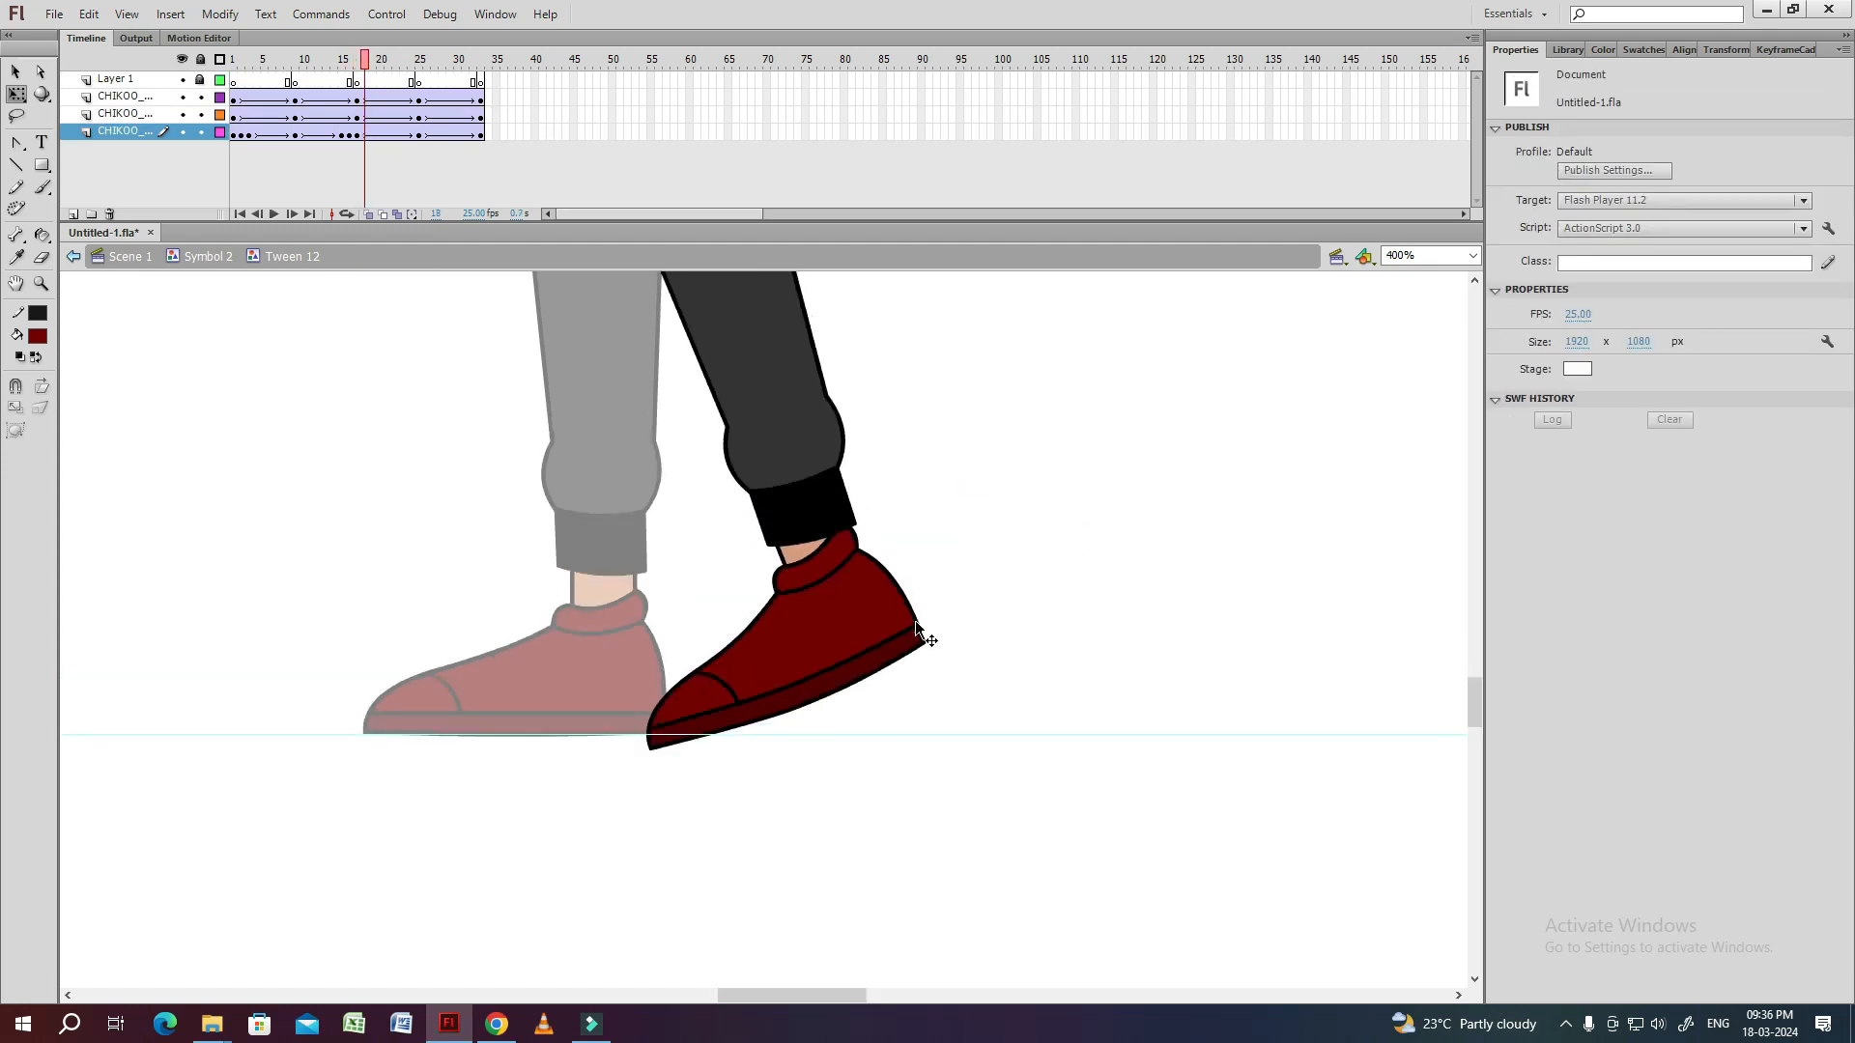
pyautogui.press('.')
pyautogui.press('.')
pyautogui.click(382, 134)
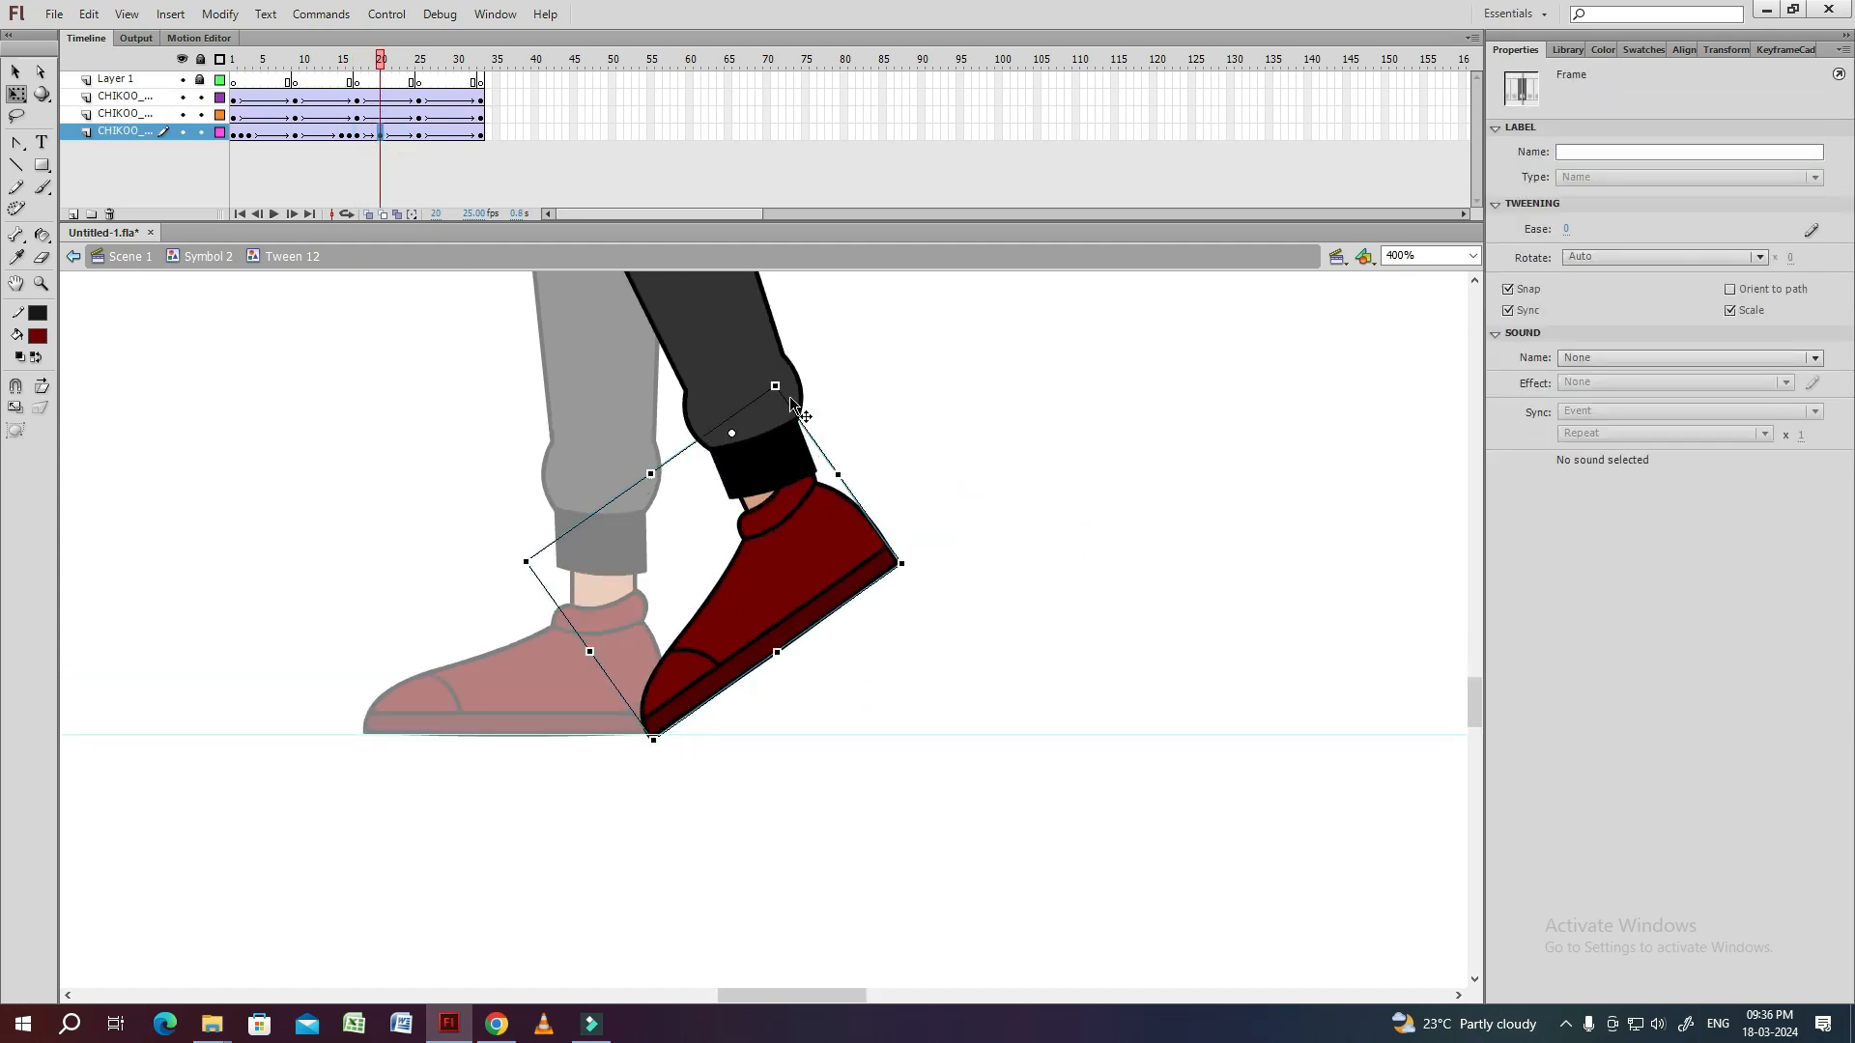
pyautogui.click(944, 530)
pyautogui.click(800, 590)
pyautogui.click(951, 527)
pyautogui.click(820, 571)
pyautogui.click(931, 547)
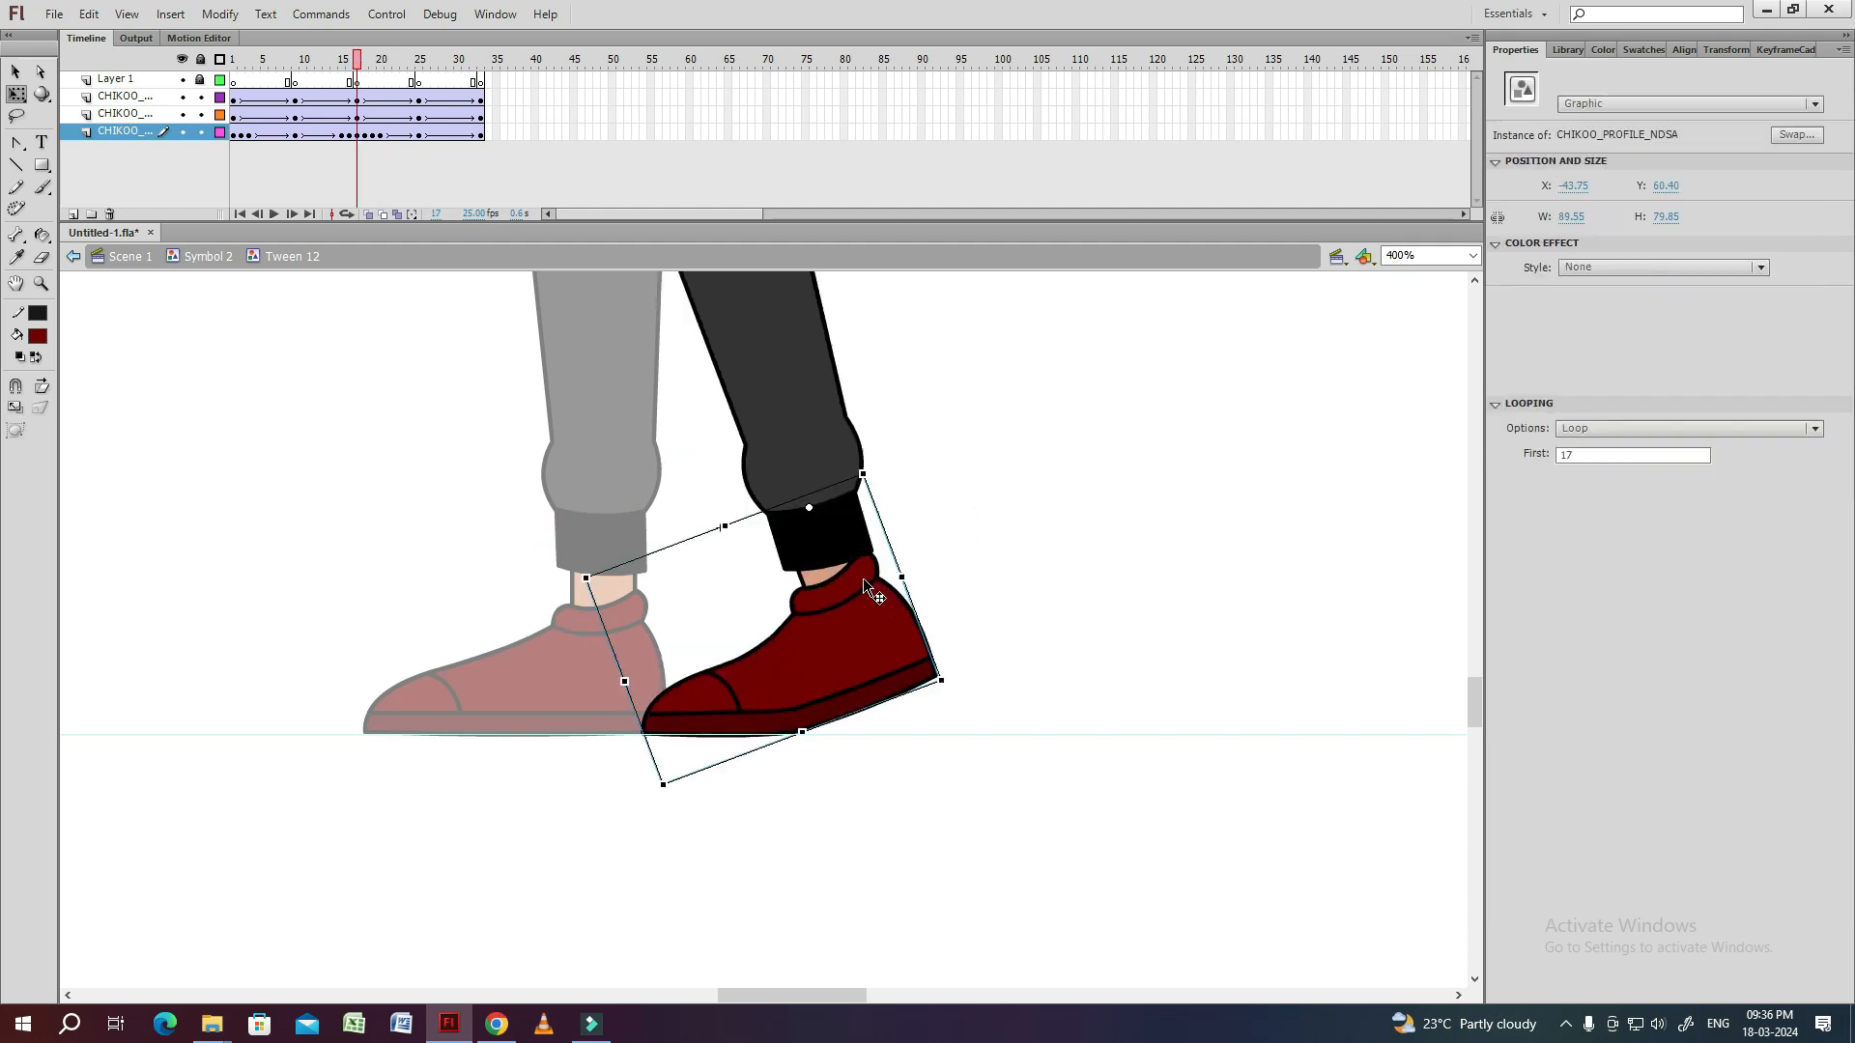
# Inside the shoe symbol at frame 18, rotate the toe group so its tip rests on the ground line.
pyautogui.doubleClick(813, 622)
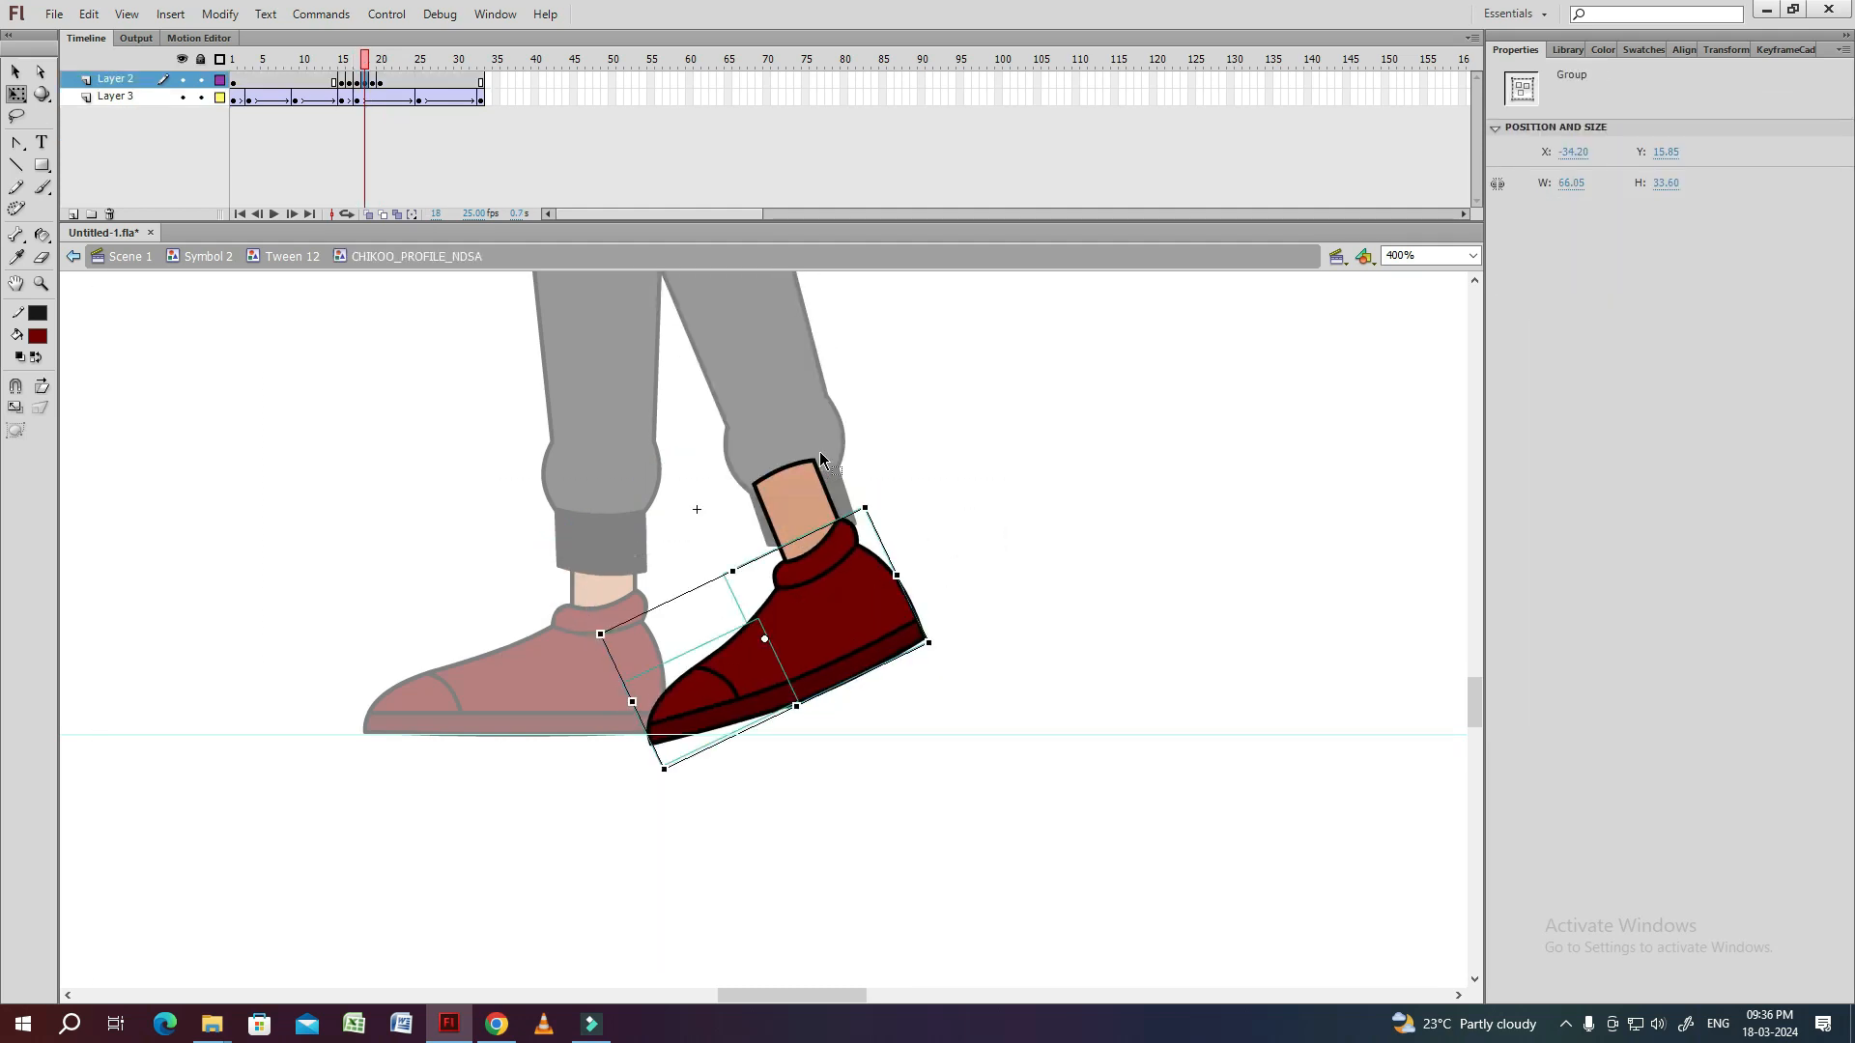
pyautogui.hotkey('ctrl', '=')
pyautogui.moveTo(675, 781); pyautogui.dragTo(673, 751)
pyautogui.click(702, 788)
pyautogui.click(788, 661)
pyautogui.click(784, 694)
pyautogui.click(836, 633)
# Smooth the toe and heel outline joints of the shoe at frame 18, and return to the leg symbol.
pyautogui.hotkey('ctrl', '=')
pyautogui.click(613, 392)
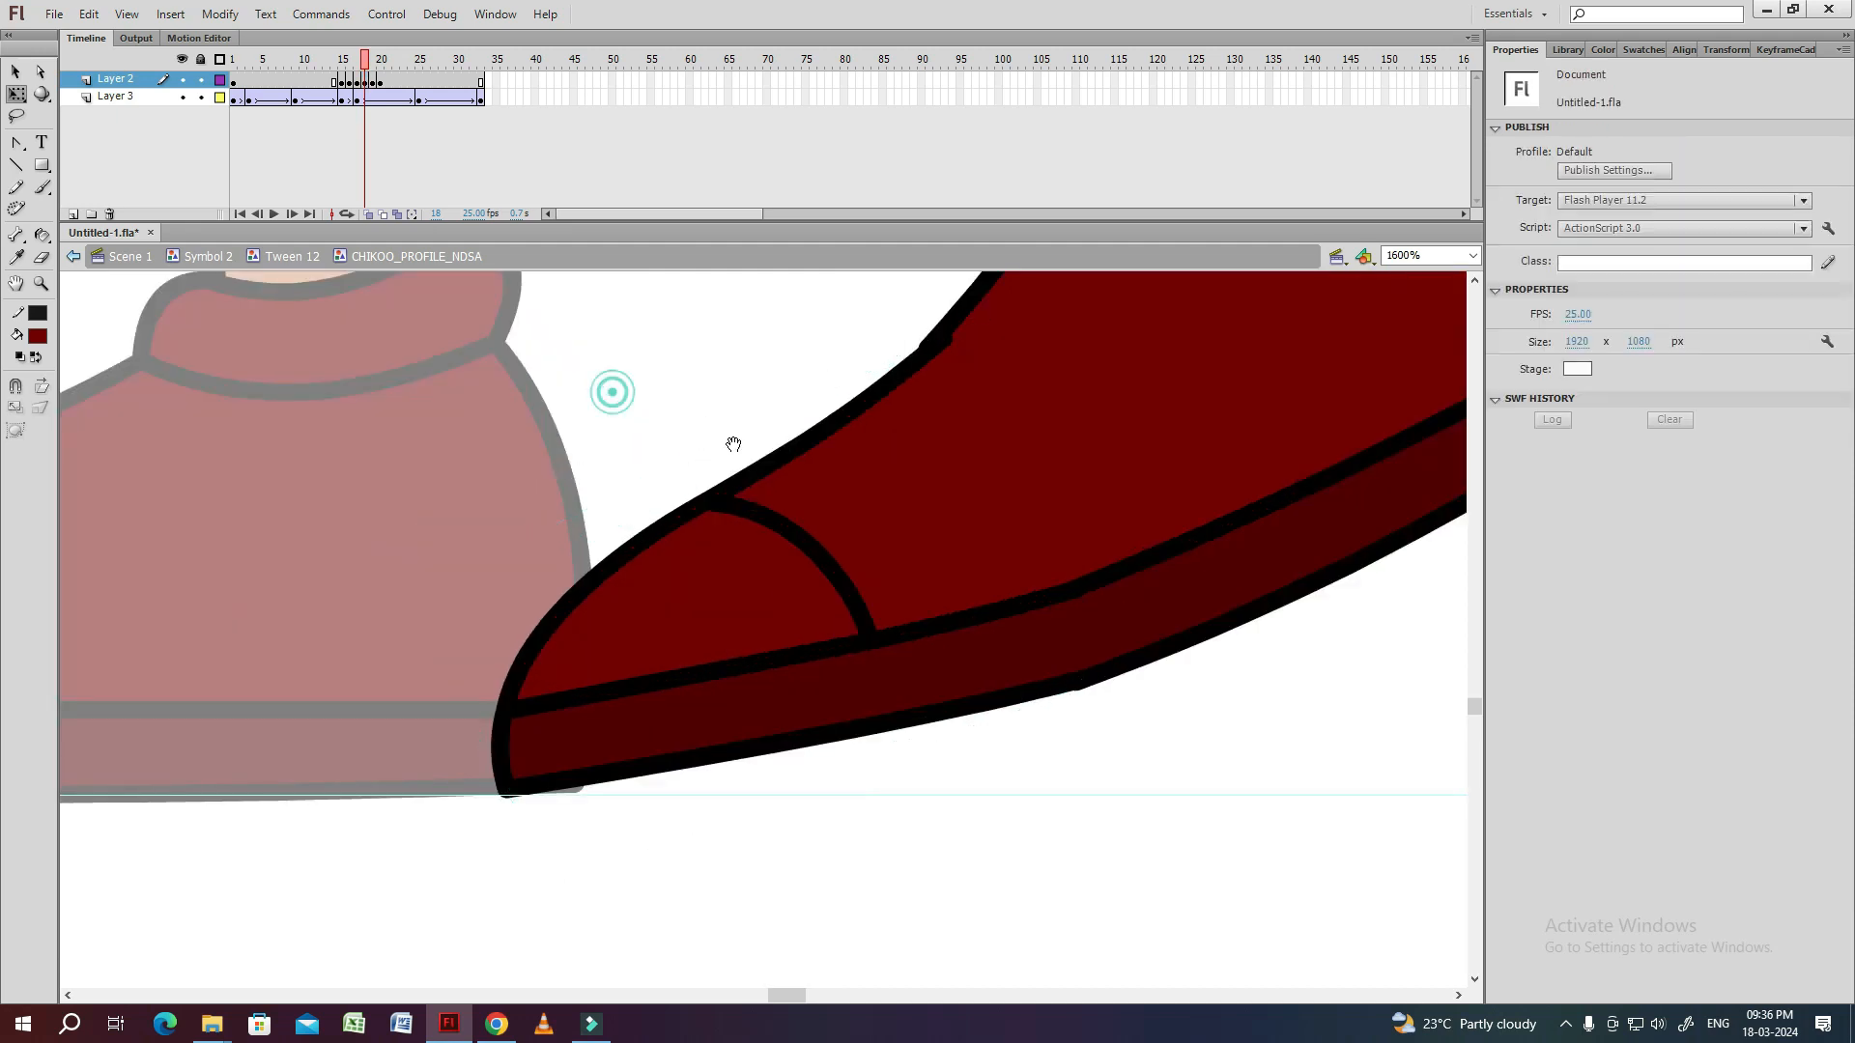
pyautogui.moveTo(733, 445); pyautogui.dragTo(664, 496)
pyautogui.doubleClick(824, 451)
pyautogui.press('Escape')
pyautogui.moveTo(878, 390); pyautogui.dragTo(879, 381)
pyautogui.doubleClick(724, 391)
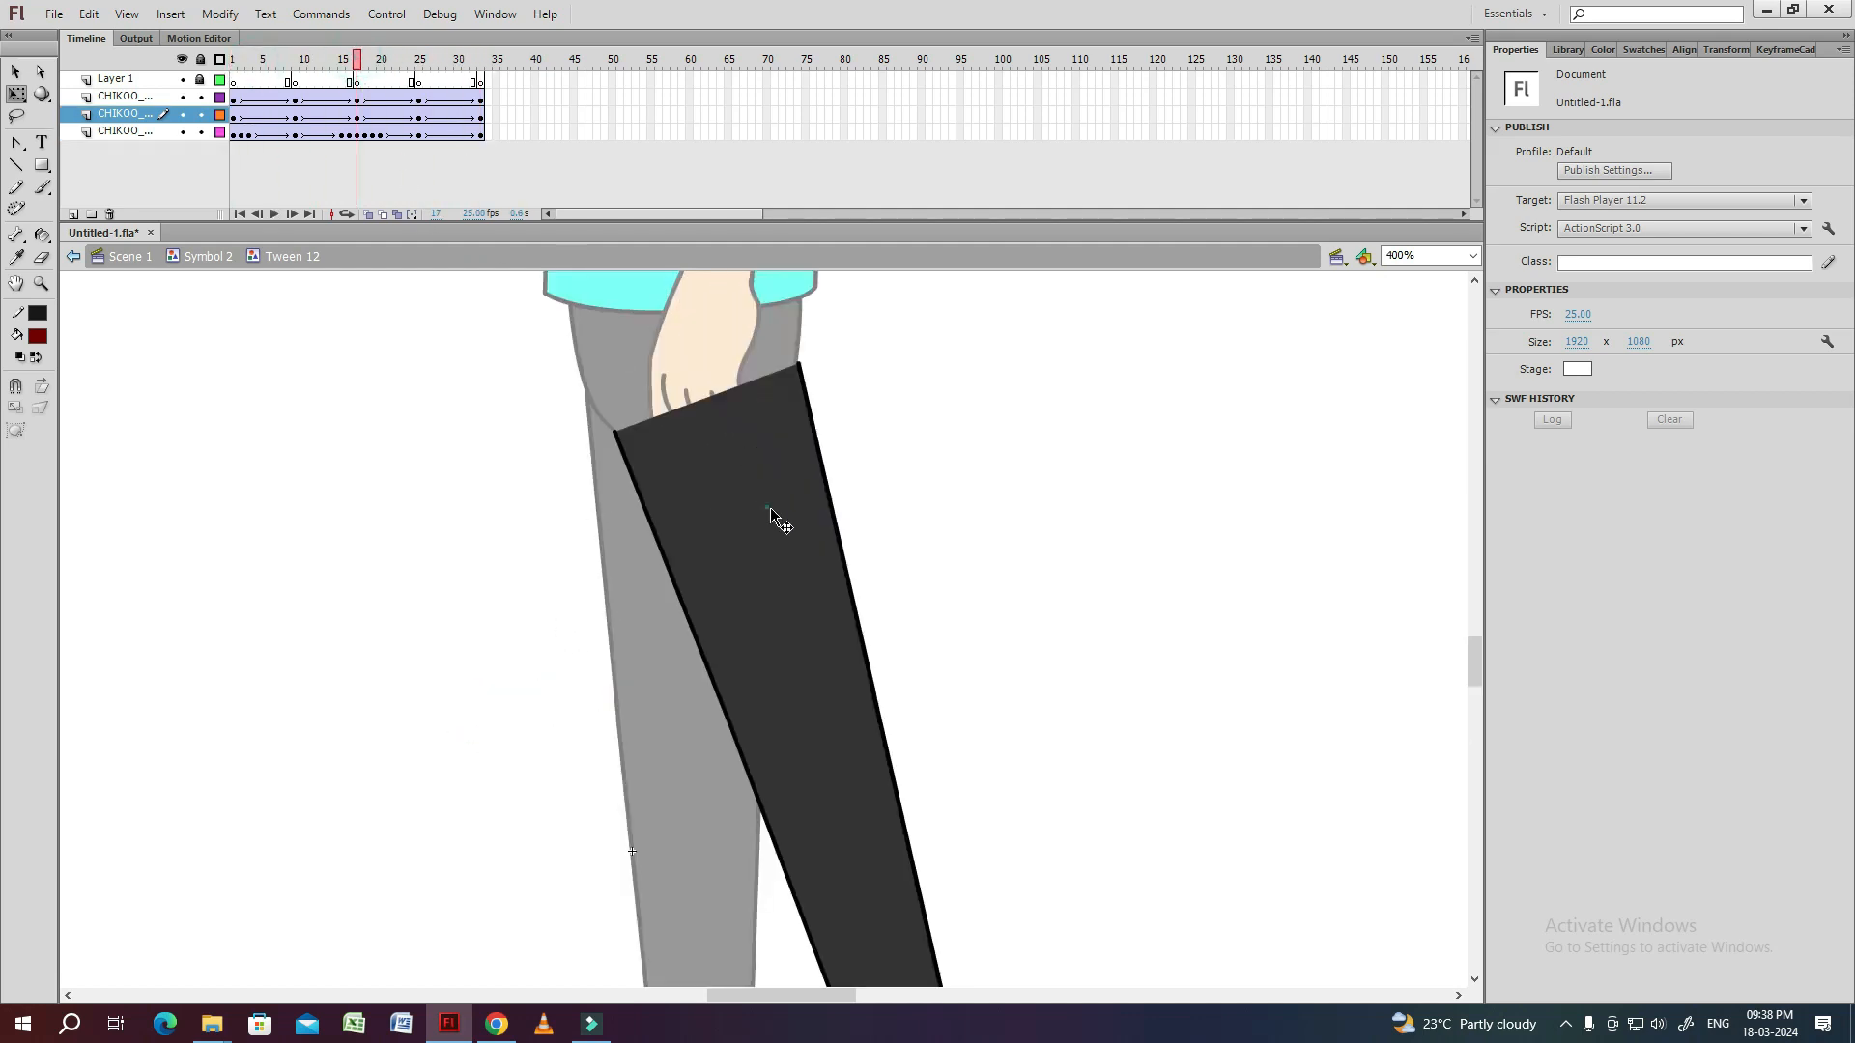
# Inside the thigh symbol at frame 25, curve the thigh's front and back outlines toward the bent knee.
pyautogui.doubleClick(770, 509)
pyautogui.doubleClick(932, 481)
pyautogui.click(418, 60)
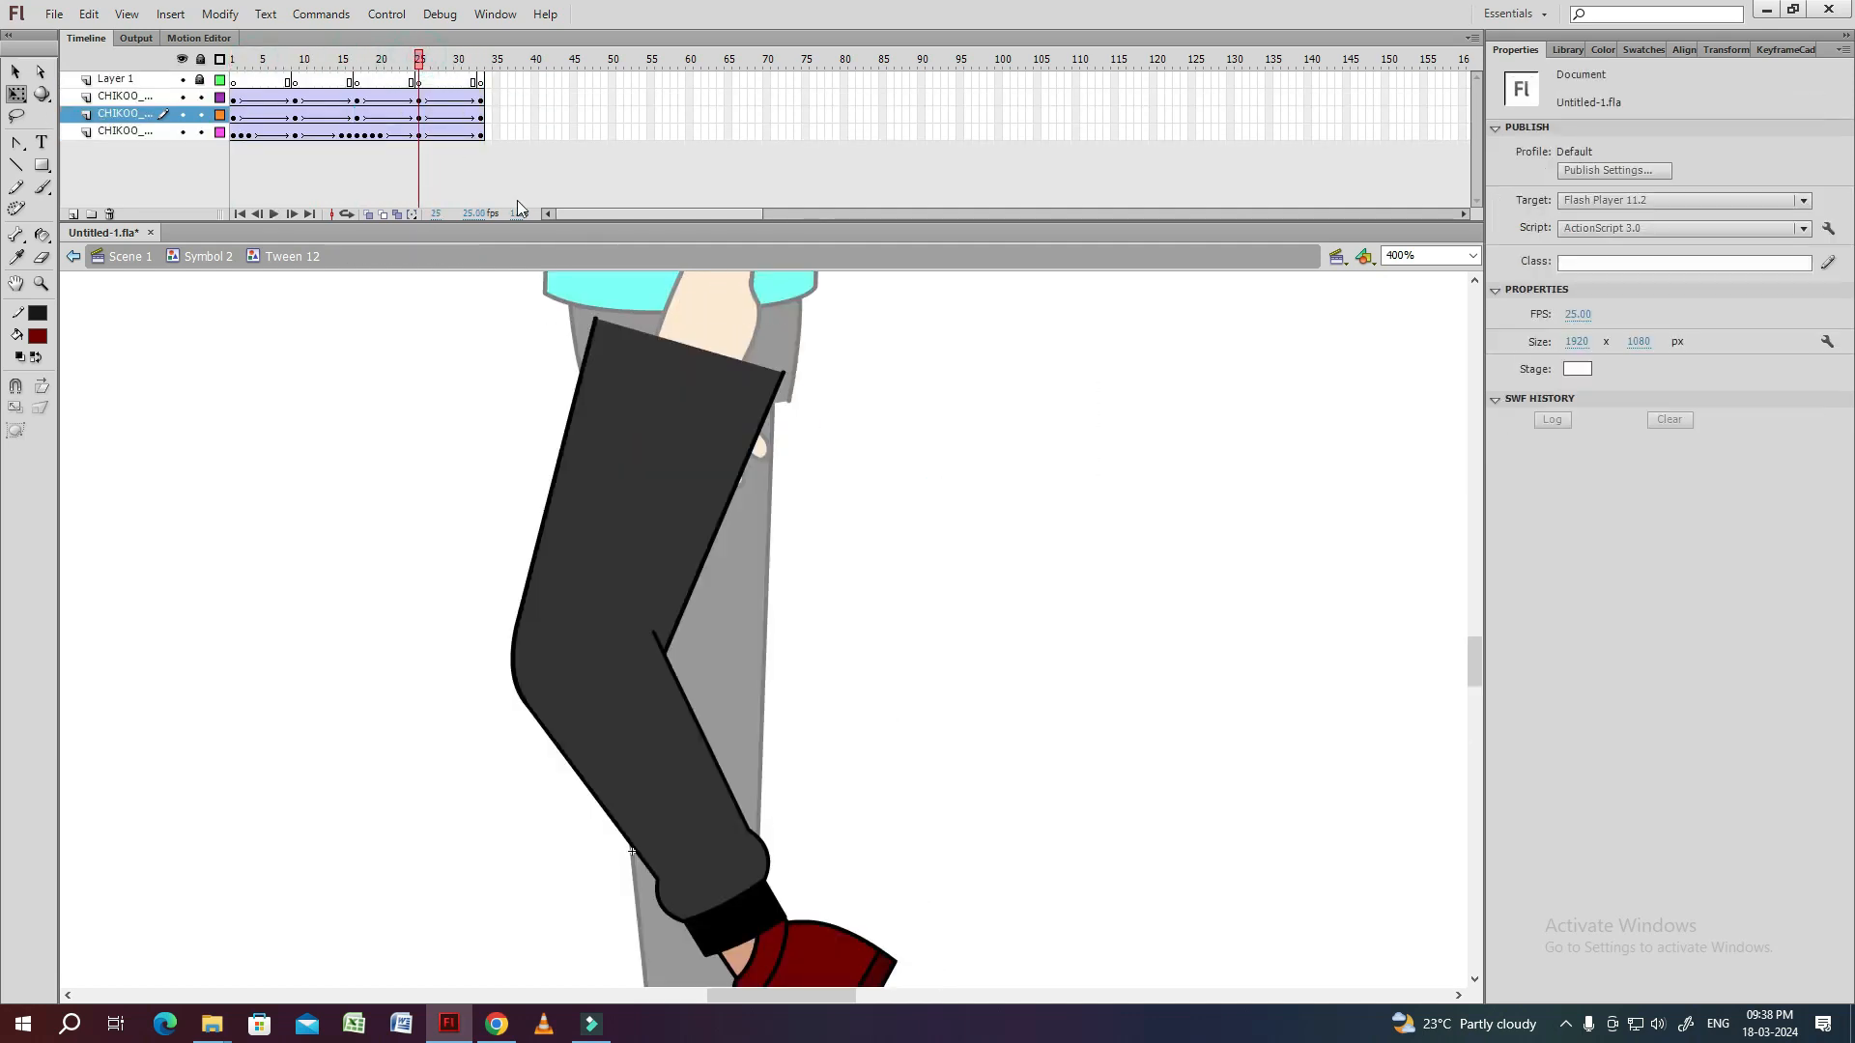
pyautogui.doubleClick(608, 471)
pyautogui.moveTo(549, 500); pyautogui.dragTo(532, 513)
pyautogui.moveTo(704, 549); pyautogui.dragTo(690, 554)
pyautogui.moveTo(516, 628); pyautogui.dragTo(513, 628)
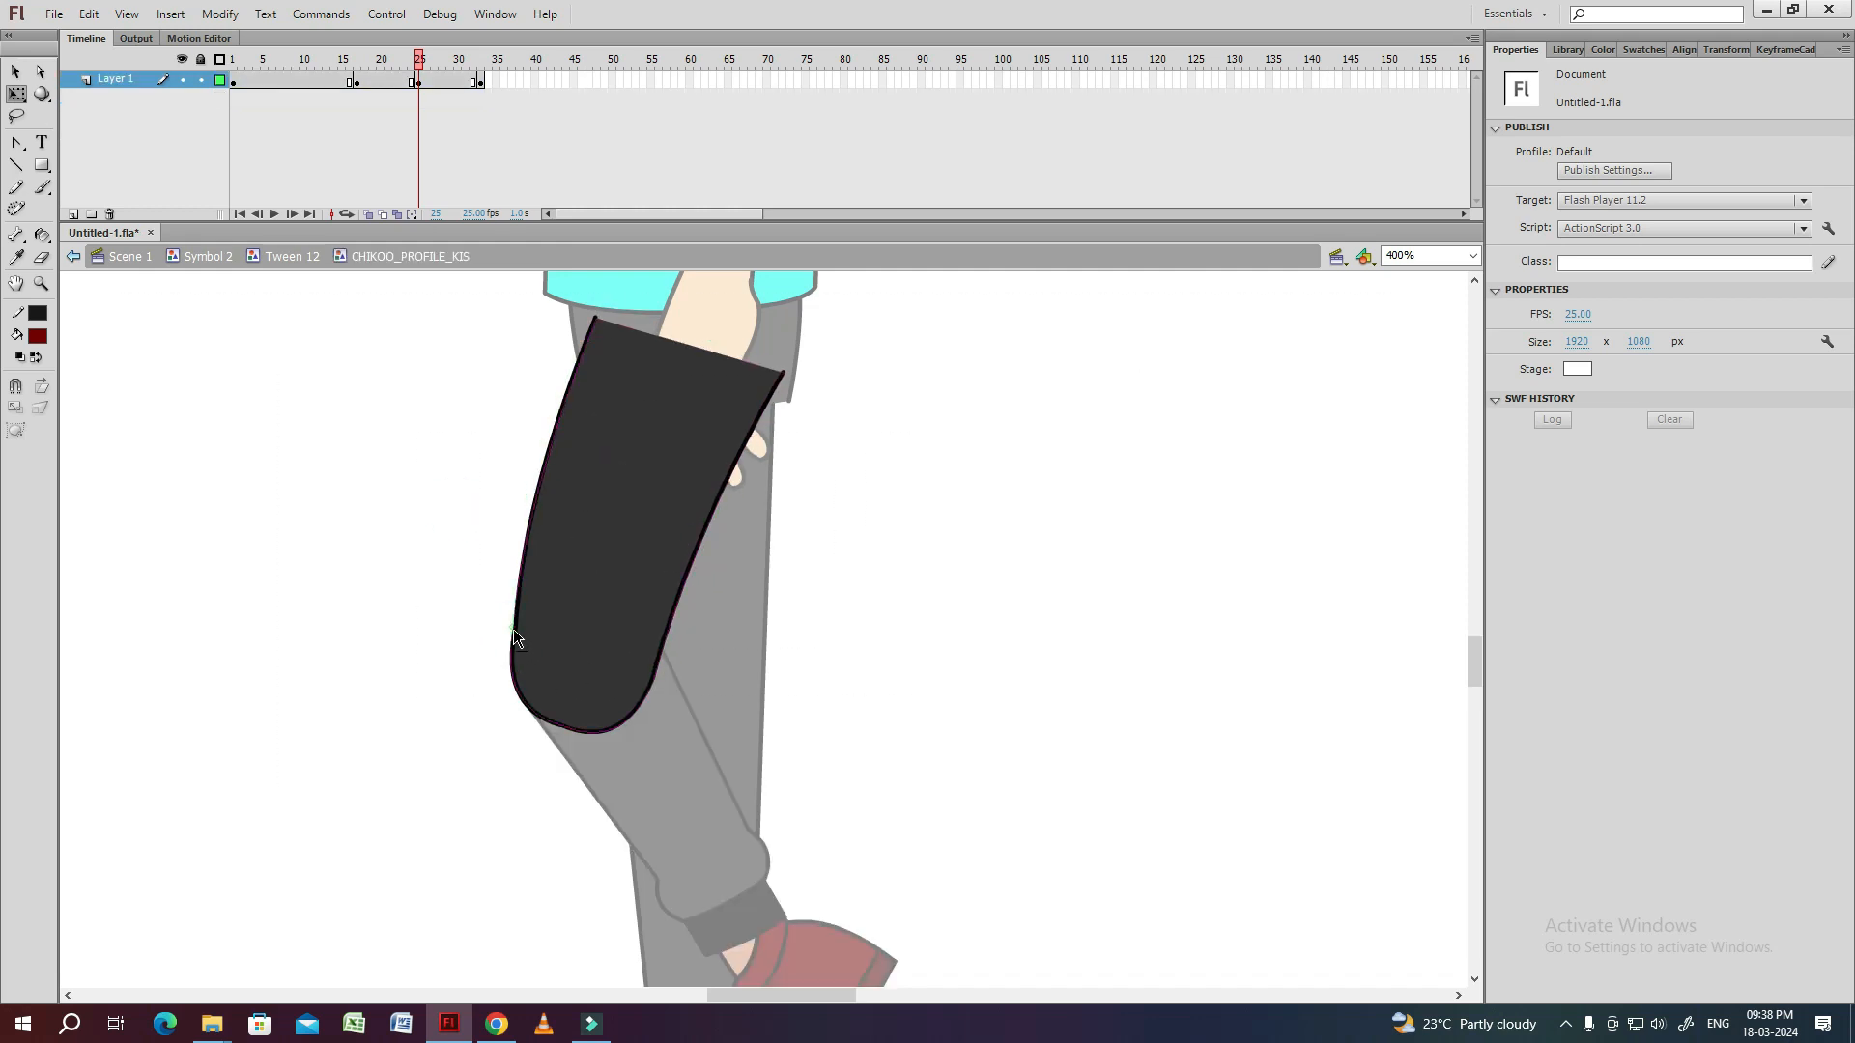
pyautogui.click(508, 645)
pyautogui.click(450, 574)
pyautogui.doubleClick(425, 589)
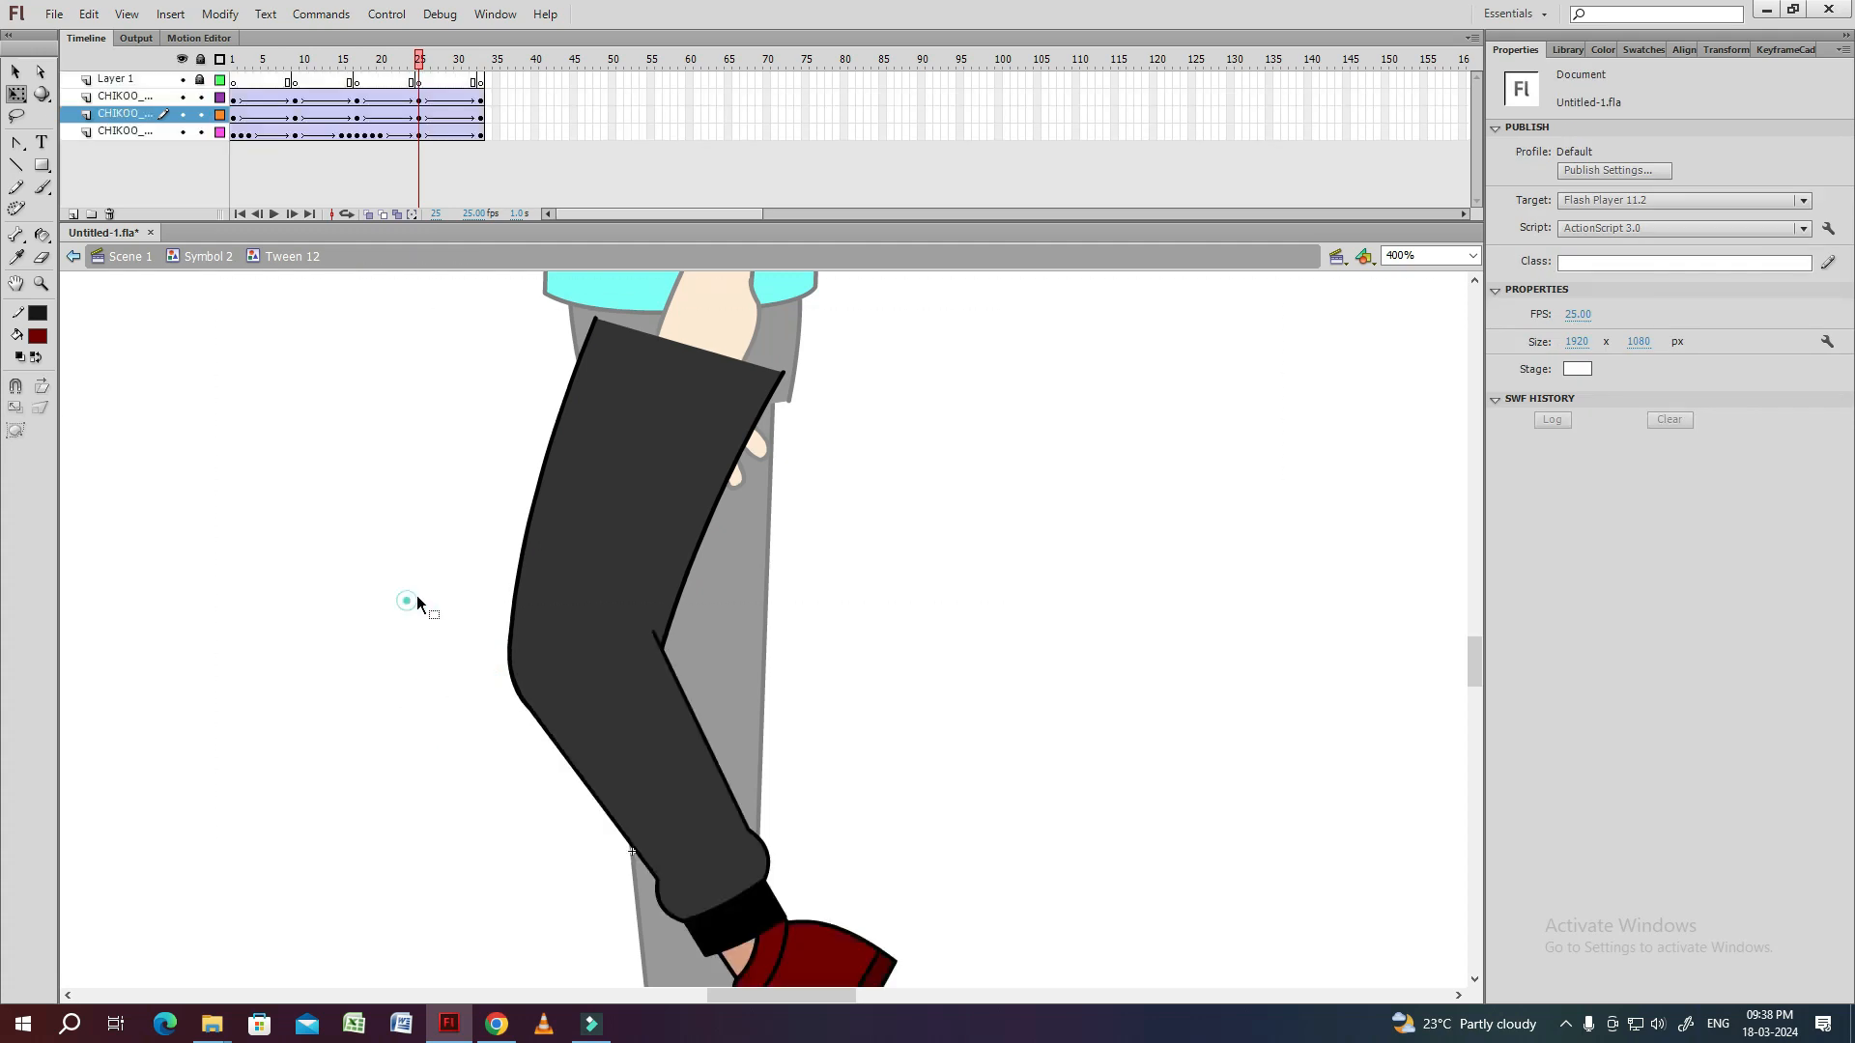
# Inside the shin symbol, add Layer 3 keyframes at frames 25 and 33.
pyautogui.moveTo(503, 794); pyautogui.dragTo(429, 603)
pyautogui.doubleClick(513, 580)
pyautogui.click(464, 97)
pyautogui.press('F6')
# Curve the shin's front and back outlines at frame 25, and round the cuff's edge.
pyautogui.click(609, 547)
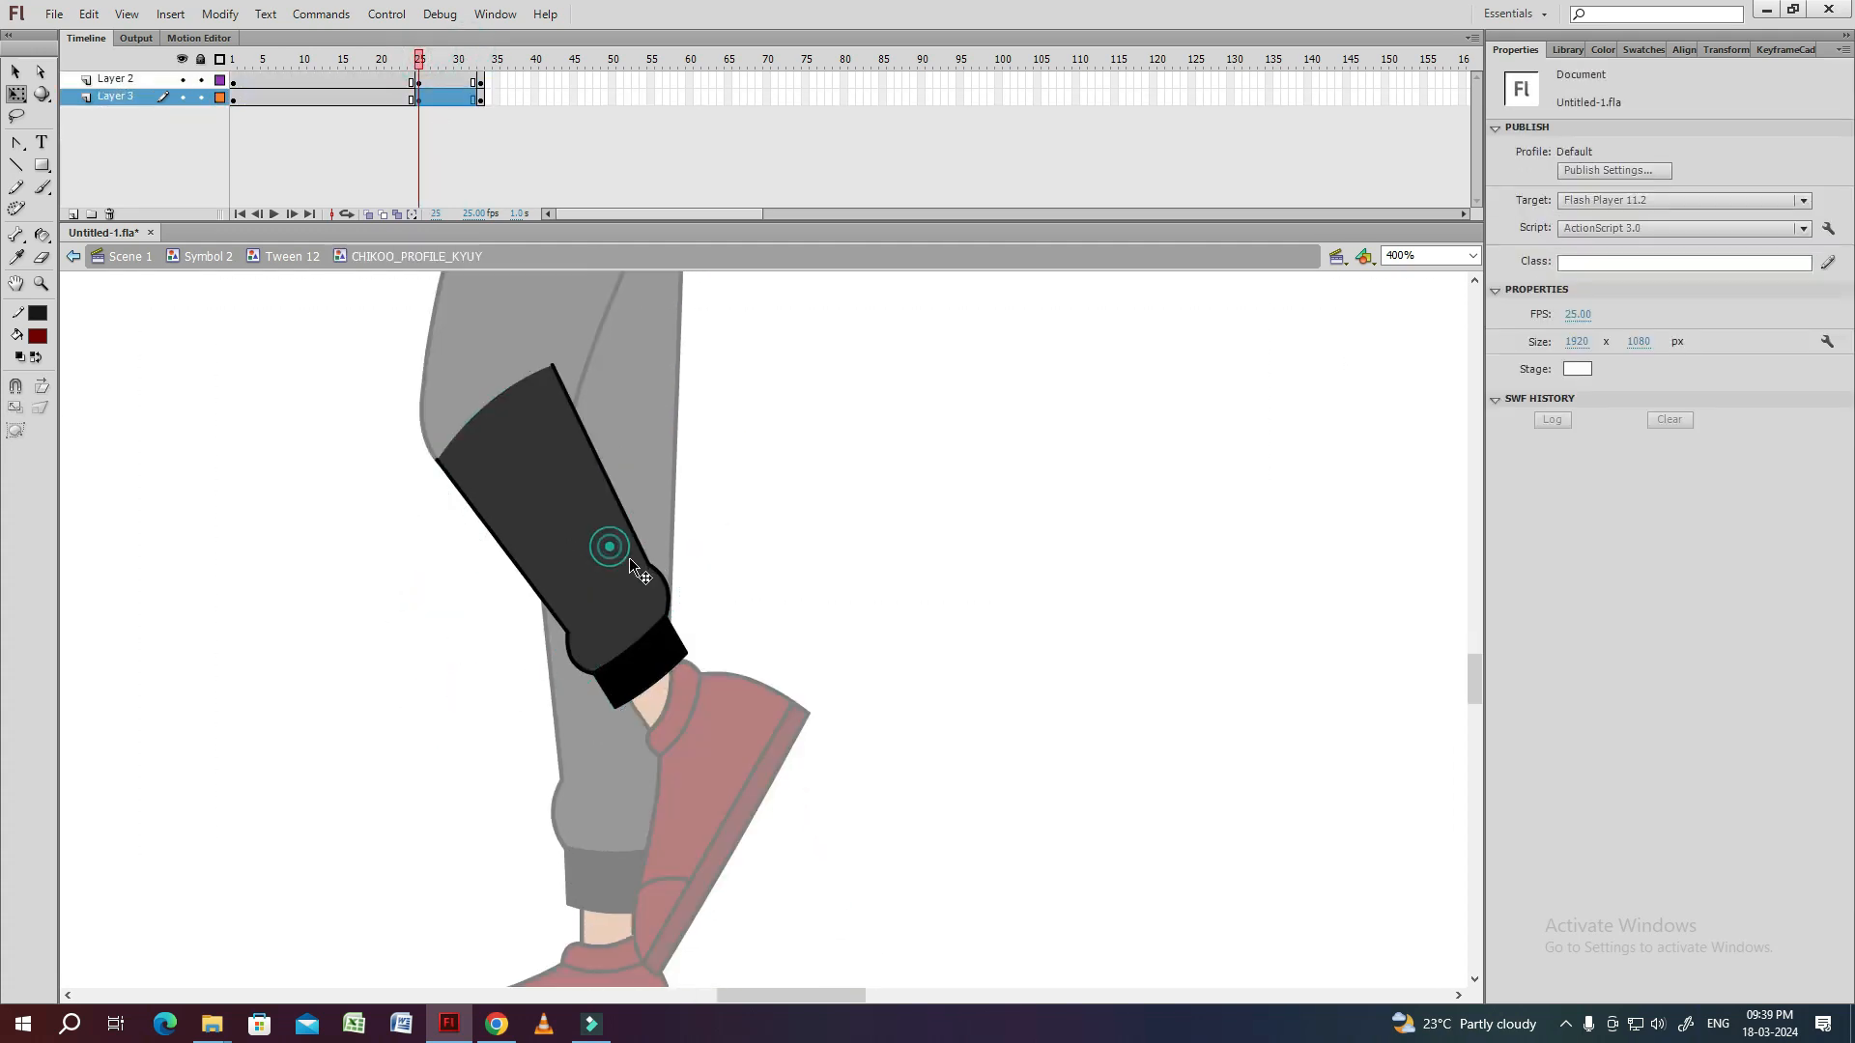
pyautogui.hotkey('ctrl', '=')
pyautogui.moveTo(531, 692); pyautogui.dragTo(476, 641)
pyautogui.doubleClick(604, 596)
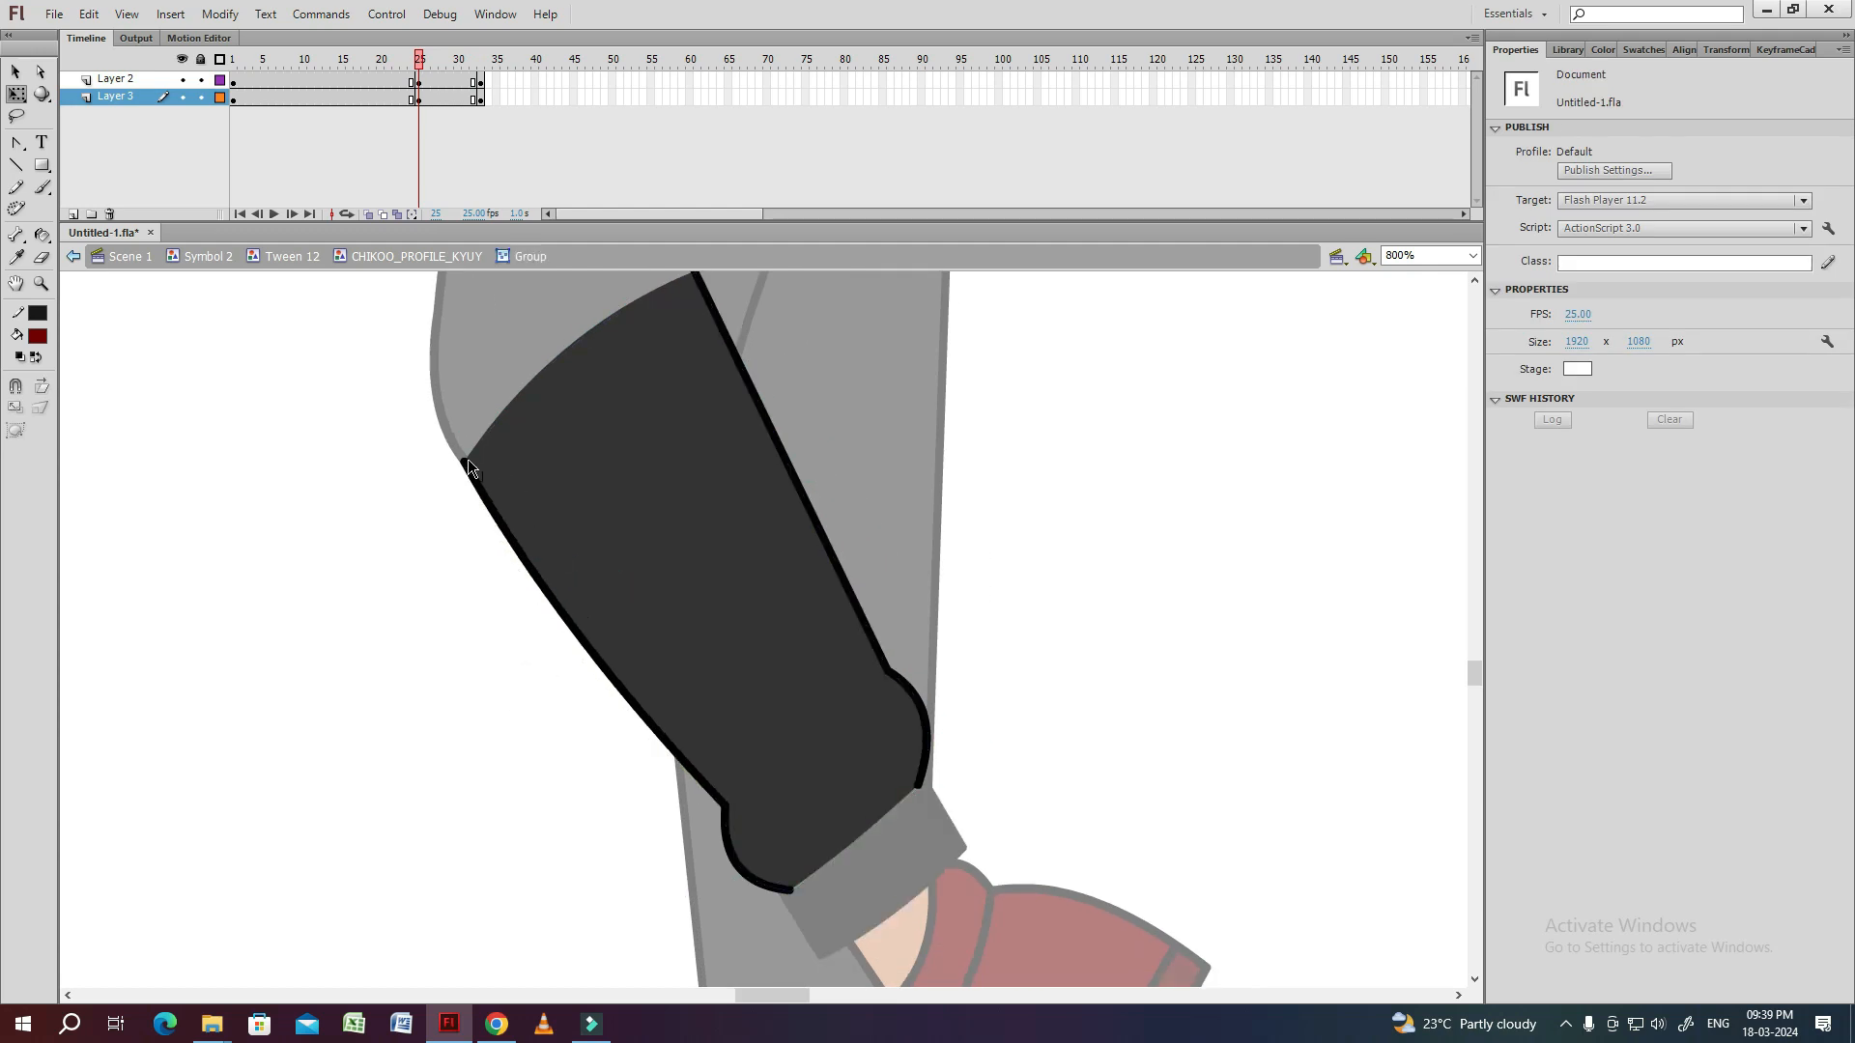
pyautogui.moveTo(796, 474); pyautogui.dragTo(724, 533)
pyautogui.moveTo(934, 659); pyautogui.dragTo(821, 537)
pyautogui.doubleClick(821, 537)
pyautogui.moveTo(805, 696); pyautogui.dragTo(790, 570)
pyautogui.moveTo(773, 456); pyautogui.dragTo(785, 566)
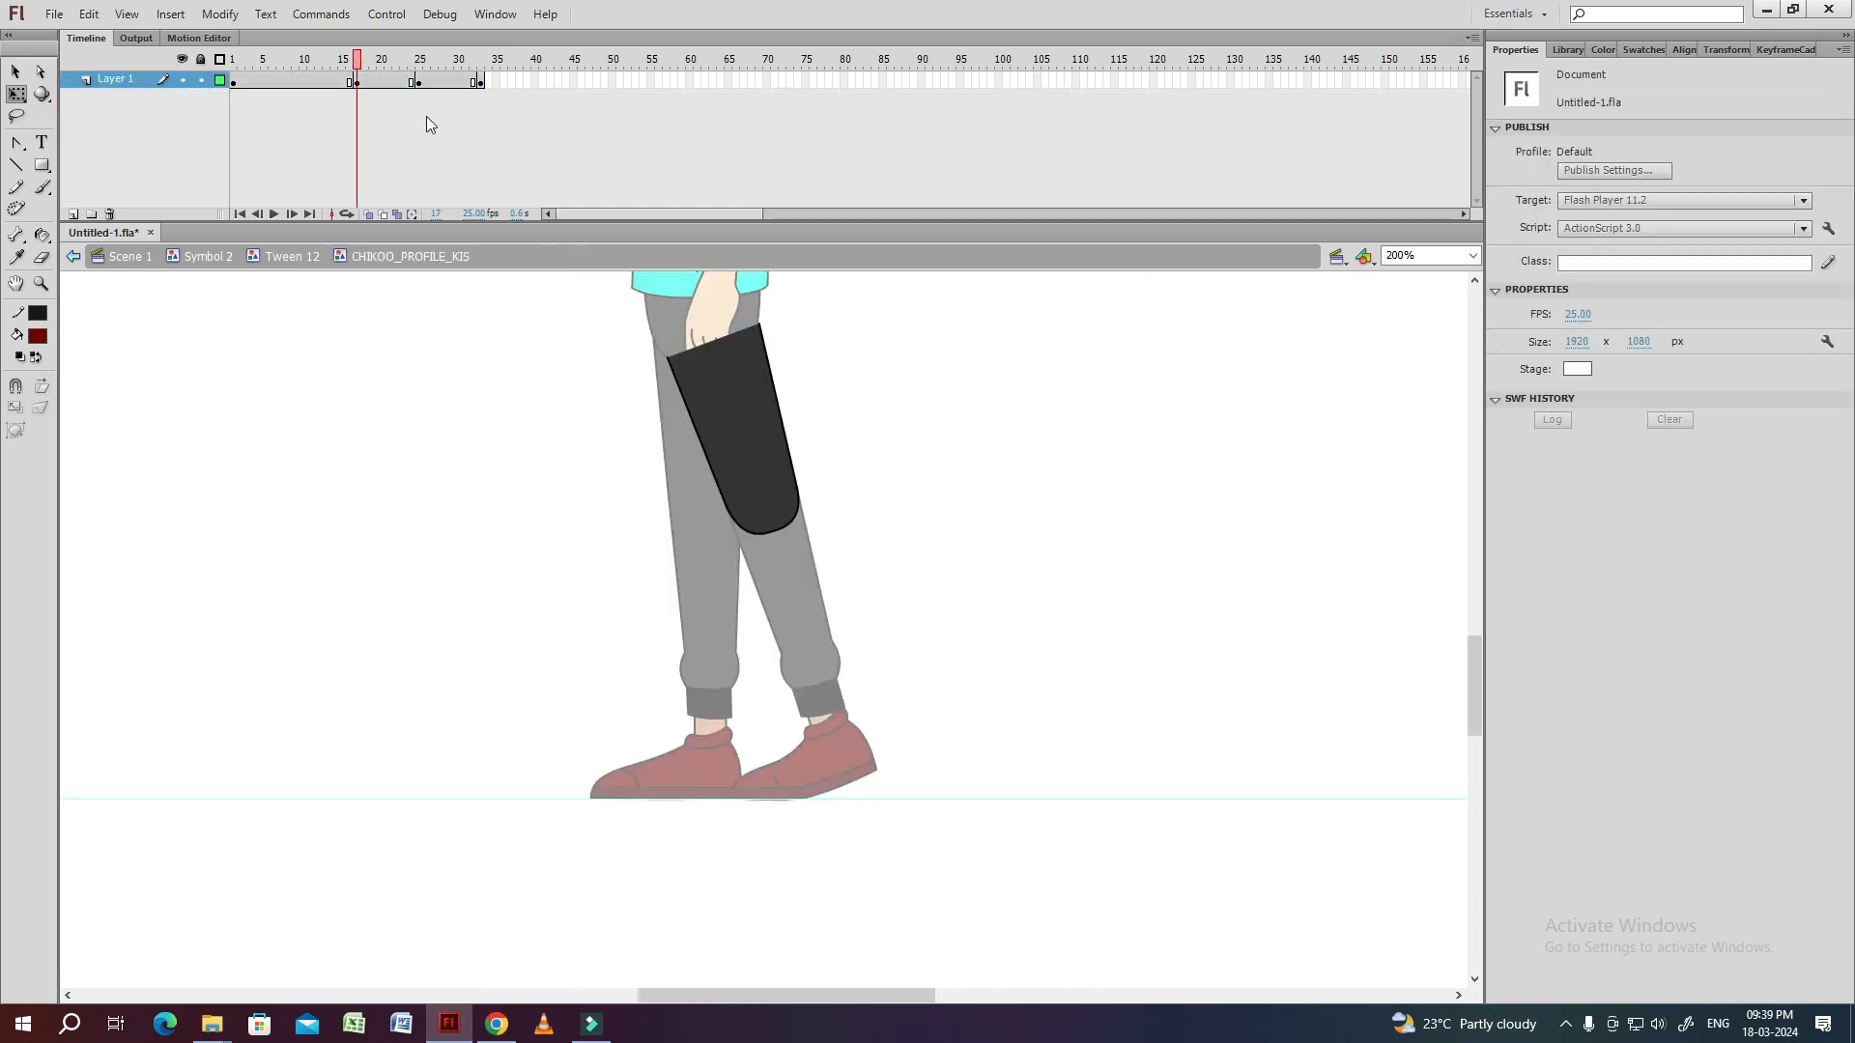
# Inside the thigh symbol, apply the black outline to the thigh with the Ink Bottle tool in keyframes 17, 25 and 33.
pyautogui.click(375, 108)
pyautogui.click(964, 484)
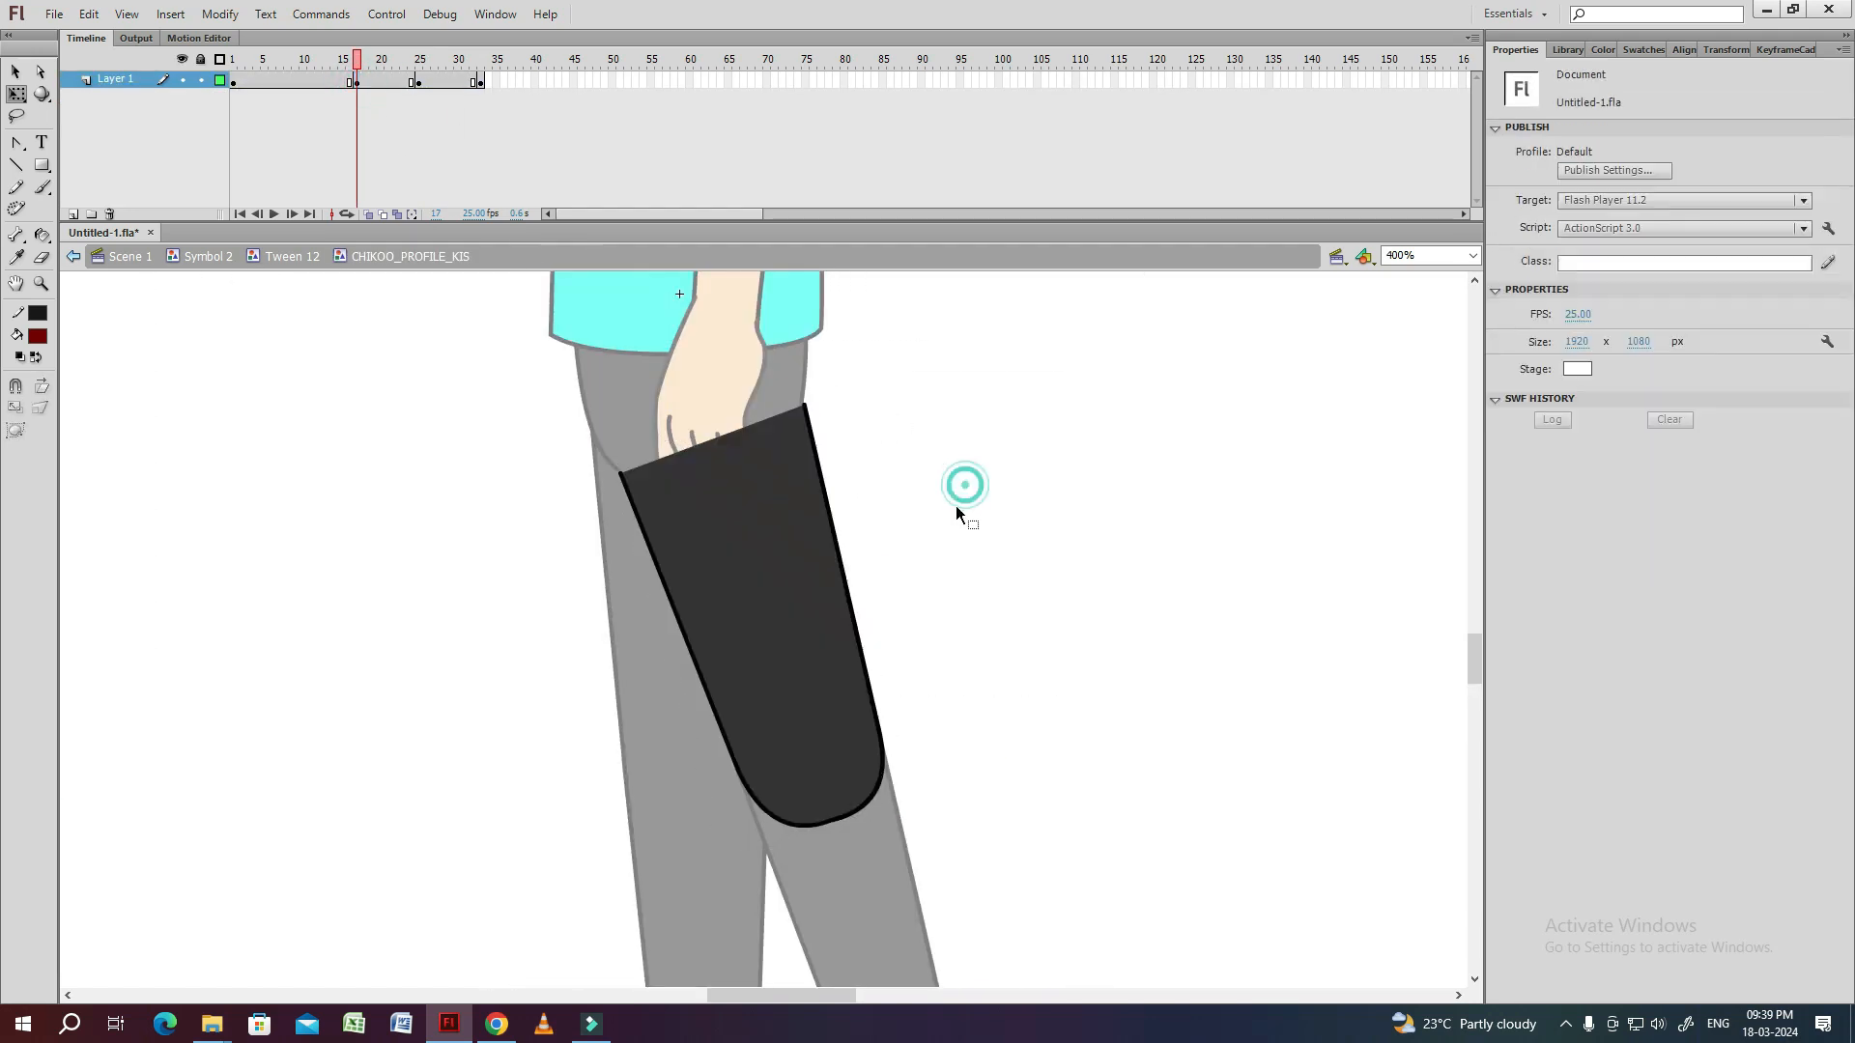
pyautogui.moveTo(954, 506); pyautogui.dragTo(872, 457)
pyautogui.press('s')
pyautogui.click(698, 439)
pyautogui.click(426, 65)
pyautogui.click(638, 454)
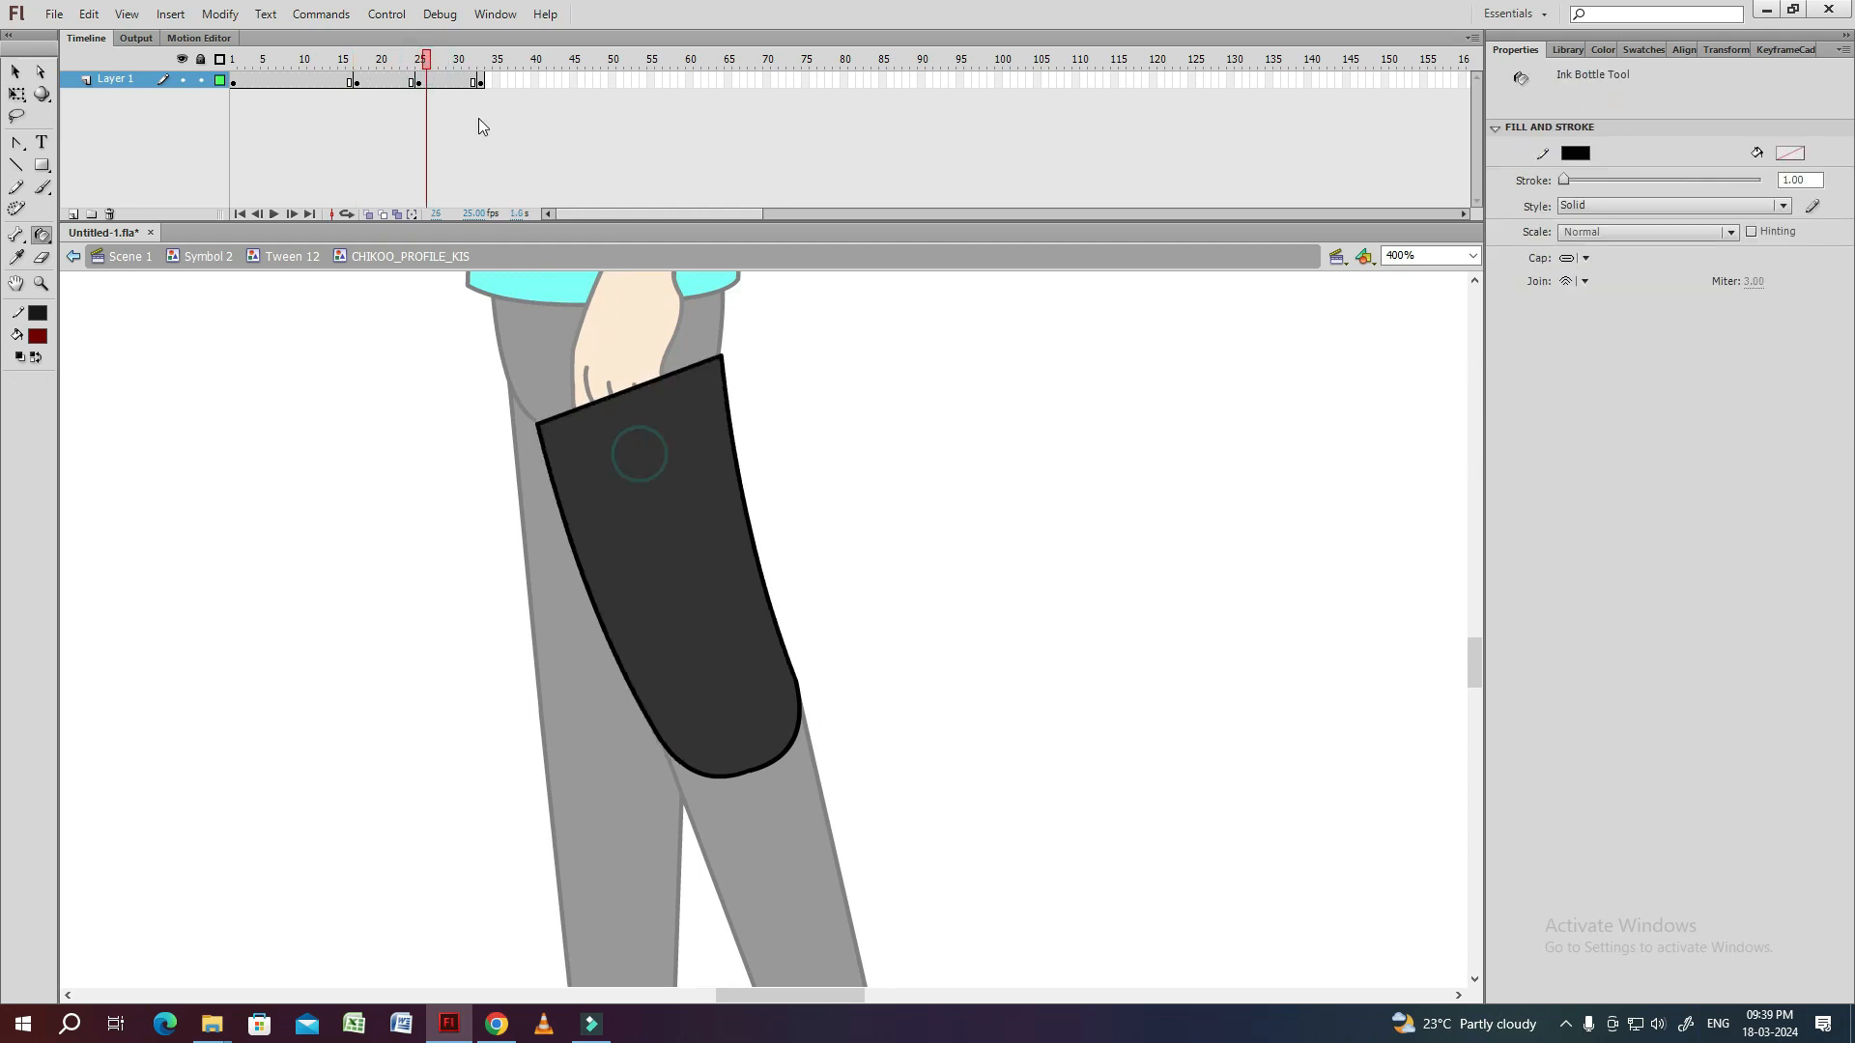
pyautogui.click(480, 64)
pyautogui.click(633, 415)
# Create shape tweens between the thigh keyframes at frames 17, 25 and 33, and play them.
pyautogui.press('v')
pyautogui.moveTo(441, 82); pyautogui.dragTo(403, 83)
pyautogui.rightClick(430, 84)
pyautogui.click(468, 115)
pyautogui.click(411, 83)
pyautogui.click(396, 98)
pyautogui.press('Return')
pyautogui.press('Return')
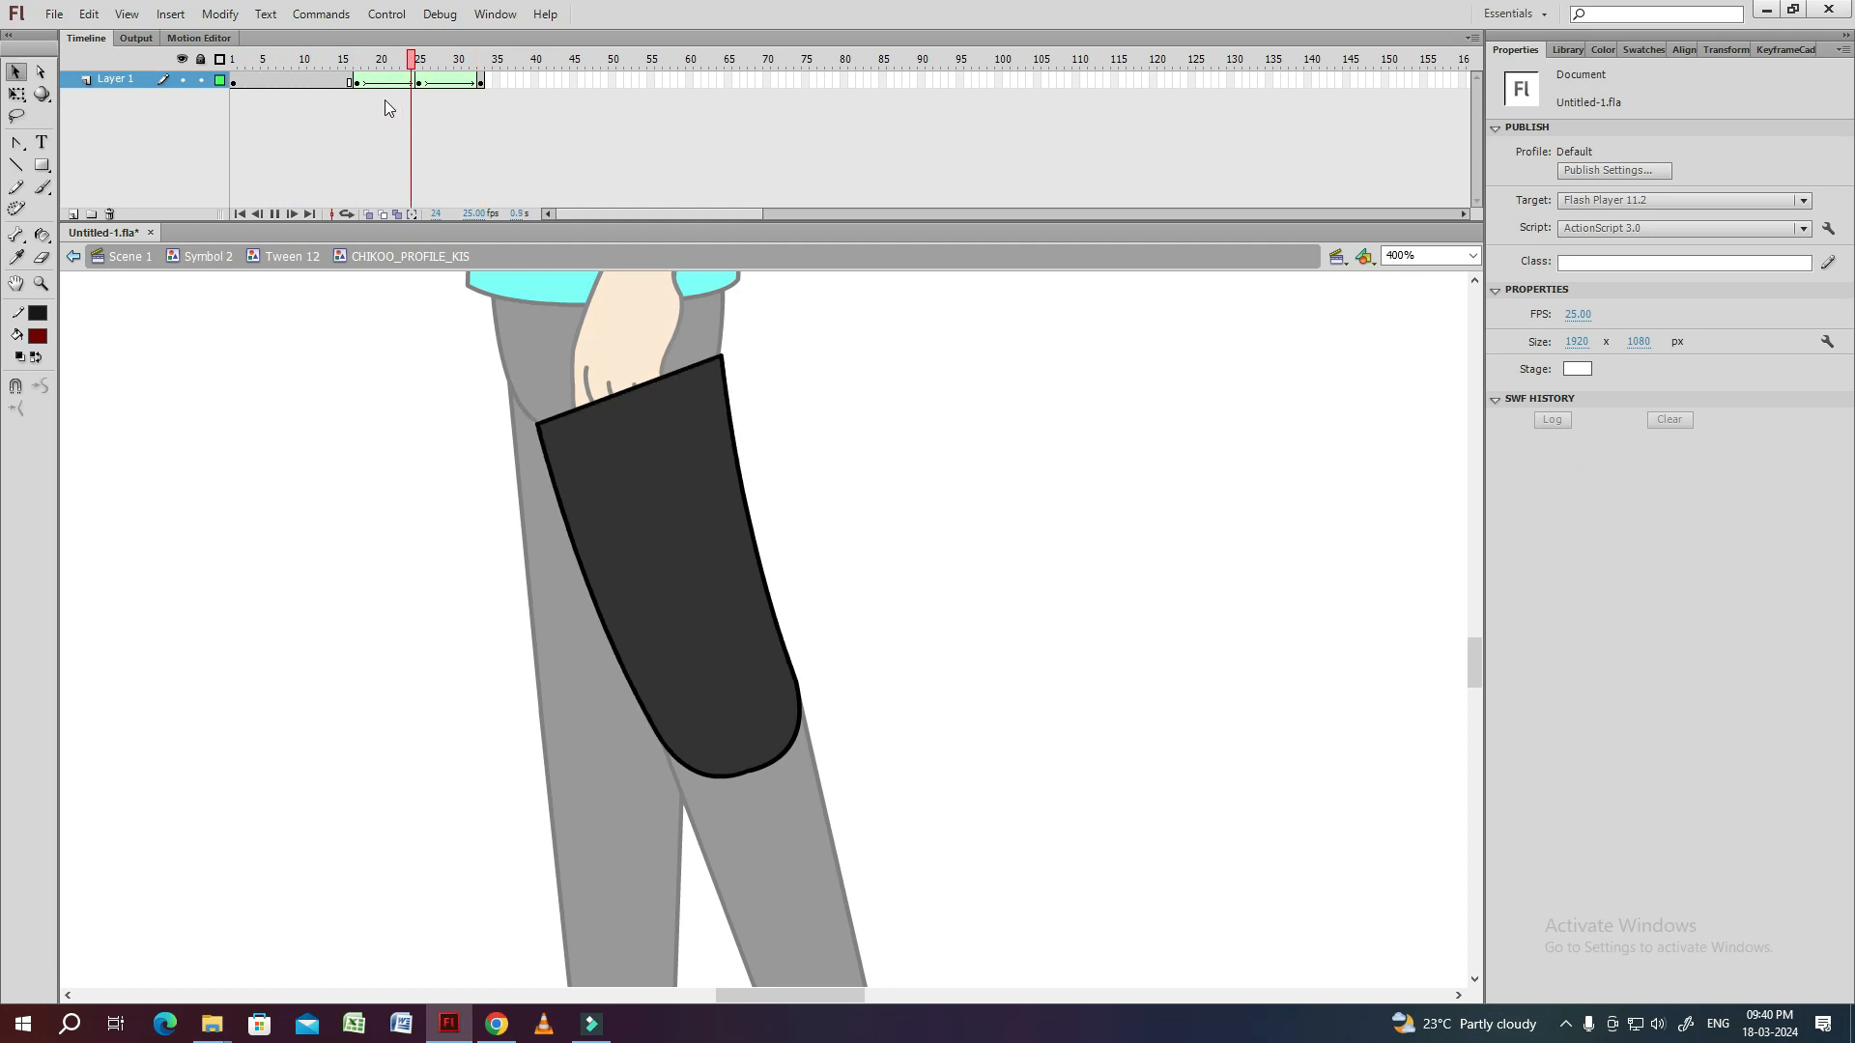
# Convert the tweened thigh frames 17 to 32 into individual keyframes and remove their shape tween.
pyautogui.moveTo(357, 83); pyautogui.dragTo(473, 83)
pyautogui.press('F6')
pyautogui.rightClick(449, 84)
pyautogui.click(483, 94)
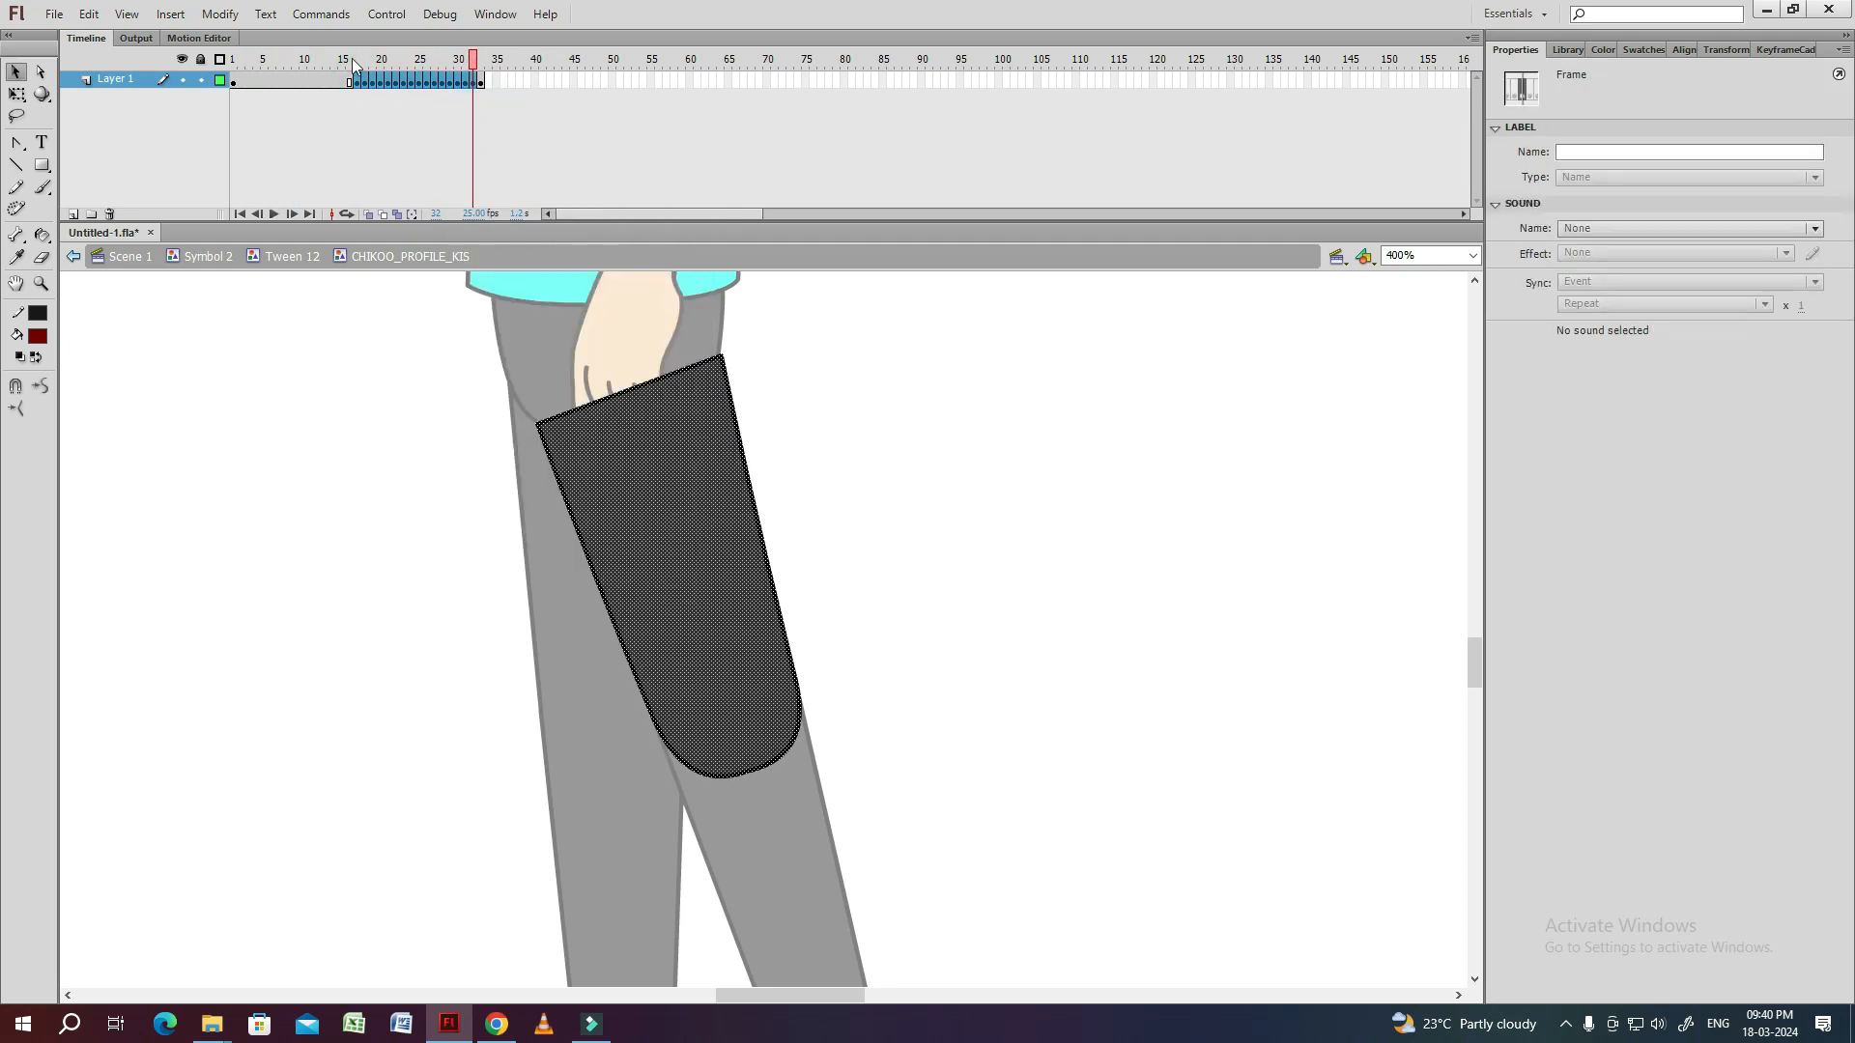
# Delete the outline across the thigh's top edge in each keyframe from 17 to 33 and leave the thigh symbol.
pyautogui.click(353, 65)
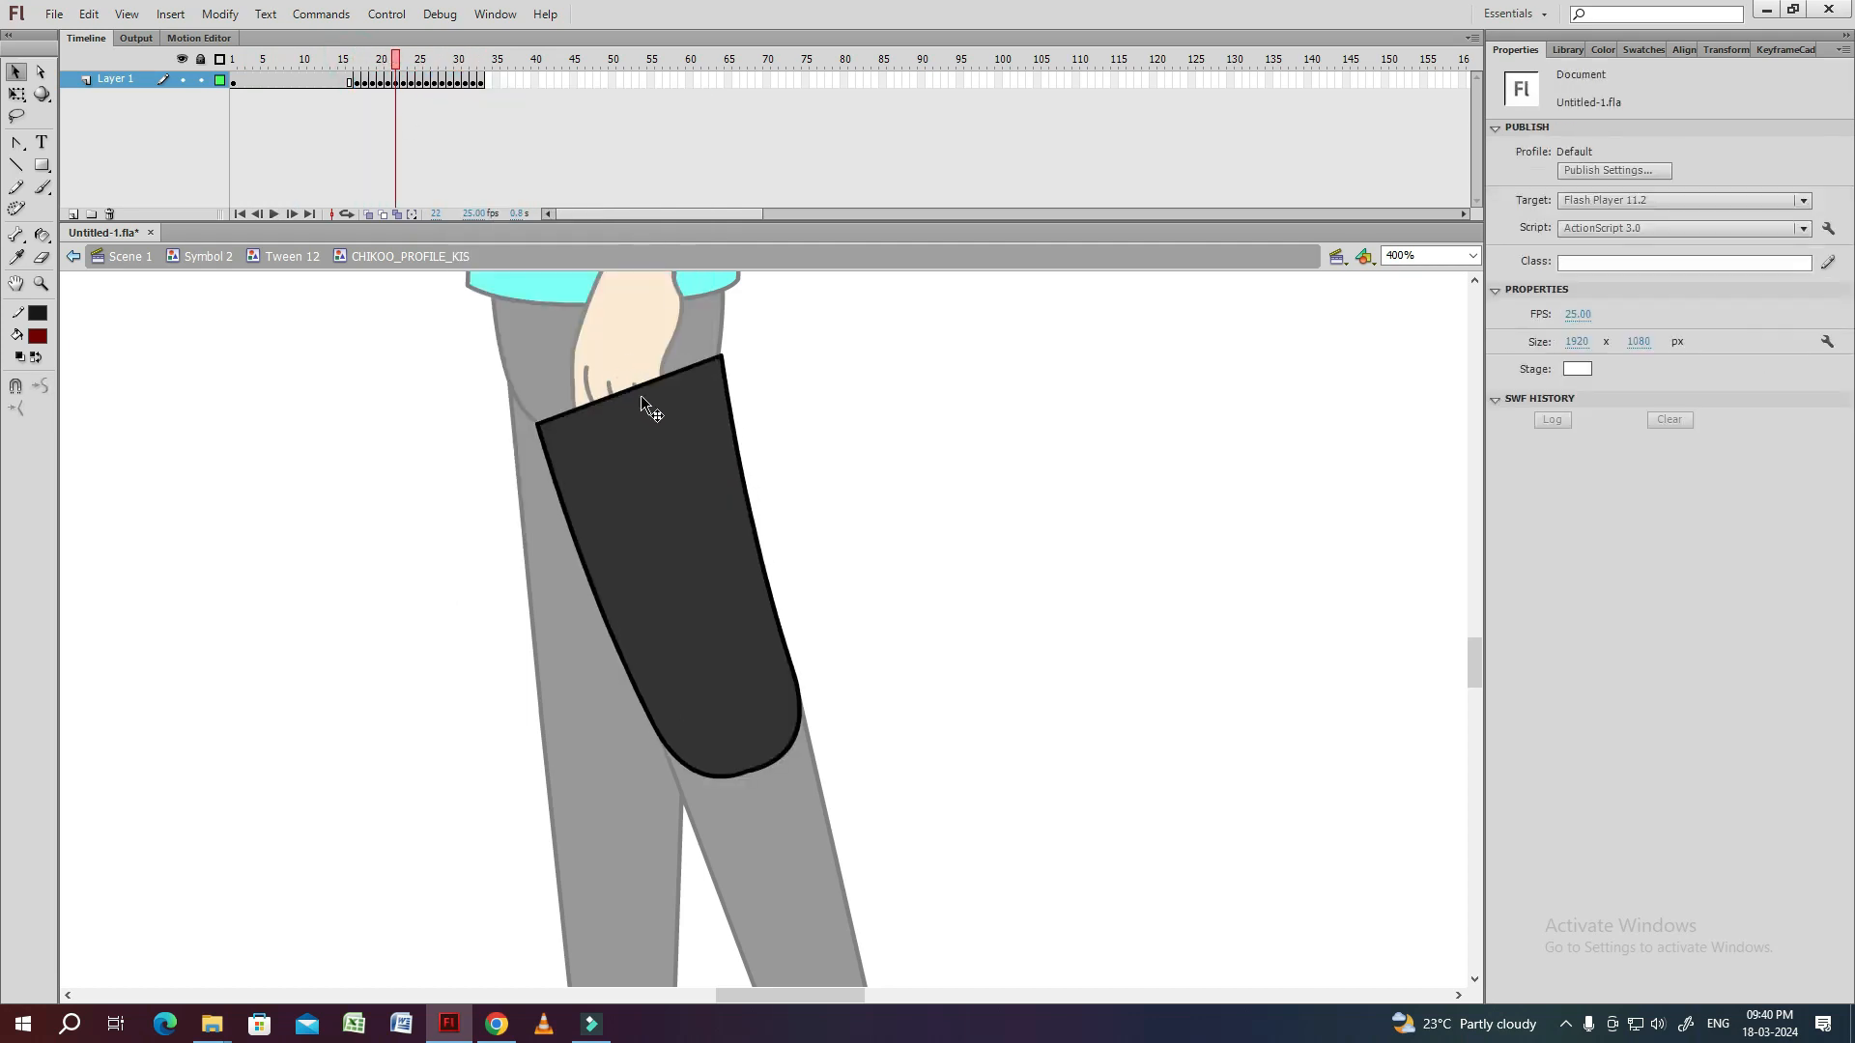
pyautogui.press('.')
pyautogui.press('.')
pyautogui.click(641, 390)
pyautogui.press('Delete')
pyautogui.press('.')
pyautogui.press('.')
pyautogui.press('.')
pyautogui.click(641, 387)
pyautogui.press('Delete')
pyautogui.press('.')
pyautogui.press('.')
pyautogui.press('.')
pyautogui.press('.')
pyautogui.click(642, 388)
pyautogui.press('Delete')
pyautogui.press('.')
pyautogui.press('.')
pyautogui.doubleClick(742, 464)
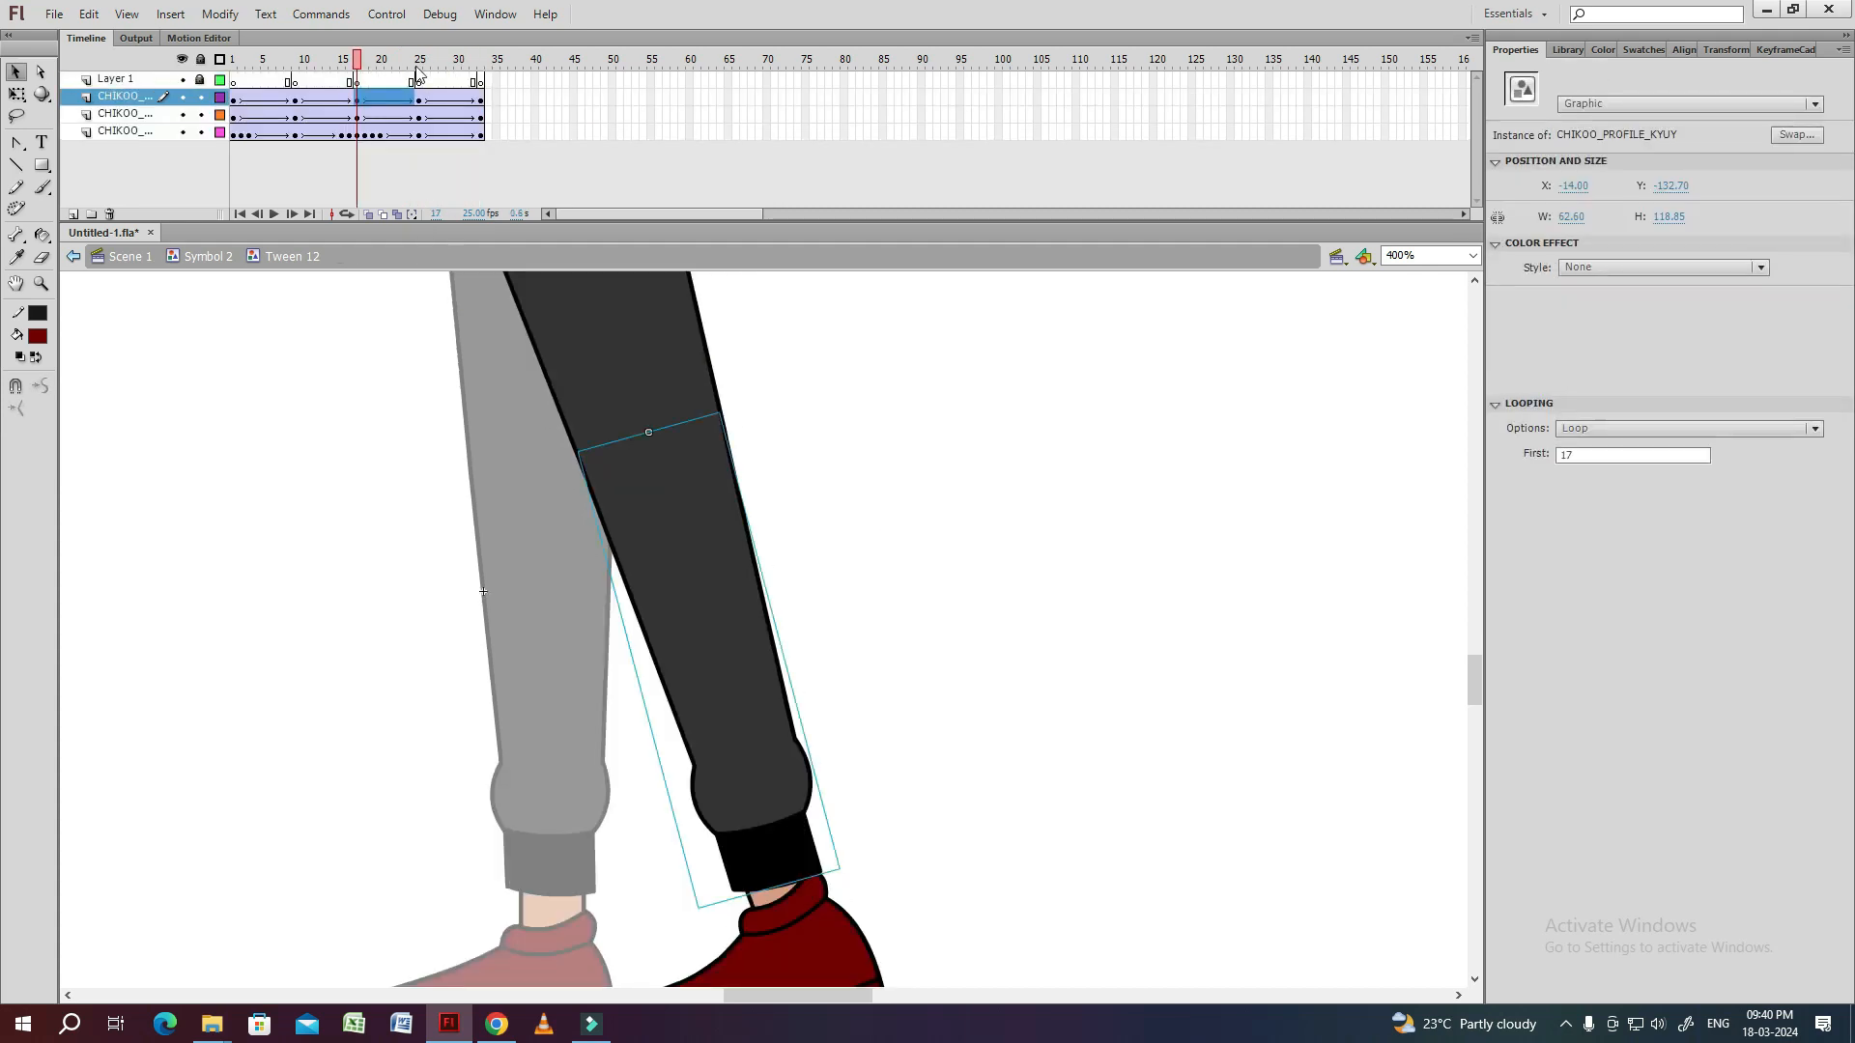
# Open the shin symbol at frame 25 and break apart the cuff artwork into a plain shape.
pyautogui.click(422, 63)
pyautogui.click(692, 513)
pyautogui.doubleClick(590, 637)
pyautogui.click(608, 644)
pyautogui.hotkey('ctrl', '=')
pyautogui.hotkey('ctrl', 'b')
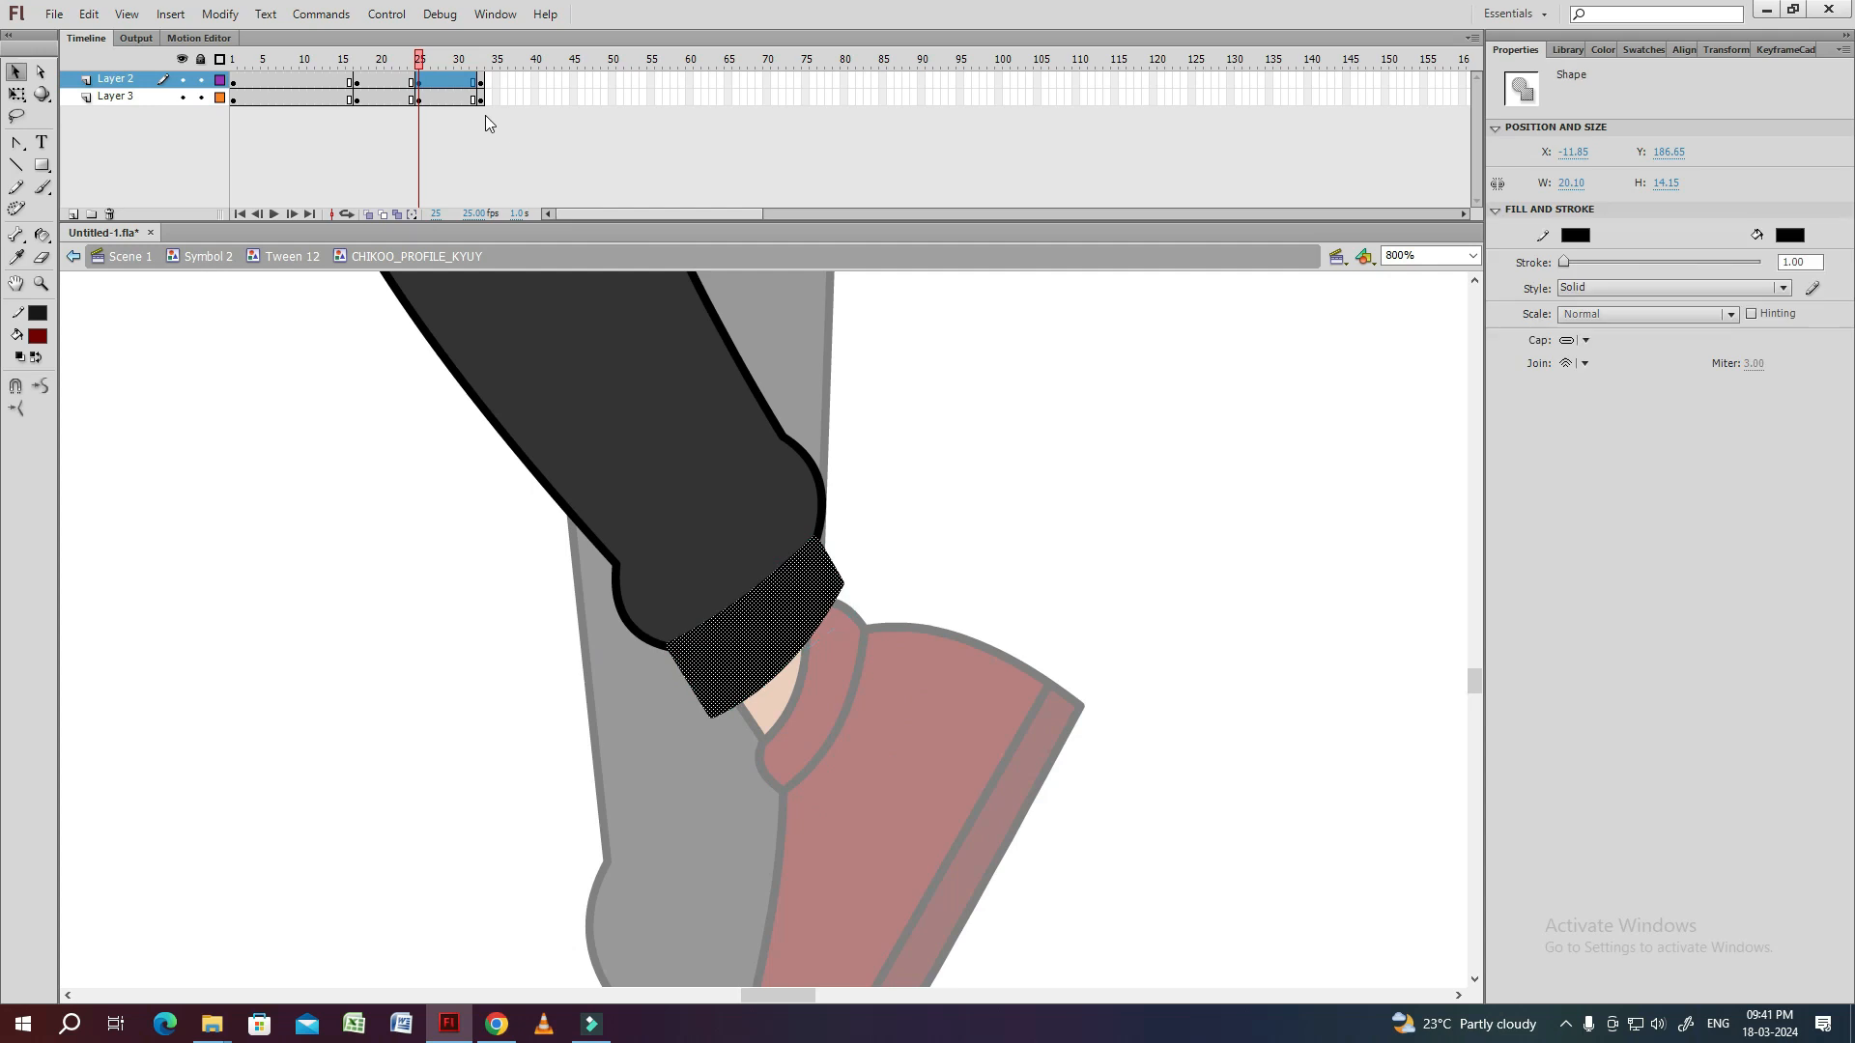
pyautogui.click(481, 83)
# Create shape tweens on the cuff layer between frames 17, 25 and 33, and convert the tweened frames into keyframes.
pyautogui.moveTo(387, 83); pyautogui.dragTo(425, 85)
pyautogui.rightClick(425, 85)
pyautogui.click(476, 117)
pyautogui.moveTo(359, 84); pyautogui.dragTo(472, 85)
pyautogui.press('F6')
# Hide the cuff layer and break apart the shin artwork at frame 17.
pyautogui.click(356, 100)
pyautogui.click(181, 79)
pyautogui.hotkey('ctrl', '-')
pyautogui.hotkey('ctrl', '-')
pyautogui.hotkey('ctrl', 'b')
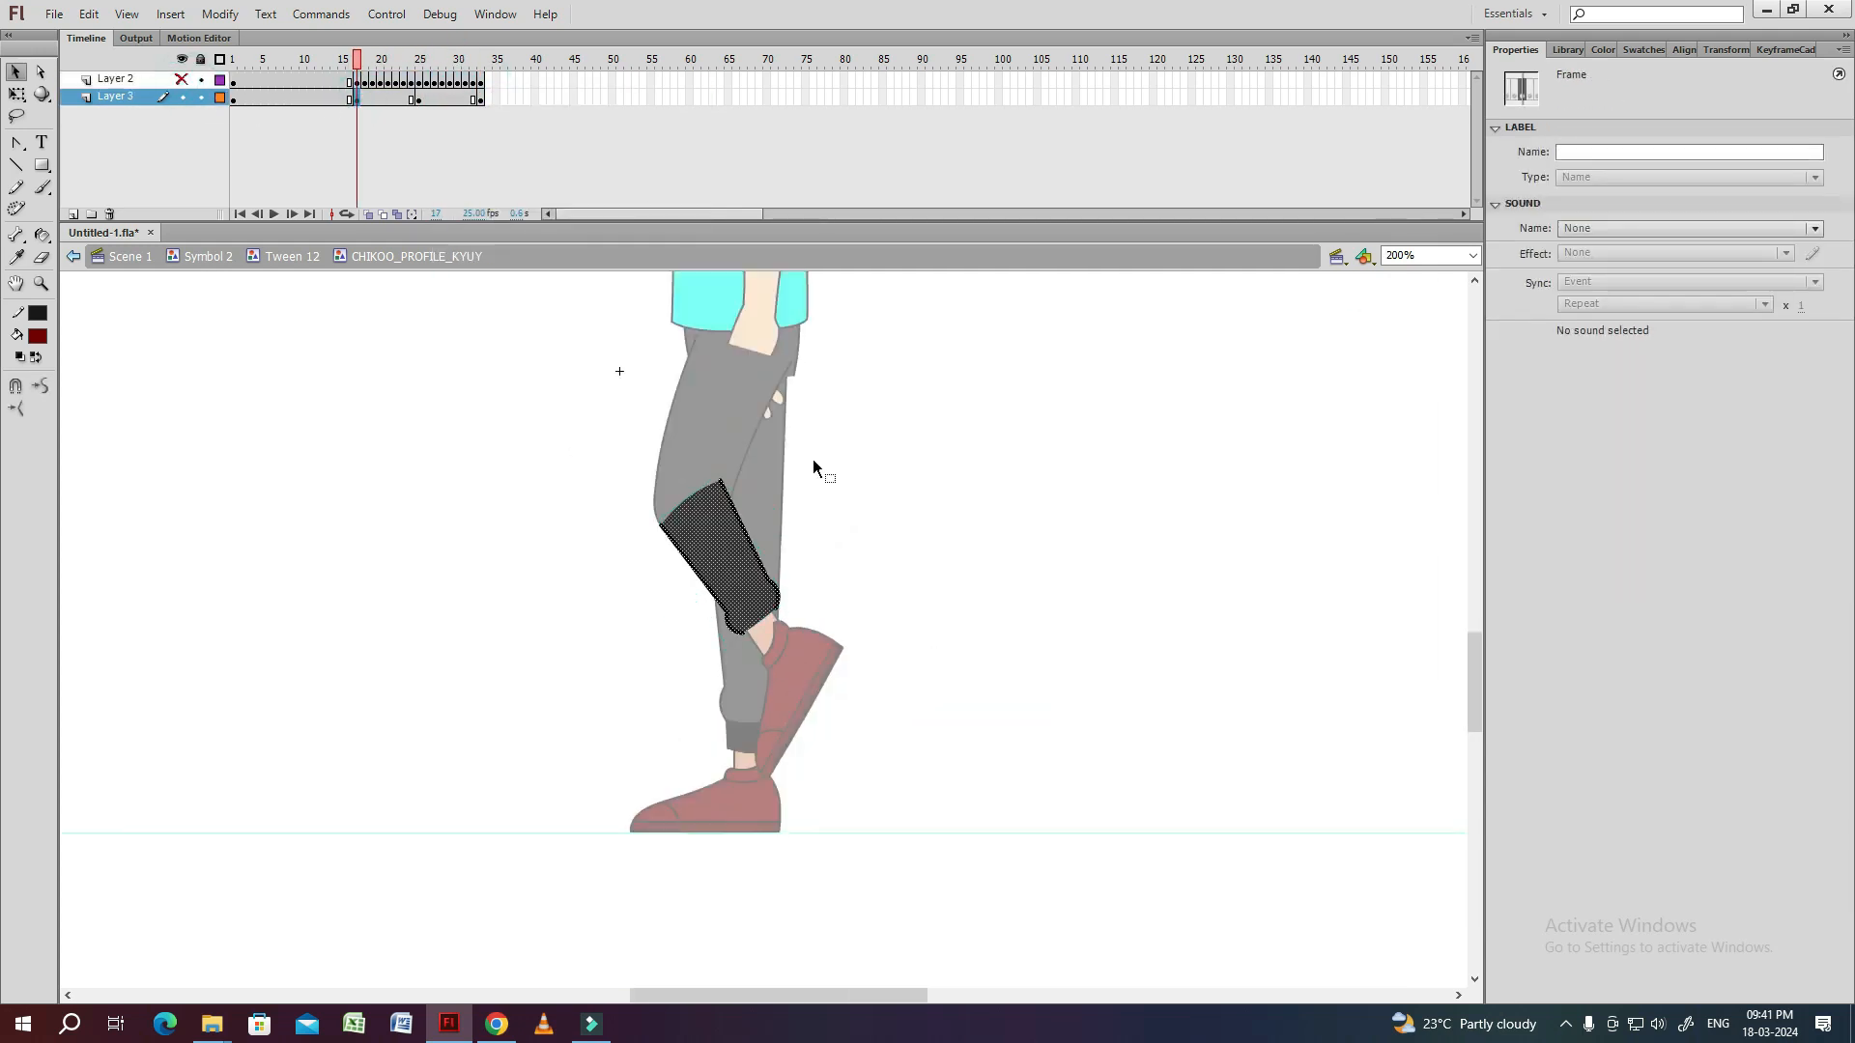
# Outline the shin's top edge in black with the Ink Bottle tool in keyframes 17, 25 and 33.
pyautogui.hotkey('ctrl', '=')
pyautogui.click(710, 448)
pyautogui.hotkey('alt', '.')
pyautogui.click(733, 547)
pyautogui.hotkey('ctrl', 'b')
pyautogui.press('s')
pyautogui.click(745, 547)
pyautogui.press('v')
pyautogui.hotkey('alt', '.')
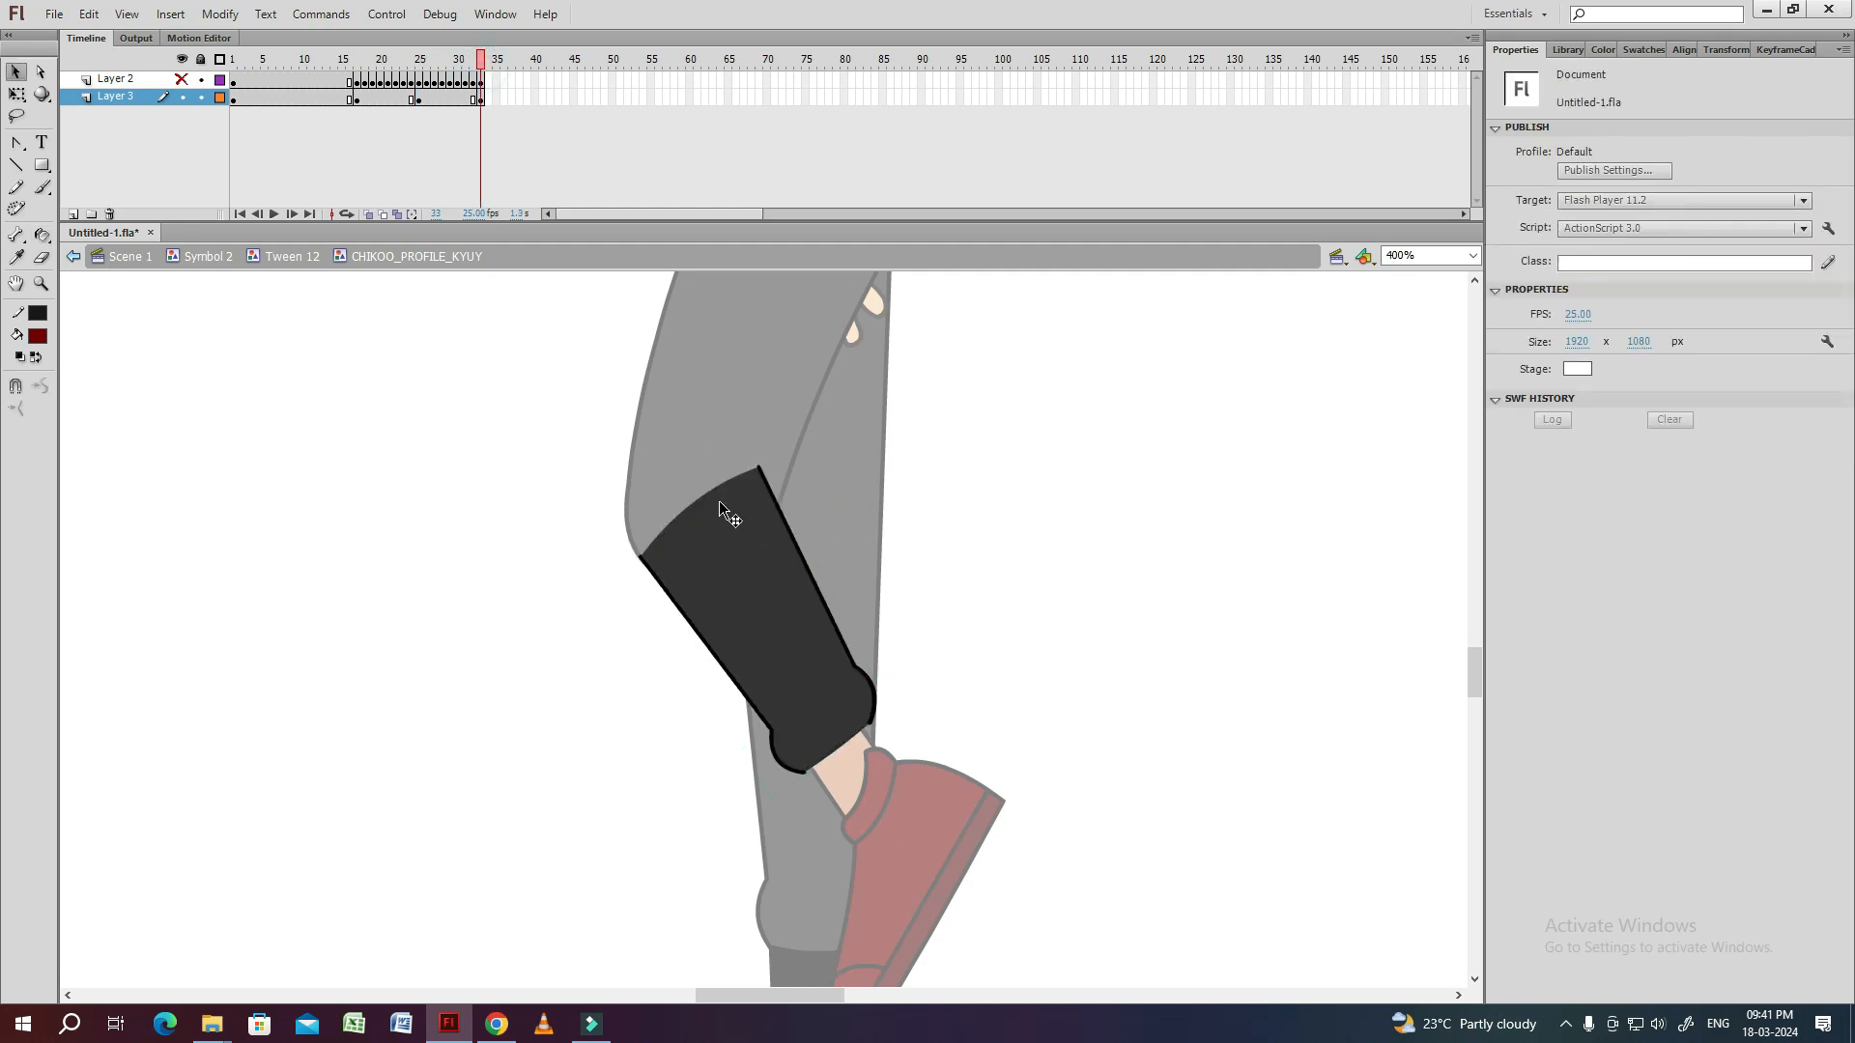
# Create shape tweens on the shin layer between frames 17, 25 and 33, and convert every tweened frame into a keyframe.
pyautogui.moveTo(359, 99); pyautogui.dragTo(473, 99)
pyautogui.rightClick(454, 99)
pyautogui.click(497, 136)
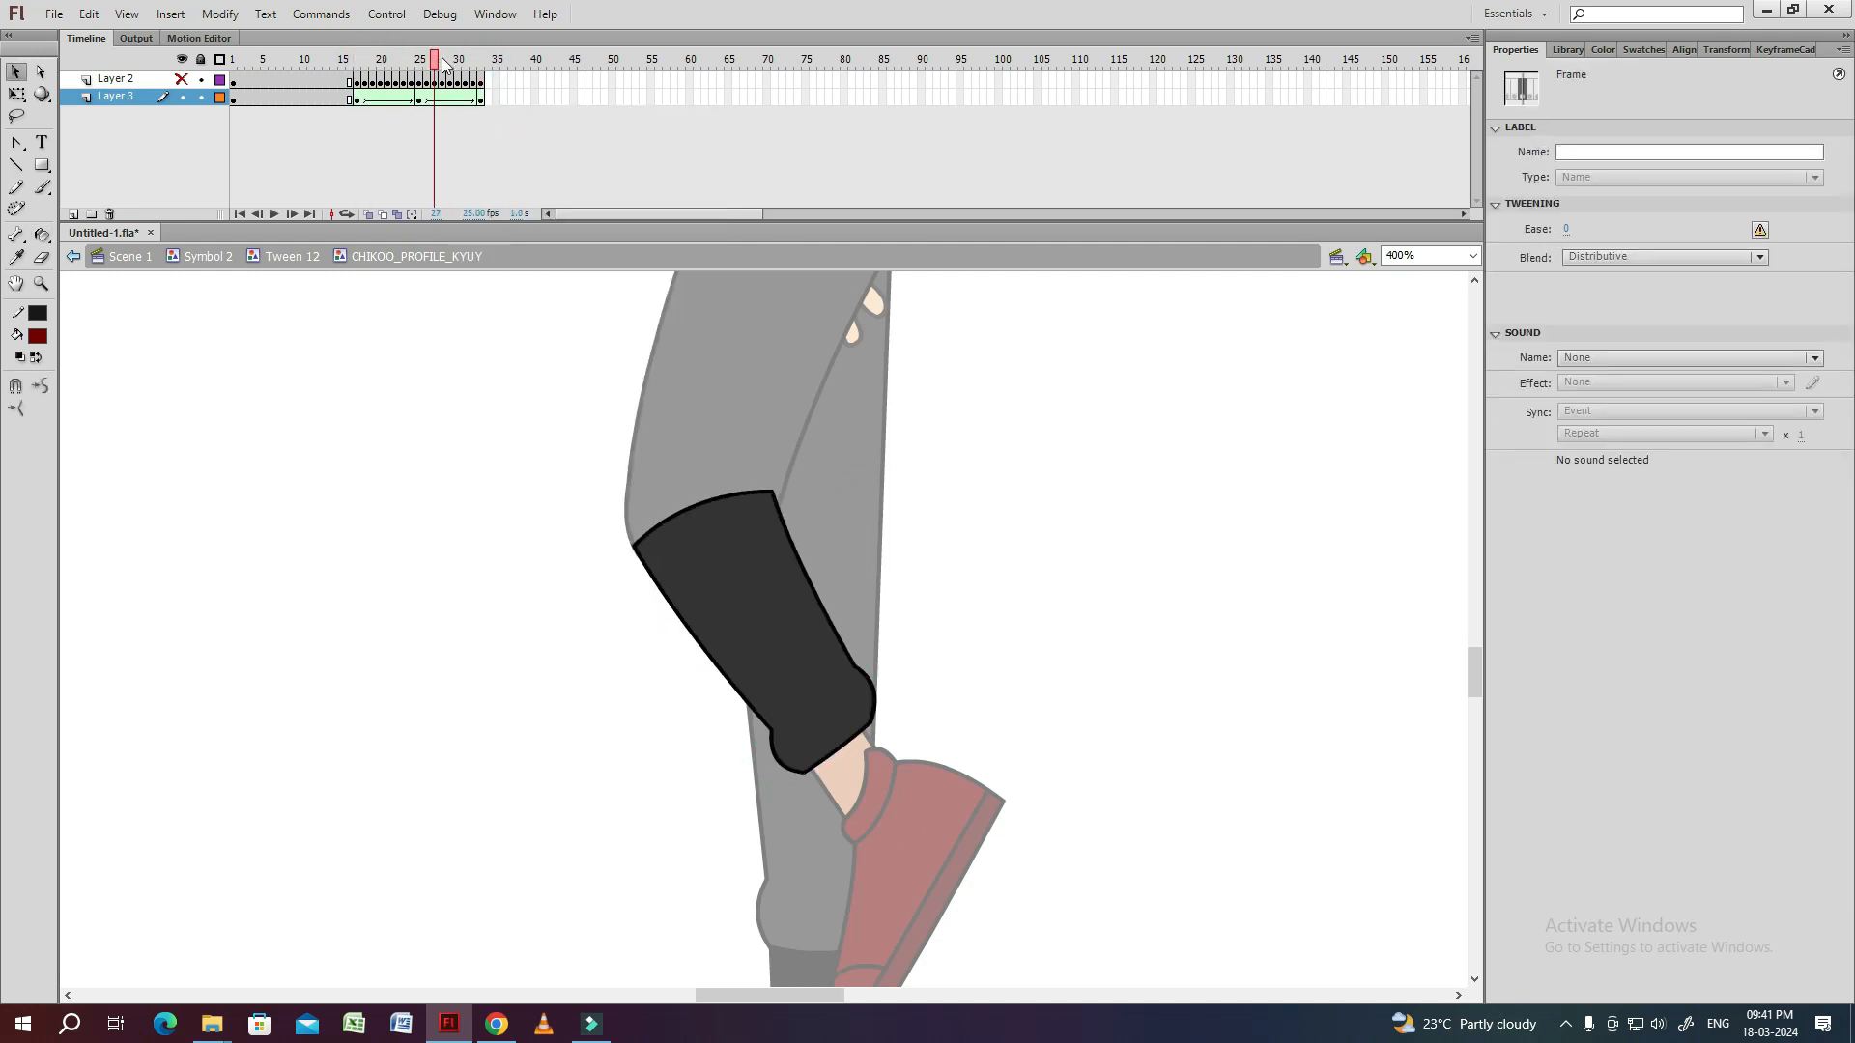
pyautogui.moveTo(358, 100); pyautogui.dragTo(480, 101)
pyautogui.press('F6')
pyautogui.click(356, 101)
# Delete the shin's top outline in each keyframe from 17 to 33, show the cuff layer again and return to Tween 12.
pyautogui.click(716, 478)
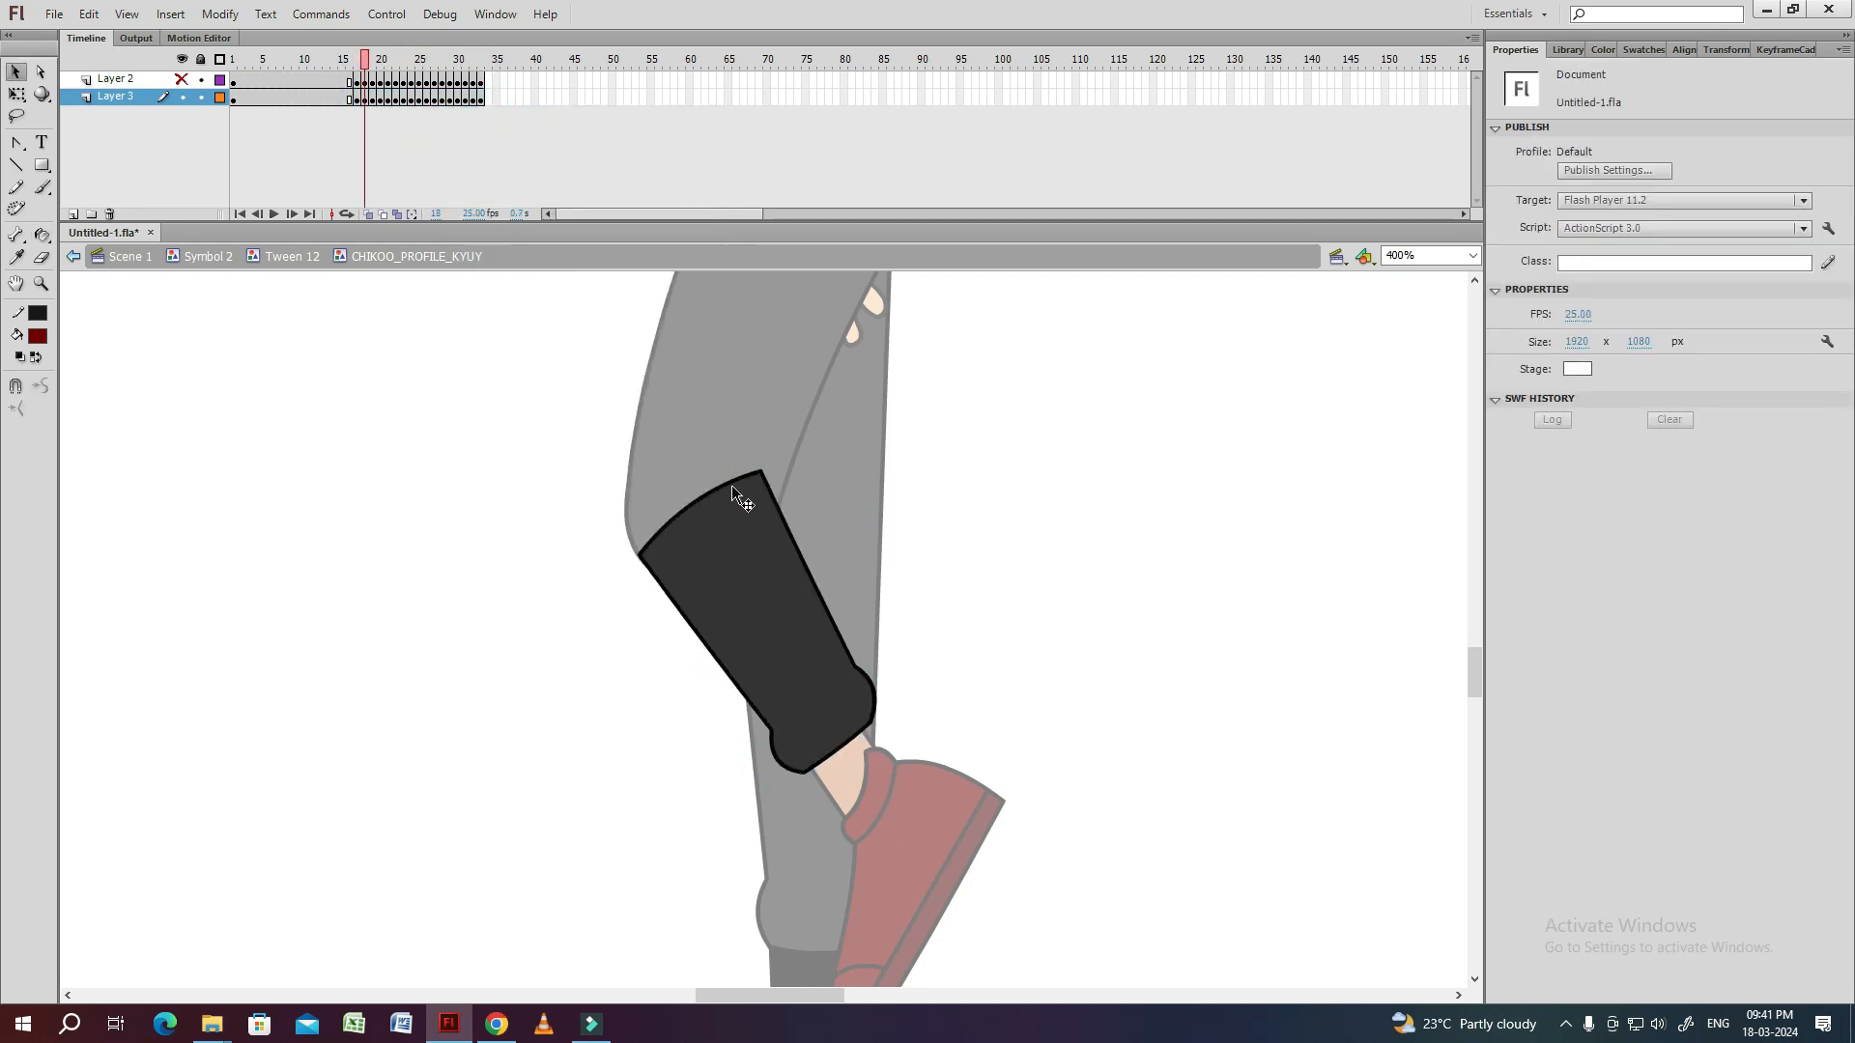
pyautogui.press('.')
pyautogui.press('.')
pyautogui.press('.')
pyautogui.press('.')
pyautogui.press('.')
pyautogui.press('.')
pyautogui.press('.')
pyautogui.press('.')
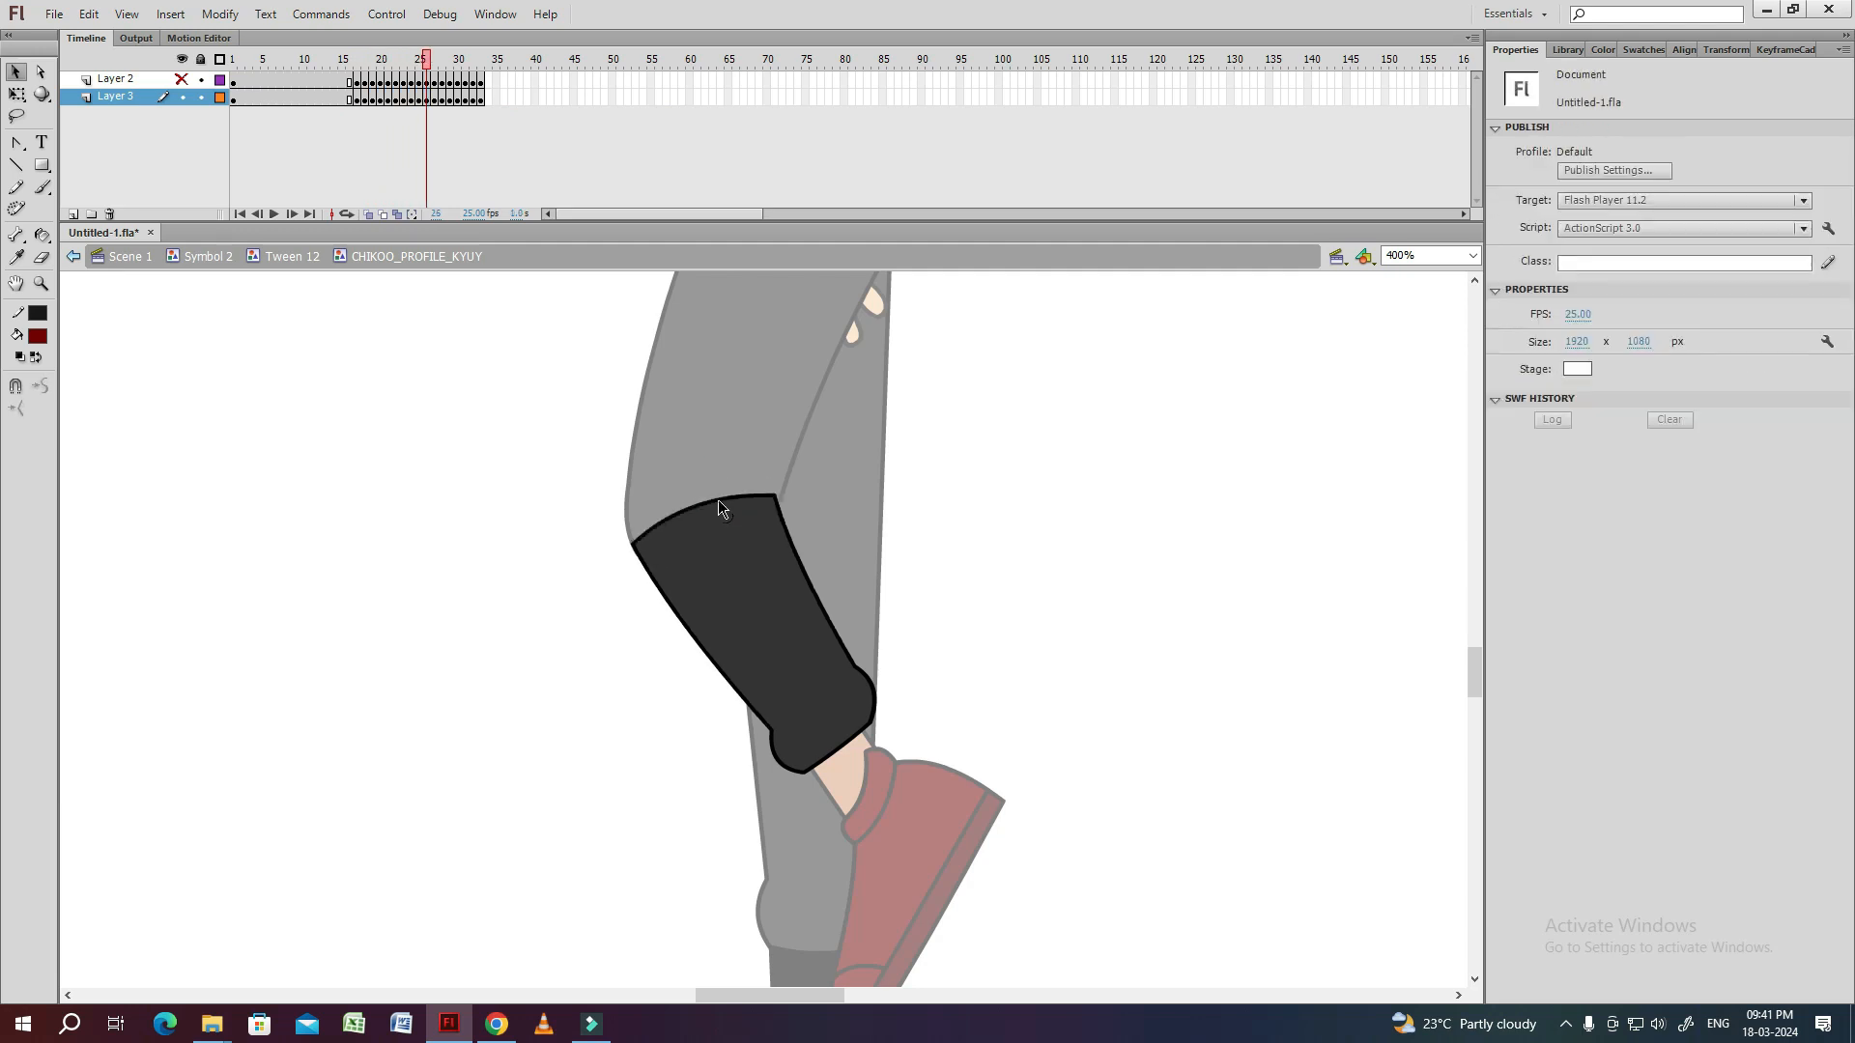
pyautogui.press('.')
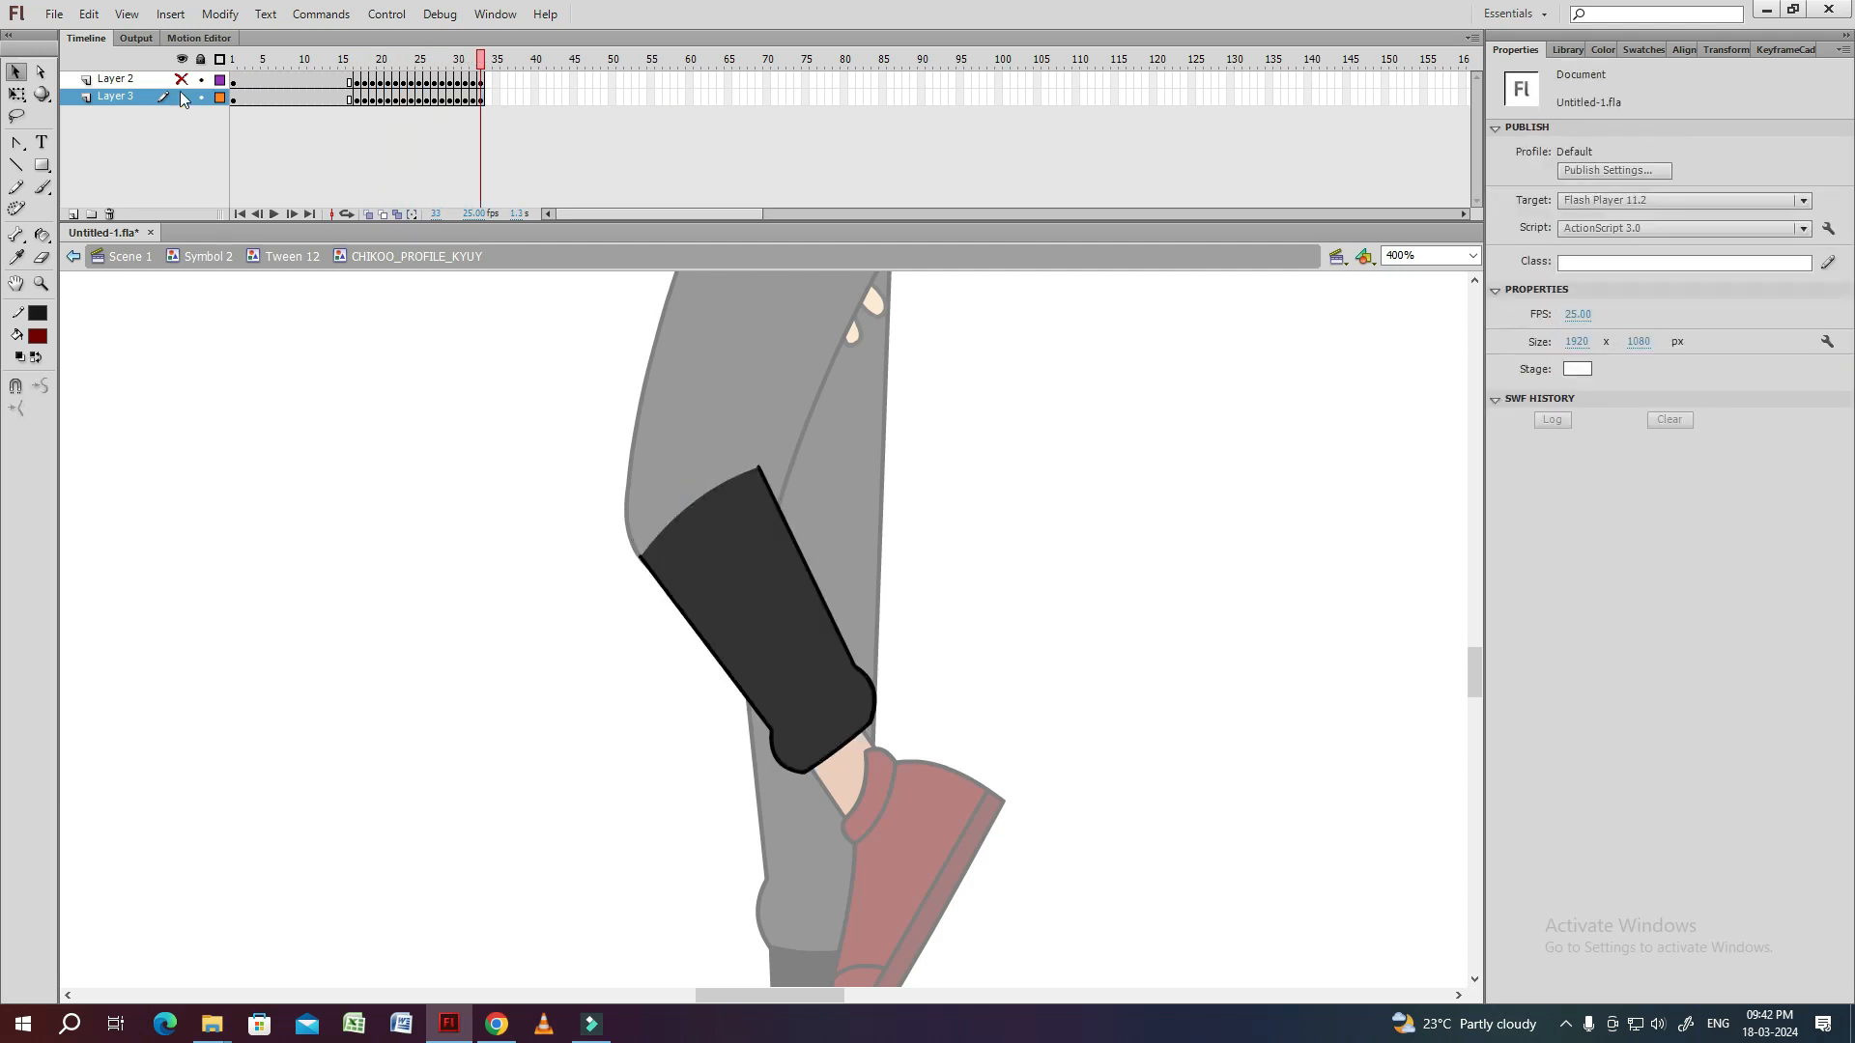
pyautogui.click(182, 80)
pyautogui.click(291, 256)
# Convert the thigh and shin layers' frames 17 to 24 into keyframes and step through the resulting leg motion.
pyautogui.click(357, 101)
pyautogui.hotkey('ctrl', '-')
pyautogui.moveTo(989, 762); pyautogui.dragTo(865, 908)
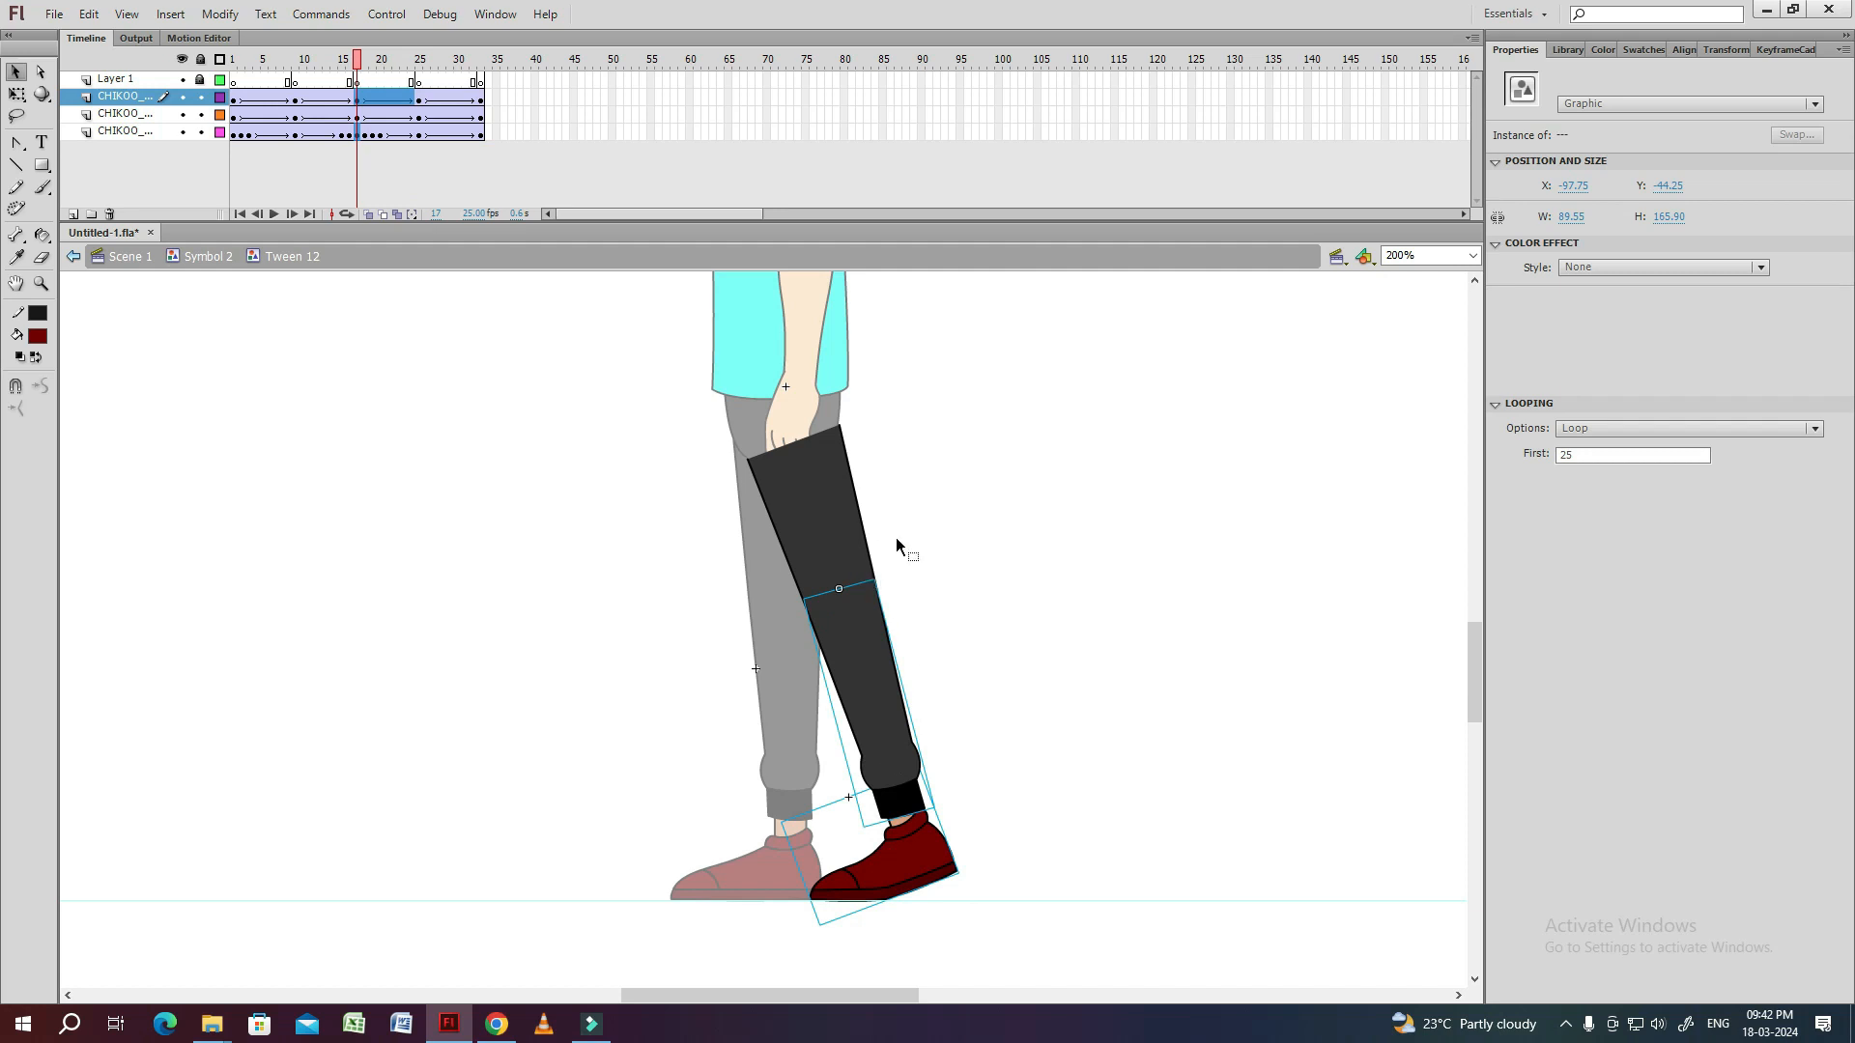
pyautogui.press('F6')
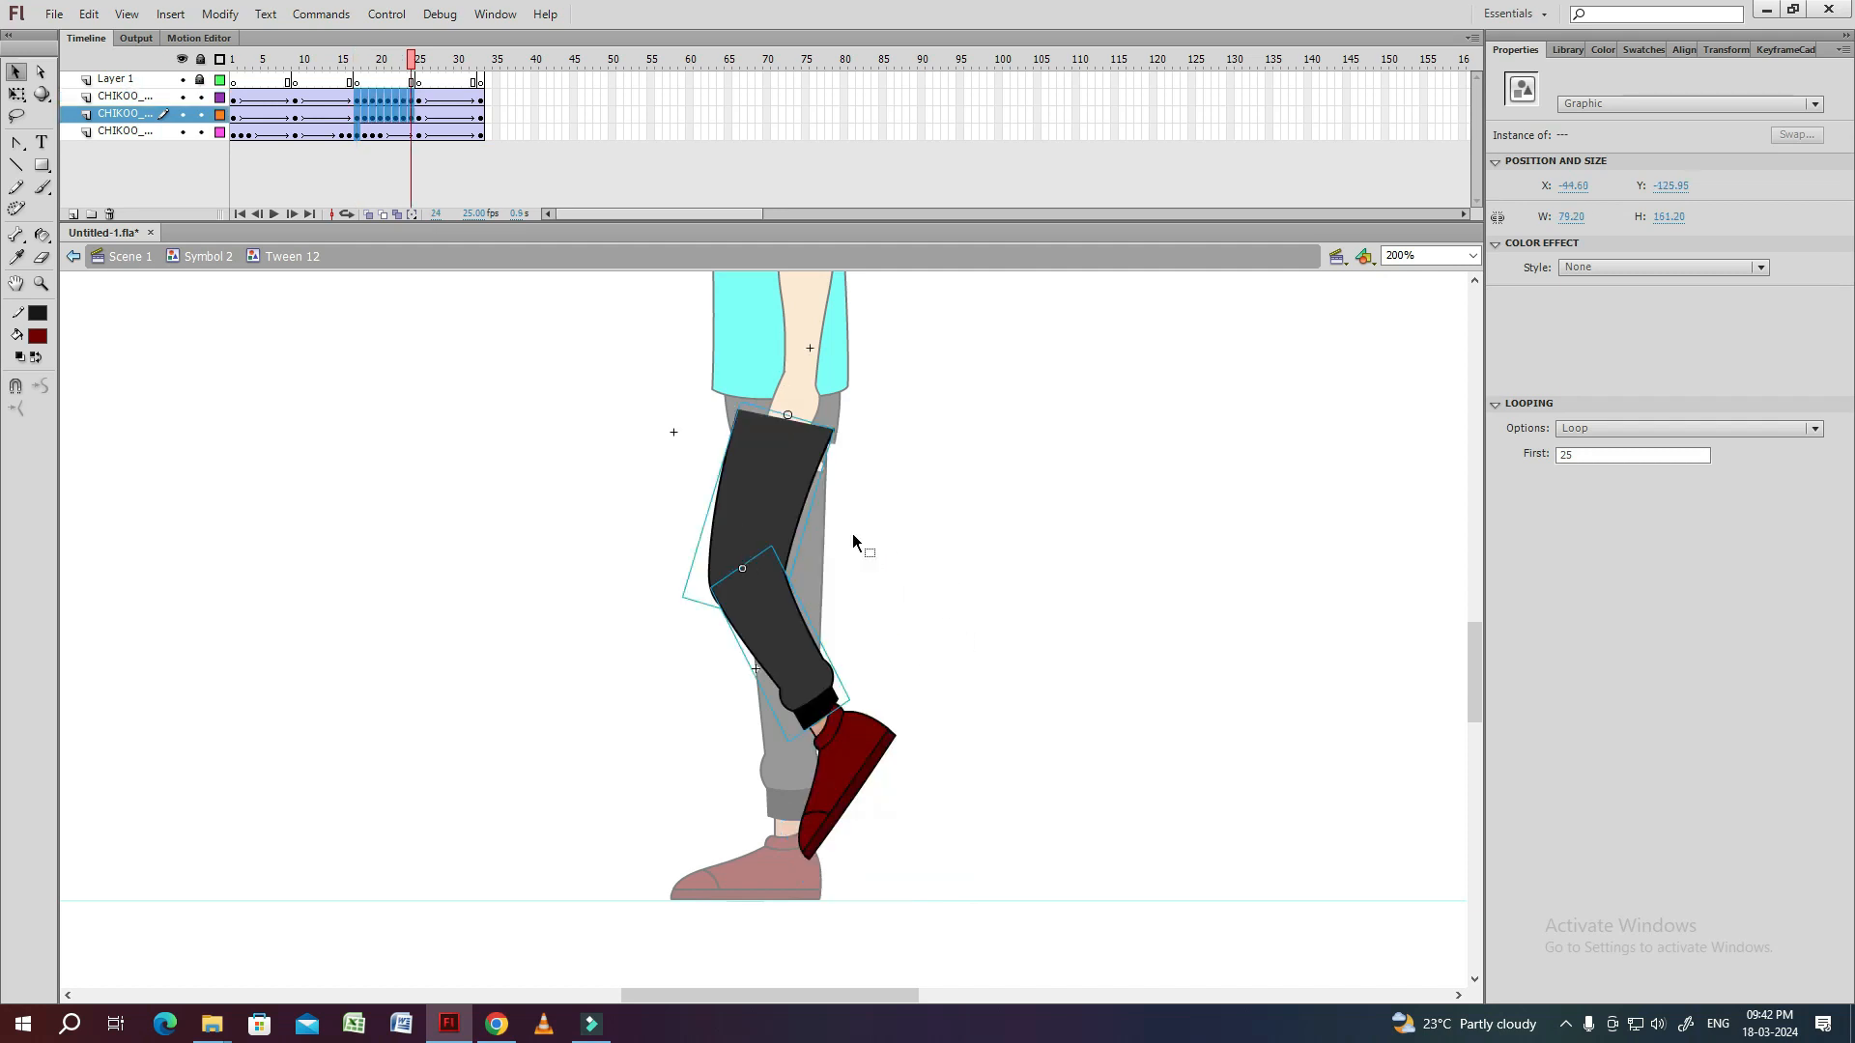
pyautogui.moveTo(415, 62); pyautogui.dragTo(356, 62)
pyautogui.press('.')
pyautogui.press('.')
pyautogui.press('.')
pyautogui.press('.')
pyautogui.press('.')
pyautogui.press('.')
pyautogui.press('.')
pyautogui.press('.')
# Reposition and rotate the shin at frame 24 so that its knee end lines up with the thigh.
pyautogui.click(933, 559)
pyautogui.press(',')
pyautogui.click(773, 643)
pyautogui.hotkey('ctrl', '=')
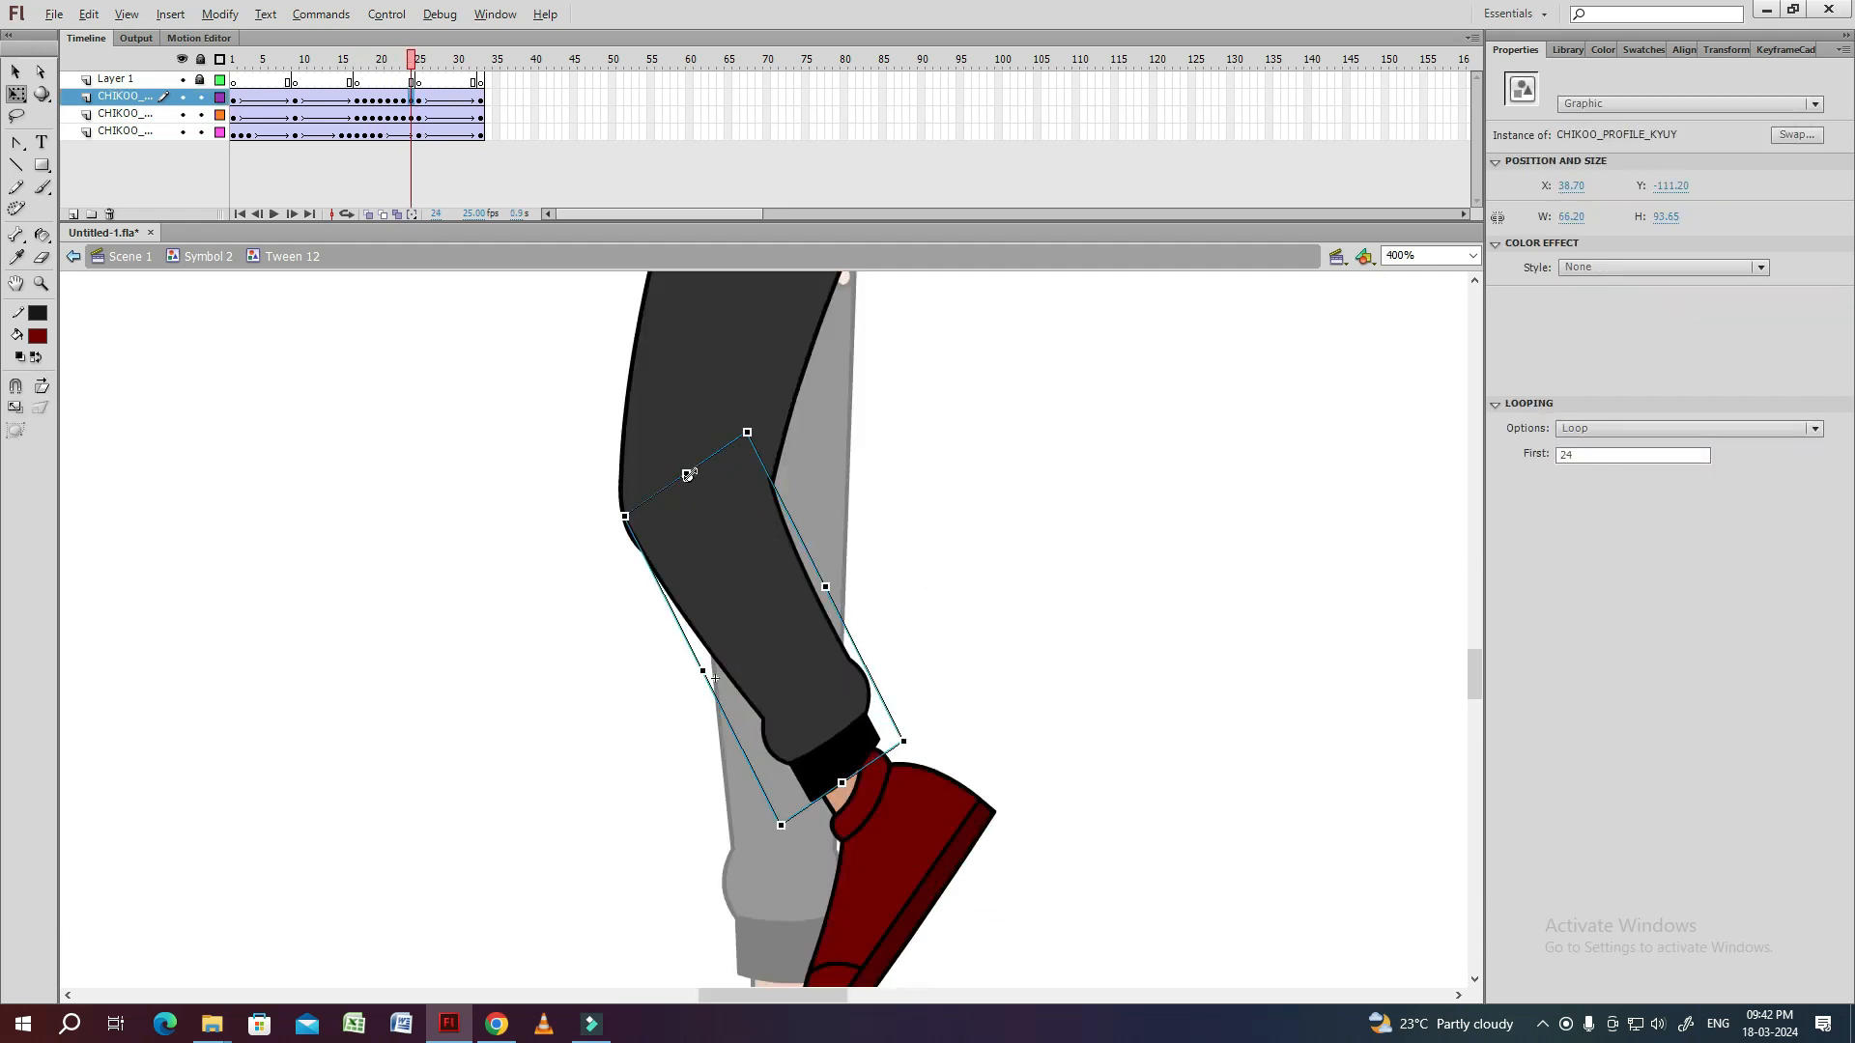
pyautogui.press(',')
pyautogui.press('.')
pyautogui.click(693, 504)
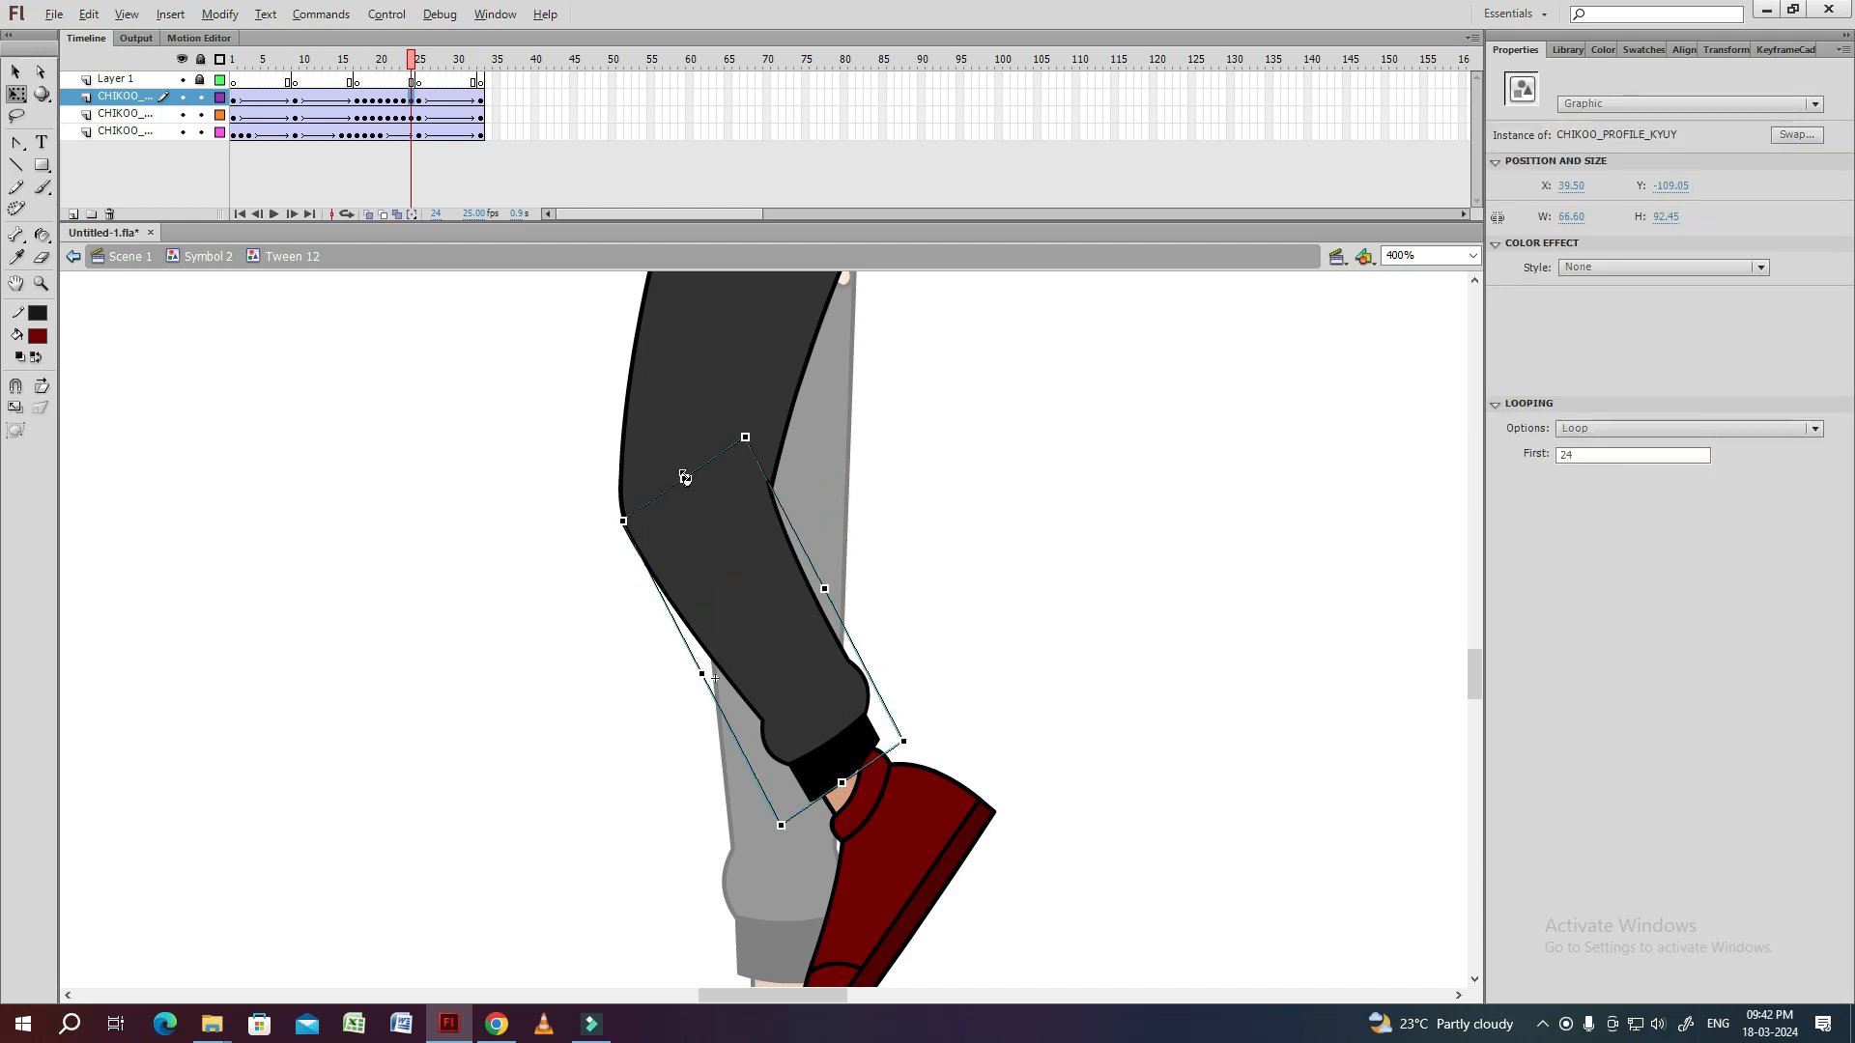
pyautogui.moveTo(957, 679); pyautogui.dragTo(953, 589)
# Align the shin with the thigh at frame 23 and fit its top corners to the knee inside the symbol.
pyautogui.press(',')
pyautogui.click(795, 536)
pyautogui.click(828, 486)
pyautogui.moveTo(746, 390); pyautogui.dragTo(701, 416)
pyautogui.click(754, 522)
pyautogui.click(844, 493)
pyautogui.doubleClick(787, 492)
pyautogui.doubleClick(924, 496)
# At frame 22, reshape the shin's top corners inside its symbol so that they meet the thigh's edges.
pyautogui.press(',')
pyautogui.click(756, 408)
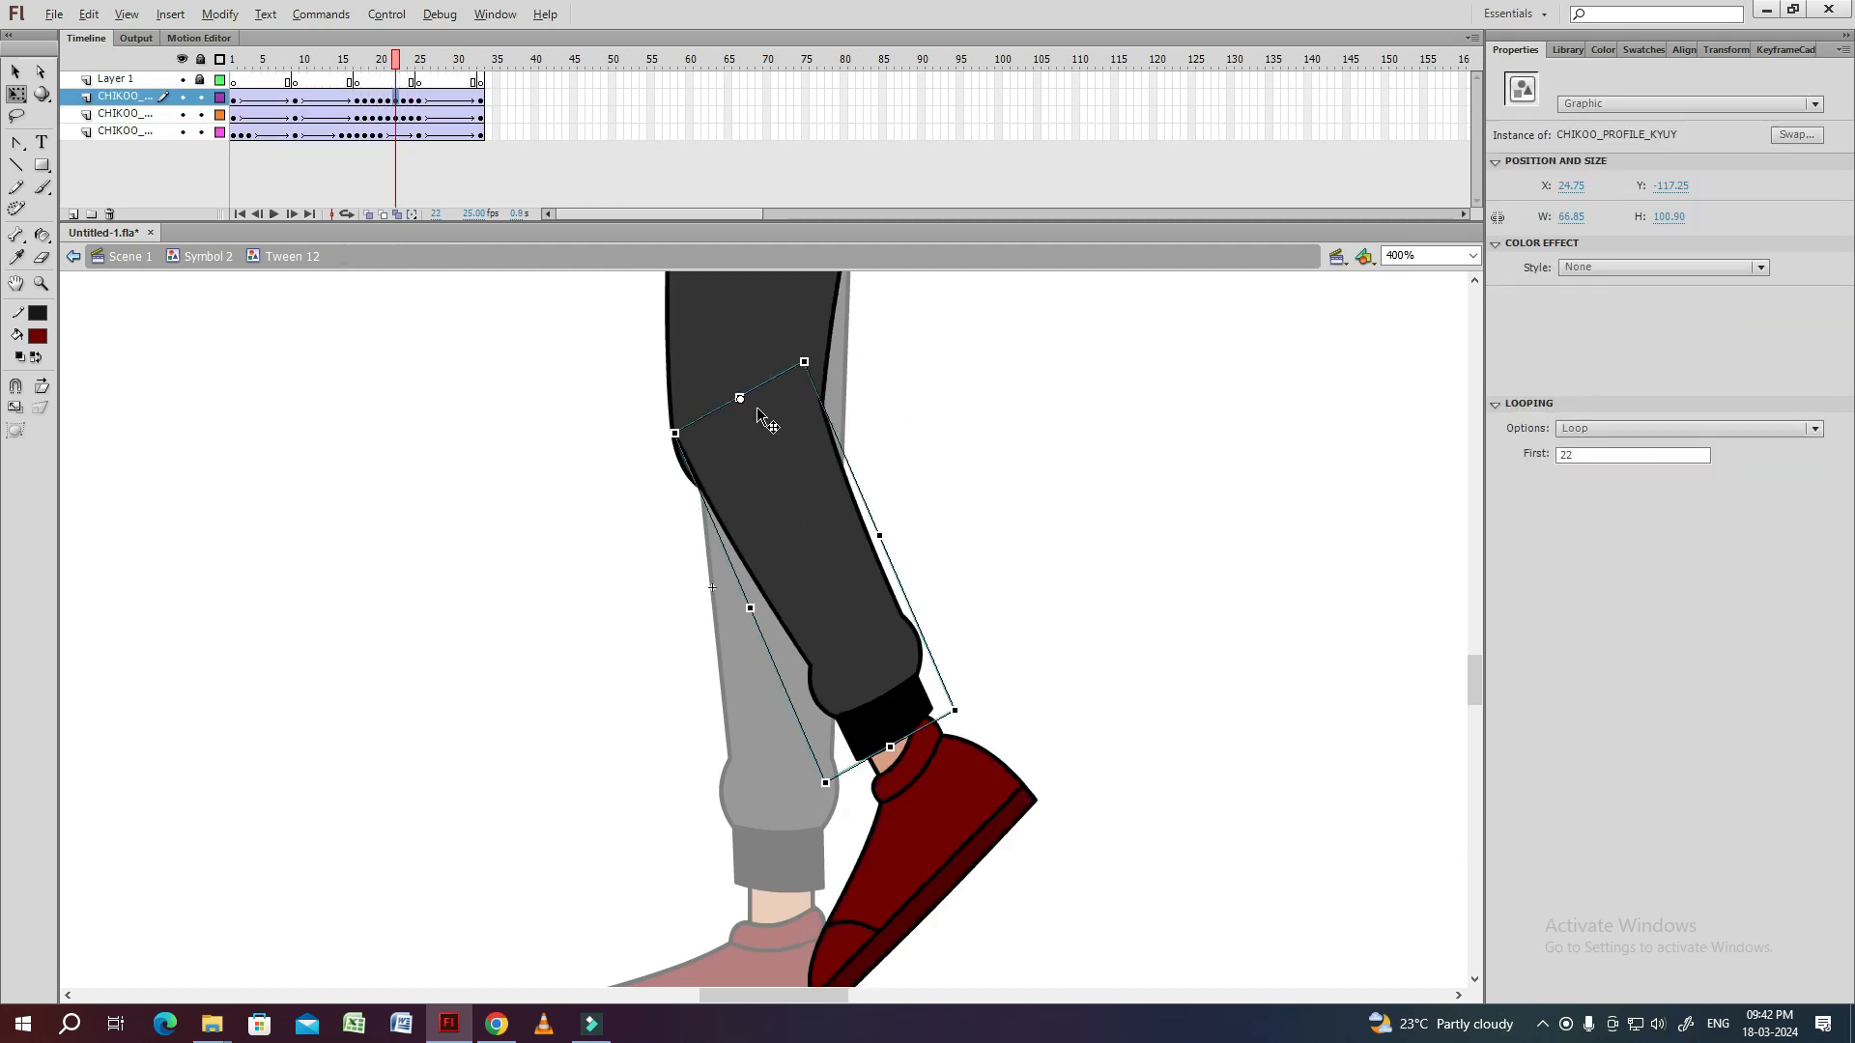
pyautogui.doubleClick(822, 498)
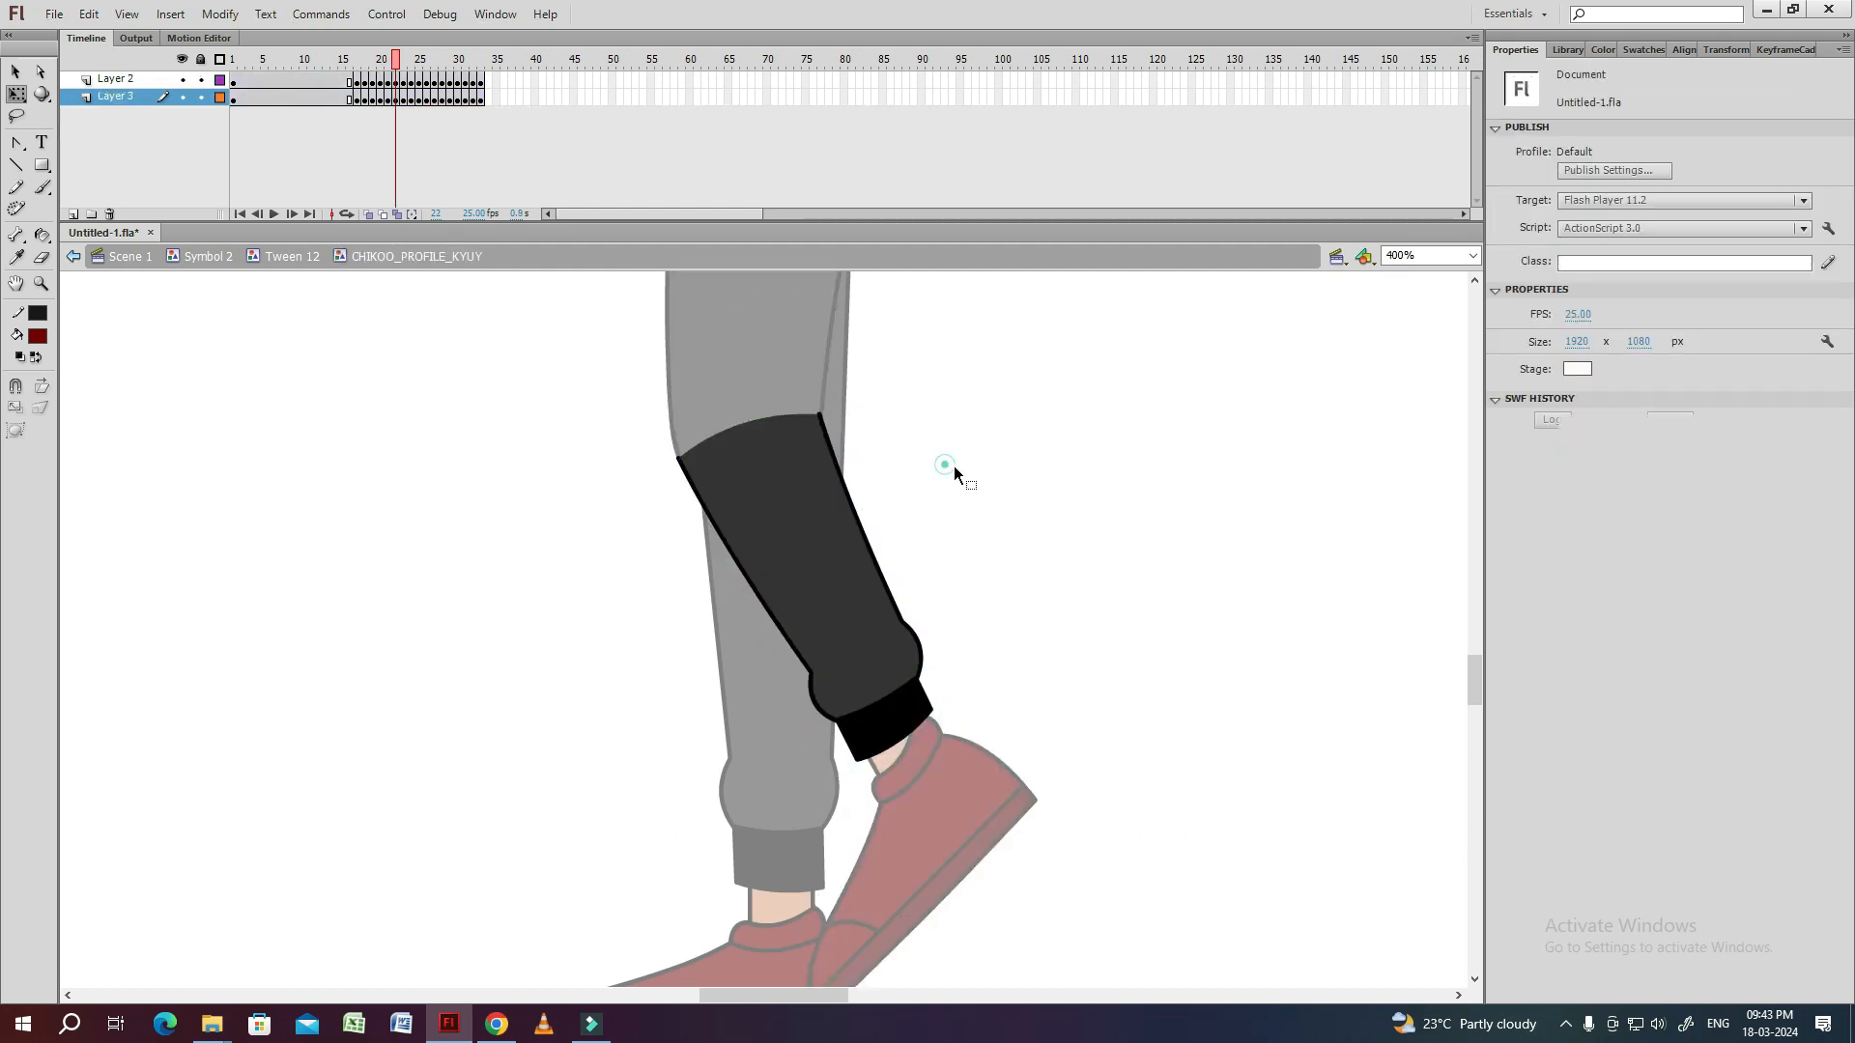
pyautogui.doubleClick(953, 465)
# Move the shin into line with the thigh at frame 21, fit its top corners to the knee, and check frames 22 to 24.
pyautogui.press(',')
pyautogui.click(819, 524)
pyautogui.moveTo(739, 378); pyautogui.dragTo(745, 396)
pyautogui.click(776, 395)
pyautogui.click(909, 415)
pyautogui.click(810, 510)
pyautogui.click(900, 446)
pyautogui.doubleClick(811, 522)
pyautogui.click(908, 442)
pyautogui.doubleClick(910, 442)
pyautogui.press('.')
pyautogui.press('.')
pyautogui.press('.')
pyautogui.press('.')
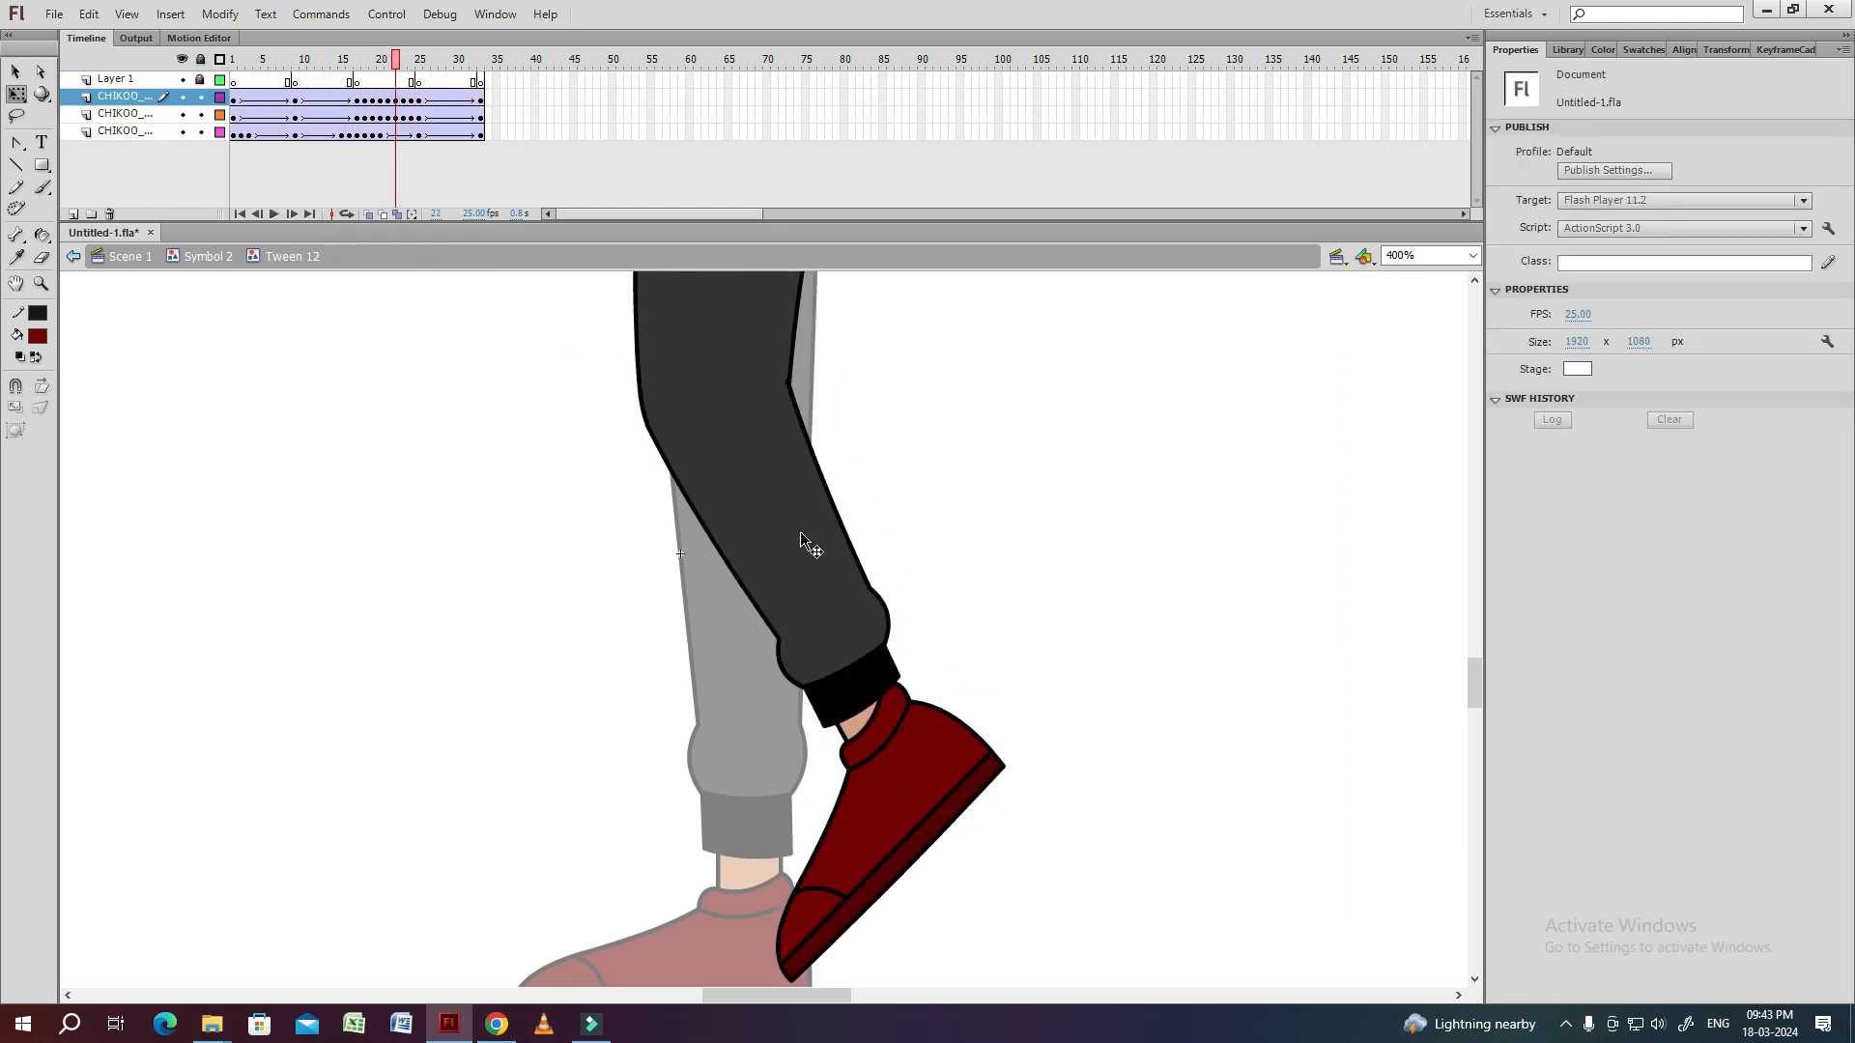
# Nudge the shin onto the knee at frame 20 and match its top corners to the thigh outline inside the symbol.
pyautogui.press(',')
pyautogui.press(',')
pyautogui.press(',')
pyautogui.press(',')
pyautogui.press(',')
pyautogui.click(798, 479)
pyautogui.hotkey('ctrl', '=')
pyautogui.moveTo(791, 527); pyautogui.dragTo(793, 530)
pyautogui.click(1057, 631)
pyautogui.moveTo(1058, 630); pyautogui.dragTo(982, 512)
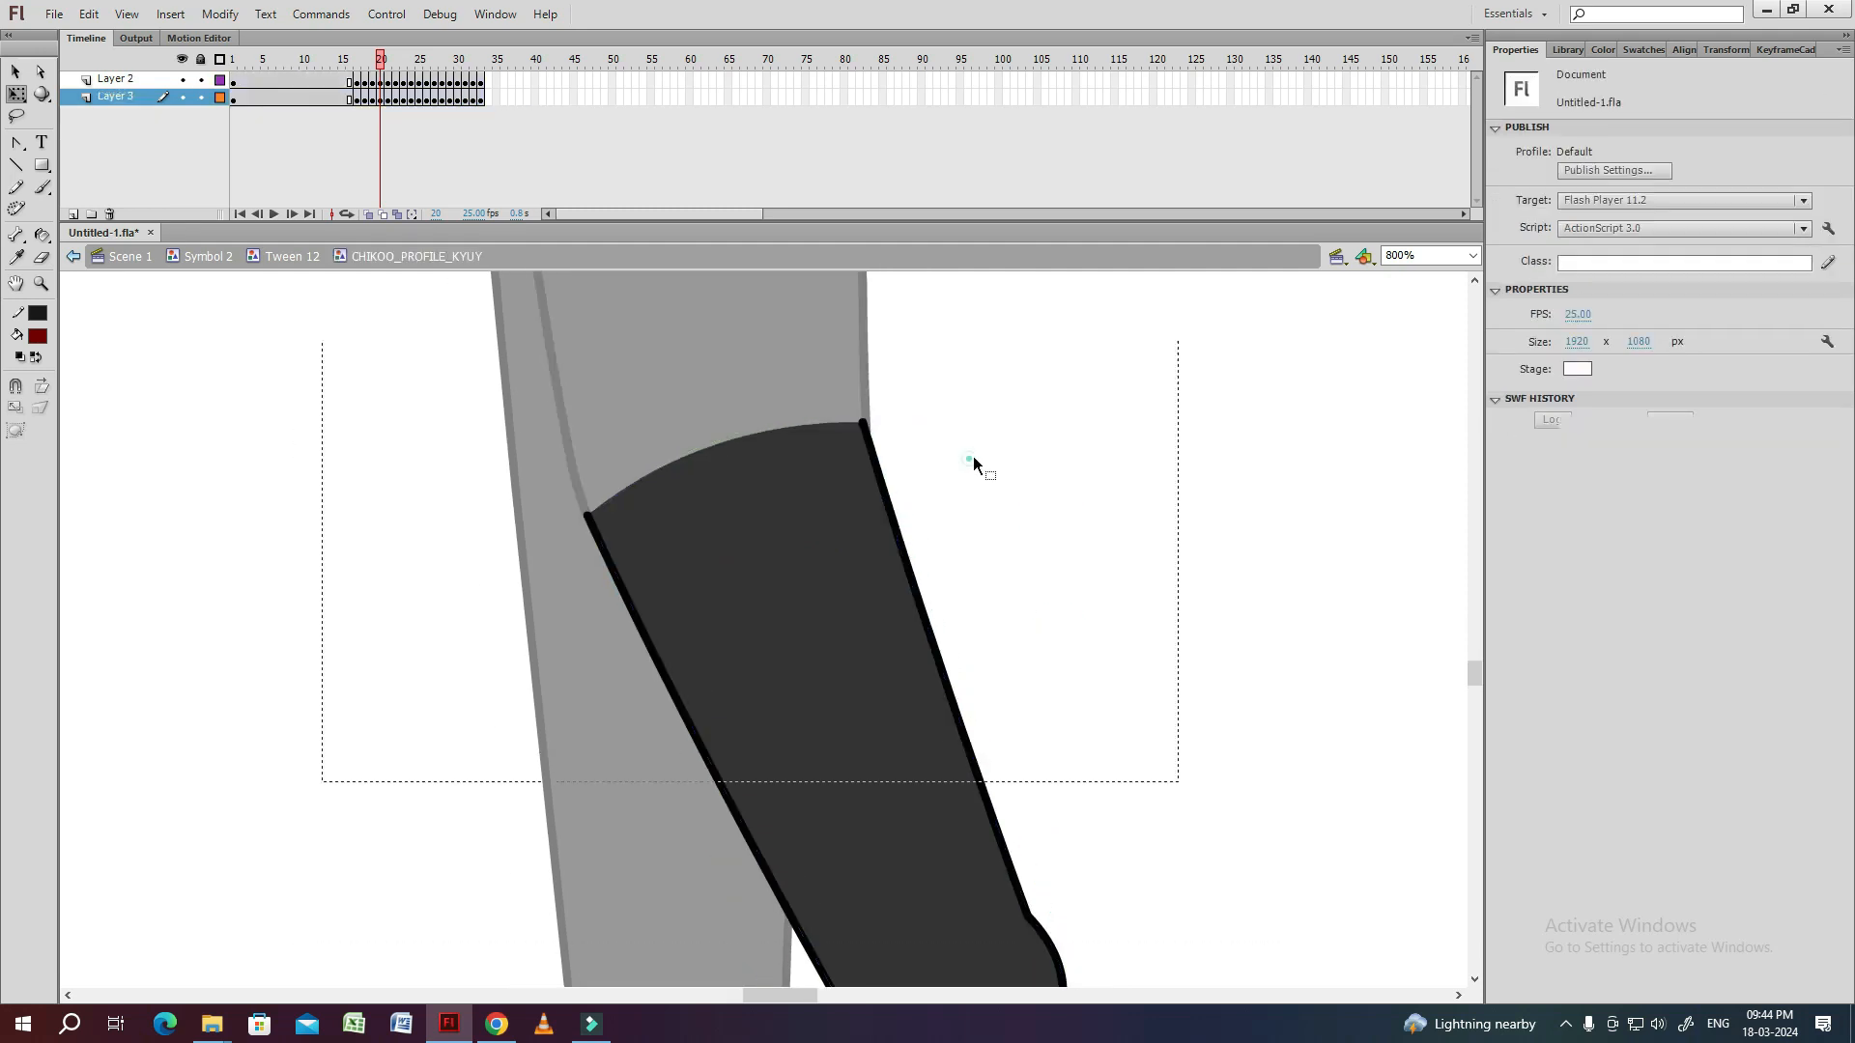
pyautogui.doubleClick(874, 506)
# Play the leg motion, convert the thigh and shin layers' frames 25 to 32 into keyframes, and step through the frames.
pyautogui.press('Return')
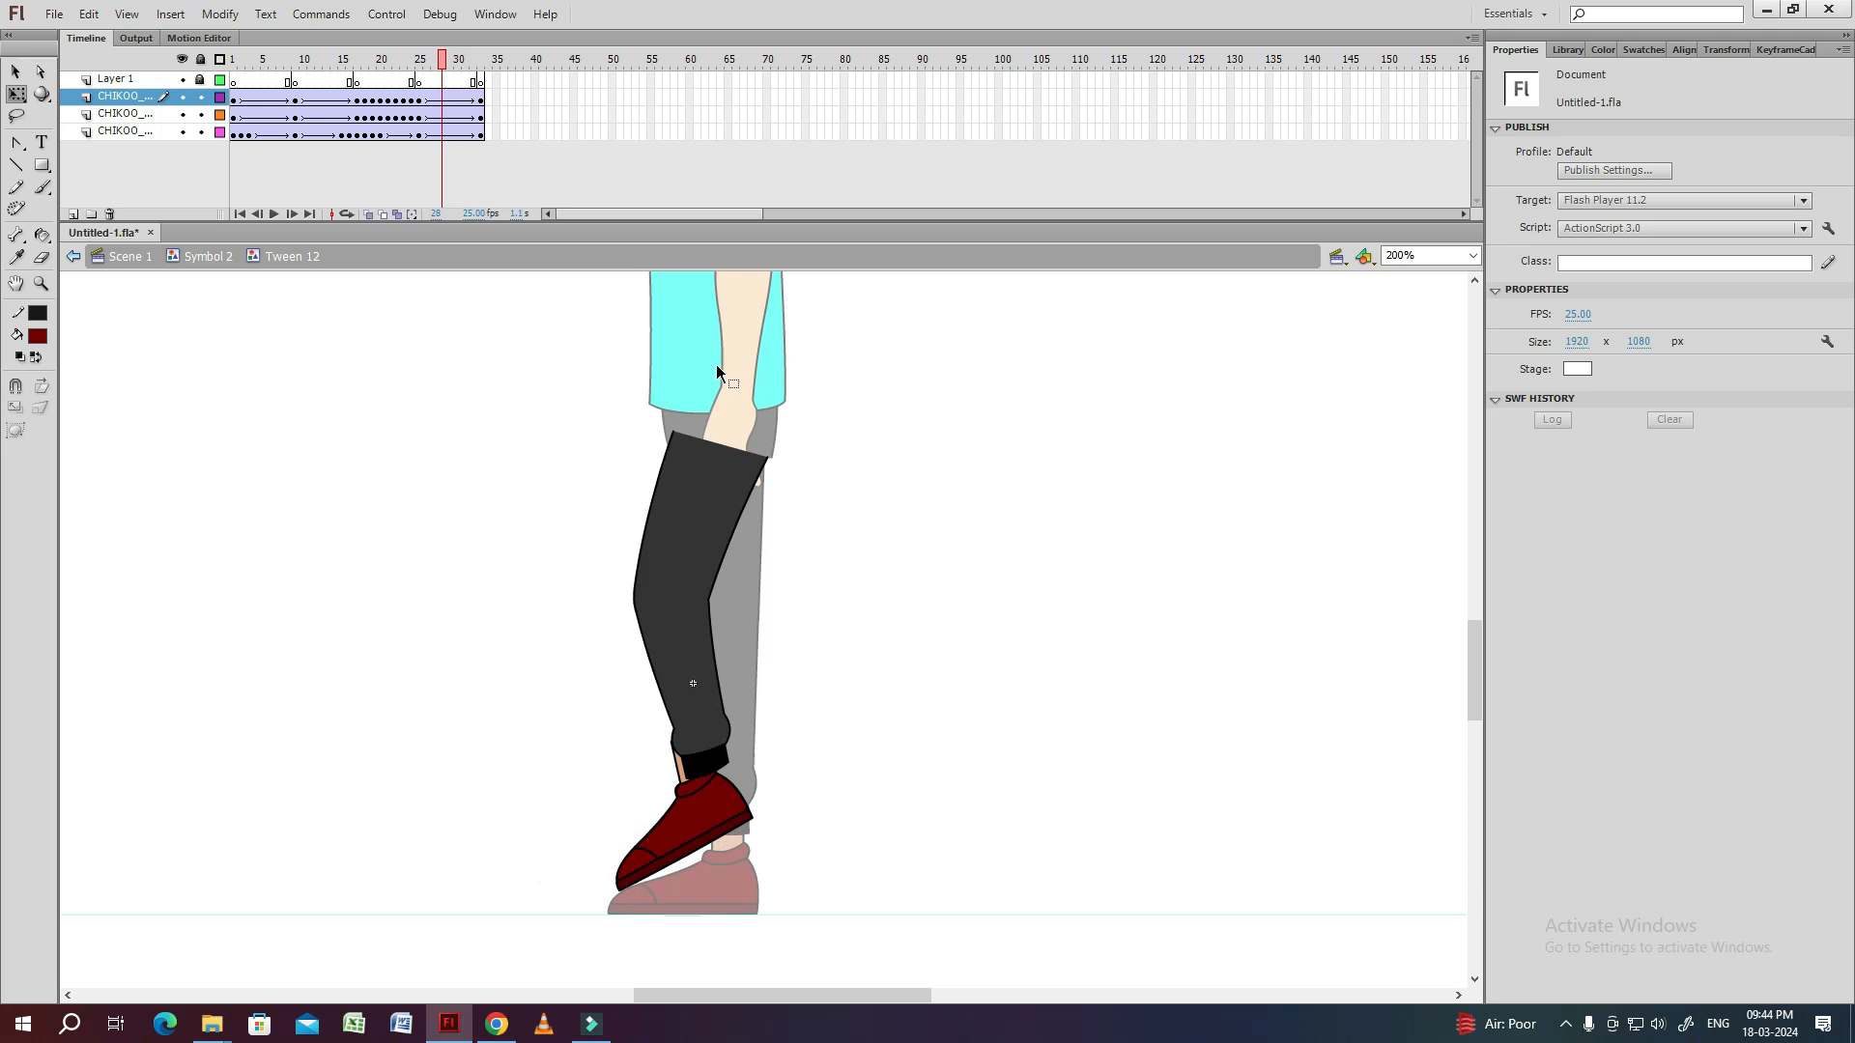
pyautogui.click(751, 505)
pyautogui.press('F6')
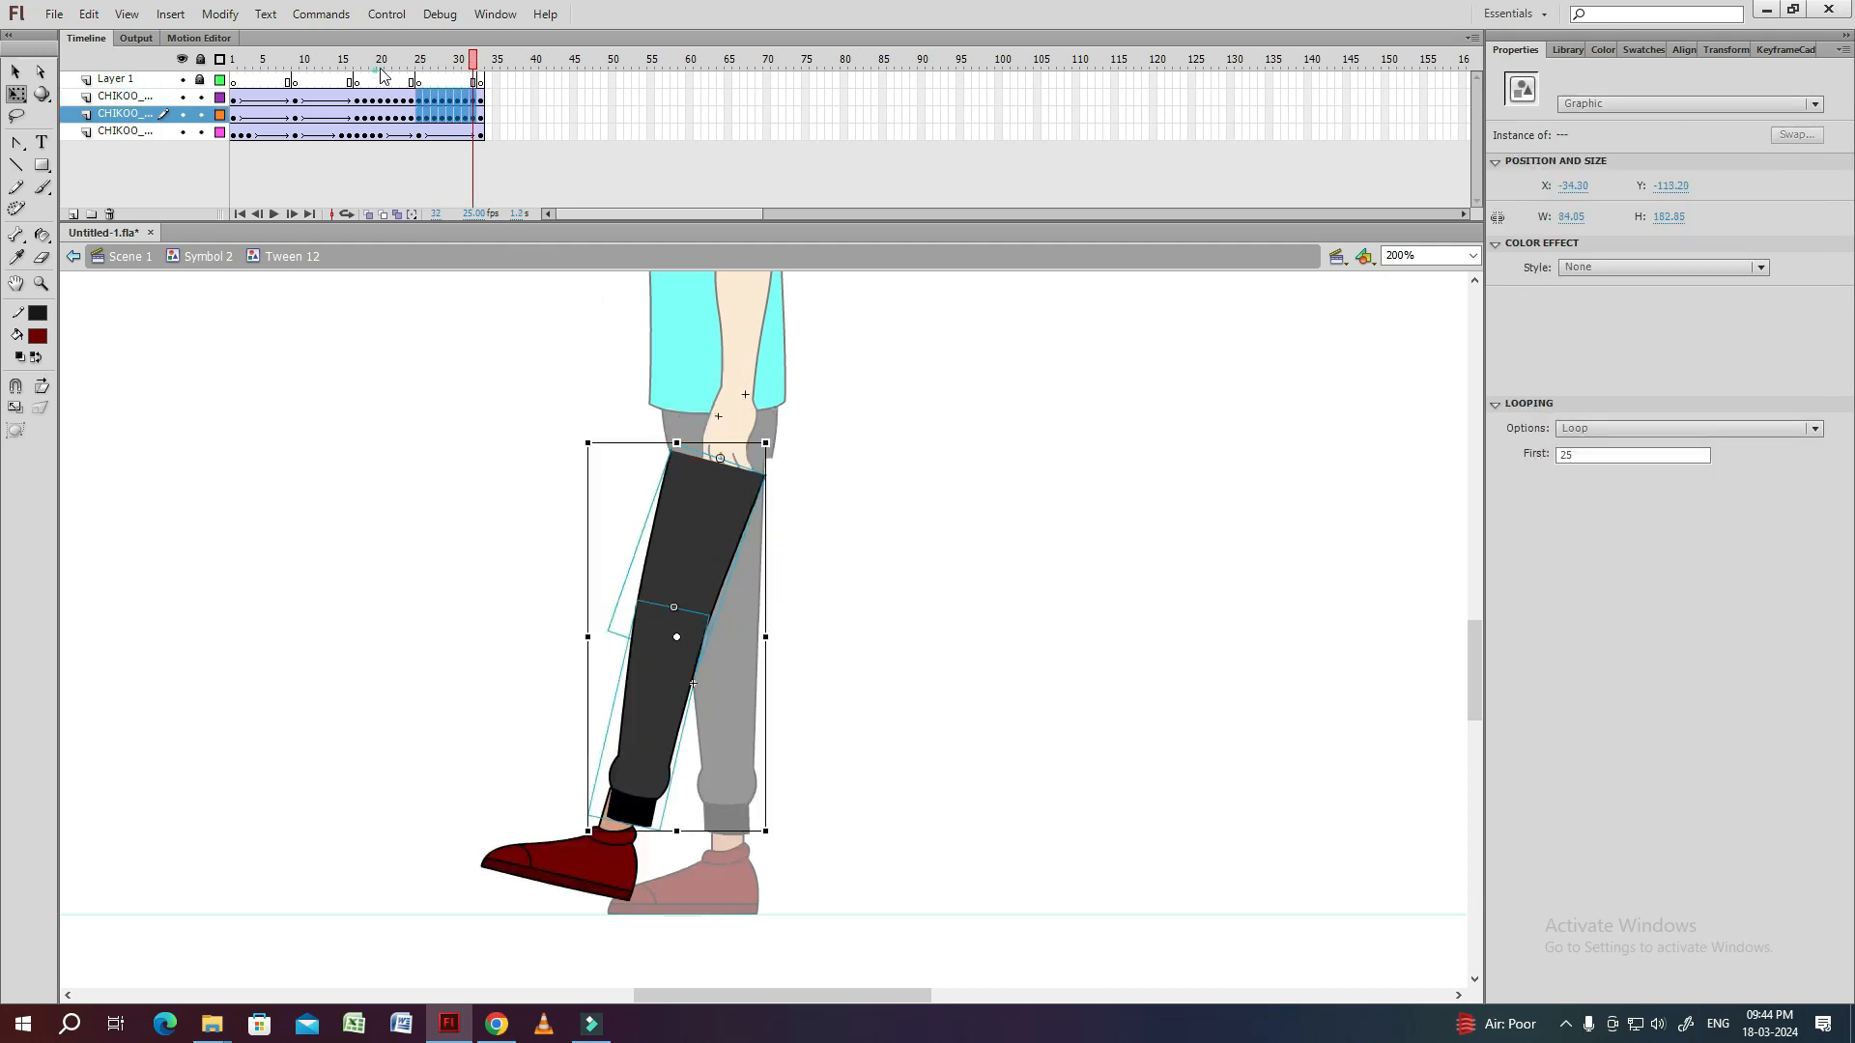
pyautogui.click(377, 65)
pyautogui.press('.')
pyautogui.press('.')
pyautogui.press('.')
pyautogui.press('.')
# Shift the shin onto the knee at frame 26 and reshape its top corners in the symbol to meet the thigh.
pyautogui.press('.')
pyautogui.click(925, 515)
pyautogui.press('.')
pyautogui.click(853, 559)
pyautogui.click(705, 634)
pyautogui.hotkey('ctrl', '=')
pyautogui.hotkey('ctrl', '=')
pyautogui.click(509, 662)
pyautogui.click(700, 522)
pyautogui.moveTo(632, 311); pyautogui.dragTo(639, 329)
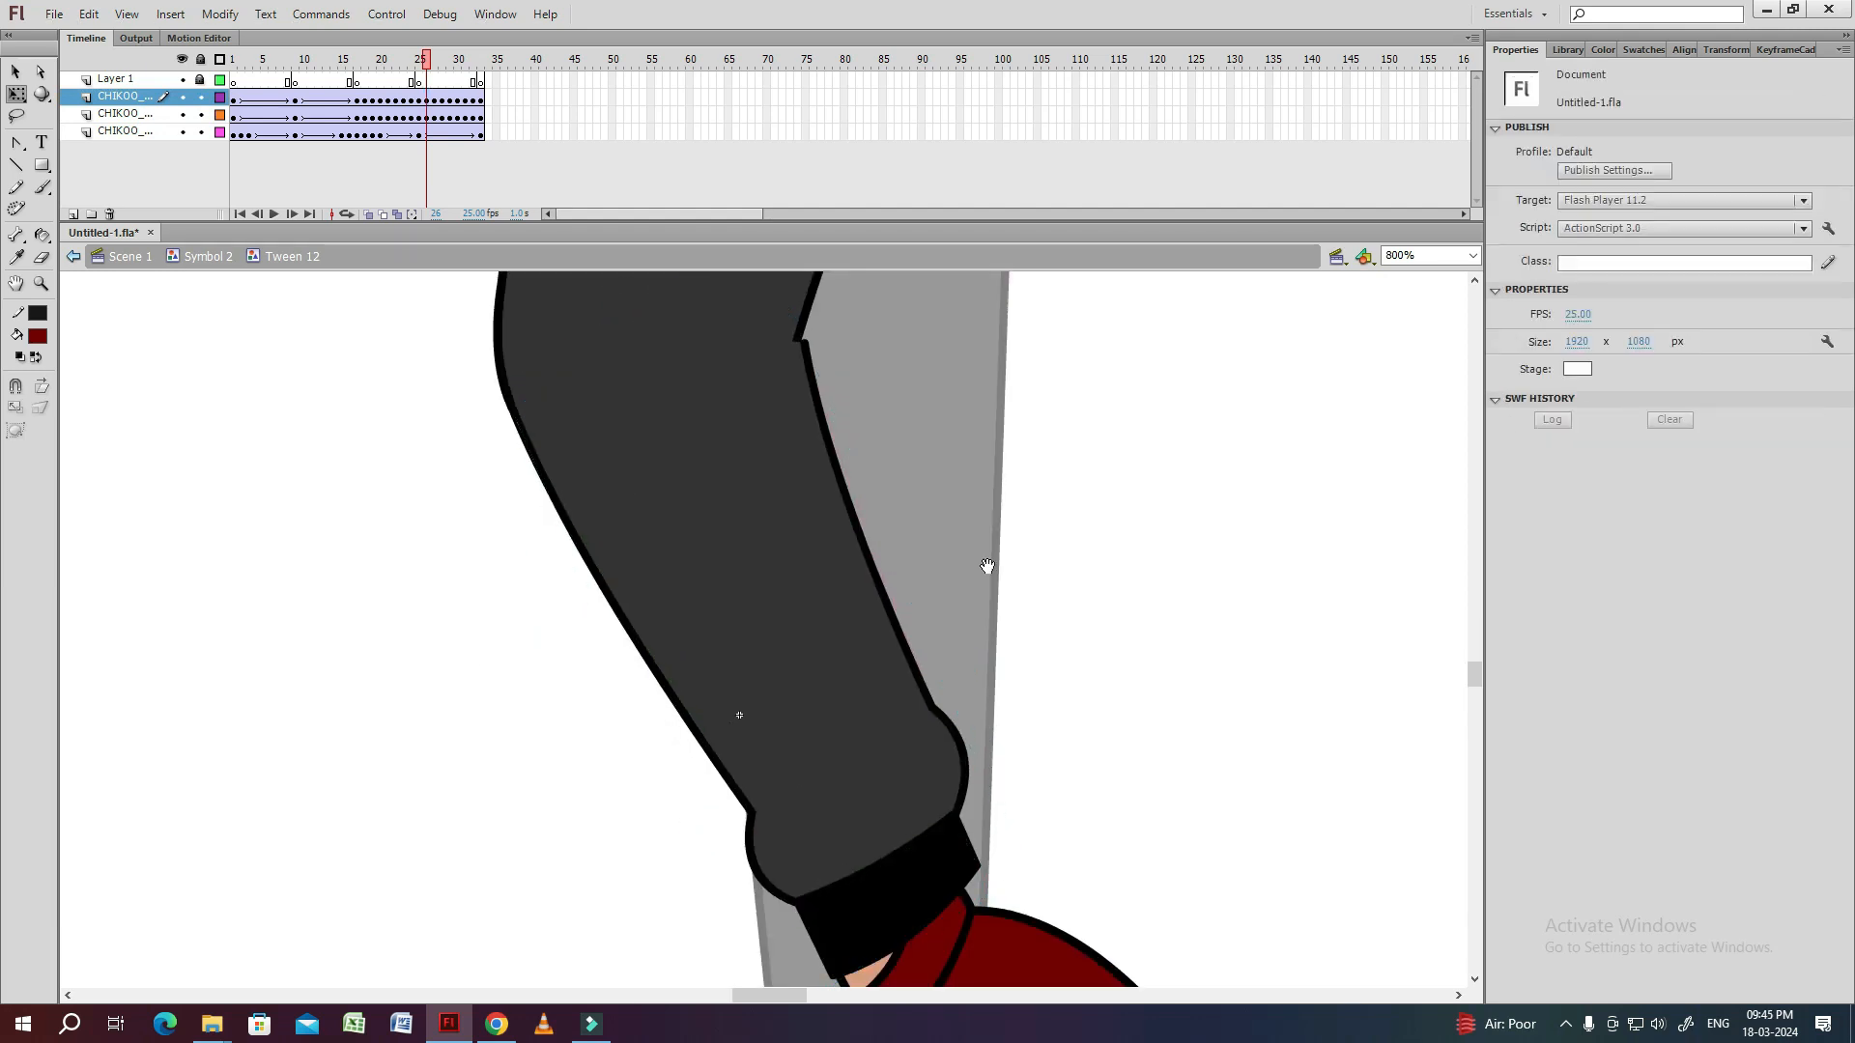
pyautogui.doubleClick(850, 386)
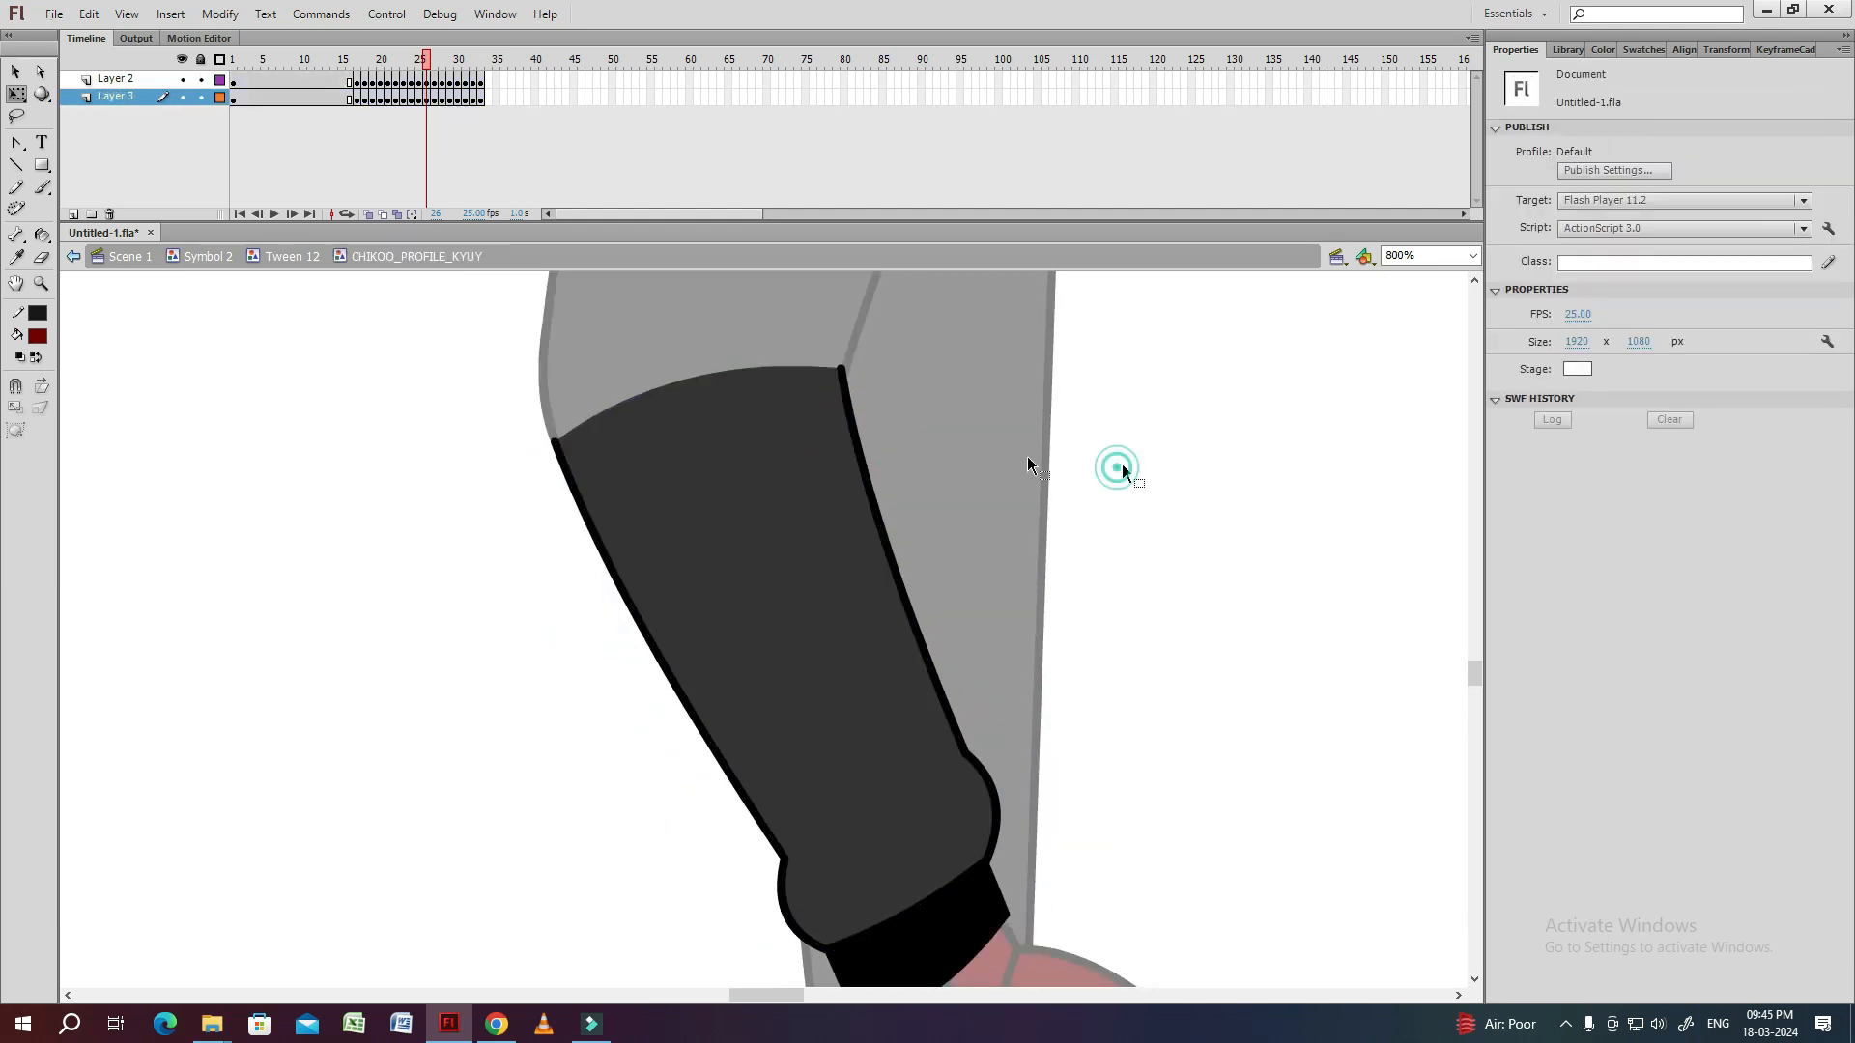
pyautogui.doubleClick(1121, 468)
pyautogui.click(688, 380)
# Rotate the shin towards the shoe at frame 27, fit its top corners to the thigh, and save the file.
pyautogui.press('.')
pyautogui.moveTo(756, 754); pyautogui.dragTo(738, 586)
pyautogui.click(742, 591)
pyautogui.moveTo(817, 826); pyautogui.dragTo(783, 844)
pyautogui.moveTo(763, 339); pyautogui.dragTo(817, 566)
pyautogui.doubleClick(820, 493)
pyautogui.doubleClick(1011, 488)
pyautogui.hotkey('ctrl', 's')
# Move the shin onto the knee at frame 28 and rotate it so that the cuff sits over the ankle.
pyautogui.press('.')
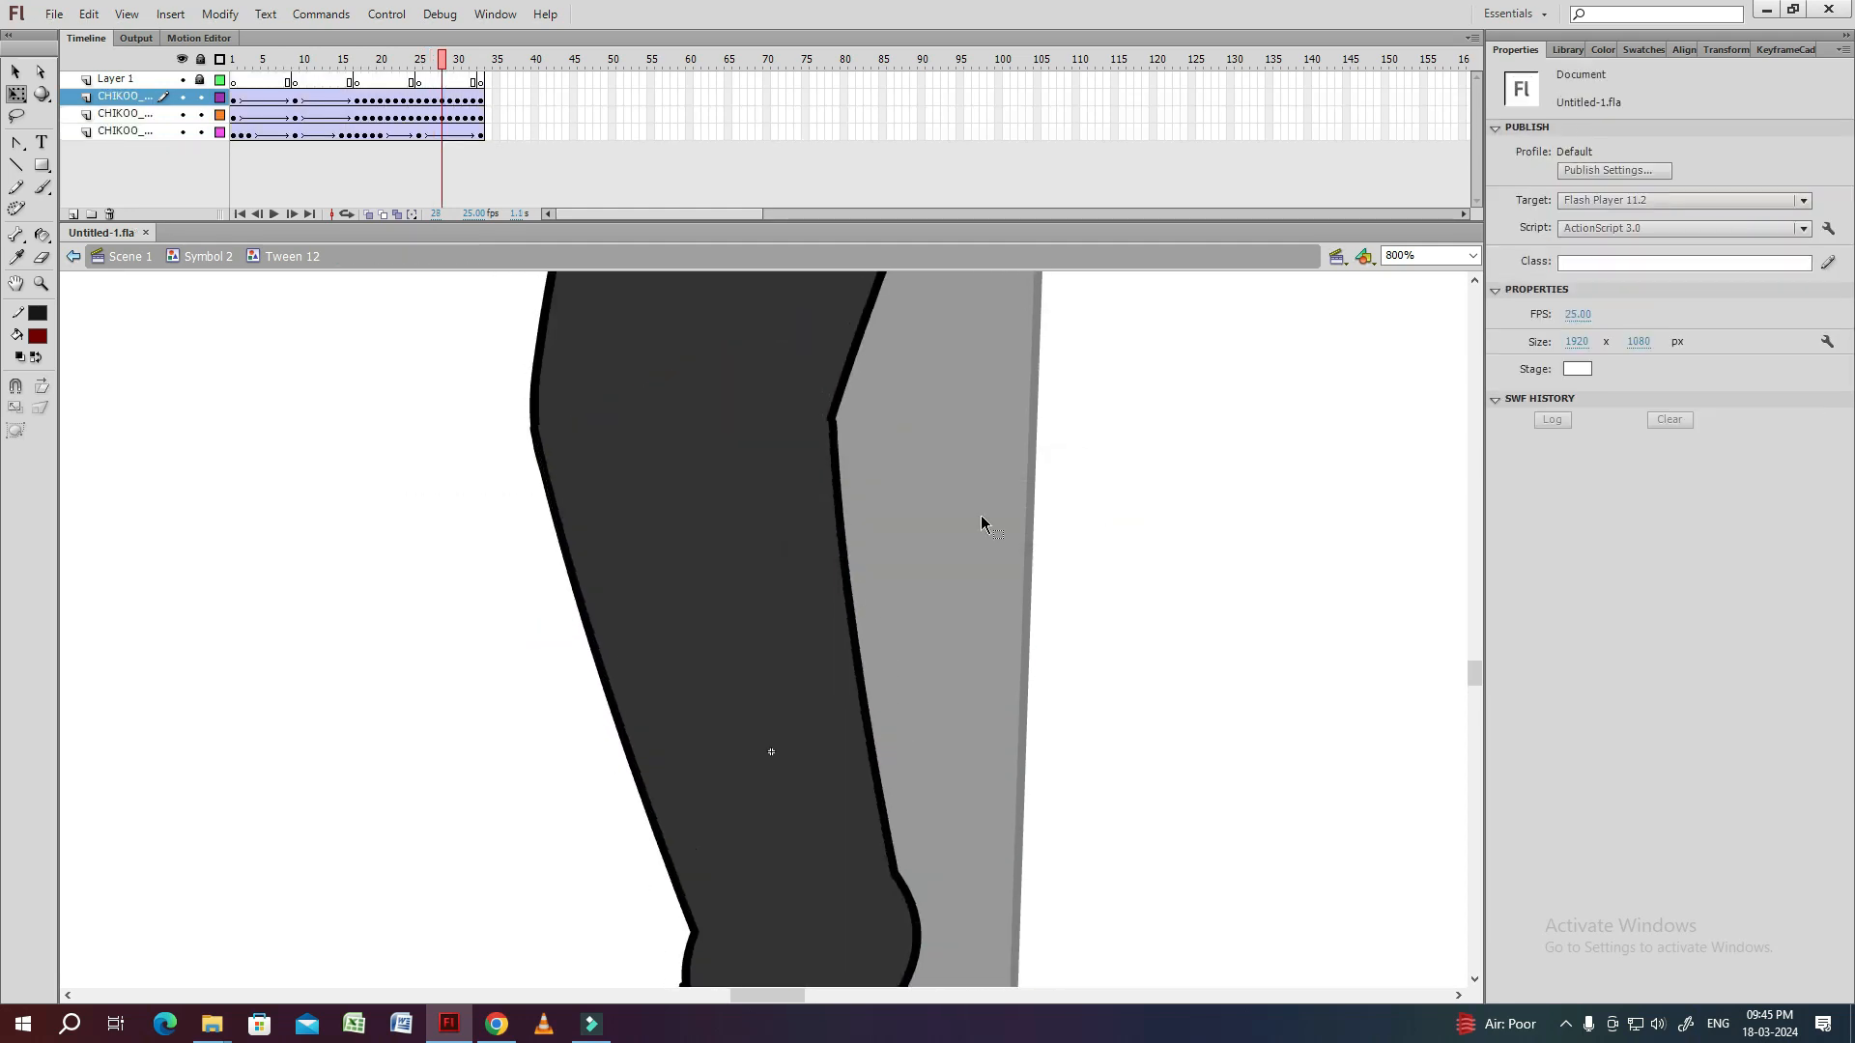
pyautogui.click(798, 570)
pyautogui.moveTo(676, 381); pyautogui.dragTo(680, 401)
pyautogui.click(491, 585)
pyautogui.moveTo(753, 758); pyautogui.dragTo(741, 572)
pyautogui.click(744, 580)
pyautogui.moveTo(858, 913); pyautogui.dragTo(810, 924)
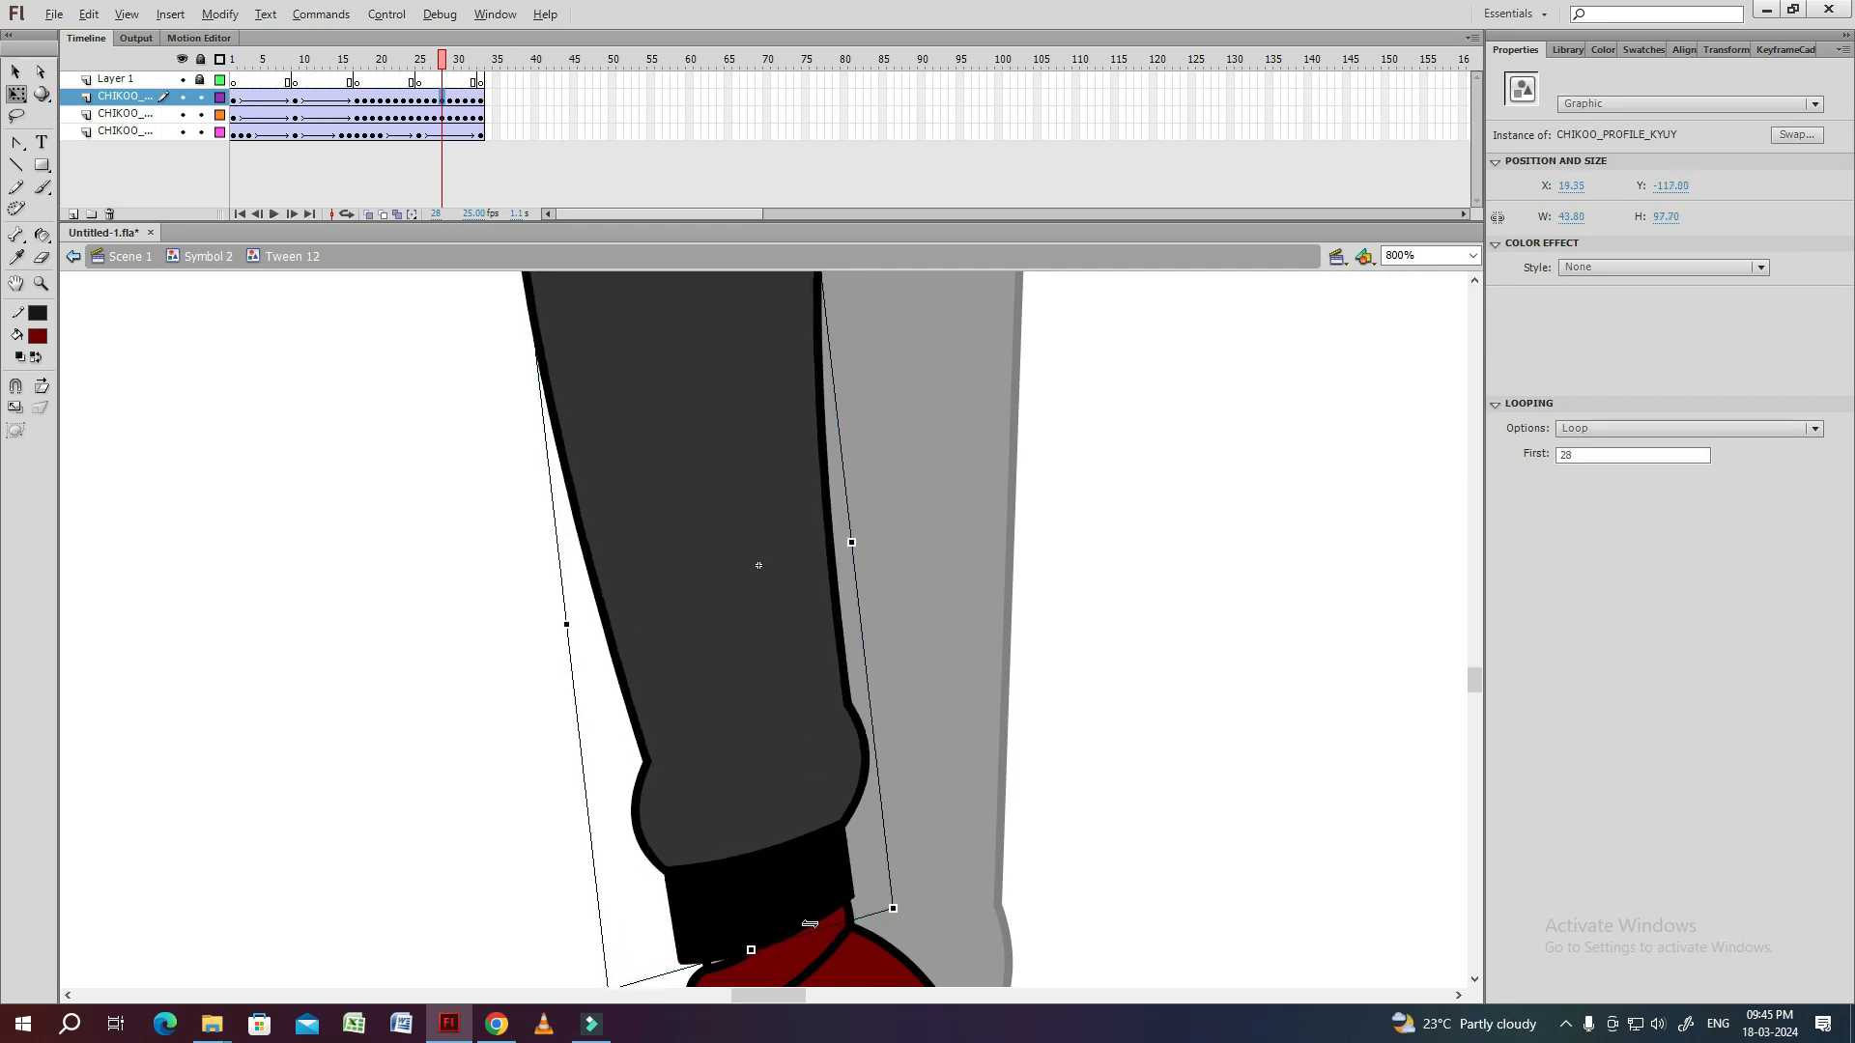
# Inside the shin symbol at frame 28, reshape the top corners to join the thigh's outline.
pyautogui.click(927, 753)
pyautogui.moveTo(794, 319); pyautogui.dragTo(808, 526)
pyautogui.doubleClick(809, 529)
pyautogui.moveTo(836, 446); pyautogui.dragTo(828, 444)
pyautogui.doubleClick(403, 360)
pyautogui.click(913, 715)
pyautogui.moveTo(889, 763); pyautogui.dragTo(885, 537)
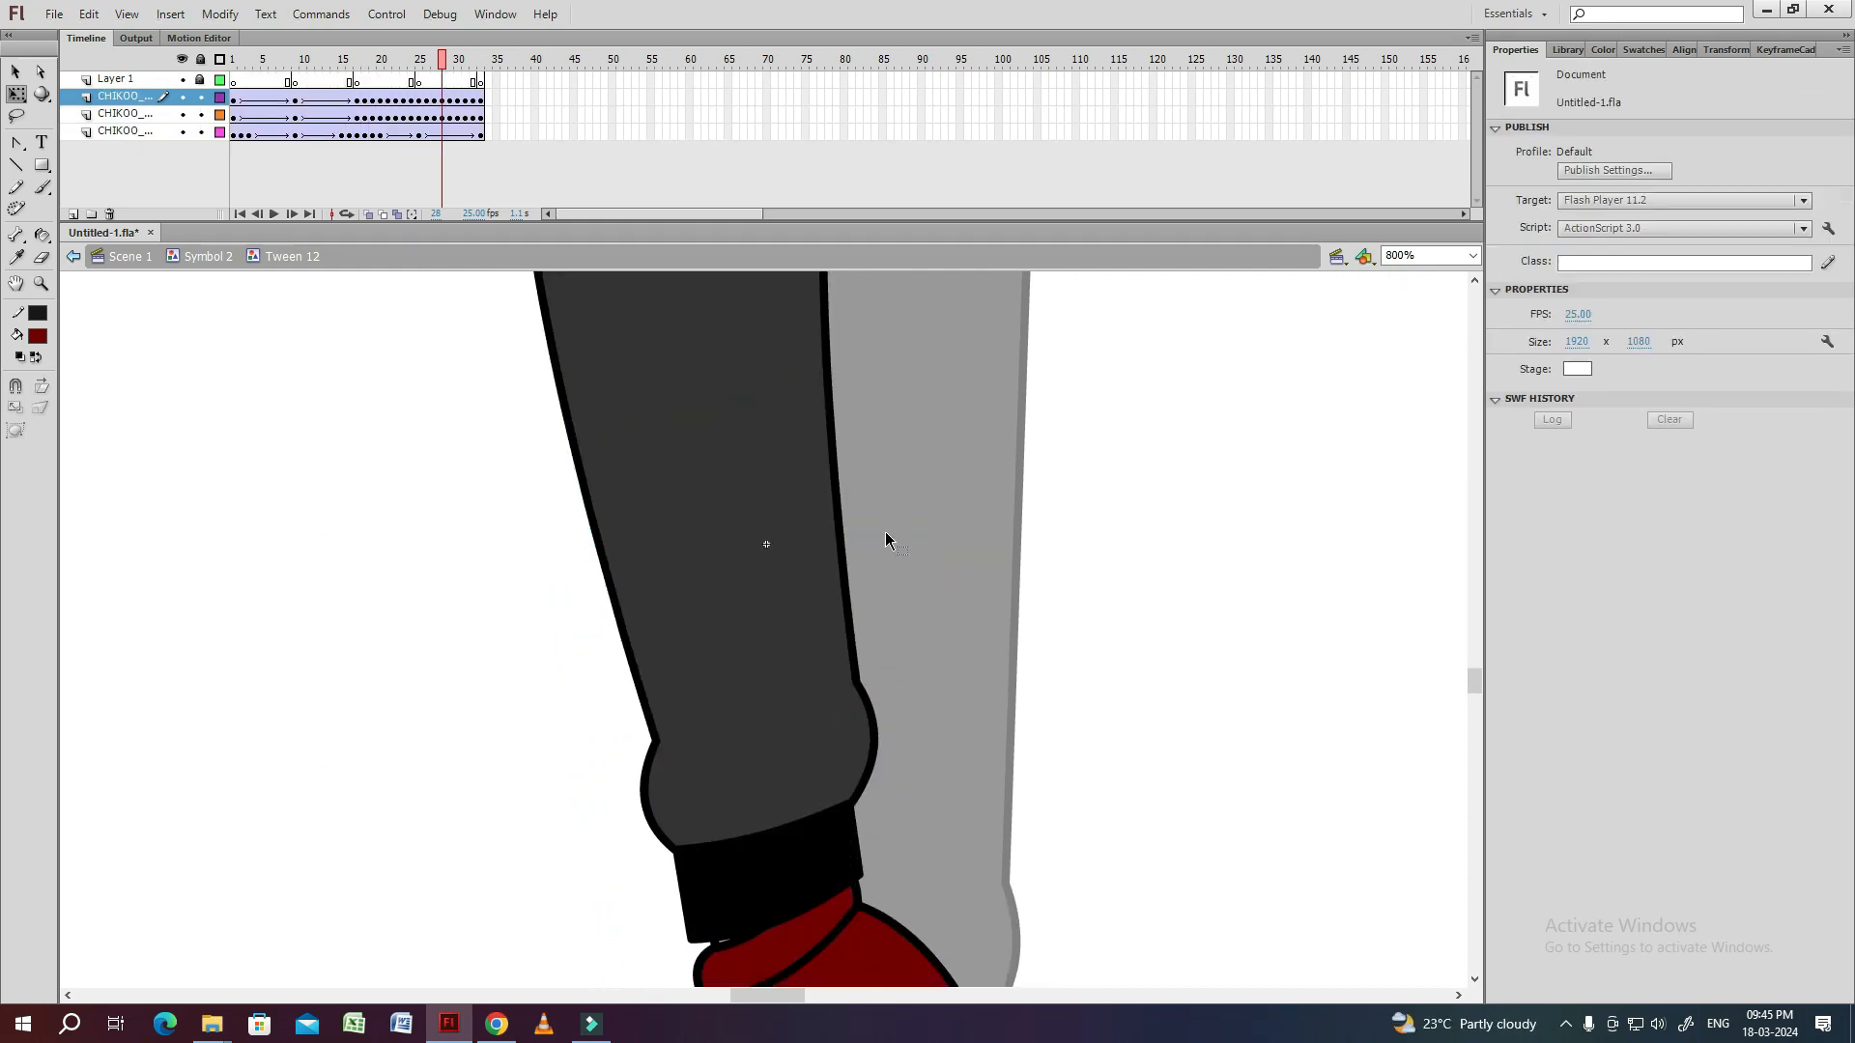
# Rotate the shin towards the shoe at frame 29 and reshape its top corner inside the symbol to join the thigh.
pyautogui.press('.')
pyautogui.moveTo(789, 375); pyautogui.dragTo(793, 592)
pyautogui.click(763, 579)
pyautogui.moveTo(841, 773); pyautogui.dragTo(857, 455)
pyautogui.moveTo(921, 864); pyautogui.dragTo(846, 865)
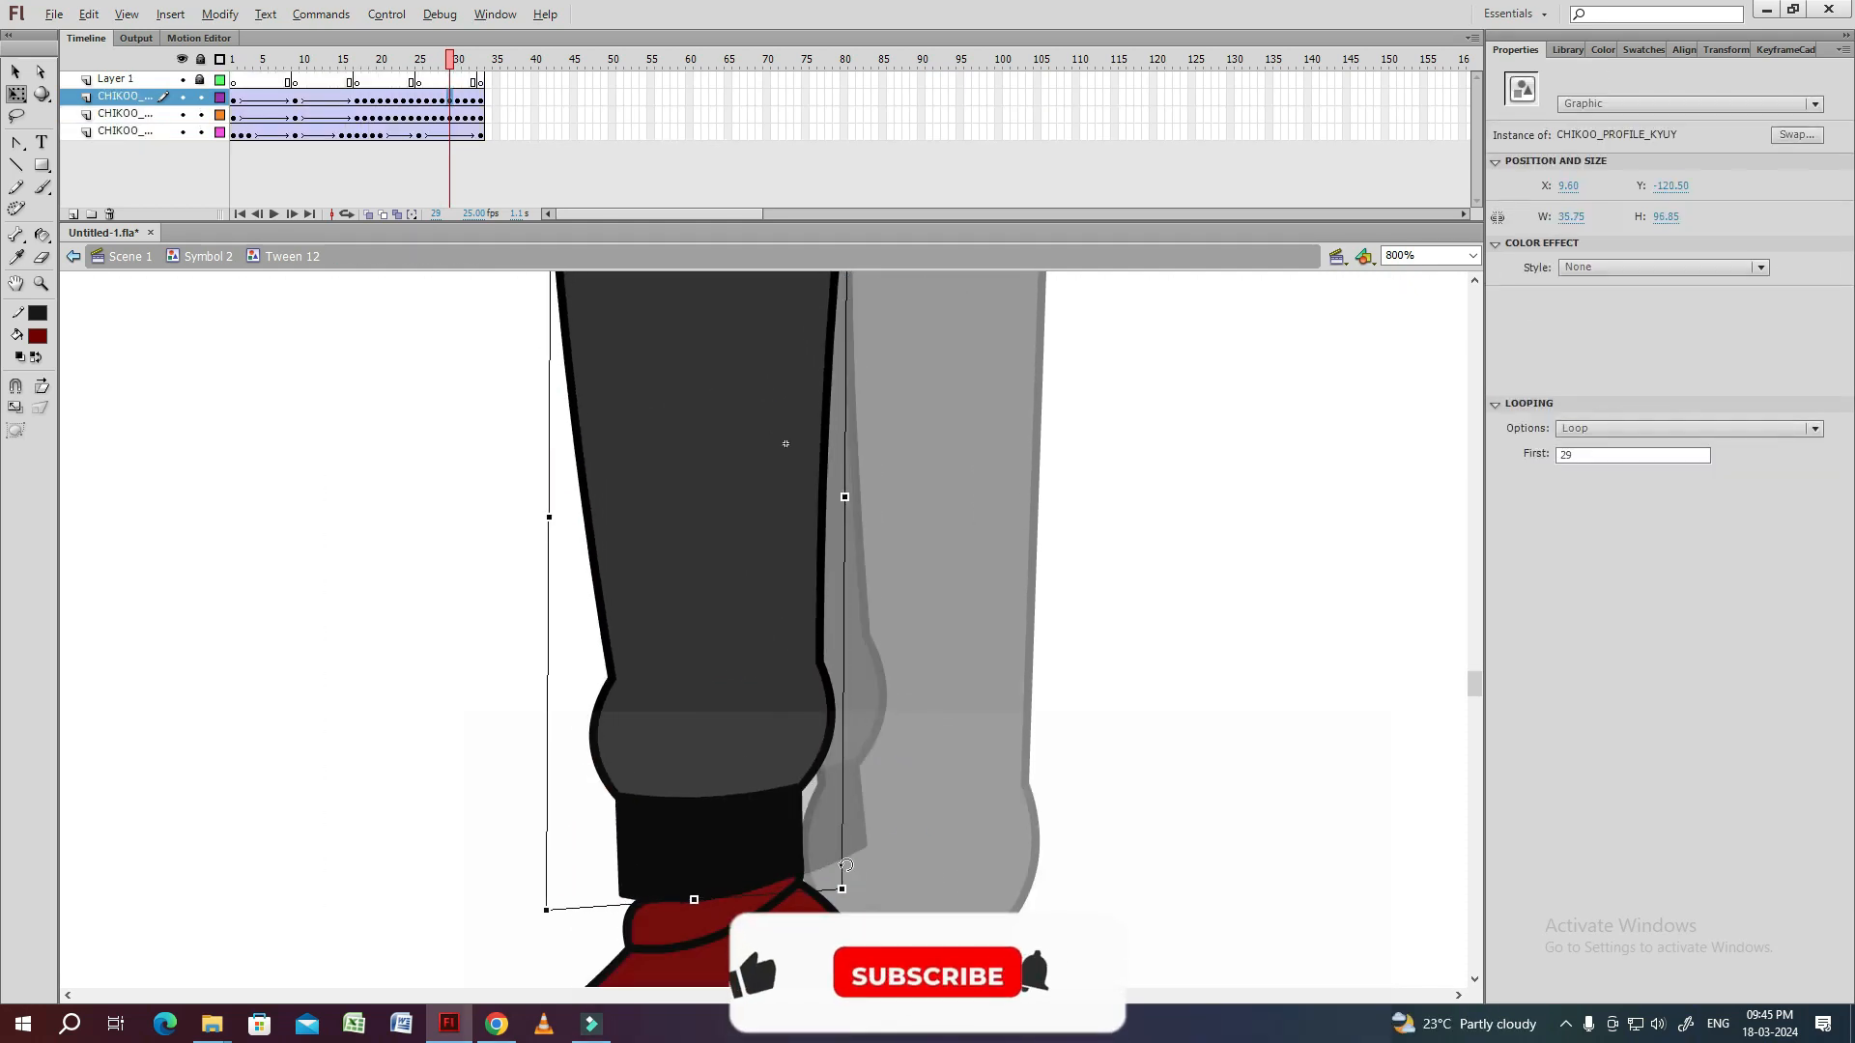
pyautogui.moveTo(908, 288); pyautogui.dragTo(890, 542)
pyautogui.click(890, 541)
pyautogui.doubleClick(821, 479)
pyautogui.moveTo(826, 422); pyautogui.dragTo(822, 402)
pyautogui.doubleClick(869, 489)
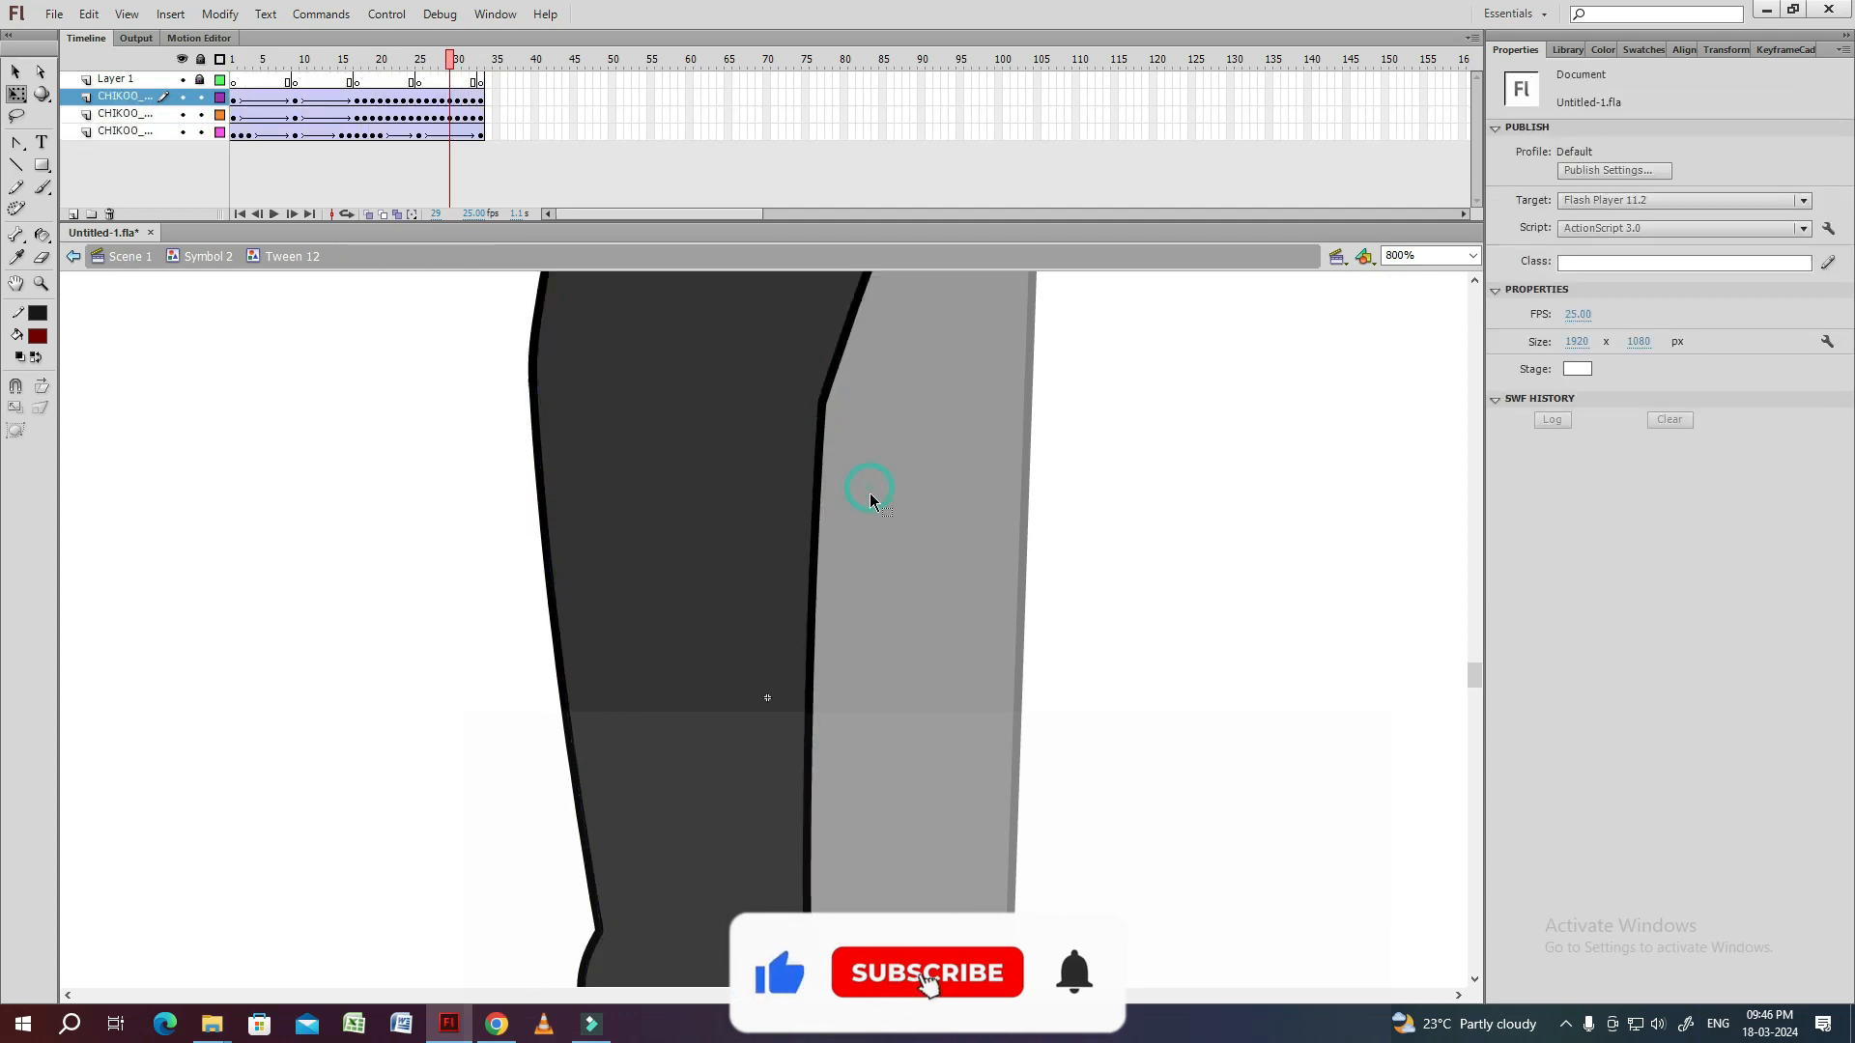
# Inside the shin symbol at frame 30, reshape the back top corner to meet the thigh's outline.
pyautogui.press('.')
pyautogui.press('.')
pyautogui.press(',')
pyautogui.press(',')
pyautogui.press(',')
# Rotate the shin at frame 31 so that the cuff sits over the shoe's ankle.
pyautogui.press('.')
pyautogui.press('.')
pyautogui.hotkey('ctrl', '-')
pyautogui.hotkey('ctrl', '-')
pyautogui.click(732, 687)
pyautogui.hotkey('ctrl', '=')
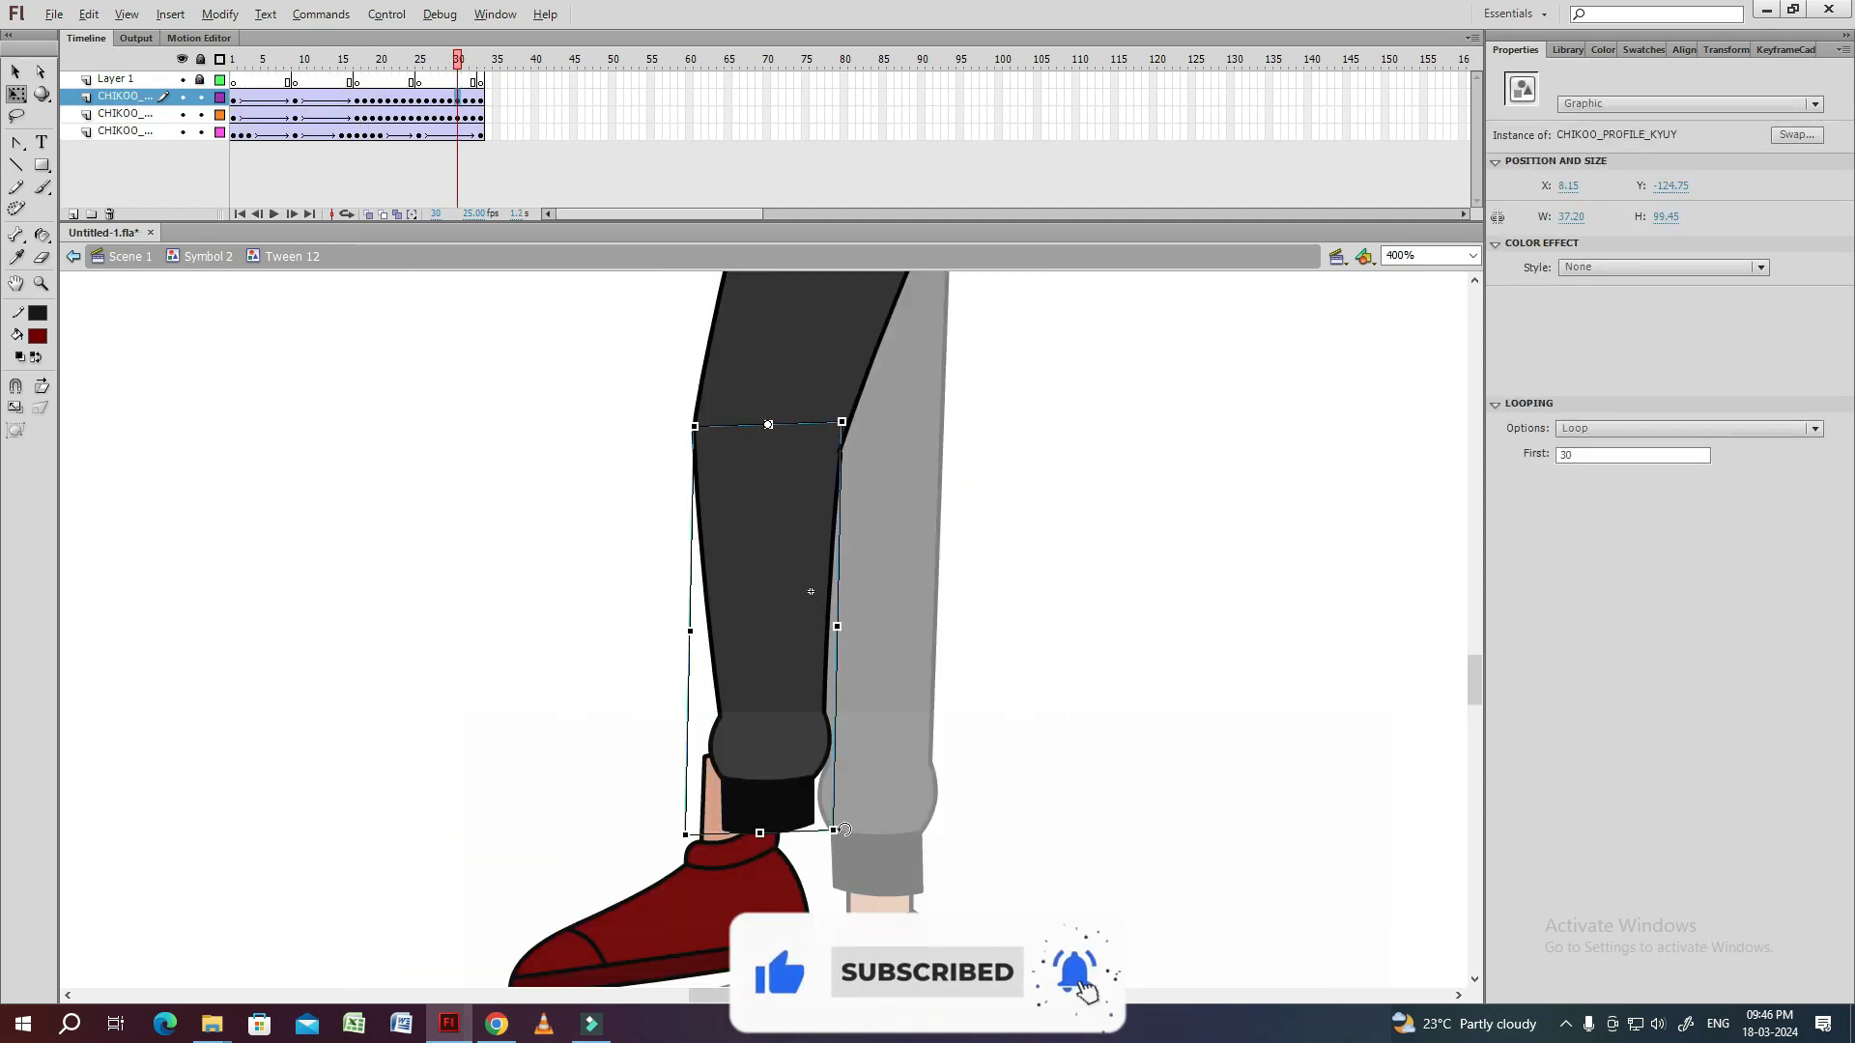
pyautogui.doubleClick(839, 470)
pyautogui.moveTo(838, 463); pyautogui.dragTo(841, 447)
pyautogui.doubleClick(1024, 544)
# Rotate the shin at frame 32 so that its cuff covers the ankle.
pyautogui.press('.')
pyautogui.click(756, 653)
pyautogui.moveTo(795, 862); pyautogui.dragTo(742, 880)
pyautogui.click(819, 842)
pyautogui.doubleClick(759, 631)
pyautogui.doubleClick(1002, 538)
pyautogui.press('.')
pyautogui.click(717, 800)
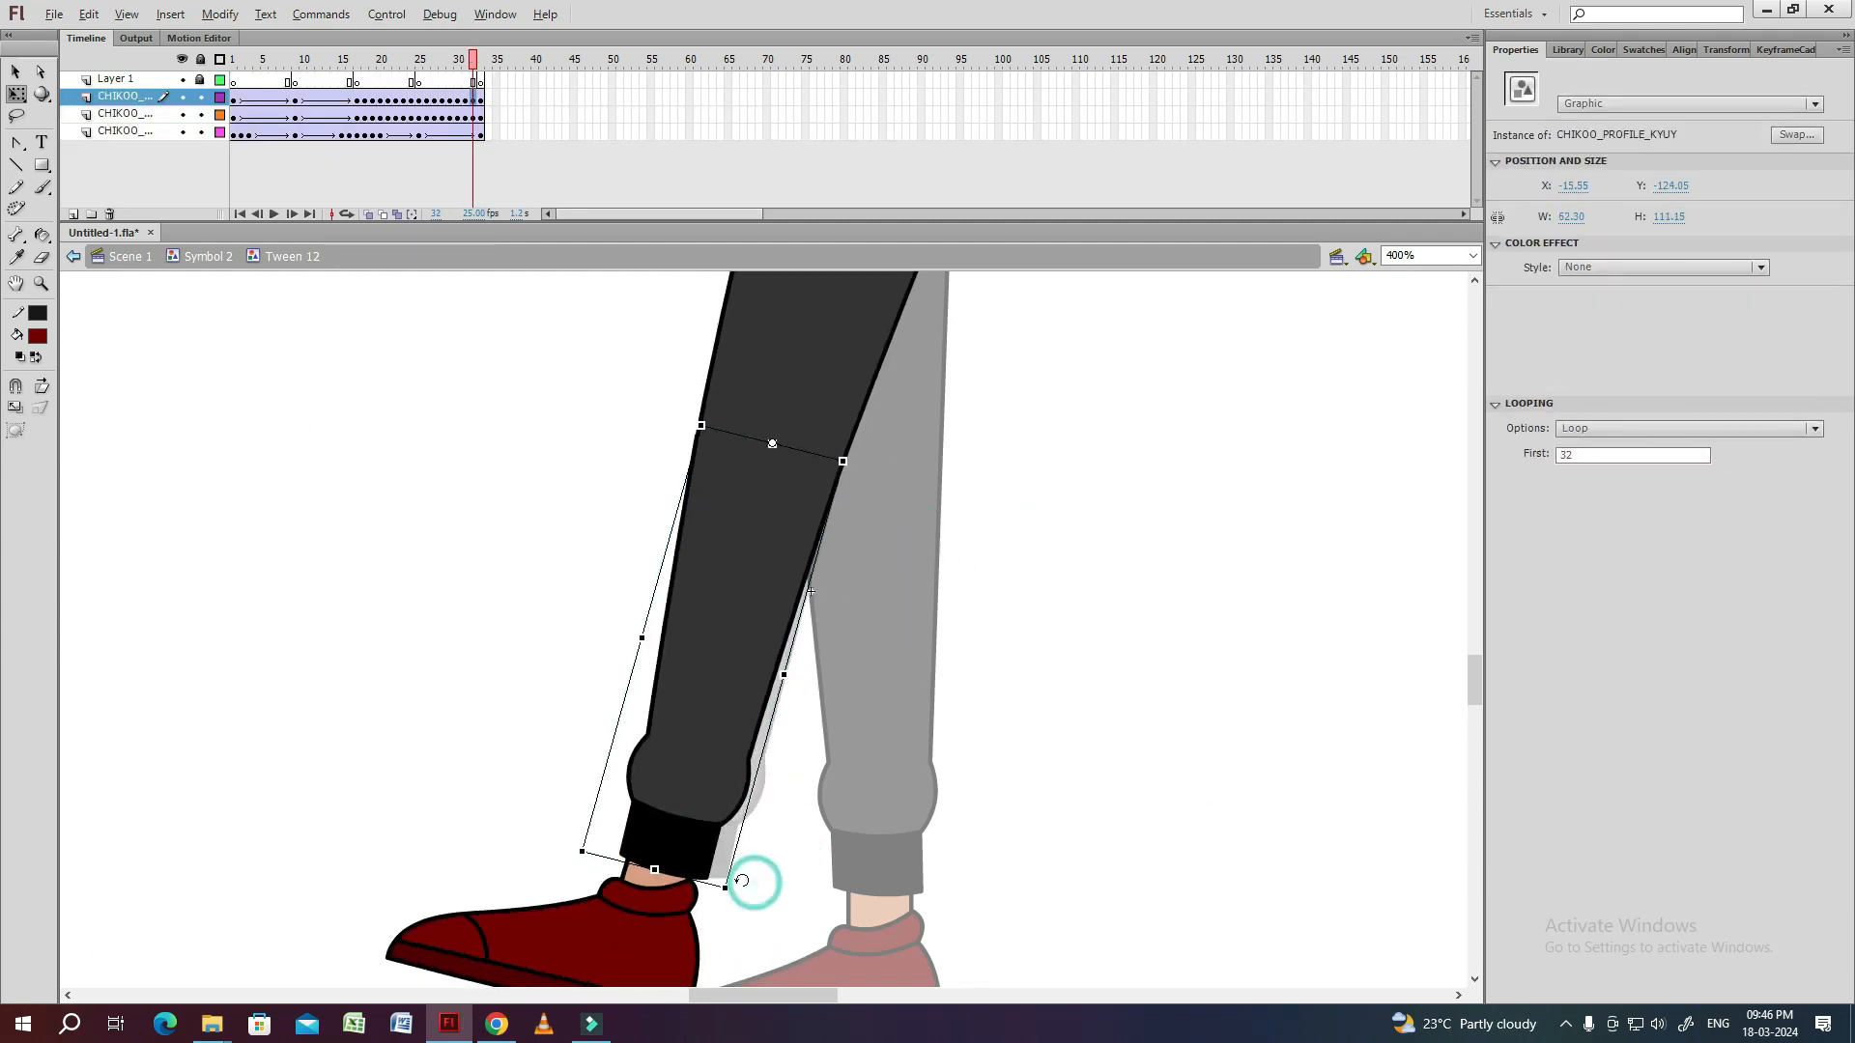
pyautogui.click(1032, 570)
# Play back the leg animation to check the thigh and shin motion over the whole cycle.
pyautogui.hotkey('ctrl', '-')
pyautogui.press('Return')
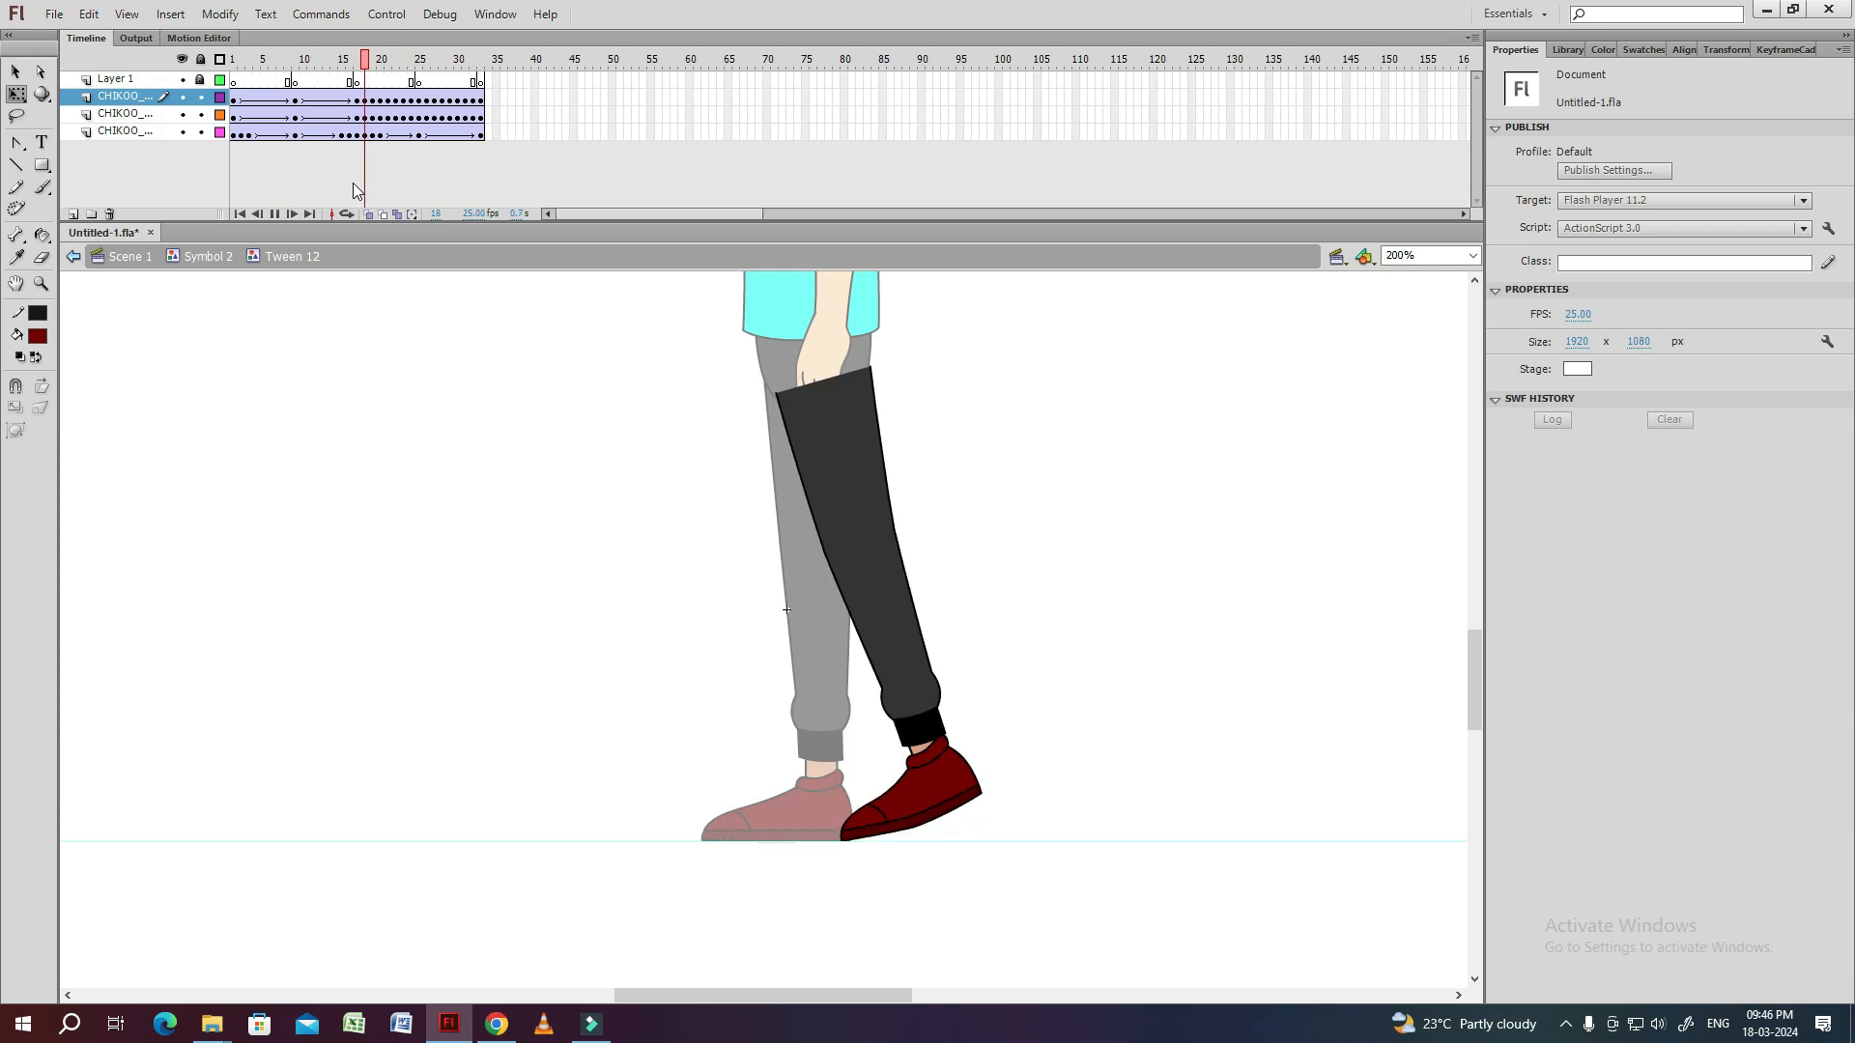
pyautogui.press('Return')
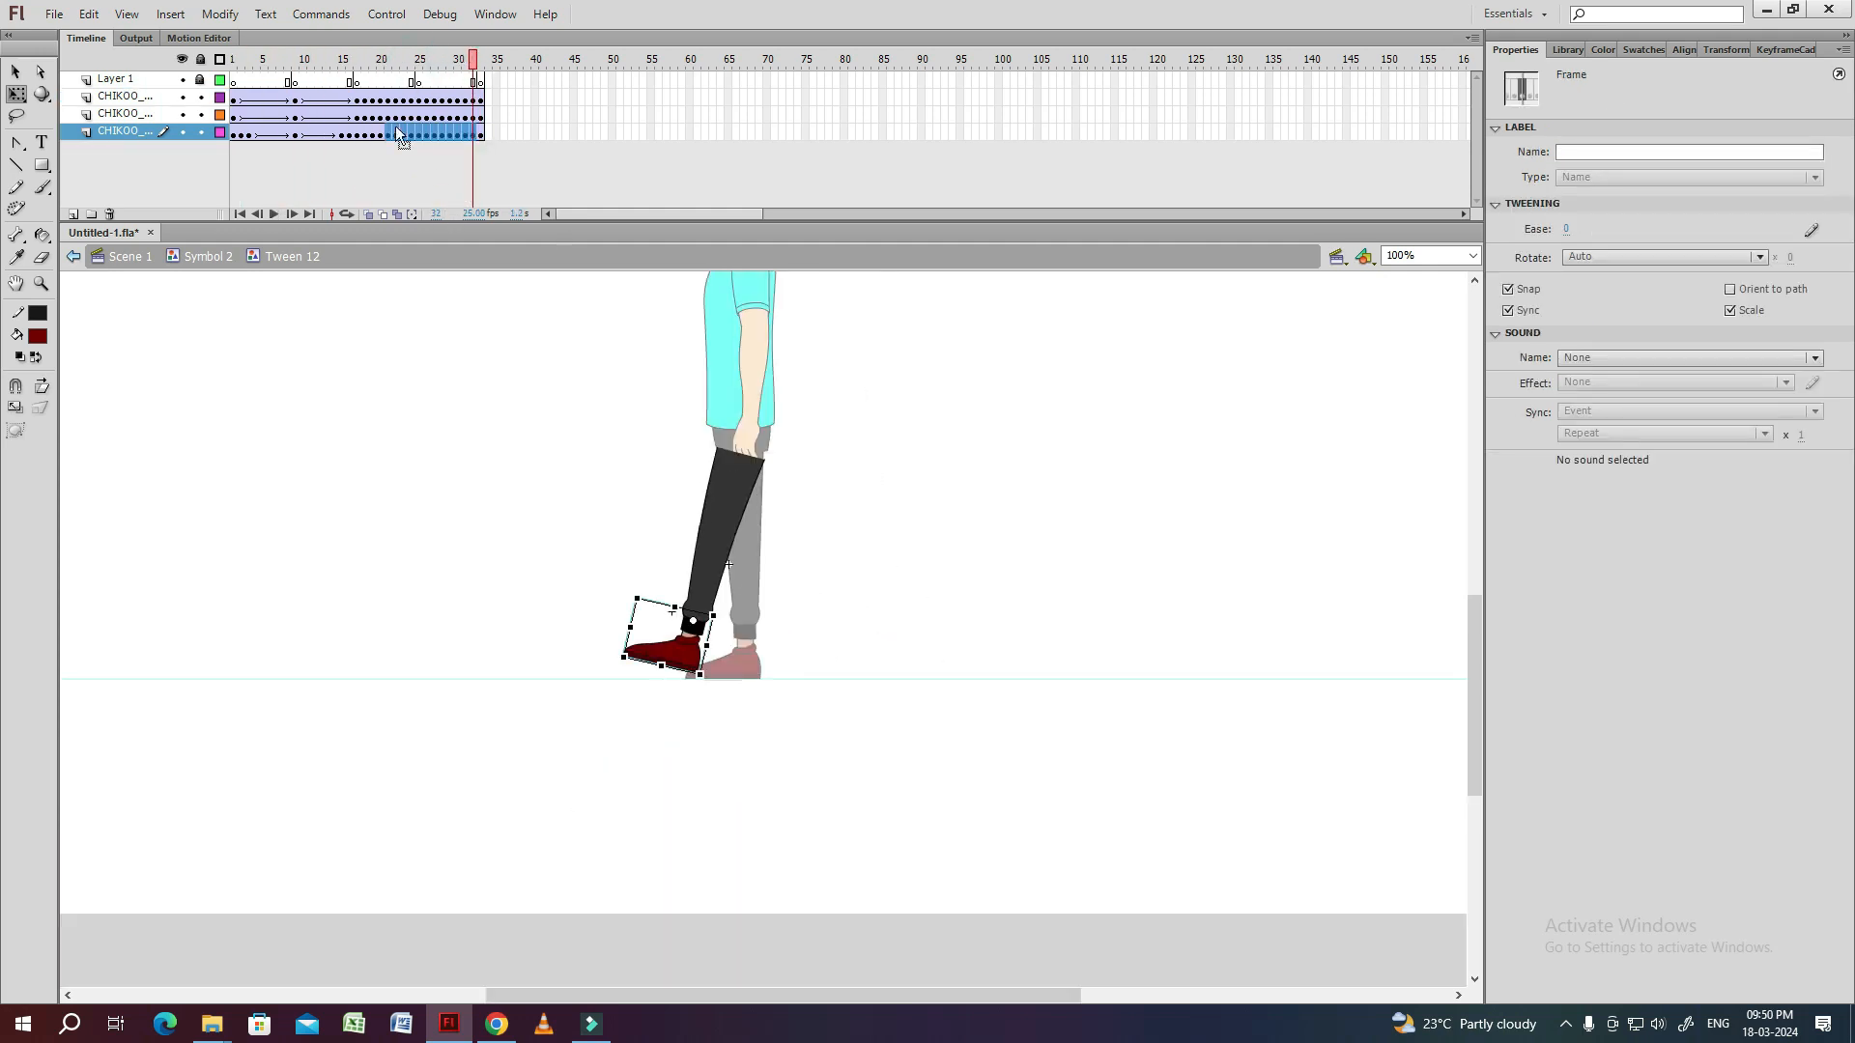
pyautogui.press('Return')
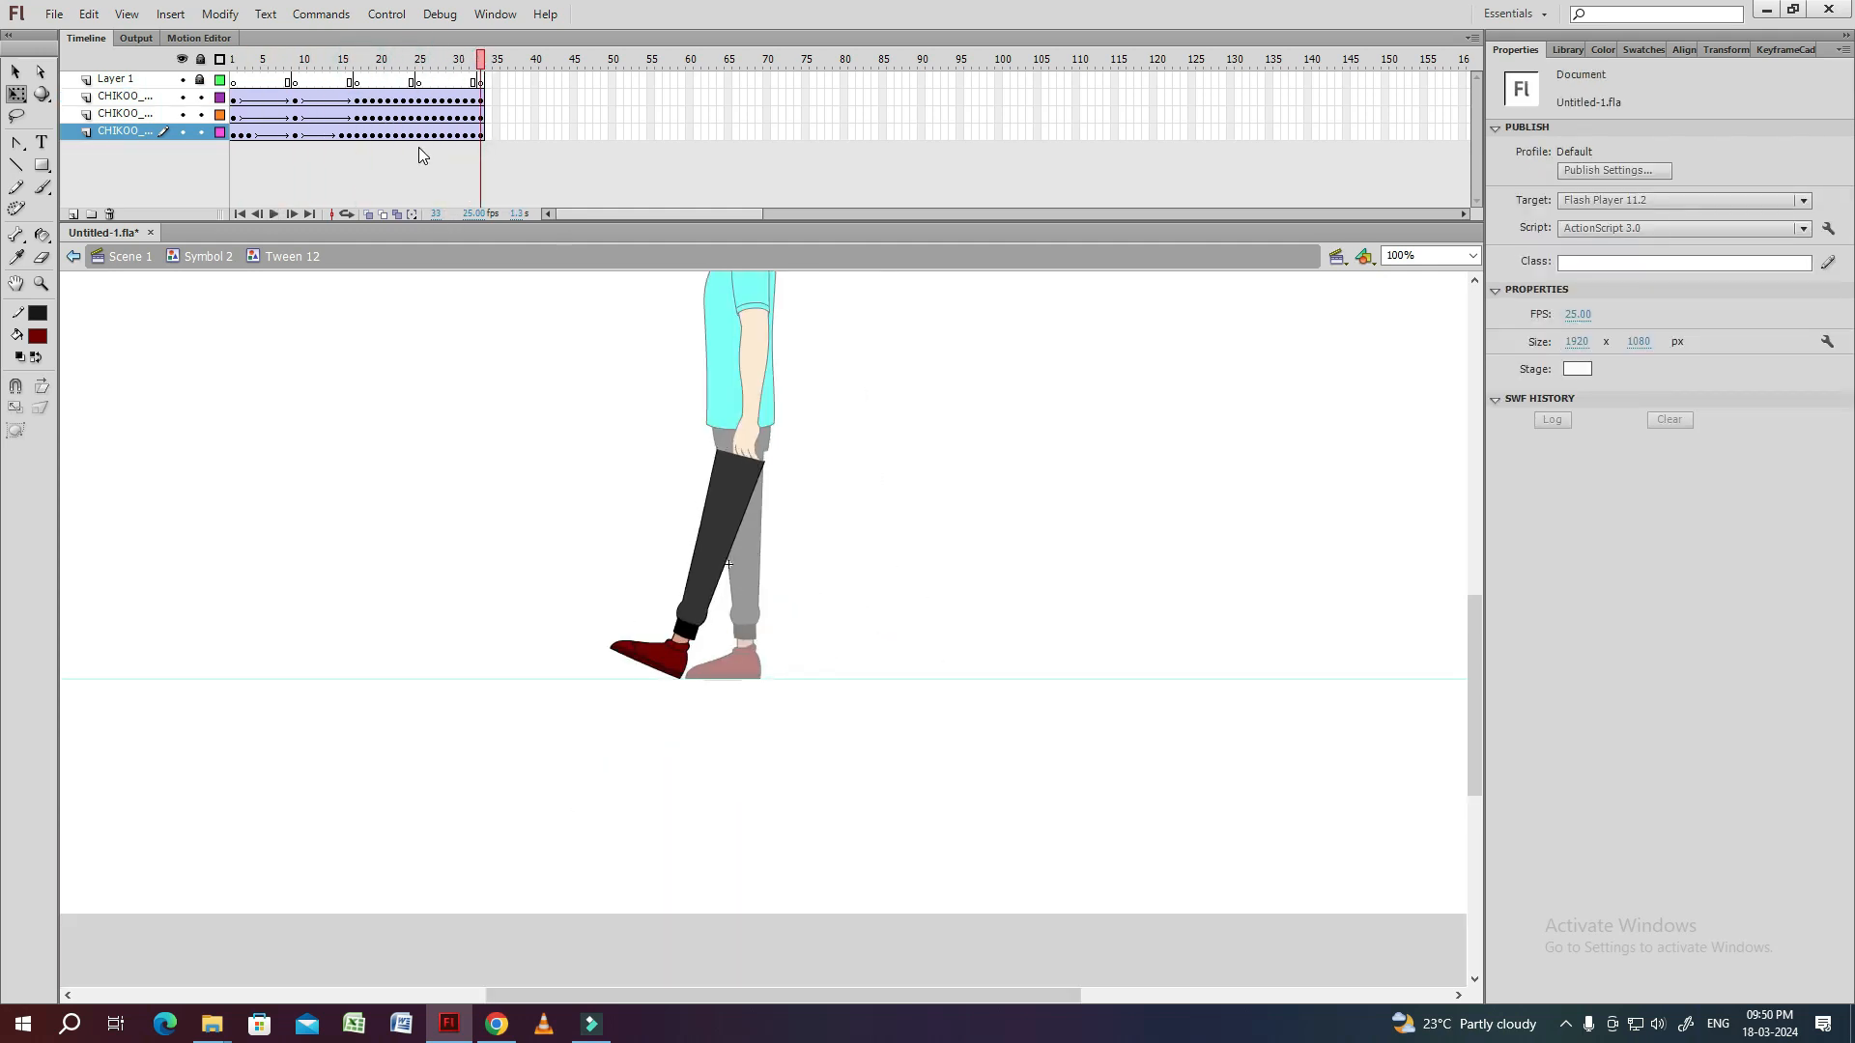
pyautogui.doubleClick(845, 507)
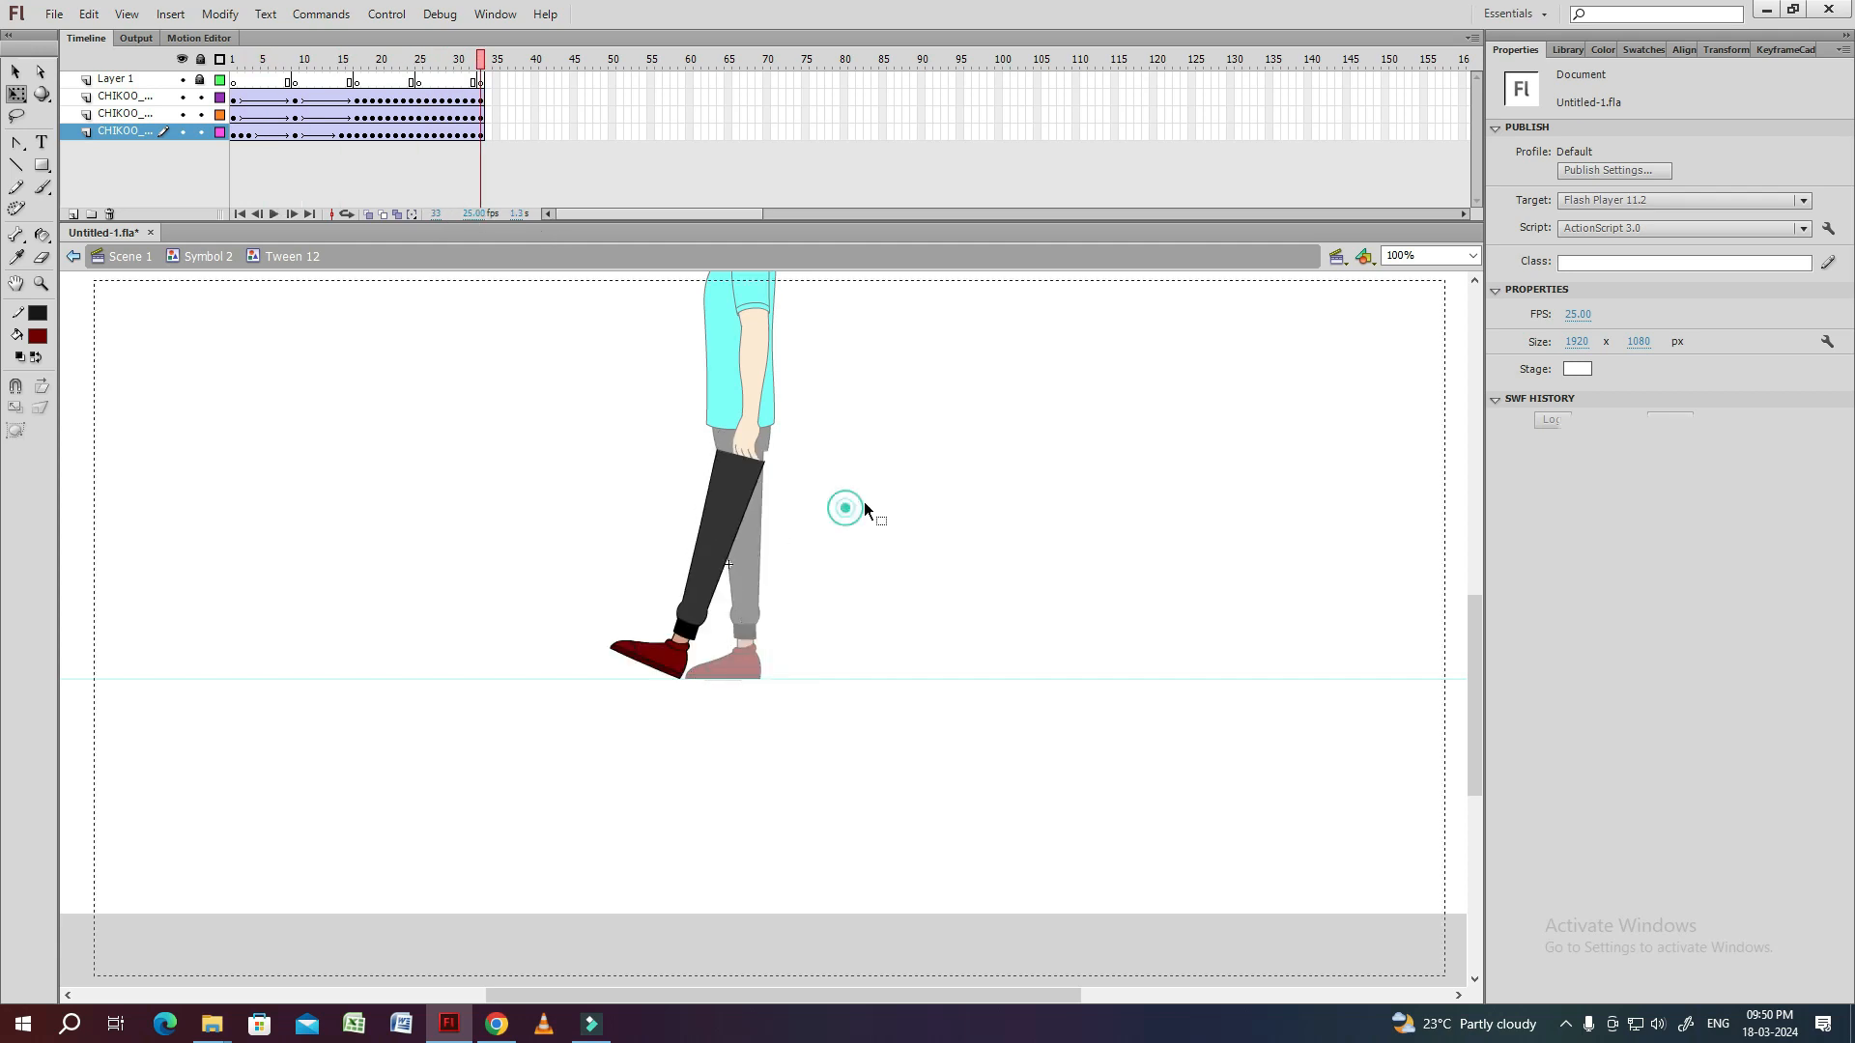
pyautogui.doubleClick(734, 522)
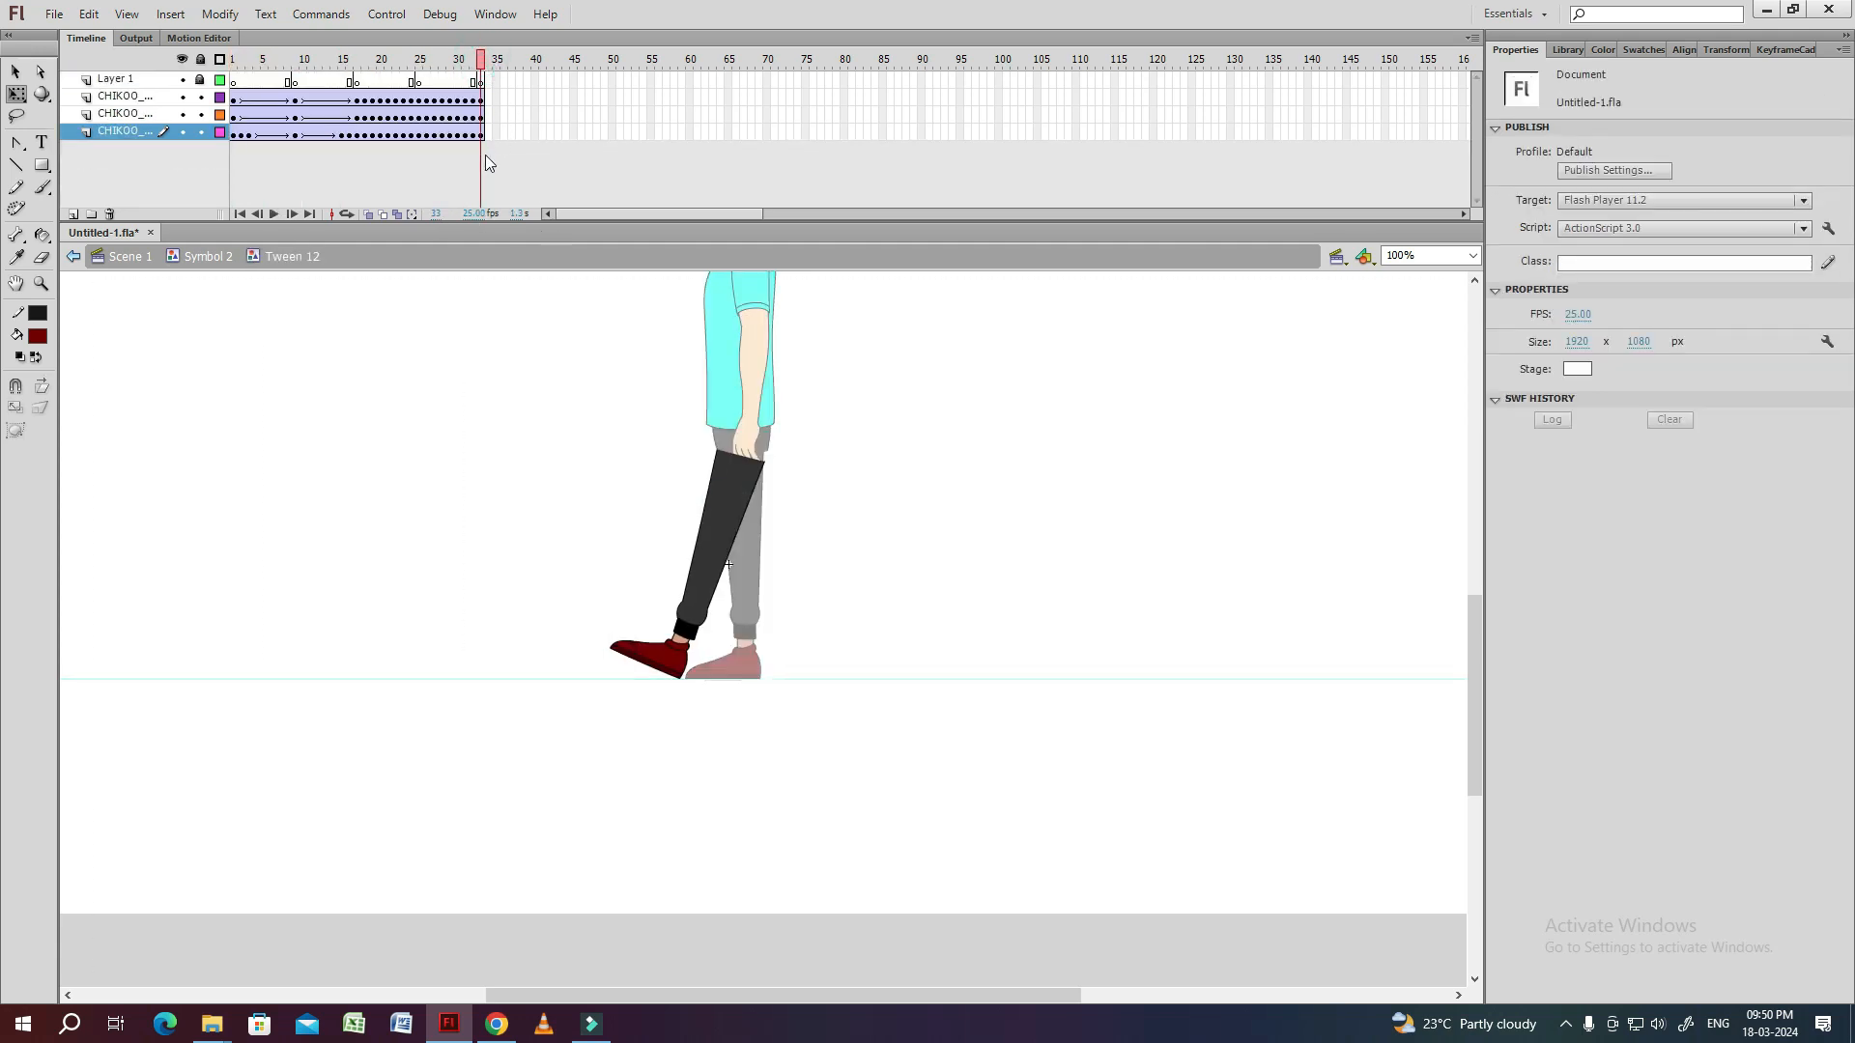
# Delete Layer 1 and remove frame 33 from the leg symbol, and play the cycle back.
pyautogui.click(135, 80)
pyautogui.click(109, 213)
pyautogui.click(886, 459)
pyautogui.click(509, 477)
pyautogui.press('Return')
pyautogui.press('Return')
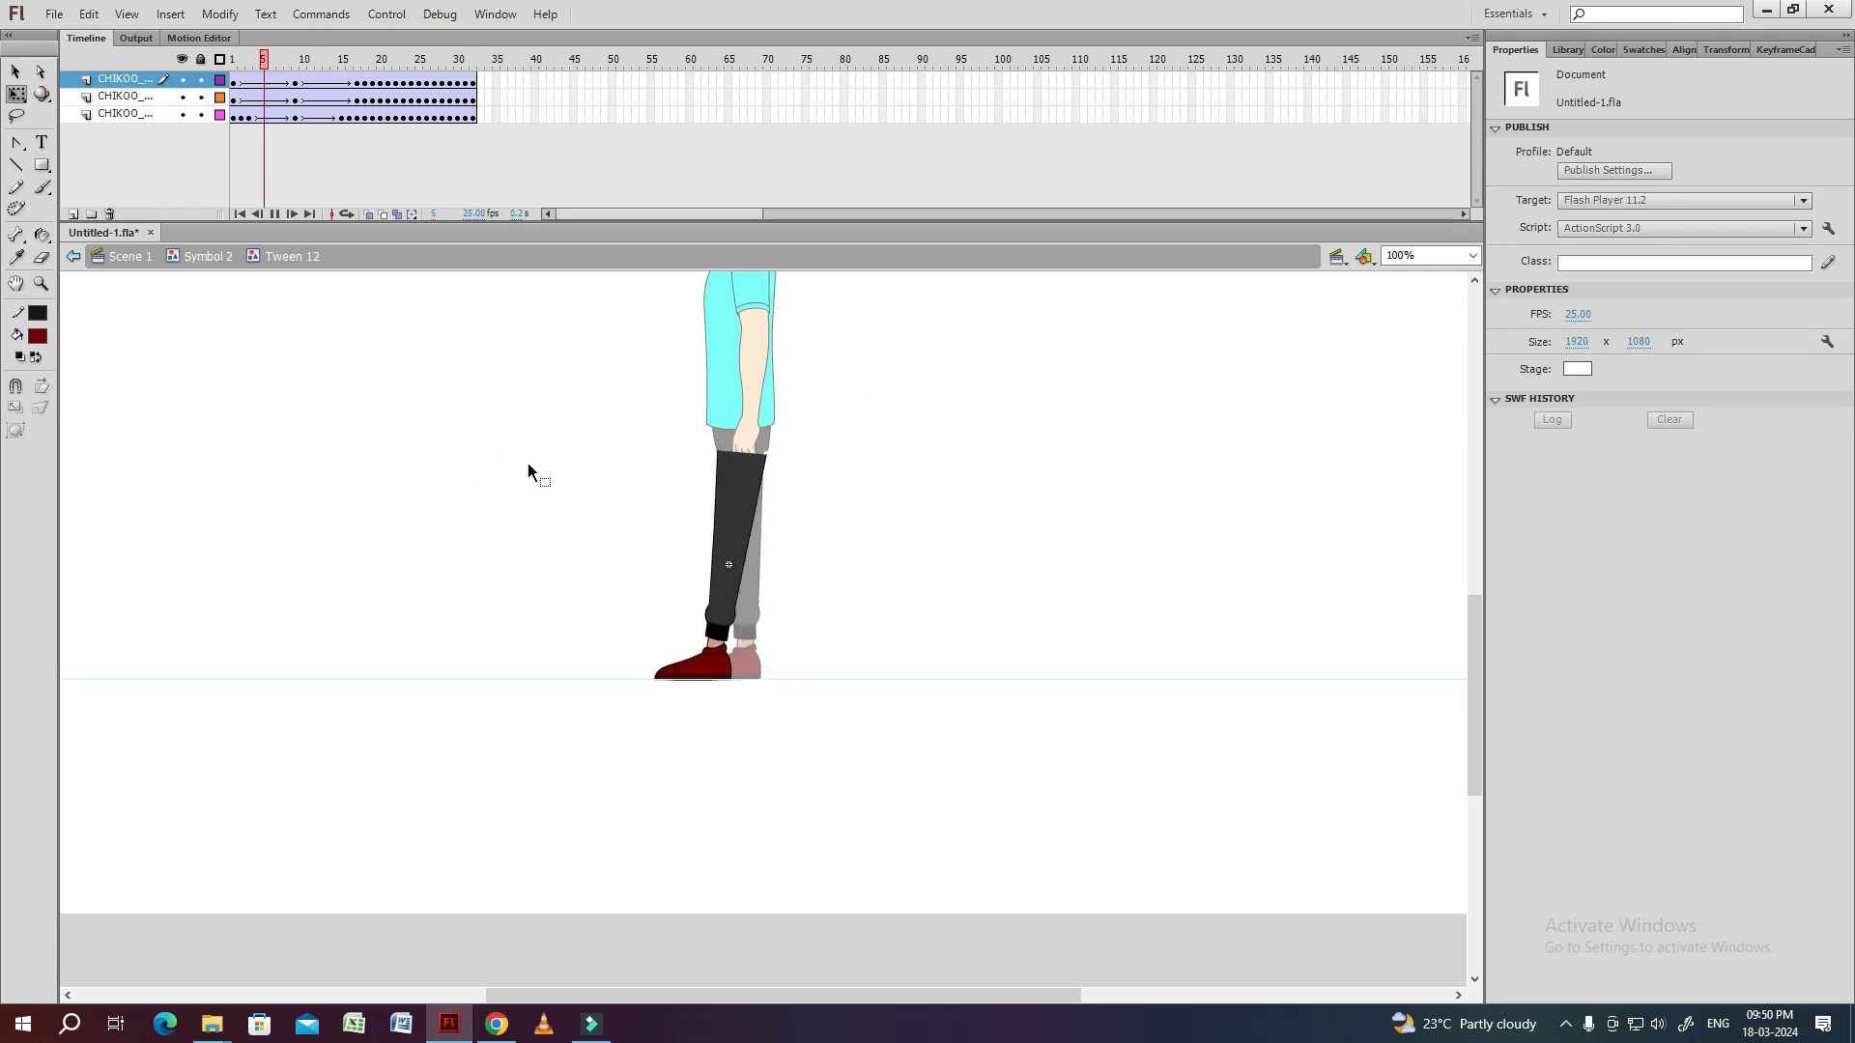
# Return to Symbol 2 and set the looping first frame of the animated leg instance to 9.
pyautogui.moveTo(522, 468); pyautogui.dragTo(537, 434)
pyautogui.doubleClick(865, 487)
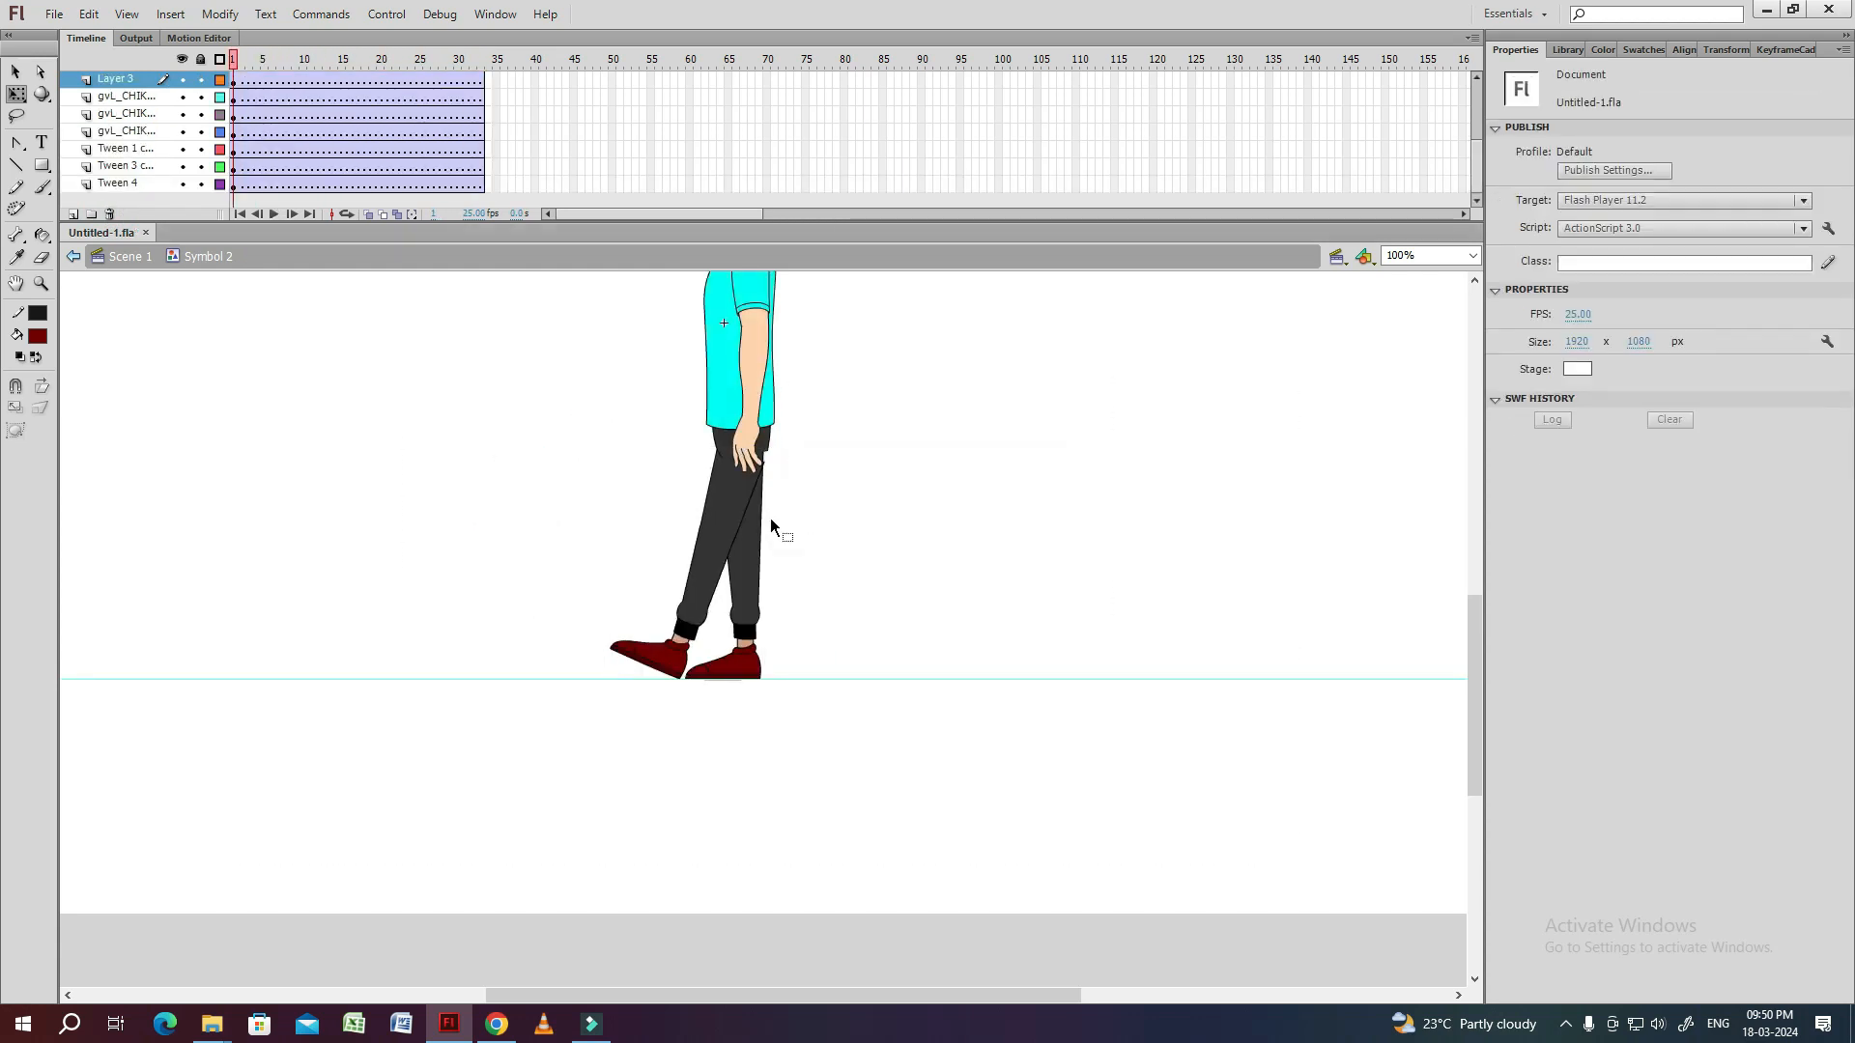
pyautogui.click(763, 526)
pyautogui.hotkey('ctrl', '=')
pyautogui.click(1475, 156)
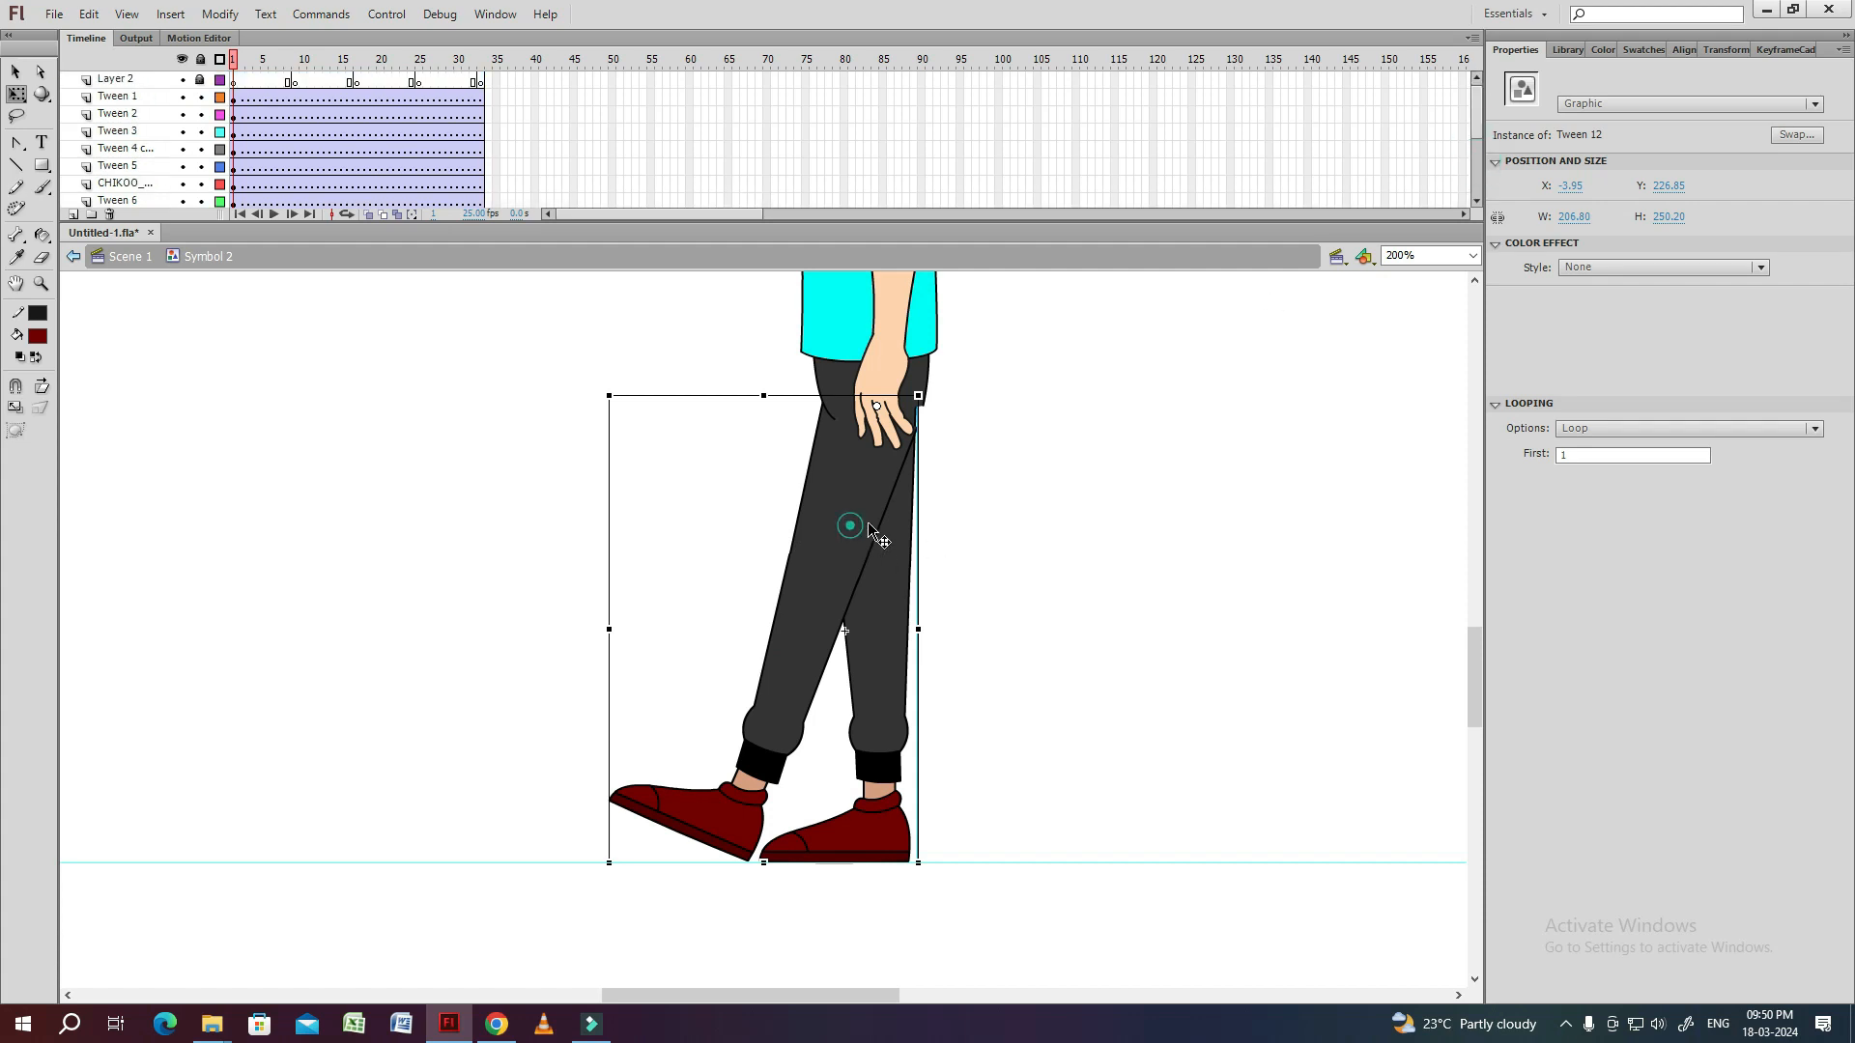
pyautogui.press('Delete')
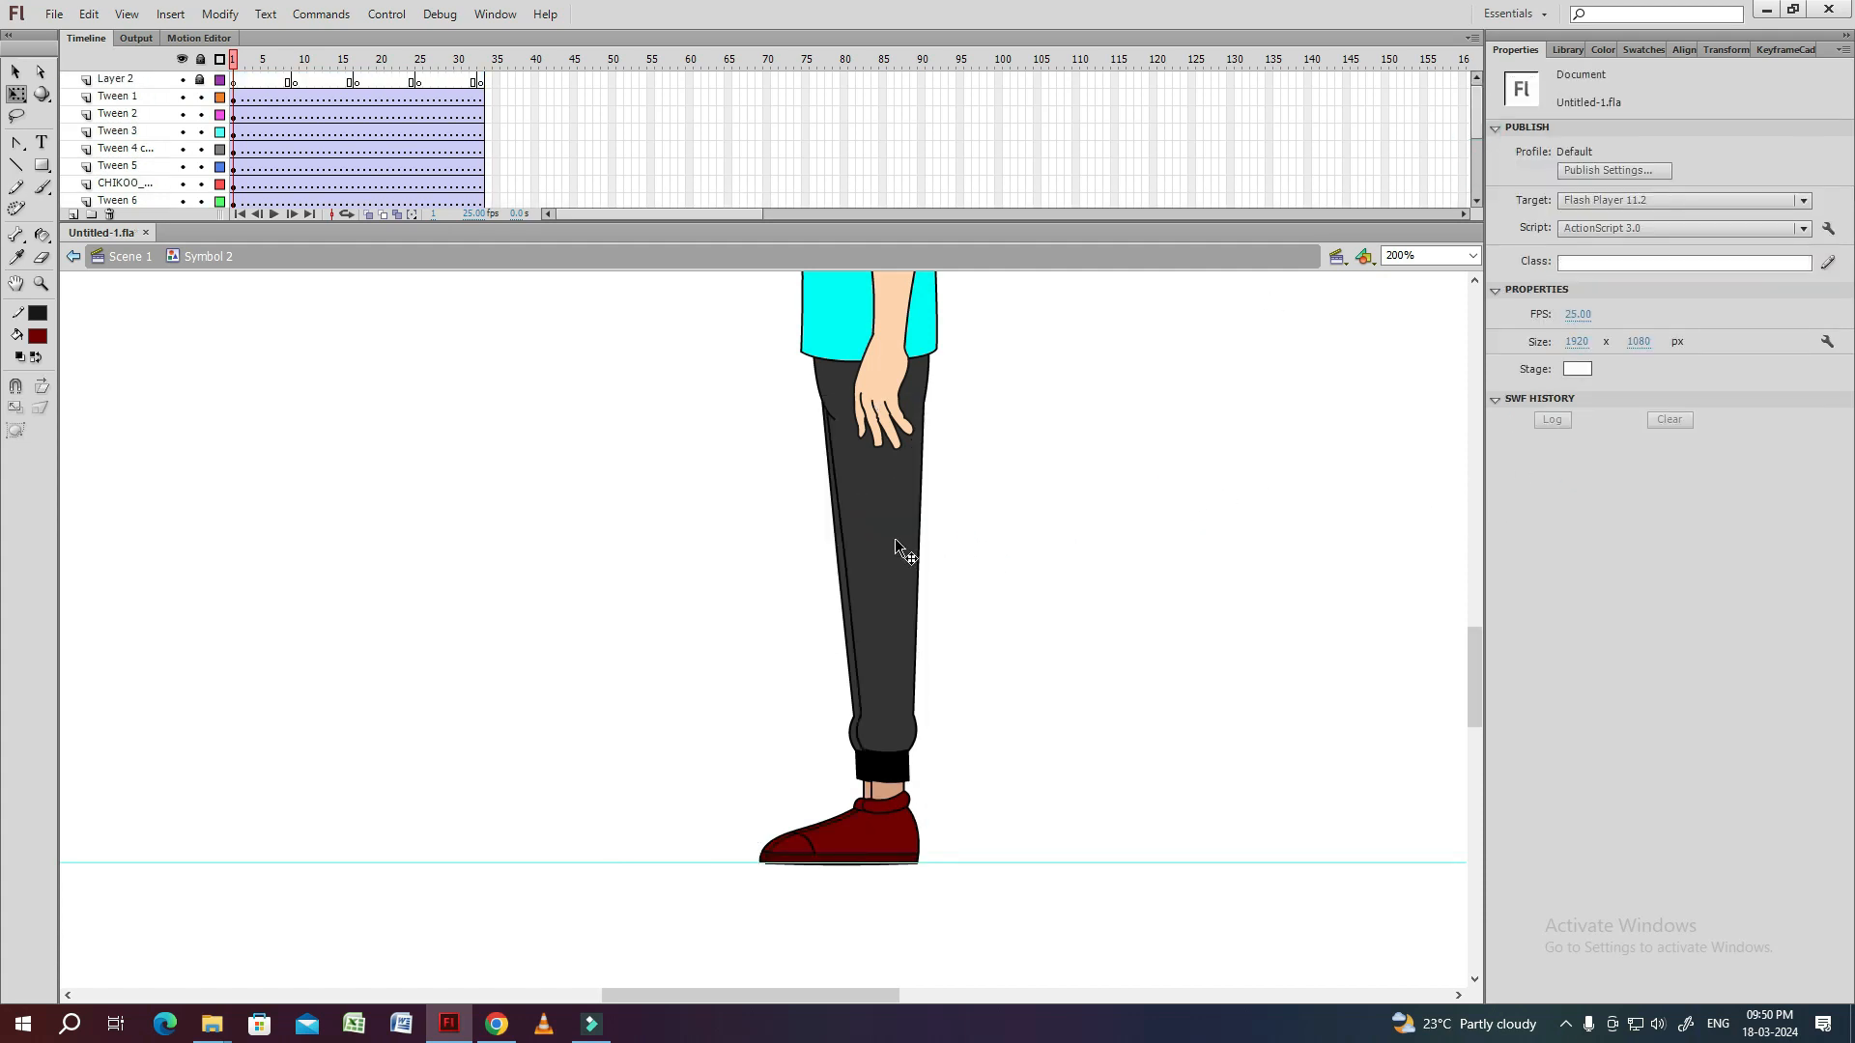
pyautogui.hotkey('ctrl', 'z')
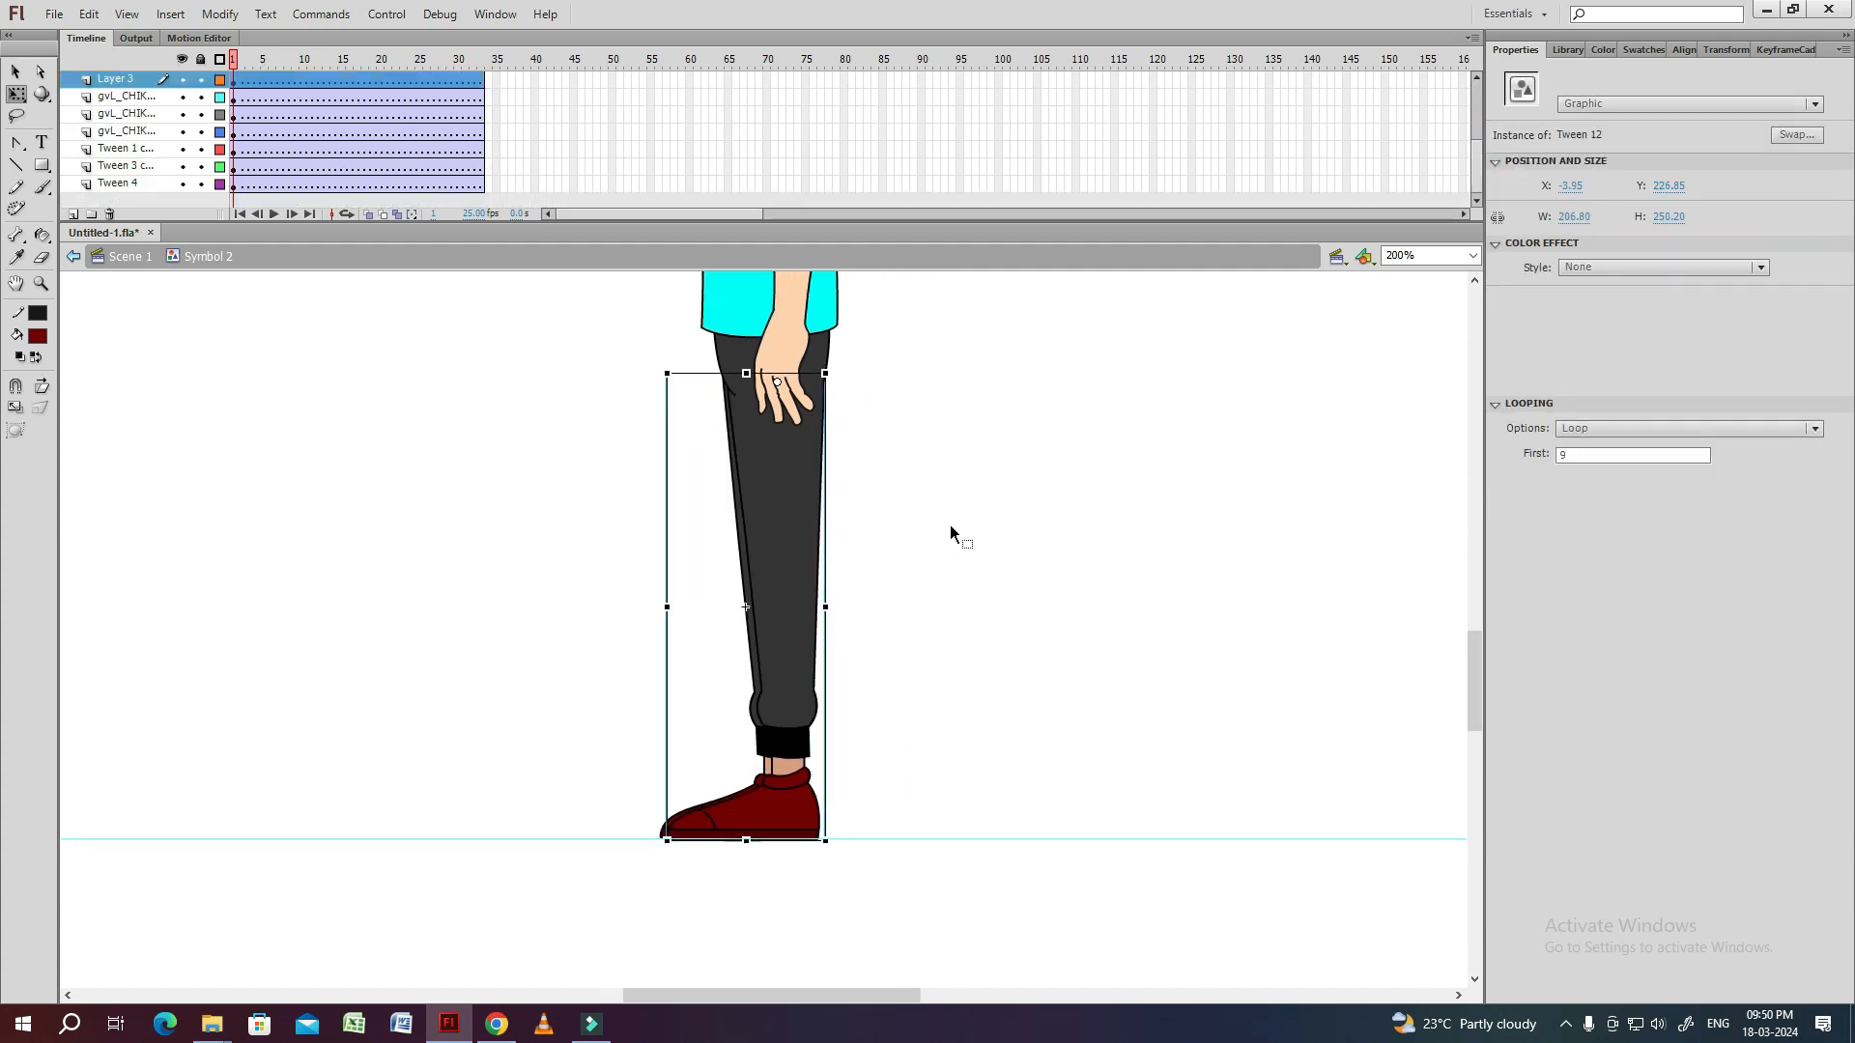
# Duplicate the animated leg onto a new layer and scale the copy to 98%.
pyautogui.click(75, 215)
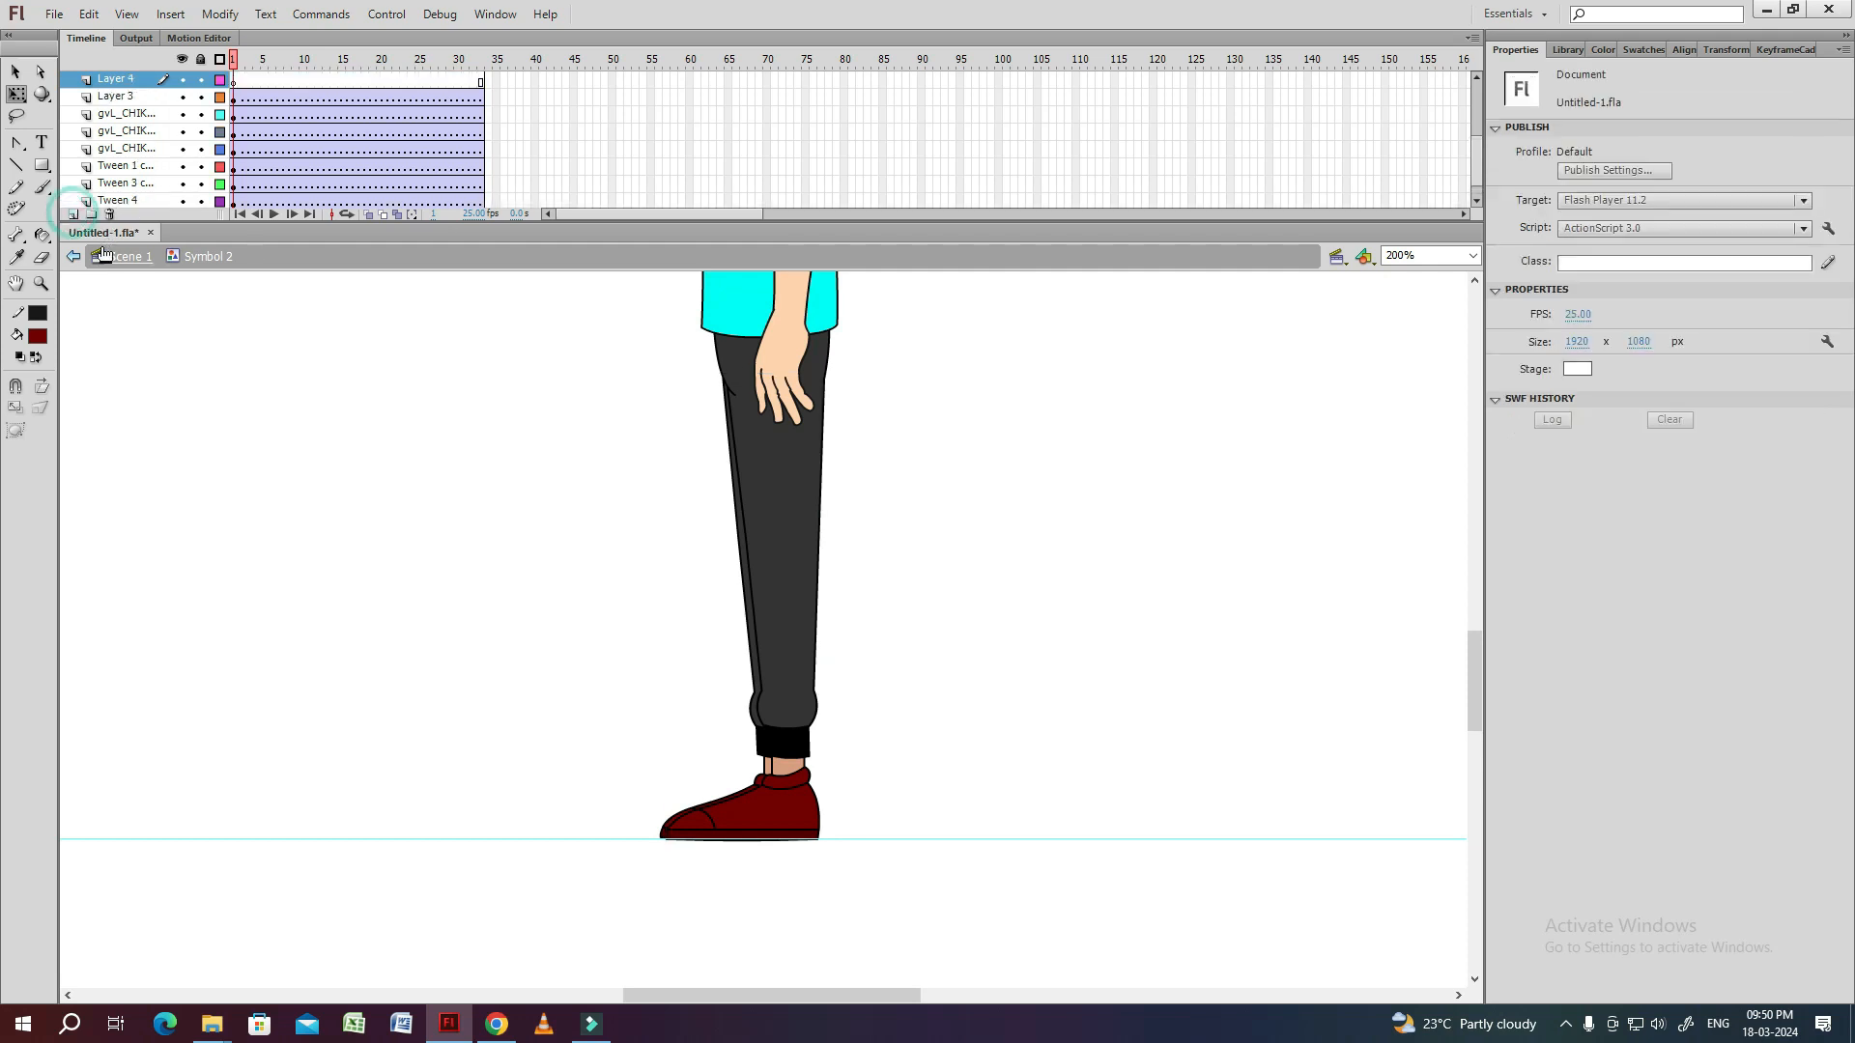
pyautogui.click(744, 616)
pyautogui.hotkey('ctrl', 'alt', 's')
pyautogui.write('98')
pyautogui.press('Return')
# Nudge the scaled leg copy to line up with the static leg and place Layer 4 beneath Layer 3.
pyautogui.click(919, 705)
pyautogui.click(782, 819)
pyautogui.moveTo(779, 819); pyautogui.dragTo(778, 822)
pyautogui.press('Left')
pyautogui.moveTo(116, 79); pyautogui.dragTo(118, 106)
# With Layer 4 hidden temporarily, delete the three old static thigh, shin and shoe layers.
pyautogui.click(181, 96)
pyautogui.click(737, 472)
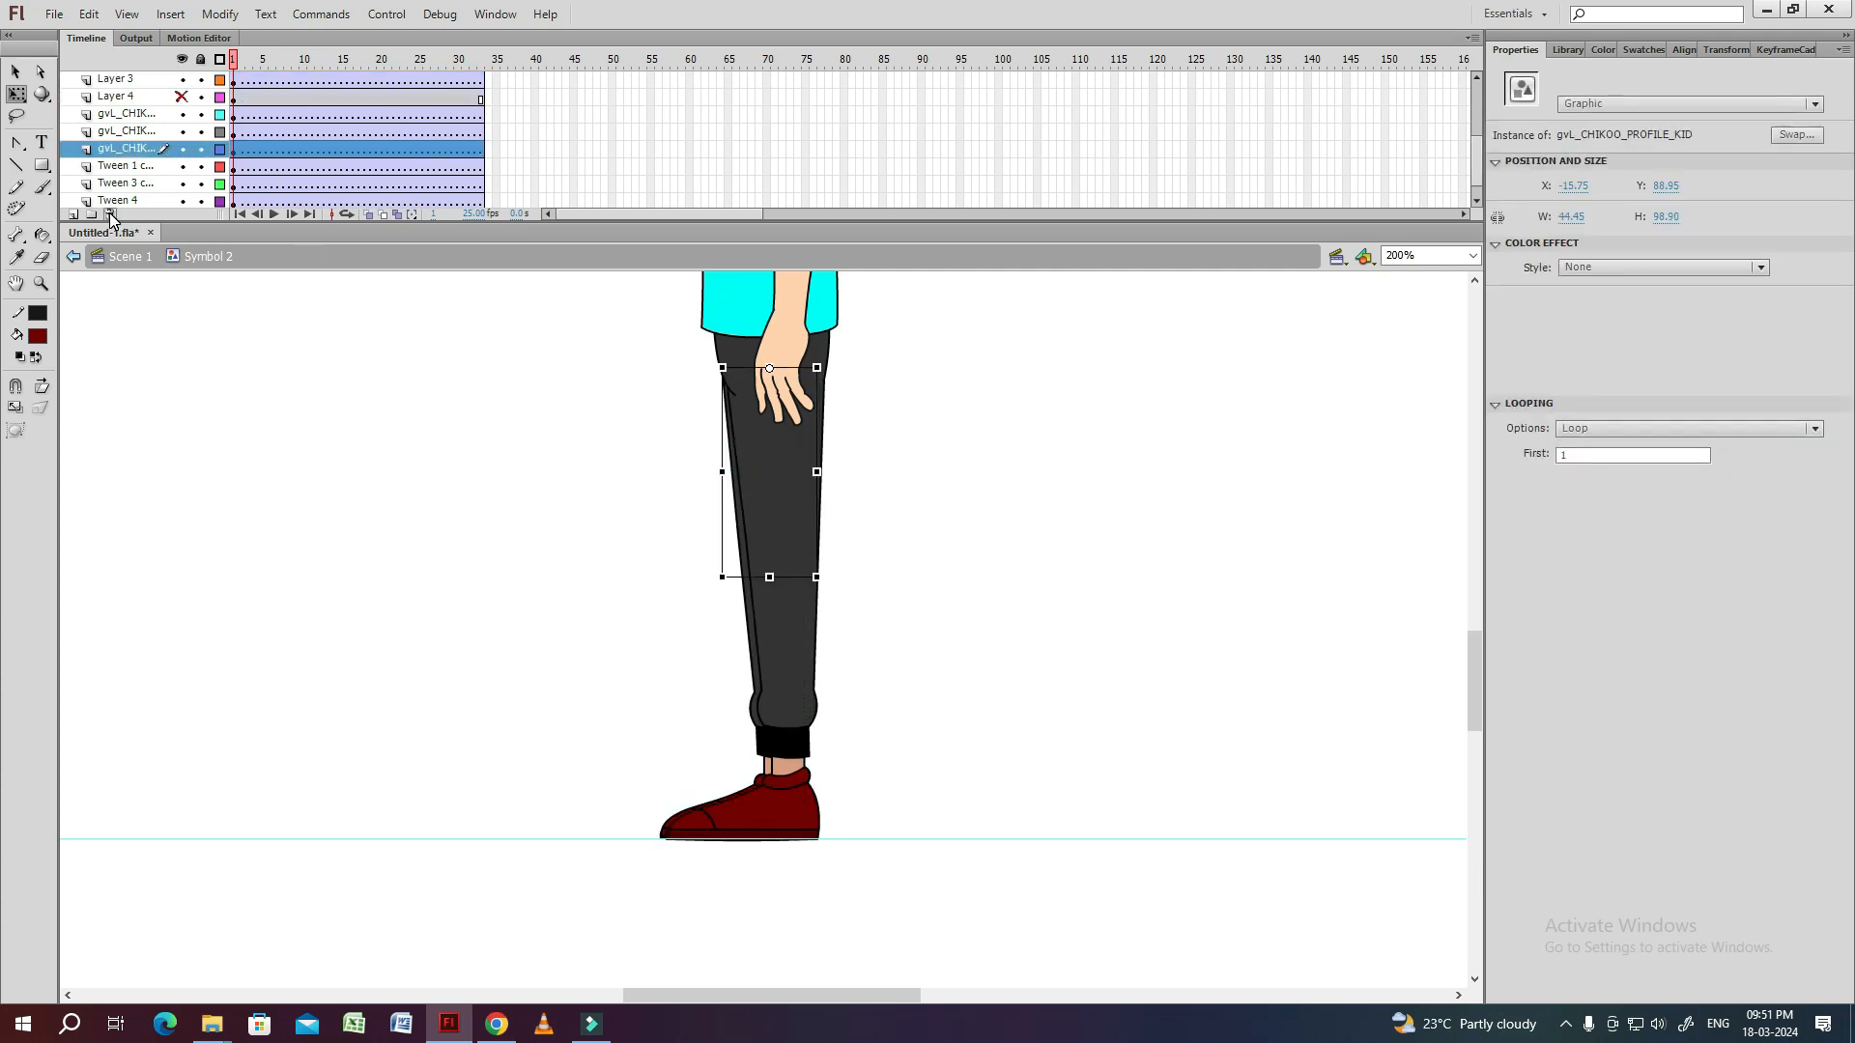
pyautogui.click(109, 213)
pyautogui.click(745, 562)
pyautogui.click(110, 213)
pyautogui.click(764, 764)
pyautogui.click(109, 213)
pyautogui.click(182, 132)
pyautogui.click(958, 537)
# Remove the tweens from Layer 3 and Layer 4 and play the walk back.
pyautogui.click(805, 508)
pyautogui.rightClick(267, 113)
pyautogui.click(290, 116)
pyautogui.click(933, 507)
pyautogui.click(745, 631)
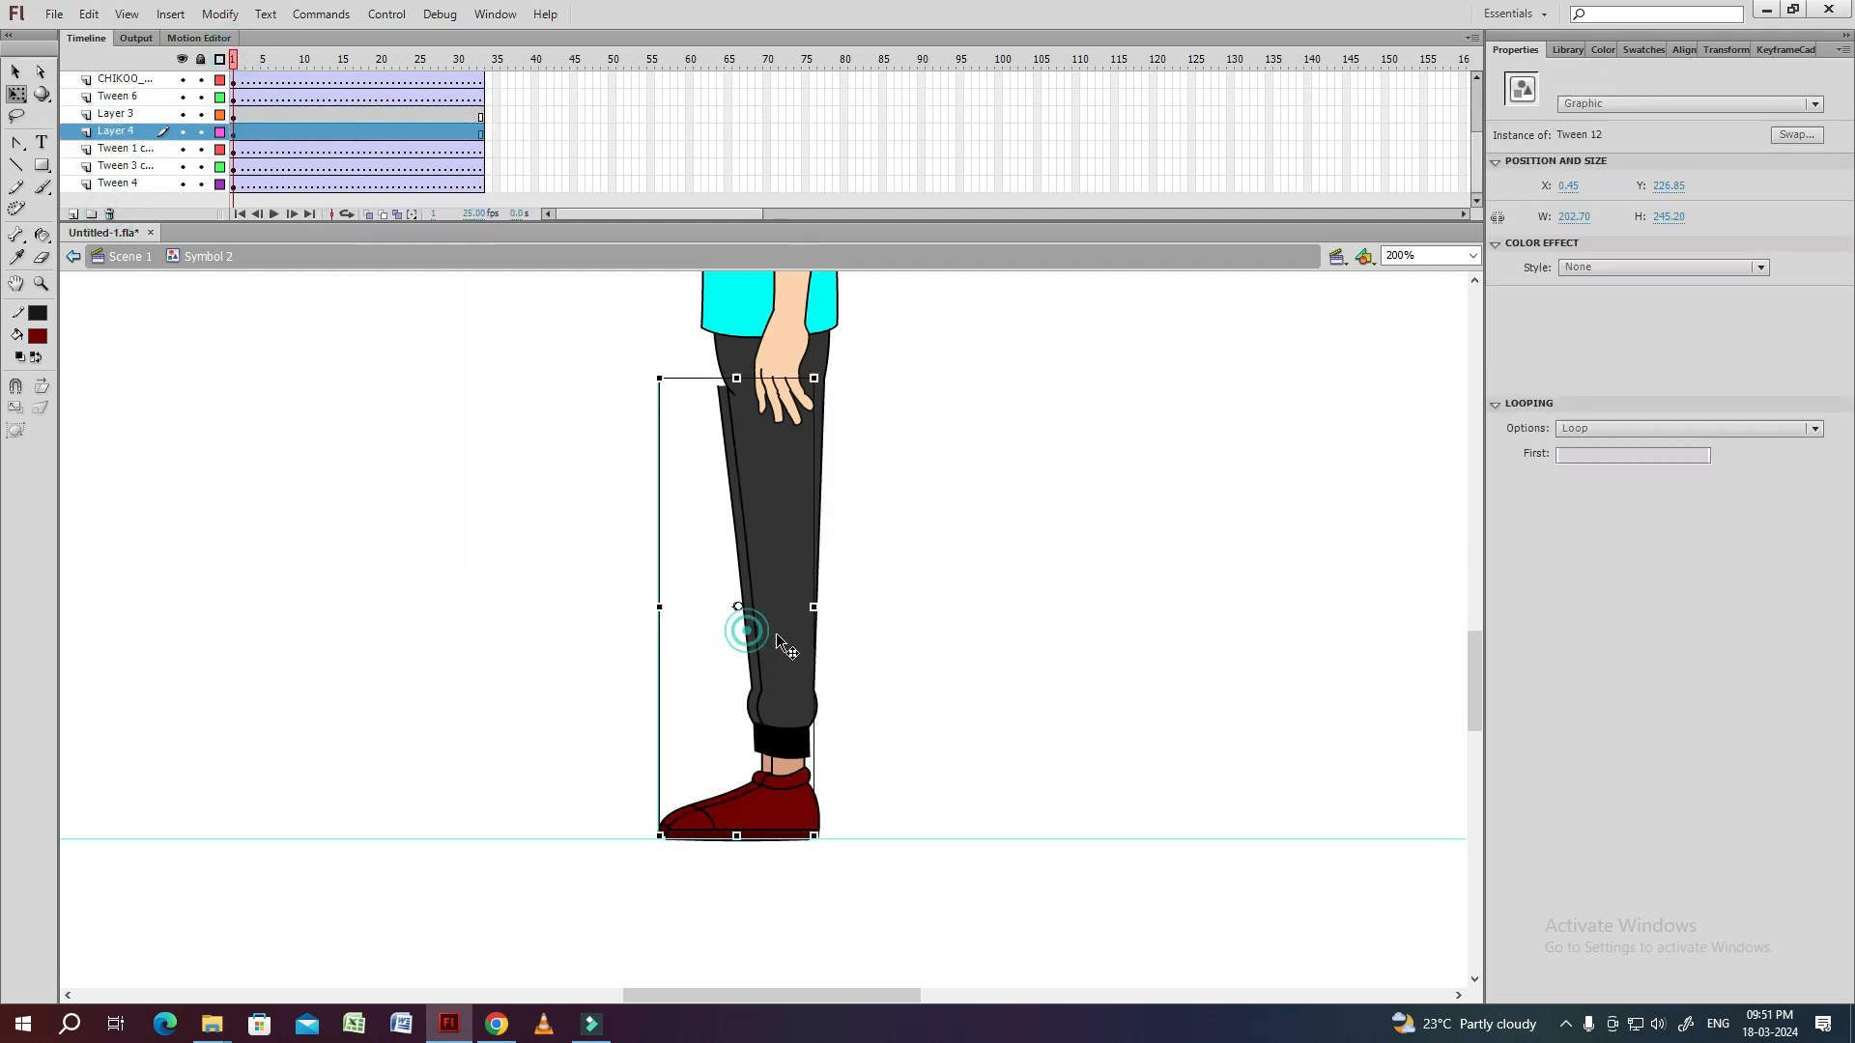
pyautogui.click(913, 560)
pyautogui.press('Return')
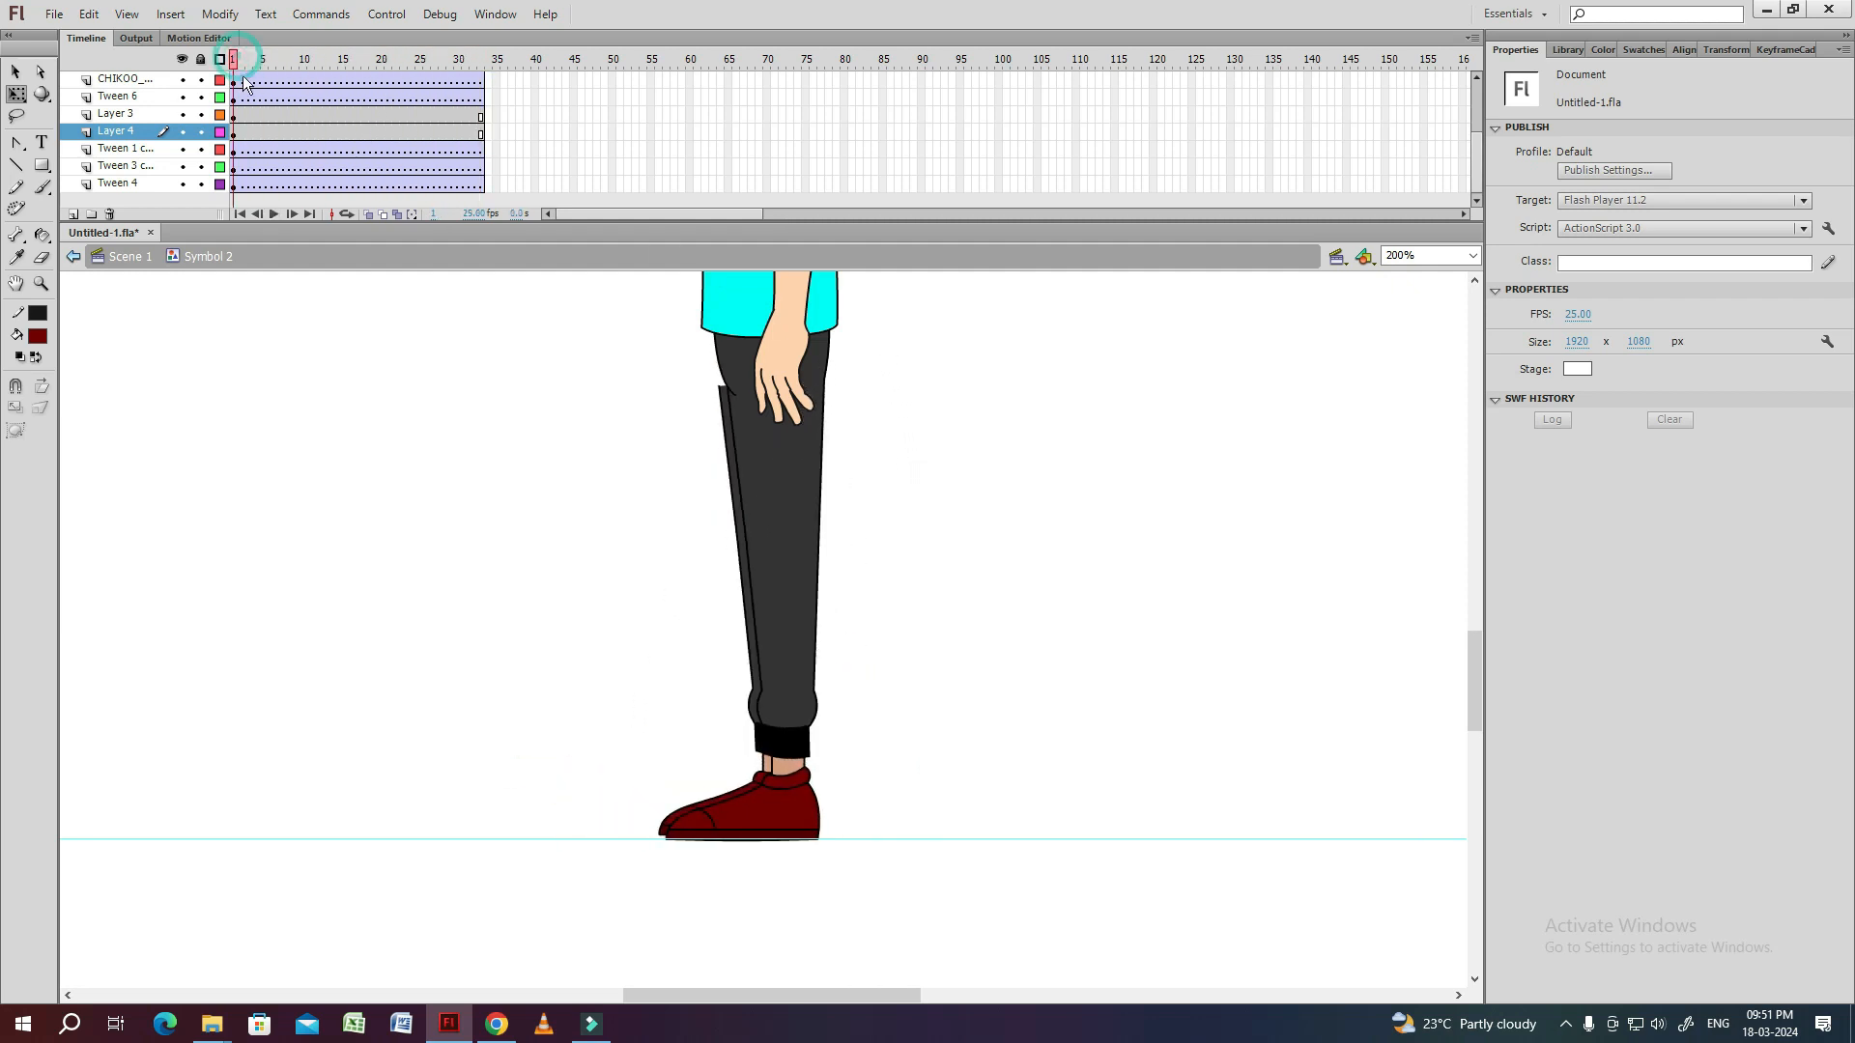
# Examine the leg symbol's poses at frames 1, 9 and 17 to choose the offset between the legs.
pyautogui.click(756, 613)
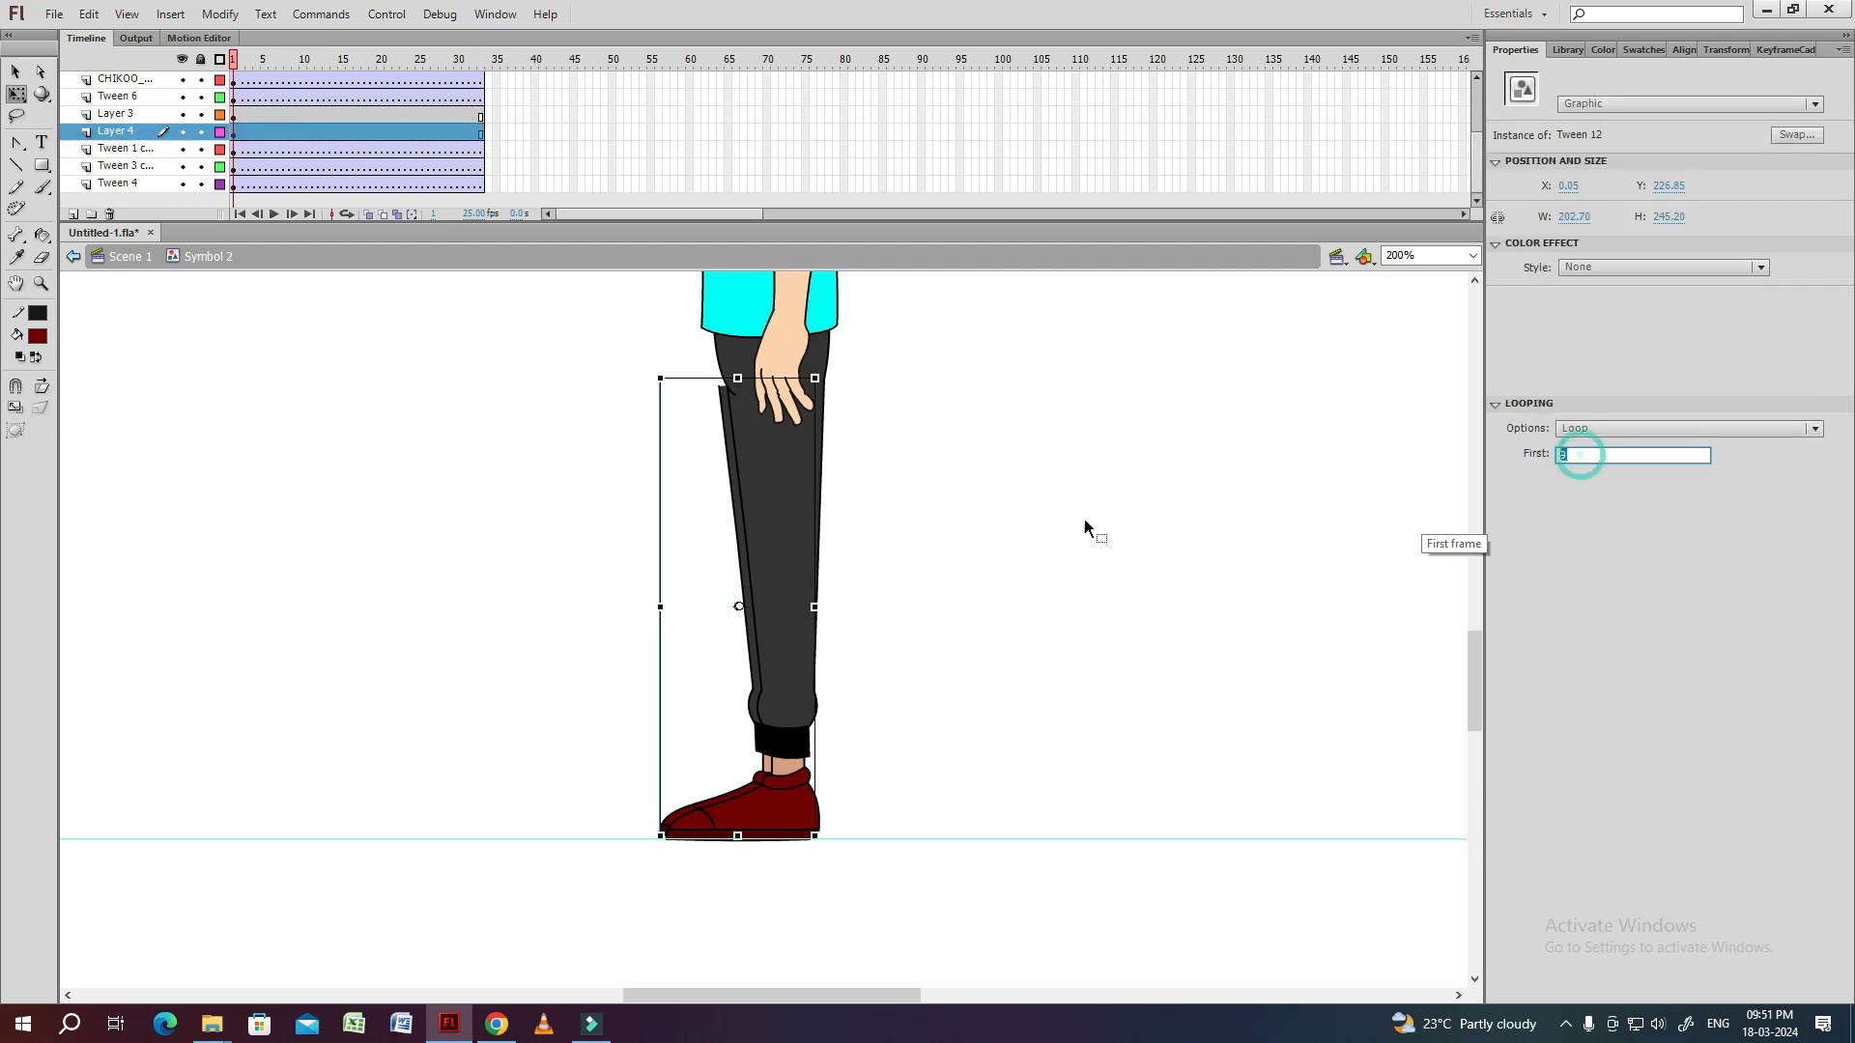
pyautogui.click(910, 564)
pyautogui.doubleClick(801, 552)
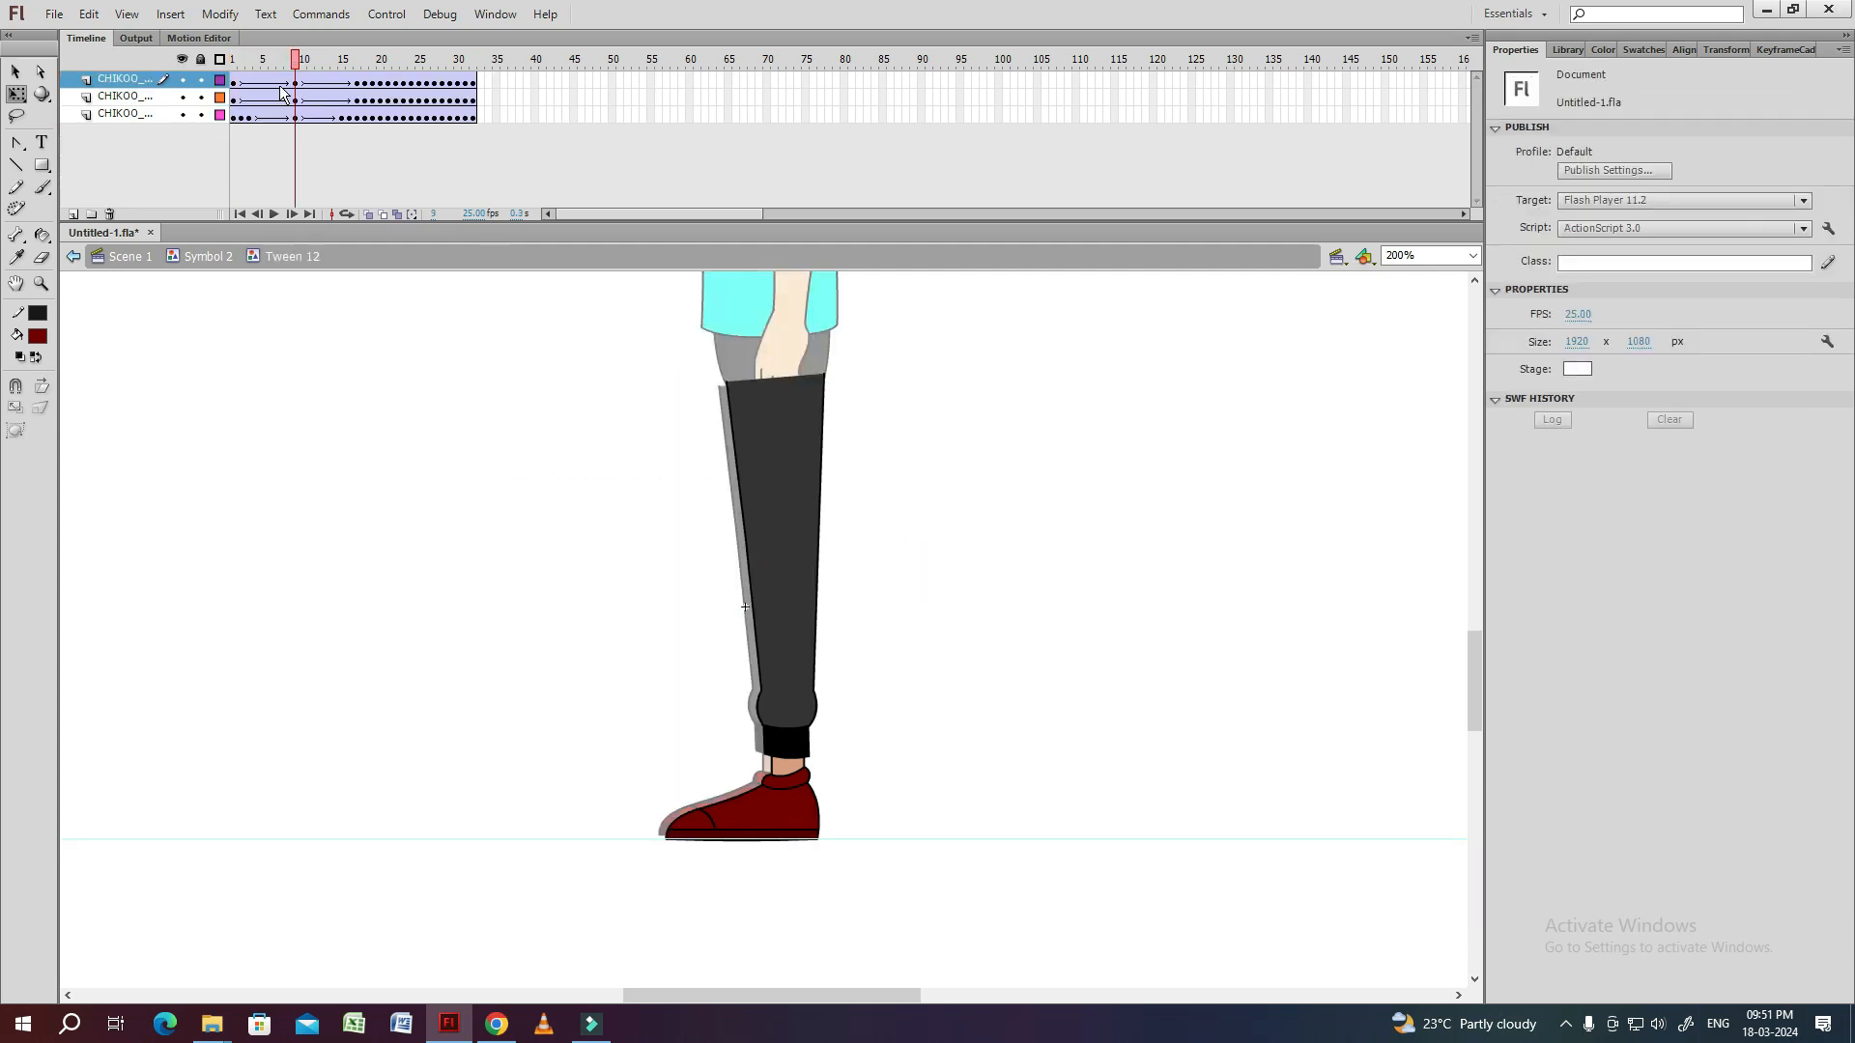
pyautogui.click(236, 62)
pyautogui.click(359, 61)
pyautogui.click(248, 64)
pyautogui.click(359, 62)
pyautogui.doubleClick(348, 413)
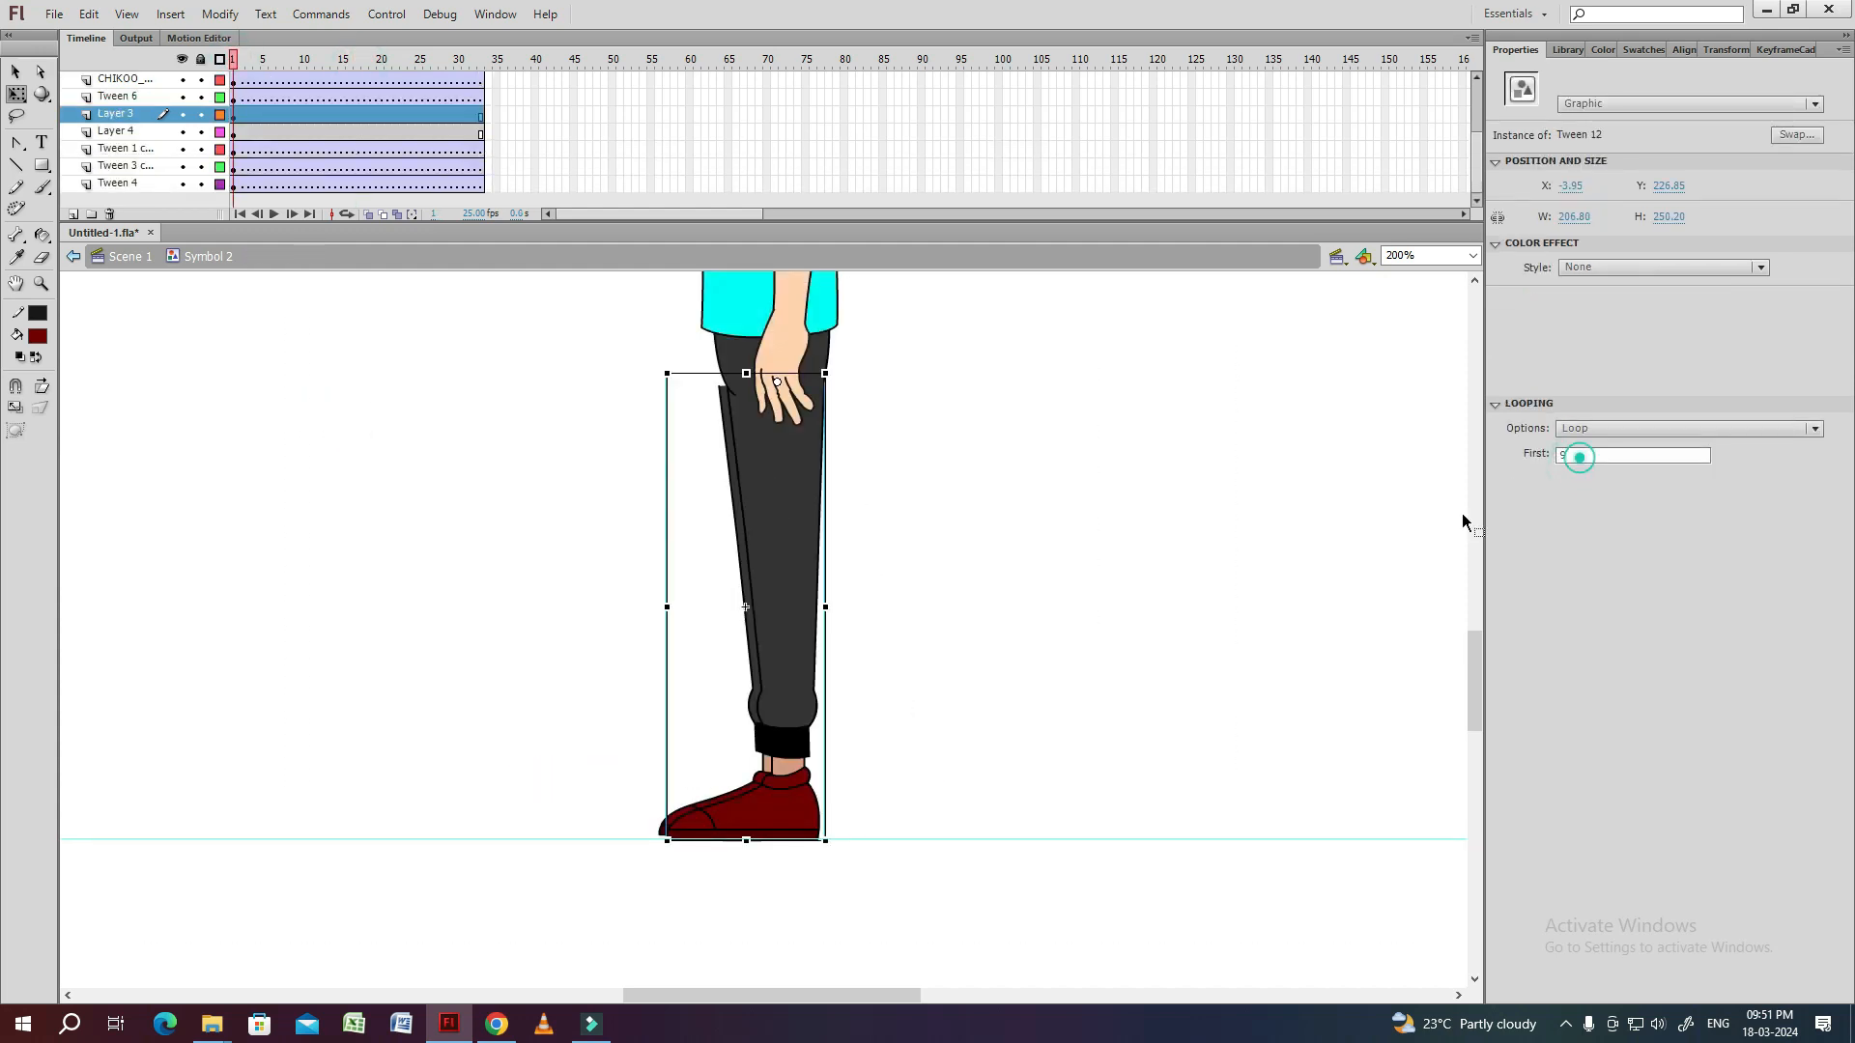
# Set the looping first frame to 1 for the Layer 3 leg and 17 for the Layer 4 leg, and play the walk.
pyautogui.click(796, 575)
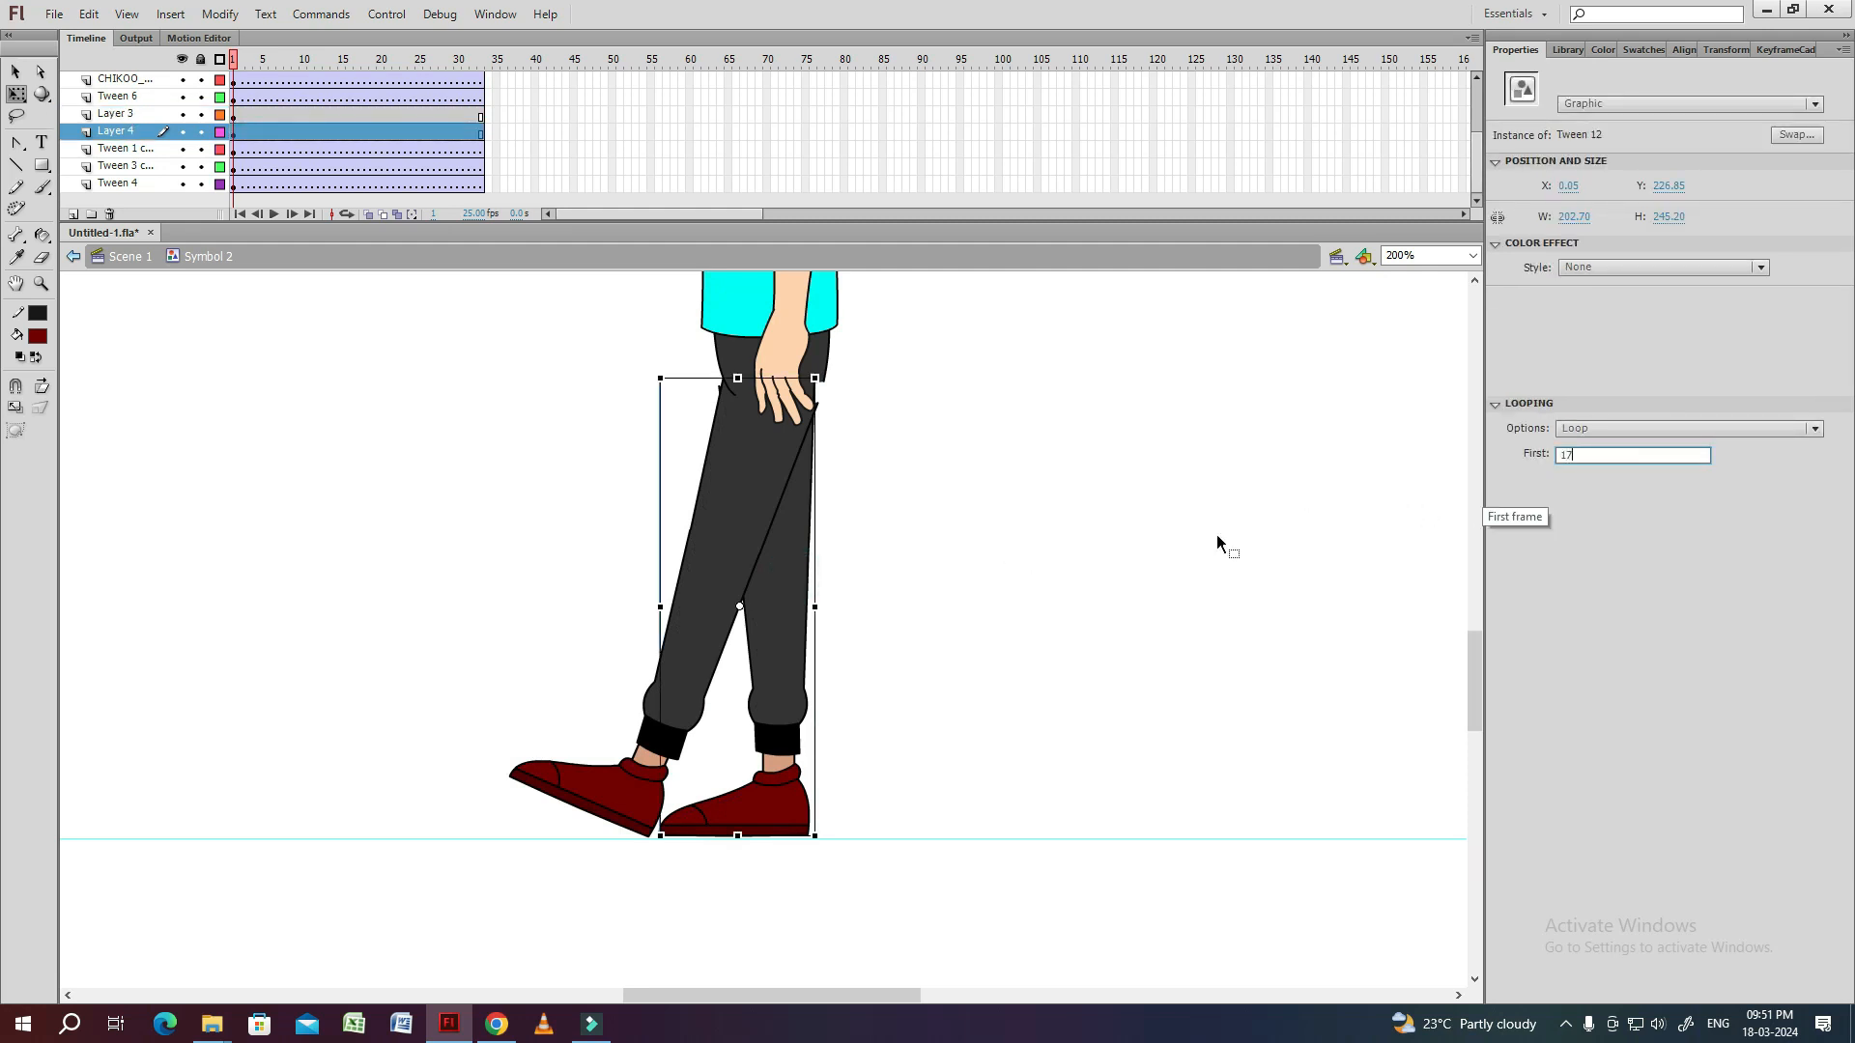
pyautogui.click(1128, 544)
pyautogui.press('Return')
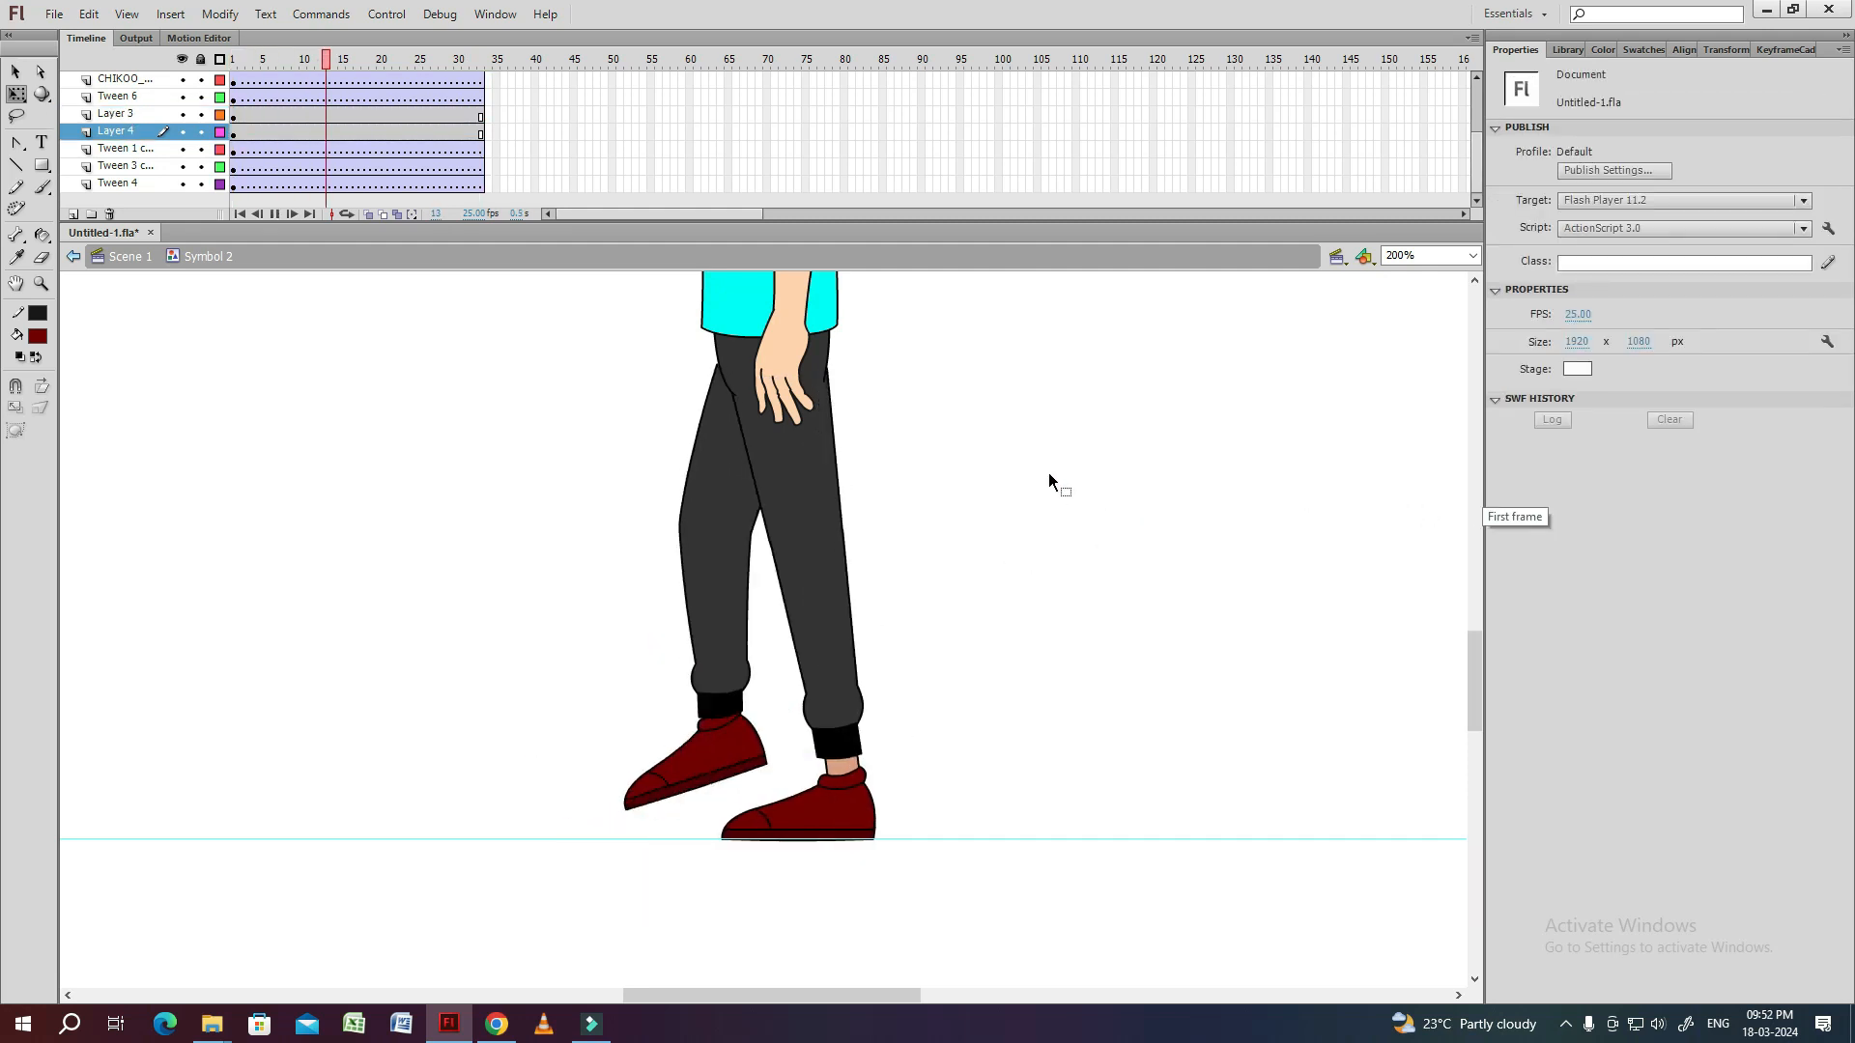
pyautogui.hotkey('ctrl', '1')
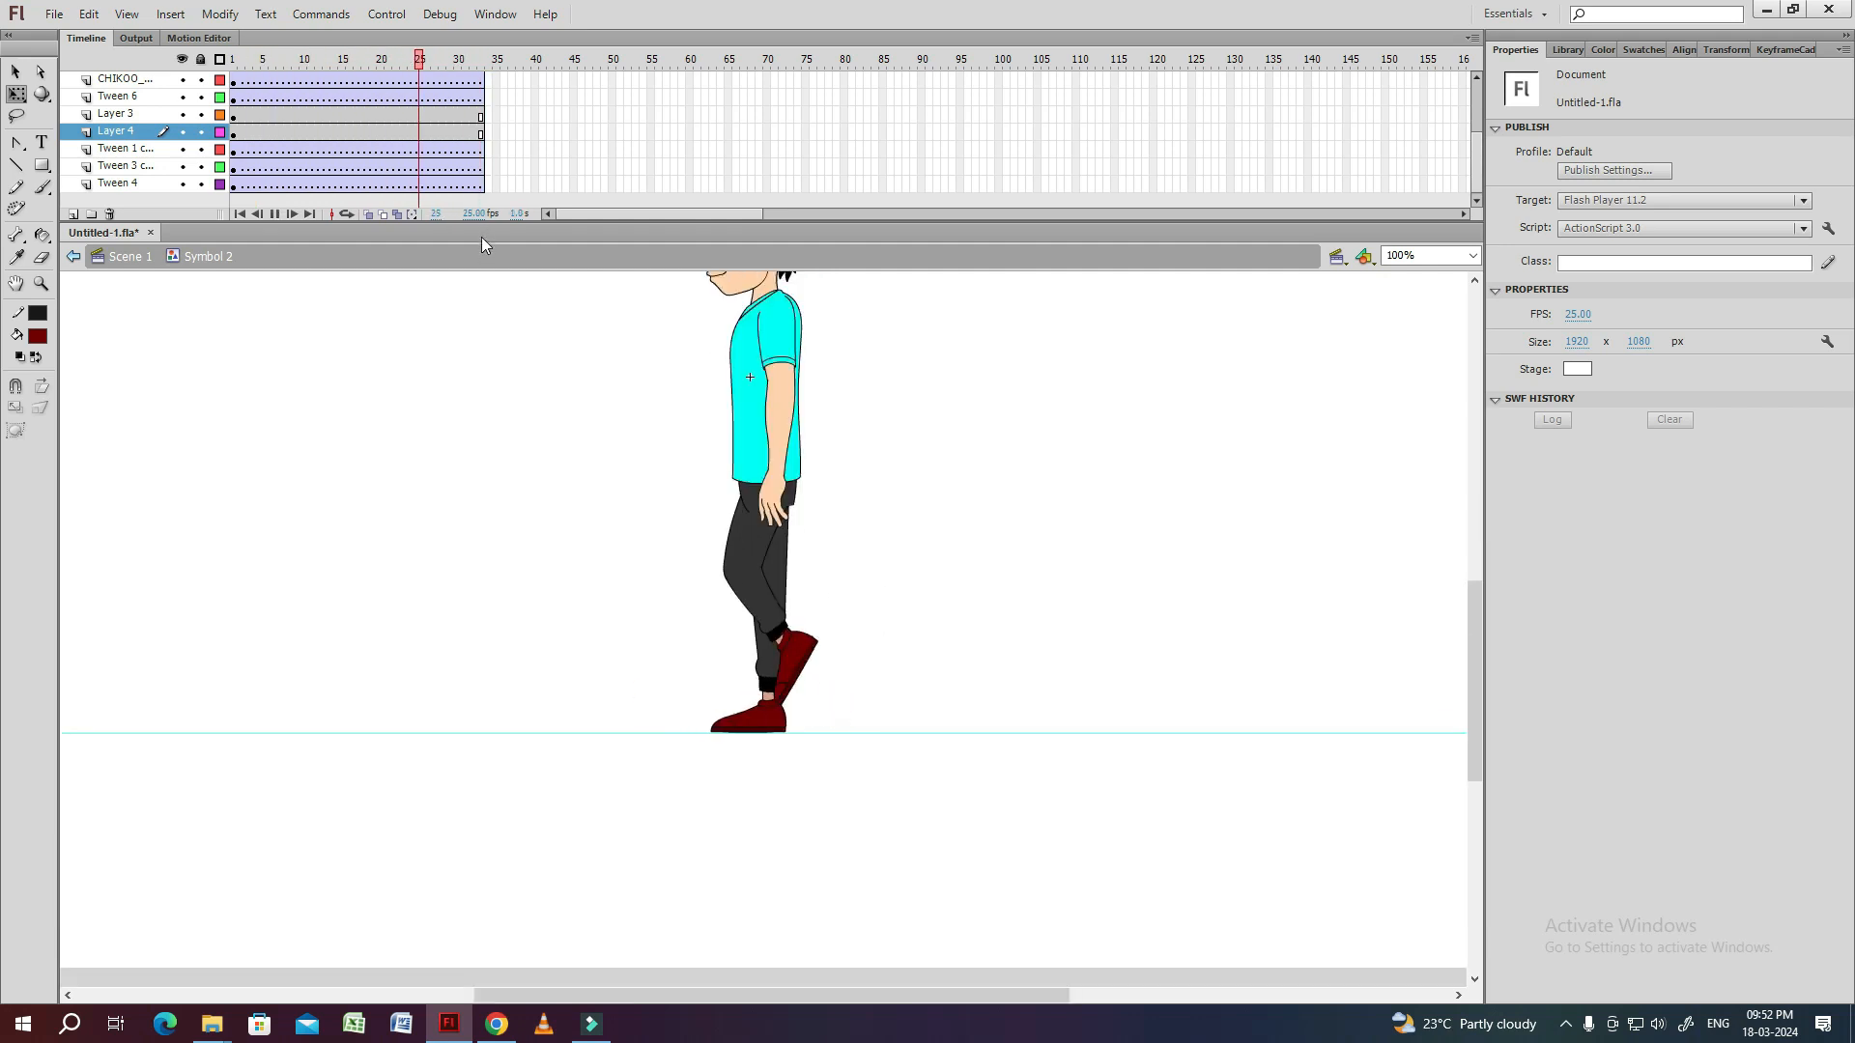
# Create classic tweens on Layer 3 and Layer 4.
pyautogui.moveTo(313, 117); pyautogui.dragTo(333, 133)
pyautogui.rightClick(323, 116)
pyautogui.click(381, 172)
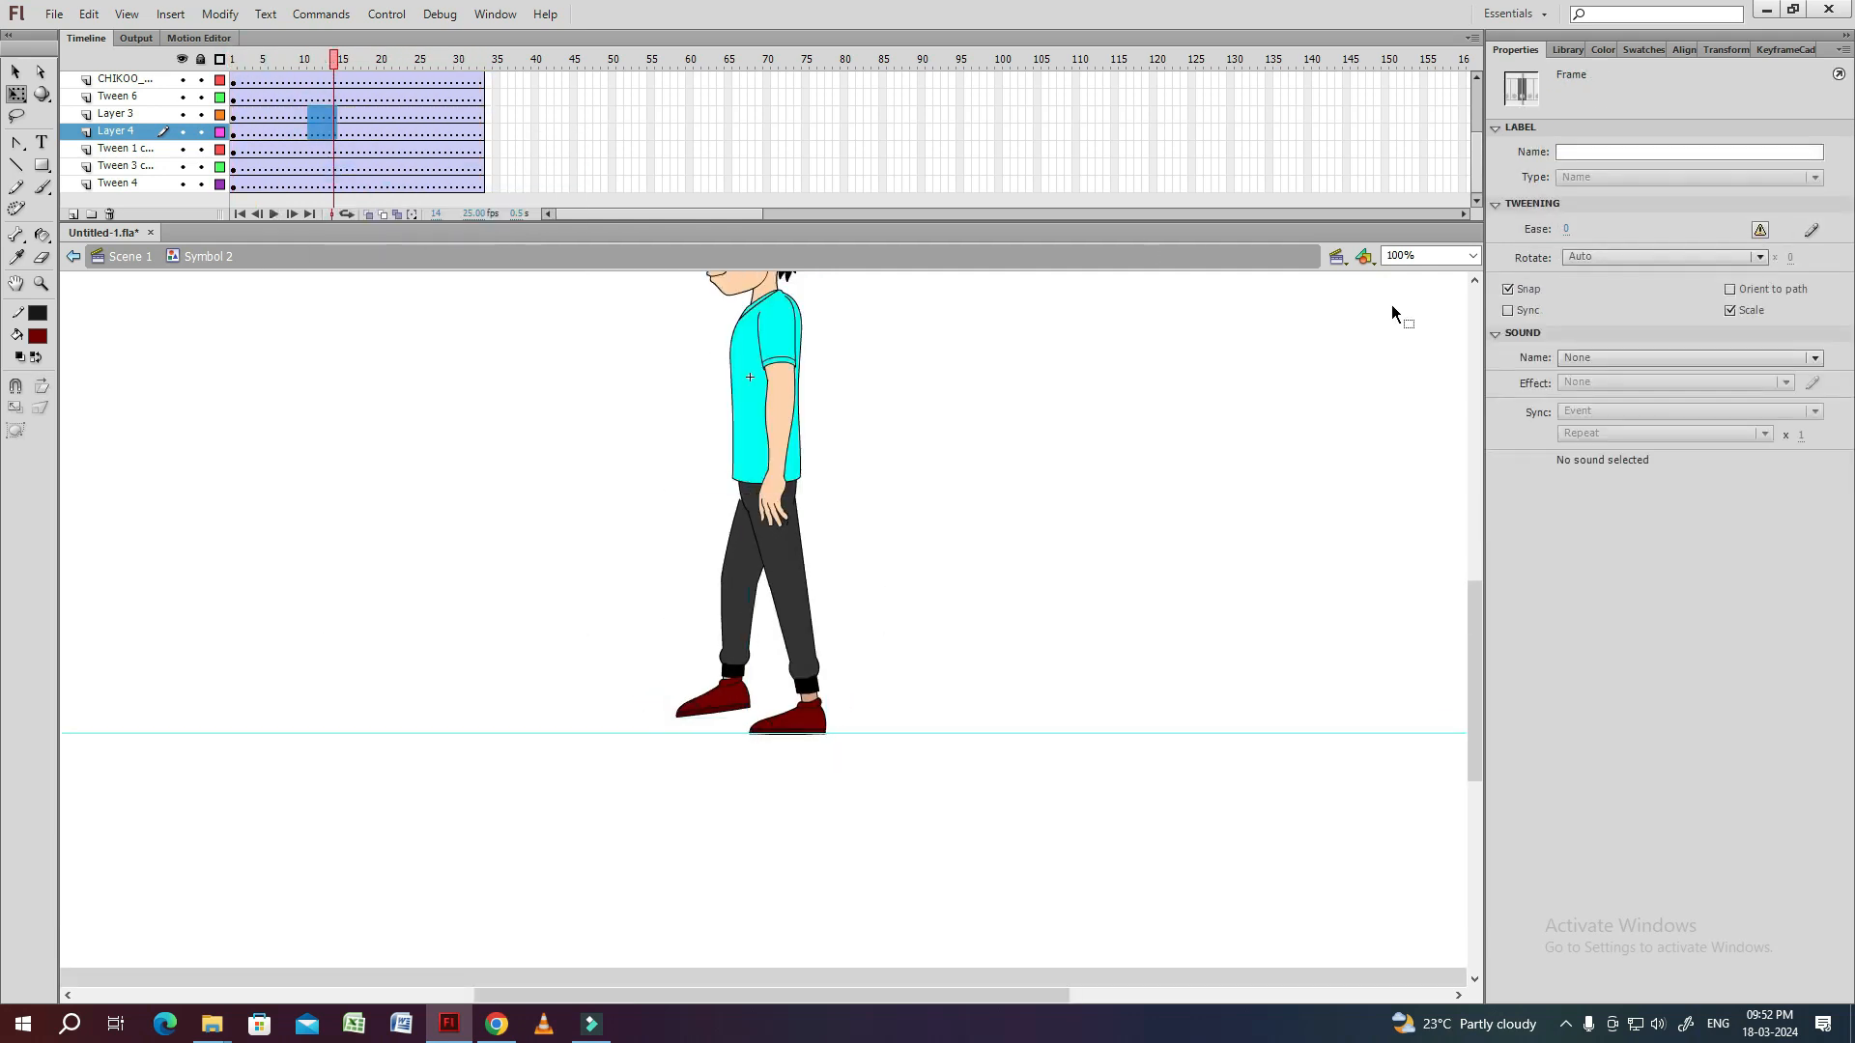
# Insert keyframes on all body-part layers at frames 9, 17 and 33.
pyautogui.moveTo(1477, 157); pyautogui.dragTo(1454, 103)
pyautogui.click(356, 60)
pyautogui.moveTo(356, 99); pyautogui.dragTo(356, 190)
pyautogui.press('F6')
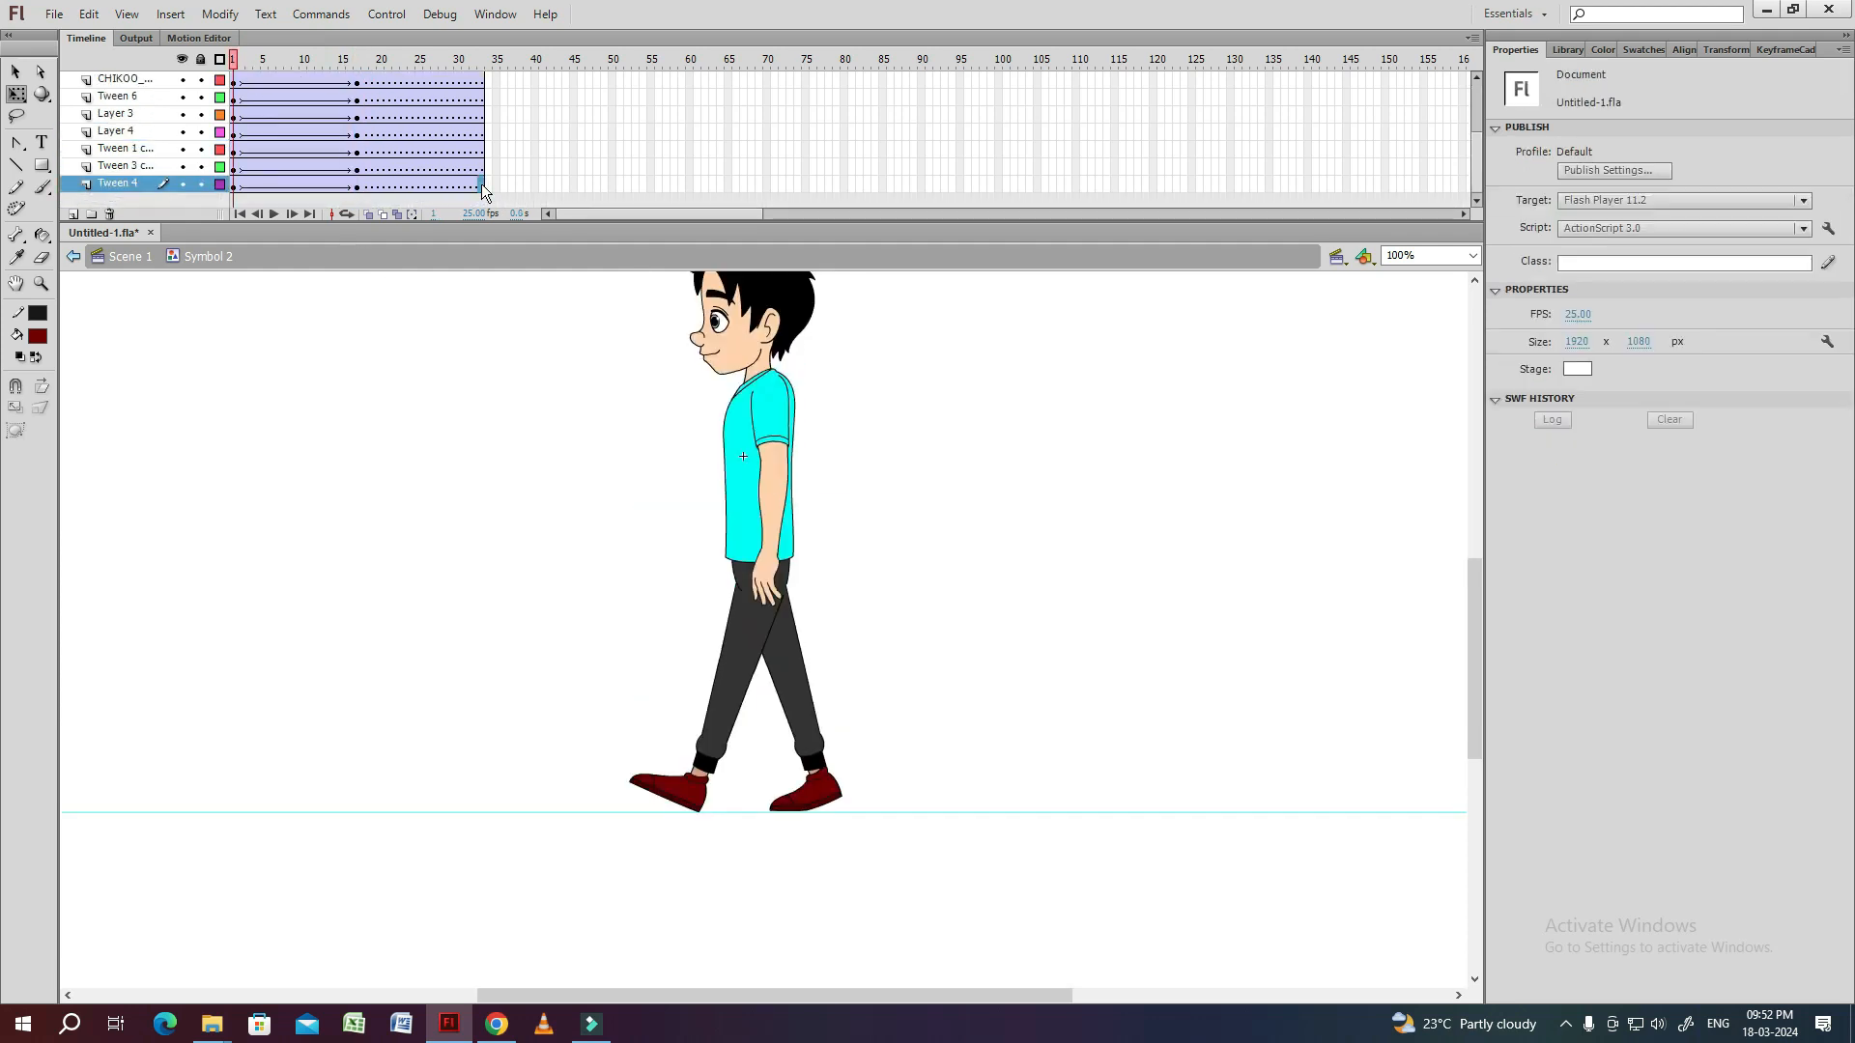
pyautogui.scroll(2, 481, 183)
pyautogui.click(480, 60)
pyautogui.moveTo(480, 97); pyautogui.dragTo(480, 200)
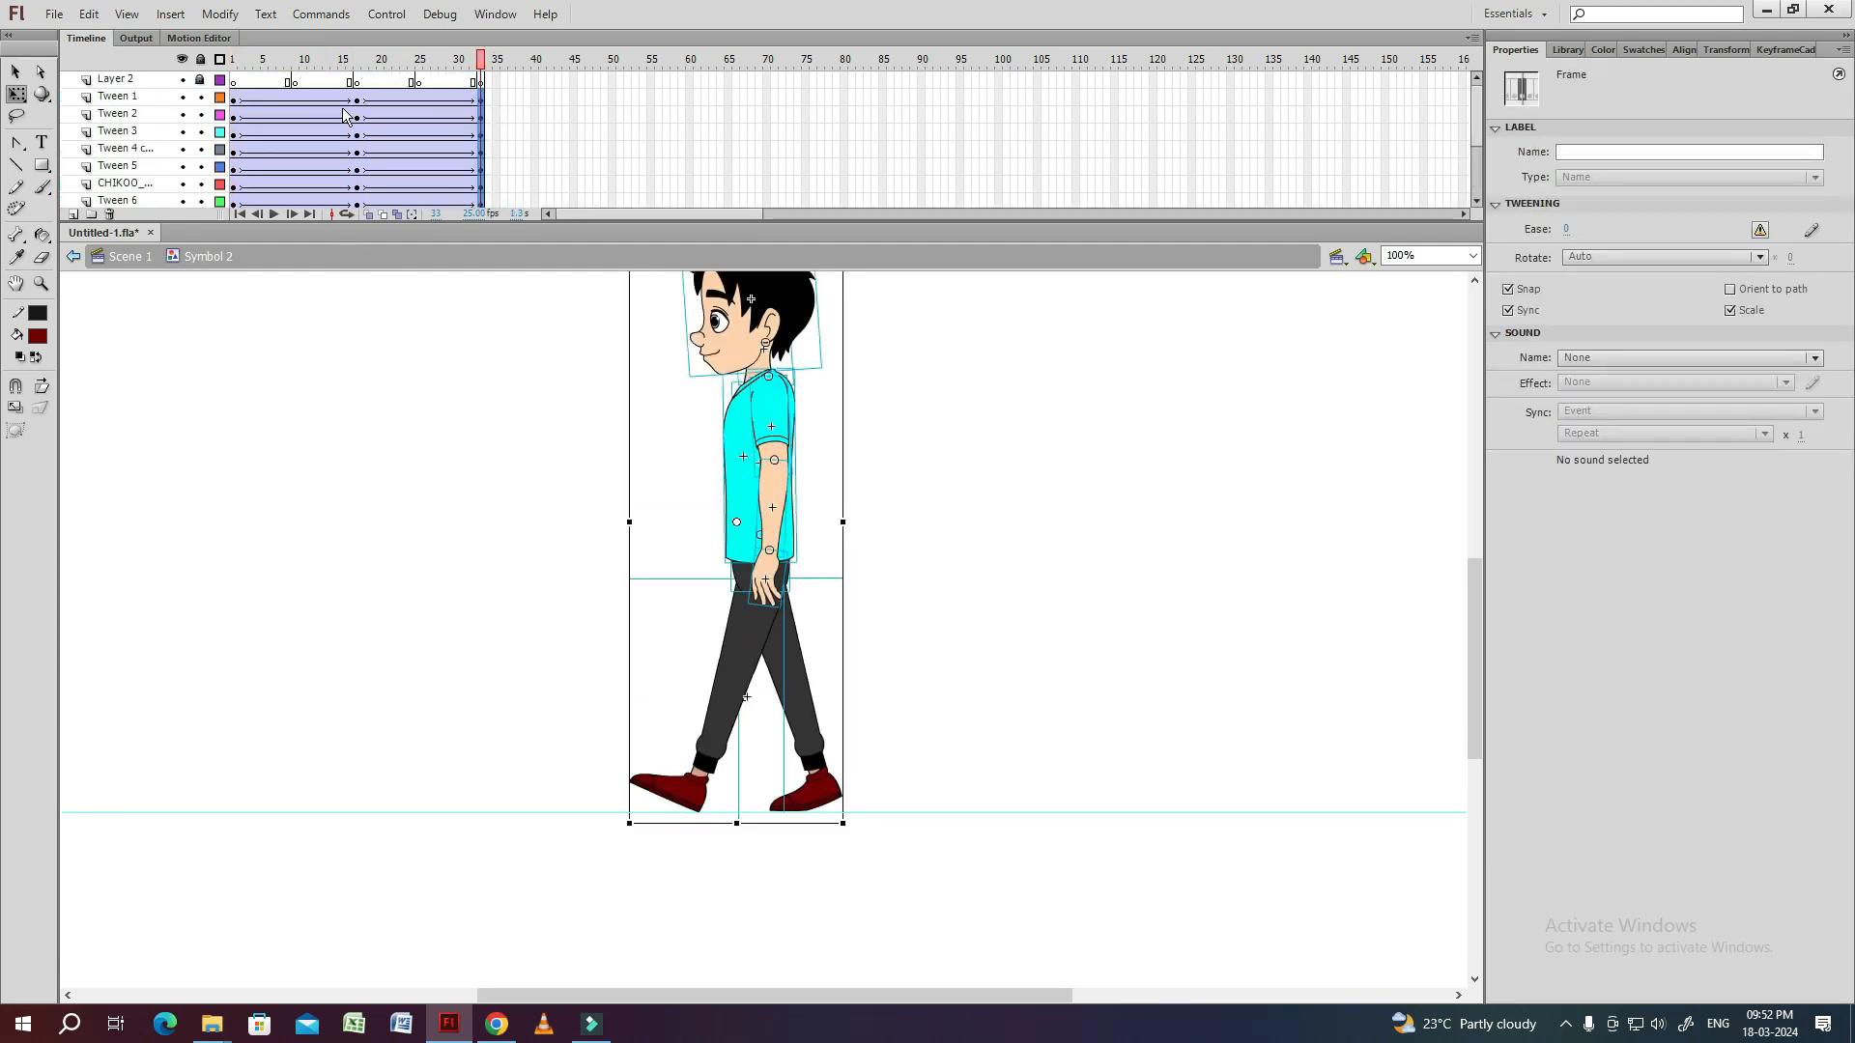
pyautogui.click(294, 58)
pyautogui.moveTo(295, 99); pyautogui.dragTo(297, 253)
pyautogui.press('F6')
pyautogui.moveTo(296, 58); pyautogui.dragTo(233, 76)
# Move the pelvis layer beneath Layer 3 so that the hips sit behind the near leg.
pyautogui.moveTo(885, 459); pyautogui.dragTo(844, 453)
pyautogui.click(720, 645)
pyautogui.hotkey('ctrl', '=')
pyautogui.click(720, 637)
pyautogui.hotkey('ctrl', 'z')
pyautogui.click(833, 403)
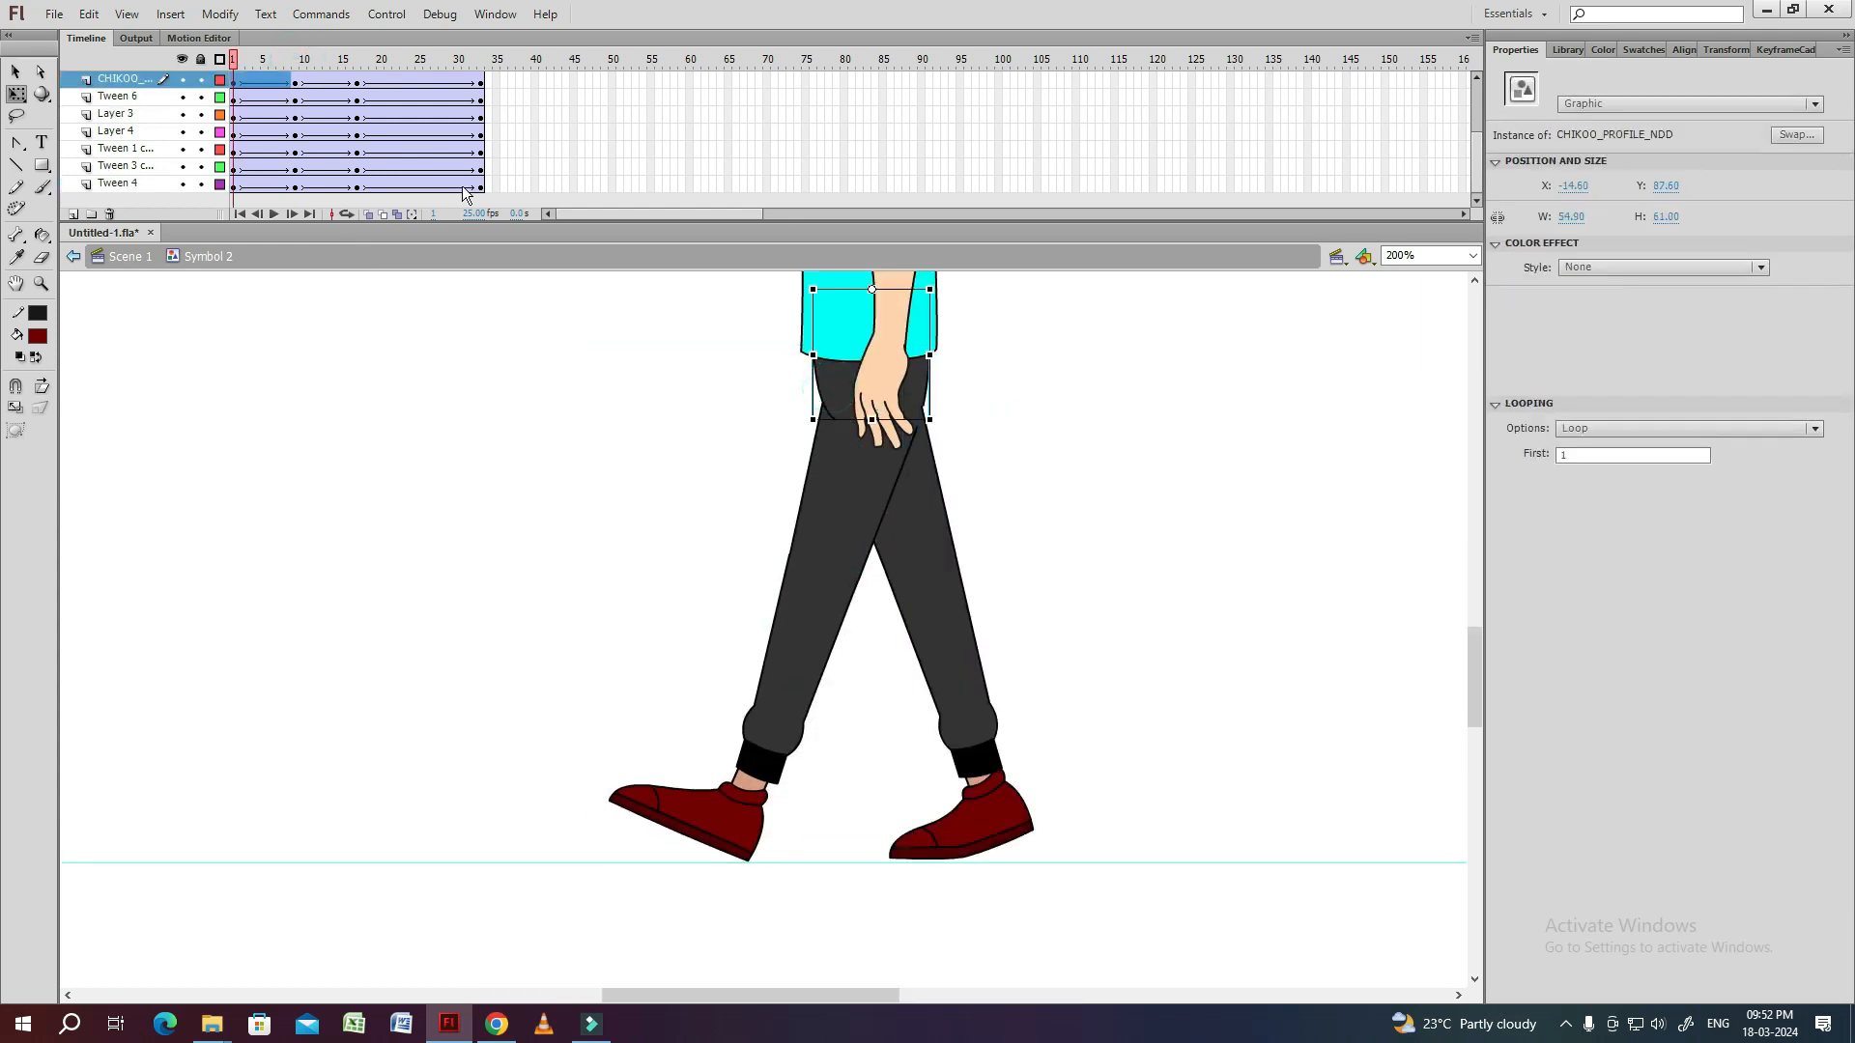
pyautogui.click(183, 97)
pyautogui.click(182, 98)
pyautogui.click(182, 115)
pyautogui.click(182, 115)
pyautogui.moveTo(124, 79); pyautogui.dragTo(127, 123)
pyautogui.click(653, 492)
pyautogui.moveTo(1040, 420); pyautogui.dragTo(943, 454)
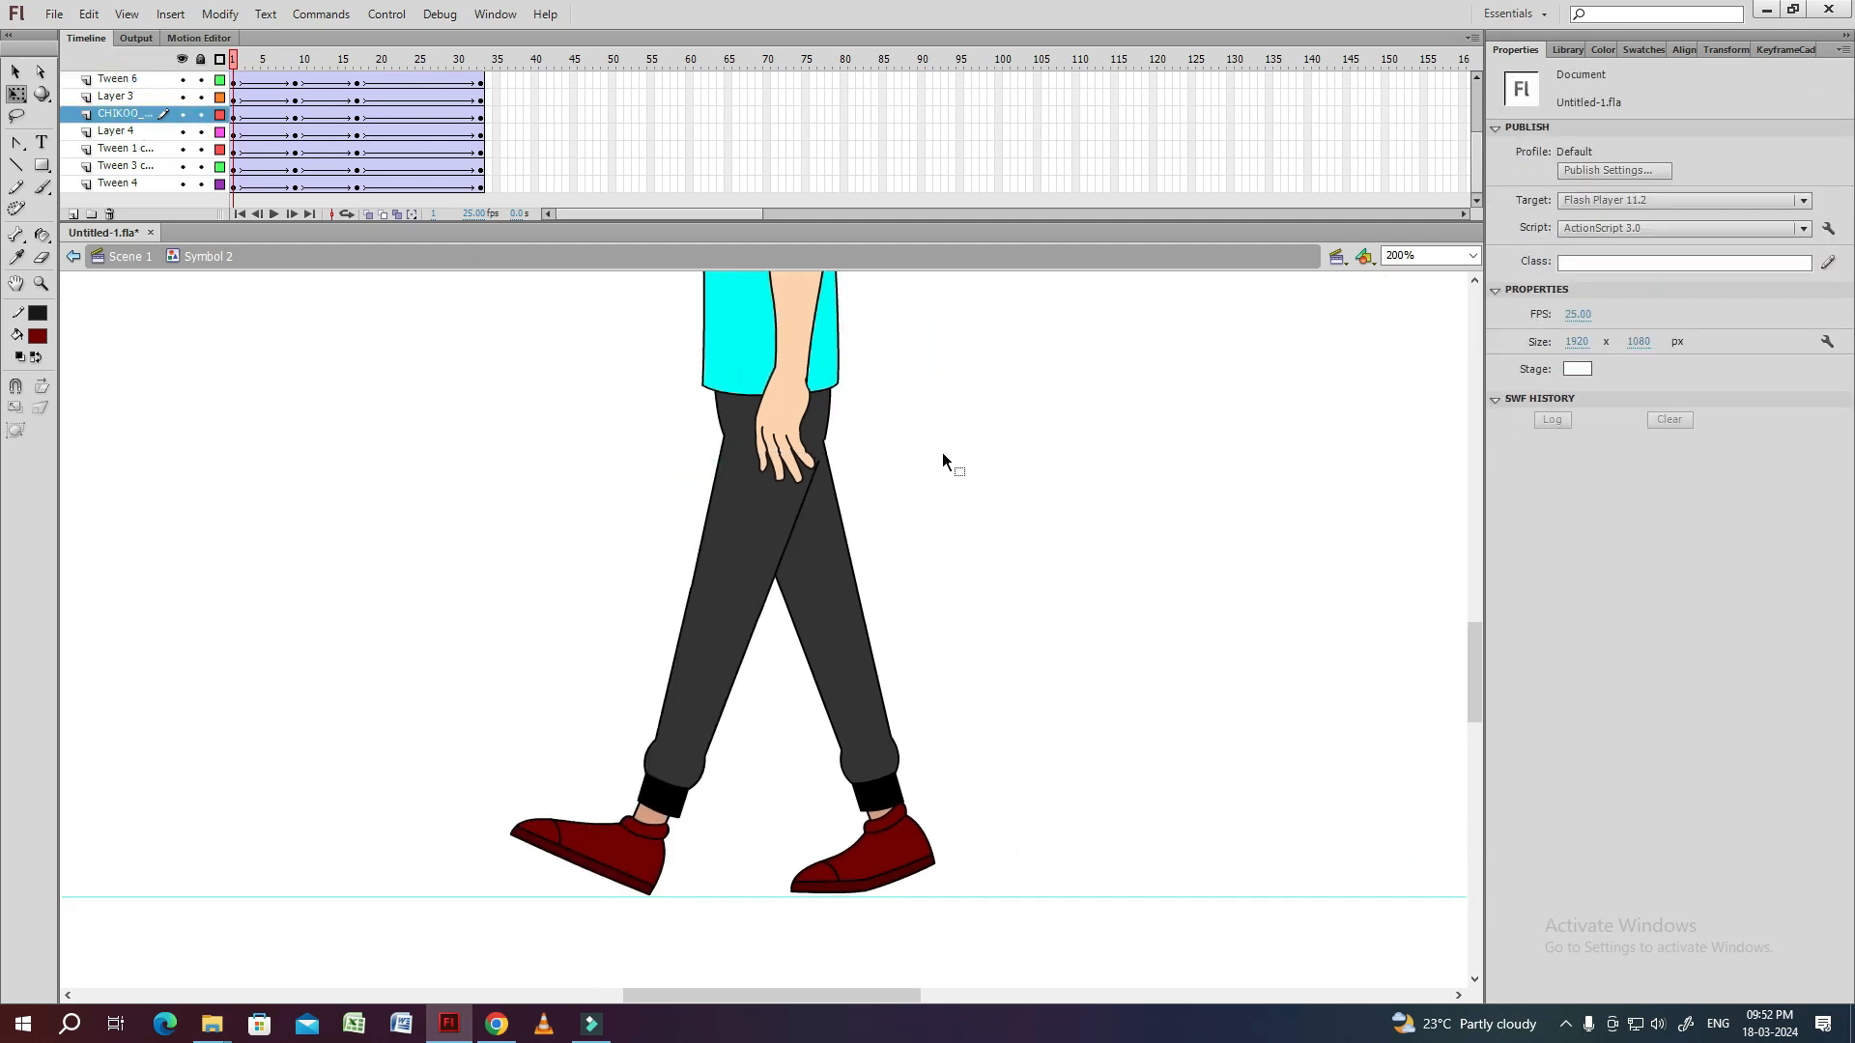
# Select the near arm's sleeve, forearm and hand at frame 1 and swing the whole arm backwards.
pyautogui.moveTo(241, 75)
pyautogui.mouseDown()
pyautogui.moveTo(300, 62)
pyautogui.moveTo(207, 64)
pyautogui.mouseUp()
pyautogui.moveTo(930, 498); pyautogui.dragTo(911, 592)
pyautogui.hotkey('ctrl', '-')
pyautogui.moveTo(899, 476); pyautogui.dragTo(835, 466)
pyautogui.click(713, 415)
pyautogui.hotkey('ctrl', '=')
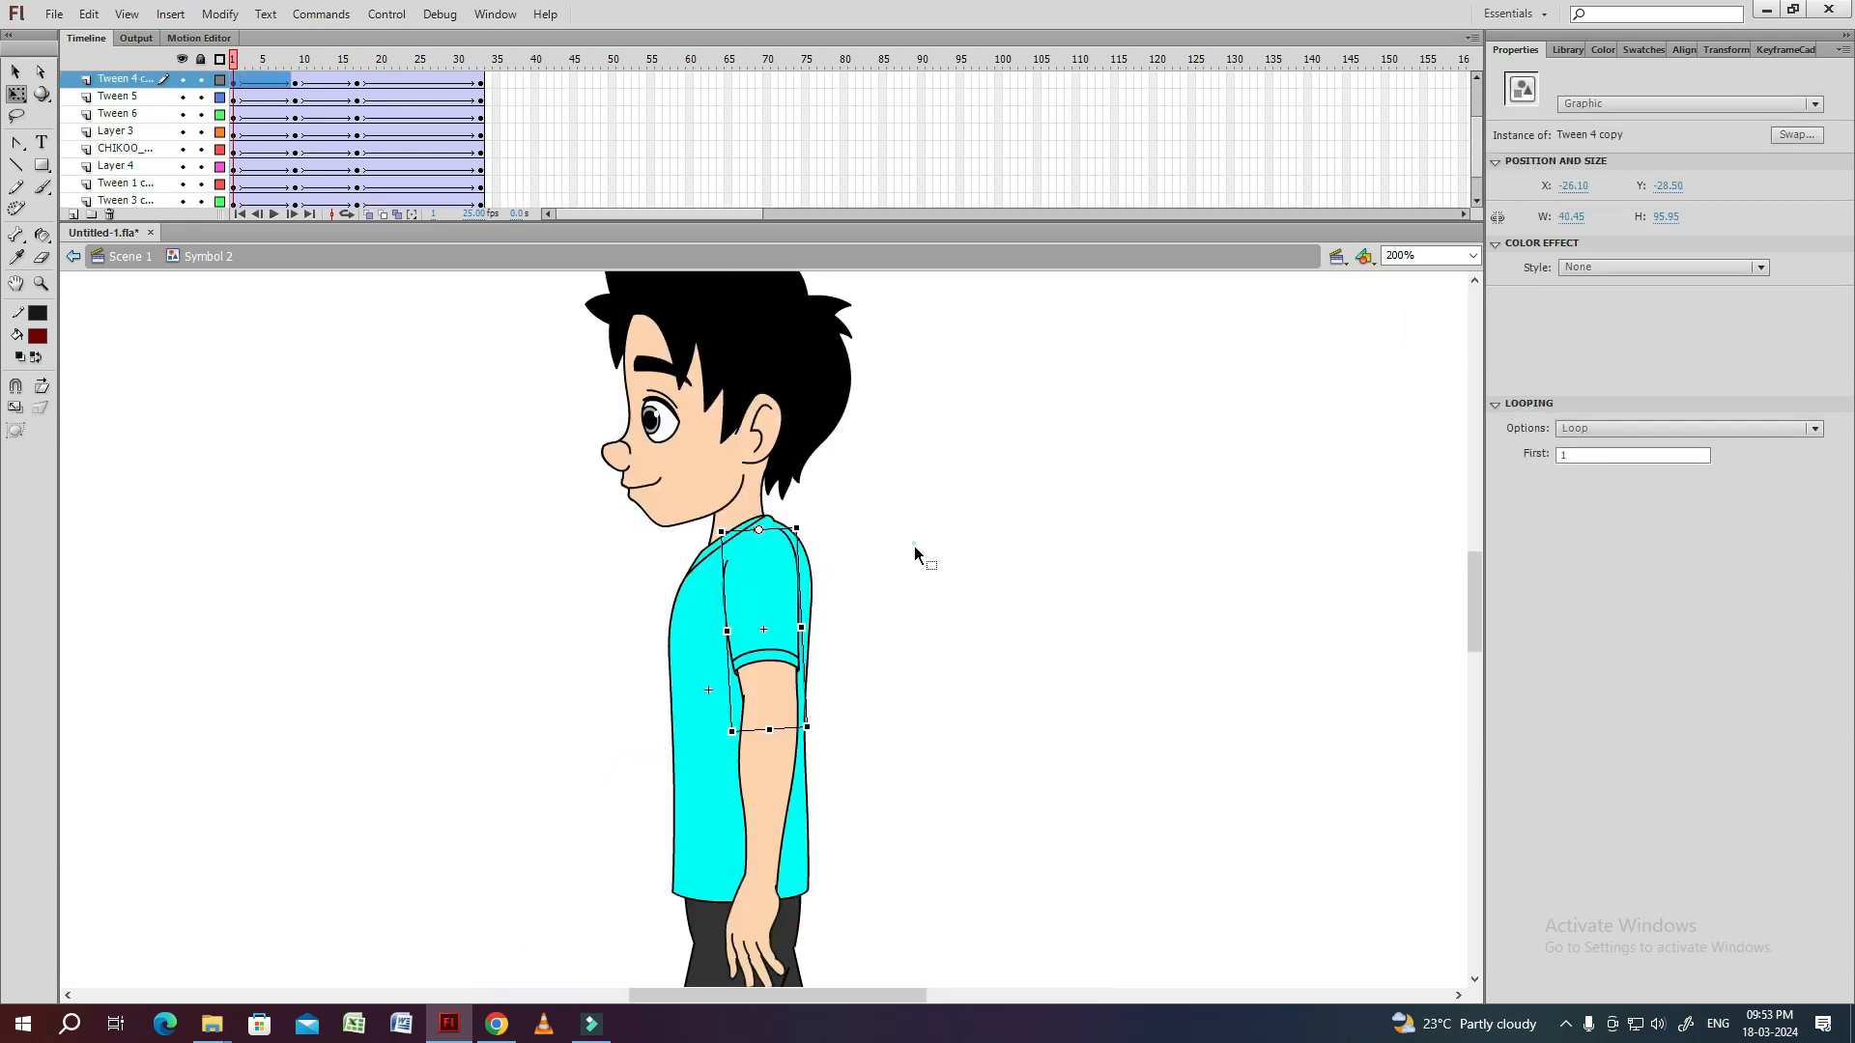
pyautogui.scroll(-5, 915, 552)
pyautogui.hotkey('ctrl', '-')
pyautogui.click(655, 570)
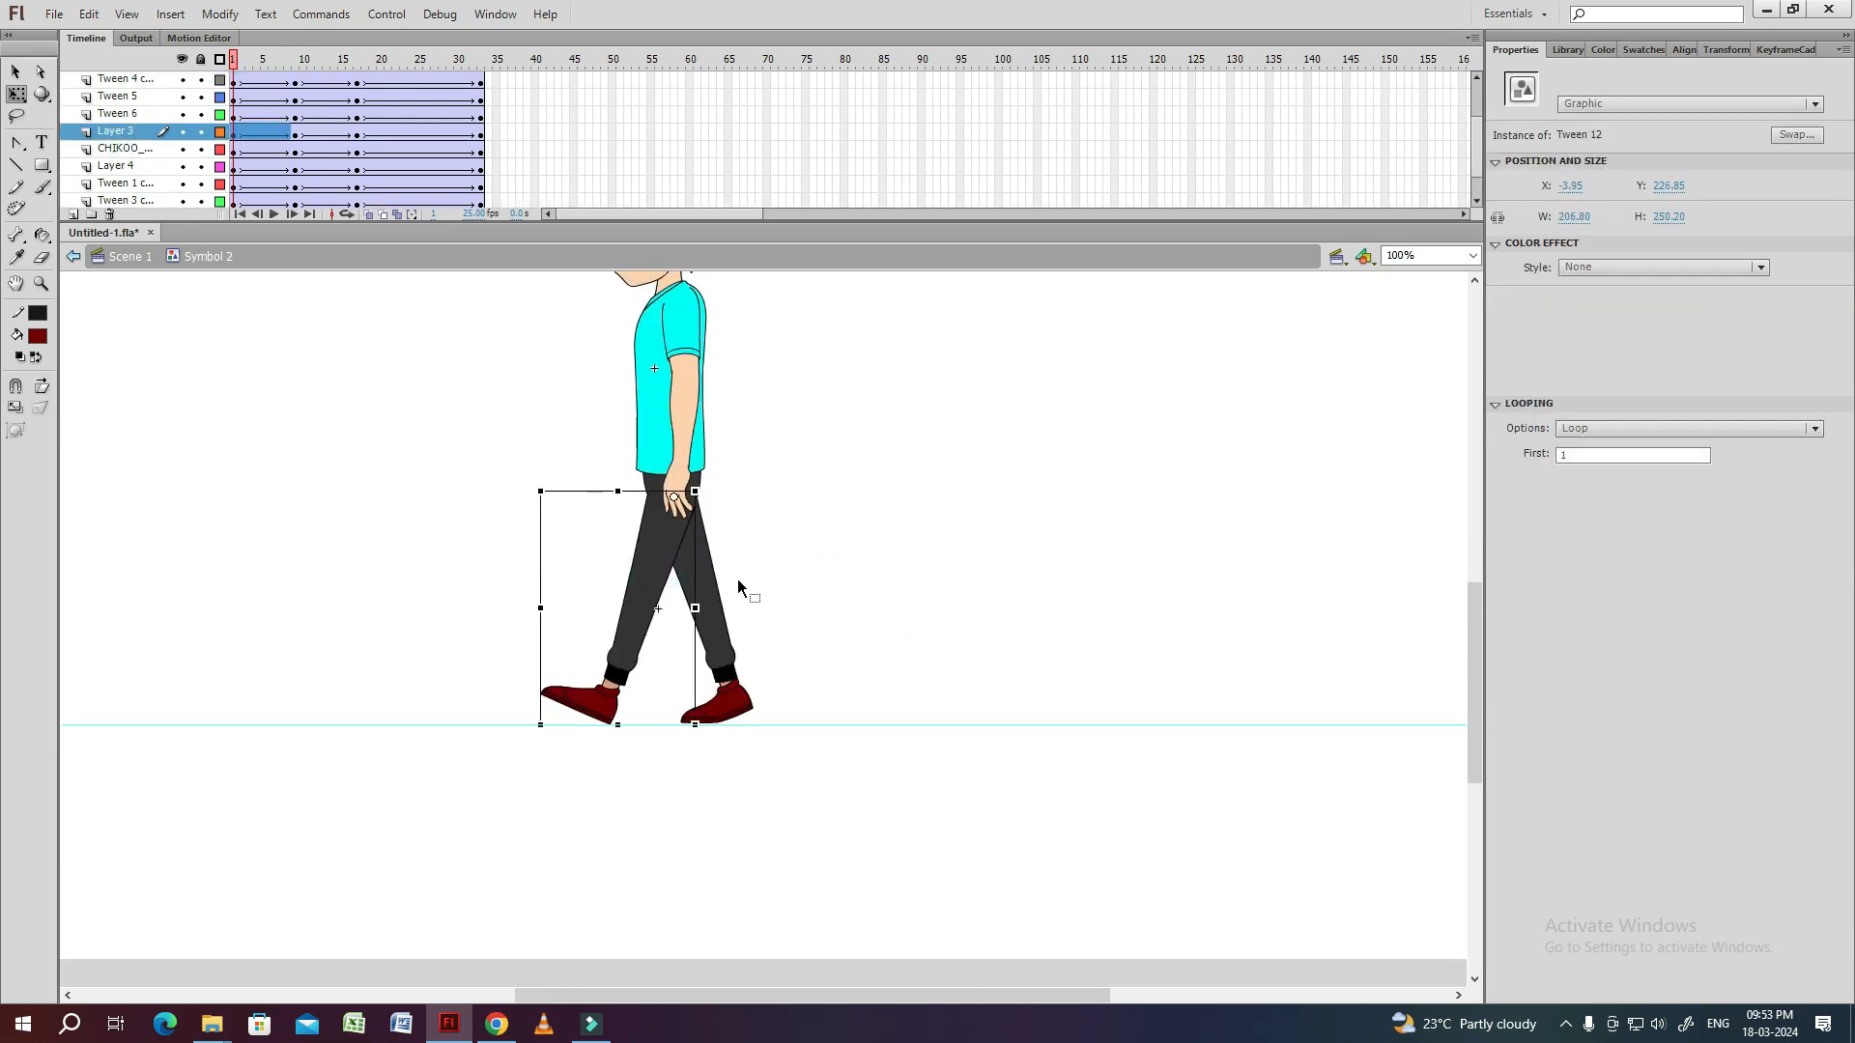
pyautogui.click(685, 334)
pyautogui.keyDown('shift'); pyautogui.click(684, 418); pyautogui.keyUp('shift')
pyautogui.keyDown('shift'); pyautogui.click(675, 497); pyautogui.keyUp('shift')
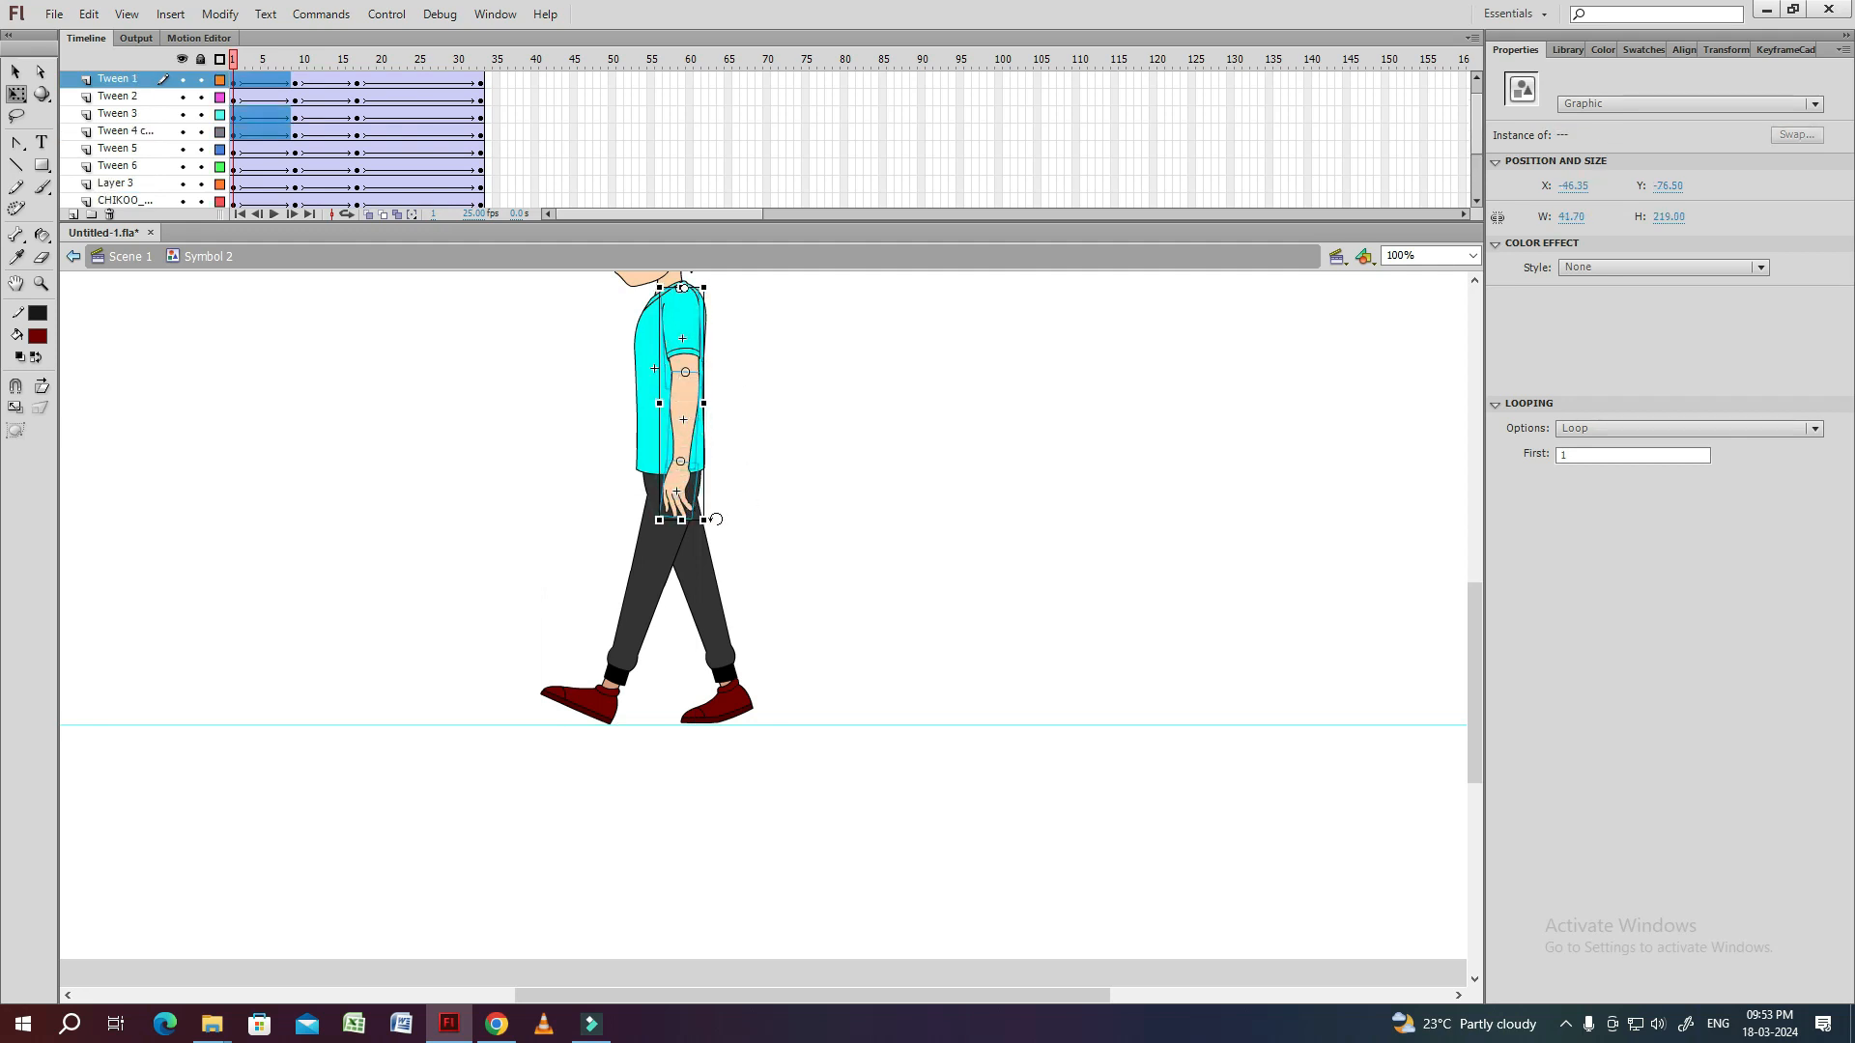
pyautogui.moveTo(715, 519); pyautogui.dragTo(768, 507)
# Nudge the near upper arm up at frame 1 and adjust the forearm's angle and position below the sleeve.
pyautogui.click(712, 378)
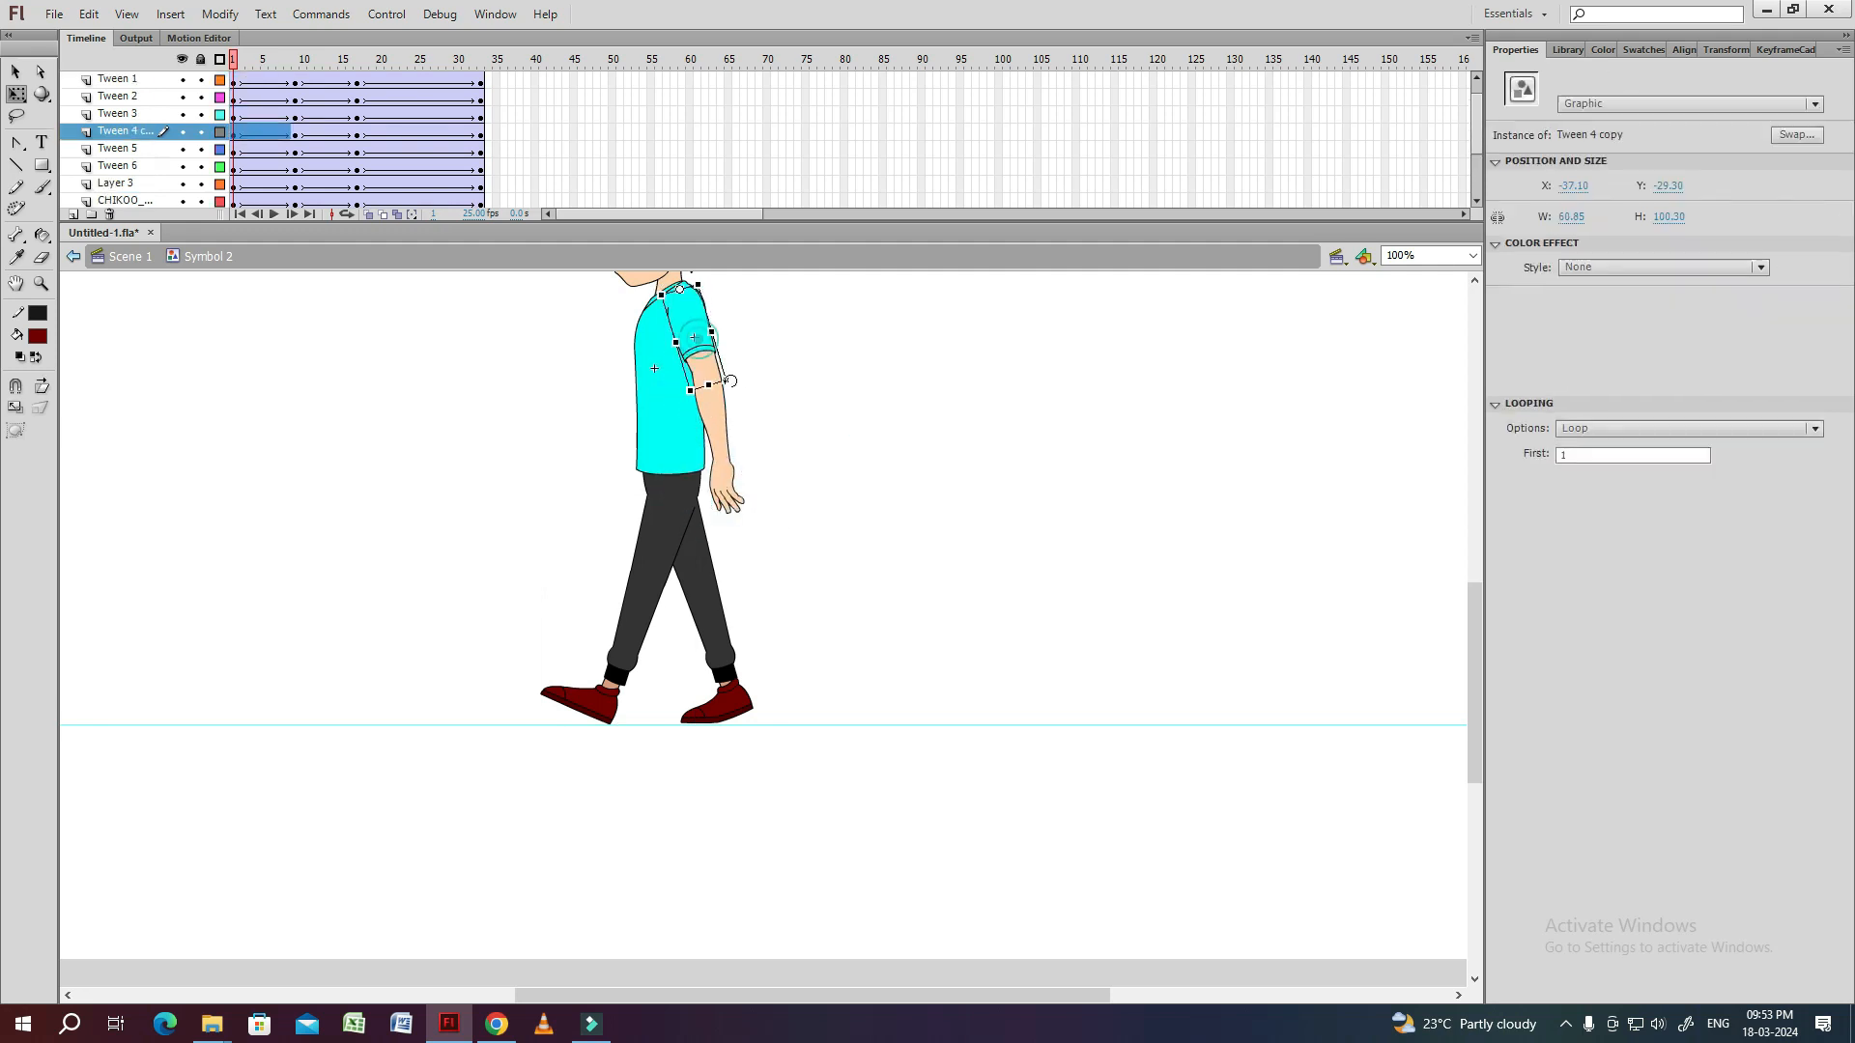
pyautogui.hotkey('ctrl', '=')
pyautogui.press('Up')
pyautogui.press('Up')
pyautogui.click(894, 679)
pyautogui.moveTo(895, 679); pyautogui.dragTo(878, 450)
pyautogui.moveTo(857, 621); pyautogui.dragTo(828, 675)
pyautogui.click(792, 449)
pyautogui.moveTo(822, 473); pyautogui.dragTo(828, 471)
pyautogui.moveTo(859, 614); pyautogui.dragTo(831, 657)
pyautogui.moveTo(855, 457); pyautogui.dragTo(860, 458)
# Fit the near forearm and hand together at the wrist at frame 1 and rotate the hand backwards.
pyautogui.hotkey('ctrl', '=')
pyautogui.moveTo(753, 394); pyautogui.dragTo(778, 394)
pyautogui.click(898, 618)
pyautogui.moveTo(893, 705); pyautogui.dragTo(885, 574)
pyautogui.click(815, 667)
pyautogui.moveTo(894, 776); pyautogui.dragTo(930, 750)
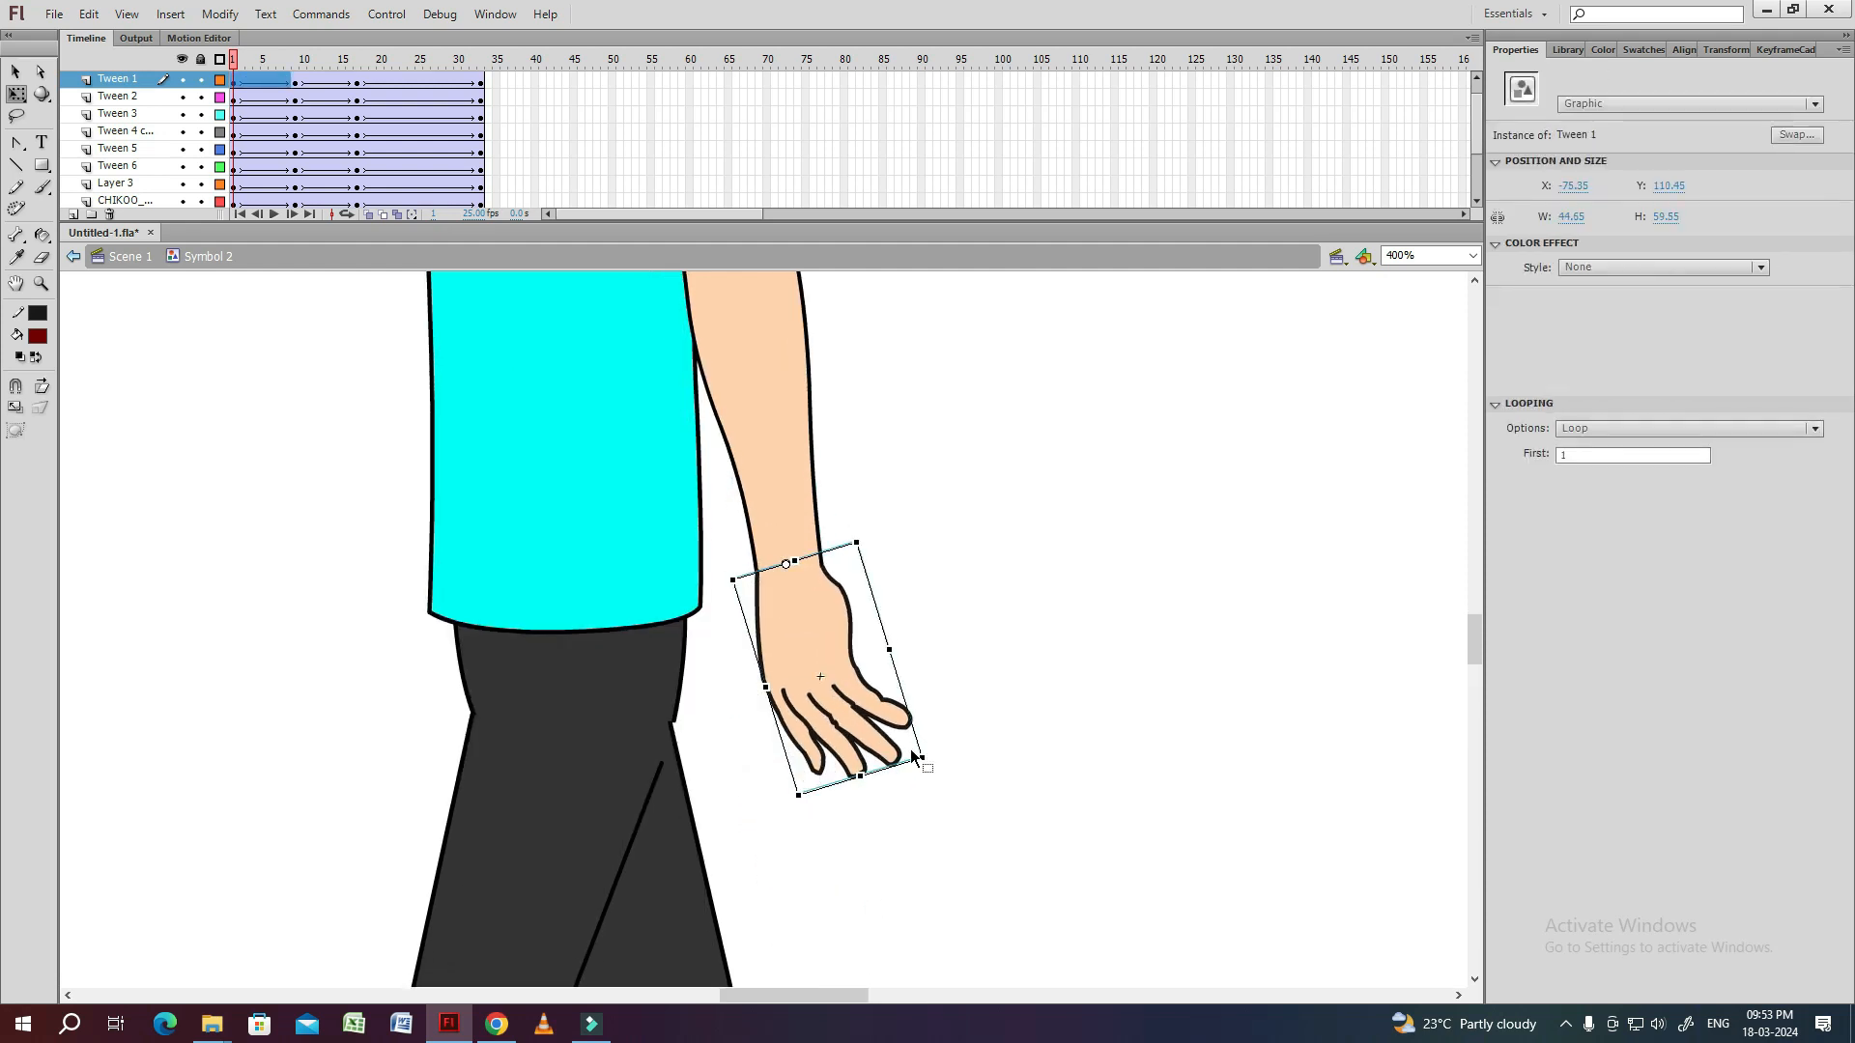
pyautogui.click(938, 700)
# Display the shirt torso and pelvis layers as outlines to reveal the far arm.
pyautogui.hotkey('ctrl', '-')
pyautogui.click(220, 150)
pyautogui.click(714, 671)
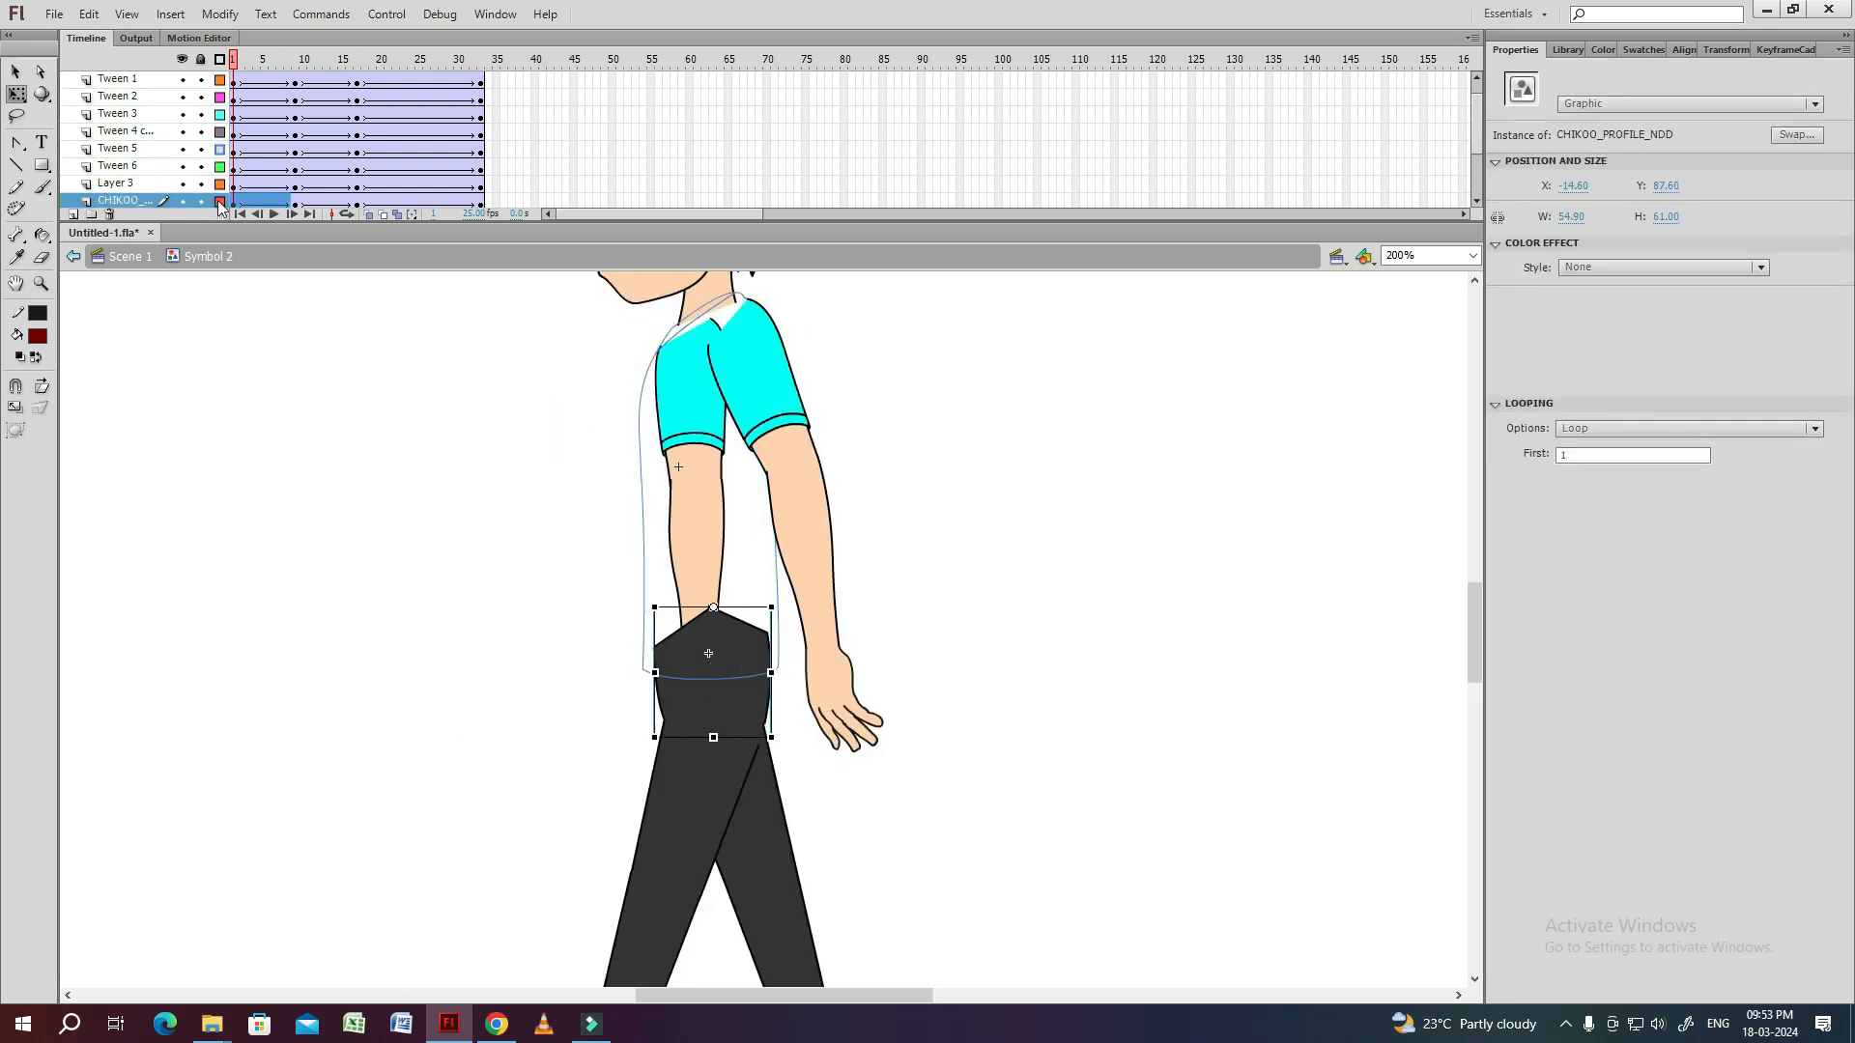
pyautogui.click(219, 202)
# Select the far arm's hand, forearm and sleeve at frame 1, swing the arm forward and place it at the shoulder.
pyautogui.click(703, 688)
pyautogui.keyDown('shift'); pyautogui.click(701, 569); pyautogui.keyUp('shift')
pyautogui.keyDown('shift'); pyautogui.click(697, 443); pyautogui.keyUp('shift')
pyautogui.moveTo(690, 344); pyautogui.dragTo(690, 341)
pyautogui.moveTo(747, 765); pyautogui.dragTo(624, 759)
pyautogui.moveTo(668, 416); pyautogui.dragTo(675, 419)
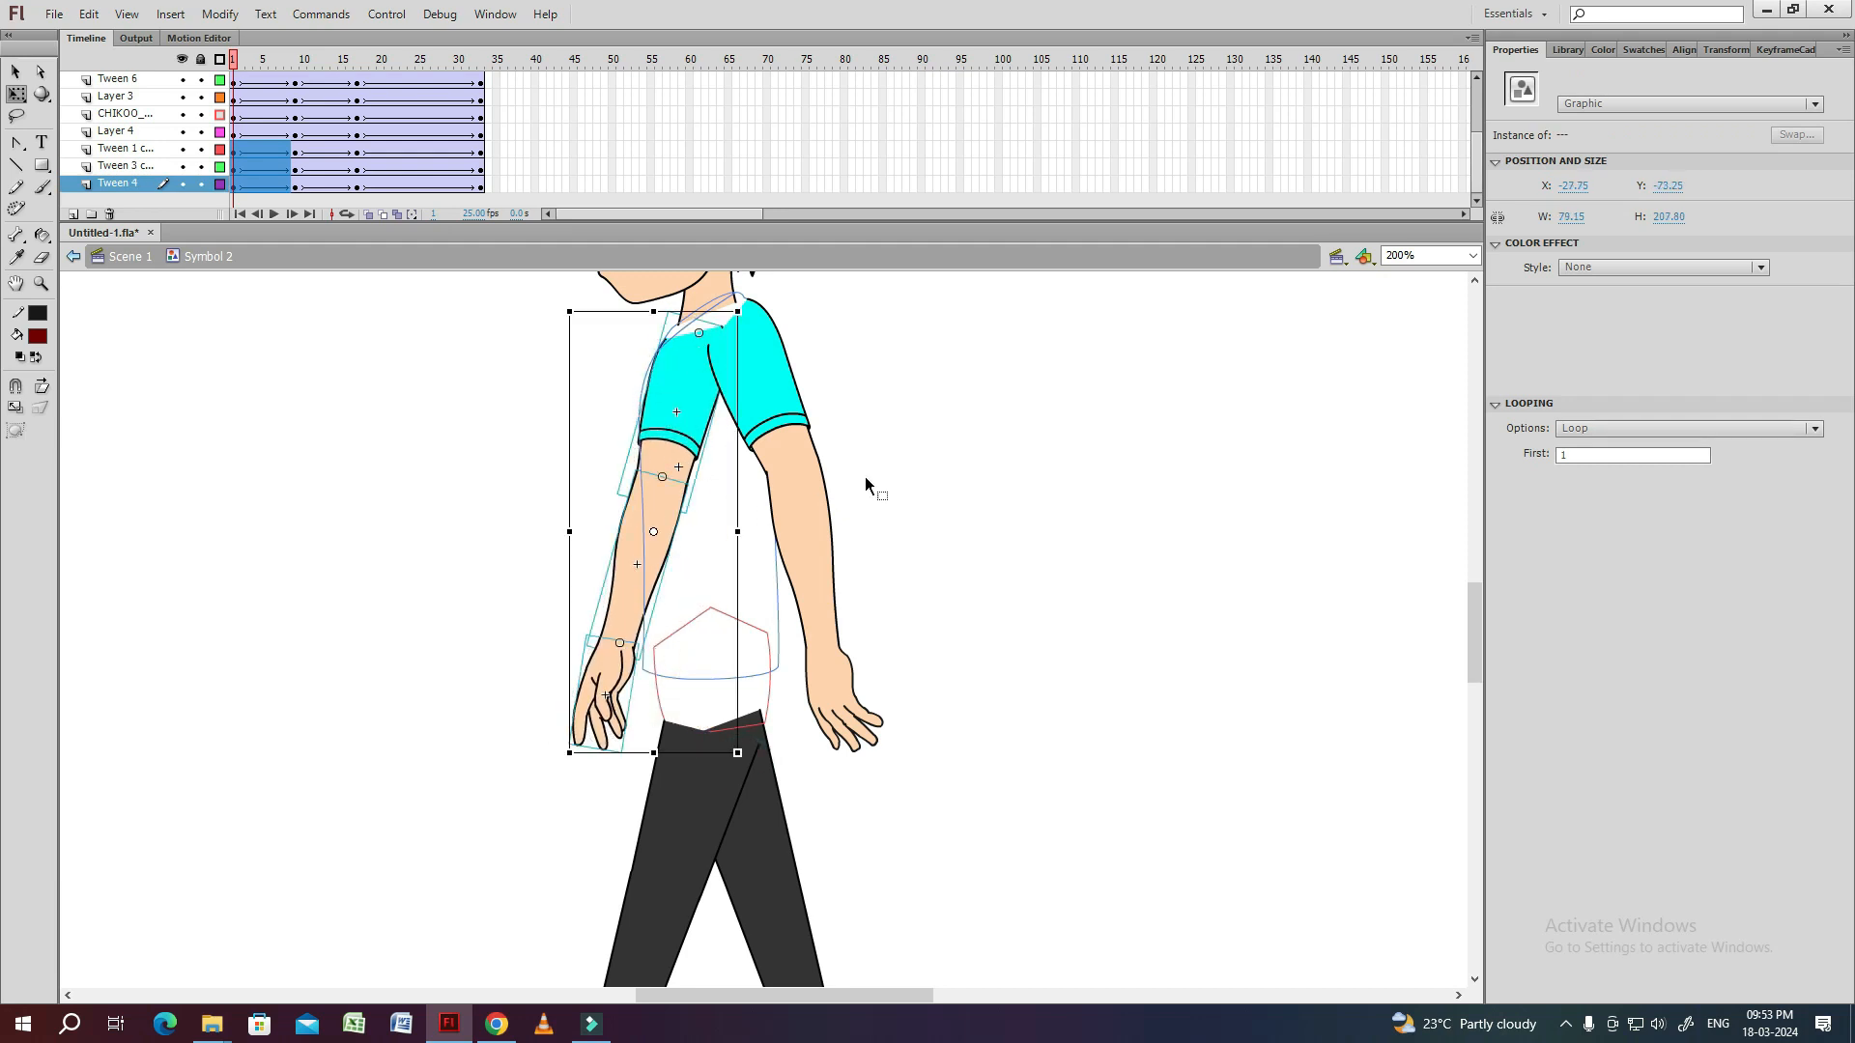
pyautogui.click(628, 597)
pyautogui.click(889, 525)
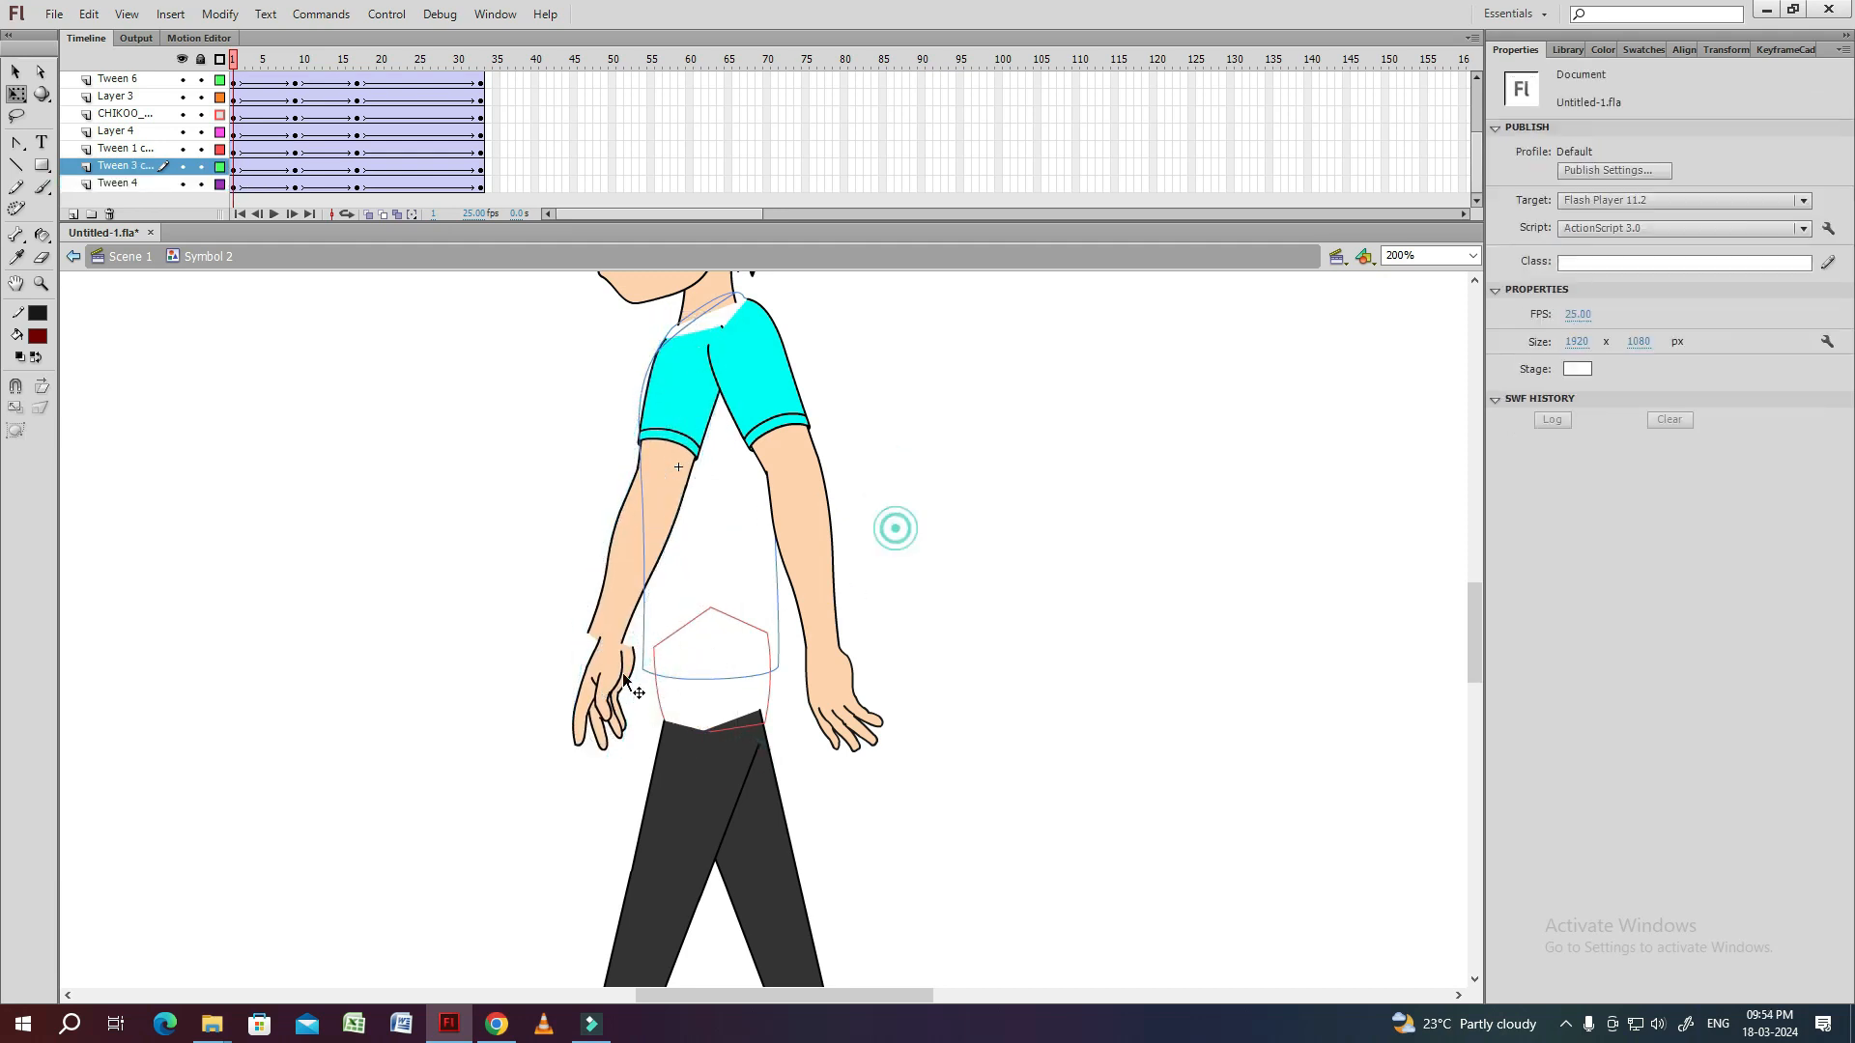
# Rotate the far hand forward at the wrist and the near hand slightly downward at frame 1.
pyautogui.click(598, 681)
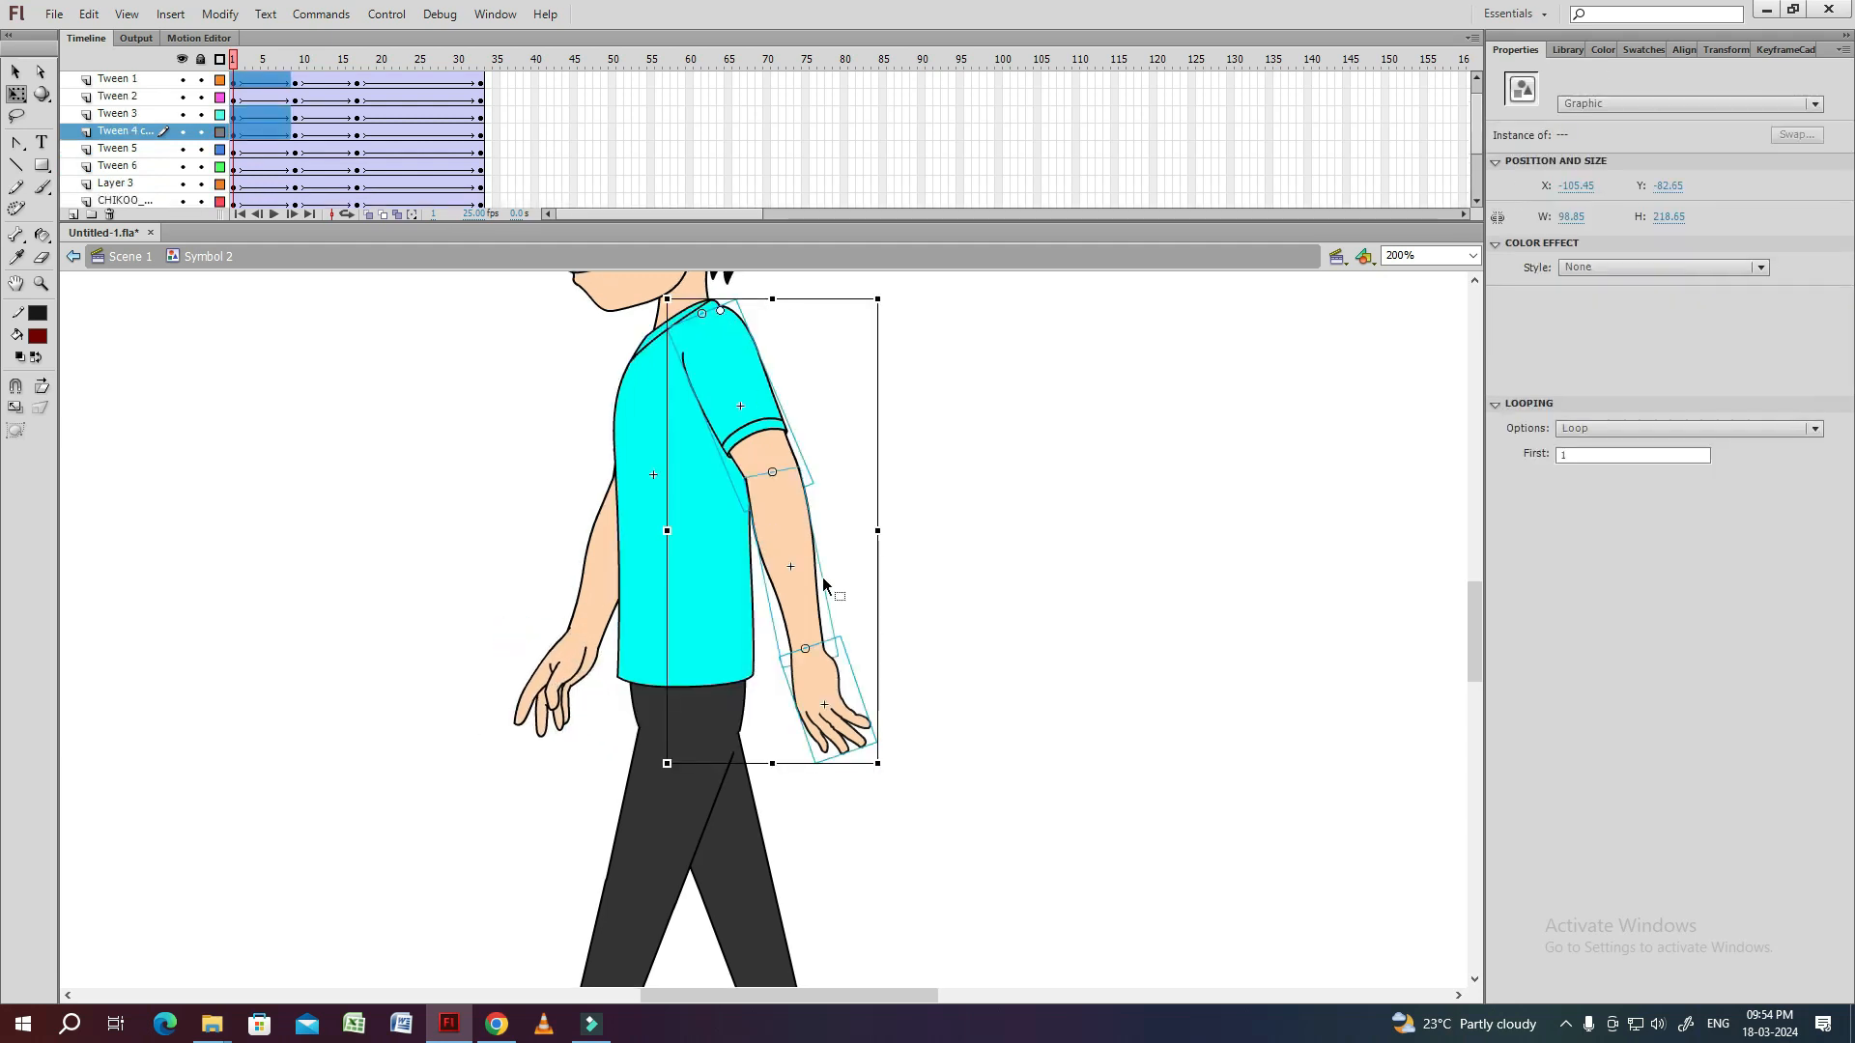
pyautogui.moveTo(883, 759); pyautogui.dragTo(865, 757)
pyautogui.click(917, 690)
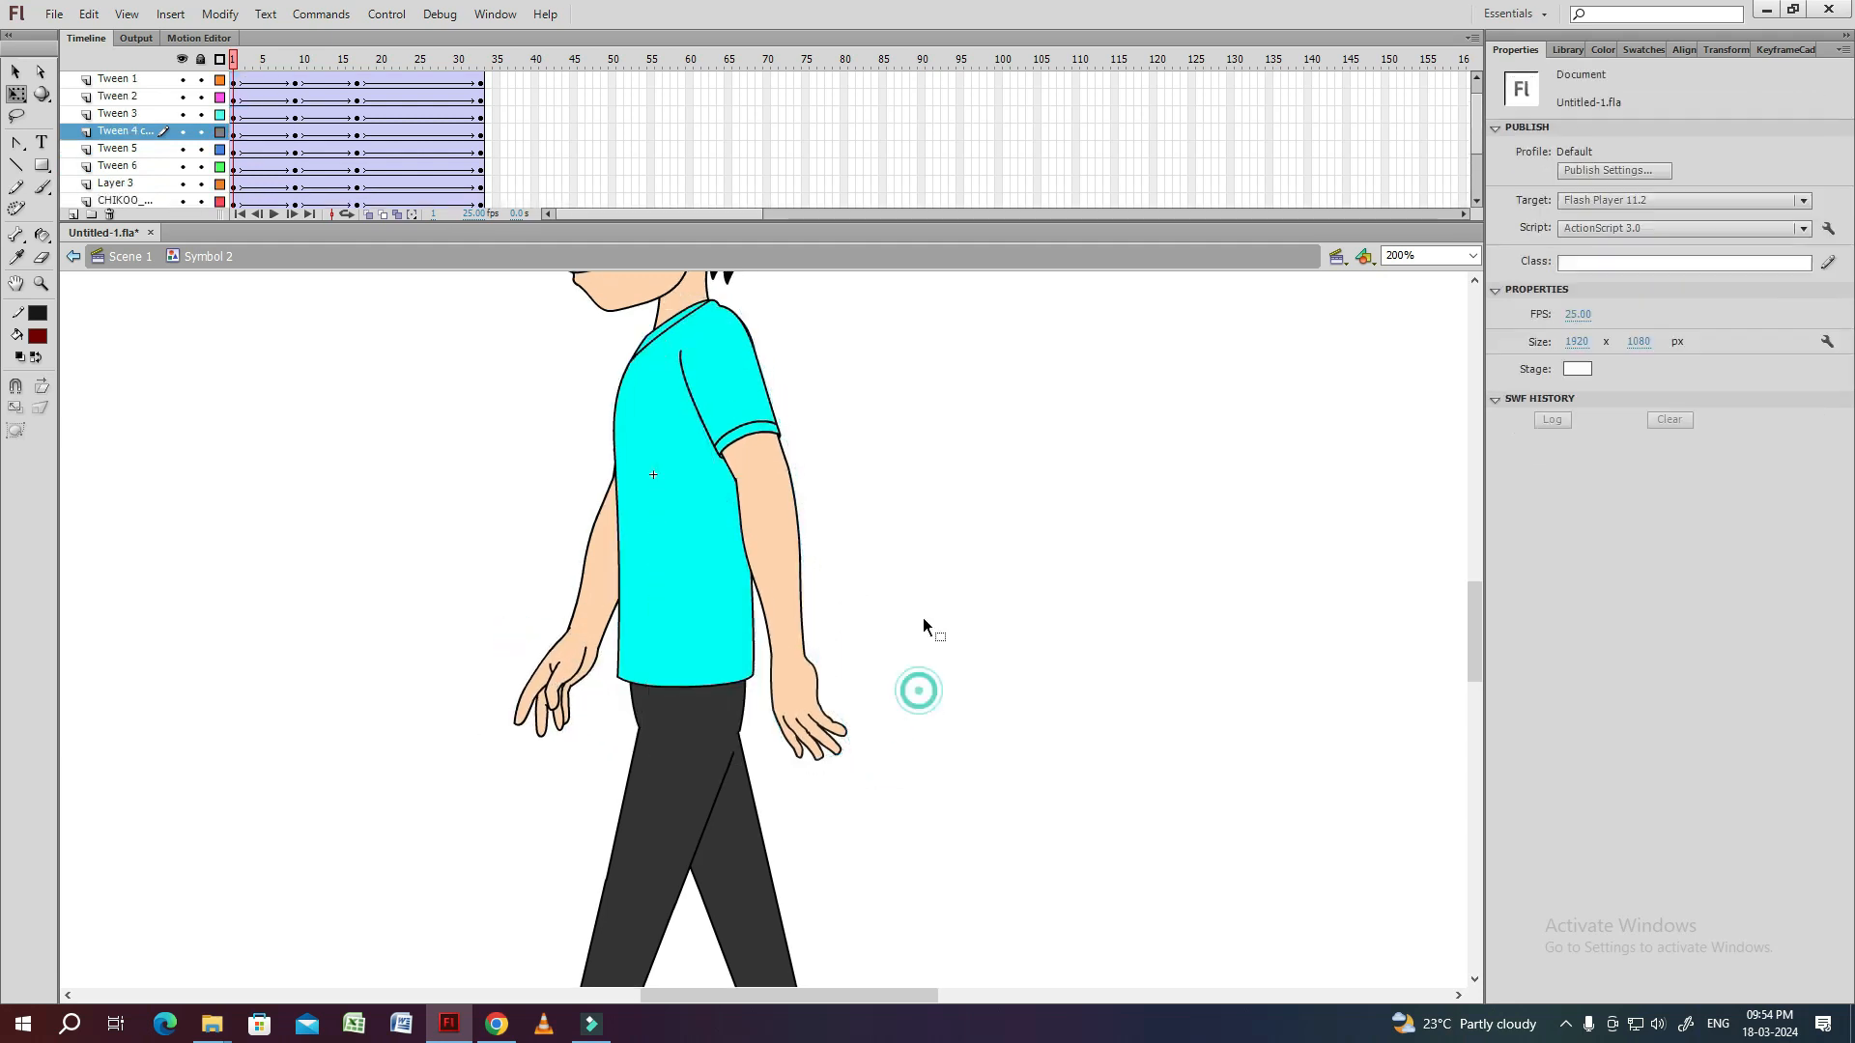
# Outline the shirt torso layer, swing the far arm slightly back at frame 1 and restore the filled display.
pyautogui.click(670, 520)
pyautogui.click(220, 150)
pyautogui.click(650, 467)
pyautogui.keyDown('shift'); pyautogui.click(595, 580); pyautogui.keyUp('shift')
pyautogui.keyDown('shift'); pyautogui.click(579, 664); pyautogui.keyUp('shift')
pyautogui.moveTo(512, 747); pyautogui.dragTo(546, 753)
pyautogui.click(884, 533)
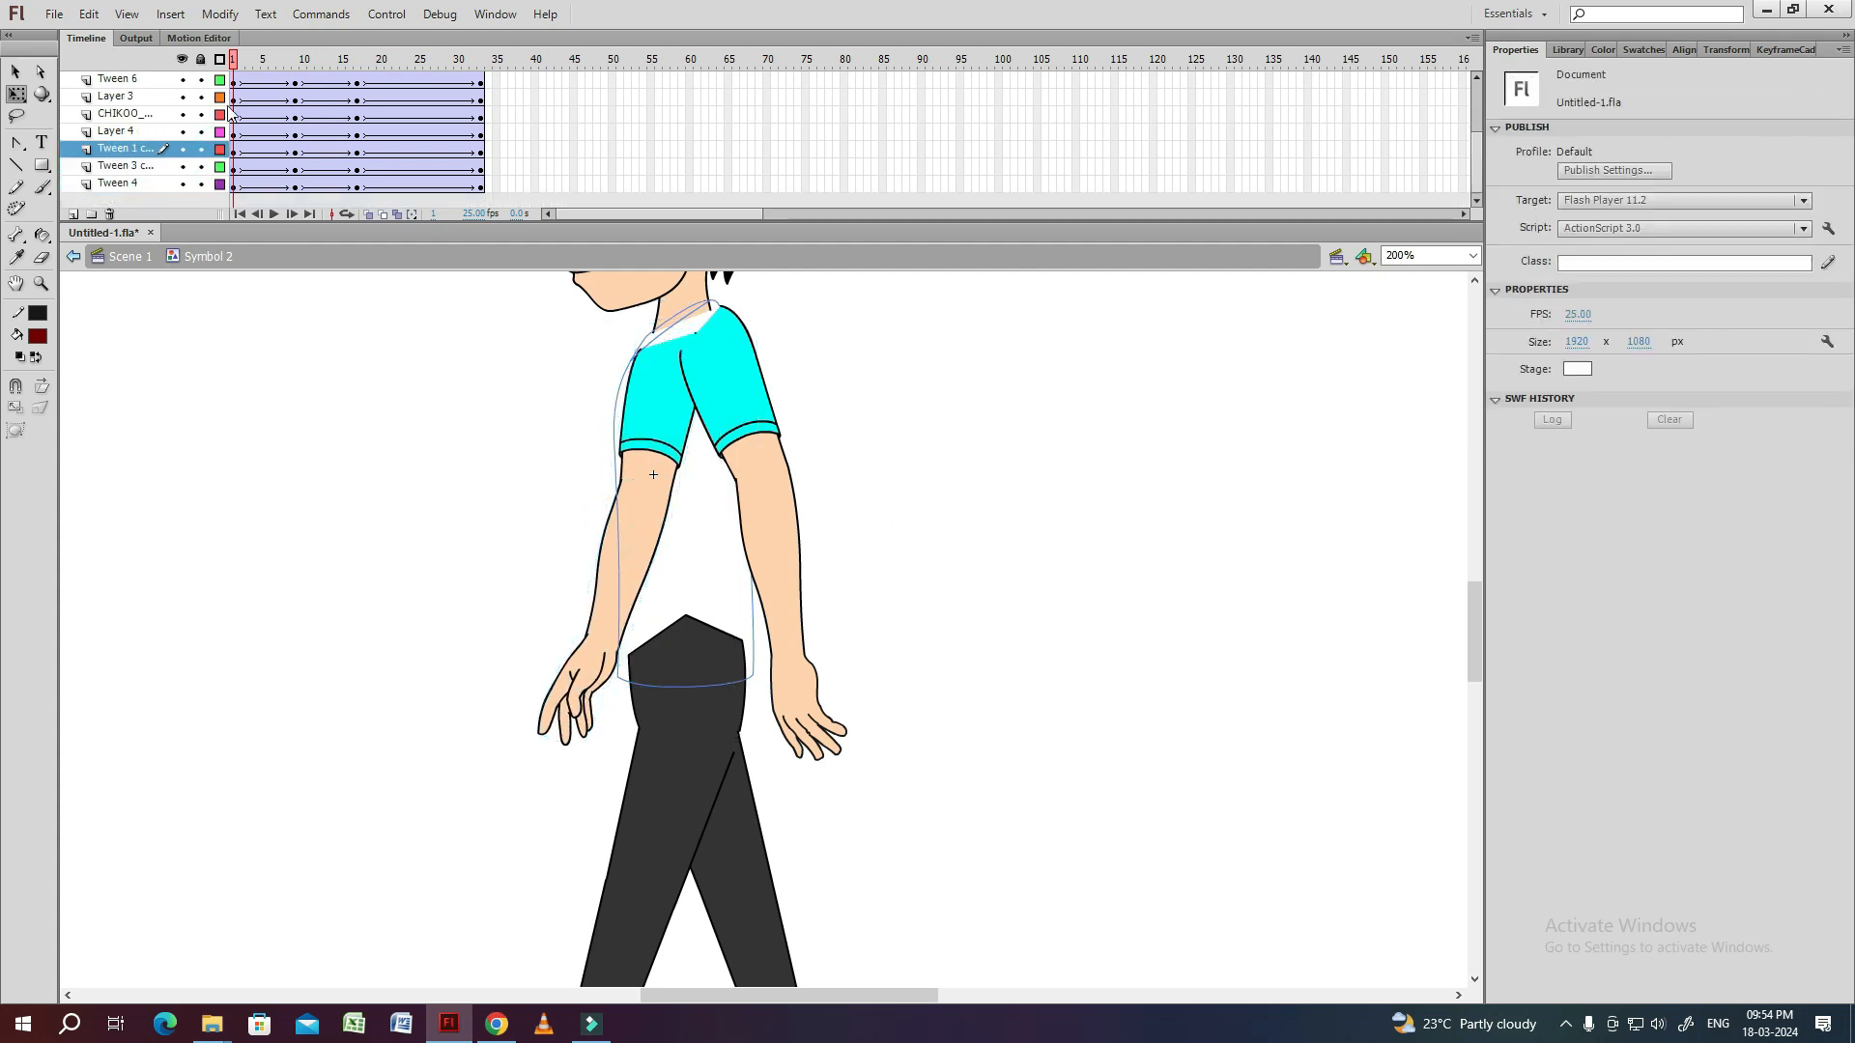
pyautogui.click(219, 60)
pyautogui.hotkey('ctrl', '-')
# At frame 17, swing the near sleeve, forearm and hand forward of the torso and adjust the hand at the wrist.
pyautogui.click(359, 68)
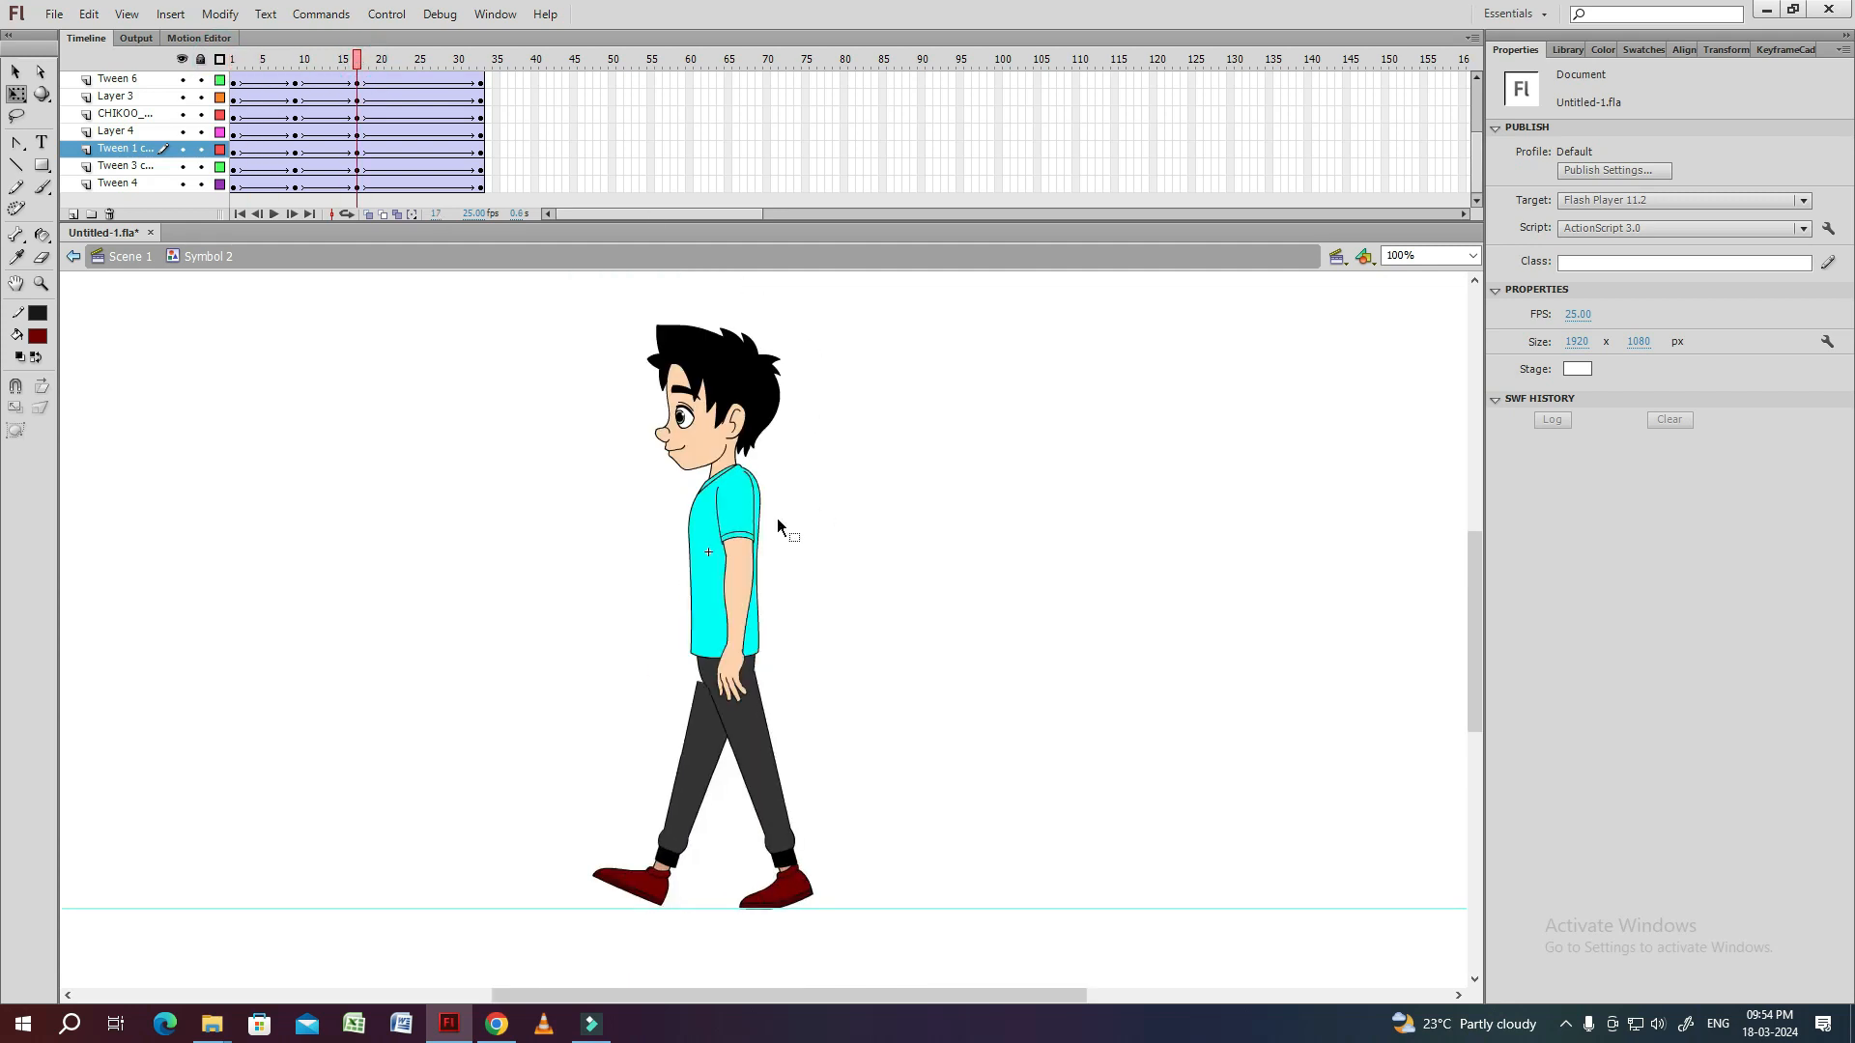
pyautogui.click(741, 515)
pyautogui.hotkey('ctrl', '=')
pyautogui.moveTo(885, 683); pyautogui.dragTo(876, 465)
pyautogui.keyDown('shift'); pyautogui.click(753, 580); pyautogui.keyUp('shift')
pyautogui.keyDown('shift'); pyautogui.click(749, 703); pyautogui.keyUp('shift')
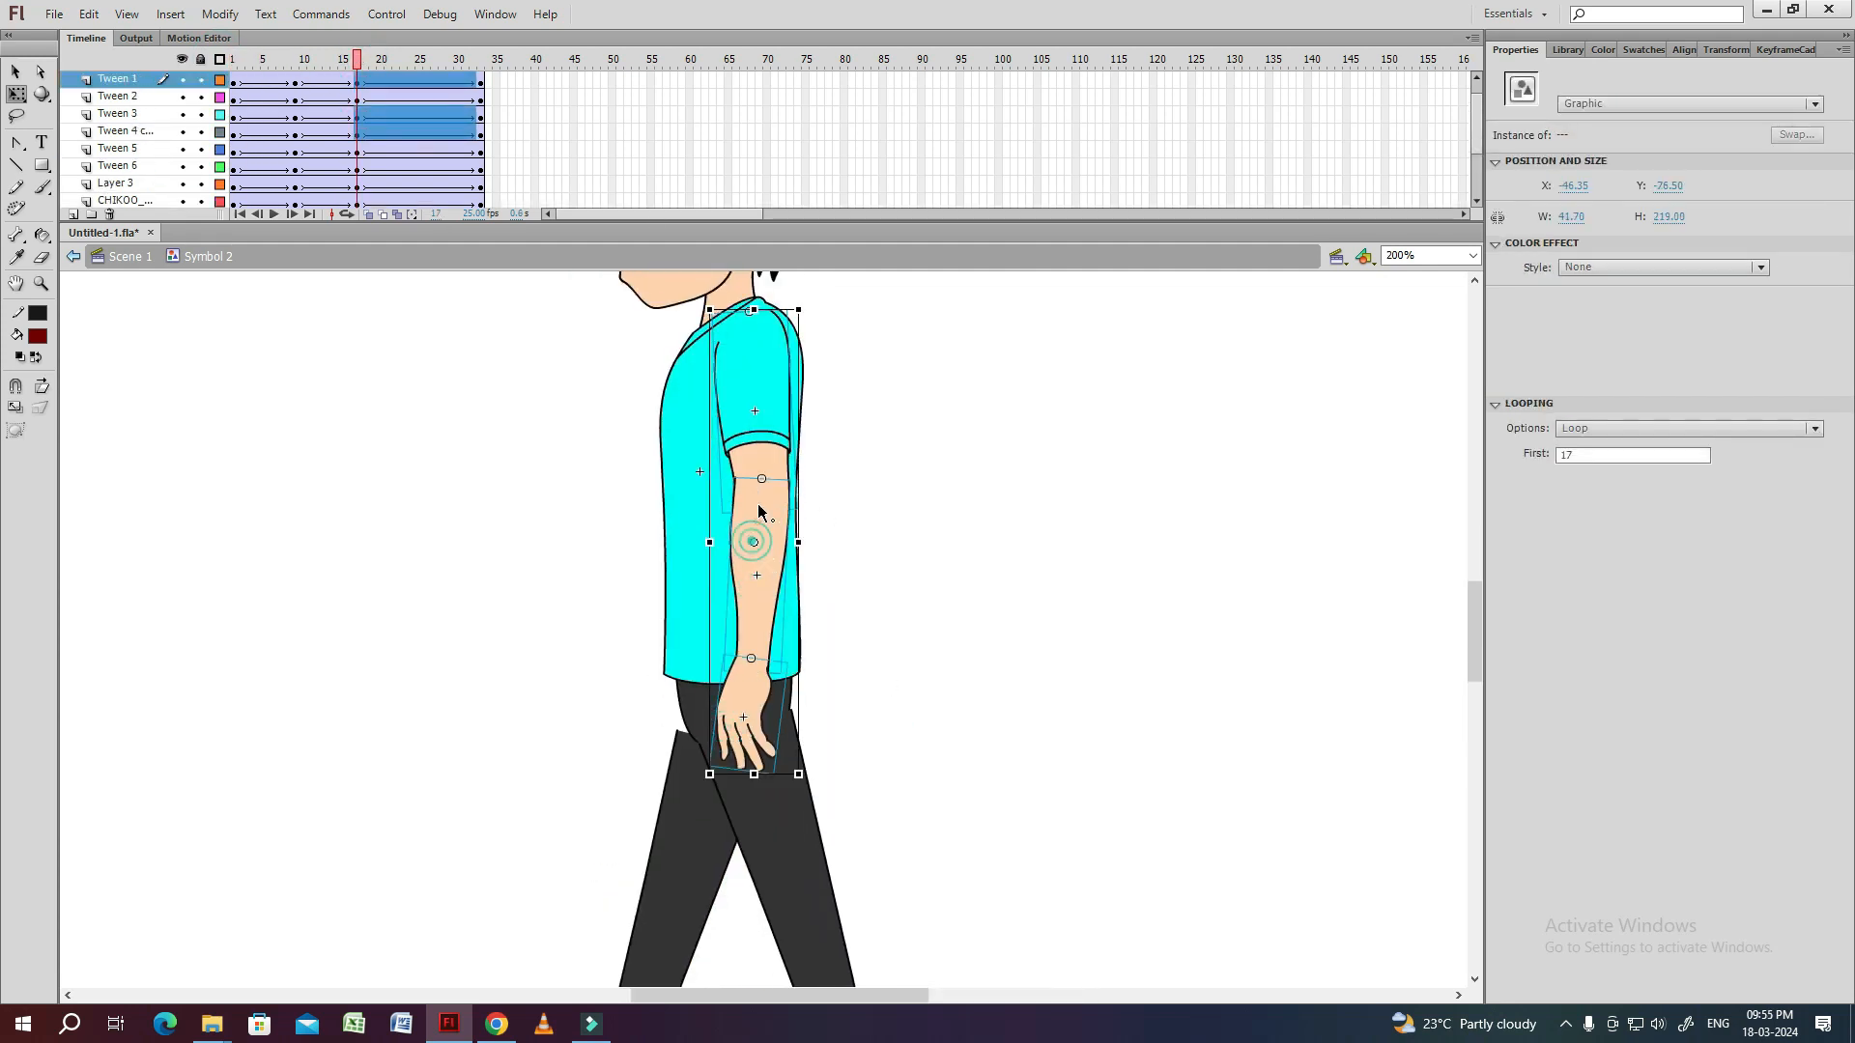
pyautogui.moveTo(812, 773); pyautogui.dragTo(751, 758)
pyautogui.click(658, 703)
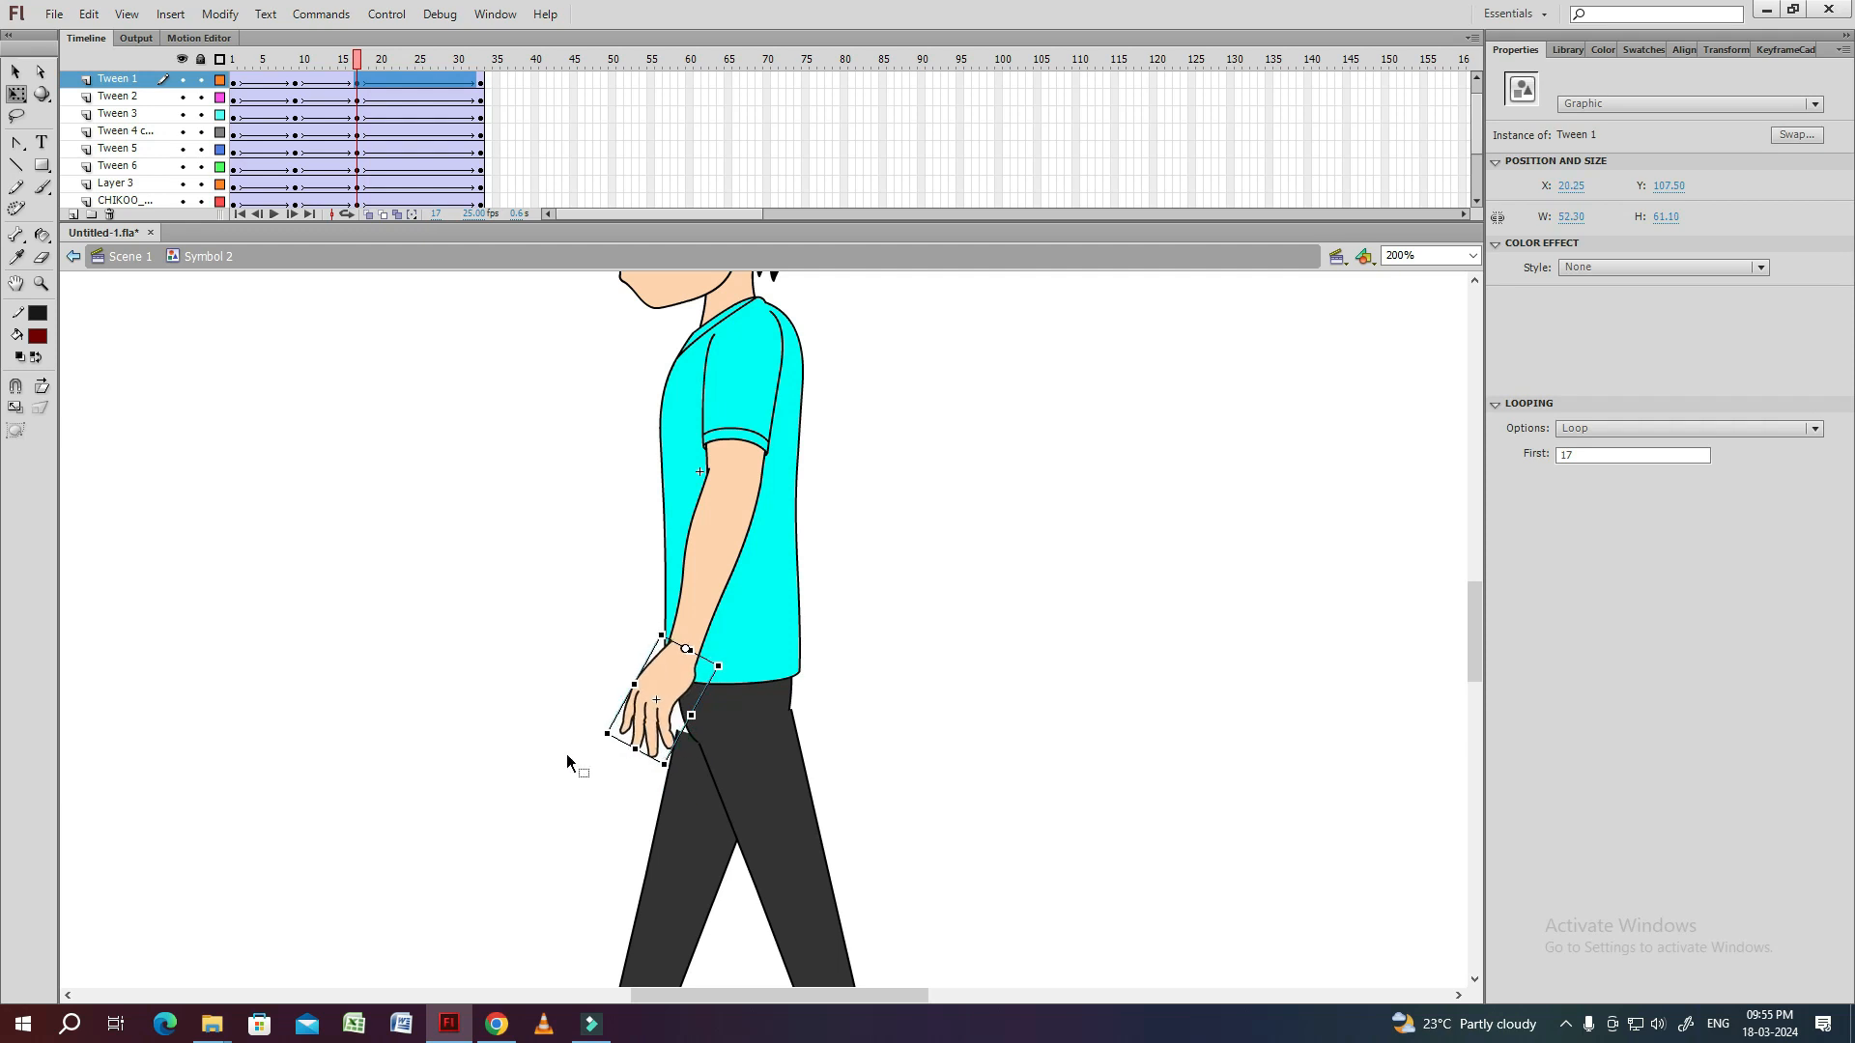
# Display the shirt torso and pelvis layers as outlines at frame 17 to reveal the far arm.
pyautogui.click(763, 618)
pyautogui.click(219, 148)
pyautogui.click(766, 664)
pyautogui.click(220, 201)
# Swing the far sleeve, forearm and hand backward behind the body at frame 17 and refine the hand's angle.
pyautogui.click(723, 703)
pyautogui.keyDown('shift'); pyautogui.click(731, 595); pyautogui.keyUp('shift')
pyautogui.keyDown('shift'); pyautogui.click(693, 434); pyautogui.keyUp('shift')
pyautogui.moveTo(770, 765); pyautogui.dragTo(897, 722)
pyautogui.keyDown('shift'); pyautogui.click(784, 452); pyautogui.keyUp('shift')
pyautogui.click(883, 744)
pyautogui.click(838, 713)
pyautogui.click(922, 678)
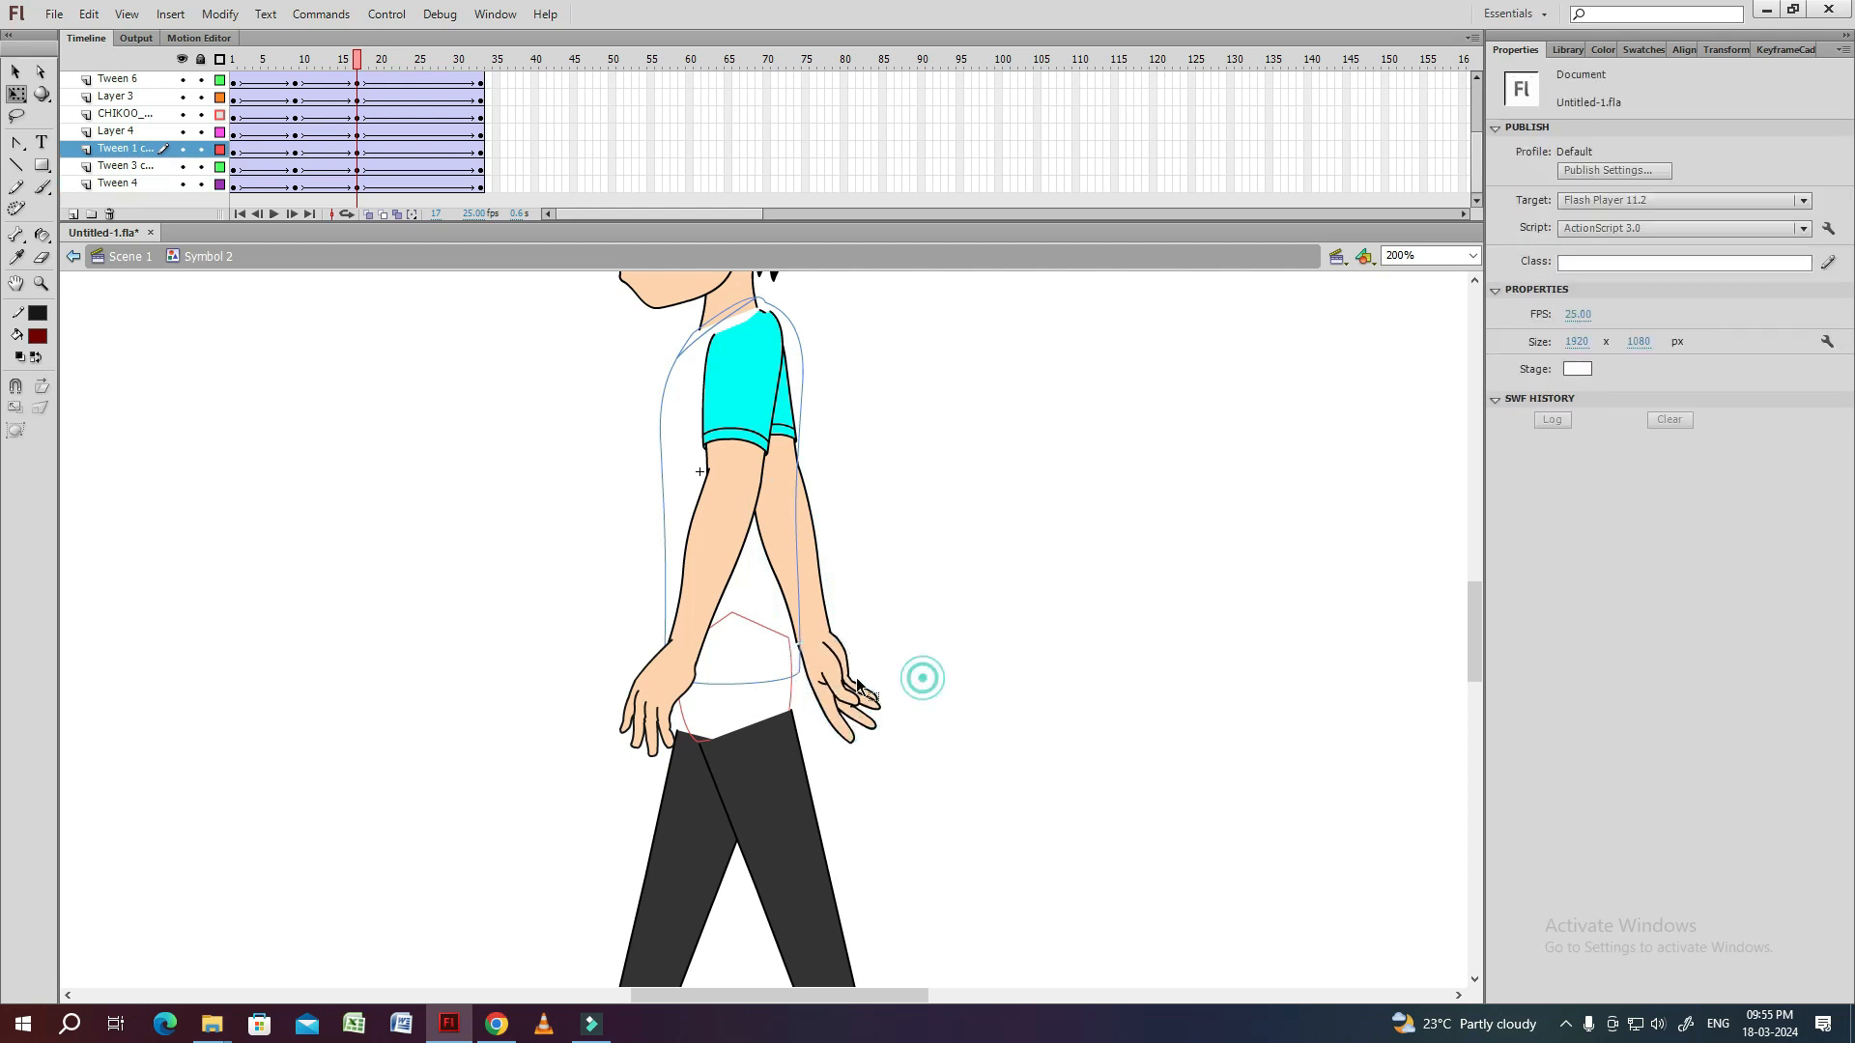
pyautogui.click(869, 584)
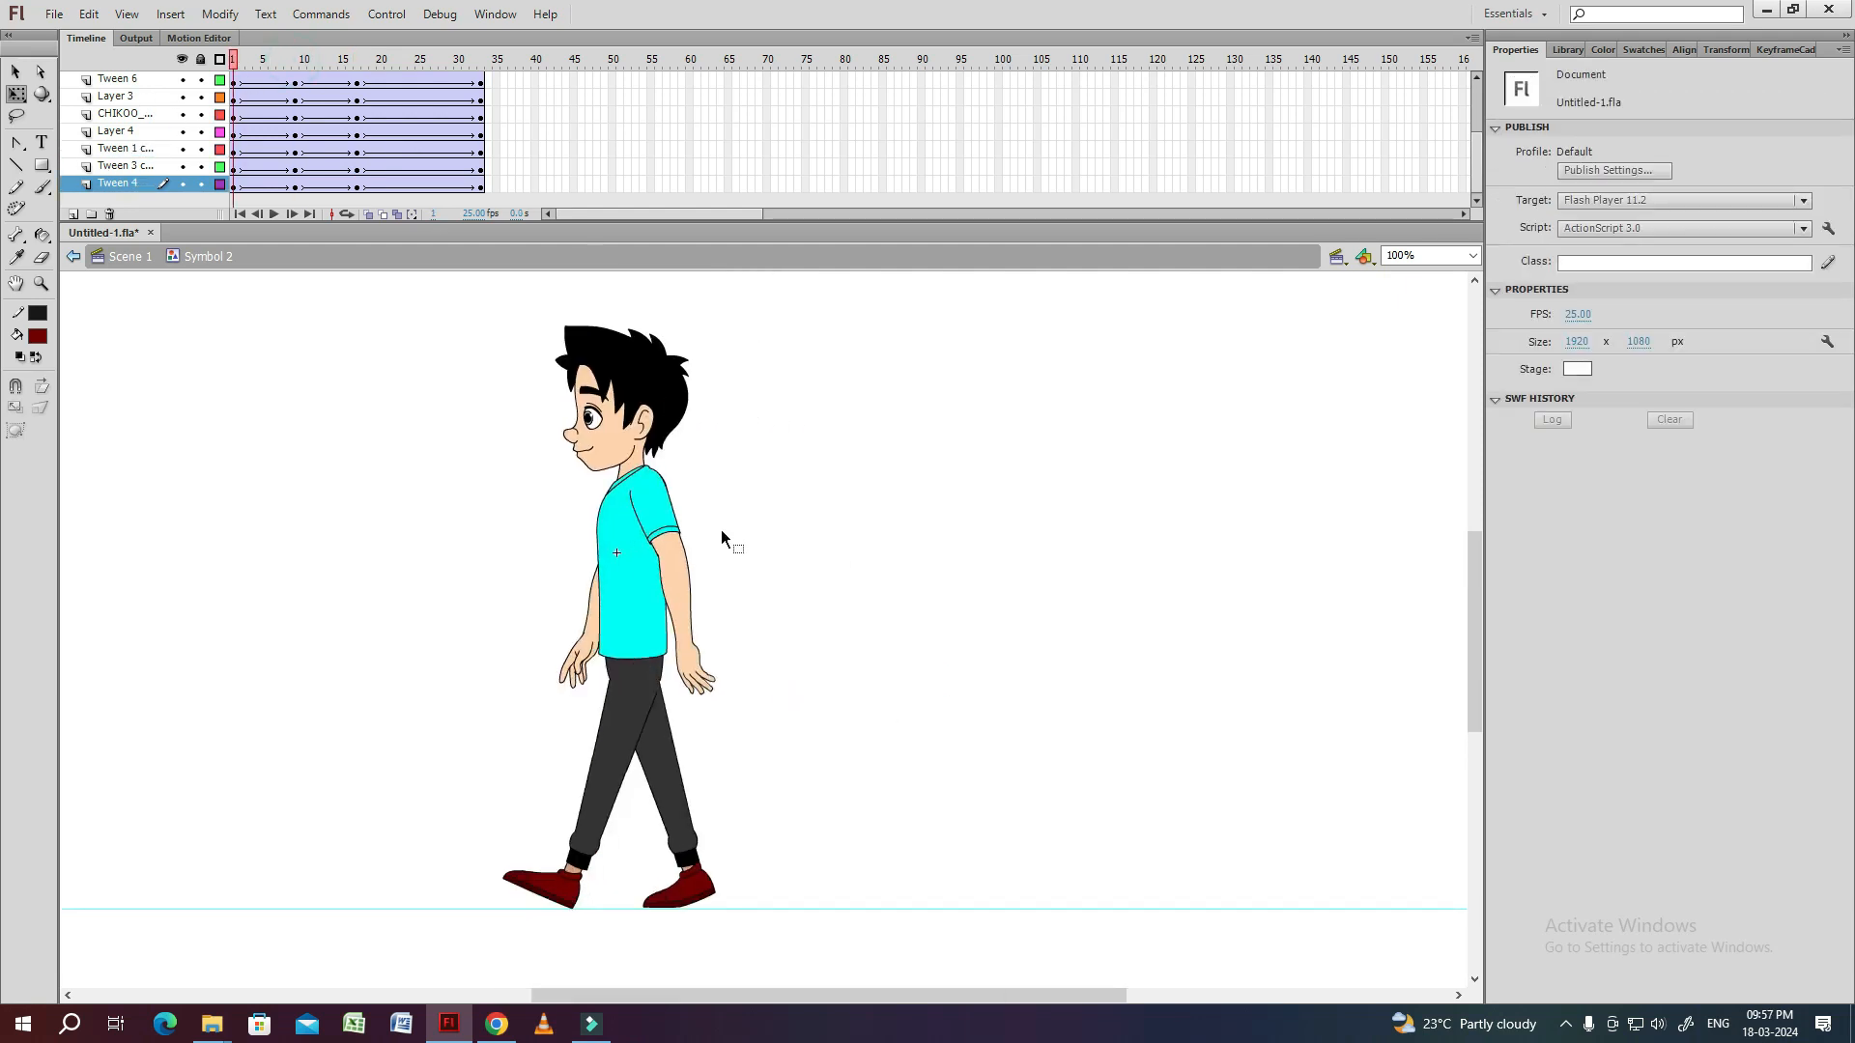
# Select everything except the legs at frame 1 and nudge the upper body down.
pyautogui.hotkey('ctrl', 'a')
pyautogui.keyDown('shift'); pyautogui.click(619, 726); pyautogui.keyUp('shift')
pyautogui.press('Down')
pyautogui.press('Down')
pyautogui.press('Down')
pyautogui.press('Down')
pyautogui.press('Down')
pyautogui.press('Down')
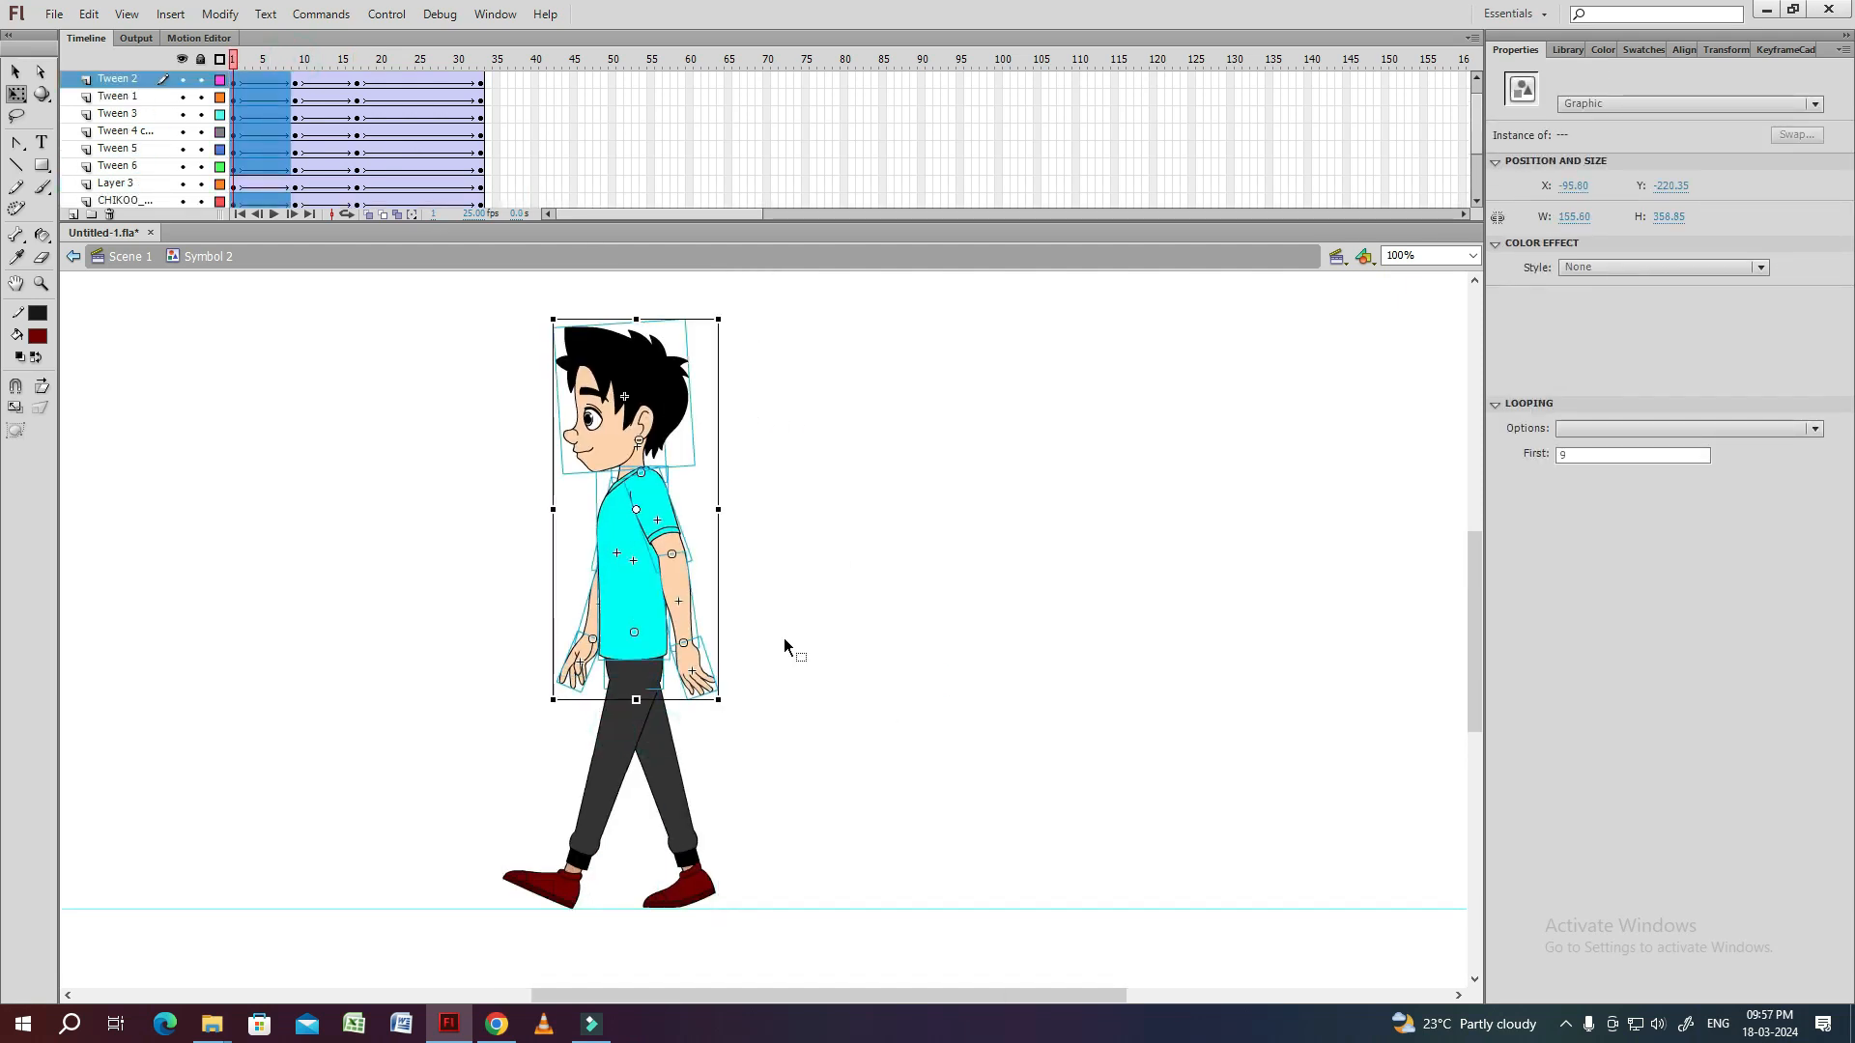
# Select everything except the legs at frame 17 and nudge the upper body down.
pyautogui.moveTo(364, 68); pyautogui.dragTo(358, 146)
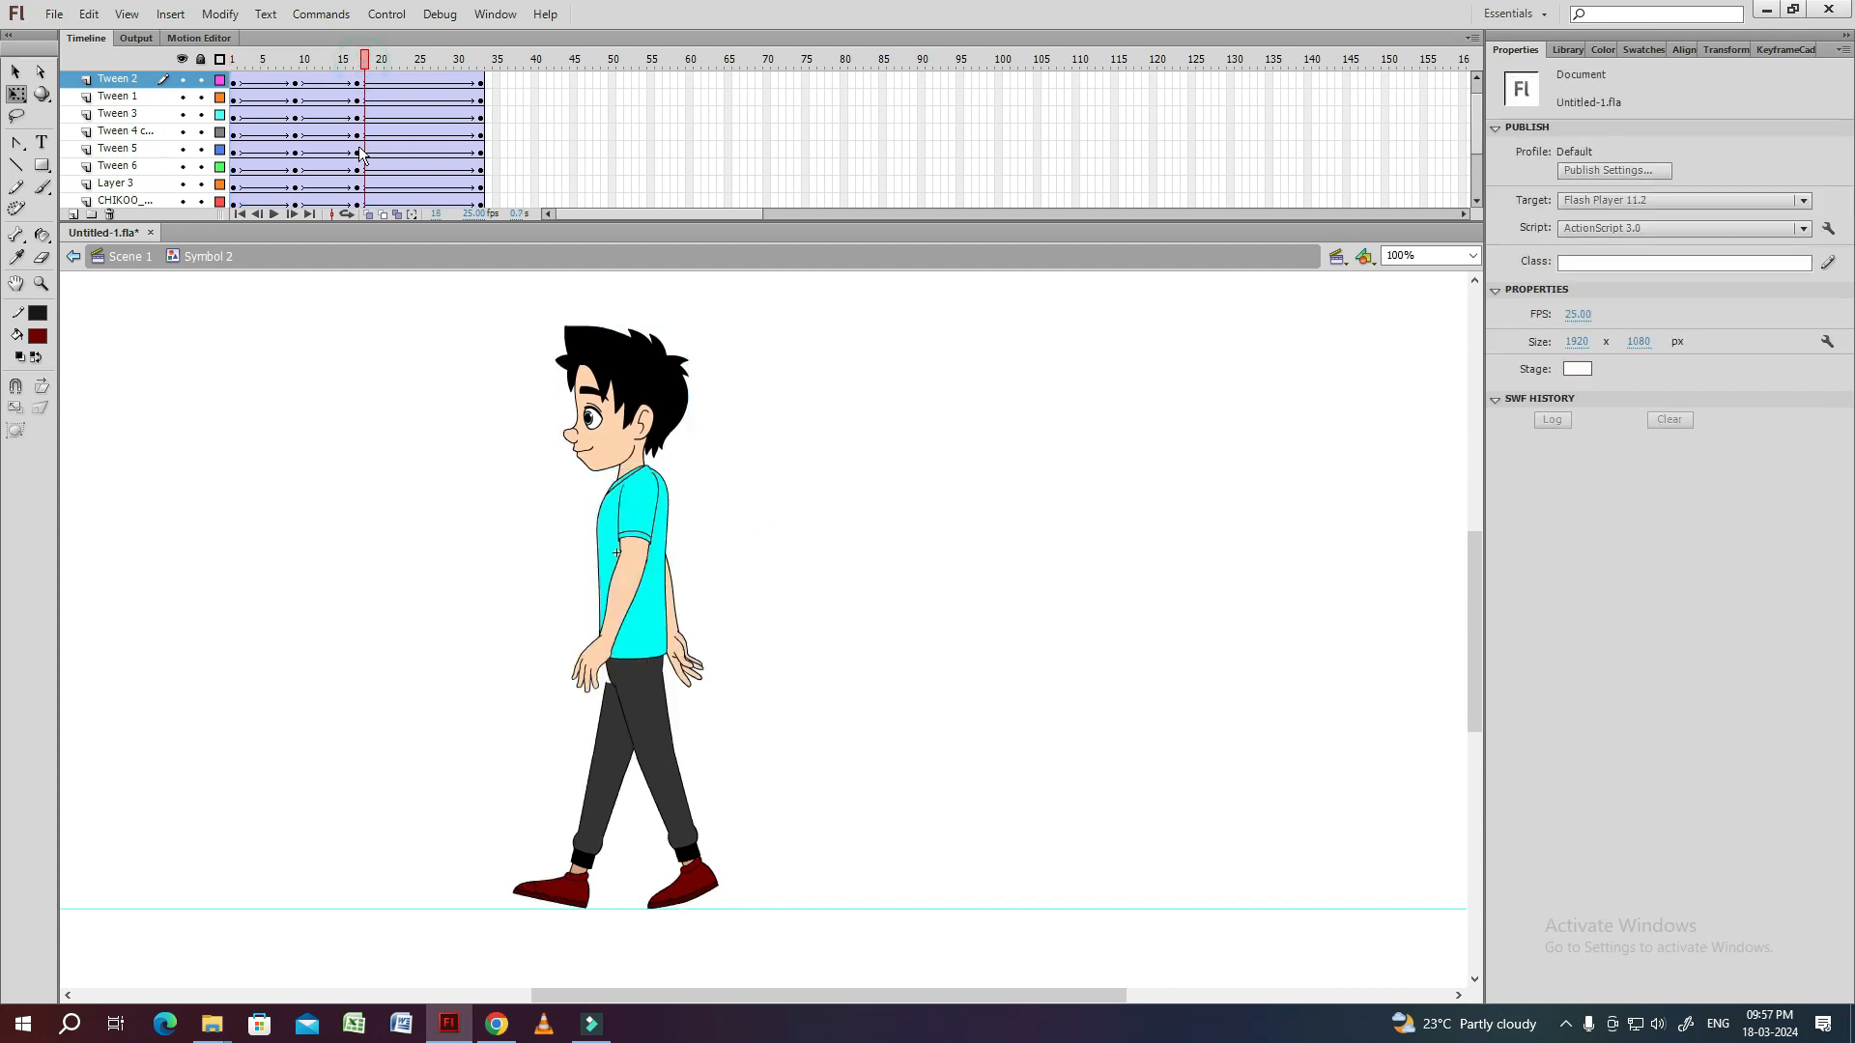
pyautogui.hotkey('ctrl', 'a')
pyautogui.keyDown('shift'); pyautogui.click(663, 748); pyautogui.keyUp('shift')
pyautogui.press('Down')
pyautogui.press('Down')
pyautogui.press('Down')
pyautogui.press('Down')
pyautogui.press('Down')
pyautogui.press('Down')
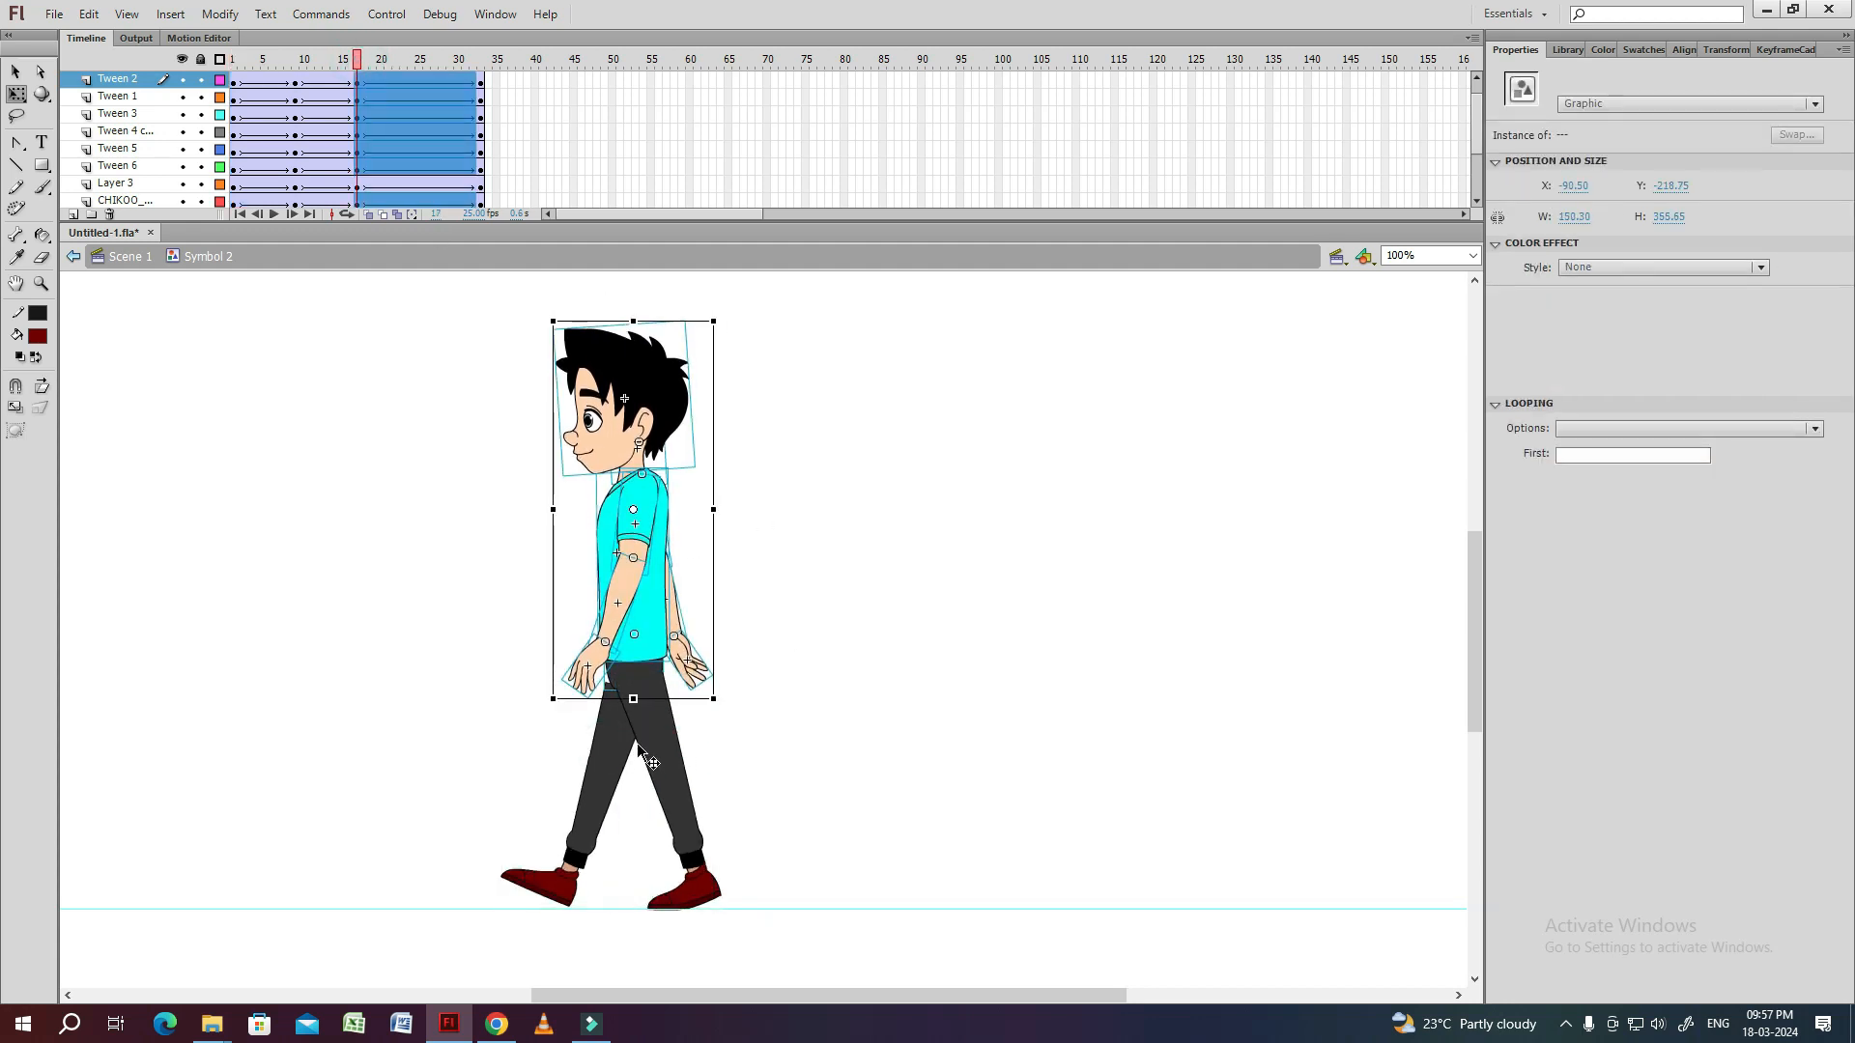
# Lean the upper body slightly forward from the hips at frame 1 and tilt the head forward.
pyautogui.moveTo(358, 66); pyautogui.dragTo(205, 92)
pyautogui.hotkey('ctrl', 'a')
pyautogui.keyDown('shift'); pyautogui.click(617, 721); pyautogui.keyUp('shift')
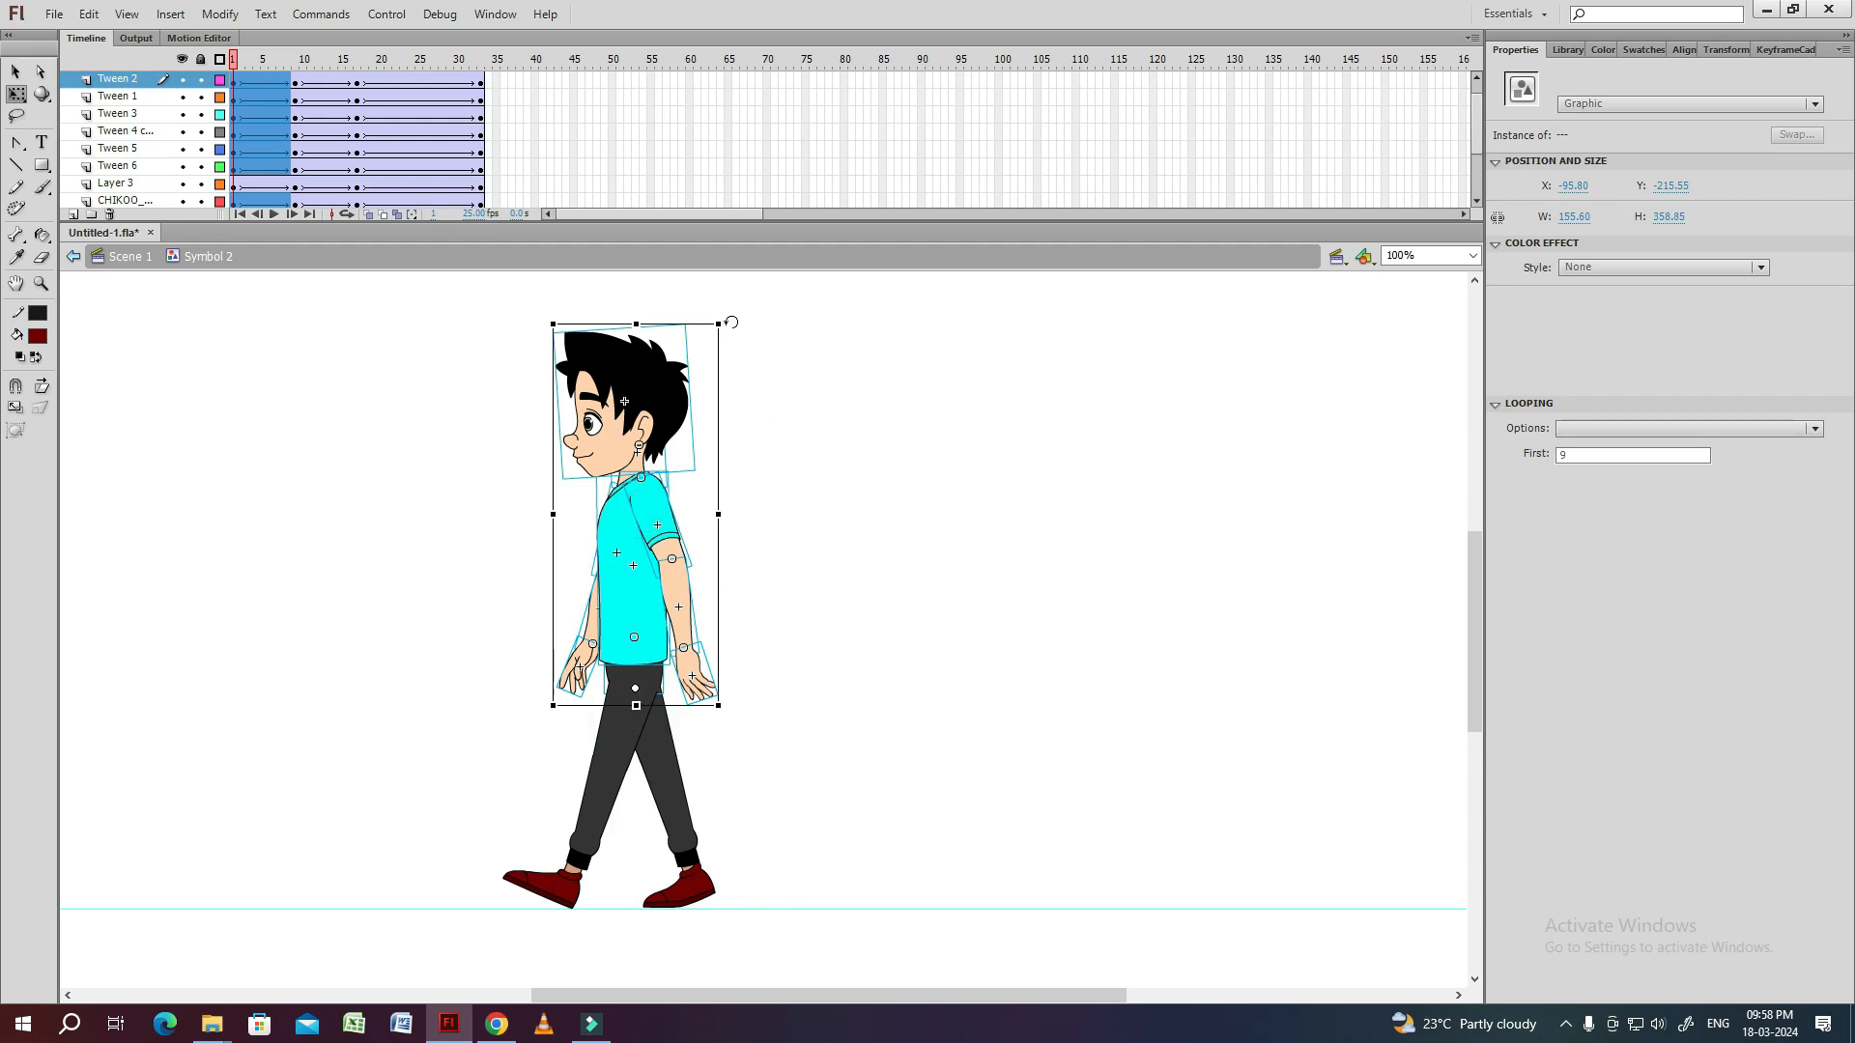
pyautogui.click(684, 348)
pyautogui.moveTo(694, 334); pyautogui.dragTo(683, 316)
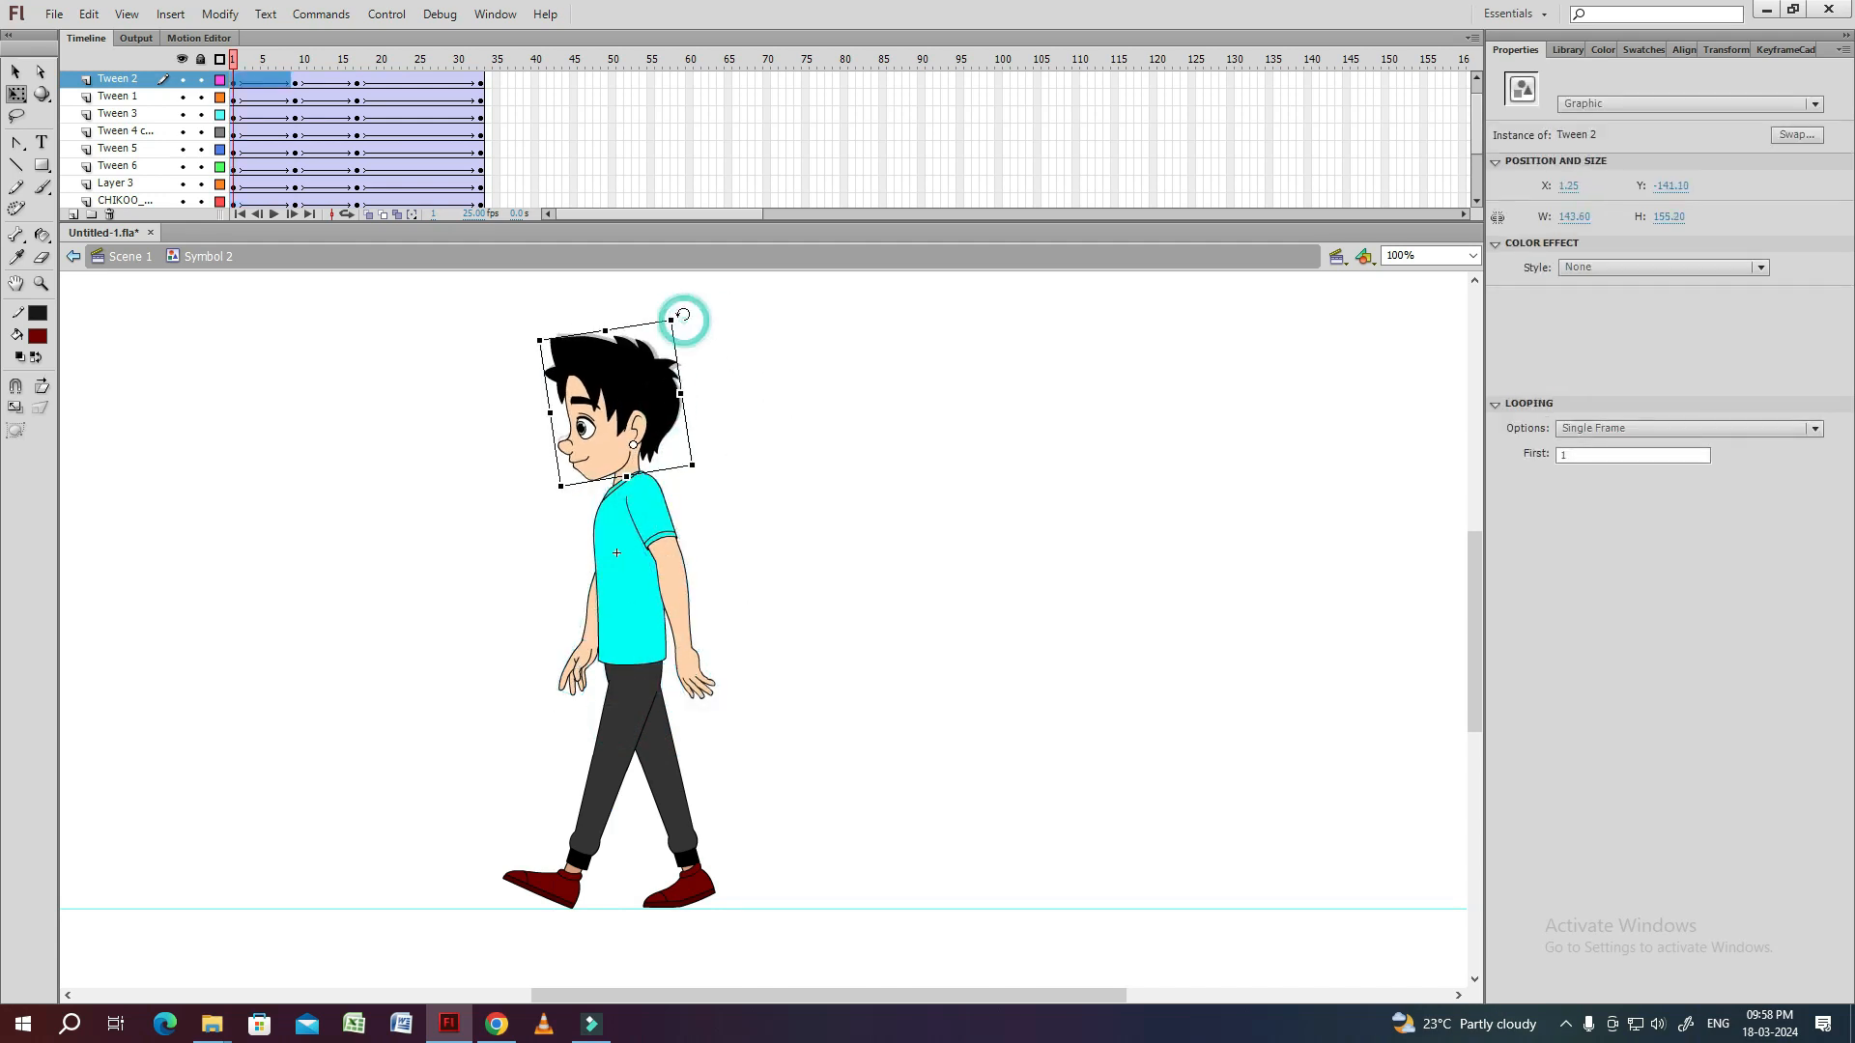
pyautogui.click(724, 404)
# Lean the upper body slightly forward from the hips at frame 17, leaving the legs unselected.
pyautogui.click(357, 61)
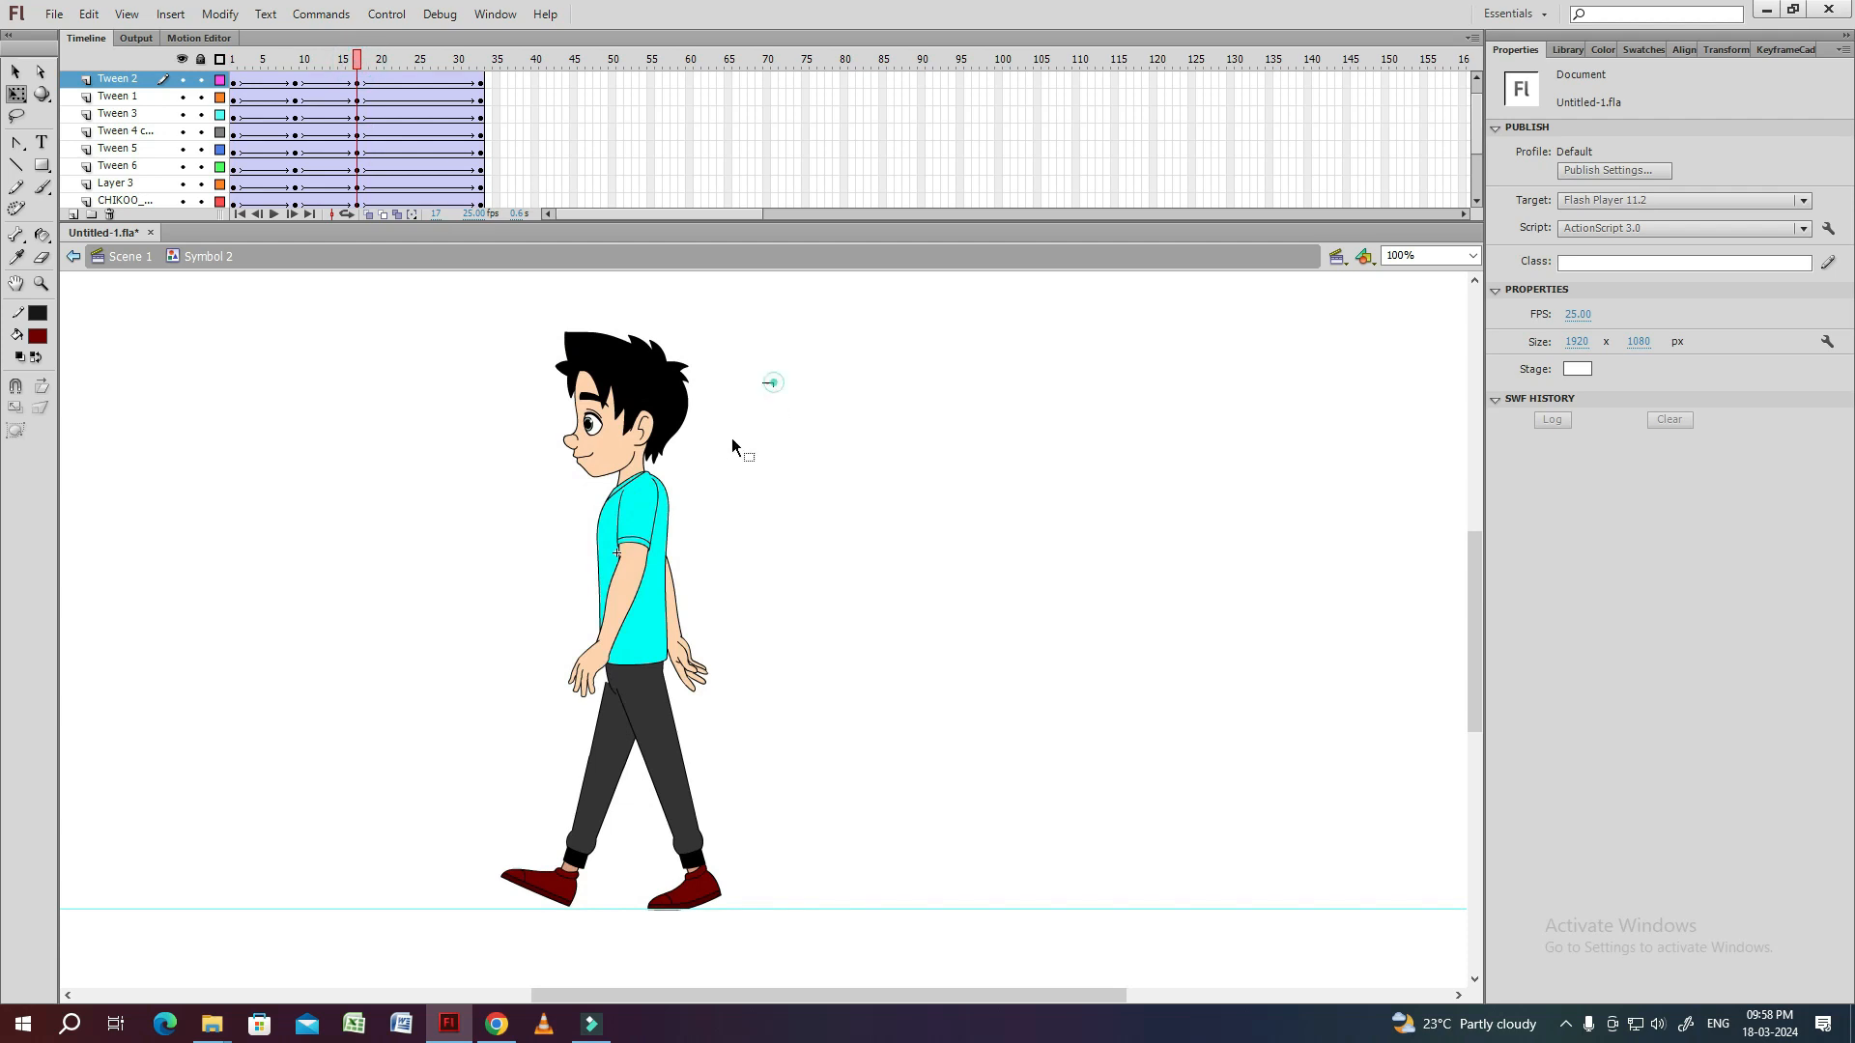
pyautogui.hotkey('ctrl', 'a')
pyautogui.keyDown('shift'); pyautogui.click(647, 701); pyautogui.keyUp('shift')
pyautogui.keyDown('shift'); pyautogui.click(595, 739); pyautogui.keyUp('shift')
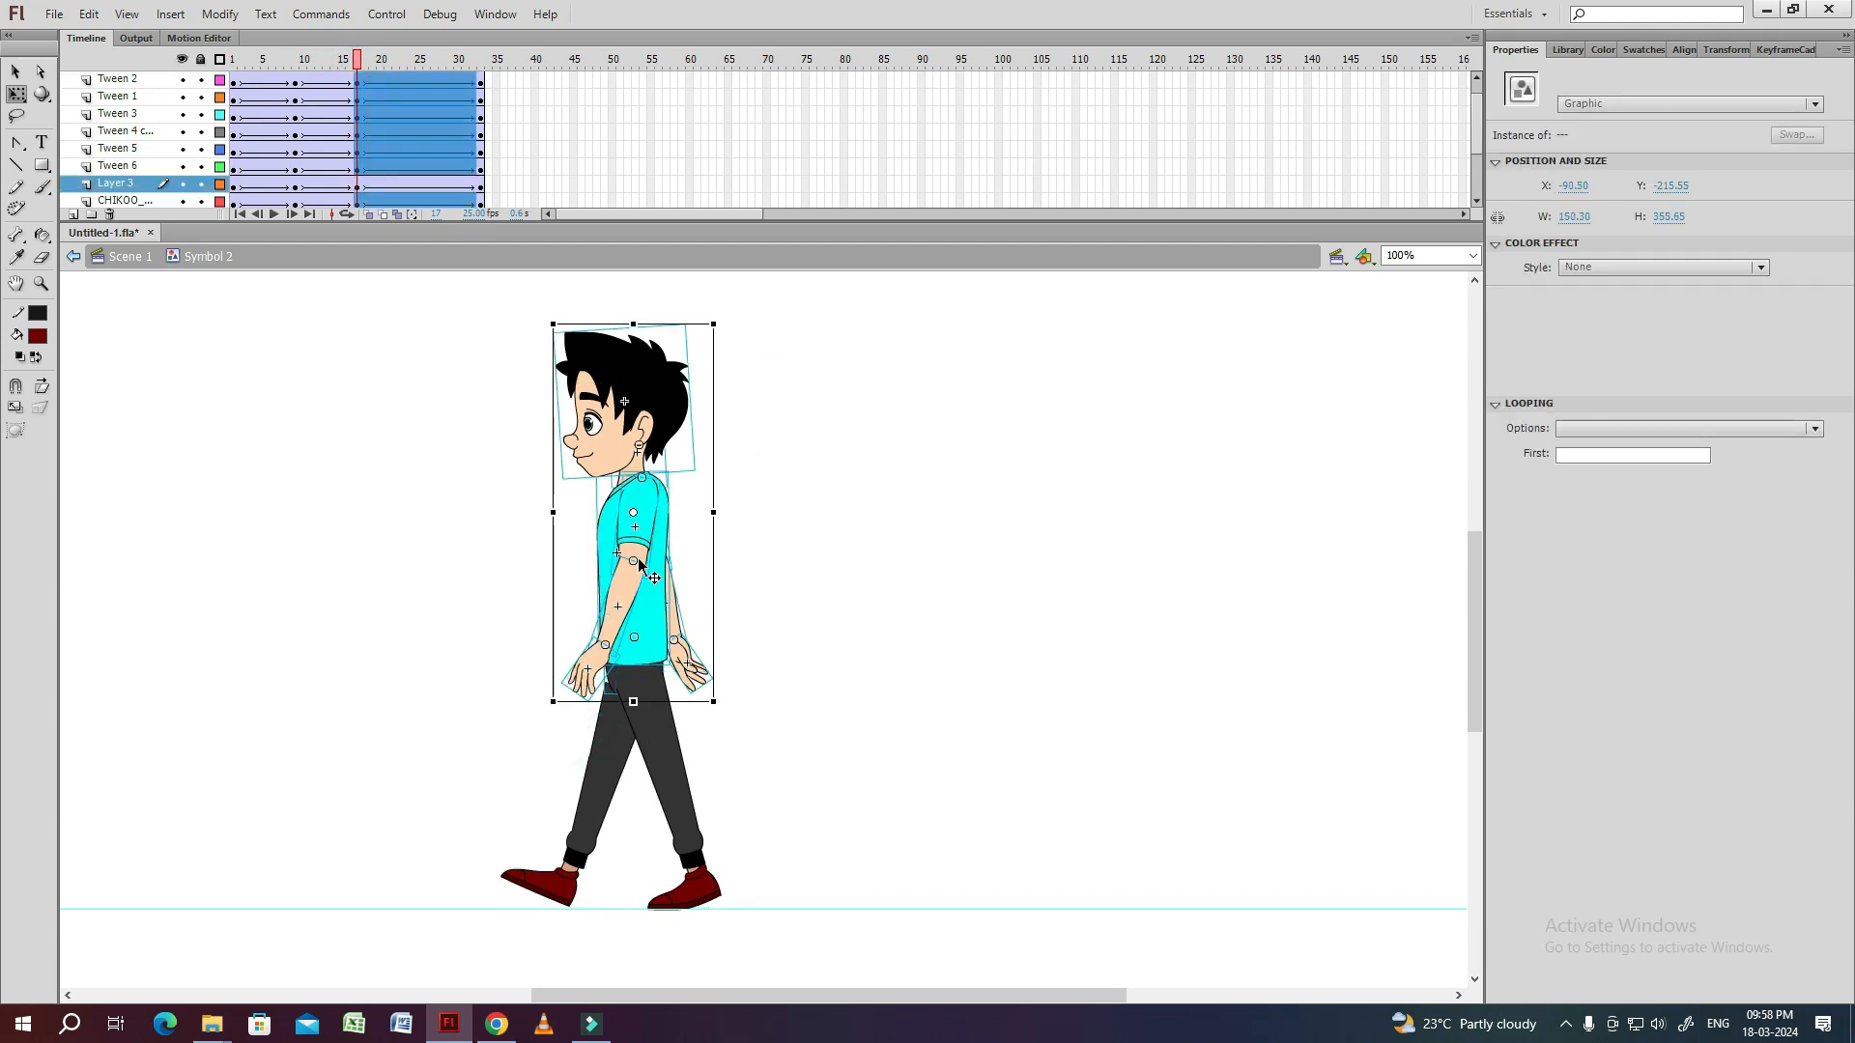
pyautogui.moveTo(724, 323); pyautogui.dragTo(717, 315)
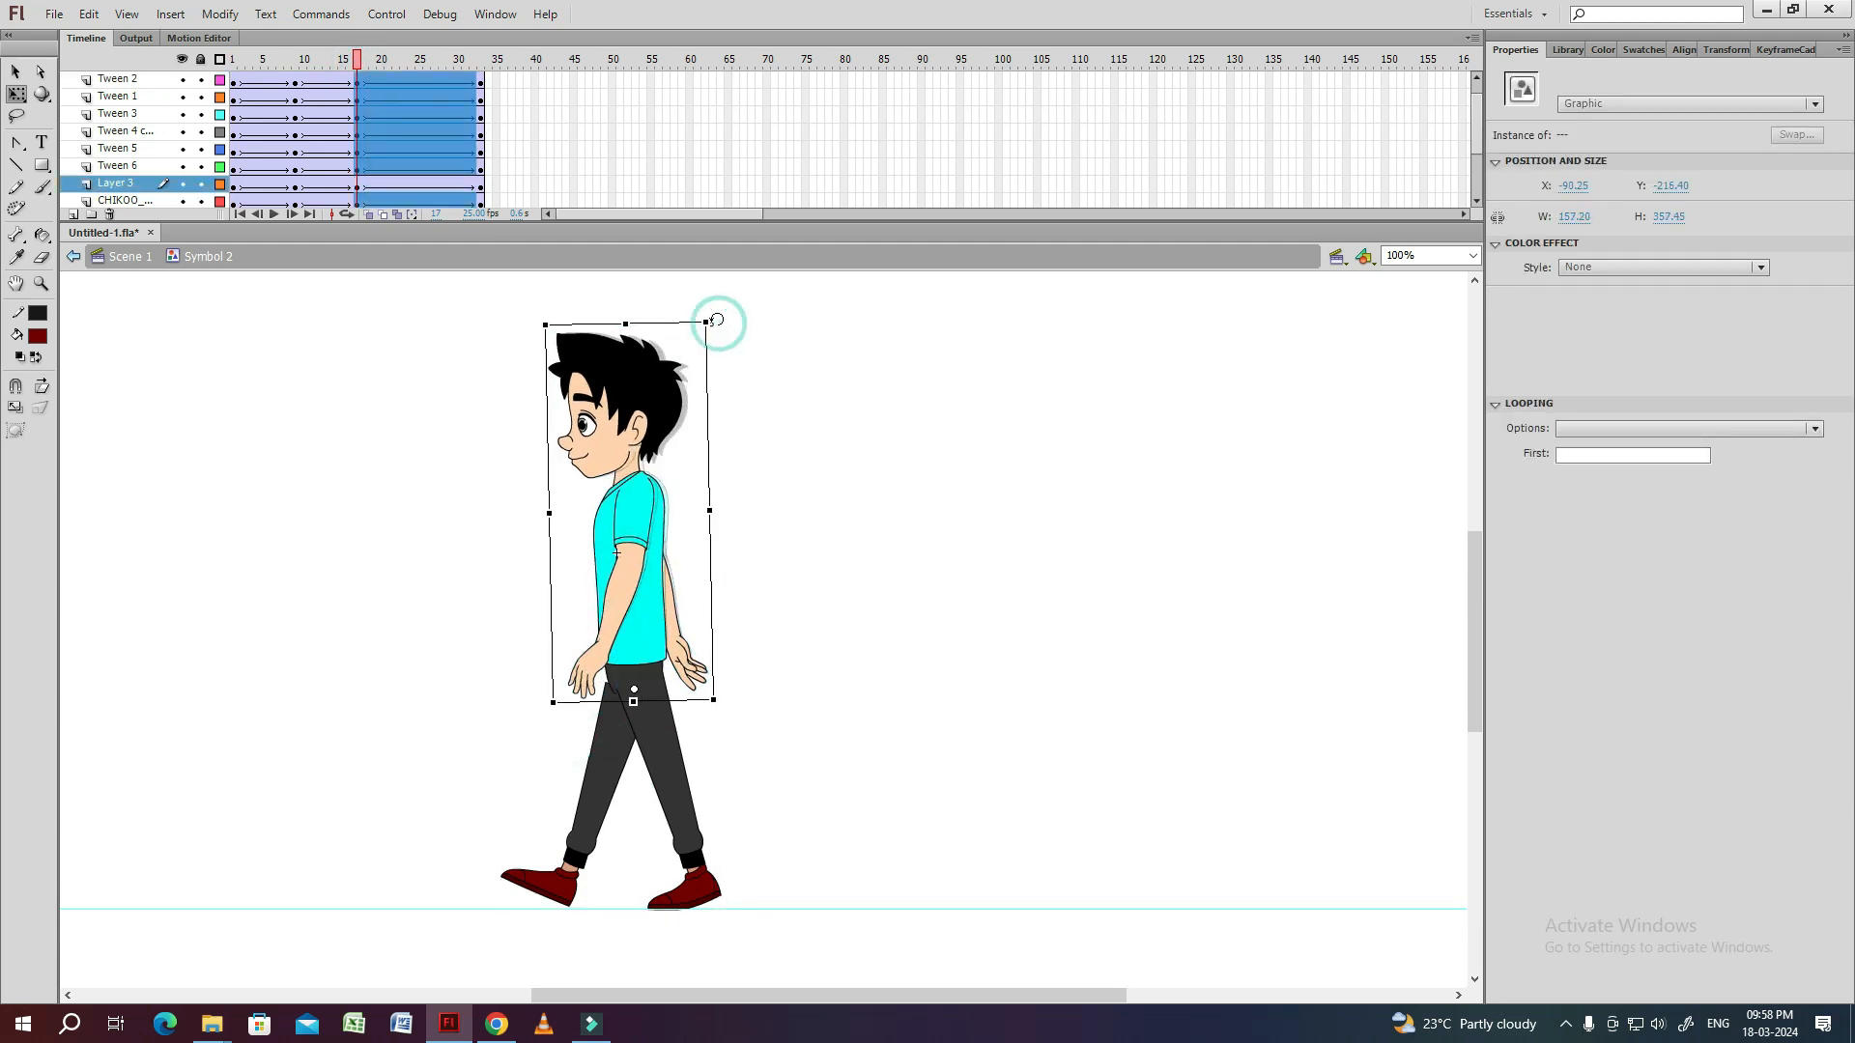
pyautogui.click(769, 482)
# Review the poses at frames 1 and 17 and save the file.
pyautogui.click(236, 85)
pyautogui.moveTo(236, 85); pyautogui.dragTo(357, 85)
pyautogui.click(356, 66)
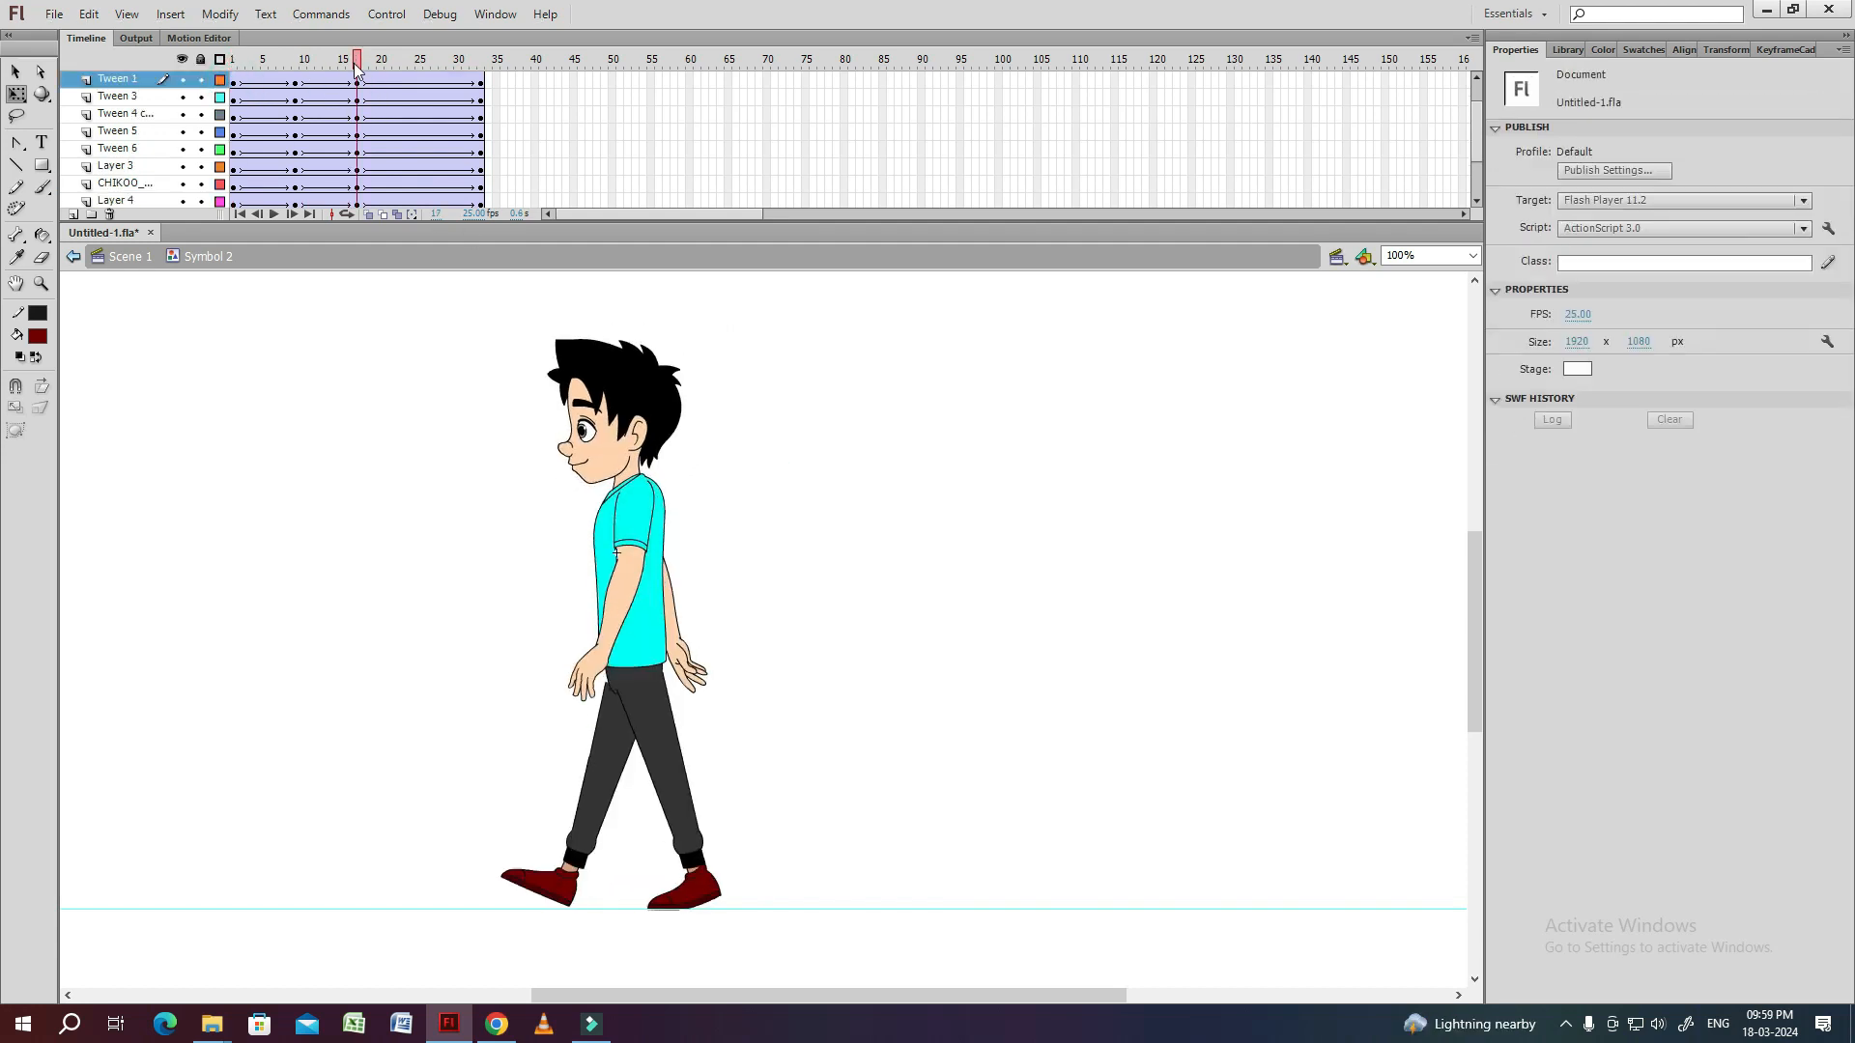
pyautogui.hotkey('ctrl', 's')
# Copy the frame 9 keyframes of all layers to frame 25.
pyautogui.moveTo(1476, 129); pyautogui.dragTo(1478, 81)
pyautogui.moveTo(296, 98); pyautogui.dragTo(293, 266)
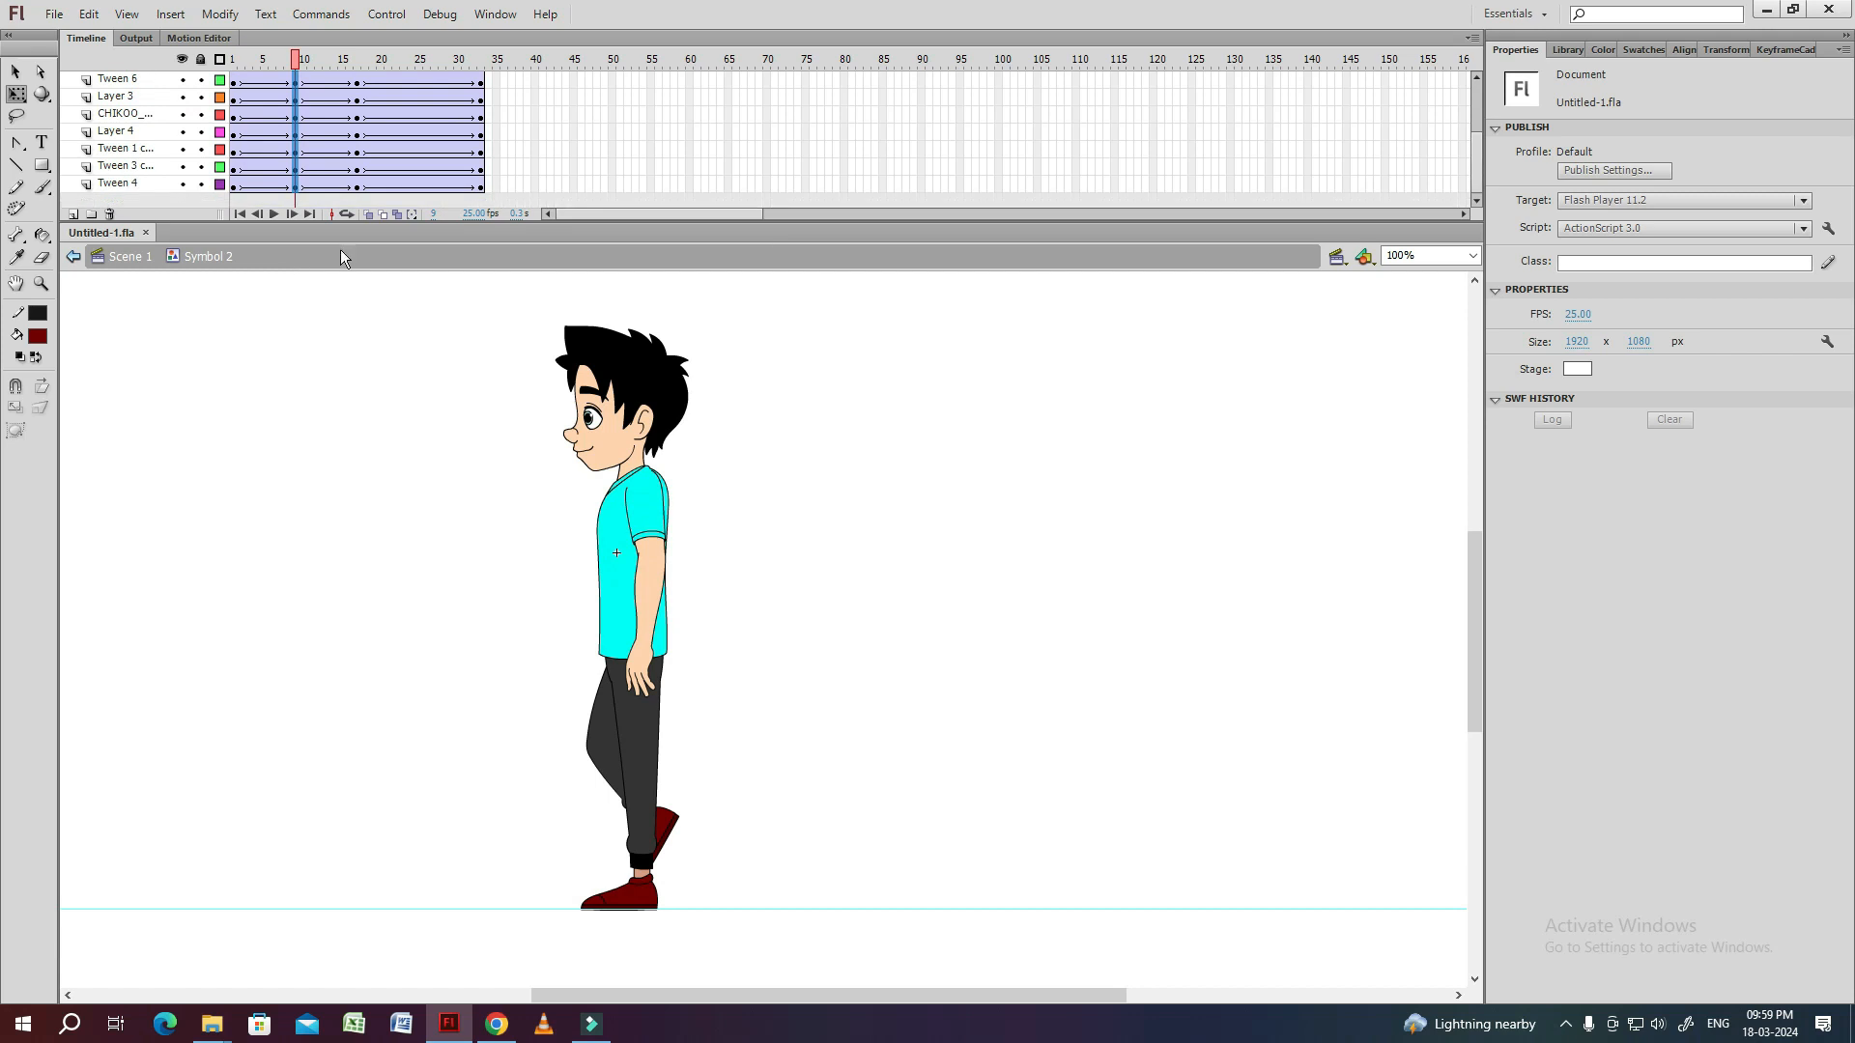
pyautogui.moveTo(1476, 159); pyautogui.dragTo(1478, 94)
pyautogui.moveTo(296, 102); pyautogui.dragTo(420, 99)
# Copy the frame 1 keyframes of all layers to frame 33 and play the walk cycle.
pyautogui.moveTo(235, 101); pyautogui.dragTo(233, 252)
pyautogui.moveTo(235, 189); pyautogui.dragTo(417, 203)
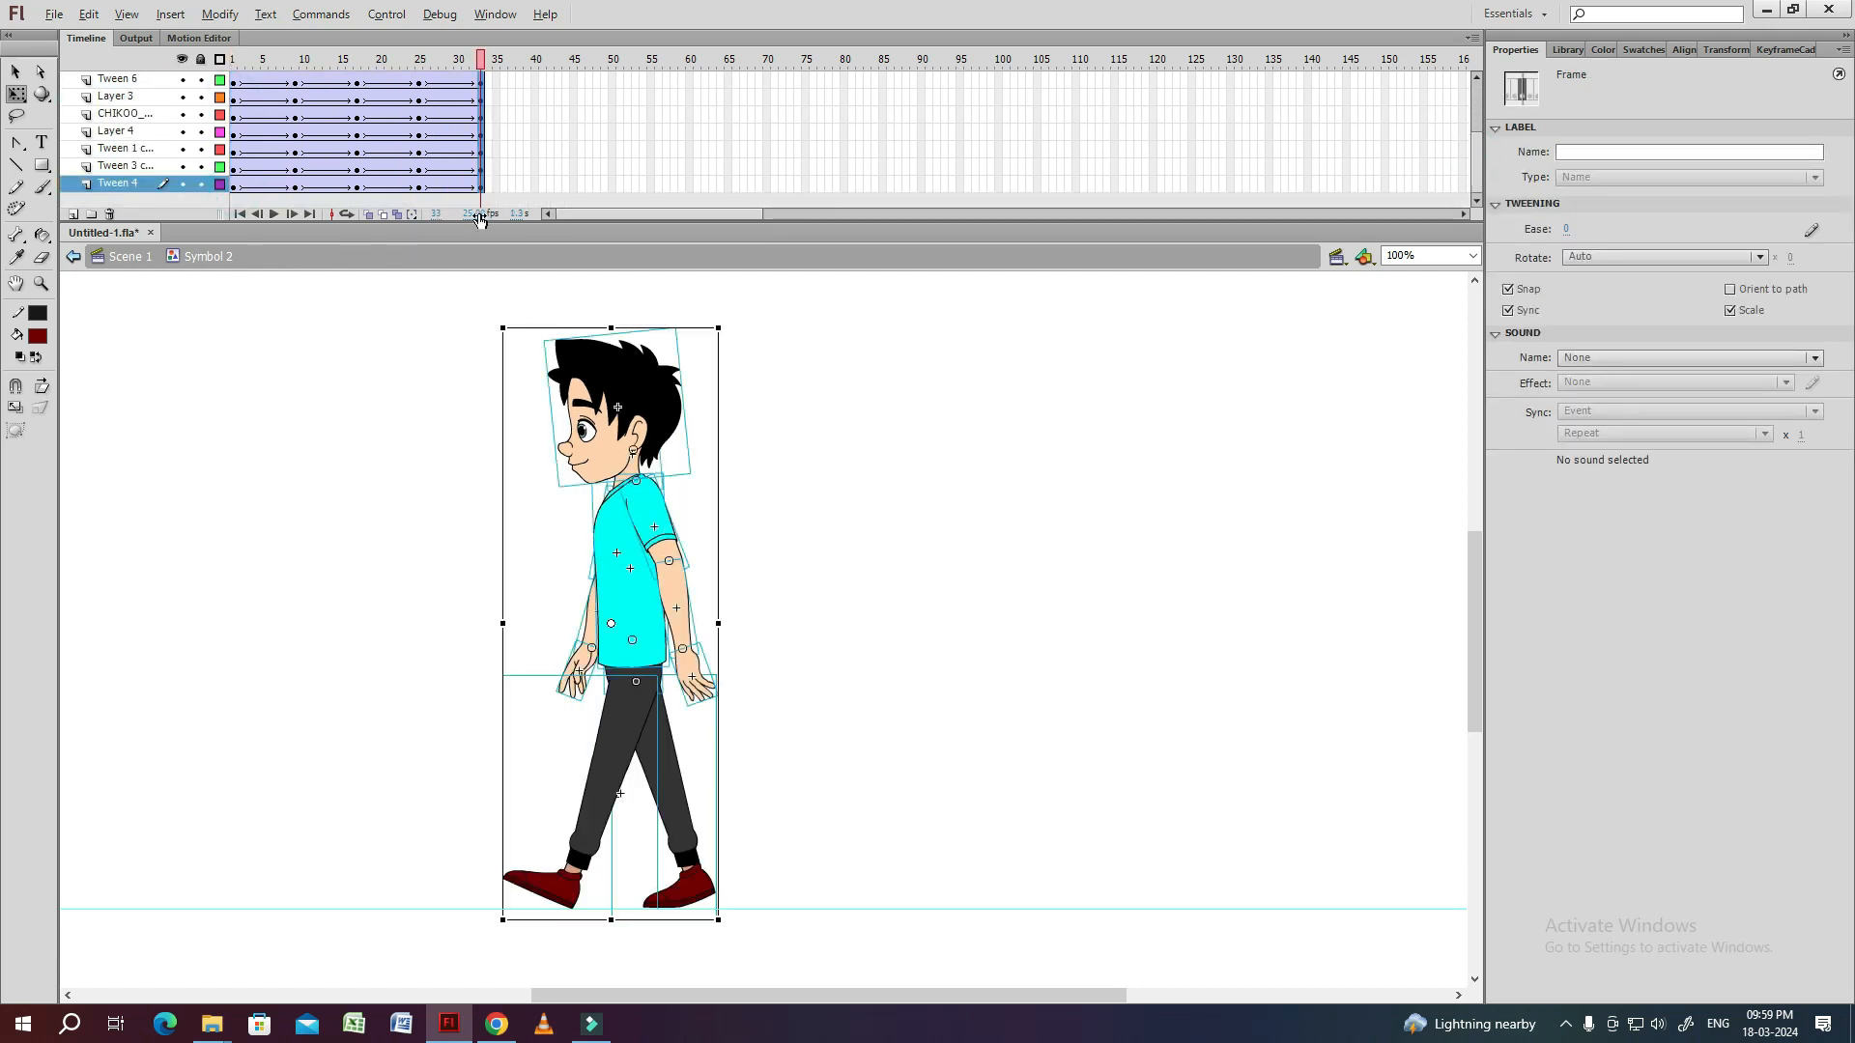
pyautogui.click(698, 298)
pyautogui.press('Return')
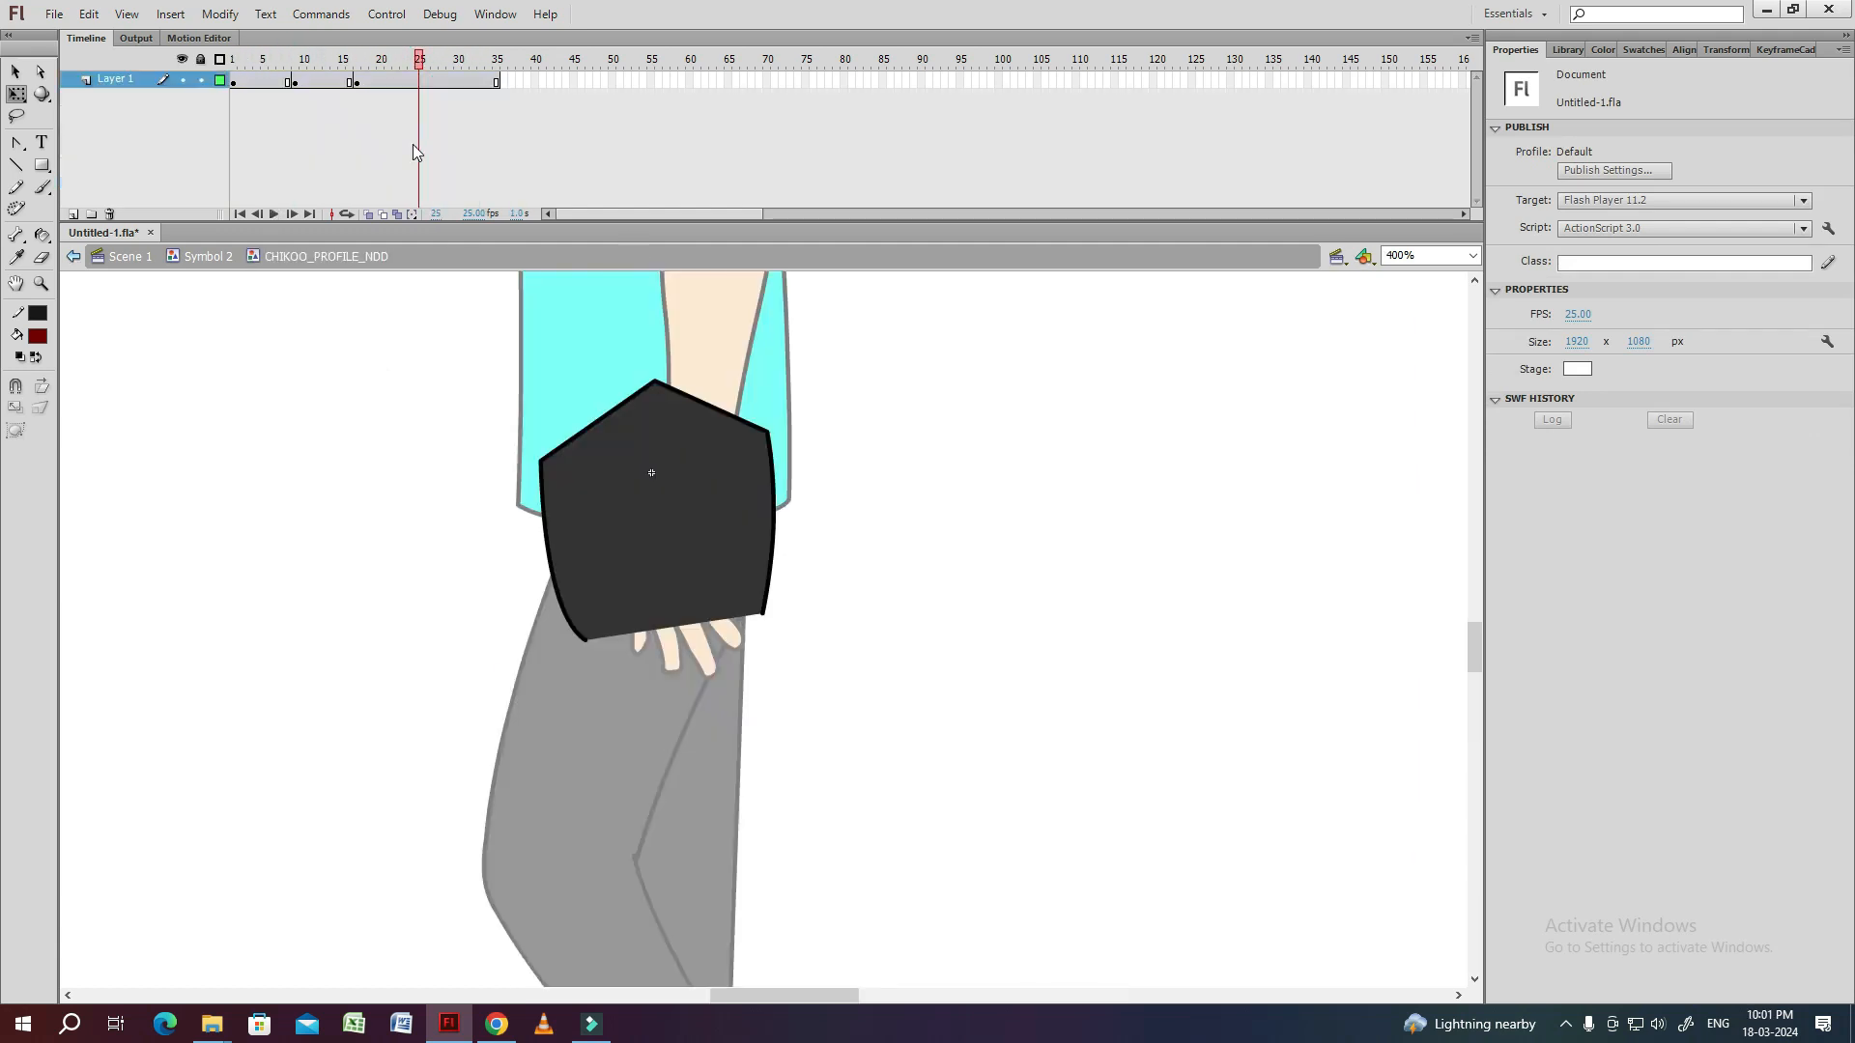
# Insert keyframes inside the pelvis symbol up to frame 33 and remove the excess frames after it.
pyautogui.press('F6')
pyautogui.click(481, 83)
pyautogui.press('F6')
pyautogui.click(498, 83)
pyautogui.click(508, 111)
pyautogui.hotkey('shift', 'F5')
pyautogui.hotkey('shift', 'F5')
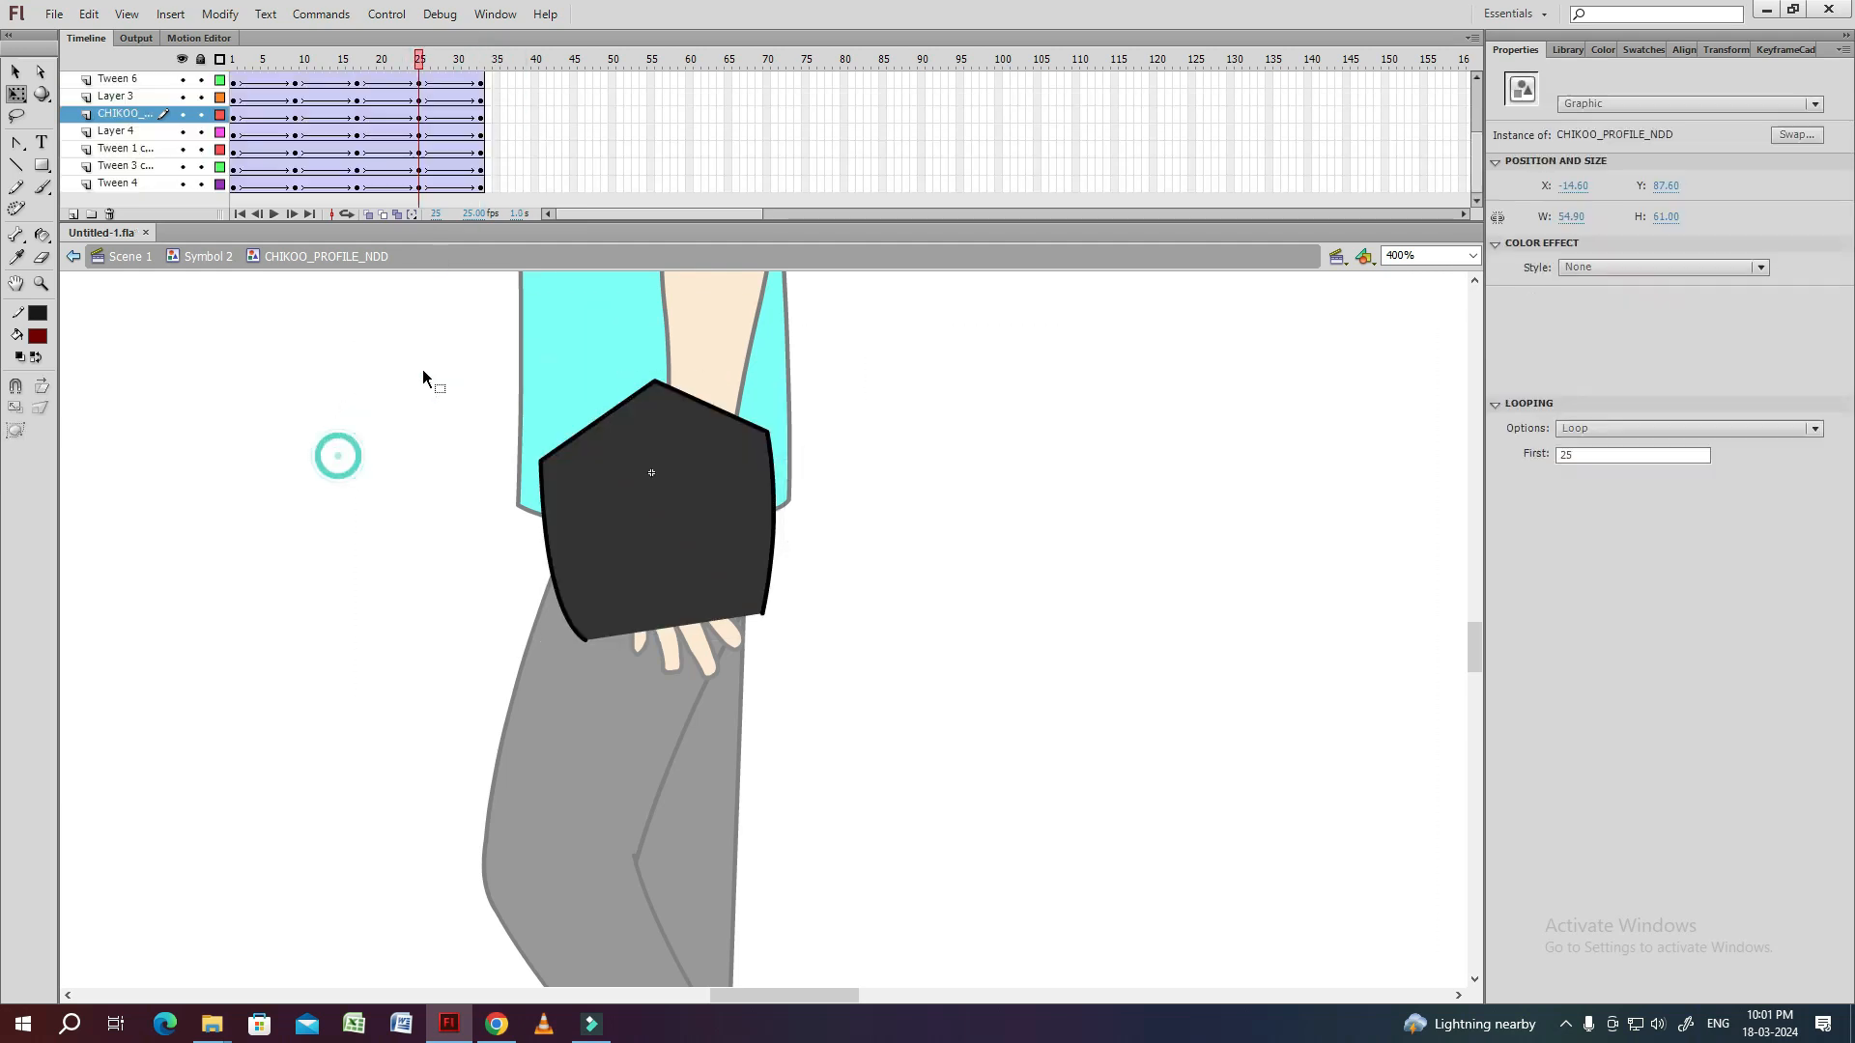
# Reshape the pelvis at frame 25 by pulling its lower back corner inward and bowing the back edge, and exit the symbol.
pyautogui.click(779, 591)
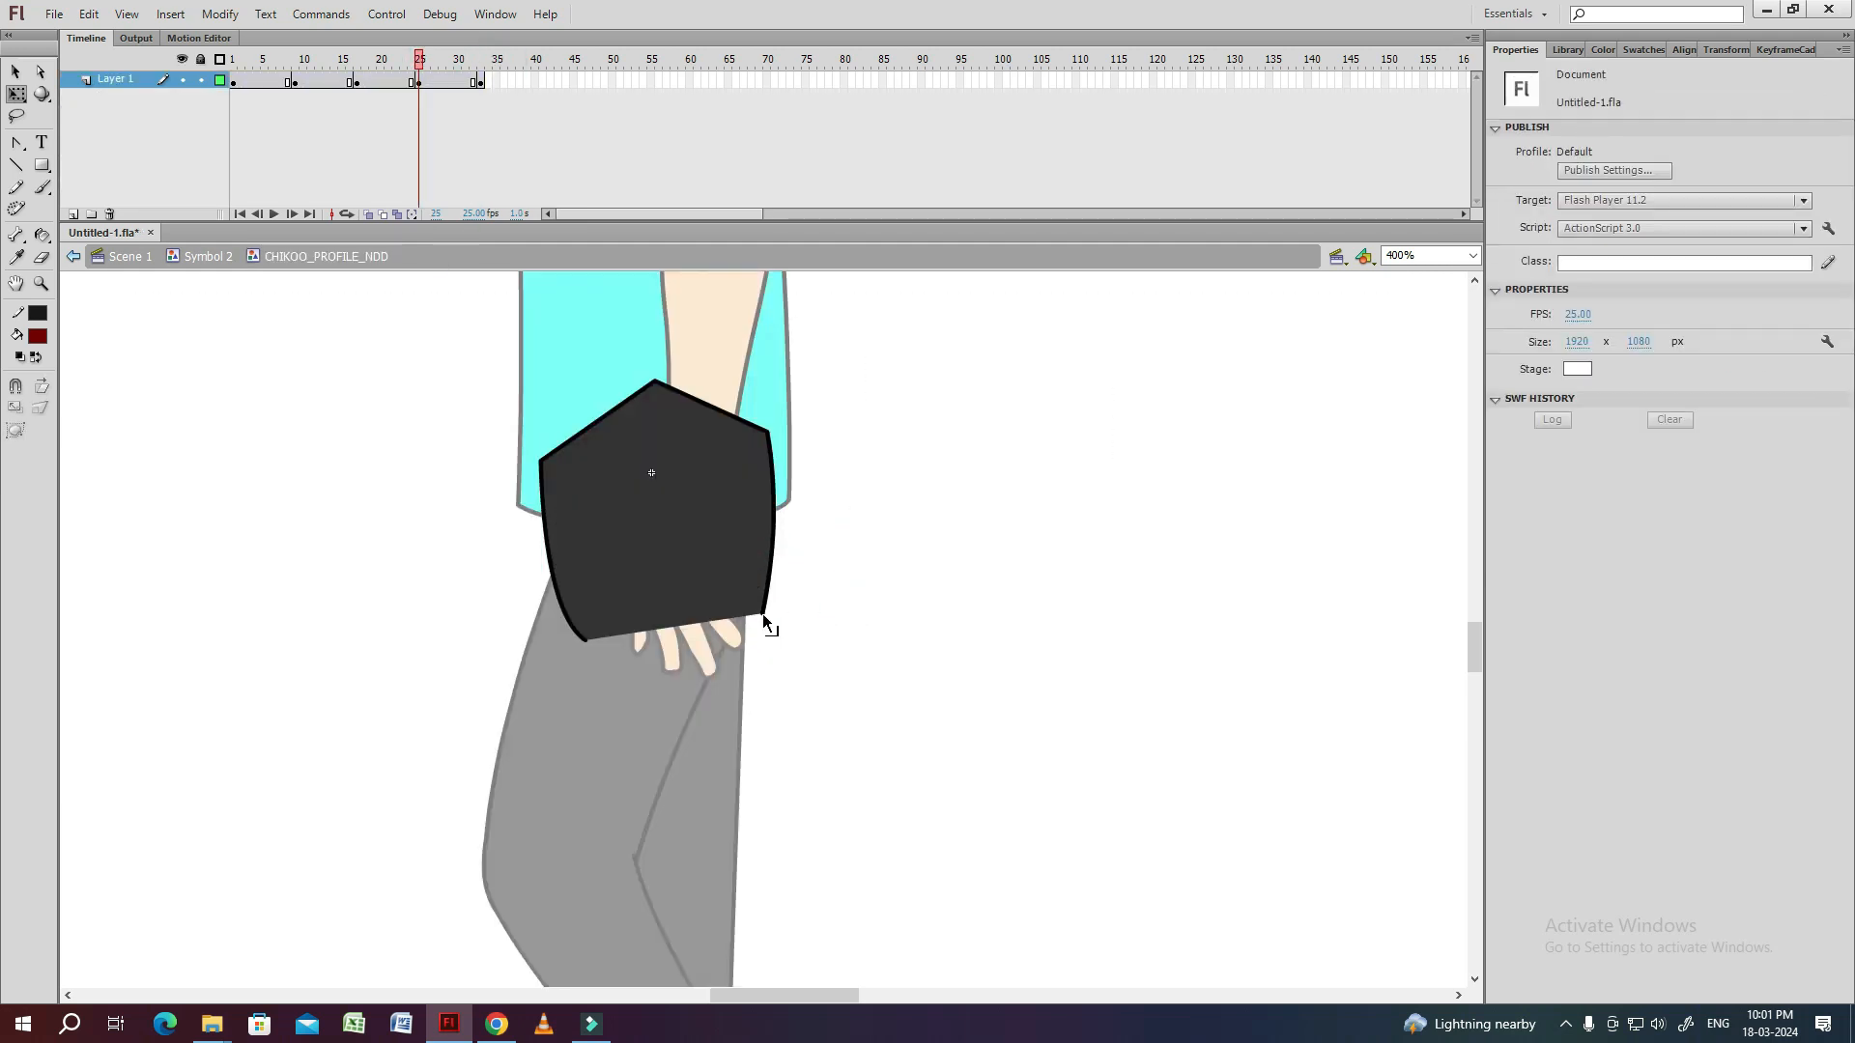
pyautogui.moveTo(773, 549); pyautogui.dragTo(807, 599)
pyautogui.doubleClick(807, 599)
pyautogui.click(887, 573)
pyautogui.click(772, 571)
pyautogui.doubleClick(772, 572)
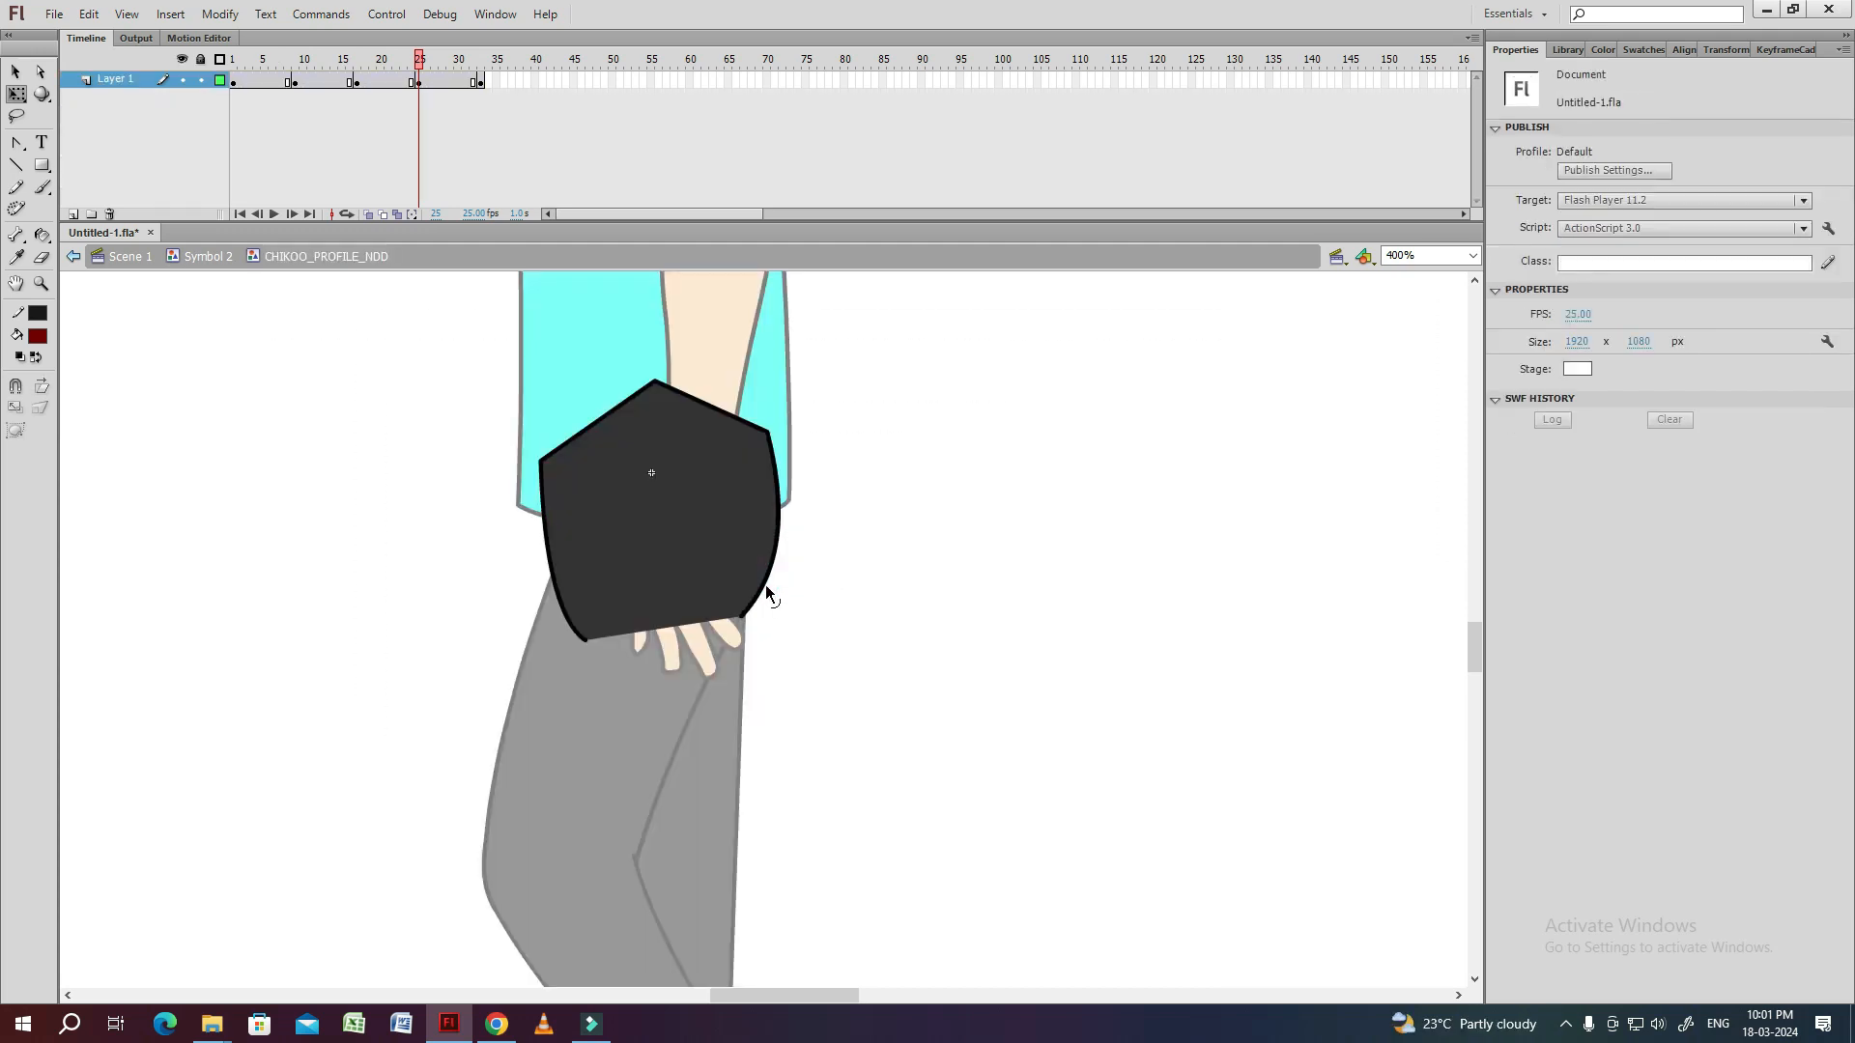
pyautogui.doubleClick(840, 578)
# Reshape the lower front and back corners of the pelvis at frame 17 to meet the thighs, and exit the symbol.
pyautogui.moveTo(480, 62); pyautogui.dragTo(358, 69)
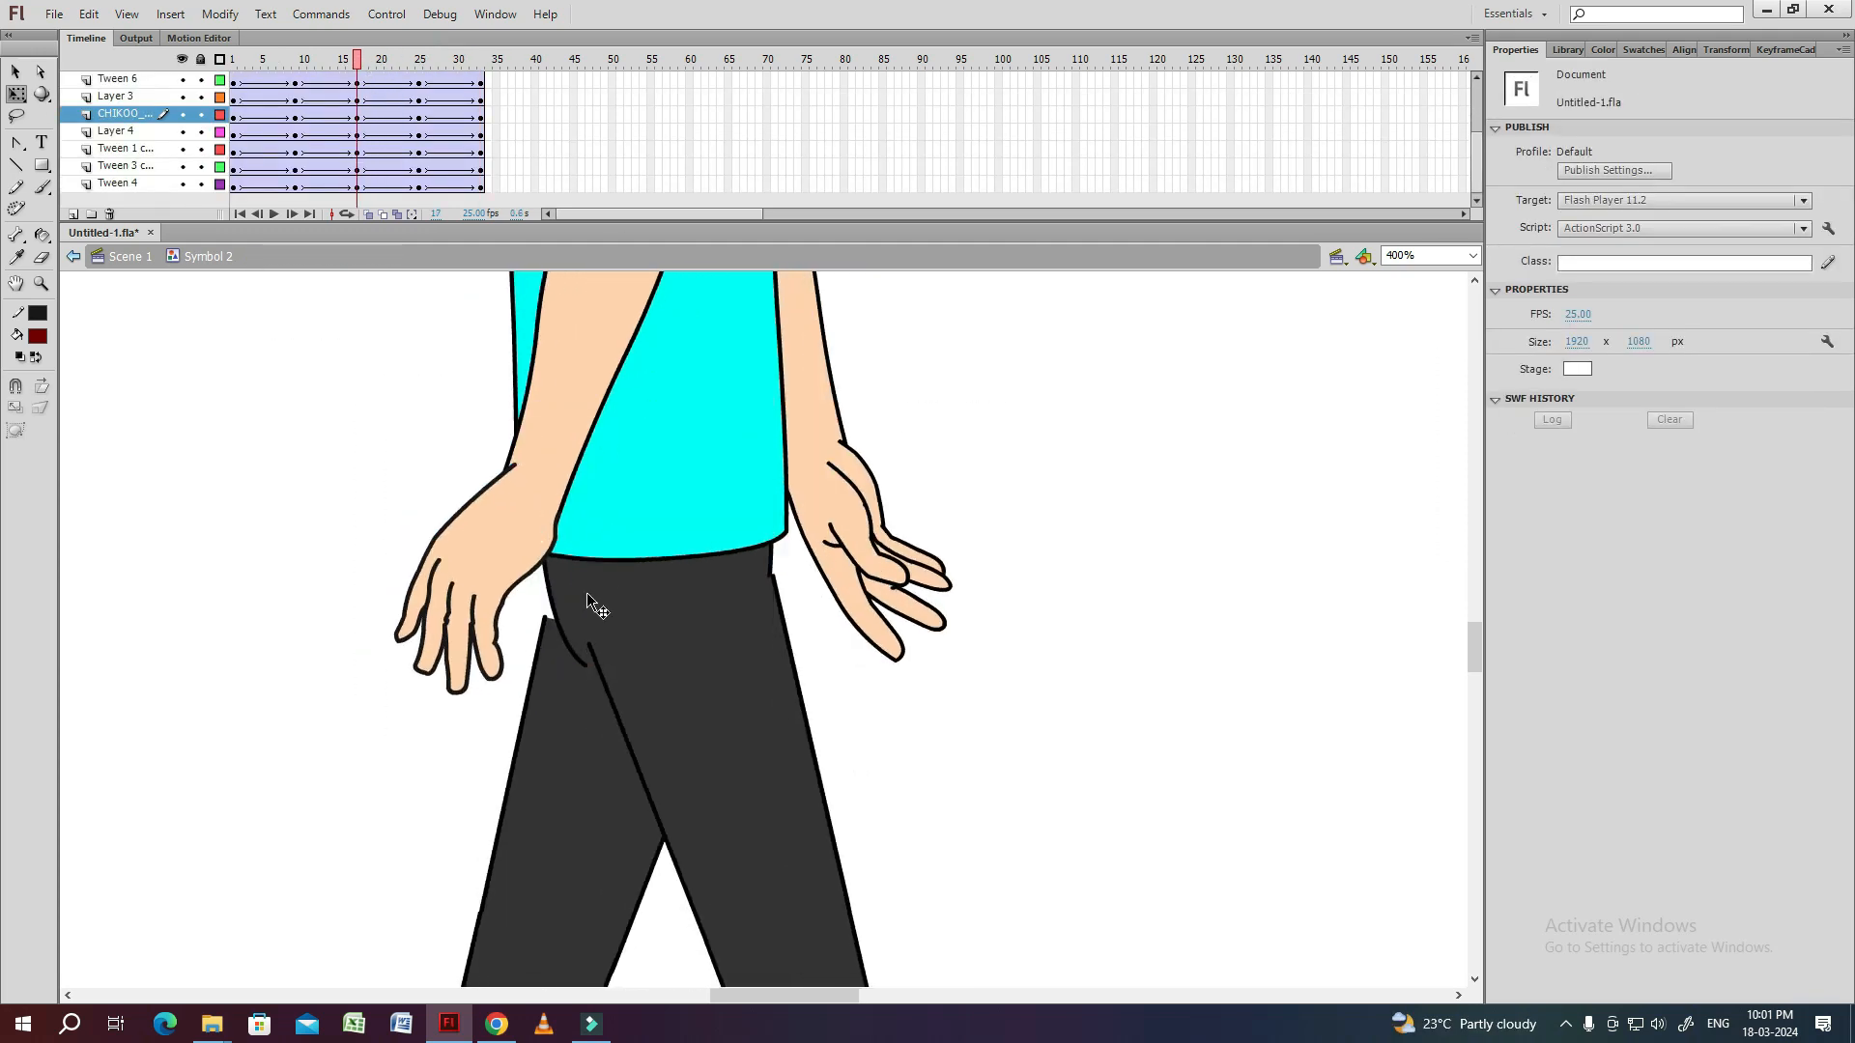
pyautogui.doubleClick(587, 593)
pyautogui.moveTo(587, 667); pyautogui.dragTo(558, 654)
pyautogui.moveTo(554, 634); pyautogui.dragTo(546, 628)
pyautogui.moveTo(763, 635); pyautogui.dragTo(774, 627)
pyautogui.moveTo(558, 655); pyautogui.dragTo(543, 635)
pyautogui.doubleClick(481, 698)
# Examine the pose at frame 1 and compare the leg symbols at frames 9 and 25.
pyautogui.moveTo(357, 62); pyautogui.dragTo(233, 64)
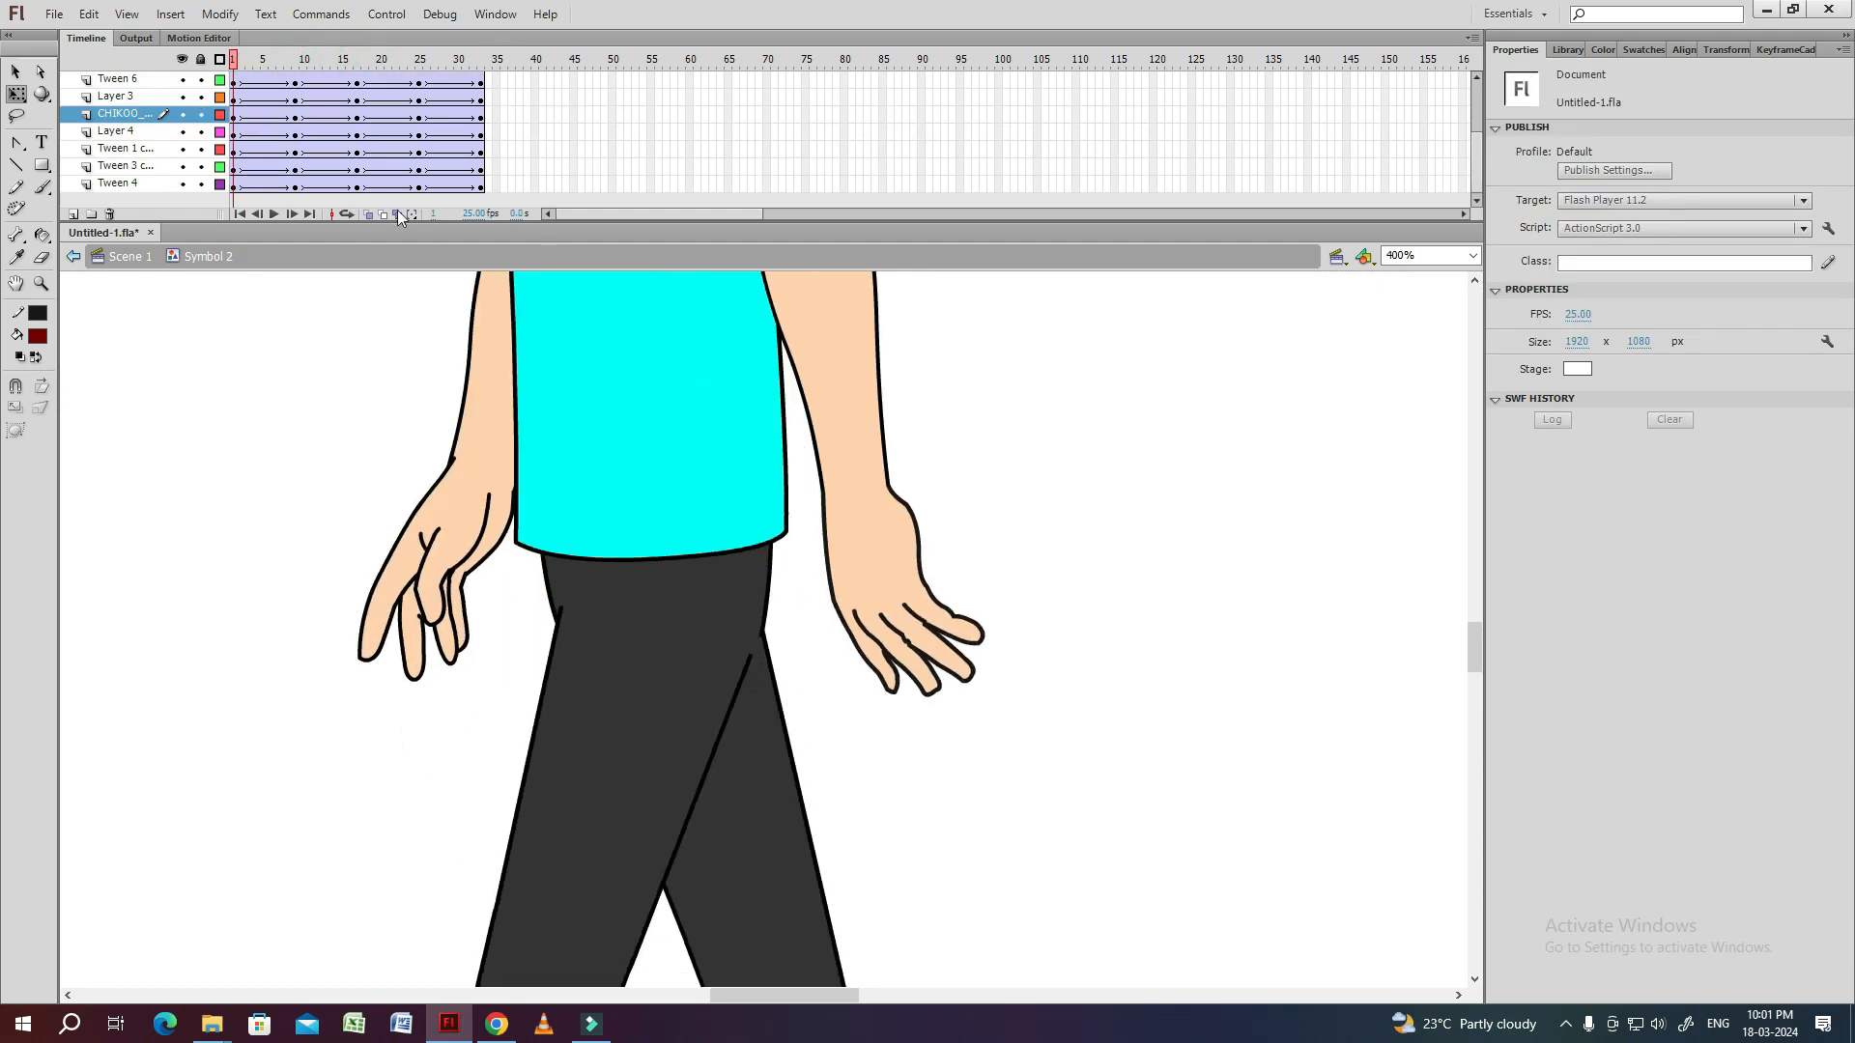
pyautogui.click(377, 430)
pyautogui.hotkey('ctrl', '-')
pyautogui.hotkey('ctrl', '-')
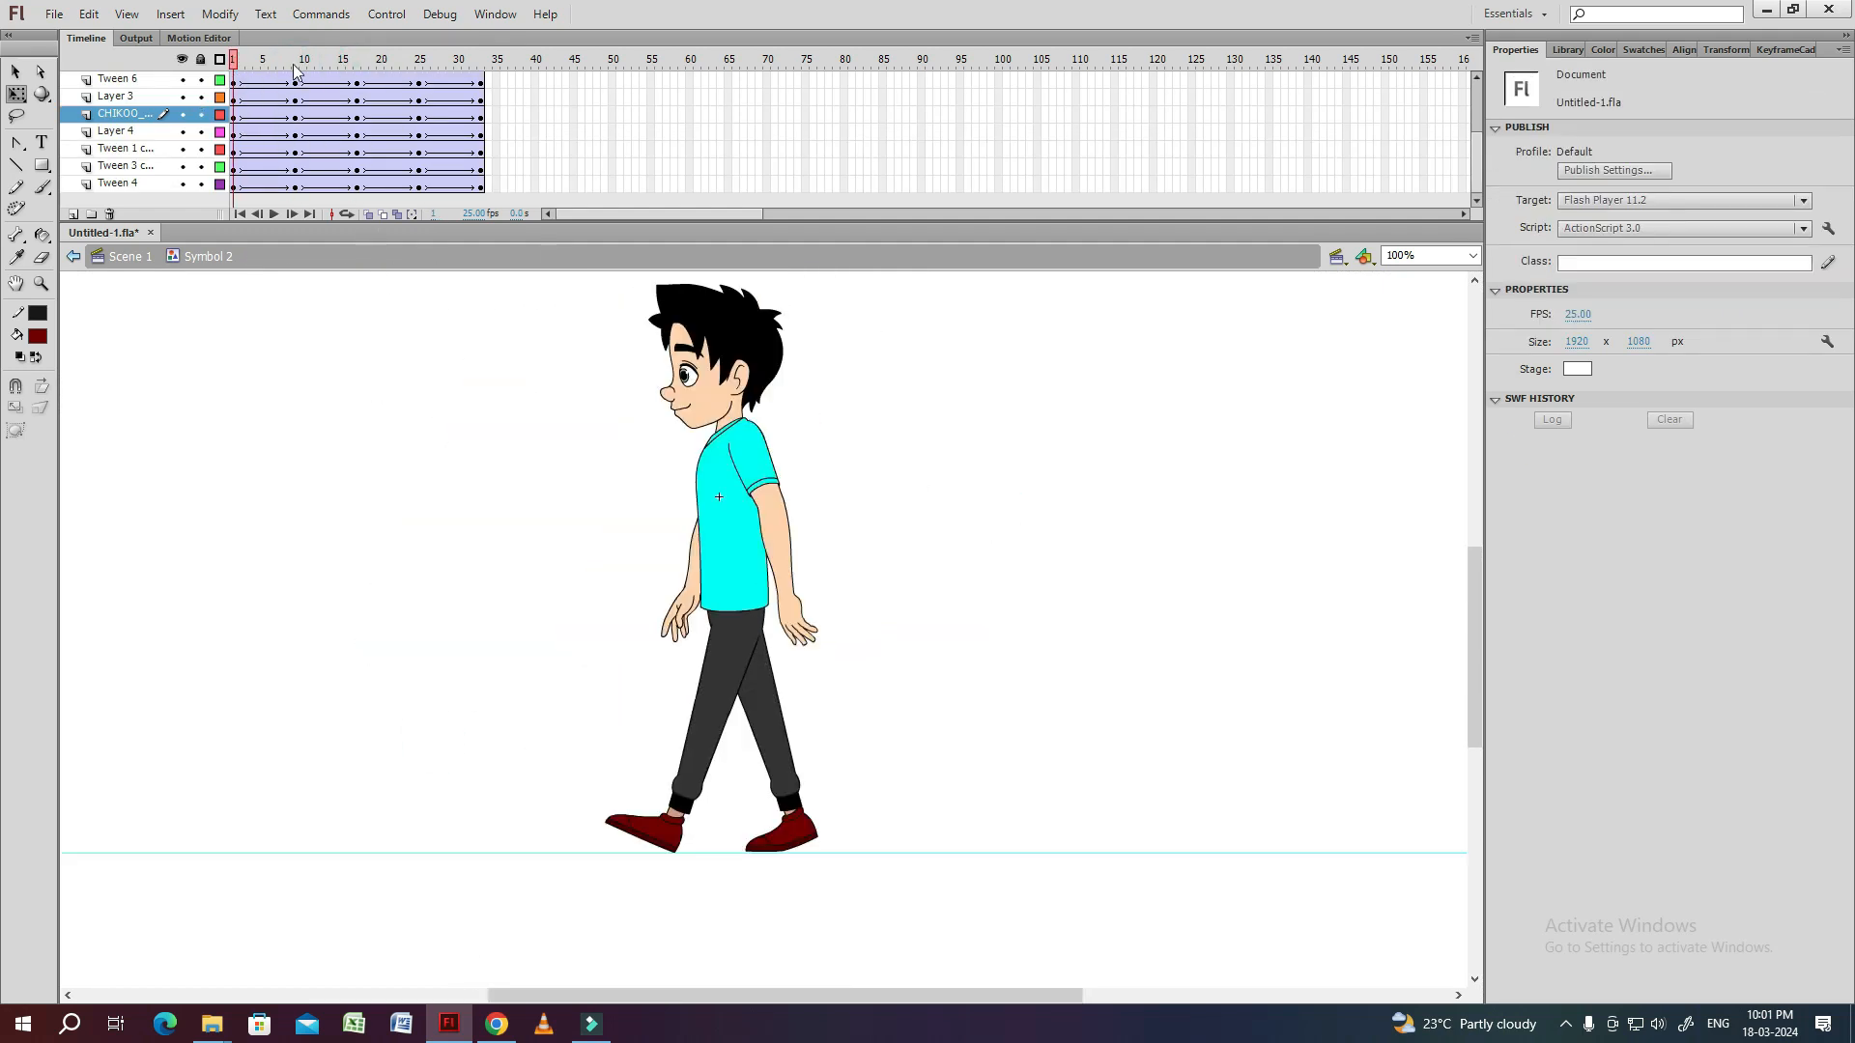
pyautogui.click(297, 67)
pyautogui.click(708, 702)
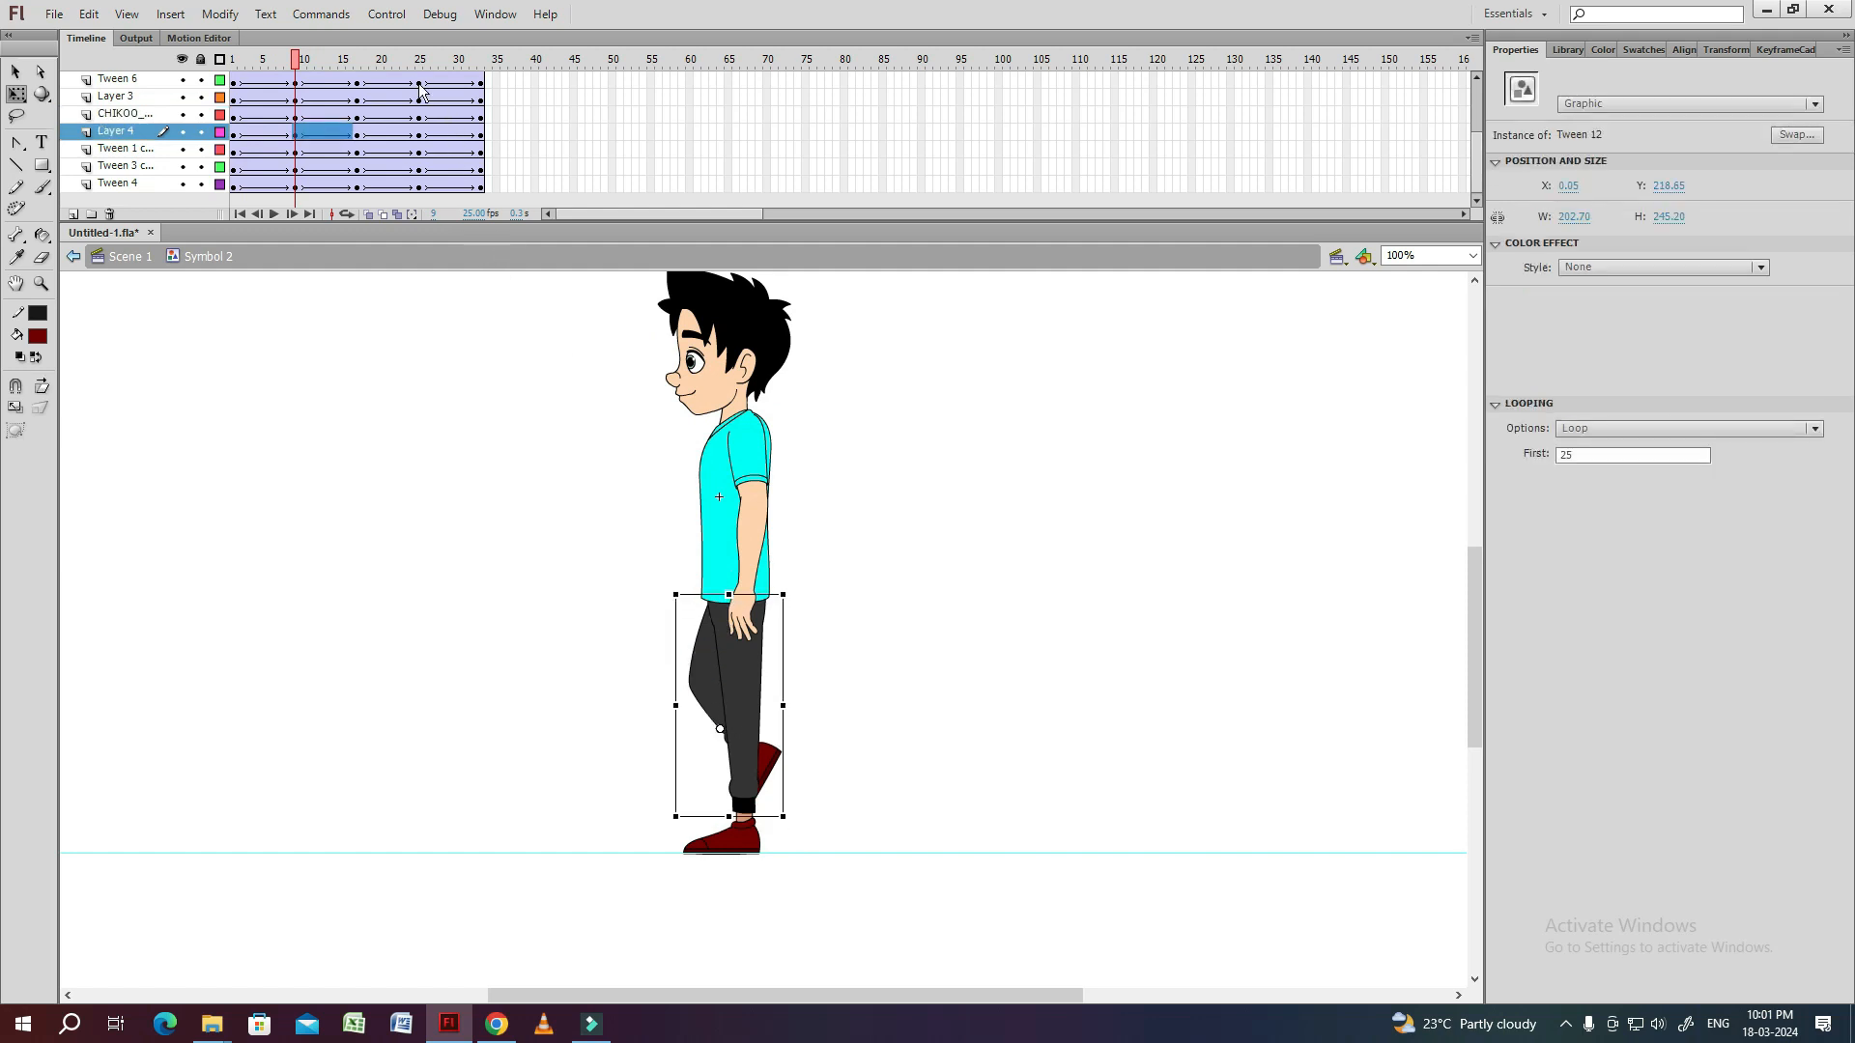
pyautogui.click(421, 96)
pyautogui.click(715, 680)
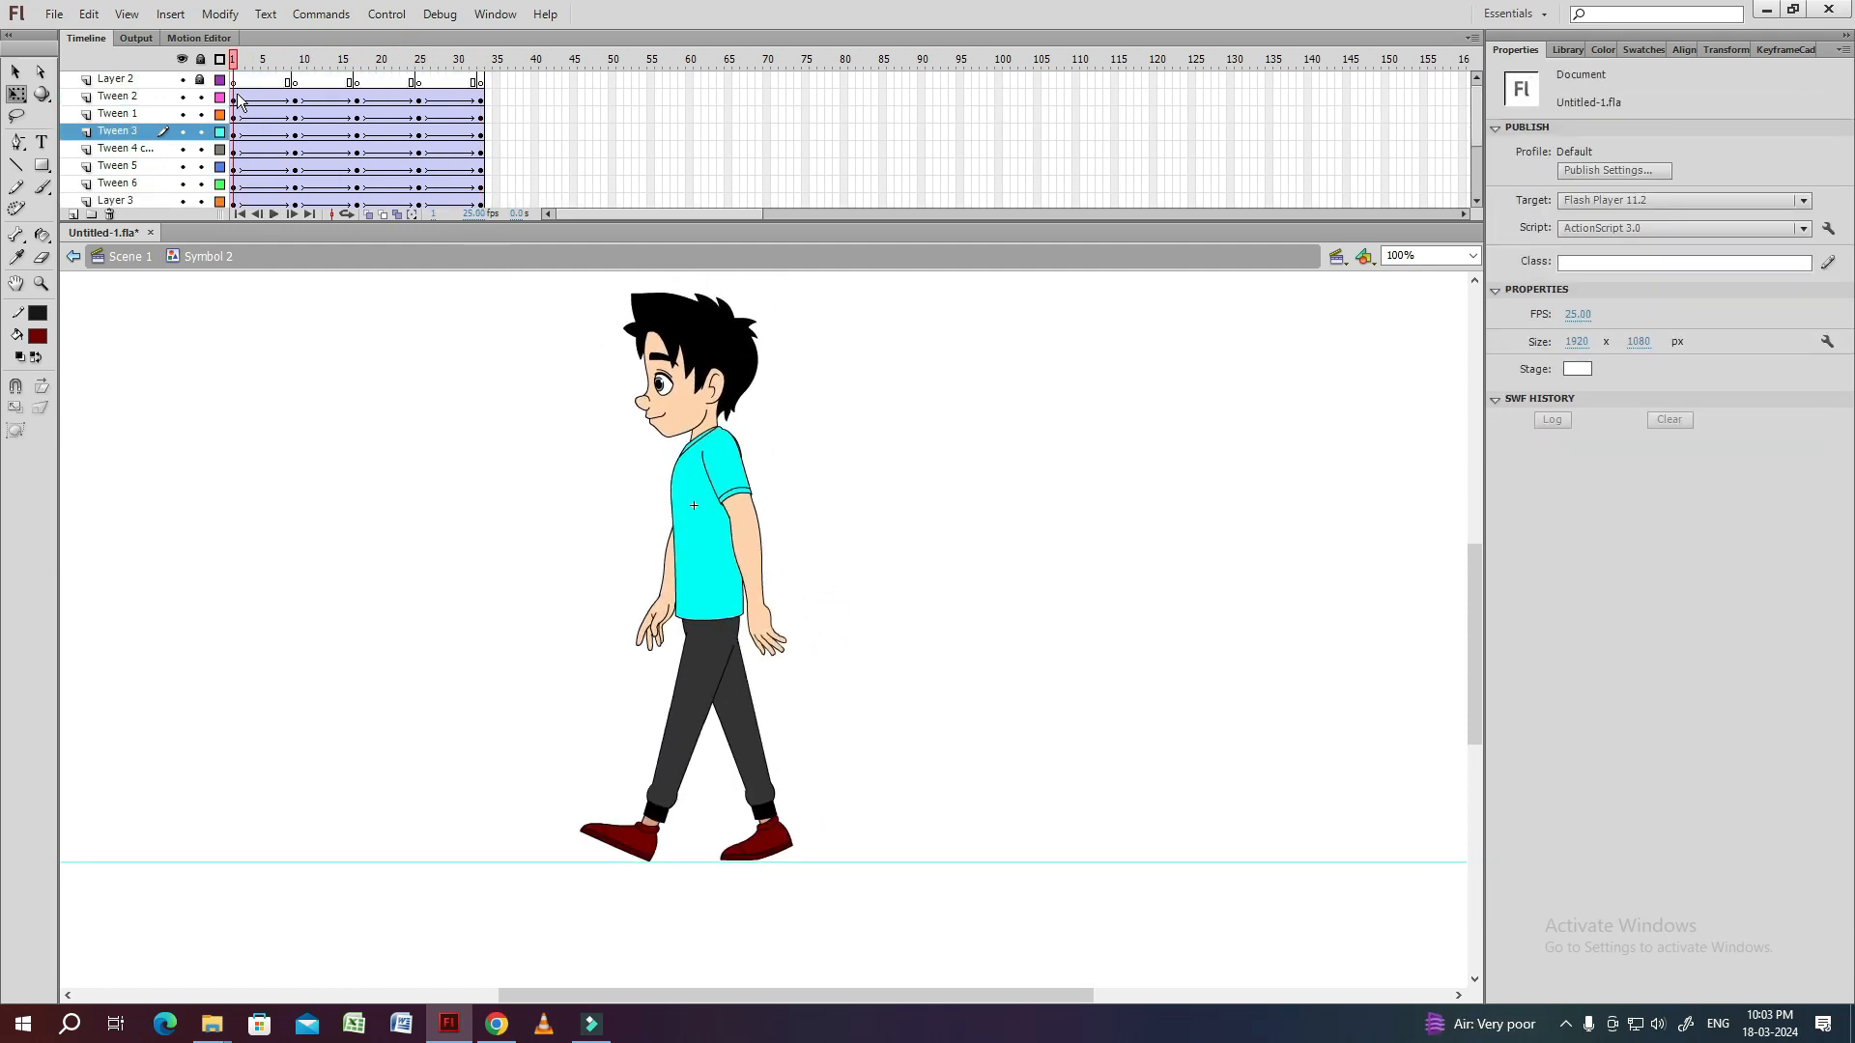
# Copy the frame 1 keyframes of the body layers to frame 33 again and play back the loop.
pyautogui.moveTo(235, 97); pyautogui.dragTo(235, 189)
pyautogui.moveTo(234, 187); pyautogui.dragTo(496, 205)
pyautogui.click(364, 422)
pyautogui.press('Return')
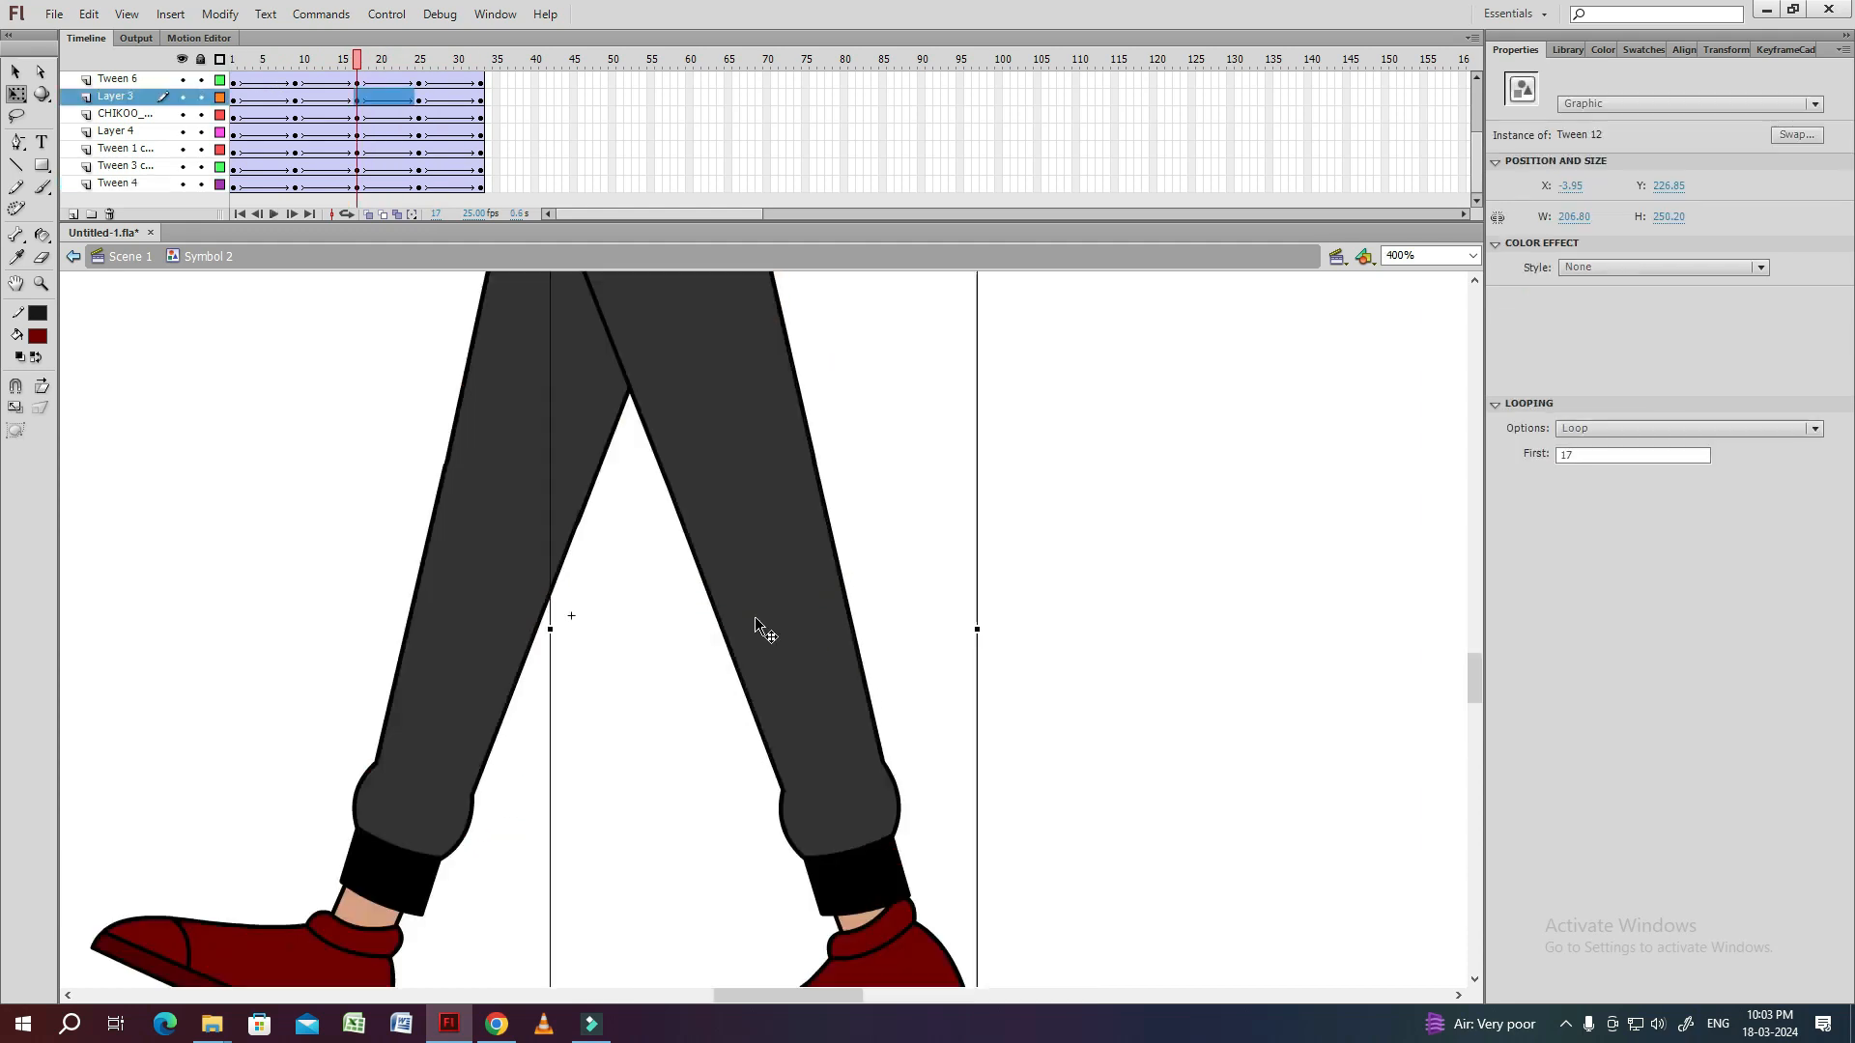
# Open the pelvis symbol and create shape tweens between its keyframes at frames 17, 25 and 33.
pyautogui.click(657, 570)
pyautogui.moveTo(596, 305); pyautogui.dragTo(638, 583)
pyautogui.doubleClick(580, 436)
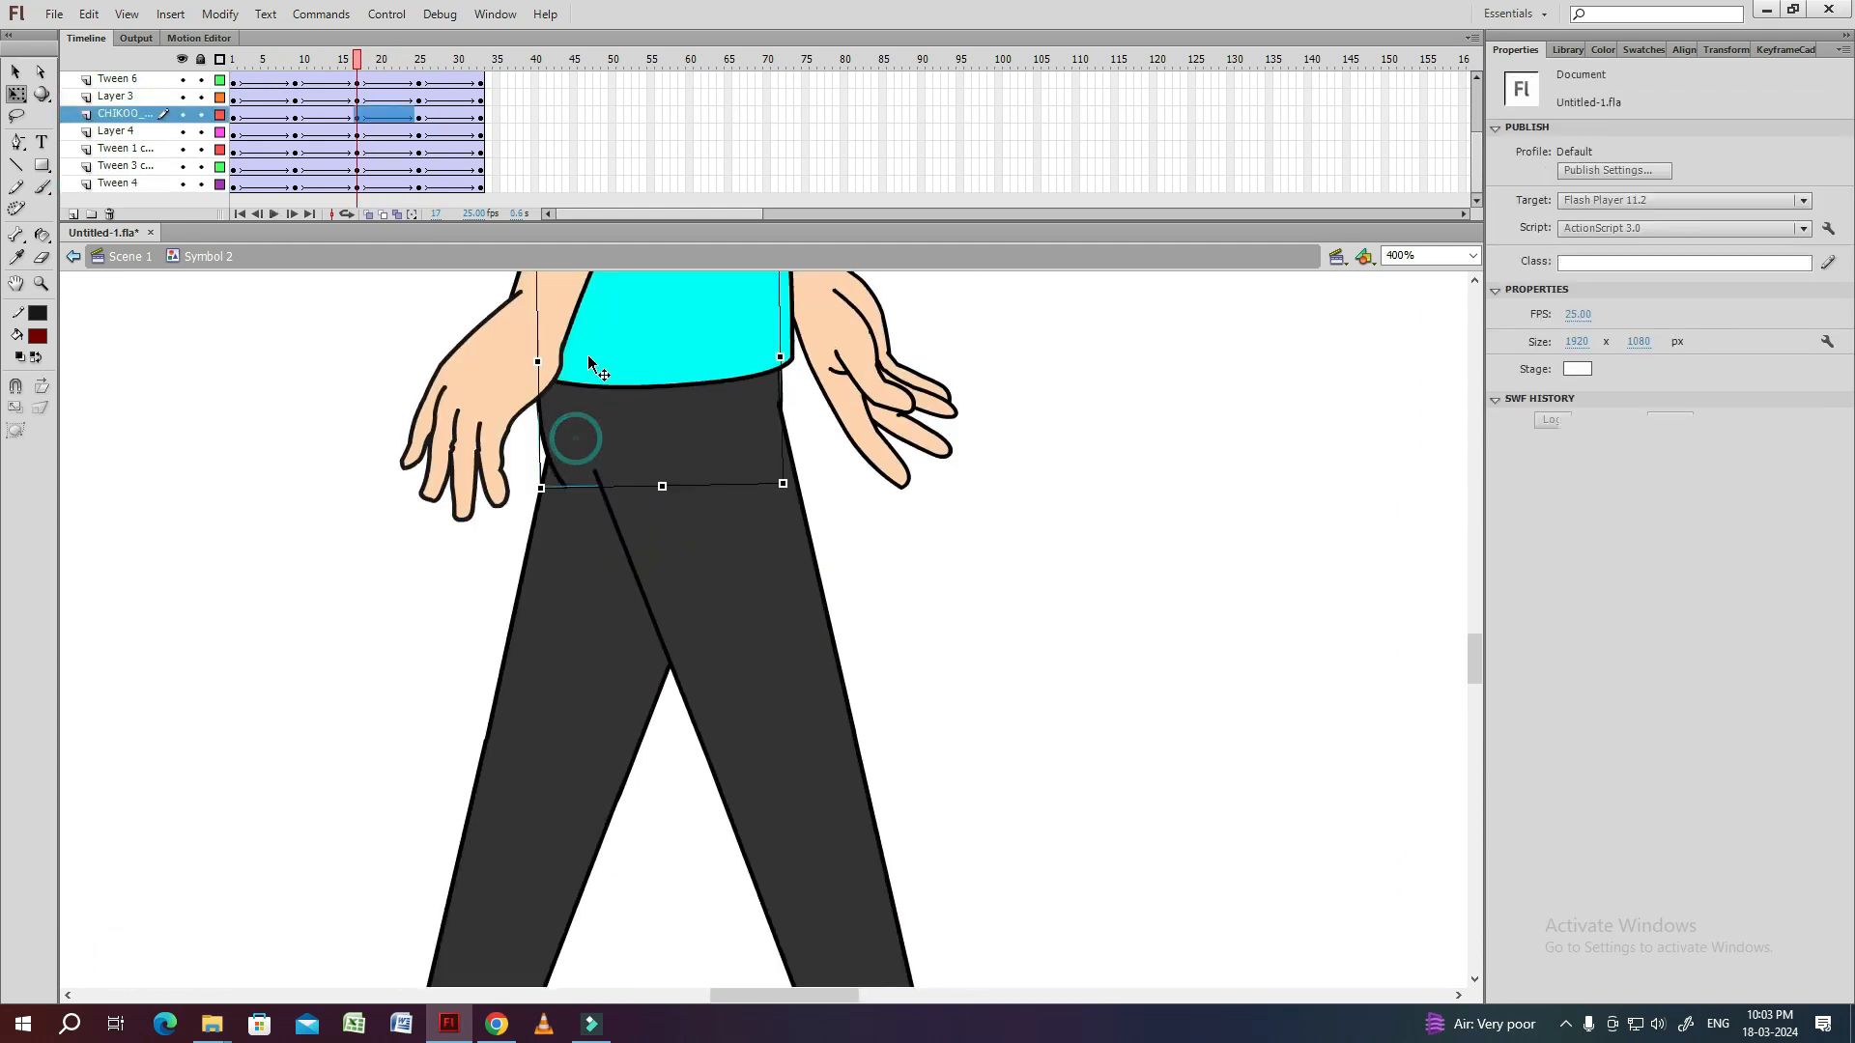
pyautogui.click(419, 82)
pyautogui.press('s')
pyautogui.click(588, 440)
pyautogui.click(389, 60)
pyautogui.click(638, 390)
pyautogui.click(483, 60)
pyautogui.moveTo(480, 81); pyautogui.dragTo(357, 62)
pyautogui.rightClick(417, 83)
pyautogui.click(478, 117)
pyautogui.click(420, 60)
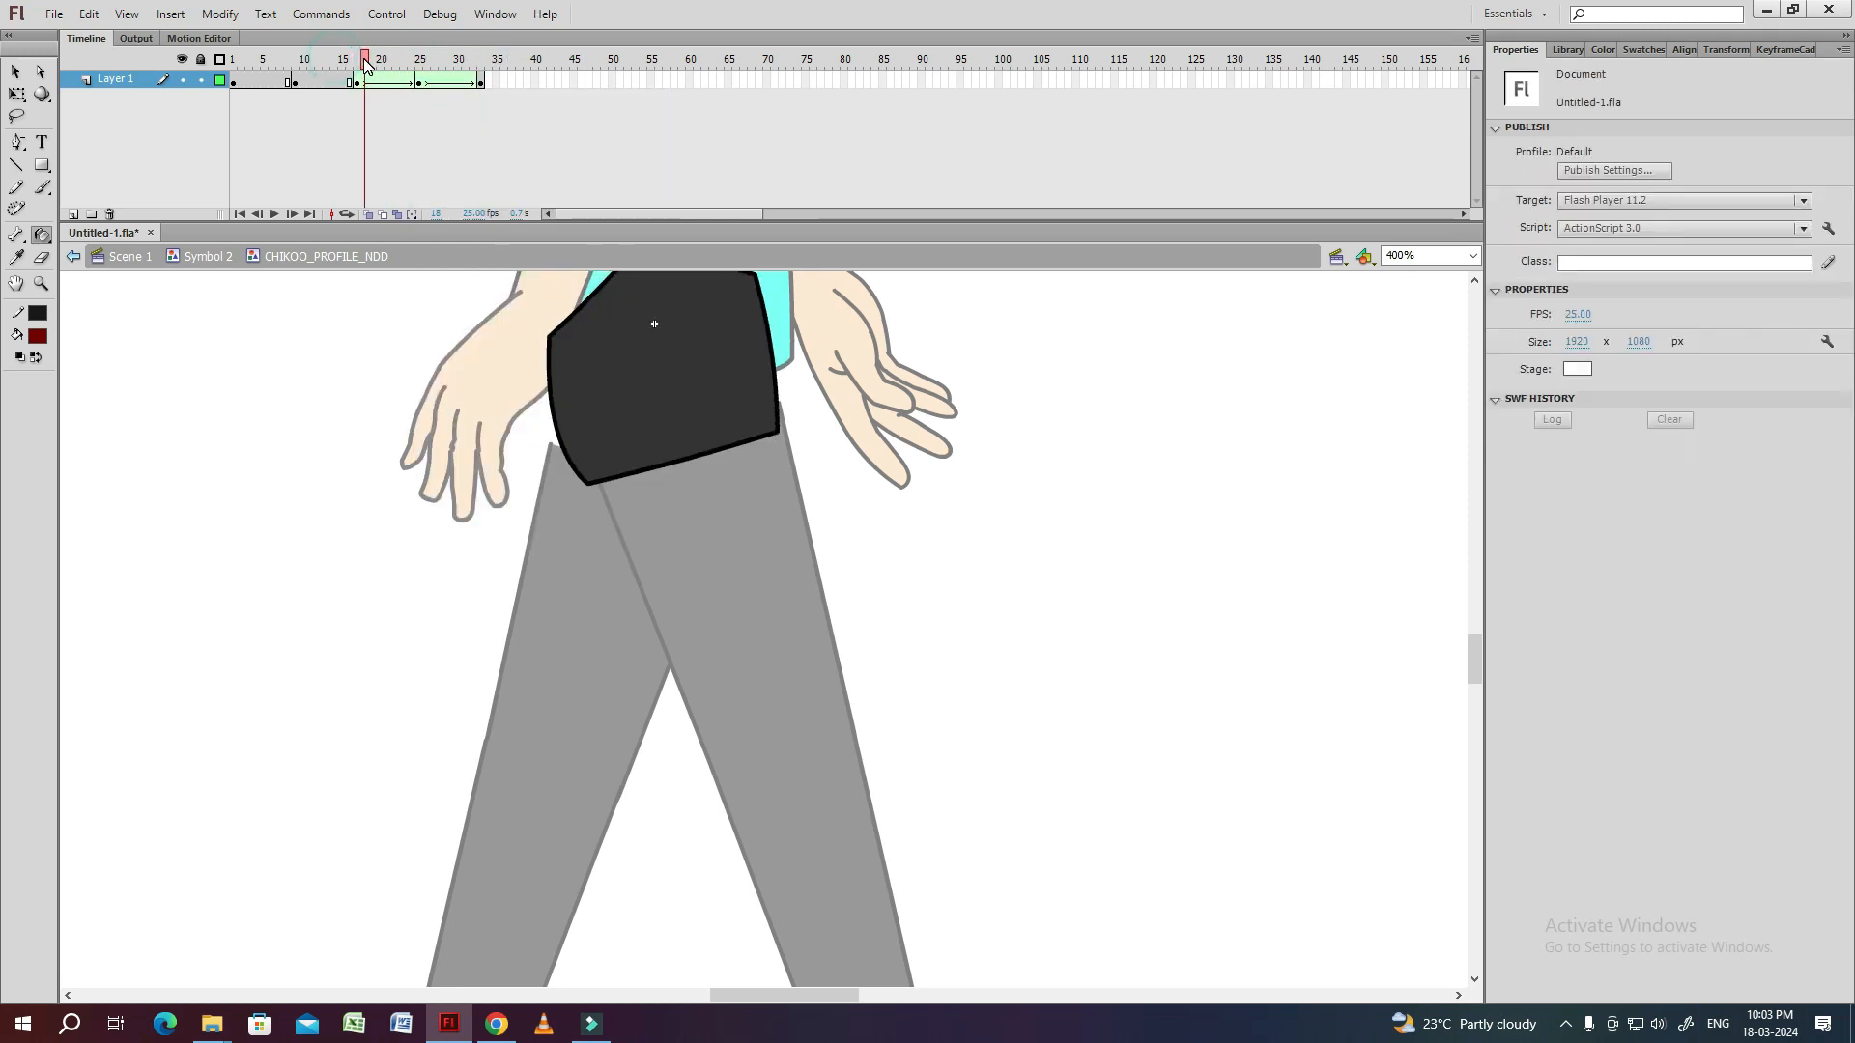
# Add four shape hints to the pelvis tween between frames 17 and 25 and place them on the shape's corners.
pyautogui.press('v')
pyautogui.hotkey('ctrl', 'shift', 'h')
pyautogui.moveTo(632, 461); pyautogui.dragTo(630, 335)
pyautogui.hotkey('ctrl', 'shift', 'h')
pyautogui.moveTo(633, 460); pyautogui.dragTo(742, 384)
pyautogui.hotkey('ctrl', 'shift', 'h')
pyautogui.moveTo(632, 460); pyautogui.dragTo(751, 557)
pyautogui.hotkey('ctrl', 'shift', 'h')
pyautogui.moveTo(633, 461); pyautogui.dragTo(538, 588)
pyautogui.press('.')
pyautogui.press('.')
pyautogui.press('.')
pyautogui.press('.')
pyautogui.press('.')
pyautogui.press('.')
pyautogui.press('.')
pyautogui.press('.')
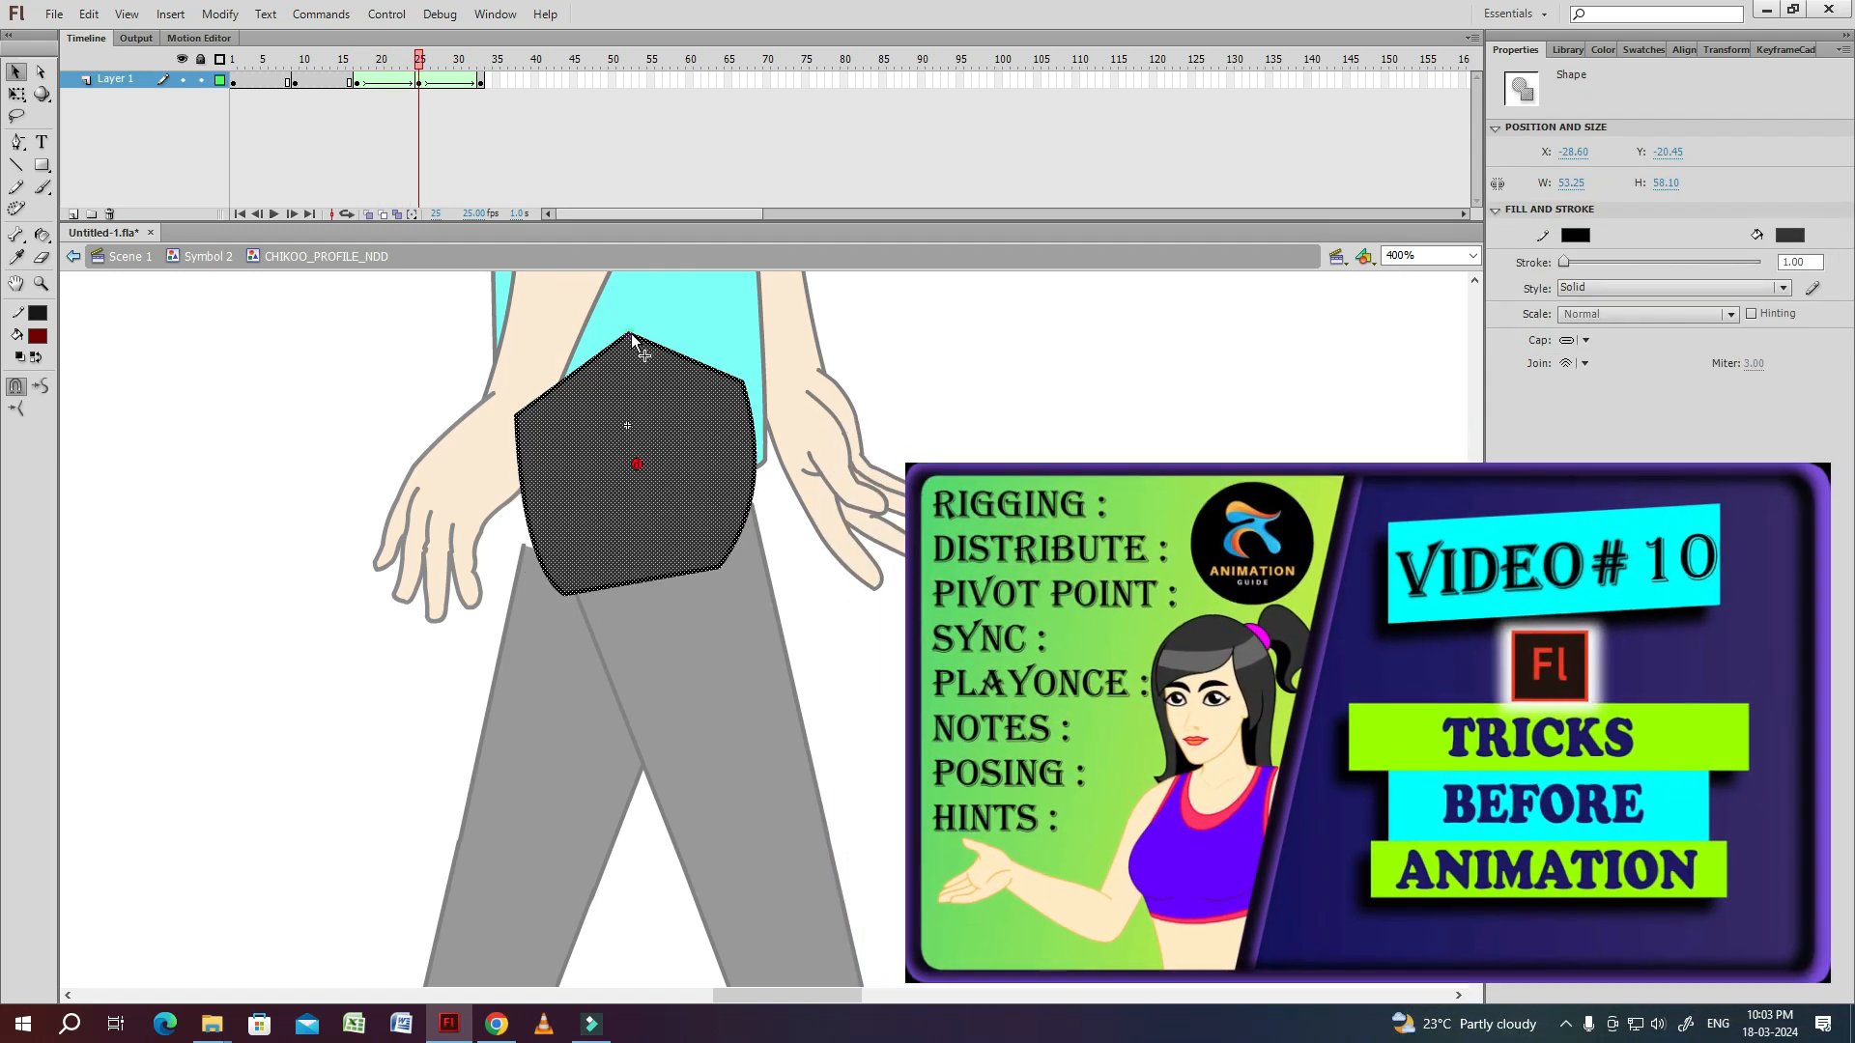
pyautogui.click(637, 467)
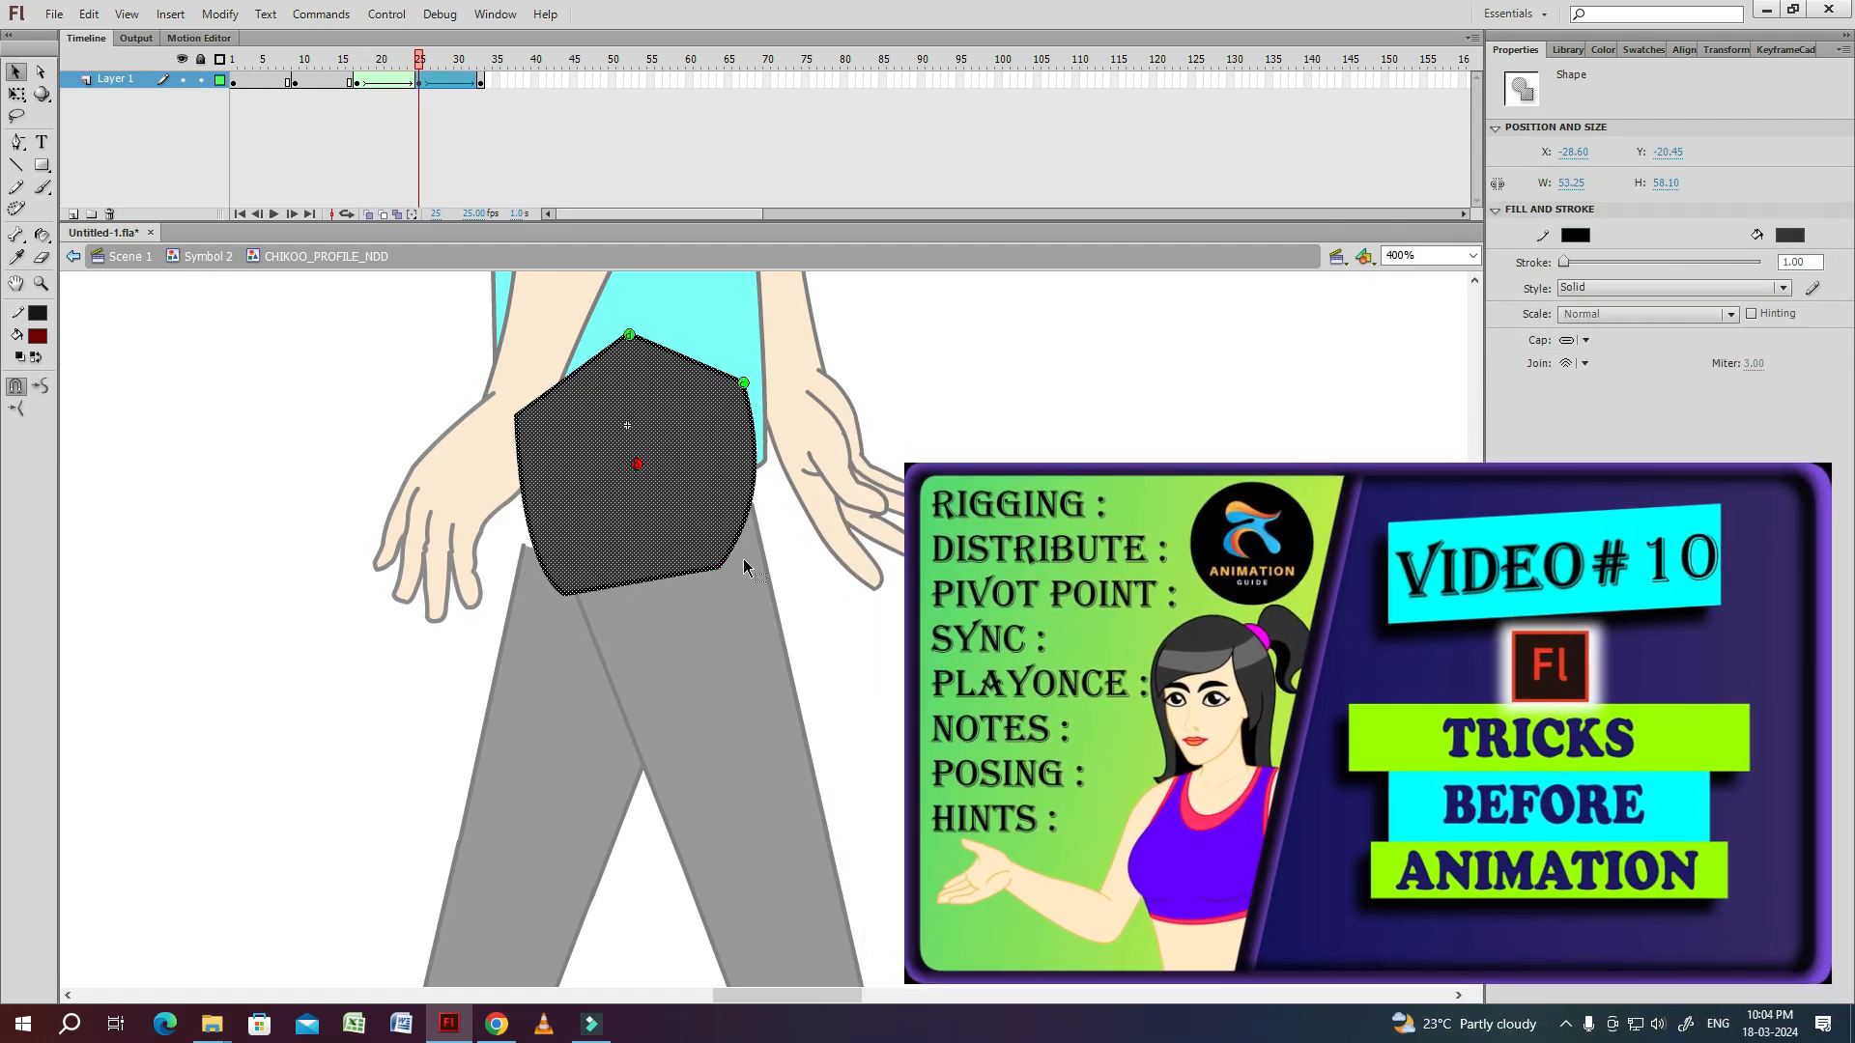
# Step back and forth through the frames between 17 and 25 to check the pelvis shape tween.
pyautogui.press(',')
pyautogui.press(',')
pyautogui.press(',')
pyautogui.press(',')
pyautogui.press(',')
pyautogui.press(',')
pyautogui.press('.')
pyautogui.press('.')
pyautogui.press('.')
pyautogui.press('.')
pyautogui.press('.')
pyautogui.press('.')
pyautogui.press('.')
pyautogui.press('.')
pyautogui.press('.')
pyautogui.press('.')
pyautogui.press('.')
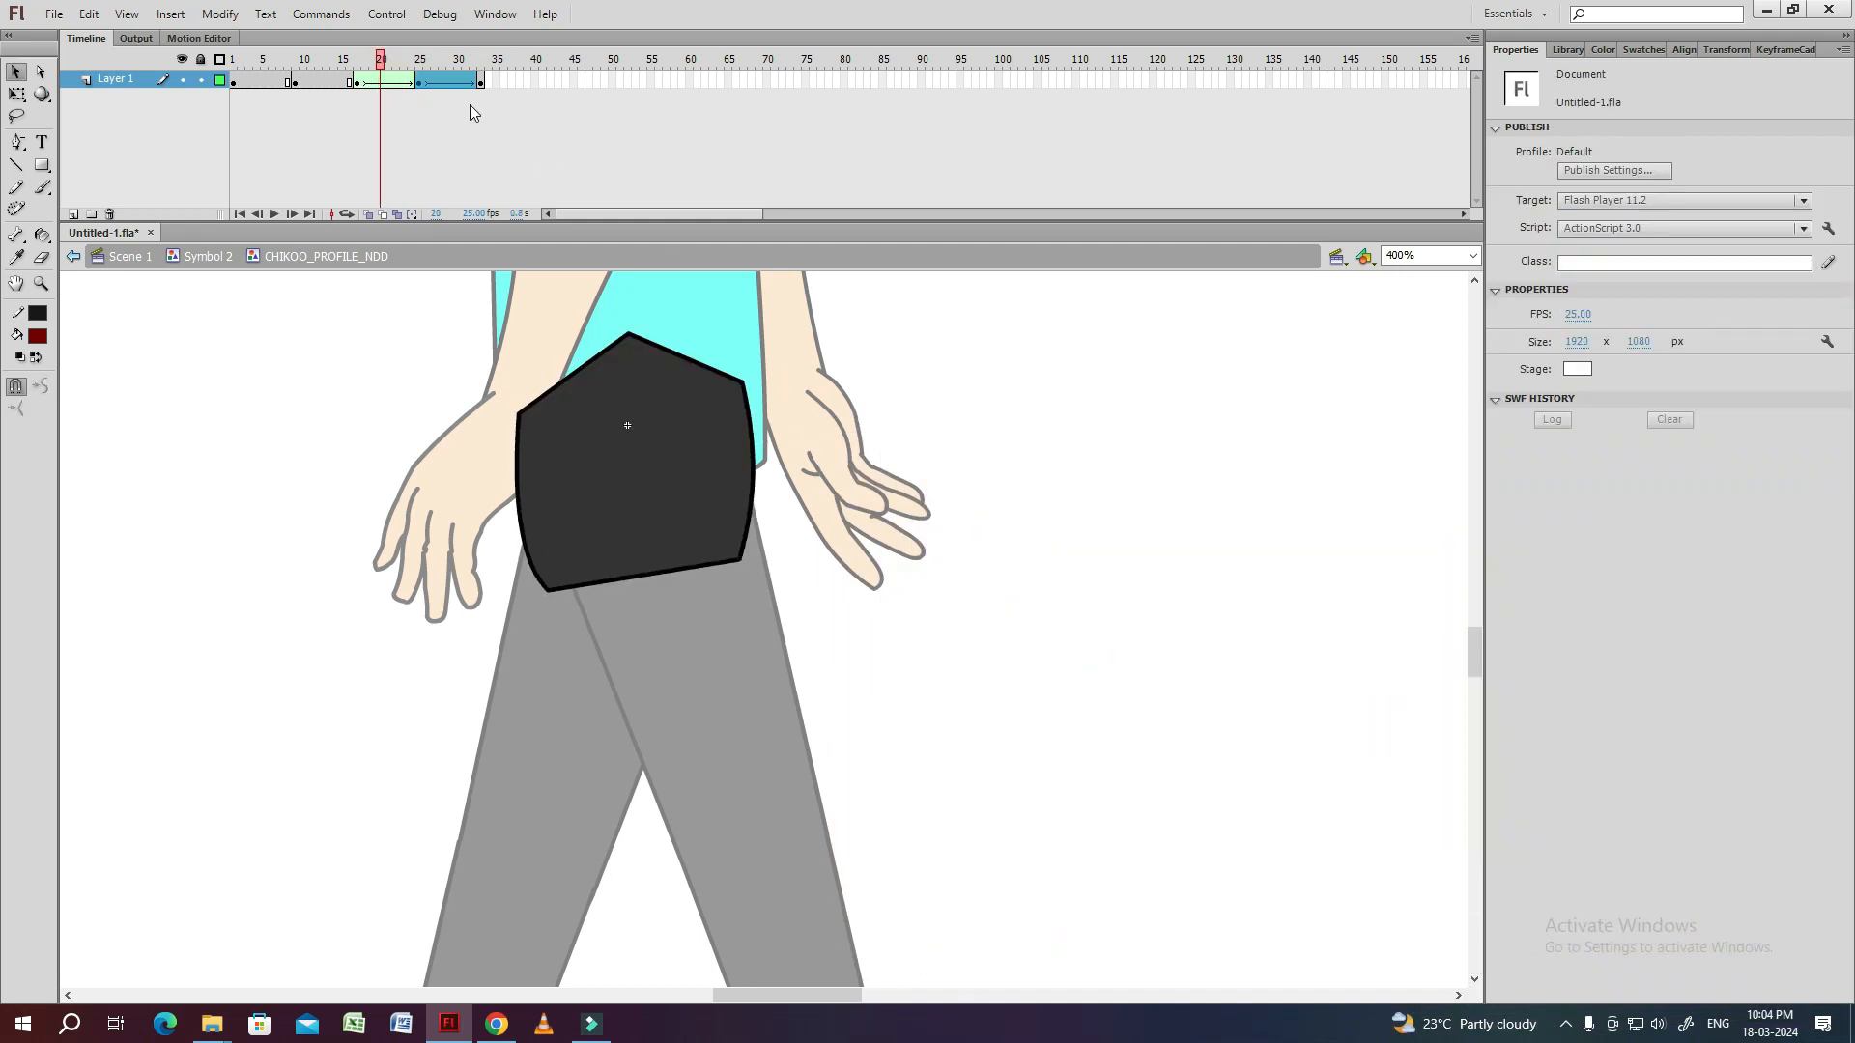
# Convert the pelvis symbol's tweened frames 17 to 33 to keyframes.
pyautogui.moveTo(358, 82); pyautogui.dragTo(480, 86)
pyautogui.rightClick(442, 83)
pyautogui.click(539, 284)
pyautogui.click(357, 81)
# Step through the pelvis frames from frame 17 onward and check the lower edge on each.
pyautogui.press('.')
pyautogui.press('.')
pyautogui.press('.')
pyautogui.press('.')
pyautogui.click(692, 569)
pyautogui.press('.')
pyautogui.press('.')
pyautogui.press('.')
pyautogui.press('.')
pyautogui.press('.')
pyautogui.click(684, 576)
pyautogui.press('.')
pyautogui.press('.')
pyautogui.press('.')
pyautogui.press('.')
pyautogui.press('.')
pyautogui.press('.')
pyautogui.click(683, 580)
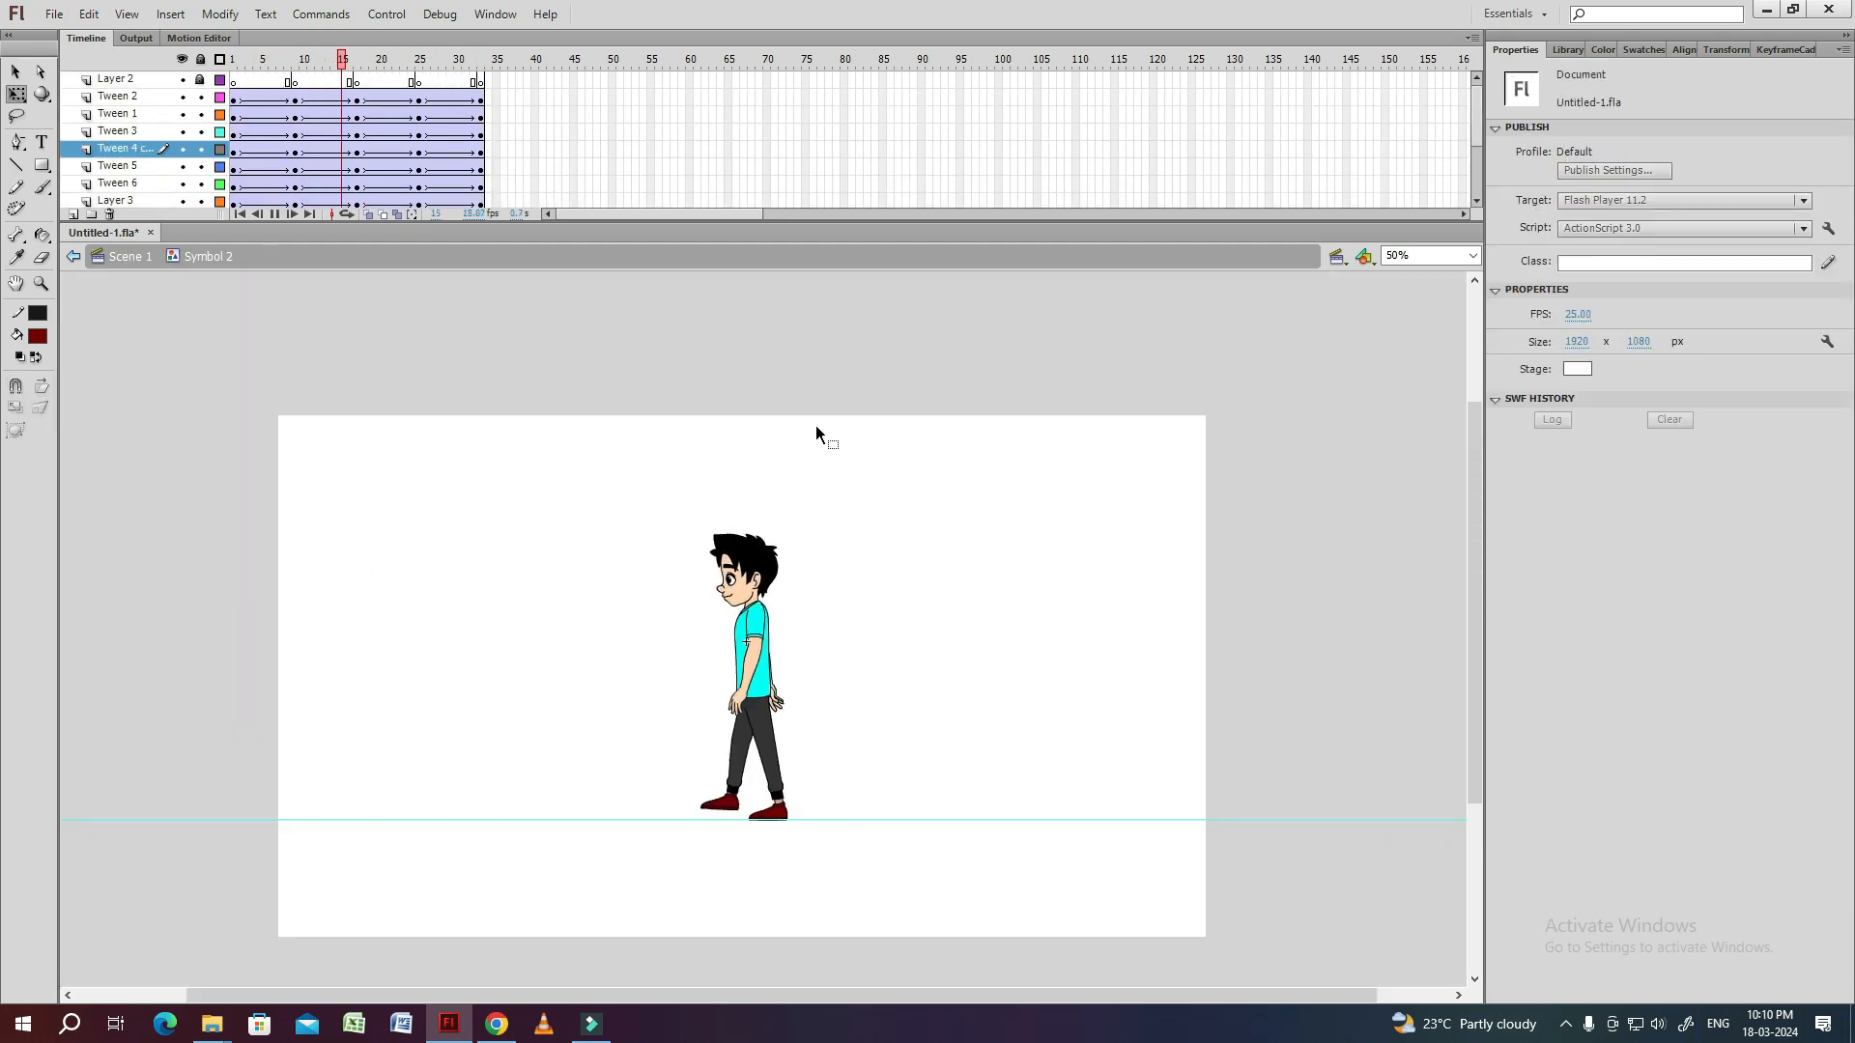
# Select frame 32 on all layers of the walk symbol and return to Scene 1.
pyautogui.moveTo(474, 92); pyautogui.dragTo(465, 275)
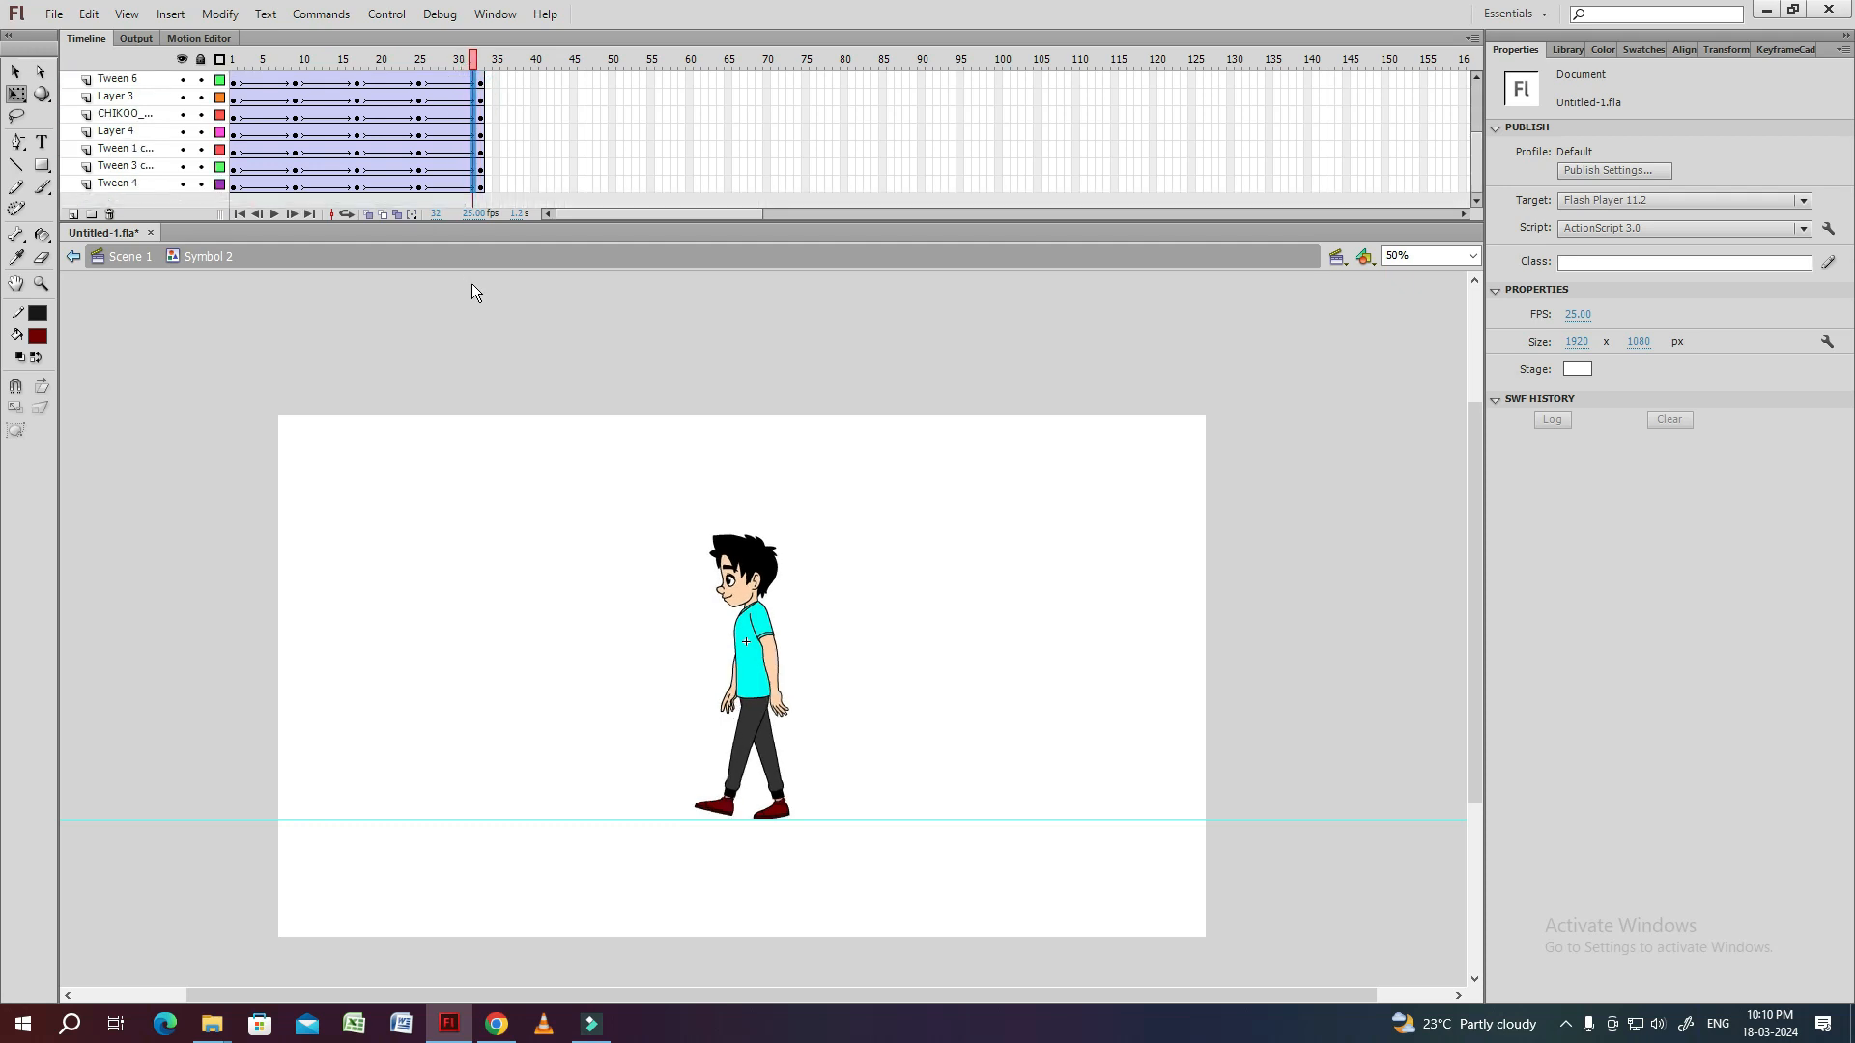
pyautogui.doubleClick(465, 503)
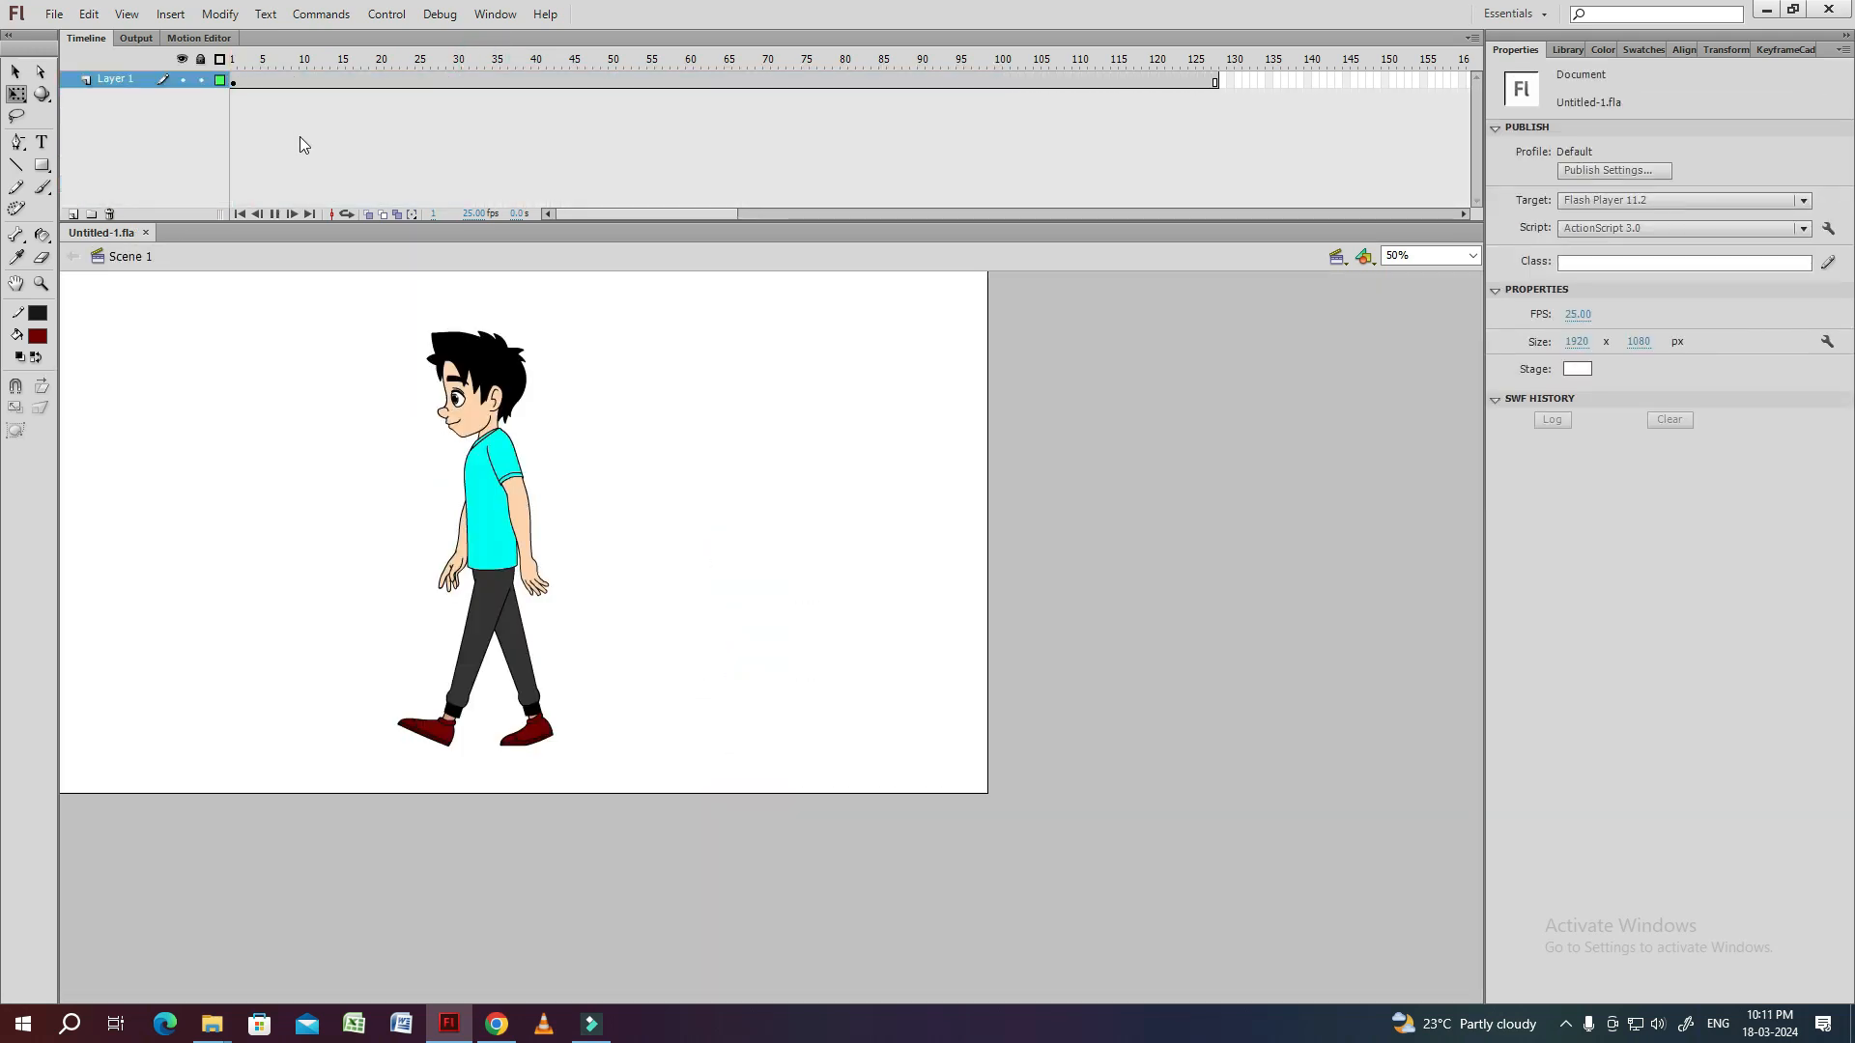